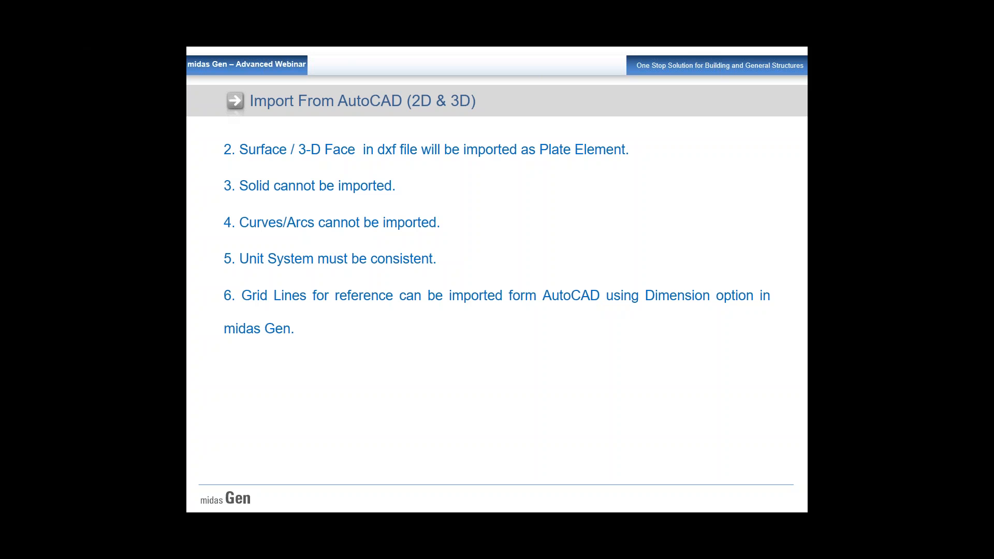
Switch to AutoCAD, maximize its window and bring up the Floor Plan.dxf drawing.
key(alt+Tab)
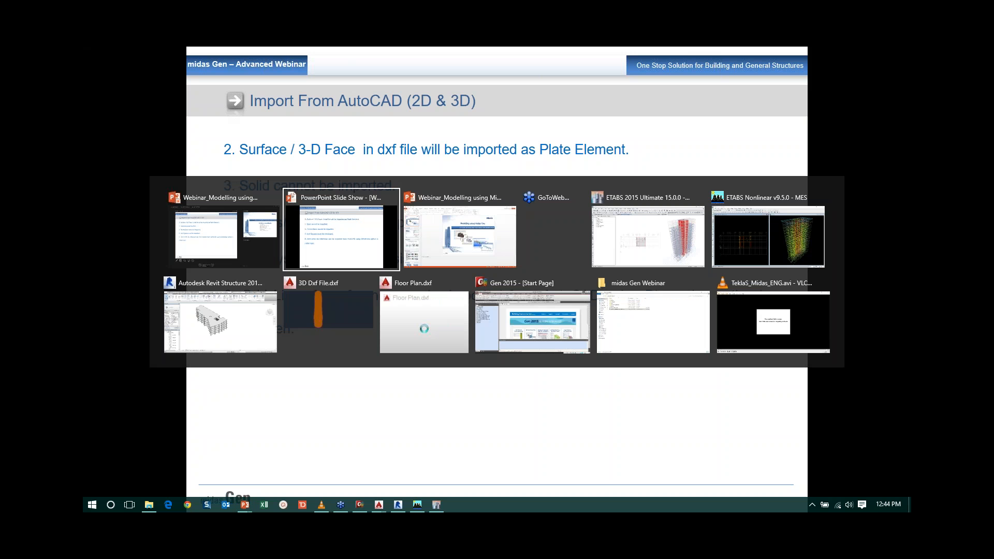
key(alt+Tab)
key(alt+Tab)
key(alt+Tab)
key(alt+Tab)
key(alt+Tab)
key(alt+Tab)
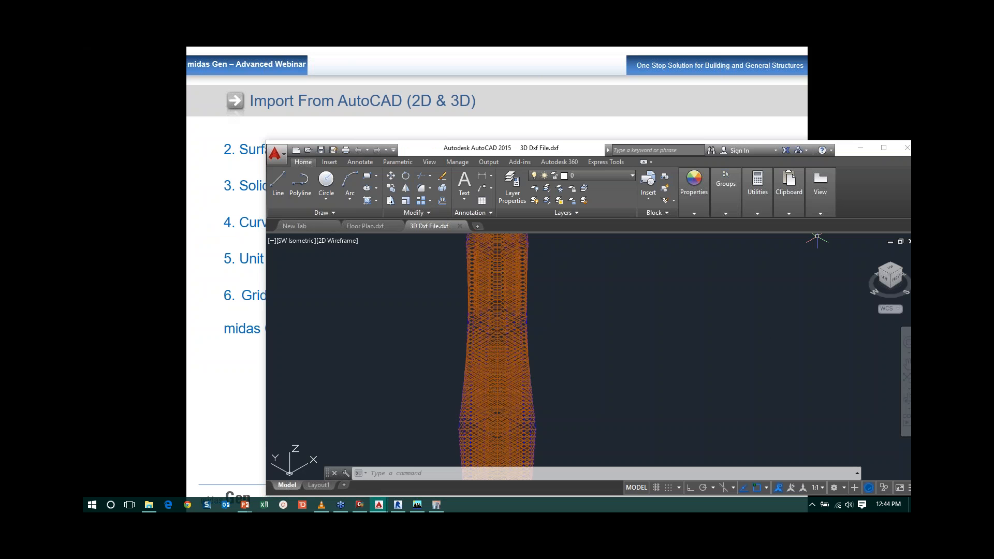
click(884, 148)
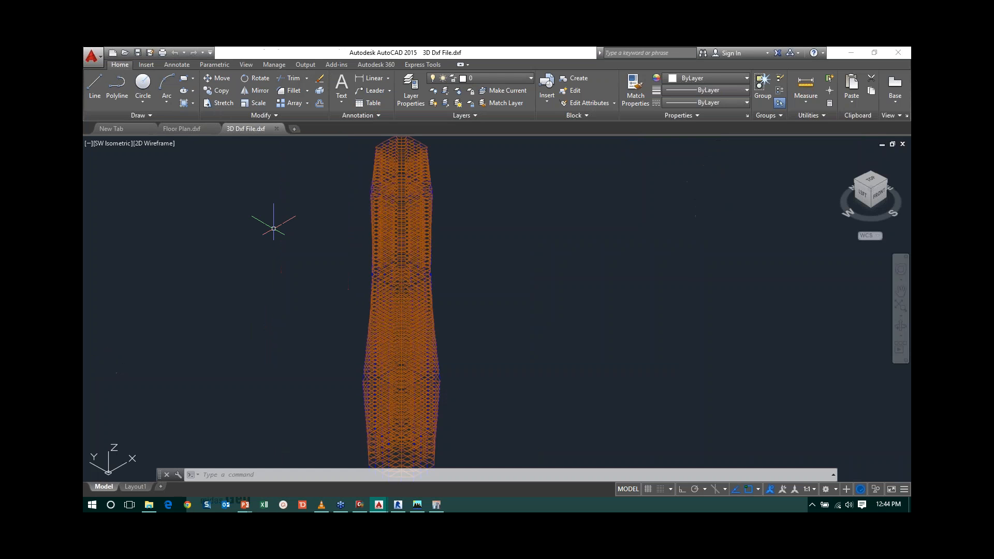
click(189, 128)
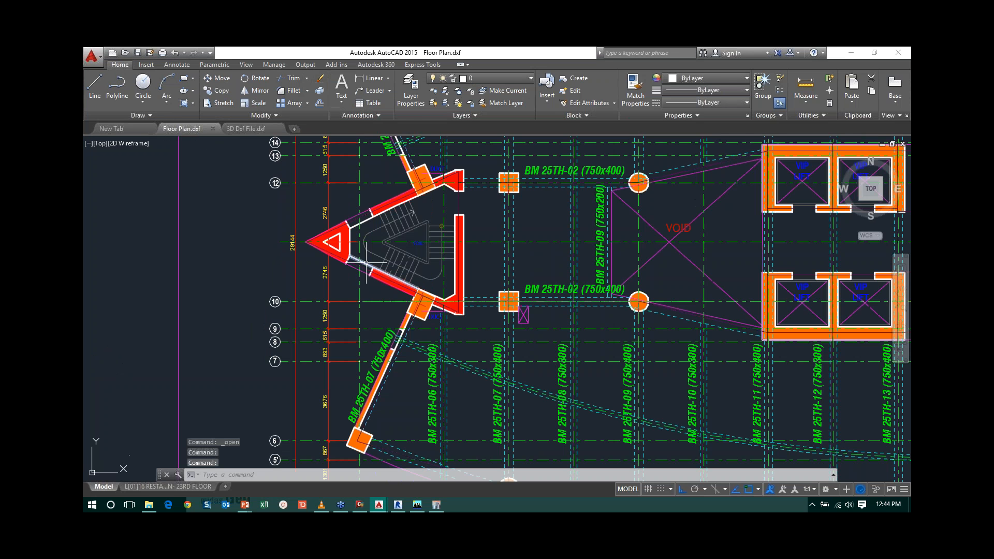
Examine the full extents of the floor plan, its grid dimensions and the beam centre line meeting the corner column at grid 16.
text(z)
key(Return)
text(e)
key(Return)
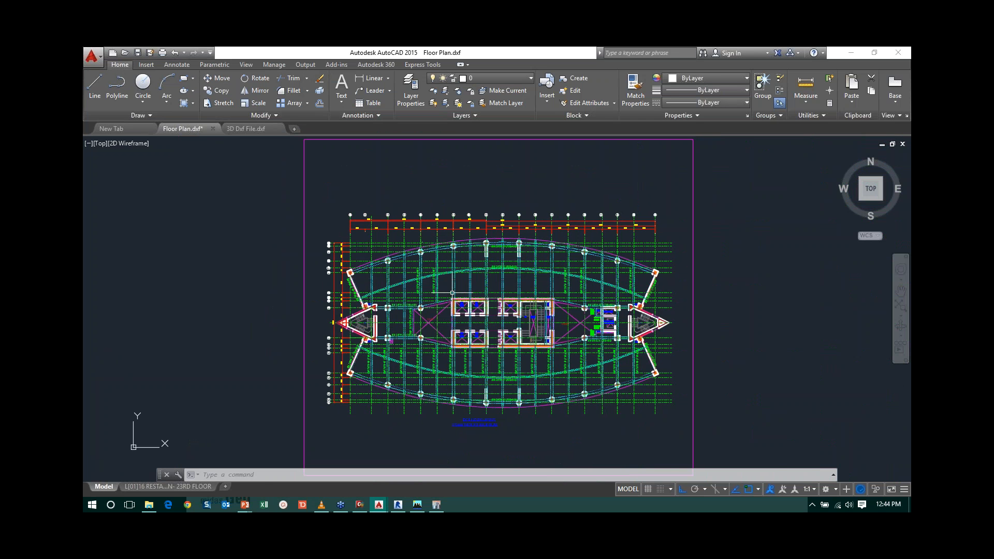
scroll(350, 232, up, 2)
scroll(350, 232, up, 3)
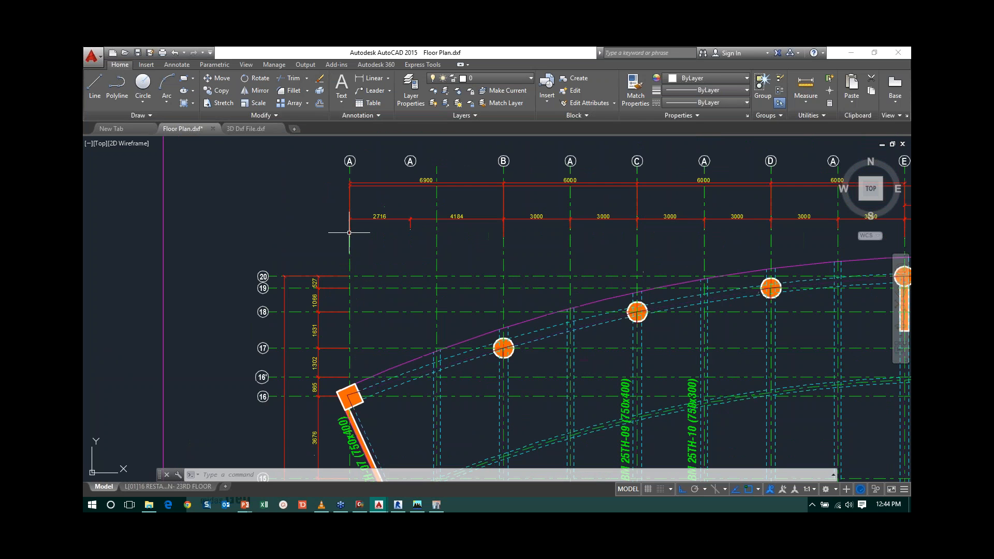
scroll(350, 233, down, 5)
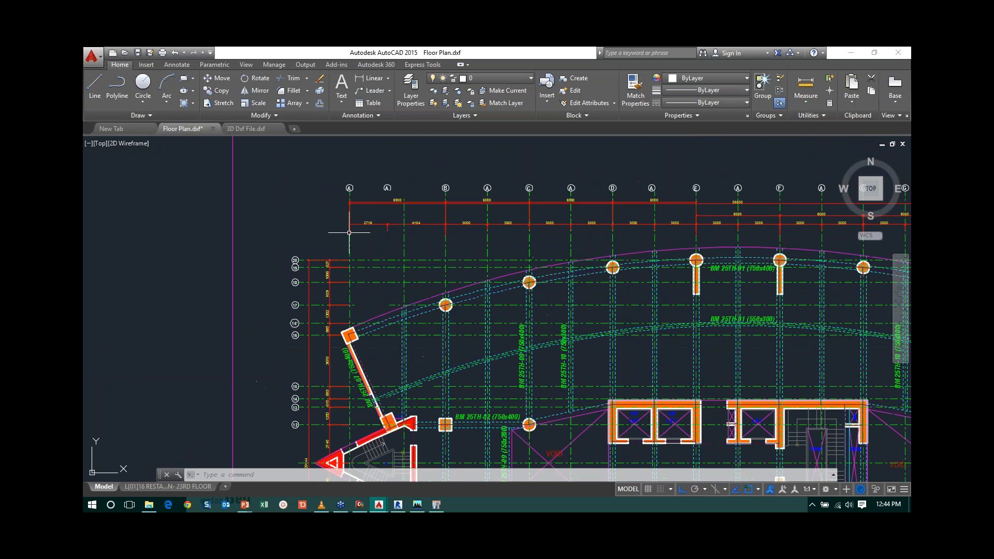
scroll(364, 327, up, 4)
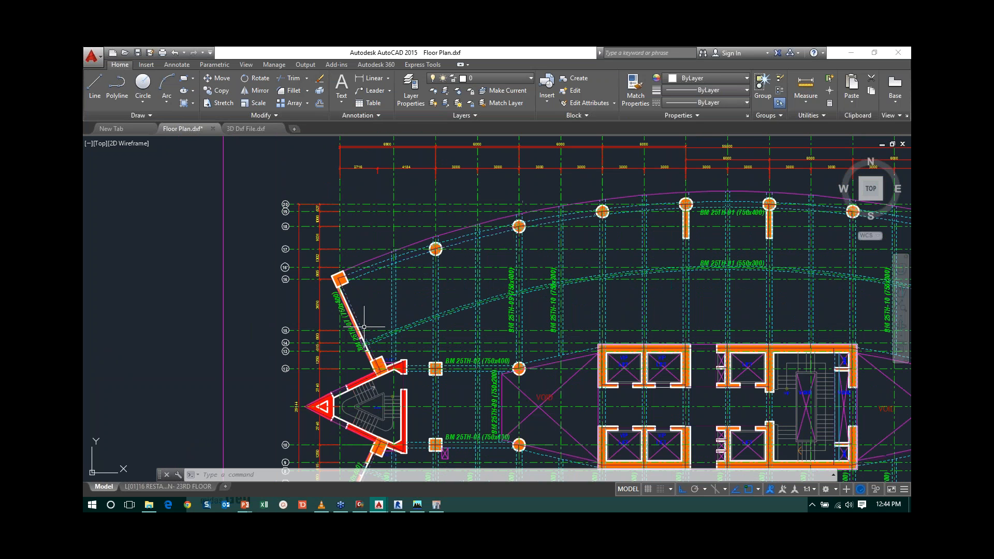
scroll(361, 256, up, 2)
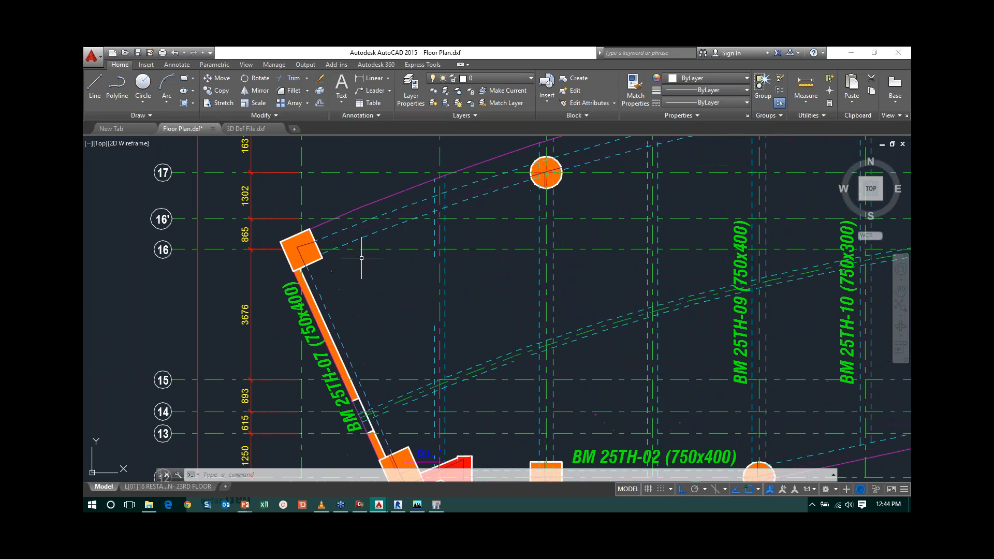
click(346, 230)
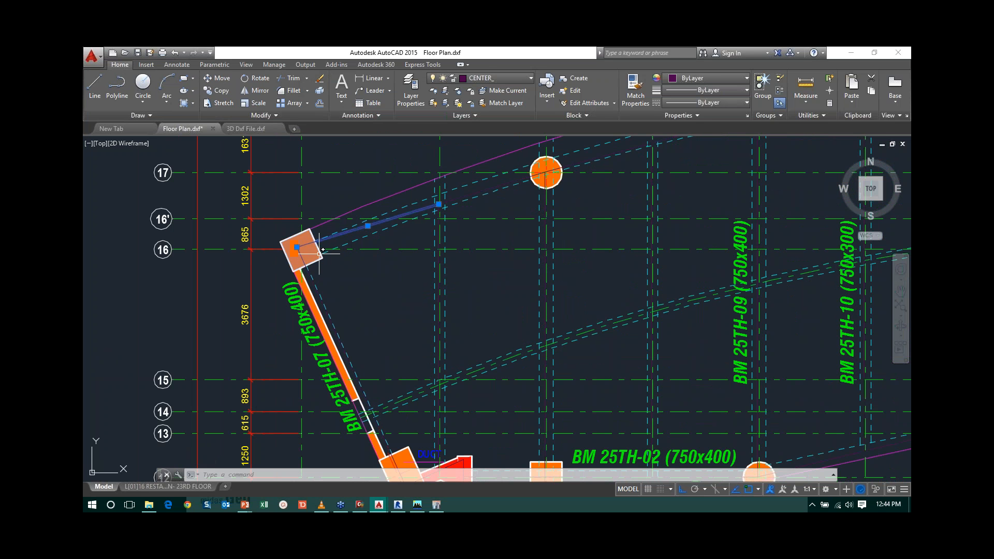
key(Escape)
scroll(353, 250, down, 6)
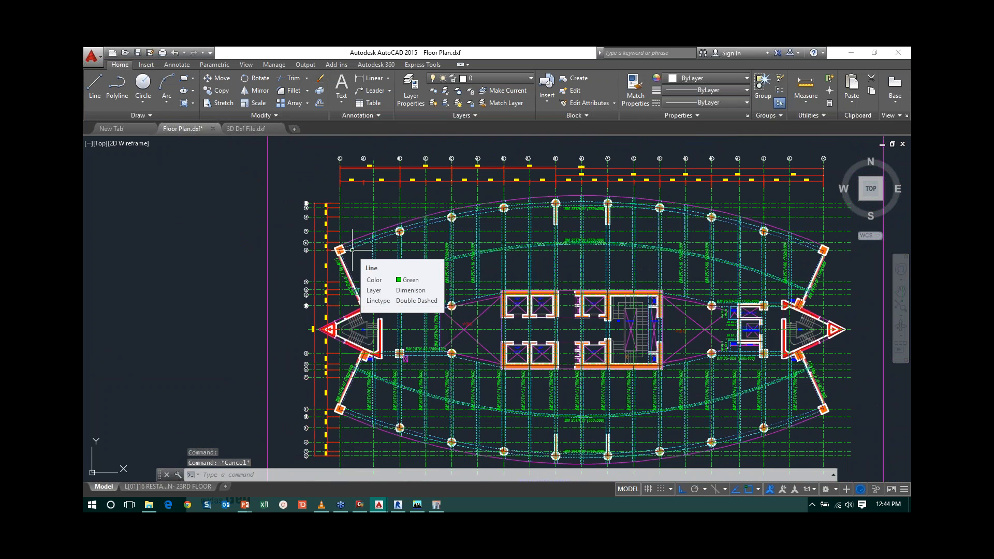
Check the floor plan's drawing units and insertion scale without changing them.
text(units)
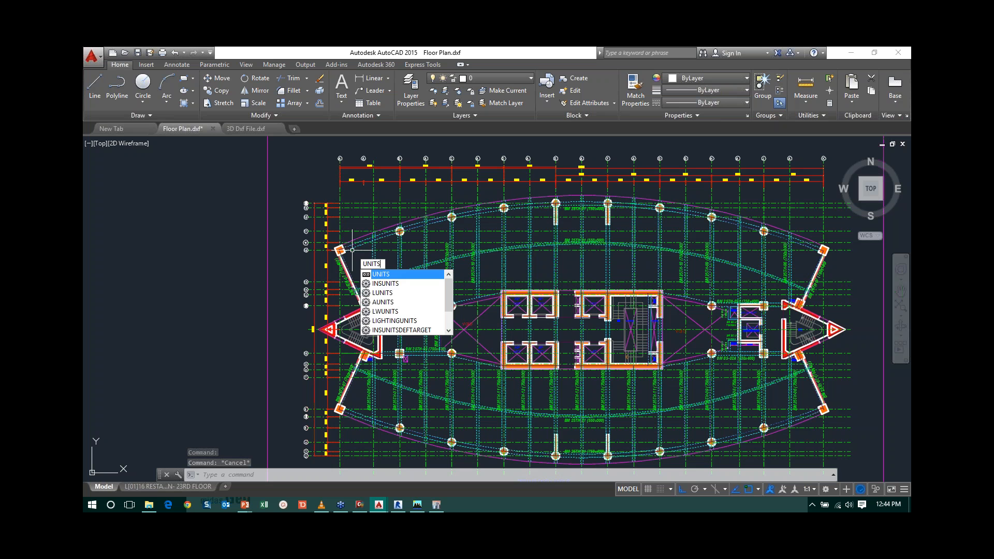
key(Return)
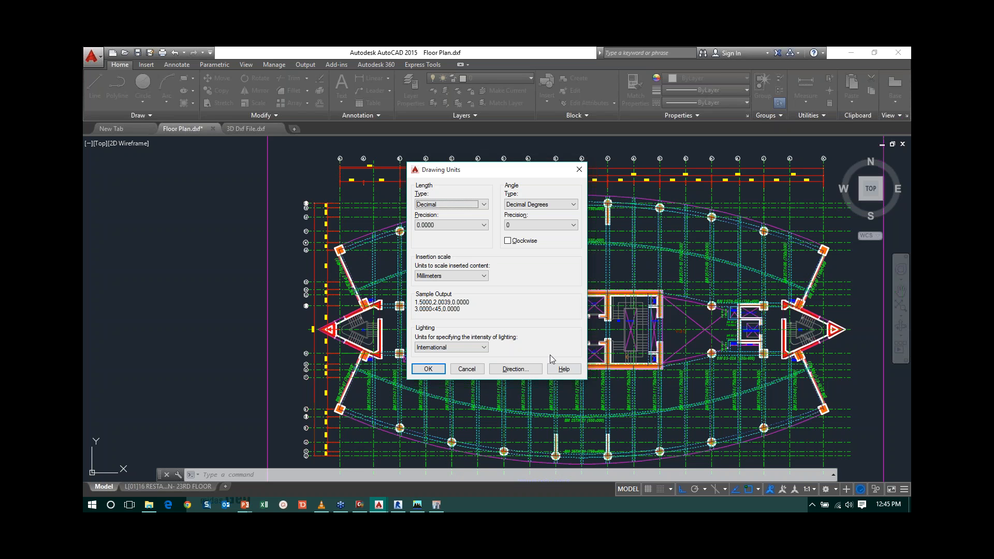
click(471, 370)
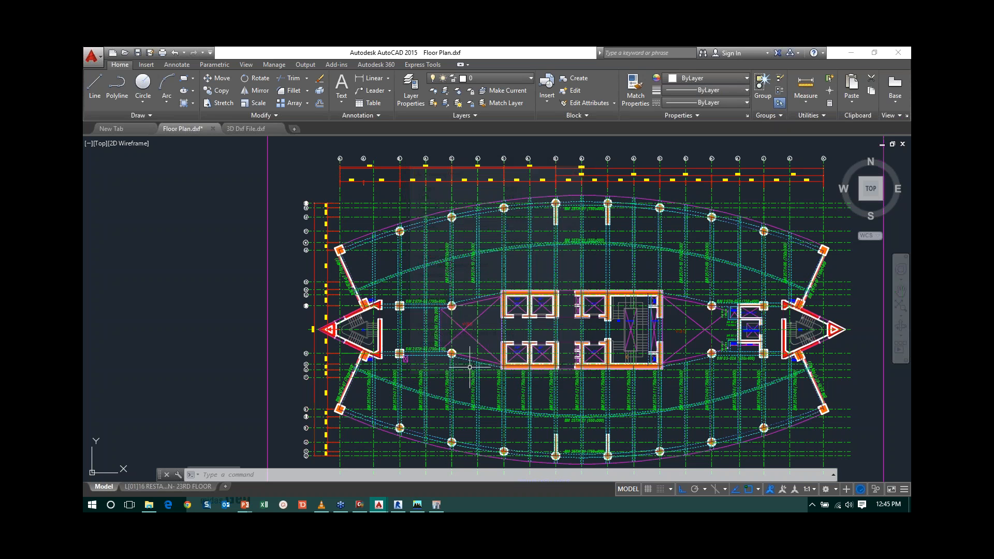
Switch to midas Gen and start a new project.
click(362, 506)
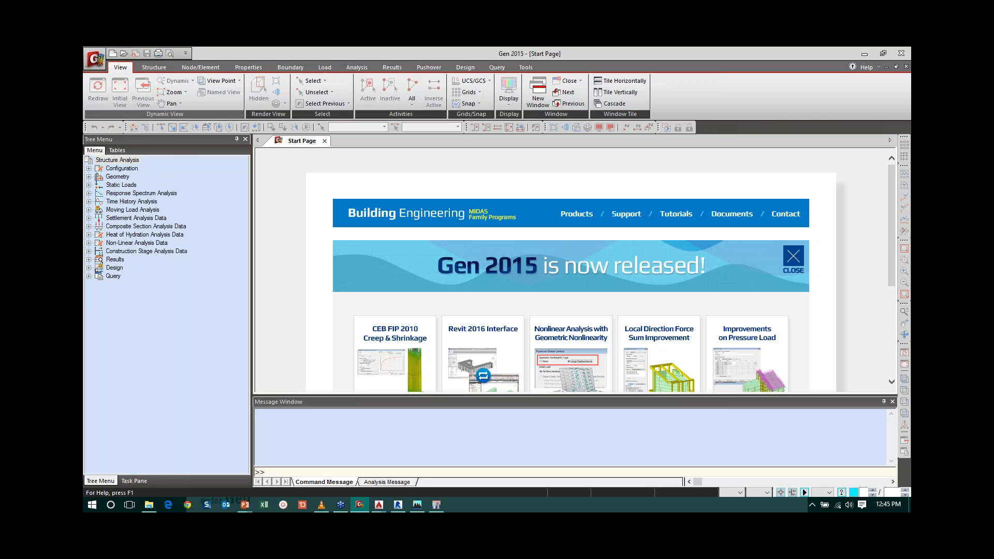
click(98, 57)
click(330, 108)
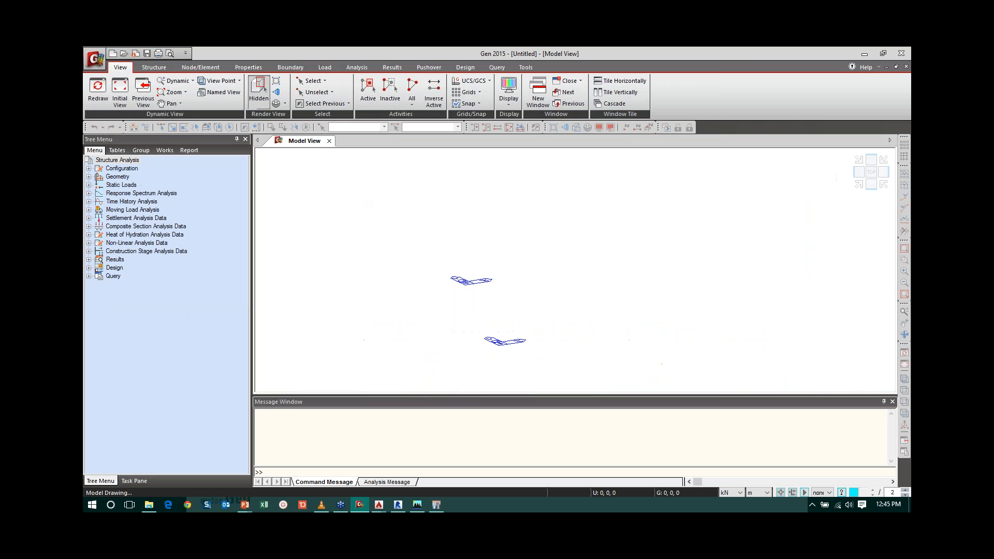
Start an AutoCAD DXF import and load the Floor Plan file from the desktop's midas Gen Webinar\Dxf Import folder.
click(95, 61)
mouse_move(153, 163)
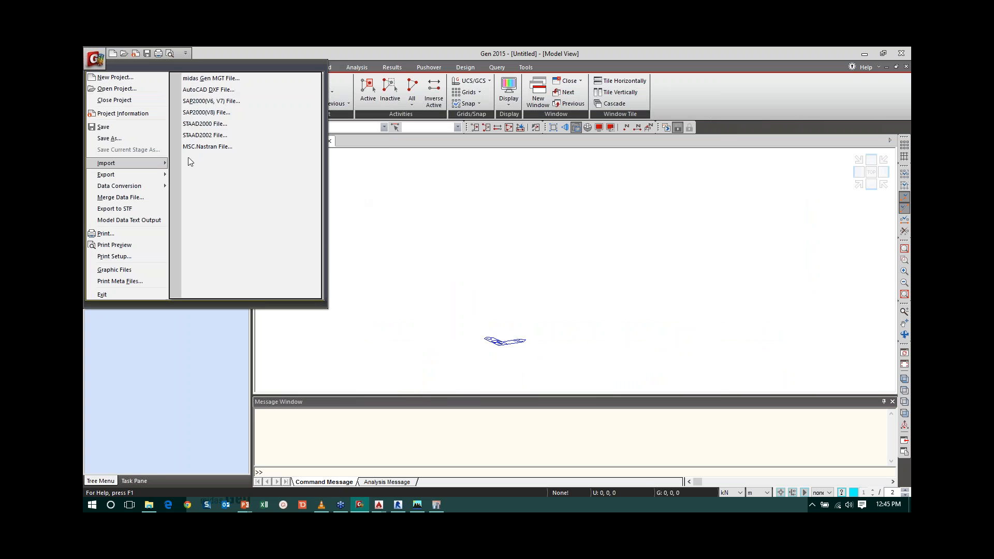
click(216, 89)
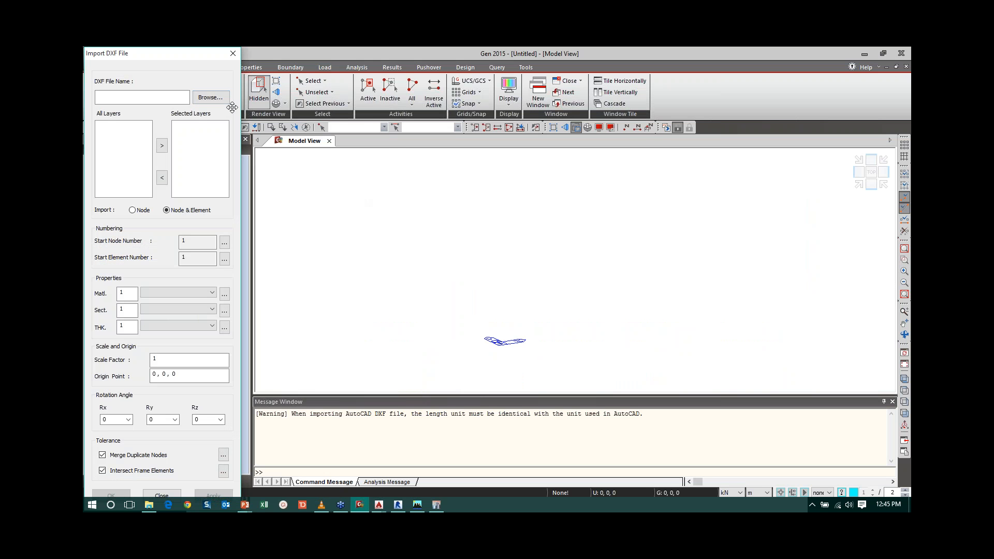
click(203, 98)
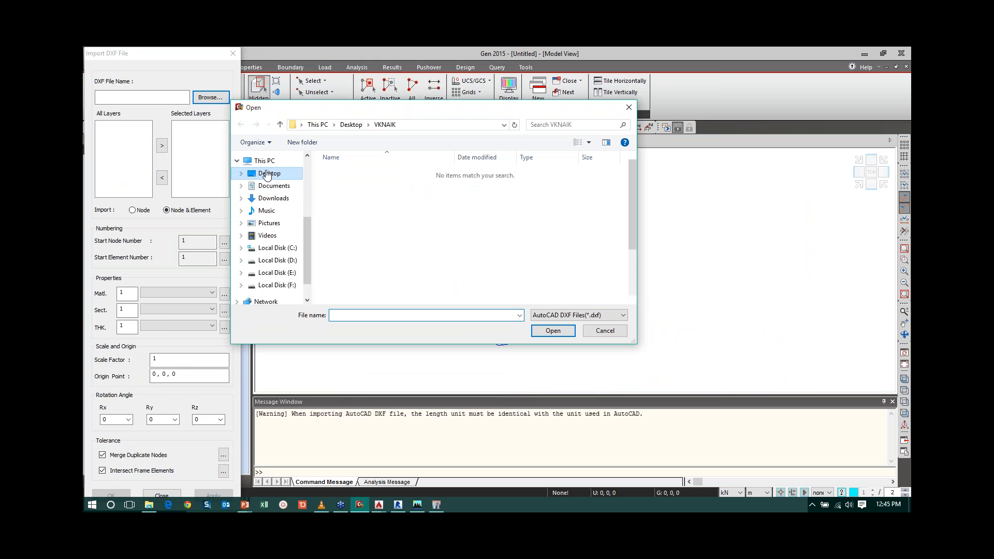
click(267, 175)
double_click(353, 191)
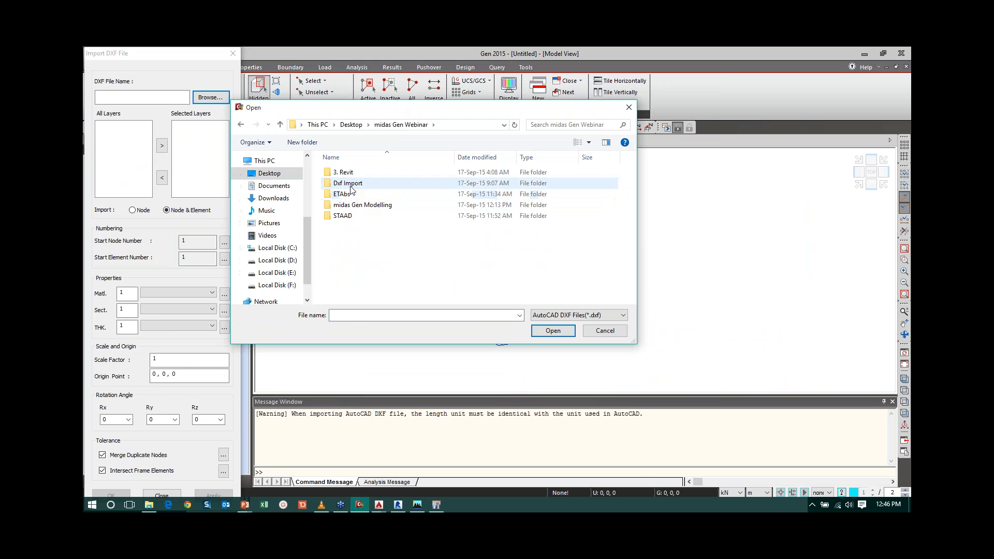
double_click(351, 186)
click(348, 186)
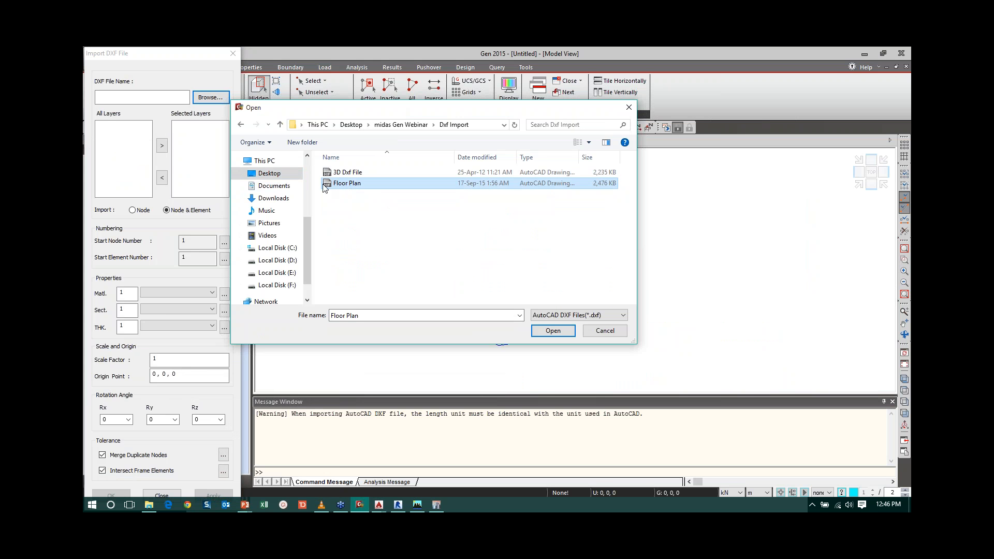
click(553, 331)
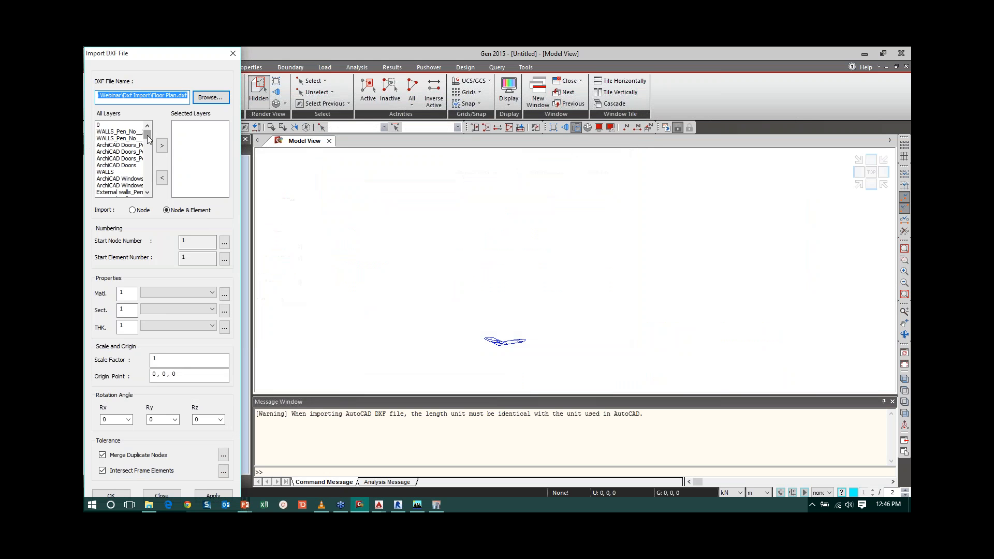
Add the CENTER_ layer to the layers selected for import.
drag(147, 135, 147, 184)
click(119, 192)
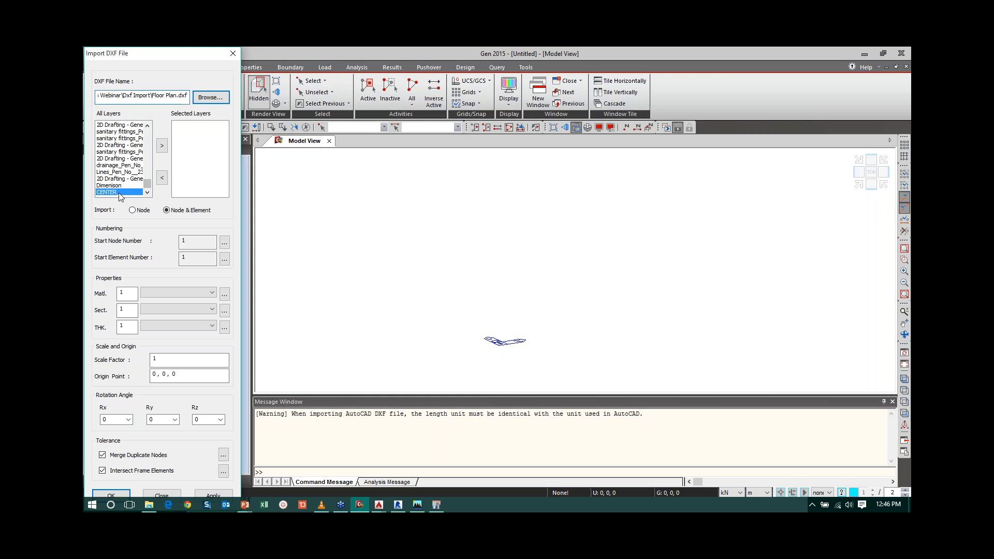
click(160, 146)
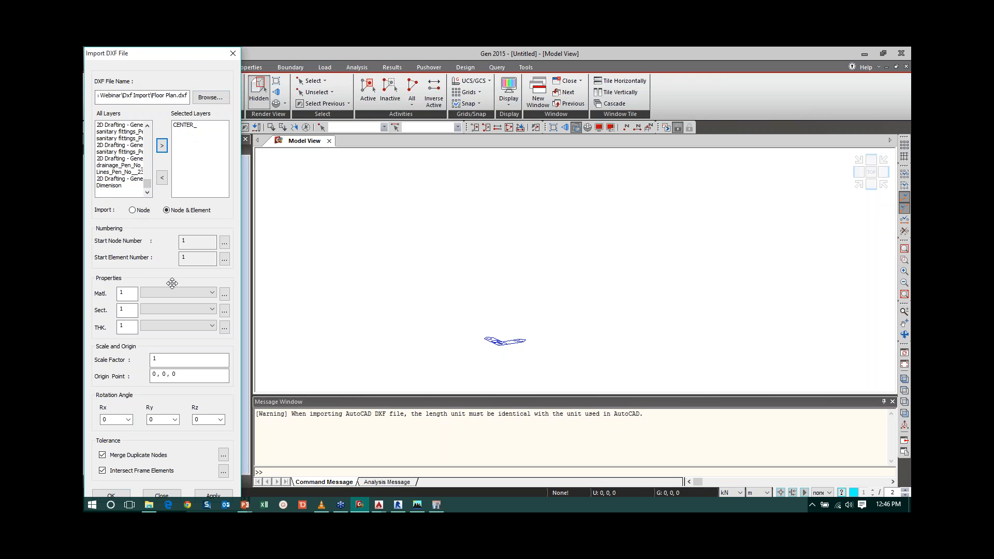
Define a concrete material of grade C25/30 from the EN04(RC) standard for the imported elements.
click(225, 294)
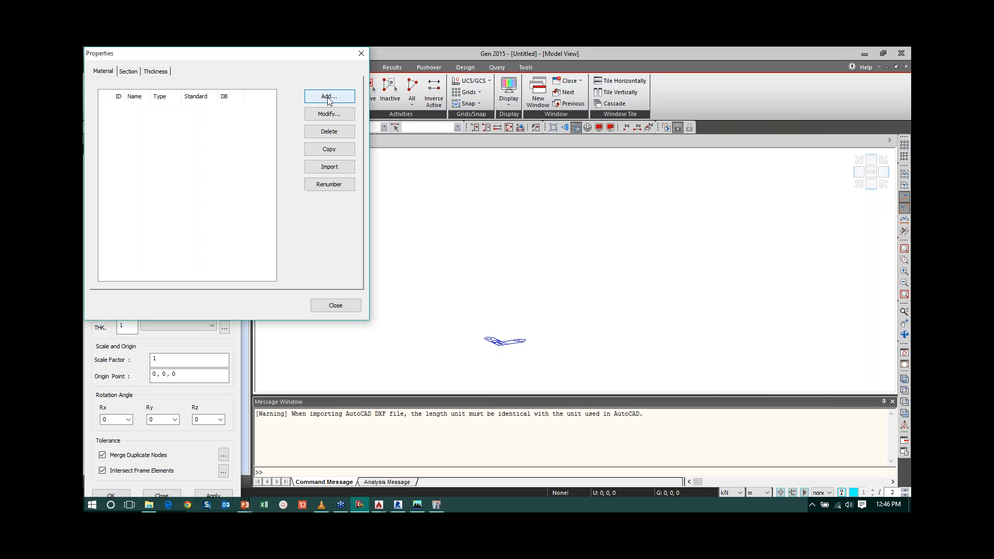
drag(269, 53, 430, 76)
click(483, 118)
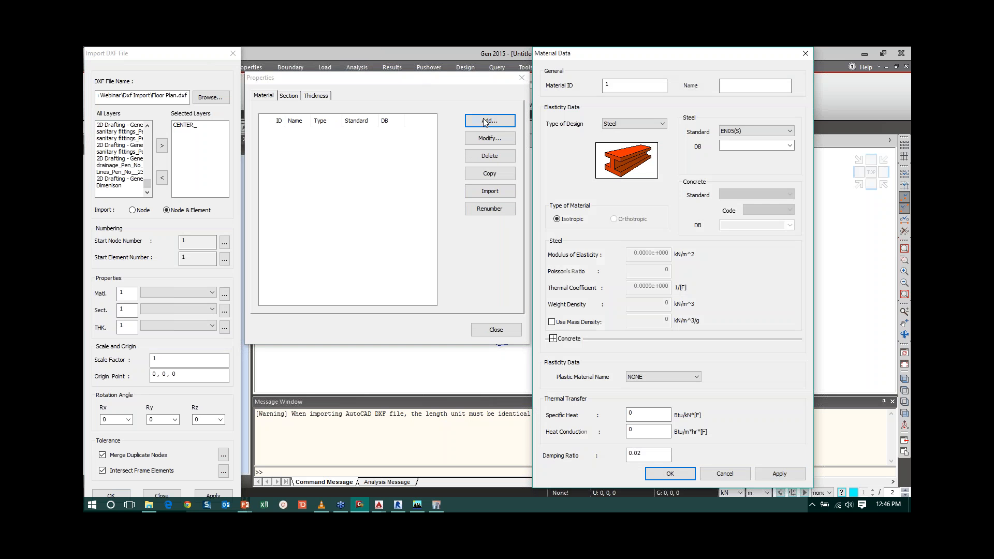
click(622, 126)
click(621, 137)
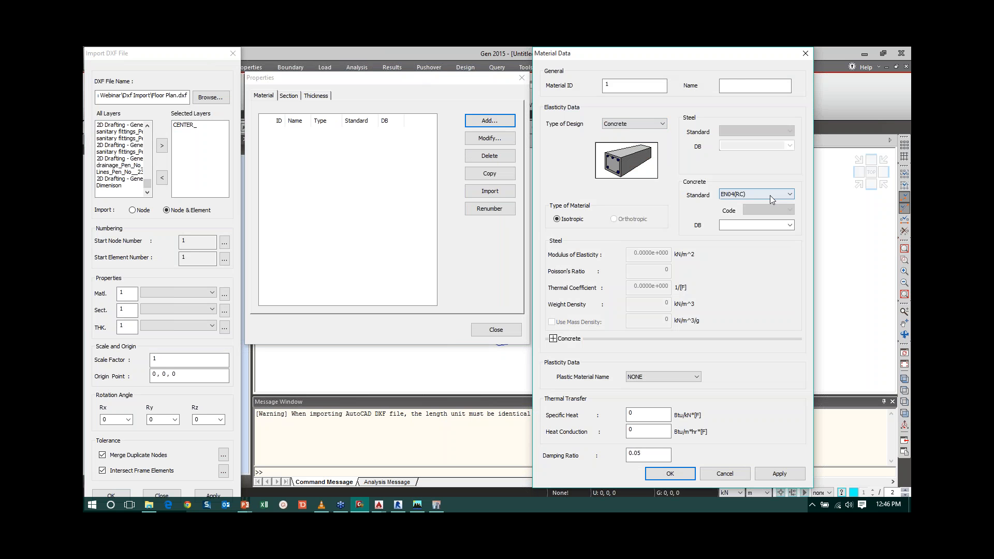
click(786, 224)
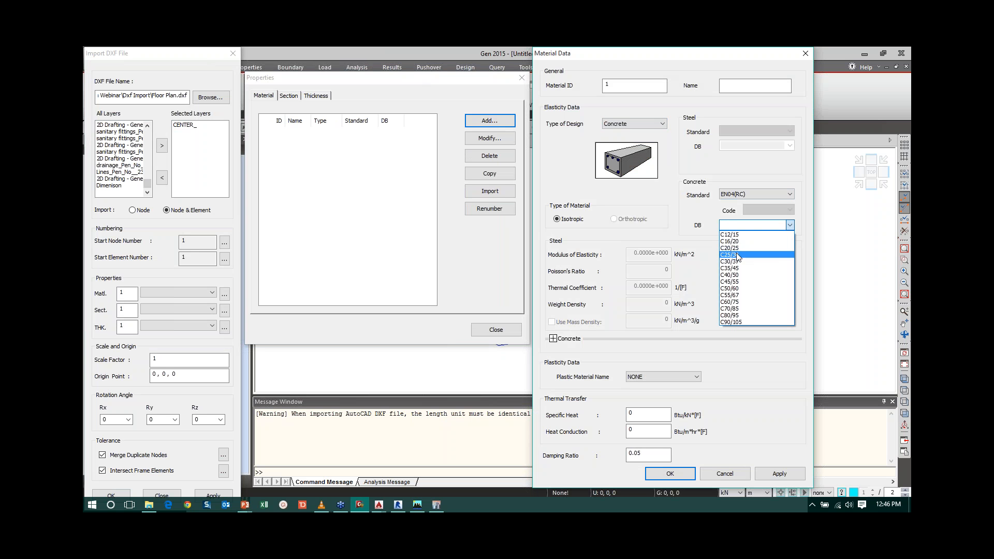
click(737, 254)
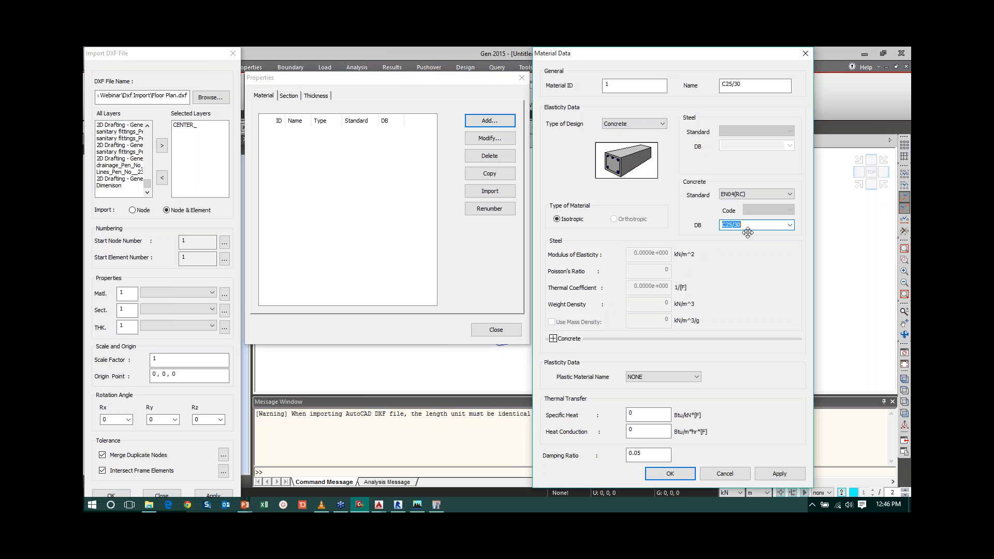
click(670, 474)
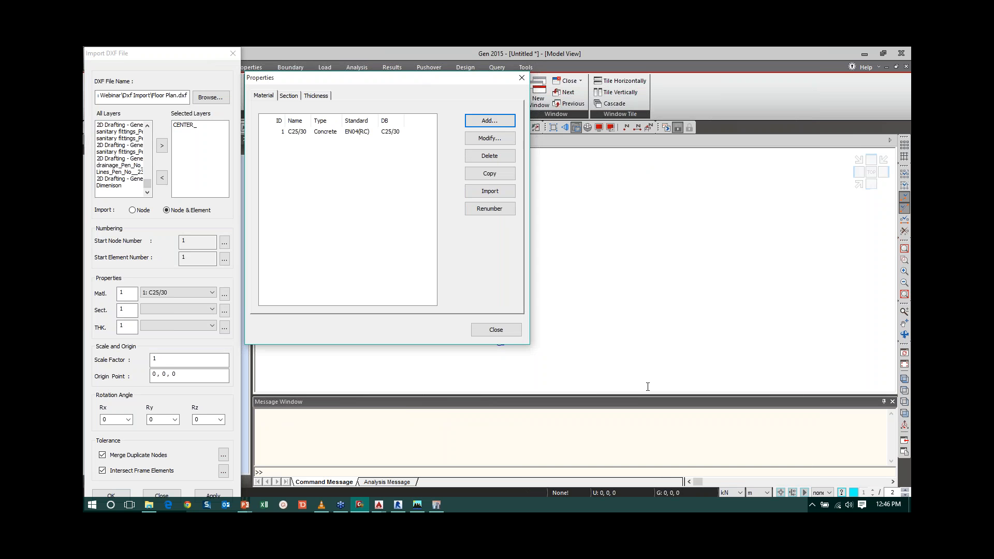
click(512, 334)
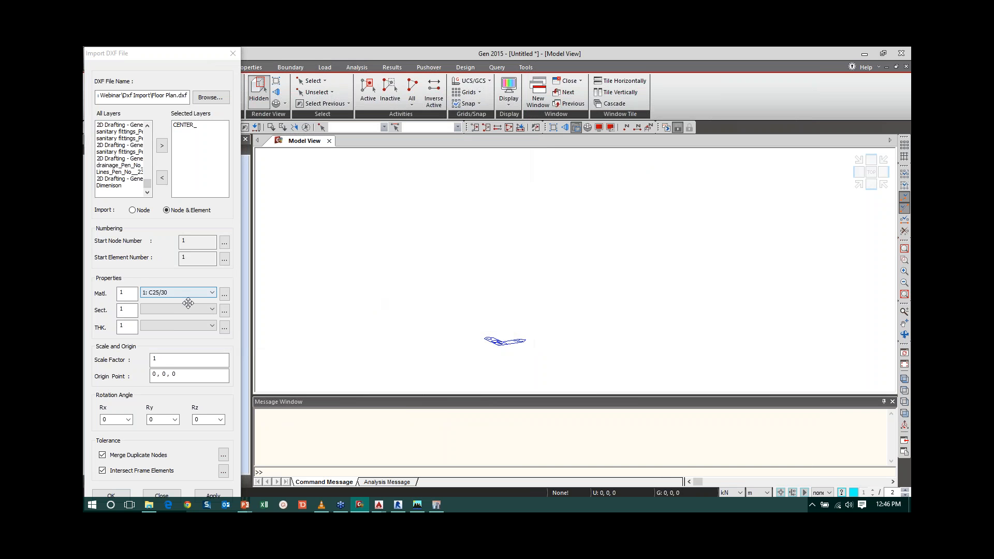
Define a user-defined solid rectangle section named Beam with H 0.5 m and B 0.7 m for the imported elements.
click(224, 311)
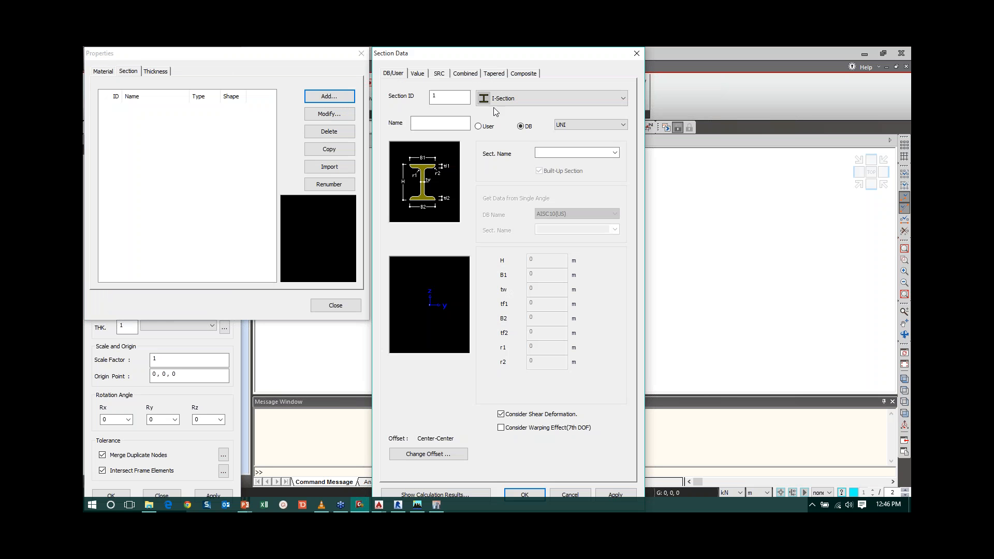
click(515, 102)
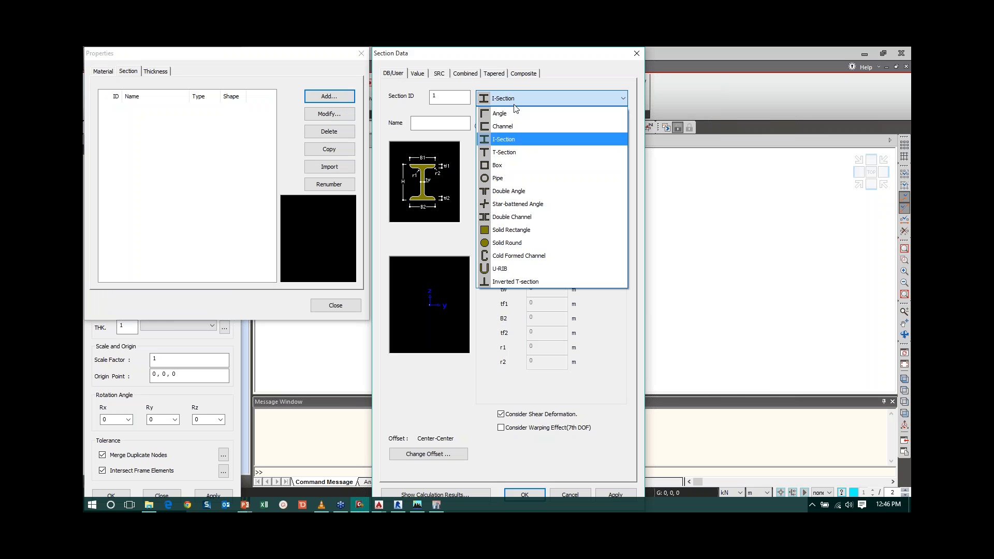
click(511, 230)
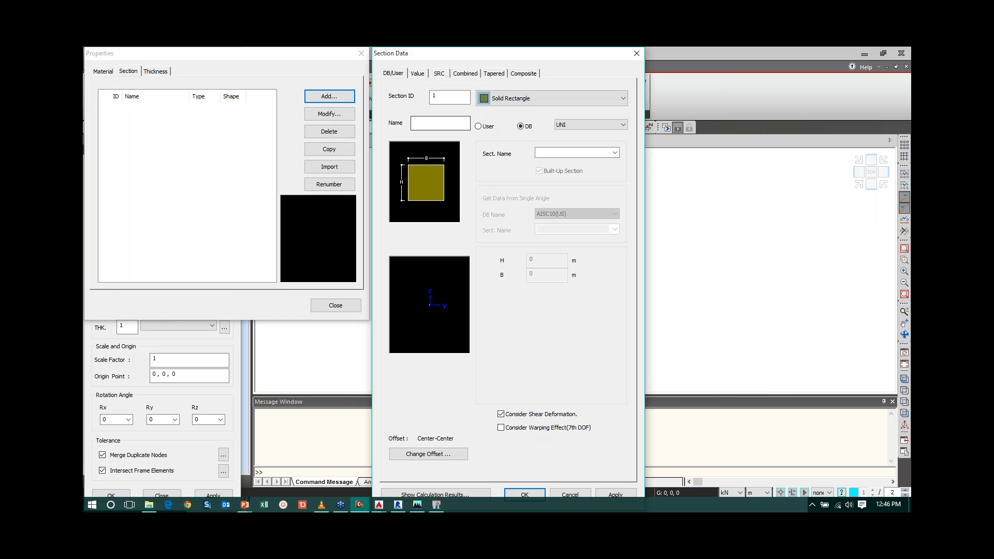
click(440, 123)
text(Beam)
click(478, 126)
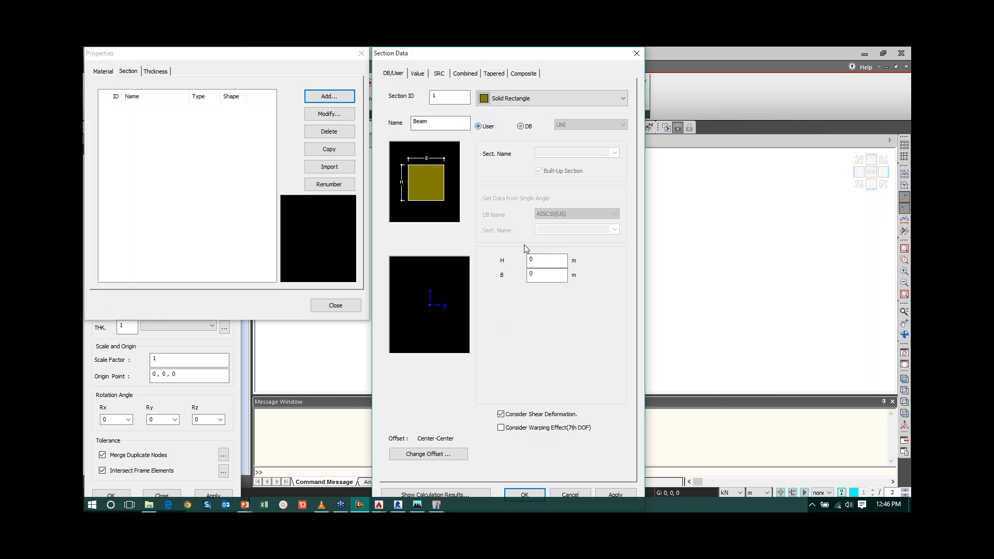
key(Tab)
text(0.5)
key(Tab)
text(0.7)
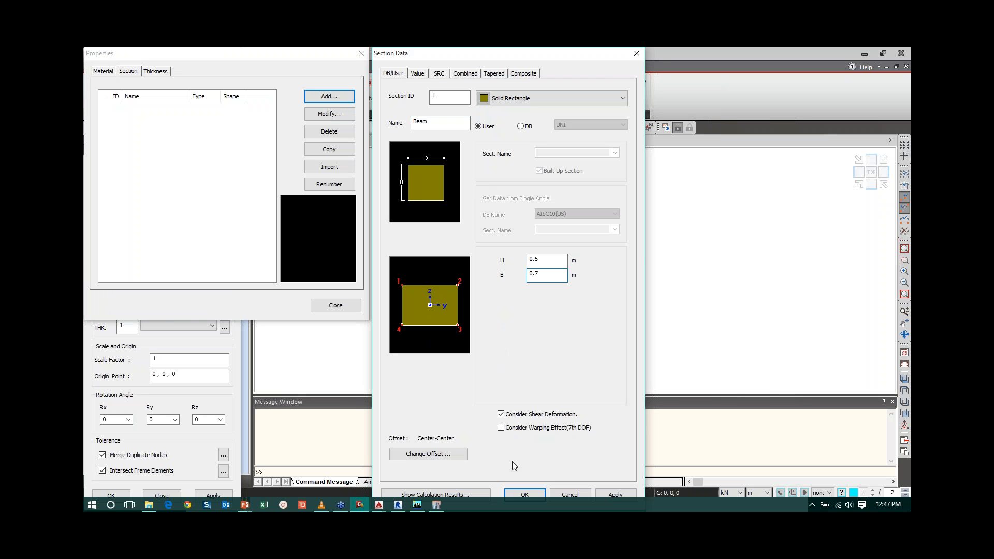
click(524, 494)
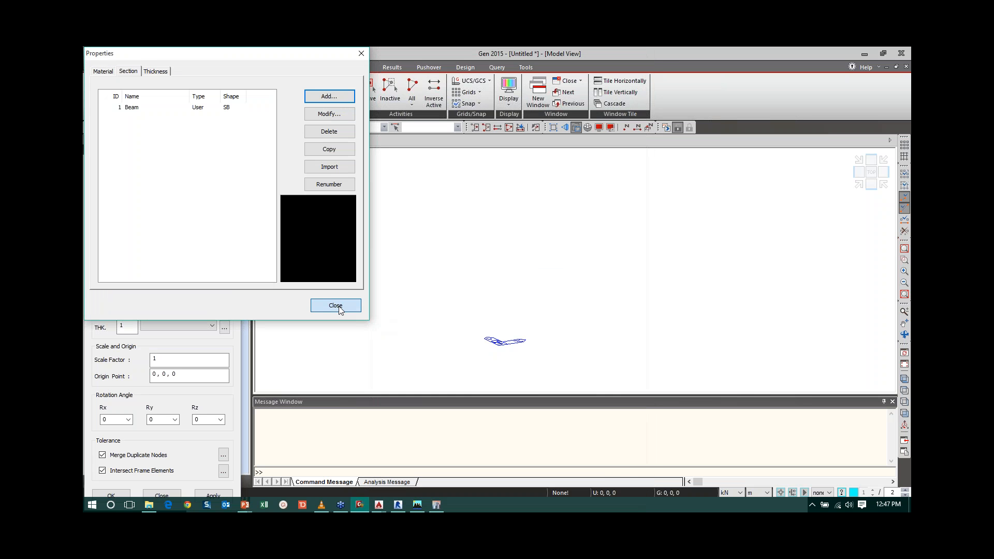
click(335, 305)
Import the CENTER_ layer's nodes and elements in mm units with the origin point at 0, 0, 4.
click(759, 488)
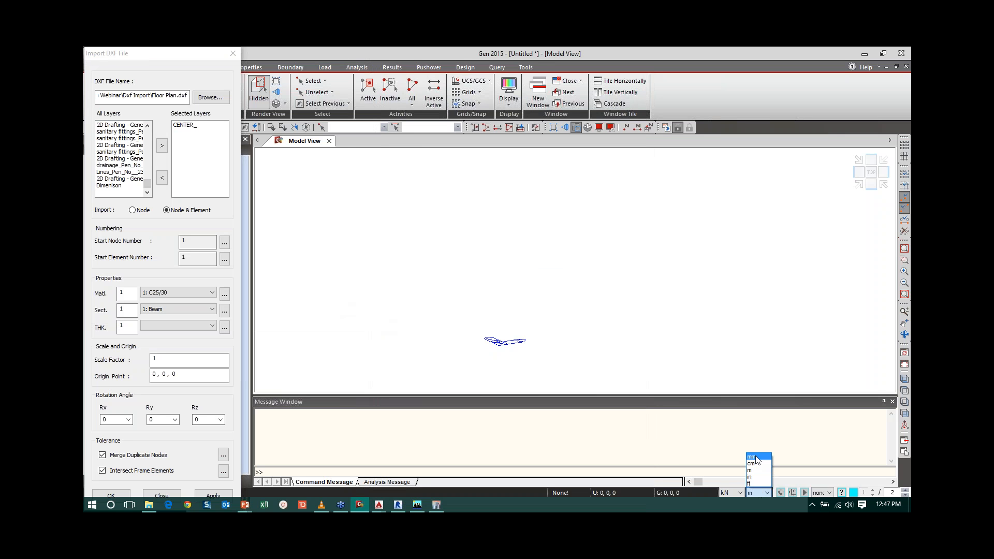
click(756, 454)
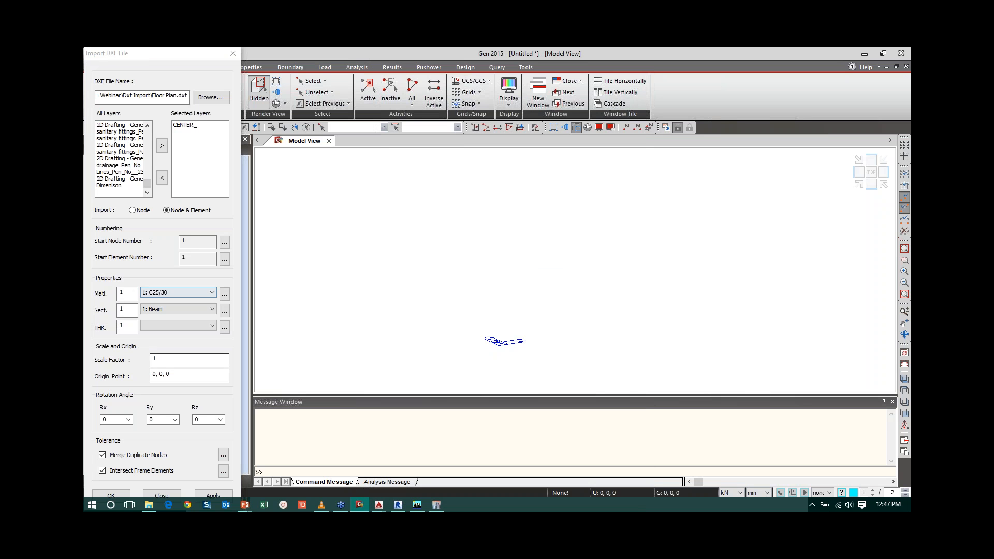
click(169, 374)
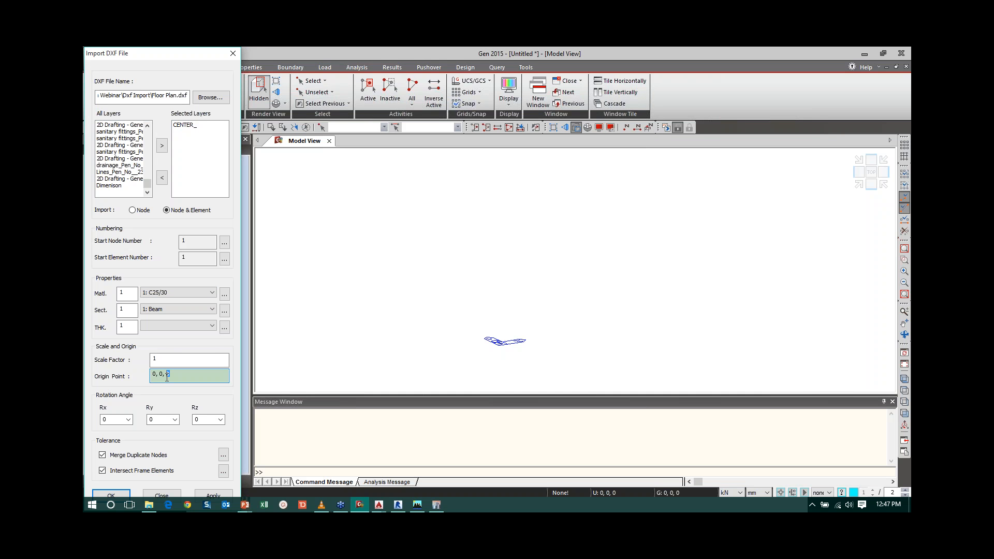
text(4)
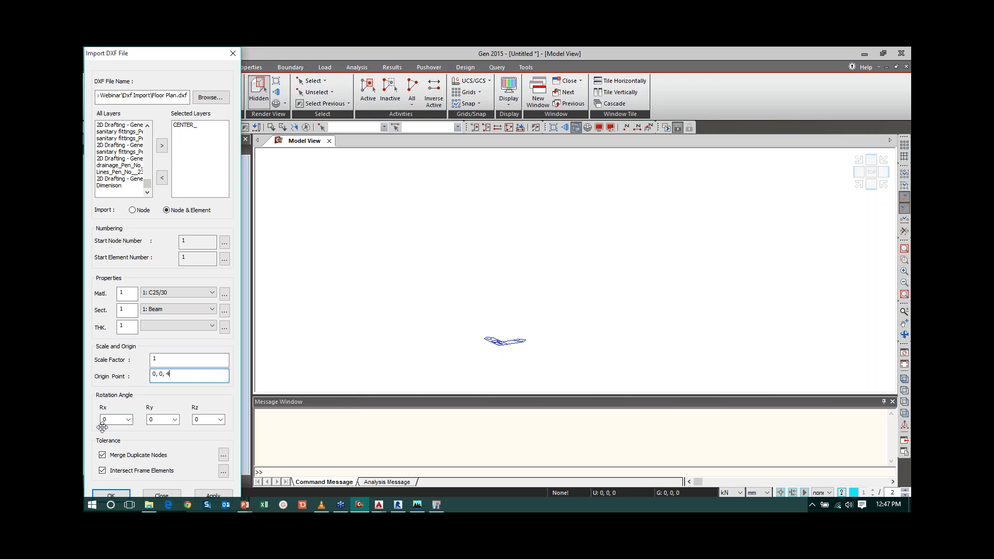
click(126, 495)
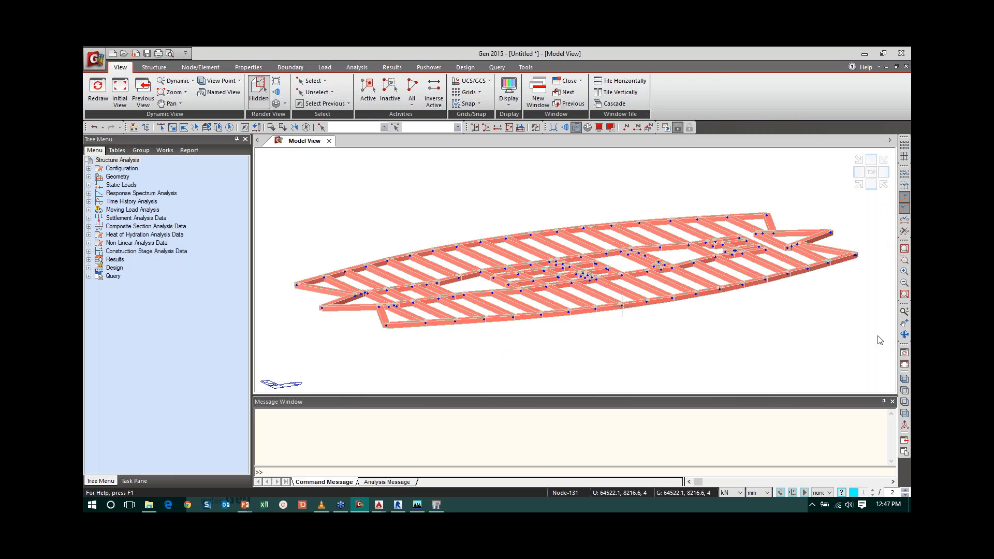
Start a dimension import named 1st Floor and load the Floor Plan DXF file from the Dxf Import folder.
click(904, 391)
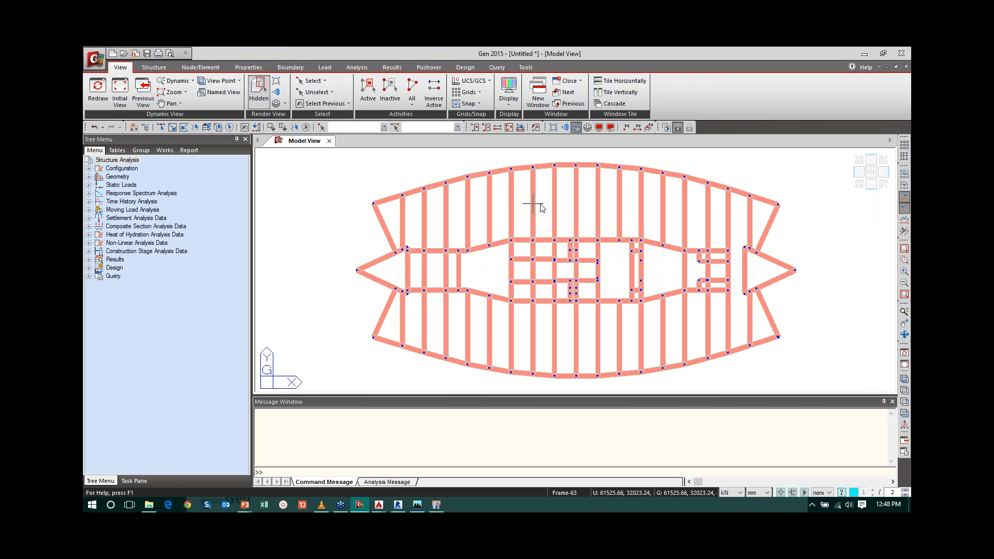
click(154, 68)
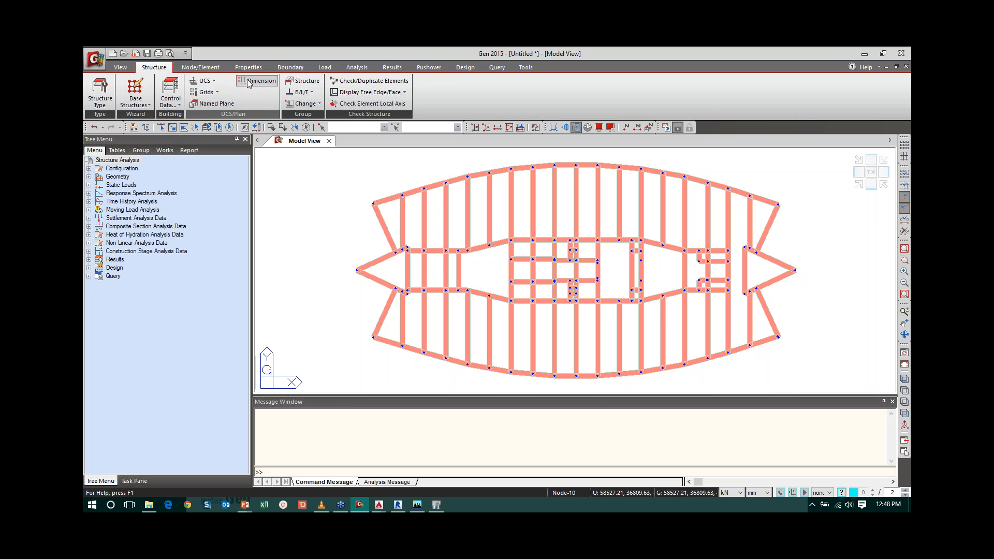
click(905, 380)
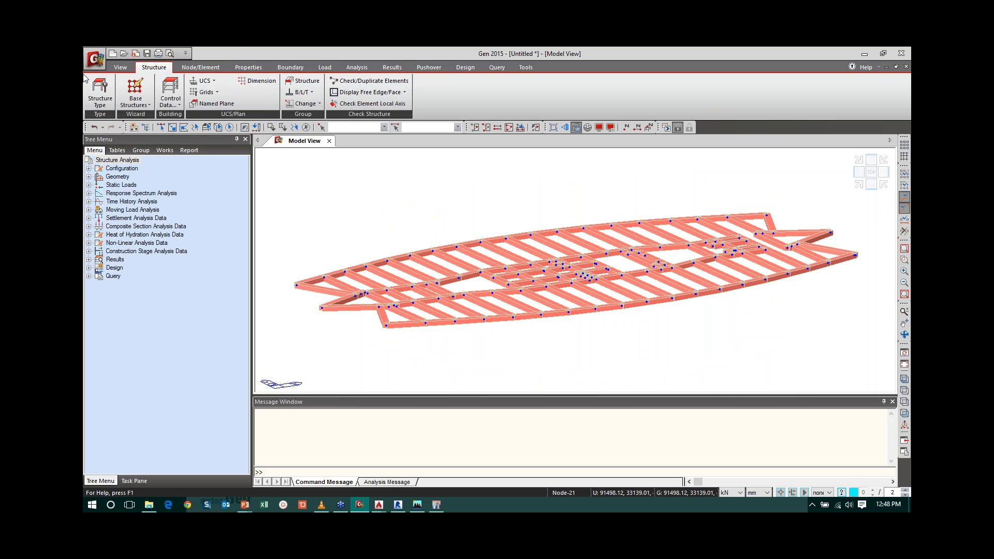
click(259, 81)
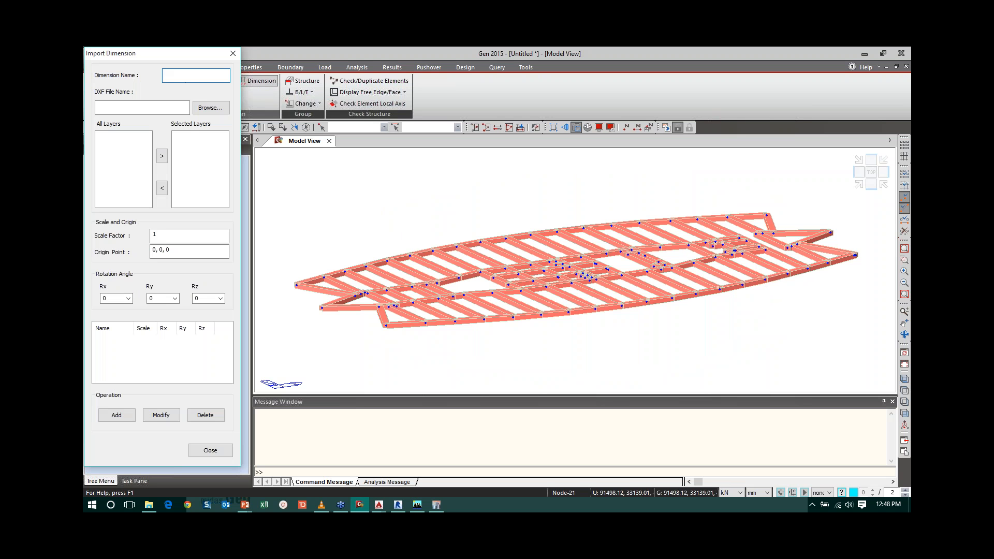
text(1st Floor)
click(207, 107)
click(355, 184)
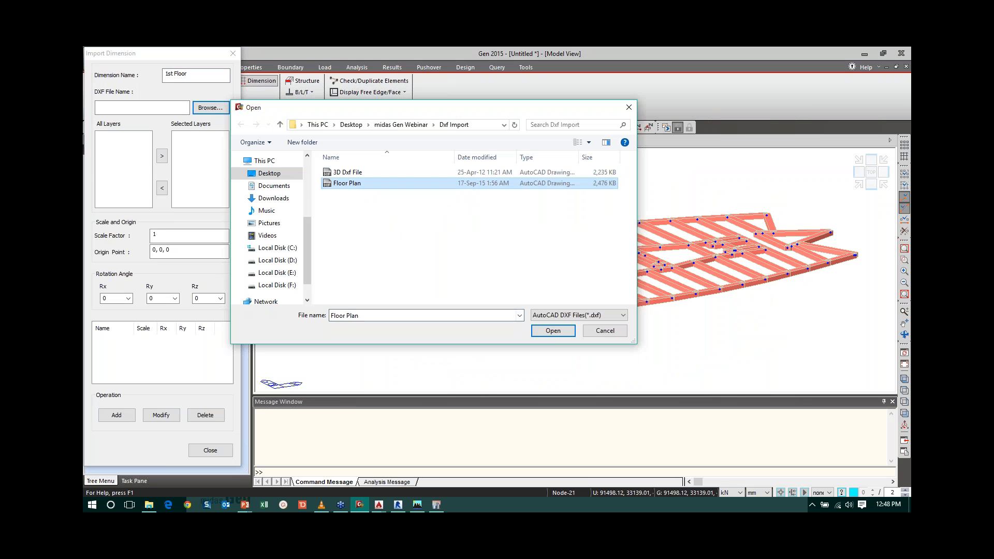
click(553, 333)
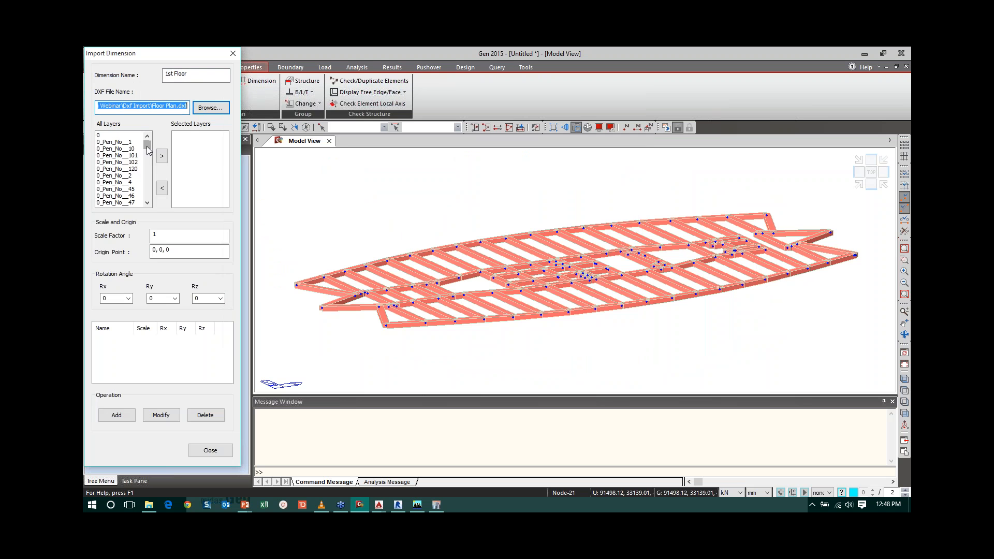
Select the Dimenison layer and add it to the model as the 1st Floor dimension.
drag(147, 147, 147, 164)
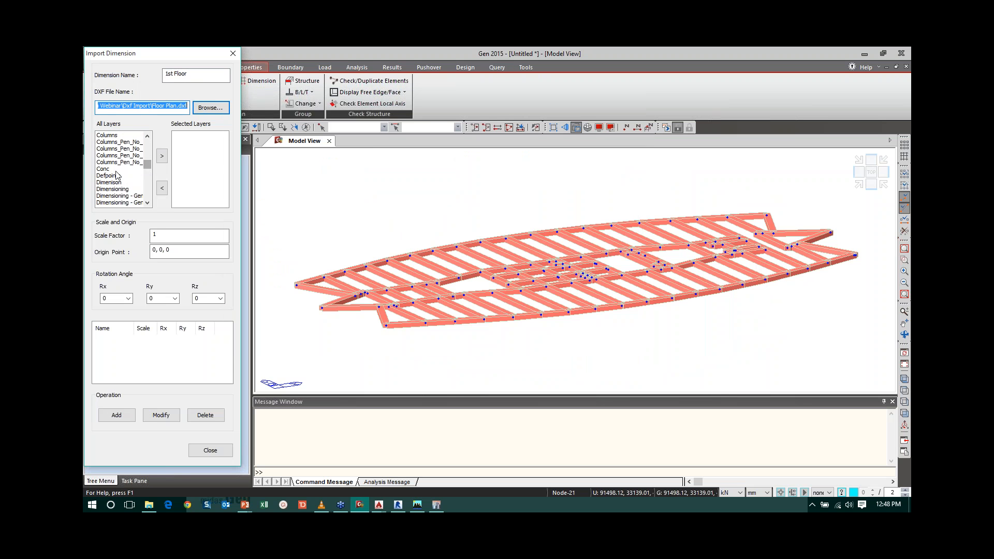
click(110, 183)
click(162, 156)
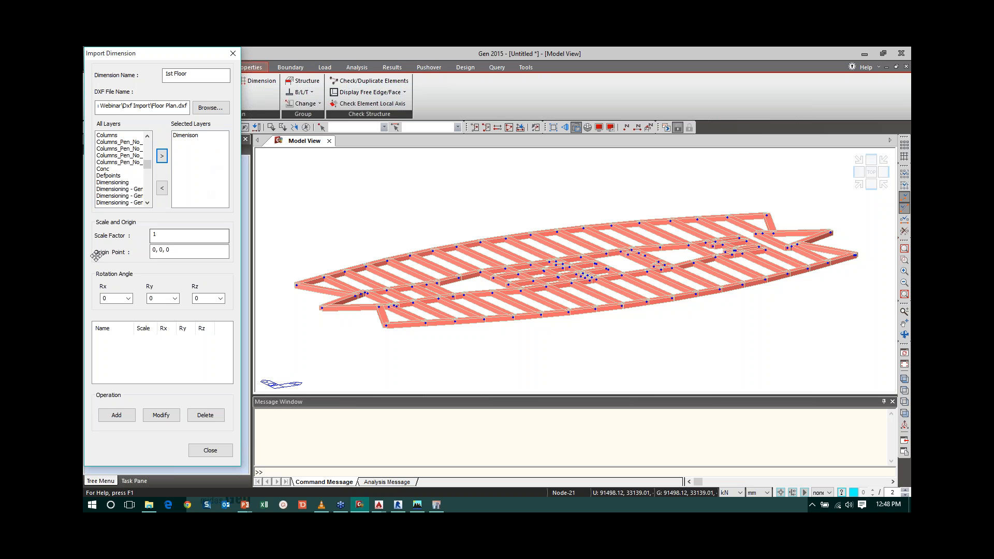
click(120, 417)
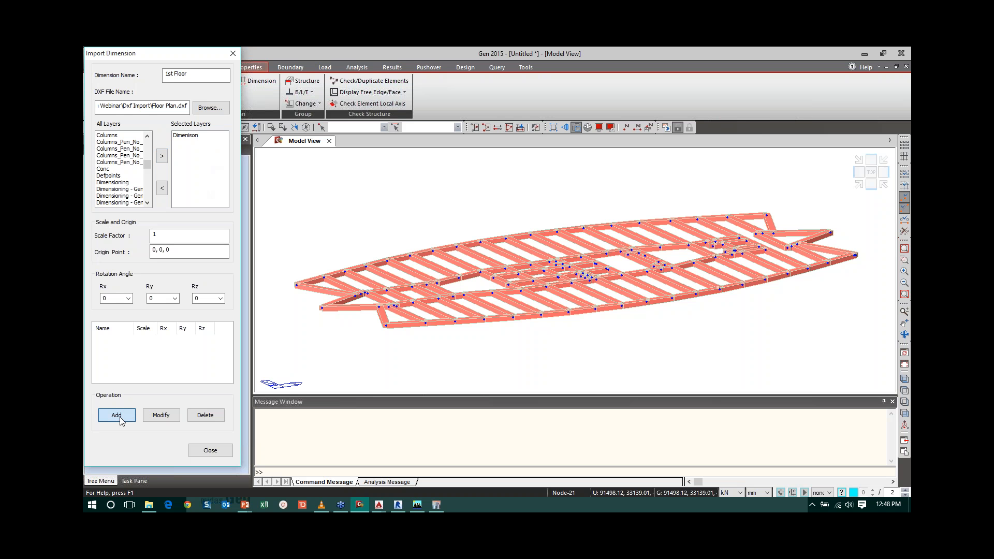
click(209, 450)
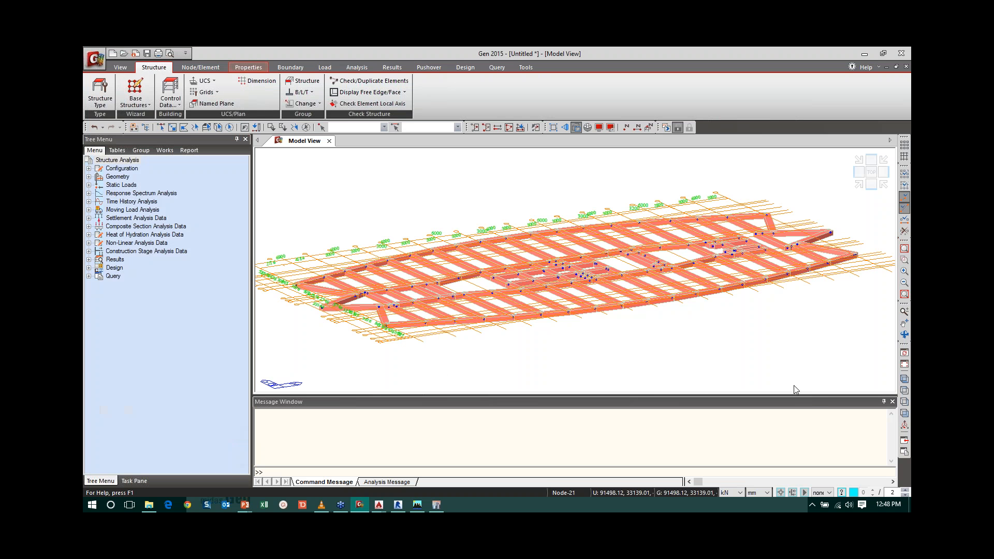
Examine the imported dimension lines against the beams in plan view, including a close-up of the floor's upper-left corner.
click(904, 391)
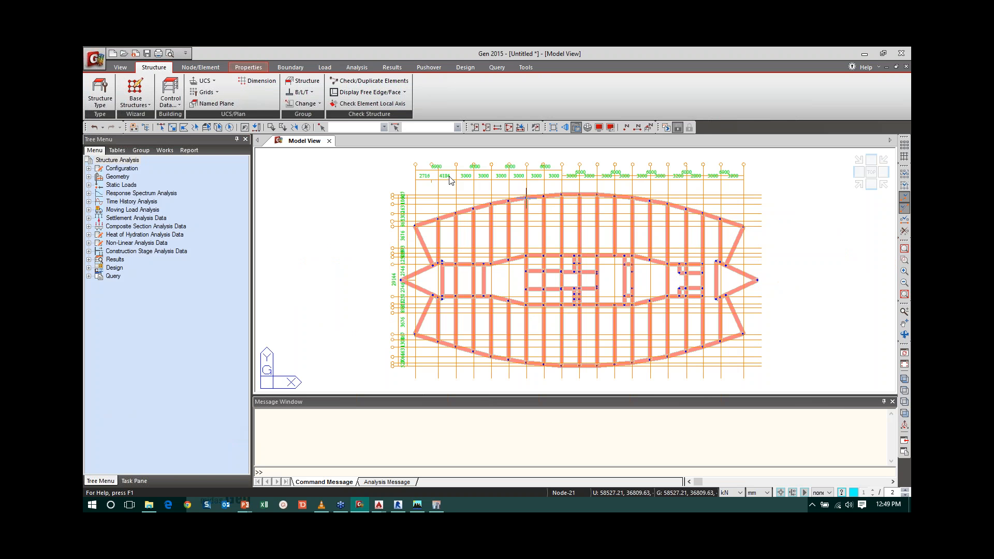
click(905, 260)
drag(368, 172, 709, 357)
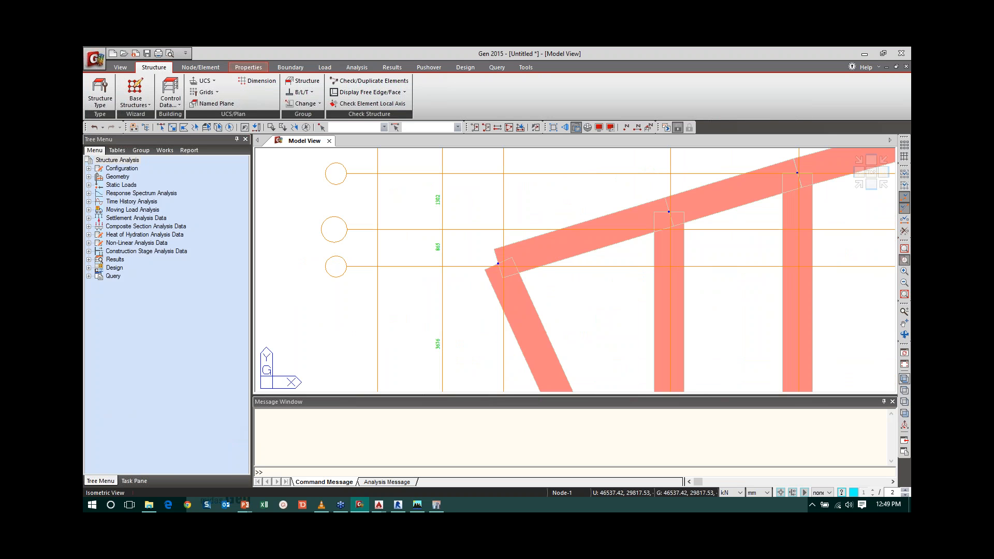
click(903, 285)
click(903, 285)
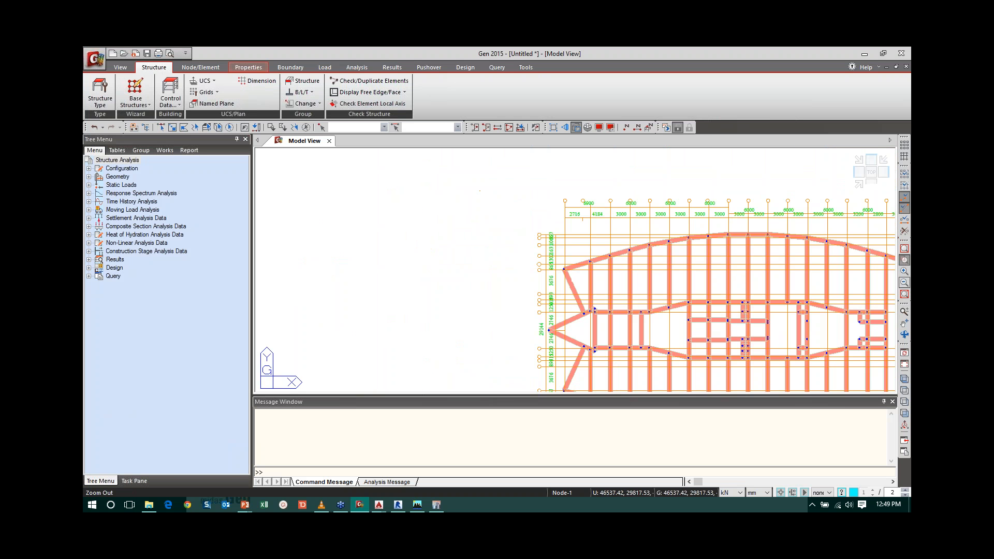
click(906, 392)
click(160, 128)
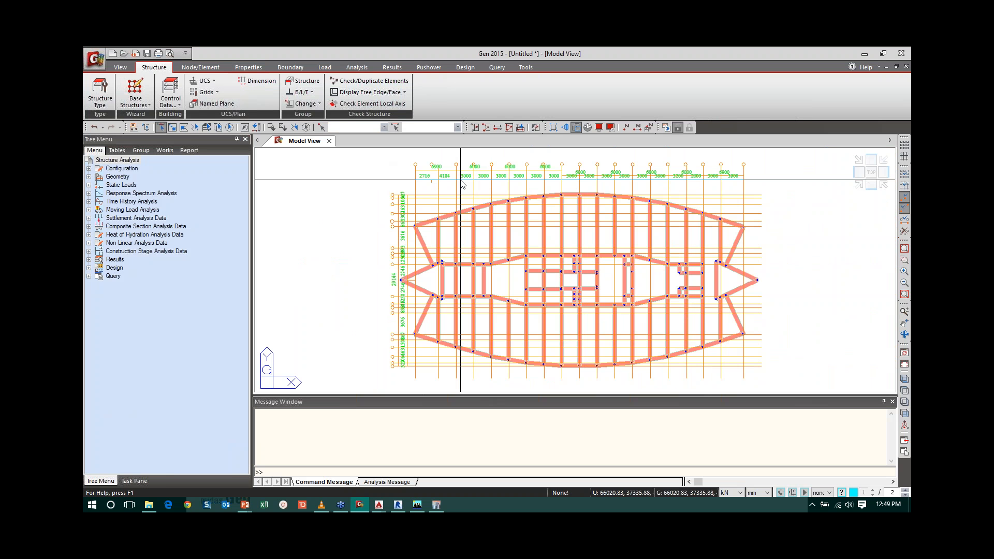
Hide the 1st Floor dimension in the model view and display it again.
click(165, 150)
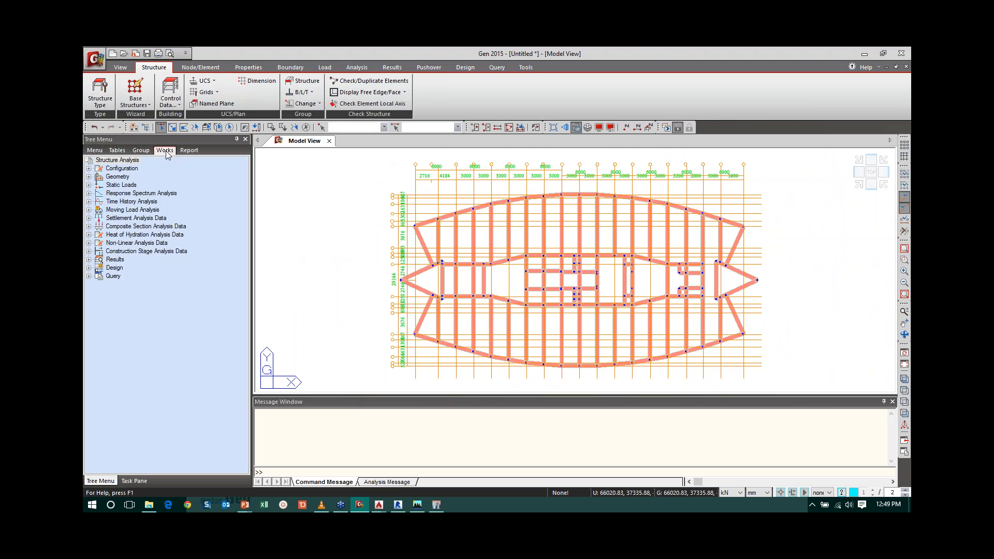
right_click(143, 210)
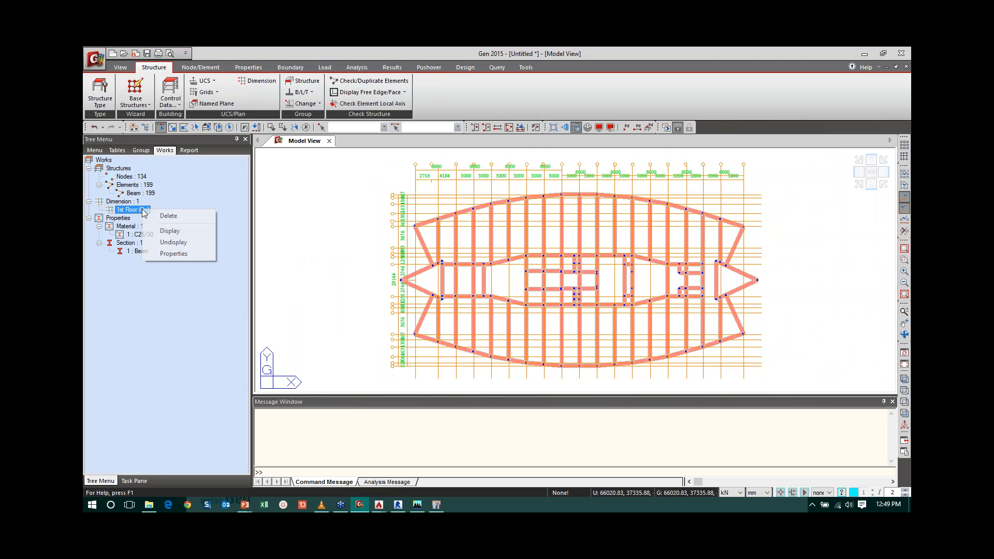
click(177, 243)
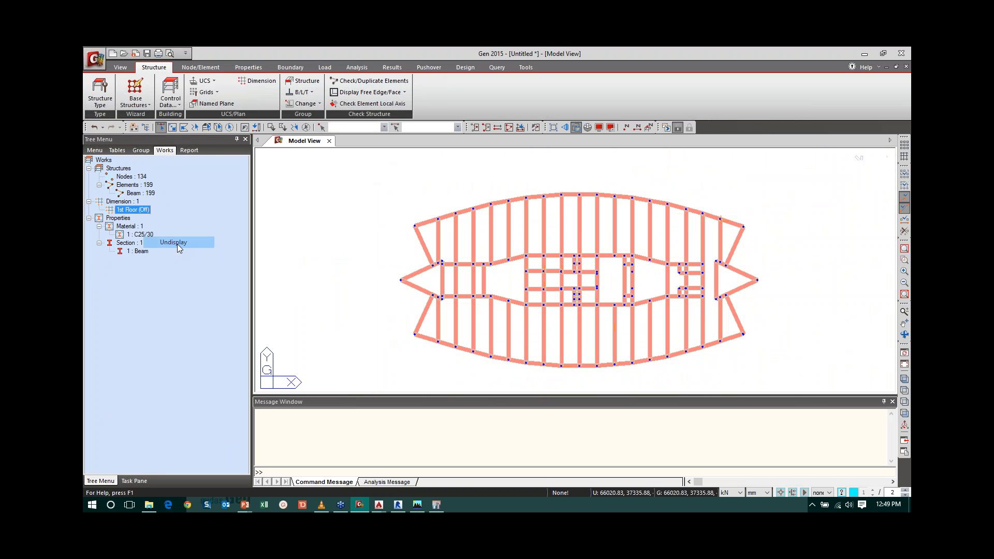
right_click(146, 211)
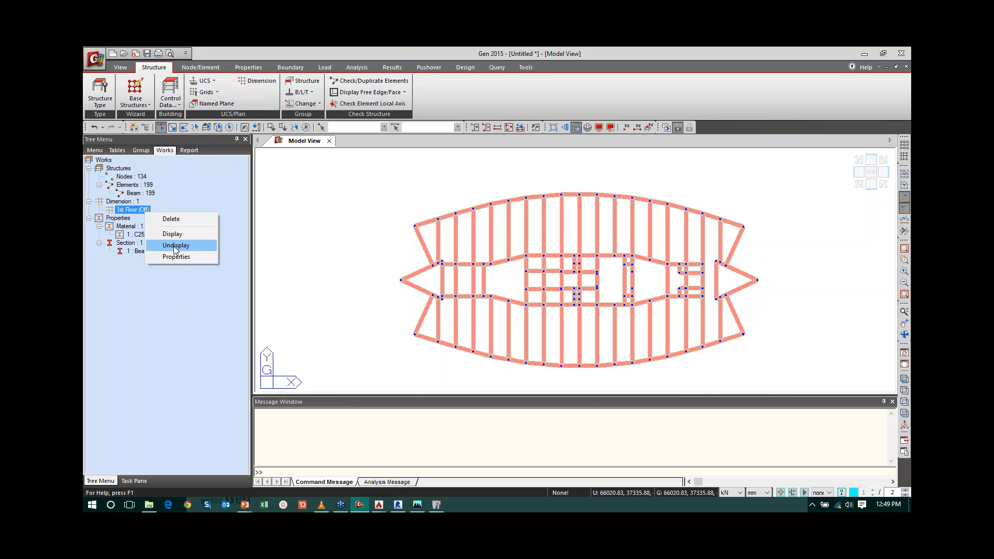
click(173, 245)
right_click(146, 213)
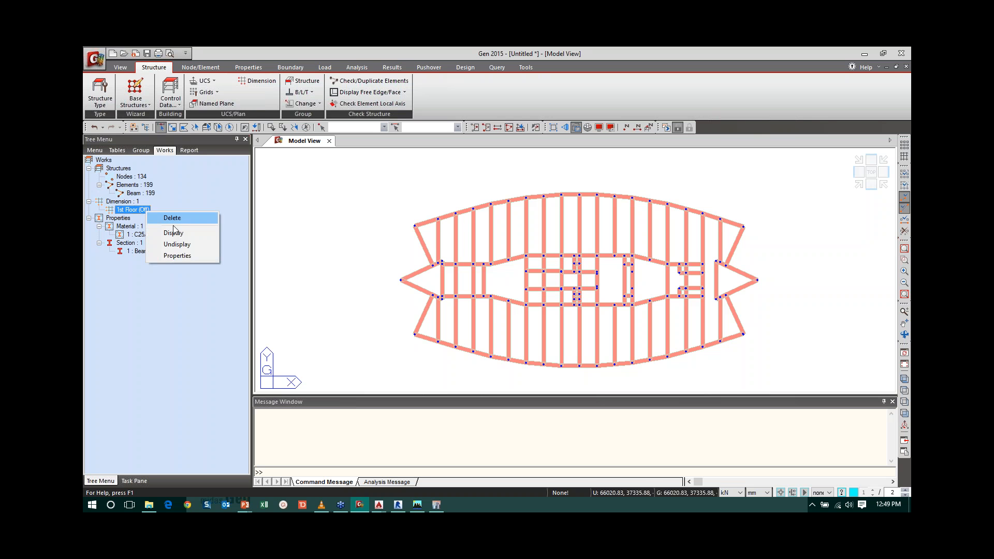
click(171, 233)
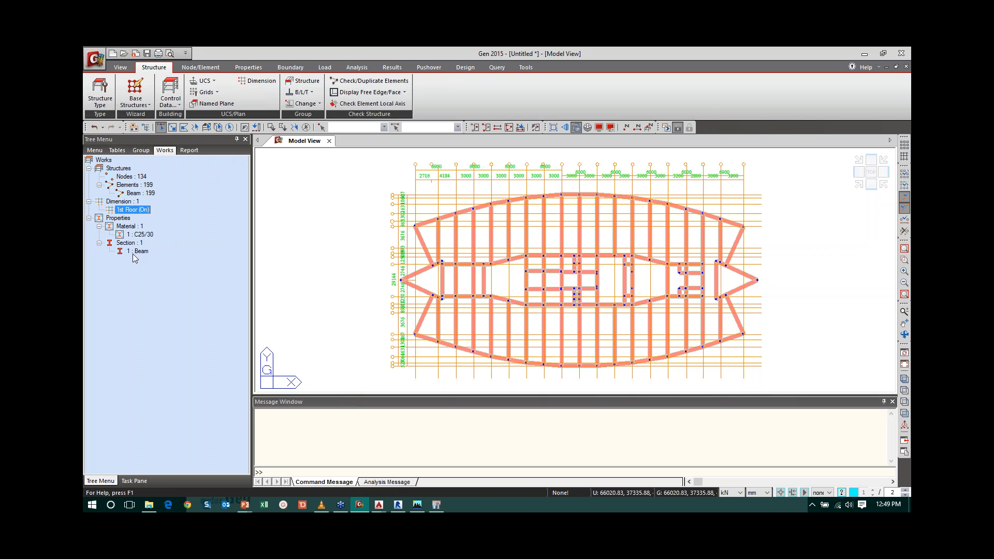
Start a new section with ID 2 as a user-defined Solid Rectangle named Col.
right_click(126, 243)
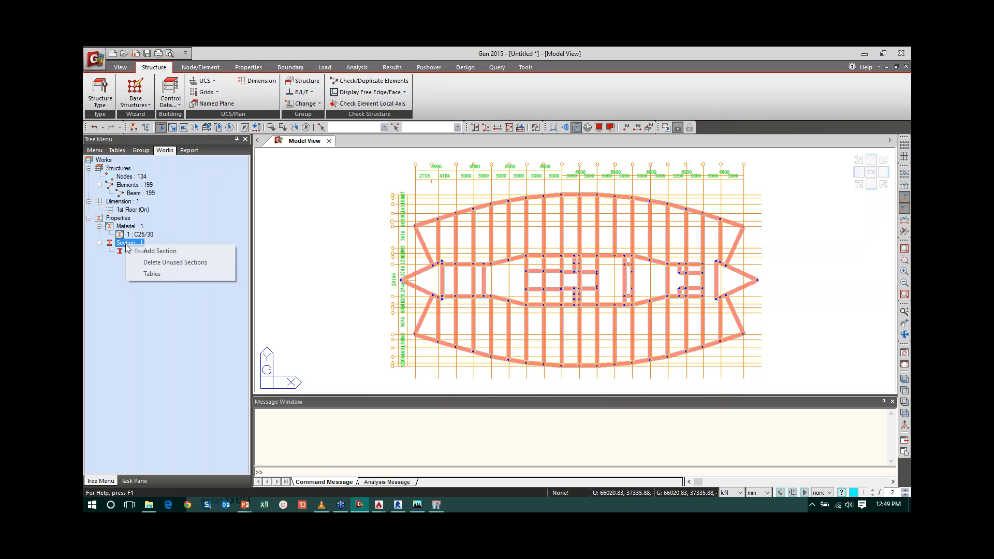
click(160, 252)
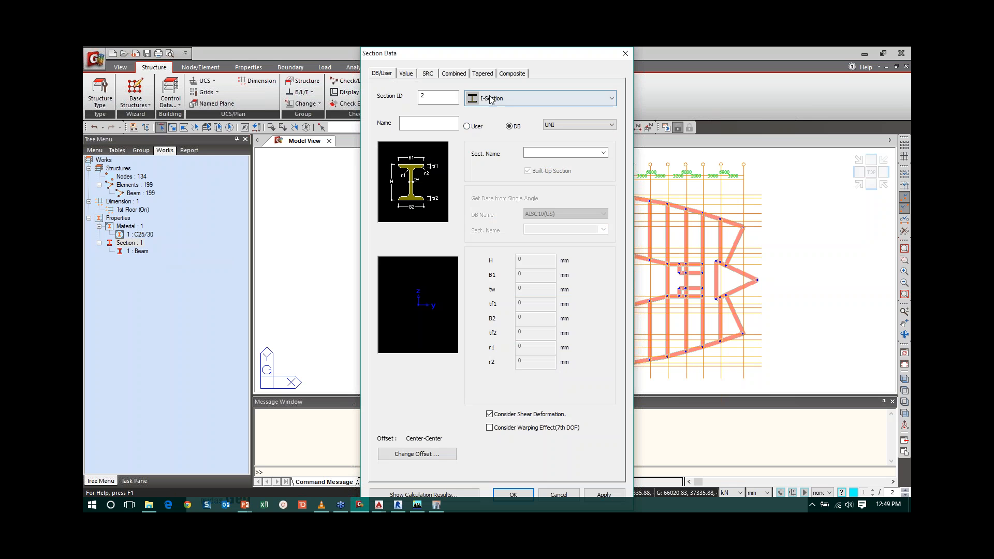
click(505, 98)
click(504, 229)
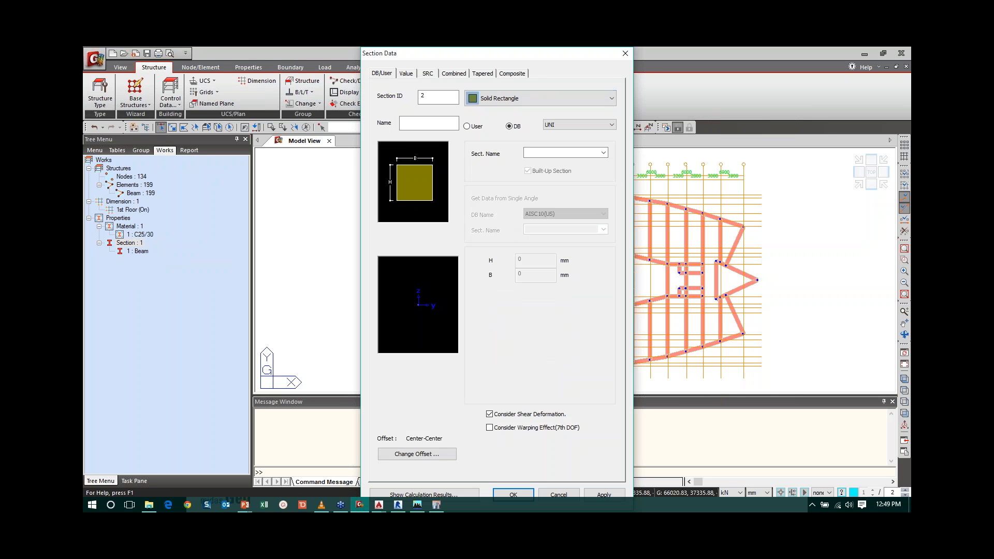
click(418, 122)
text(Col)
click(467, 126)
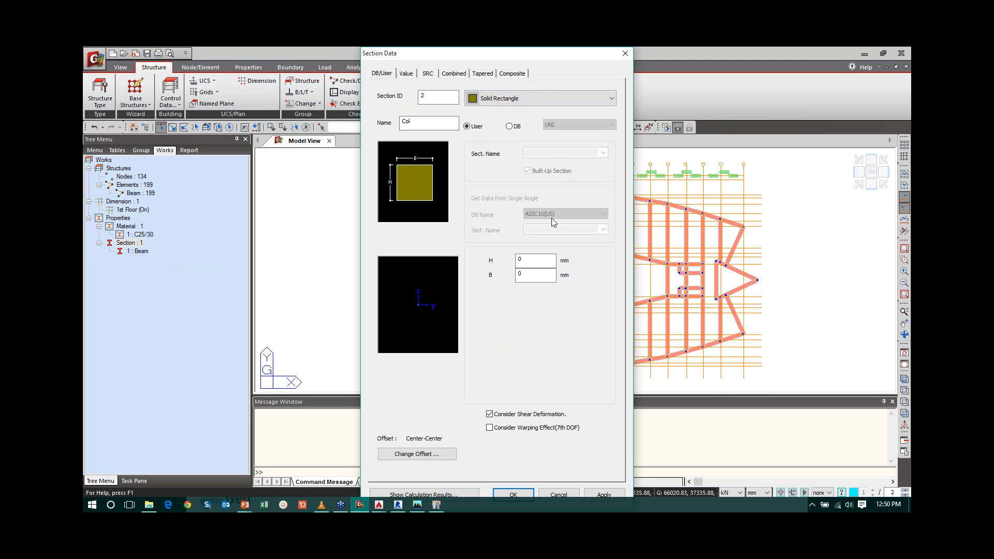
Set the Col section's size to H 1000 mm and B 750 mm and add it to the model.
key(Tab)
text(500)
key(BackSpace)
text(100)
key(Tab)
key(shift+Tab)
text(1000)
text(50)
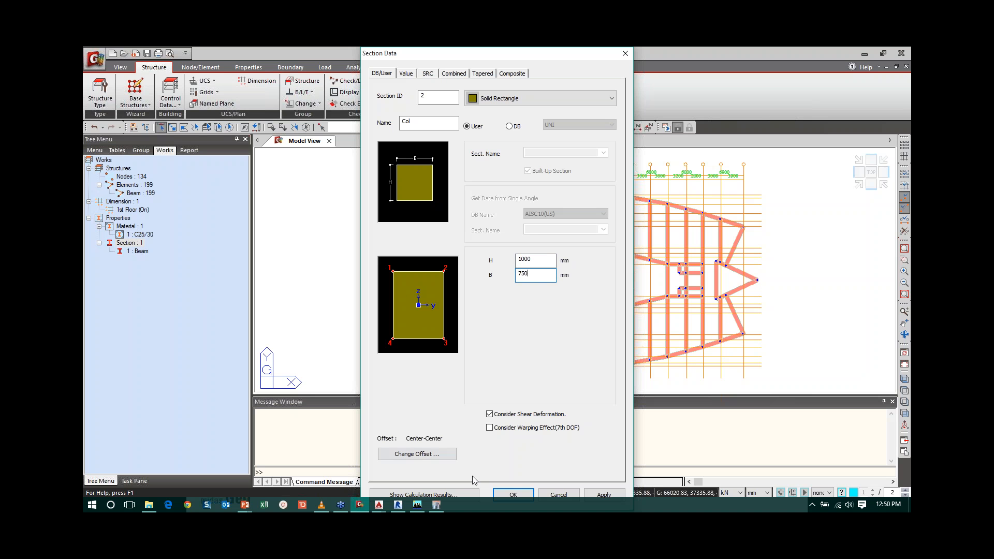
click(512, 494)
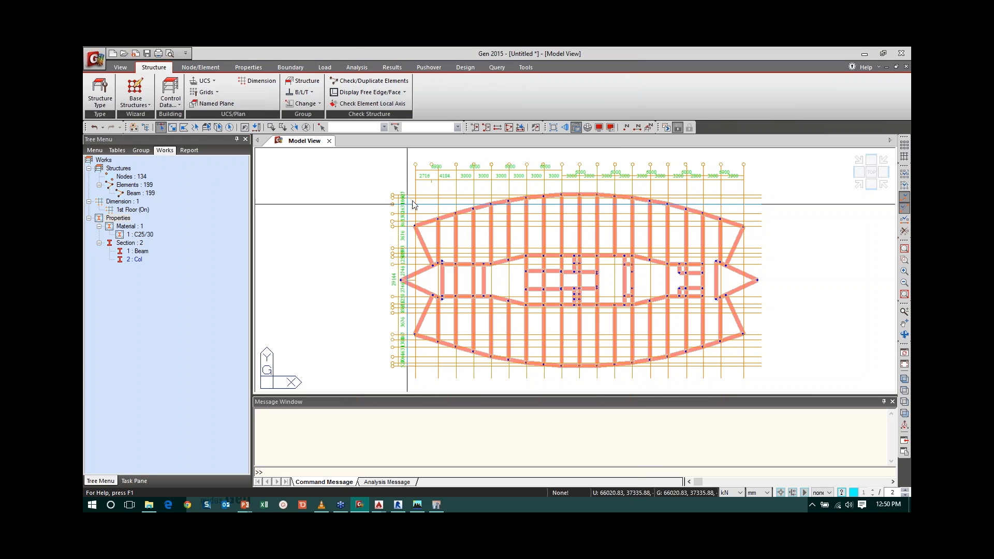
Select every second node along the floor's upper curved edge, including both corner nodes.
click(414, 226)
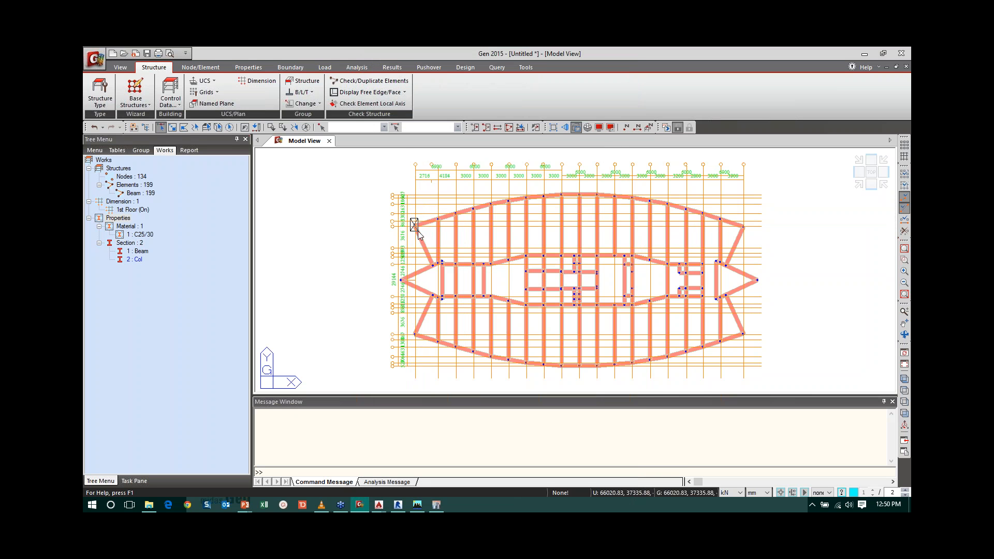
click(455, 213)
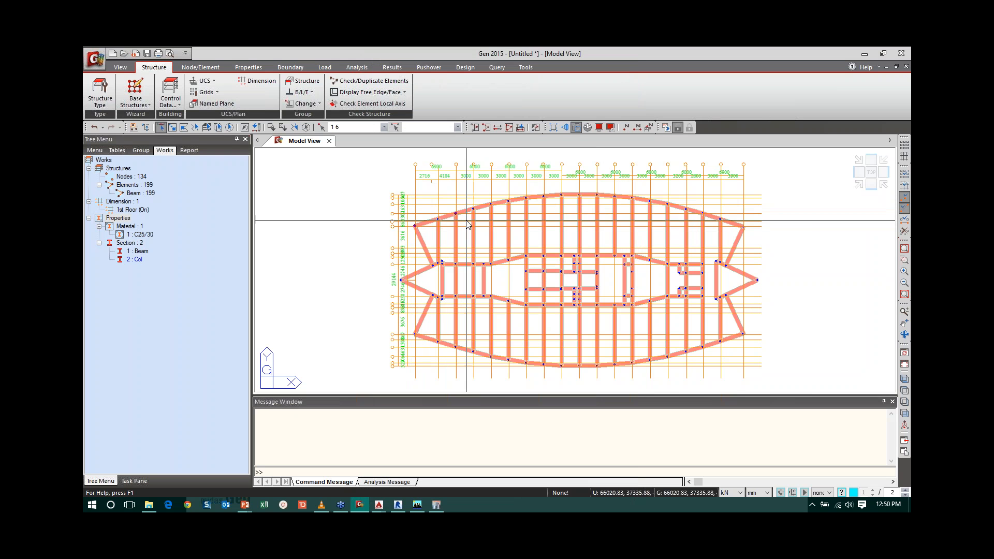
click(491, 204)
click(526, 198)
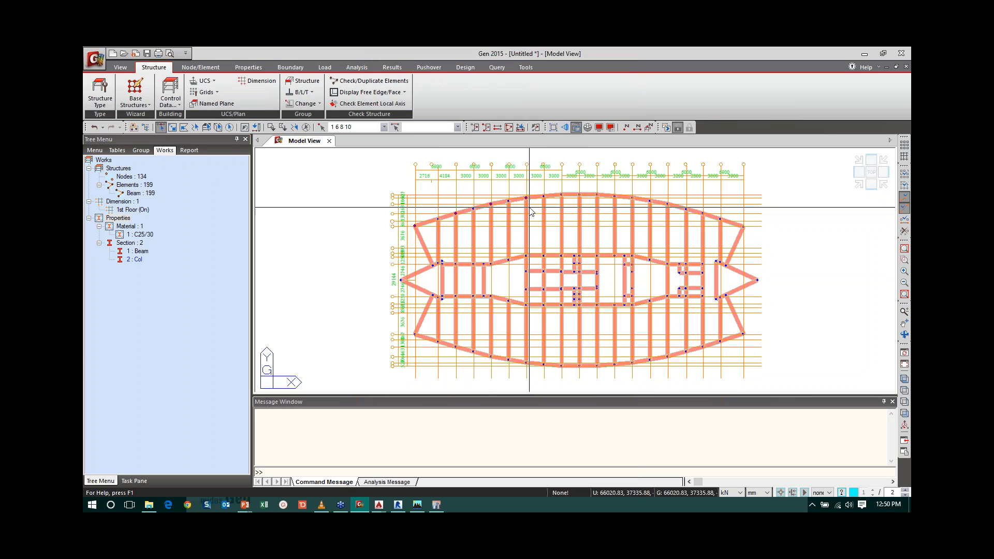
click(561, 195)
click(597, 195)
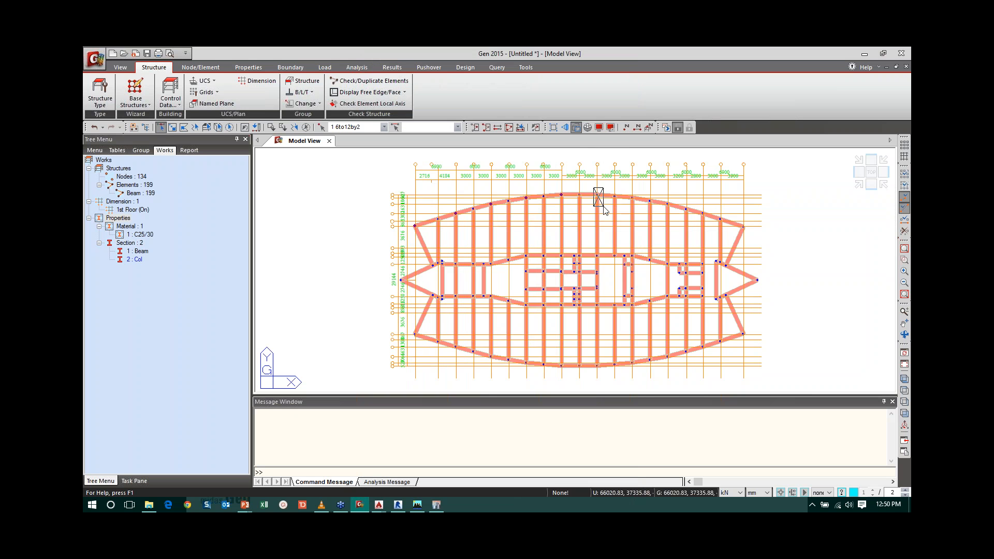
click(632, 197)
click(667, 204)
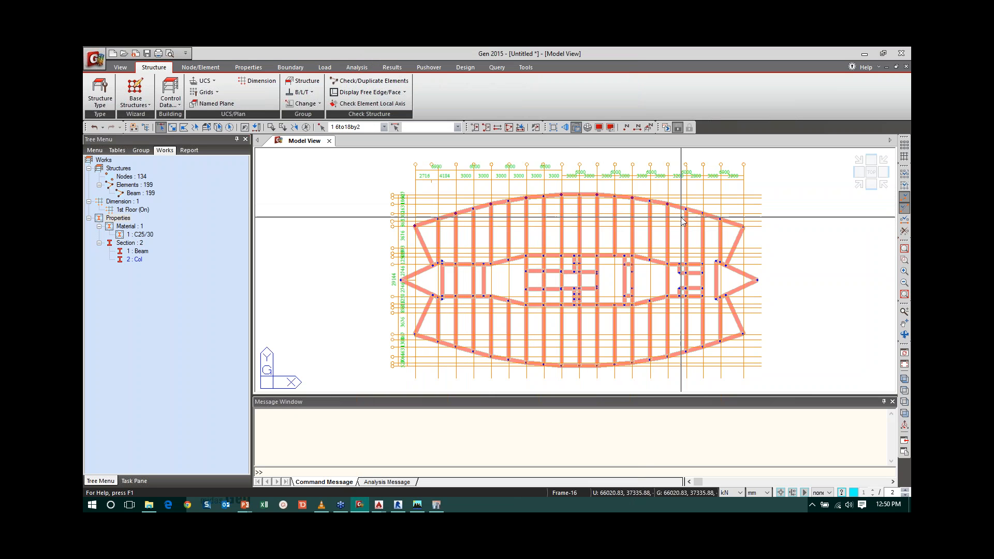
click(702, 212)
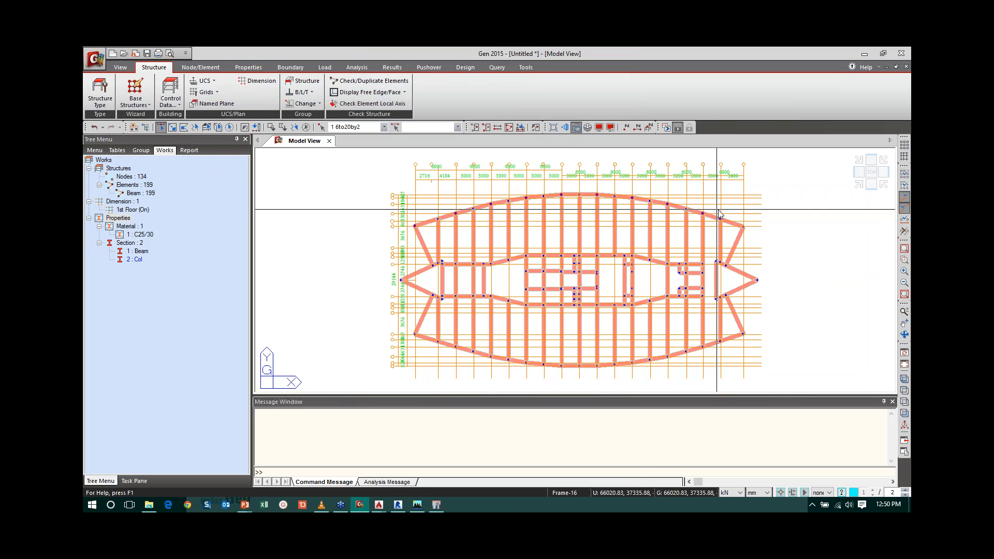
click(743, 226)
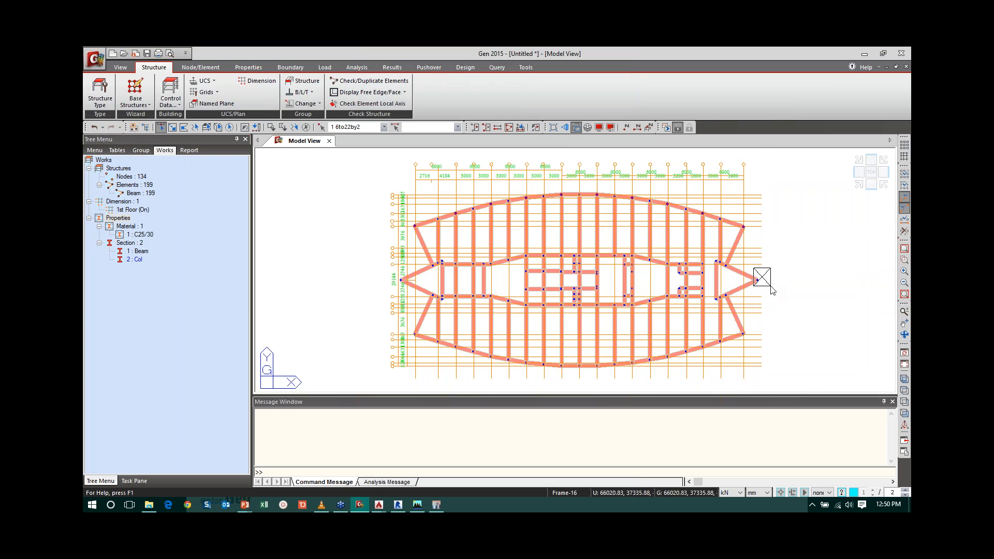
Add the column nodes along the floor's lower curved edge and at the ends of the central core to the selection.
click(757, 280)
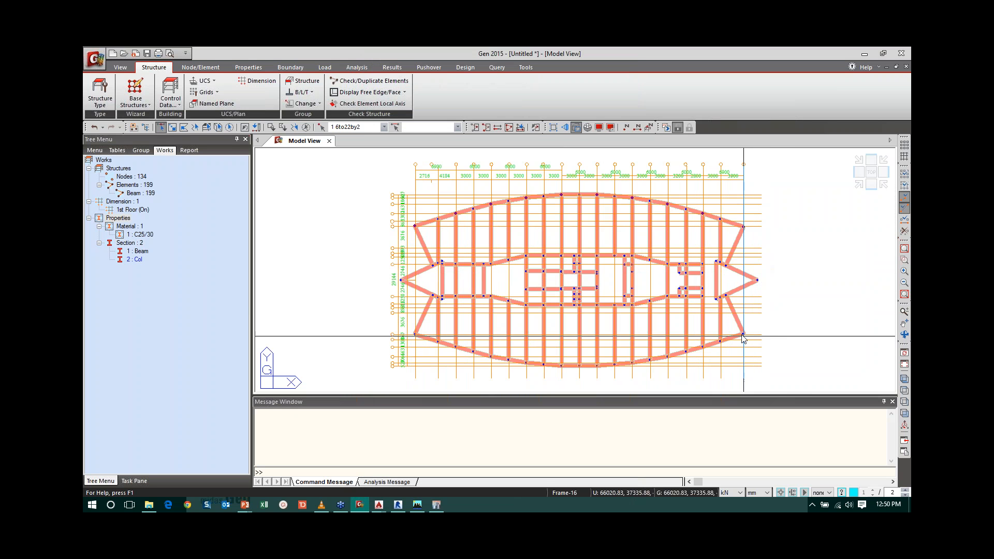
click(743, 334)
click(701, 346)
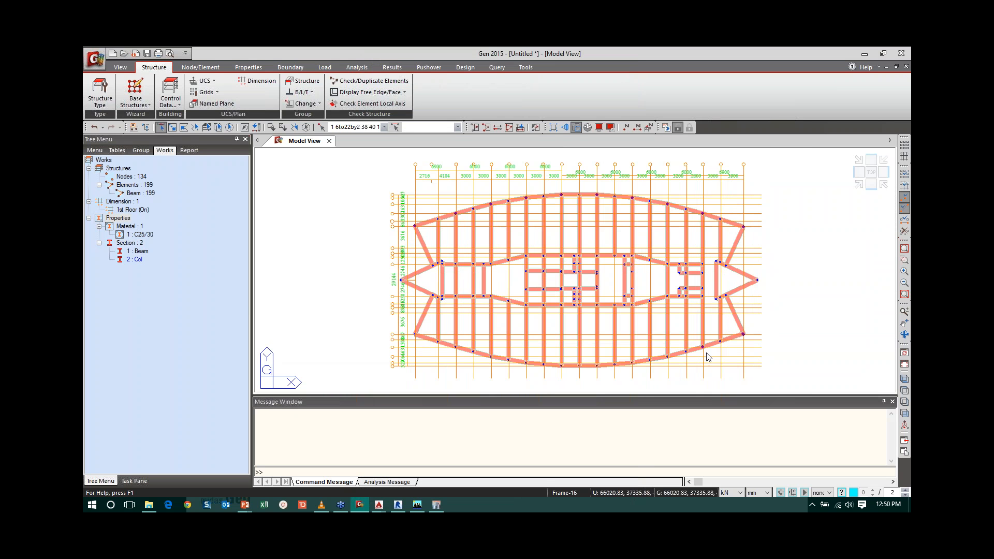
mouse_move(661, 350)
mouse_down()
mouse_move(674, 362)
mouse_move(602, 377)
mouse_up()
drag(553, 358, 572, 377)
click(524, 362)
drag(496, 364, 498, 365)
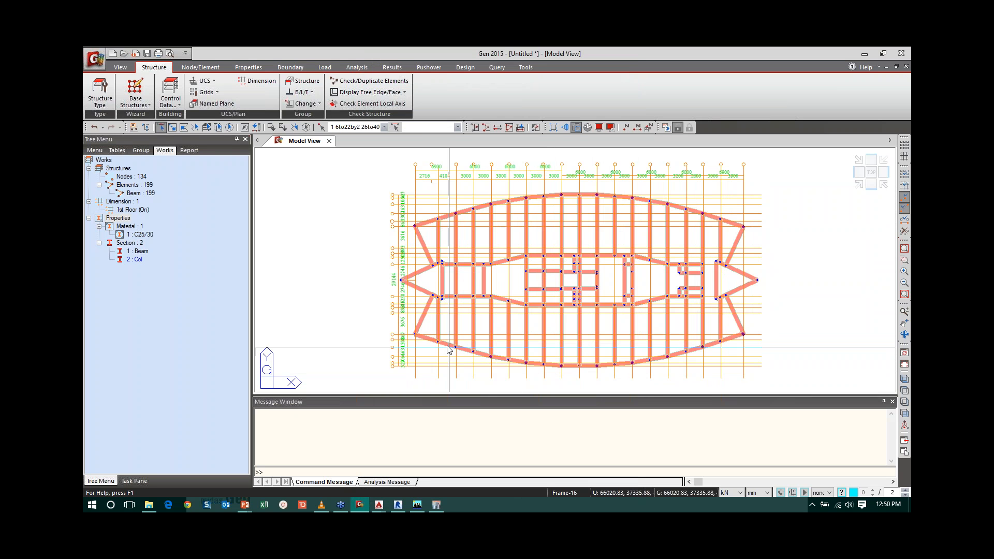
drag(447, 337, 461, 354)
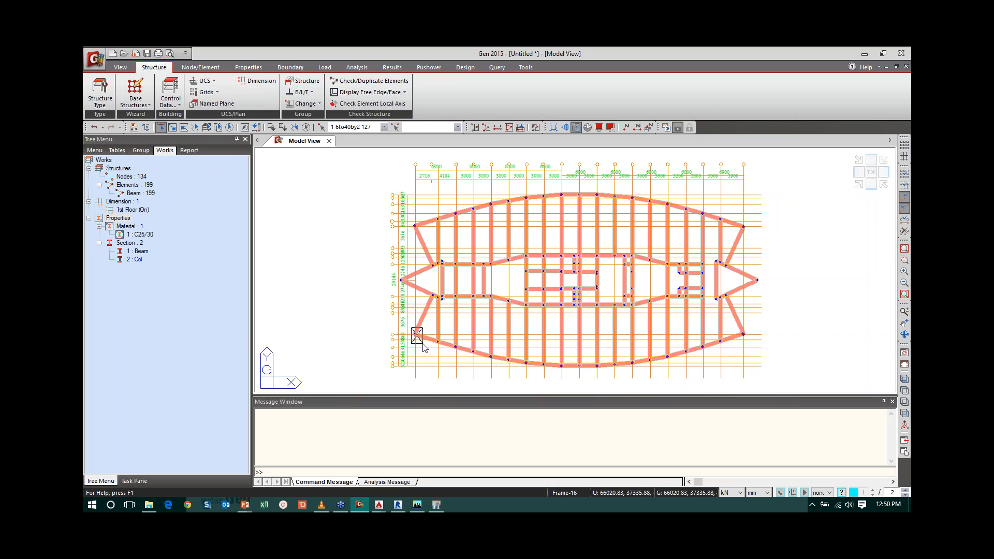
click(416, 336)
click(448, 296)
click(483, 264)
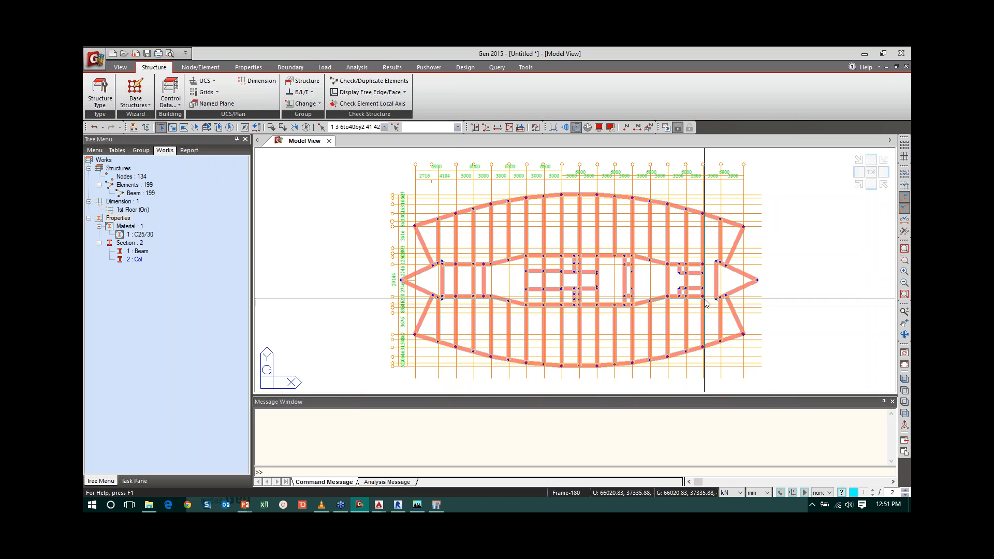
Set up Extrude Elements as Node -> Line Element with material C25/30, section 2: Col and unequal-distance translation.
click(250, 68)
click(201, 68)
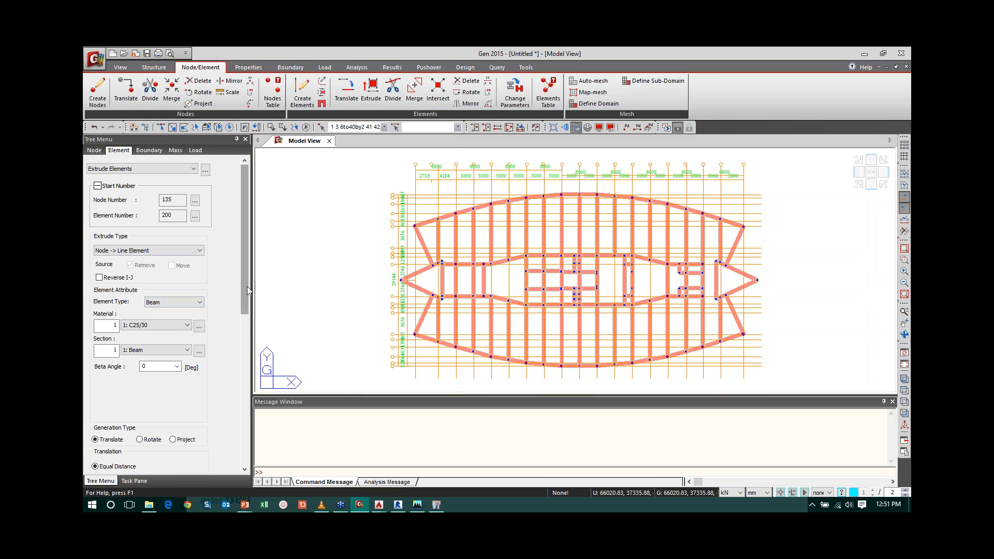
drag(247, 287, 245, 333)
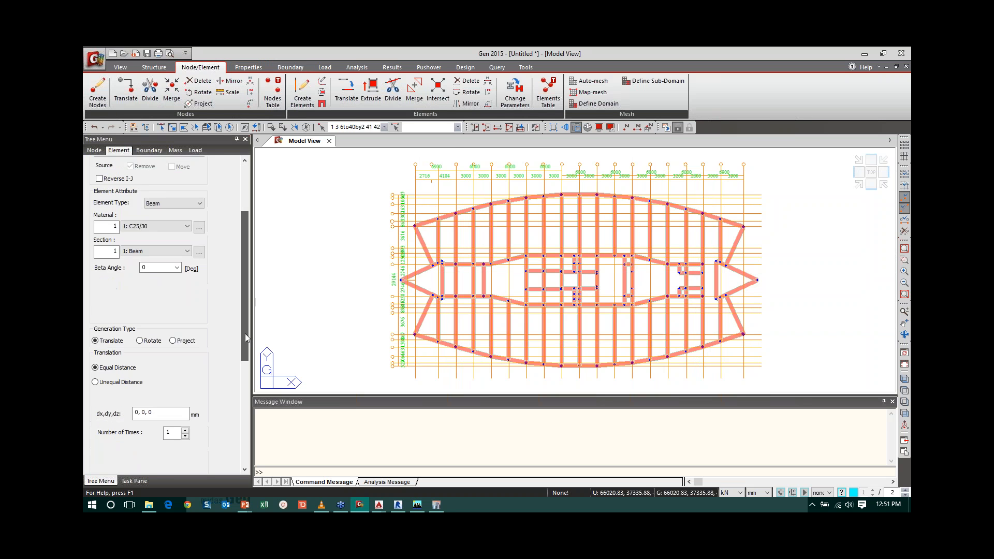
click(162, 251)
click(142, 262)
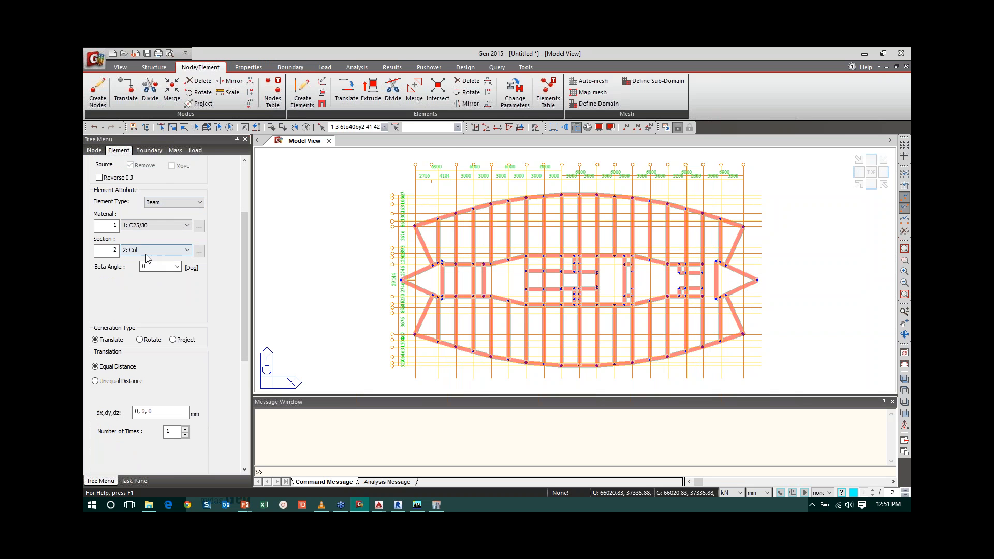
click(123, 383)
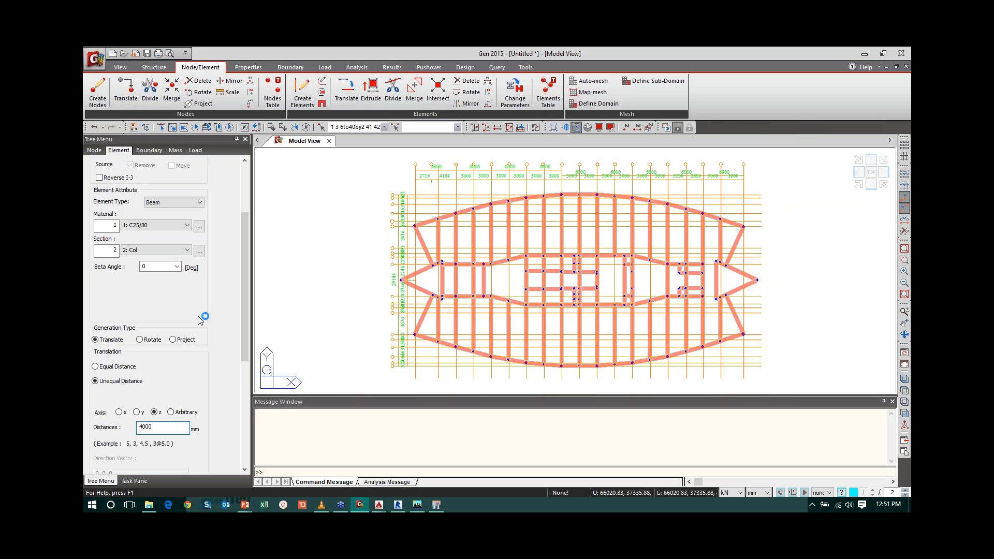
Try extruding the selected nodes 4000 mm along the z axis, check the columns in isometric view, and undo the extrusion.
scroll(243, 300, down, 5)
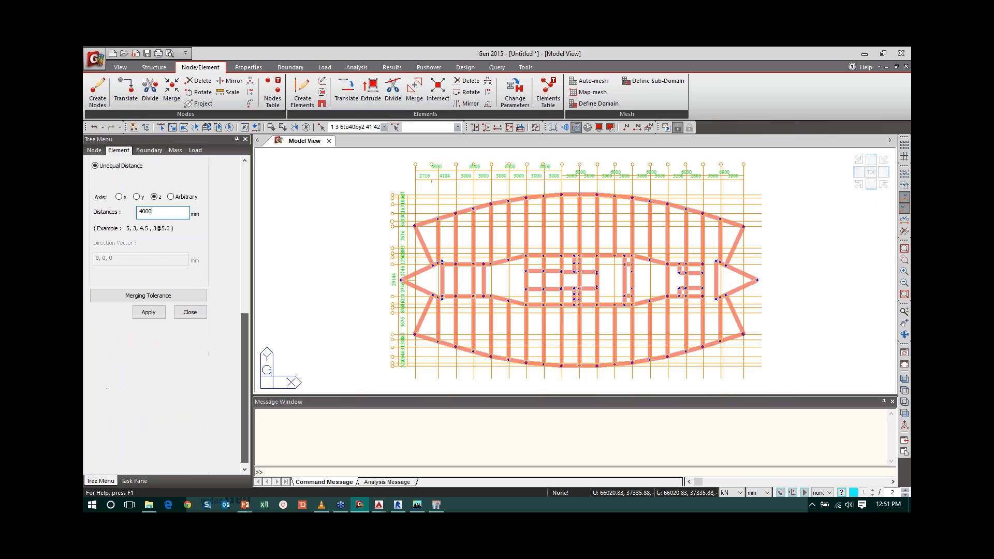
click(149, 312)
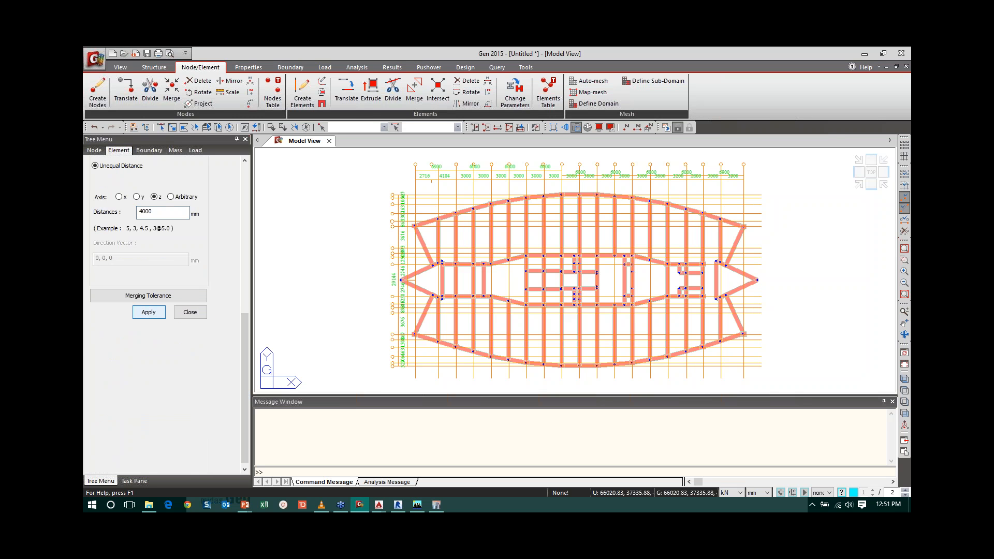
click(903, 383)
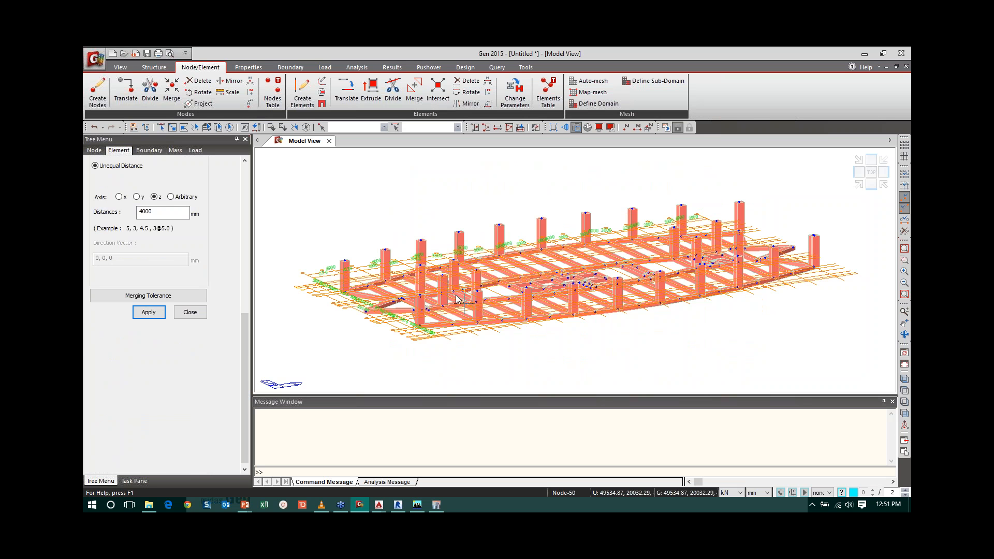
click(94, 127)
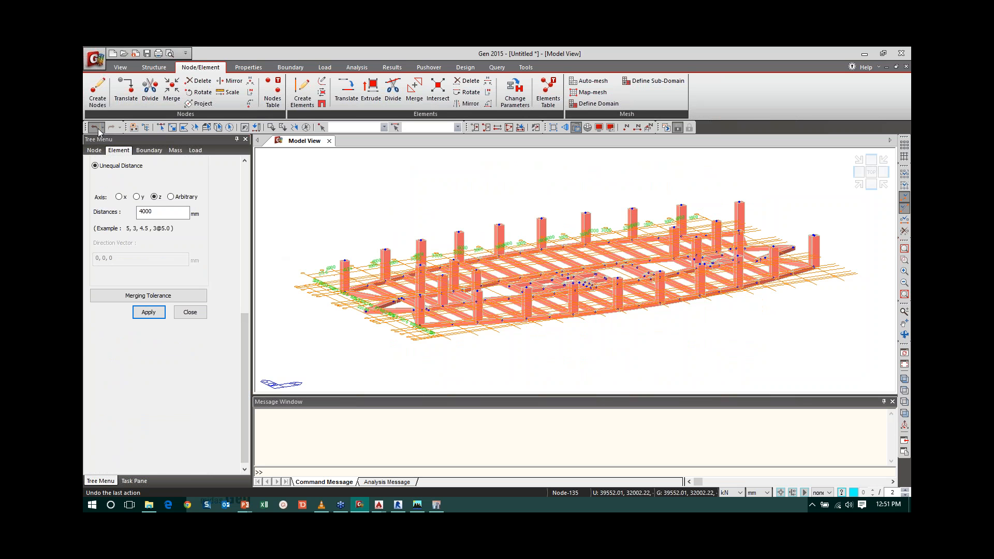
Reselect the previous nodes and extrude them -4000 mm along the z axis to create columns below the floor.
right_click(294, 176)
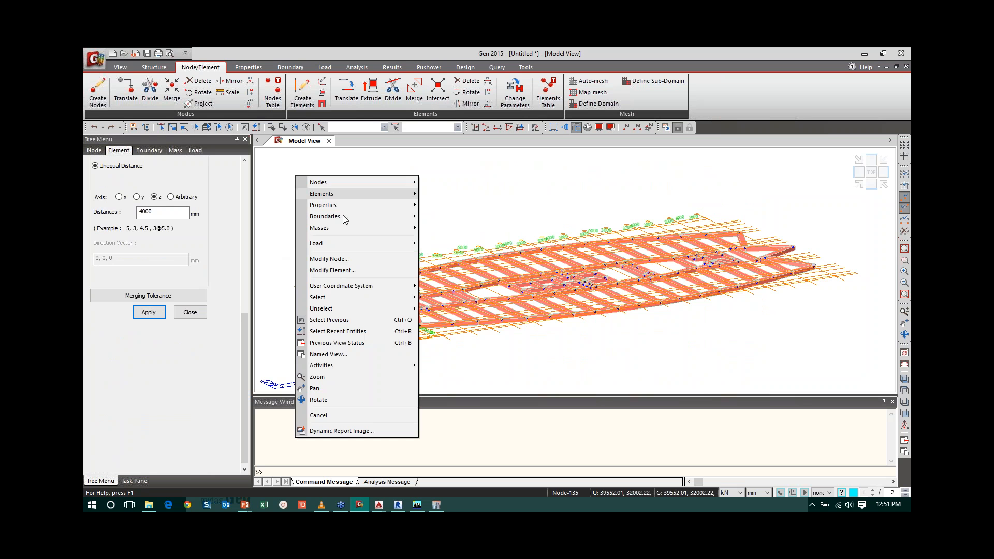
click(329, 320)
click(142, 211)
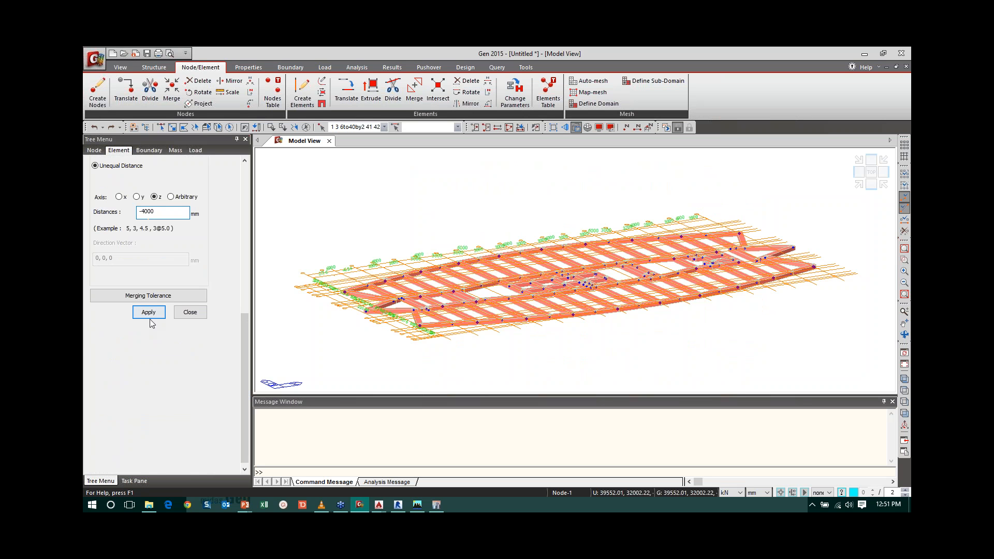
click(149, 312)
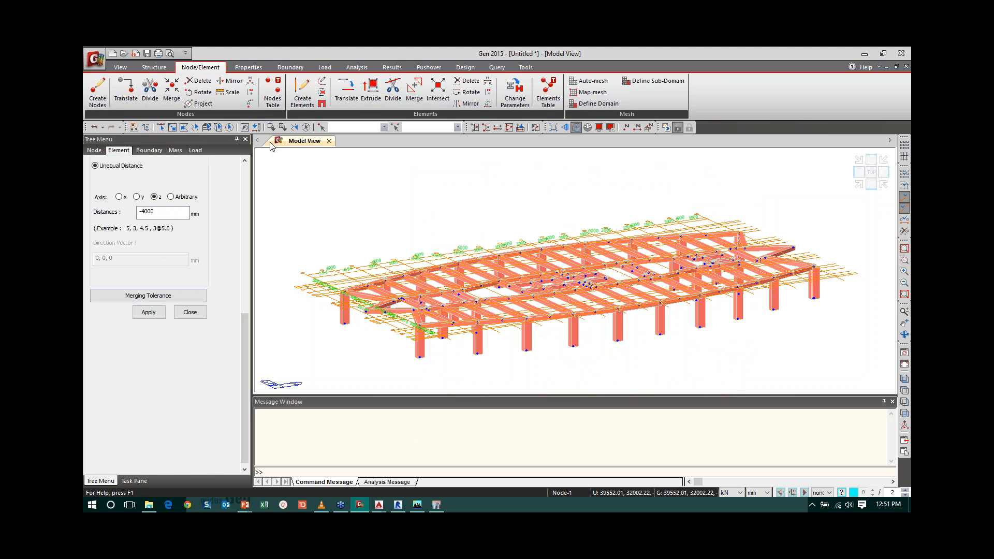
Examine the columns beneath the floor beams from a rotated 3D angle and return to the plan view.
click(904, 334)
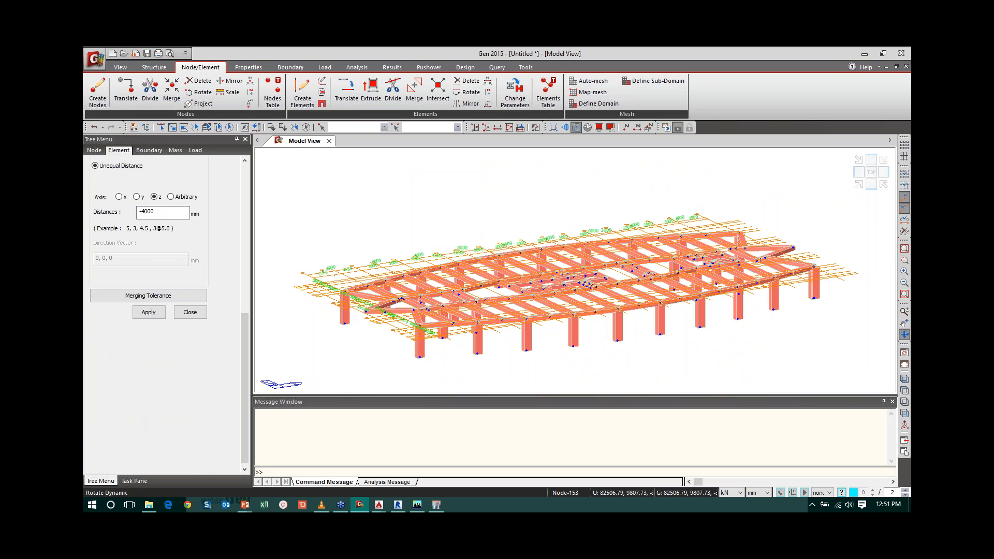
drag(560, 283, 559, 305)
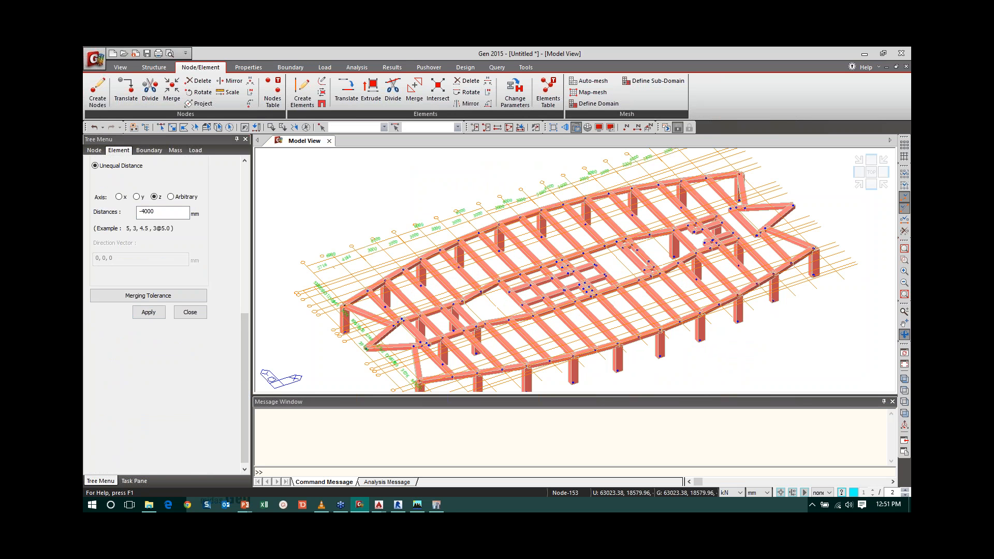
click(904, 390)
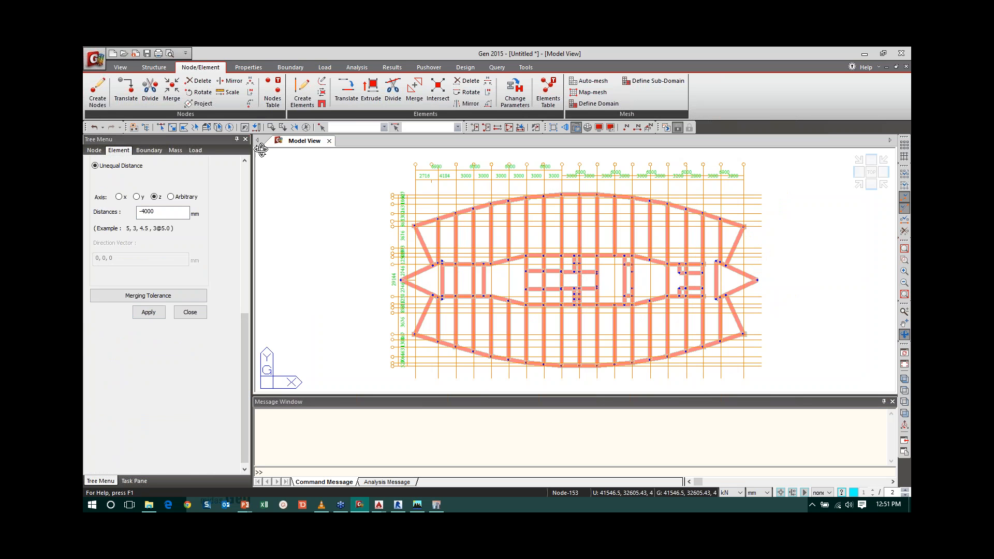
Select every beam segment forming the triangle at the left tip of the floor plan.
click(162, 127)
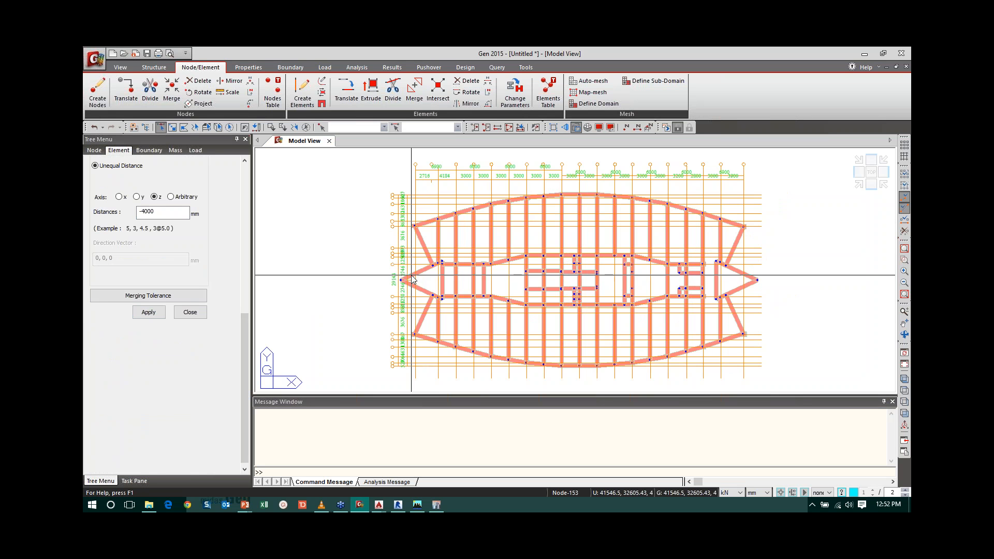
click(436, 266)
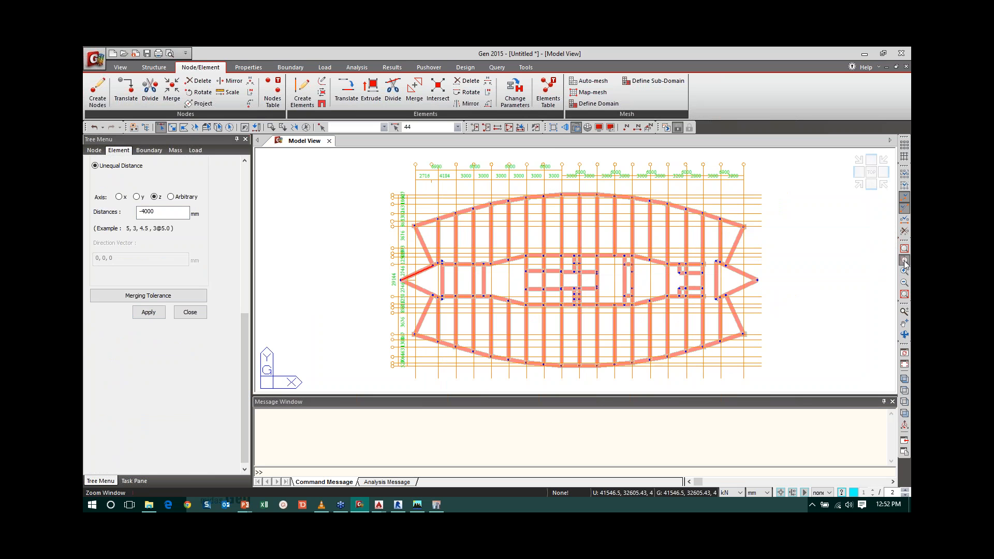
drag(395, 254, 476, 318)
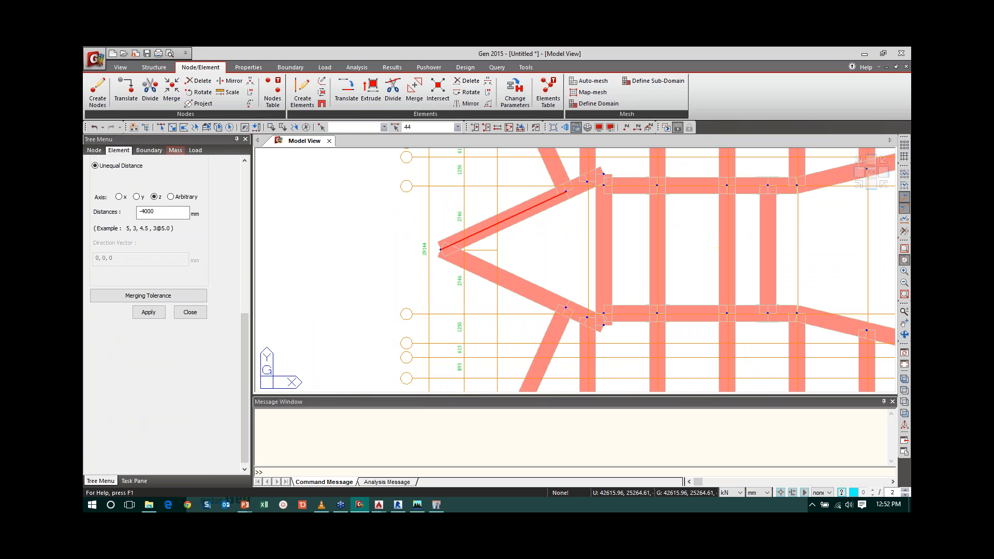
click(162, 131)
click(576, 187)
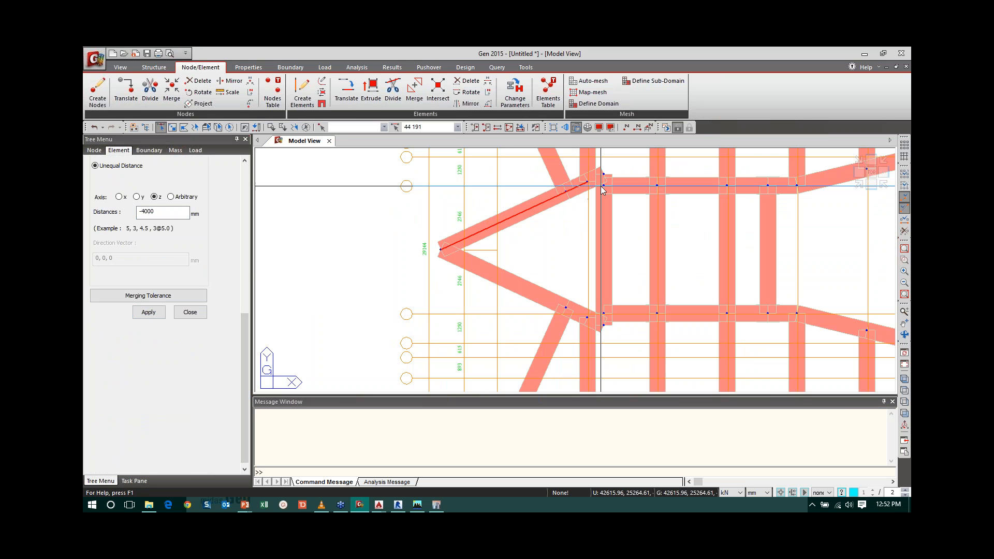
click(593, 177)
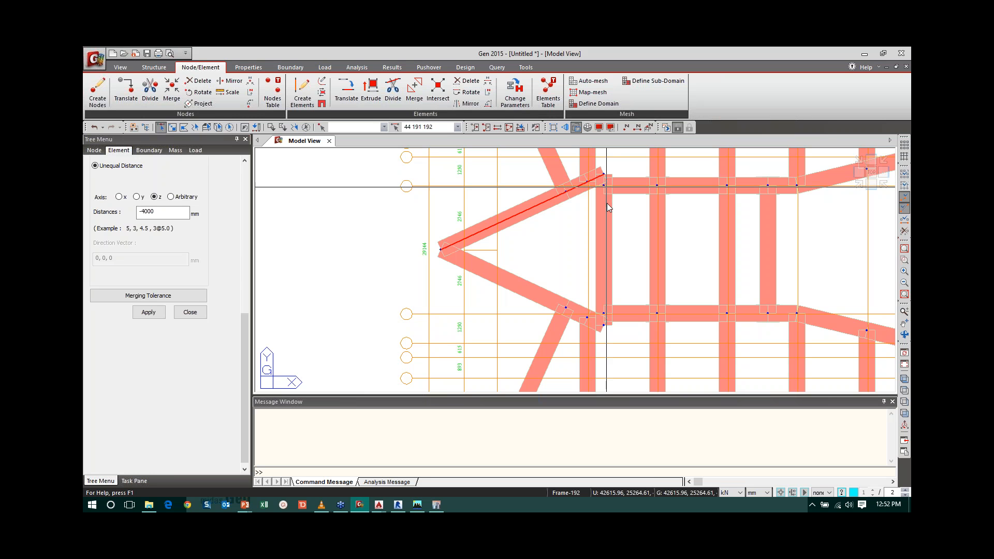
click(603, 206)
click(590, 320)
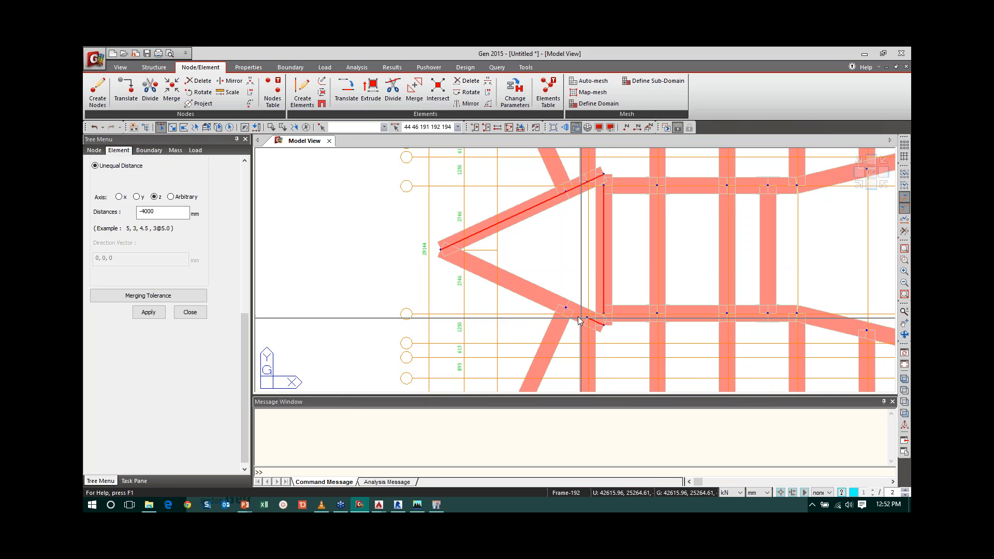
click(578, 314)
click(520, 289)
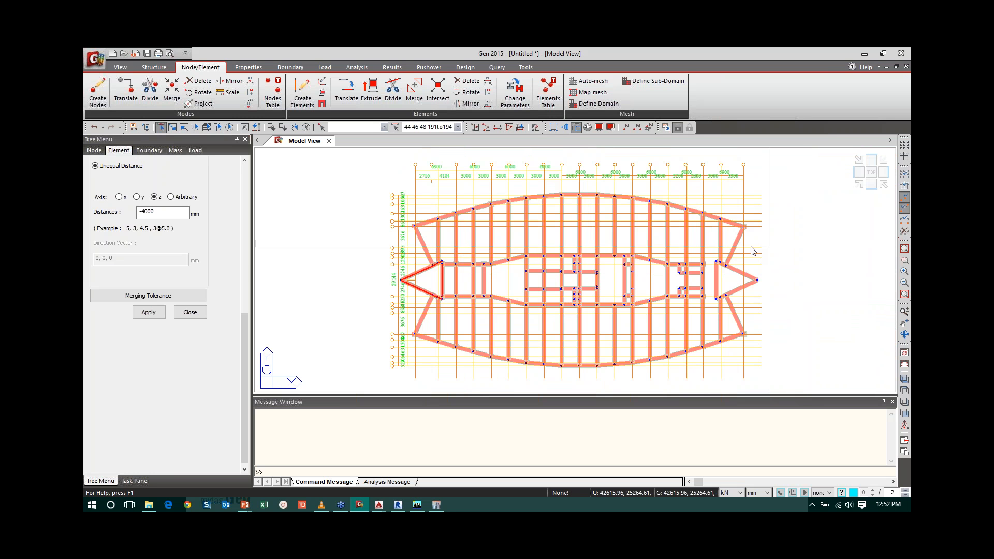
Add all beam segments of the triangle at the right tip of the floor plan to the selection.
click(904, 263)
drag(708, 250, 777, 308)
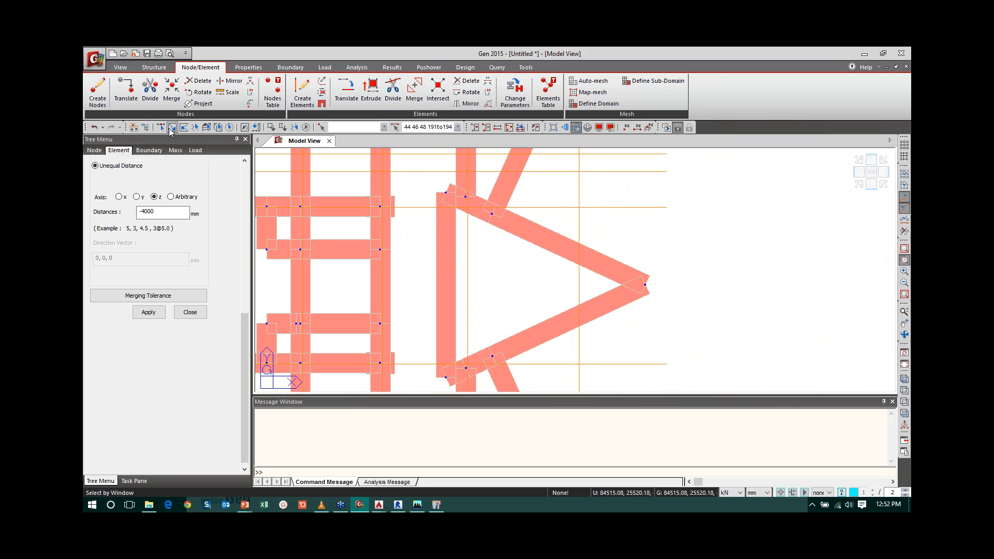
click(571, 251)
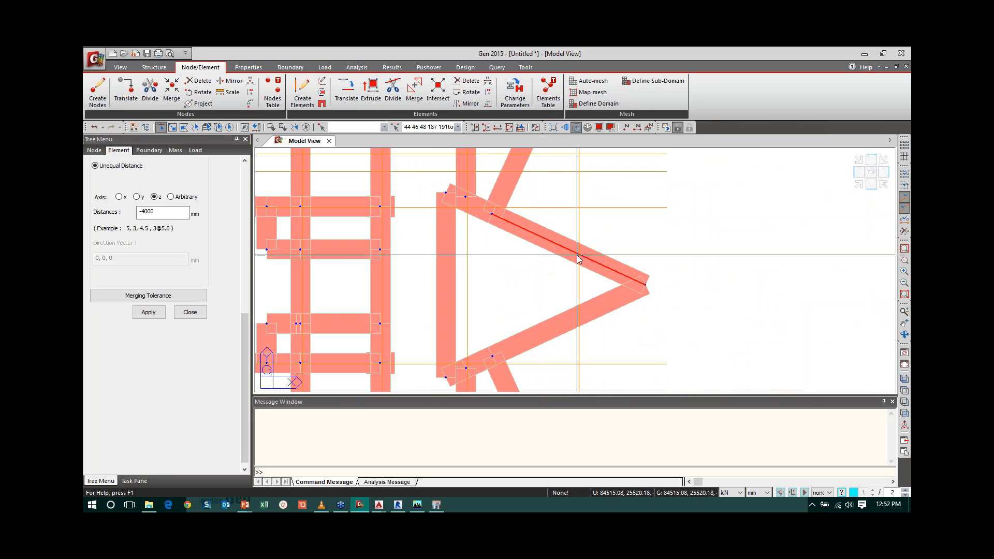
click(593, 312)
click(474, 365)
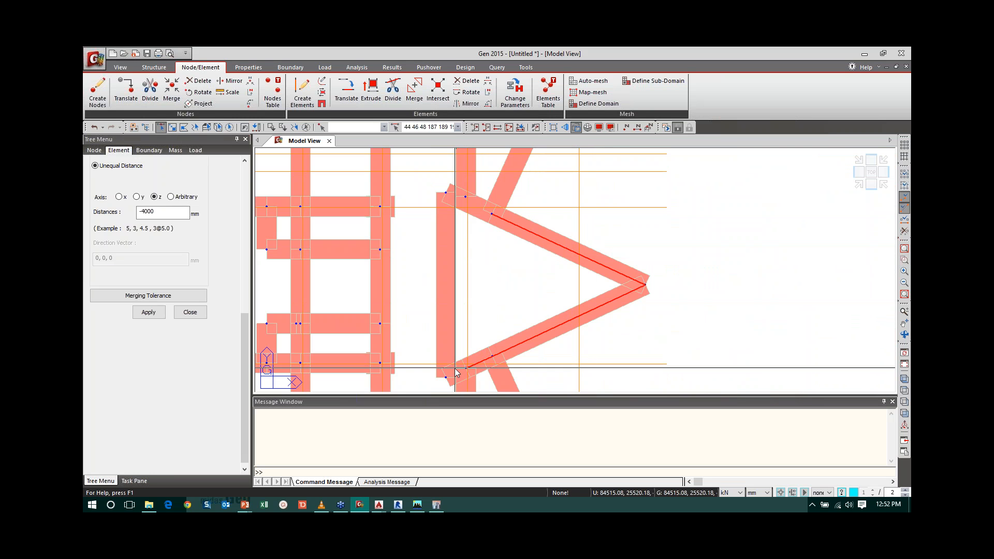
click(456, 371)
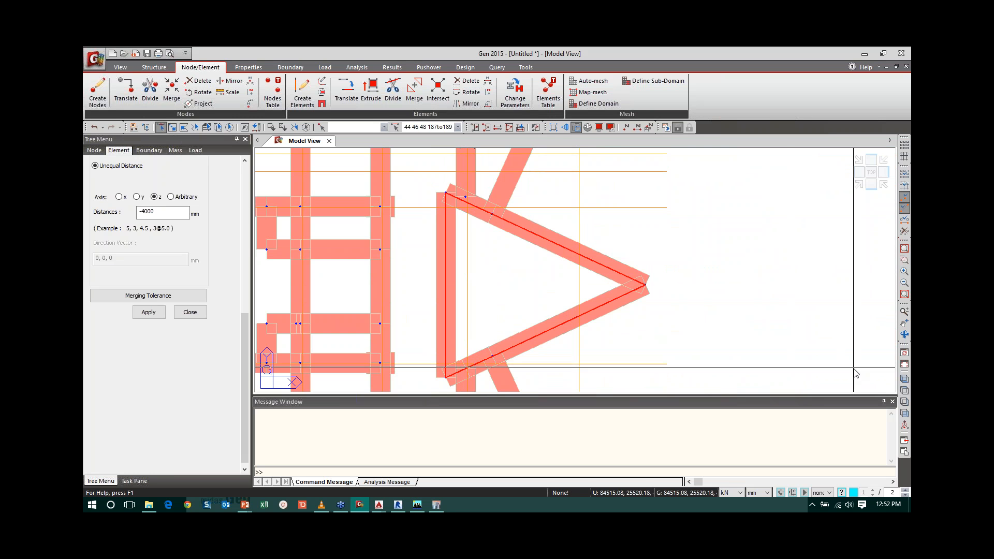
click(903, 390)
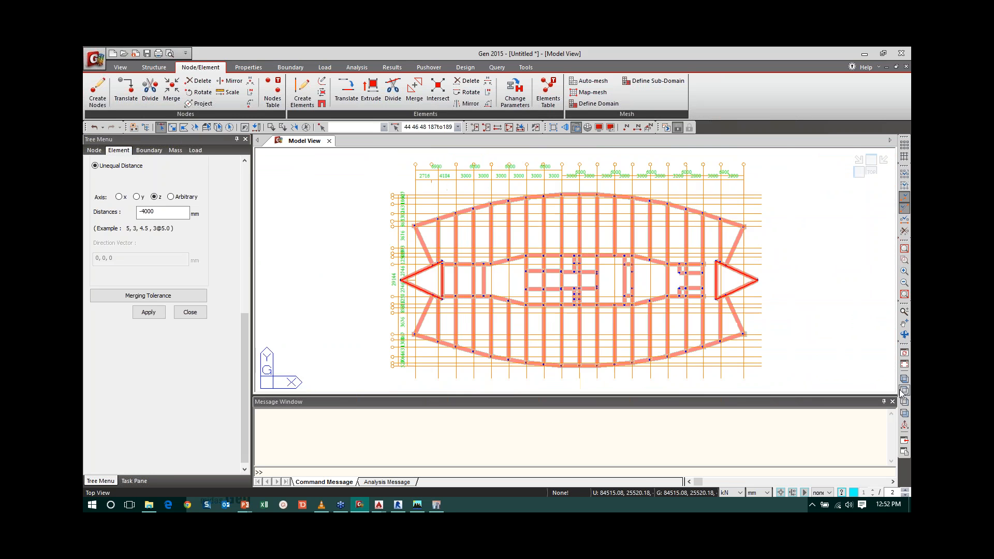
Add the crosswise and lengthwise beams of the central core grid to the selection.
drag(521, 250, 536, 320)
drag(538, 249, 552, 324)
drag(557, 250, 579, 302)
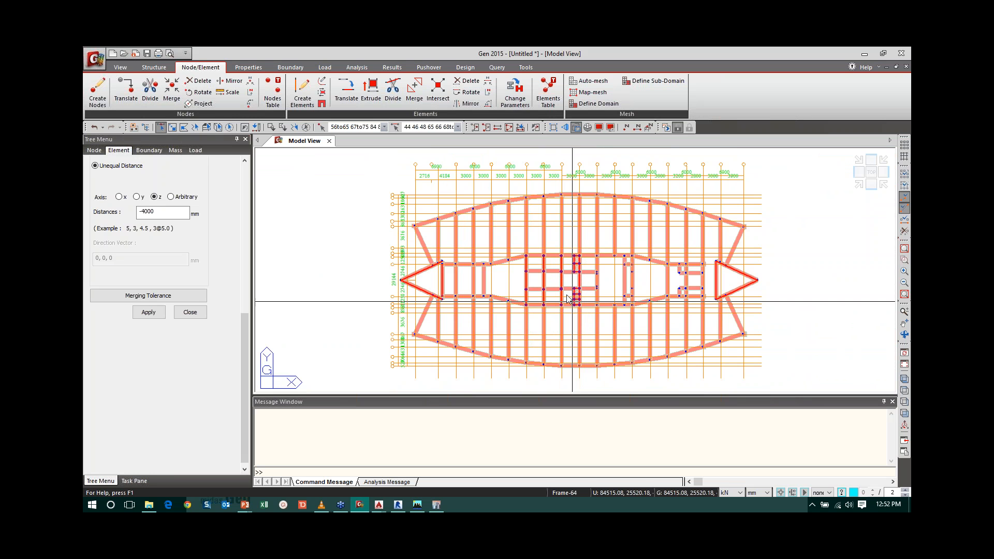
drag(522, 269, 607, 286)
drag(522, 287, 603, 293)
drag(595, 254, 598, 312)
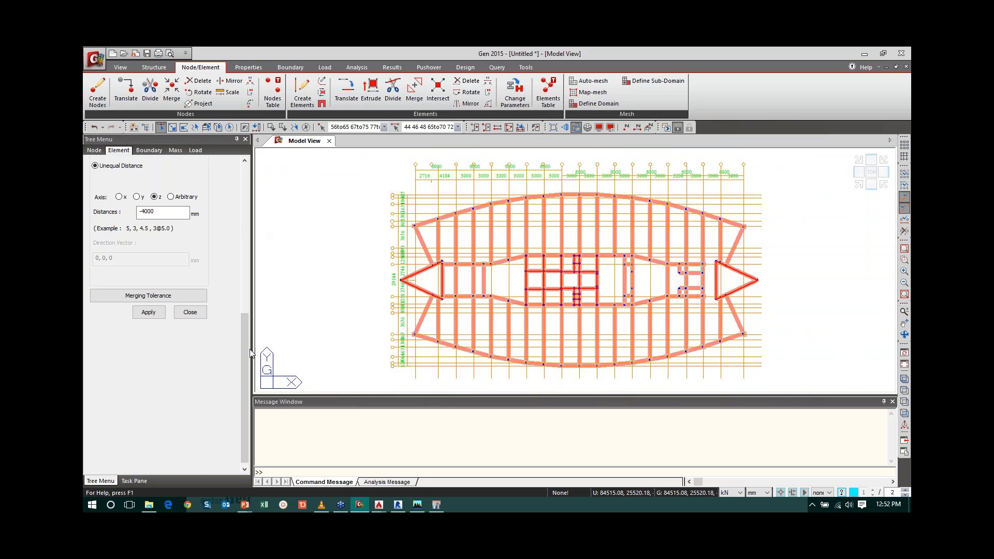
Set the extrude type to Line Elem. -> Planar Elem. with element type Wall.
drag(246, 347, 247, 199)
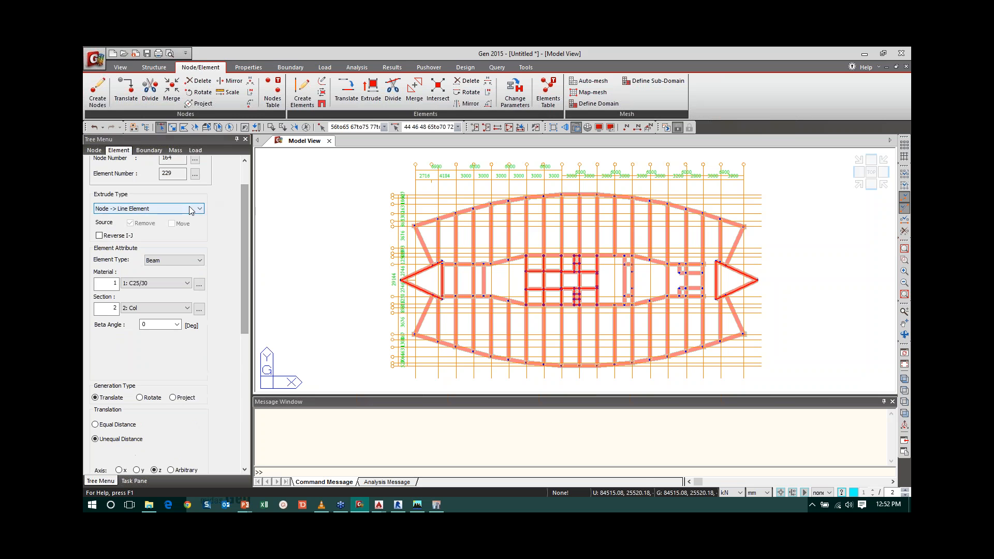
click(189, 208)
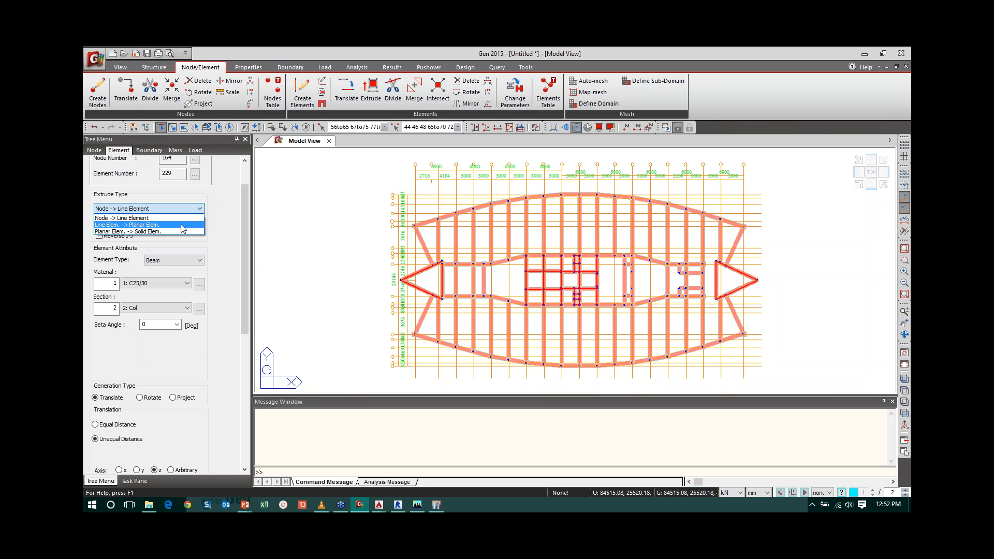
click(182, 225)
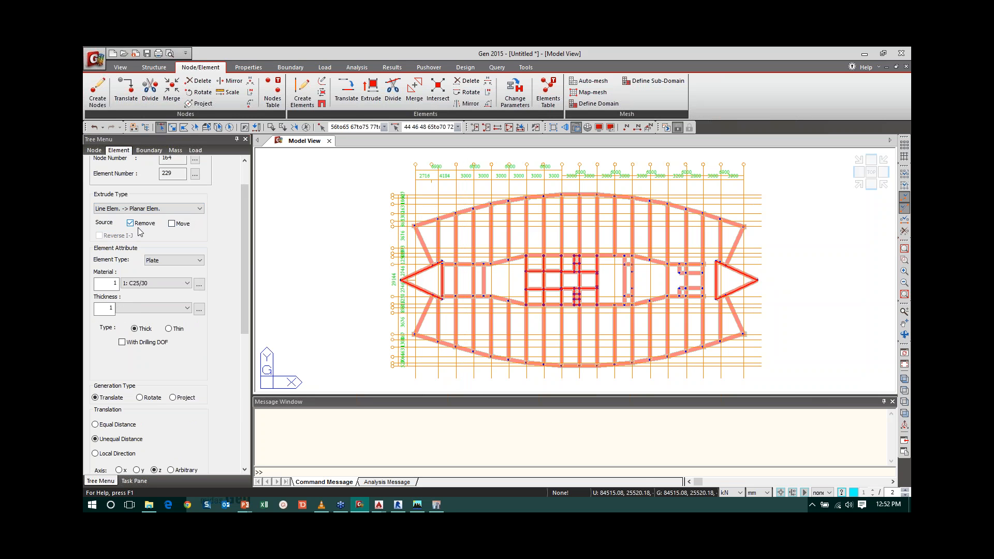
click(191, 261)
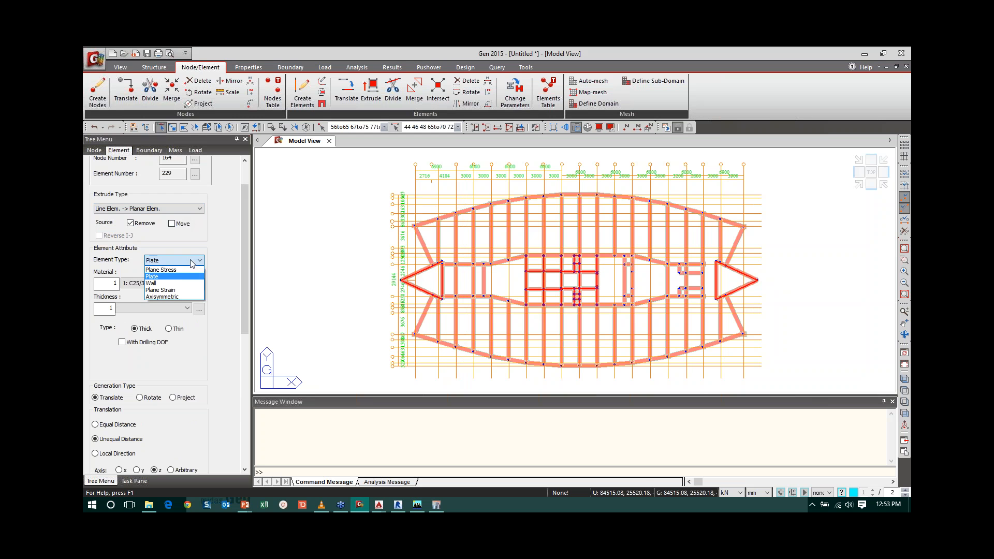
click(162, 283)
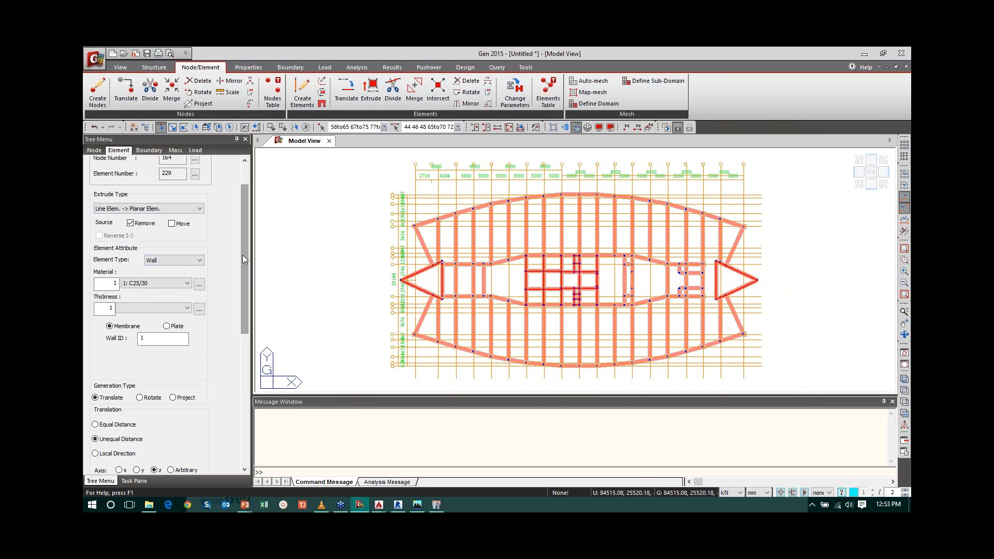
Define thickness ID 1 with an in-plane and out-of-plane value of 500 mm for the walls.
drag(243, 256, 240, 286)
click(199, 247)
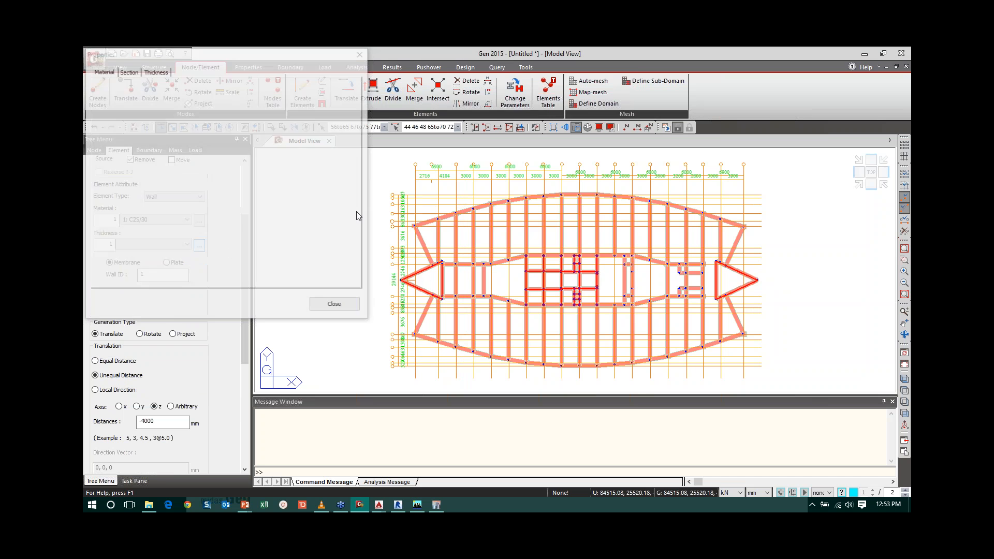
click(329, 96)
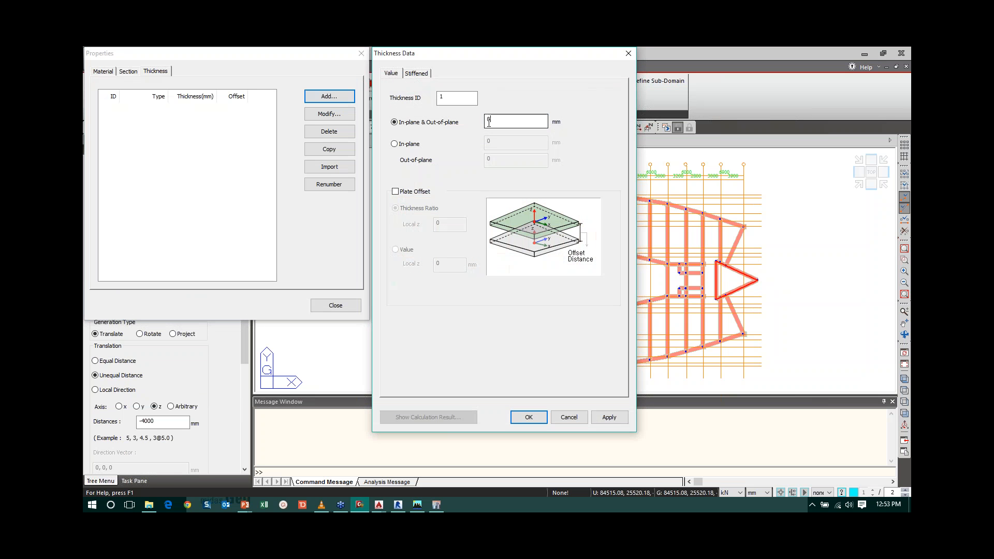
drag(500, 120, 390, 115)
key(Return)
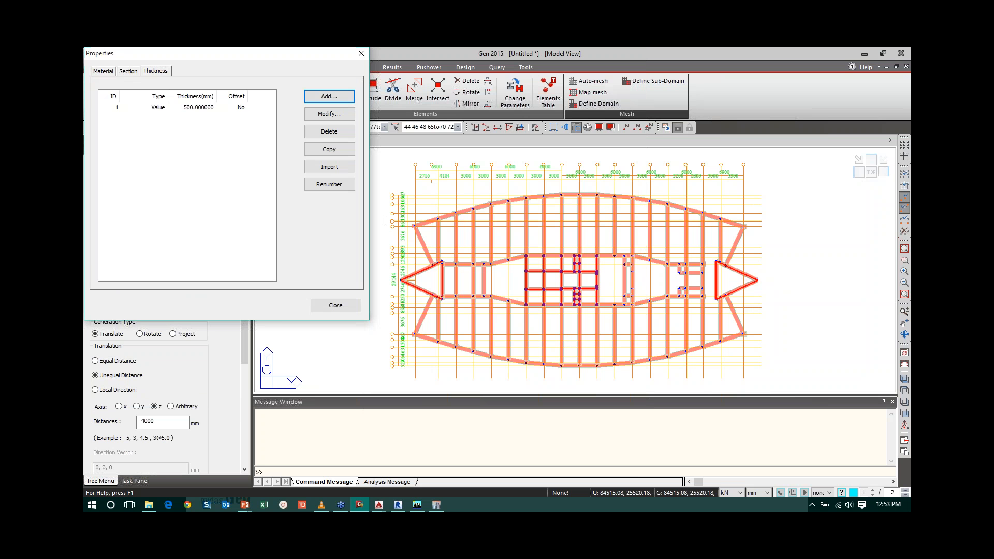
click(336, 306)
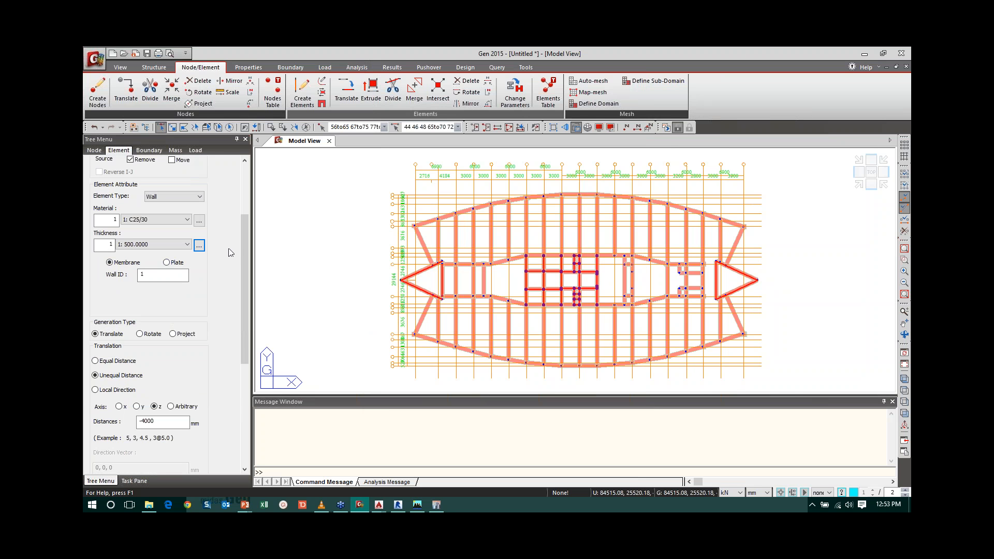
Extrude the selected beams -4000 mm along the z axis into walls and inspect them in a rotated isometric view.
drag(241, 237, 239, 293)
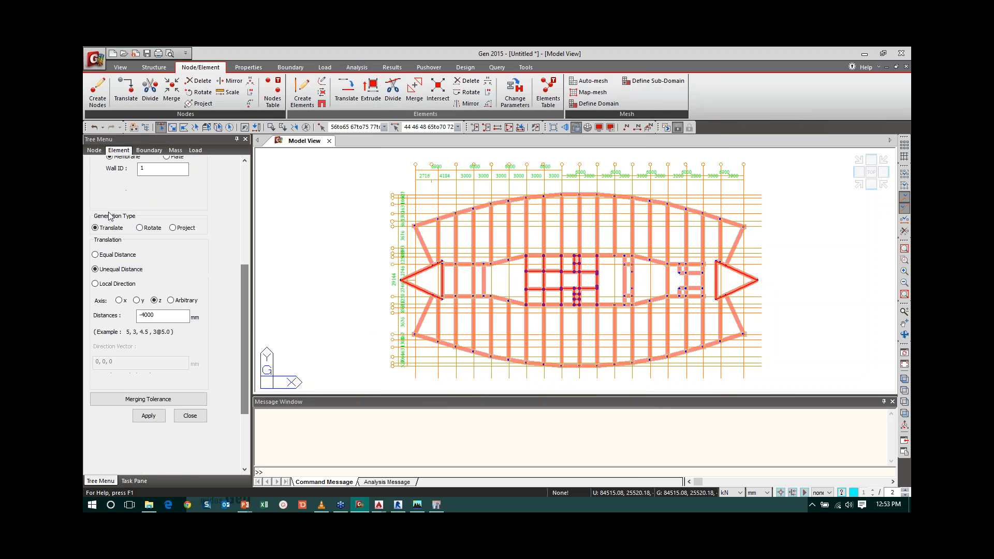
click(146, 417)
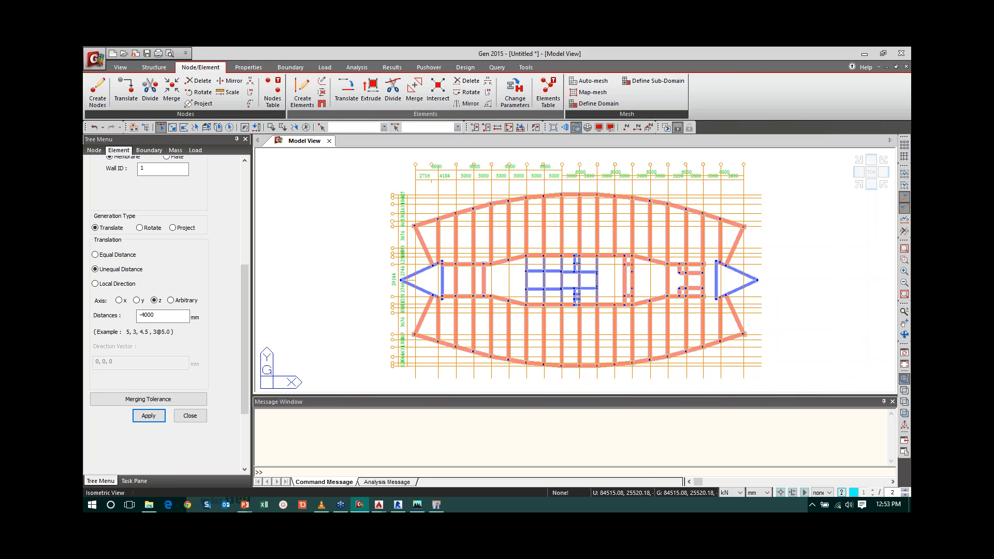
click(903, 365)
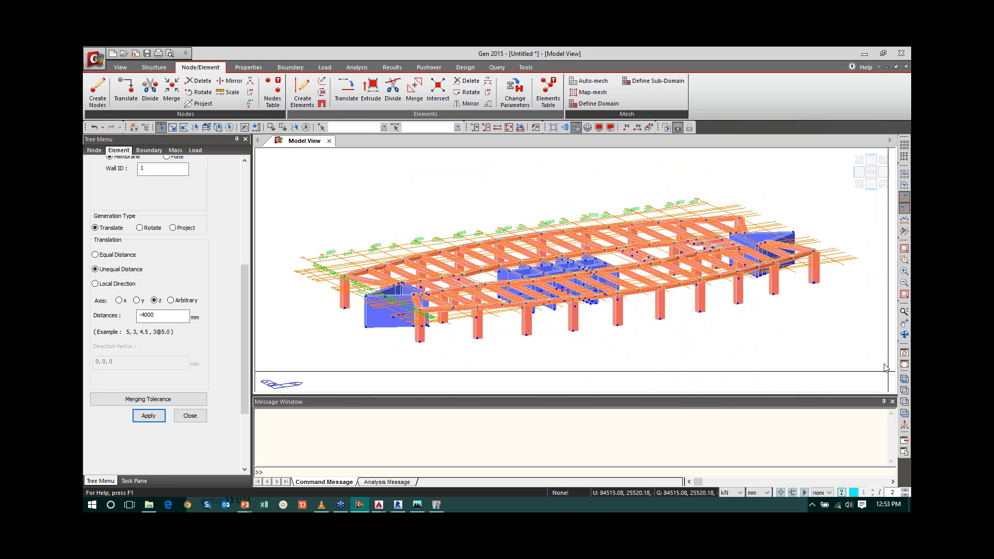
click(904, 335)
drag(528, 260, 521, 283)
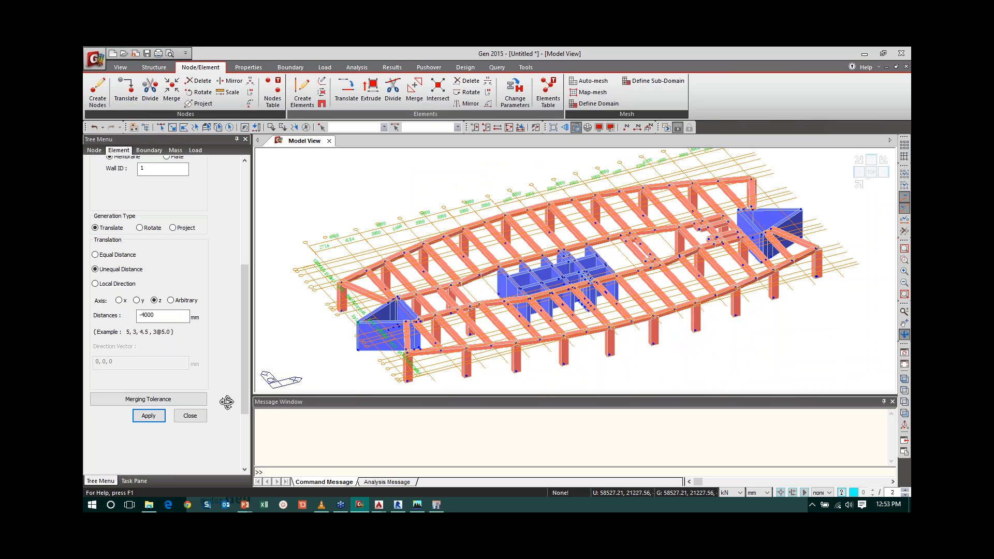
Close the element extrusion settings and hide the 1st Floor dimension lines.
click(190, 416)
right_click(143, 219)
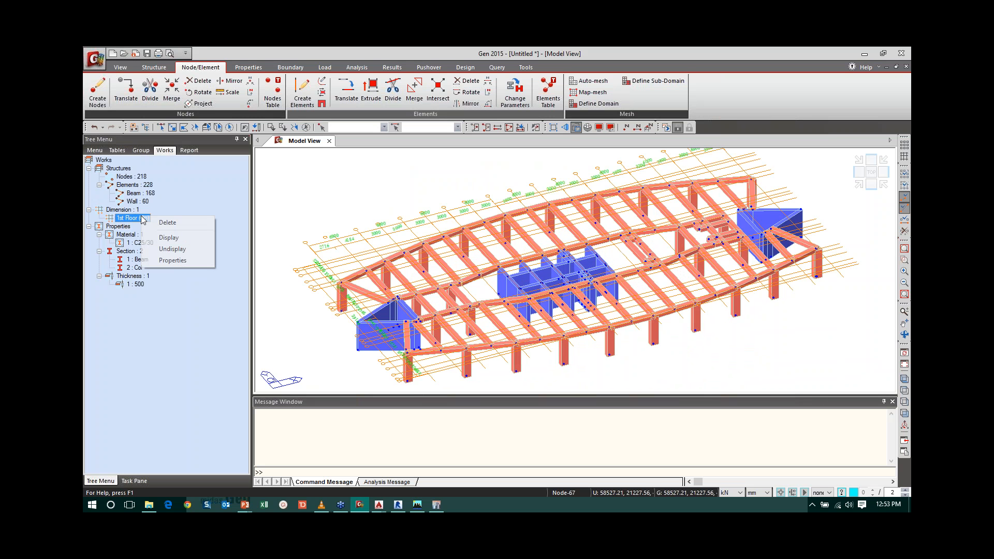
click(171, 249)
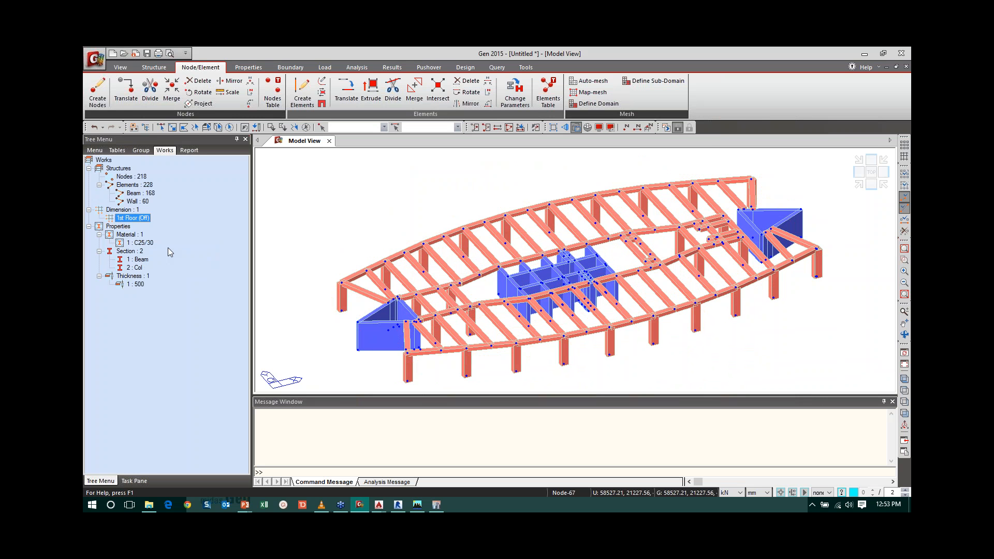
Add a Building Generation operation with 16 copies at a global Z distance of 3150 mm.
click(152, 68)
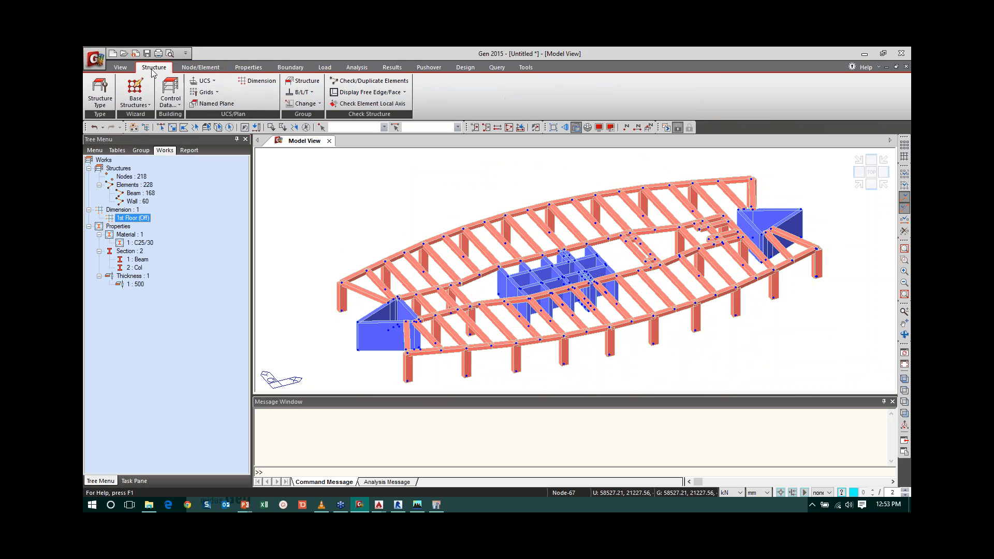
click(178, 105)
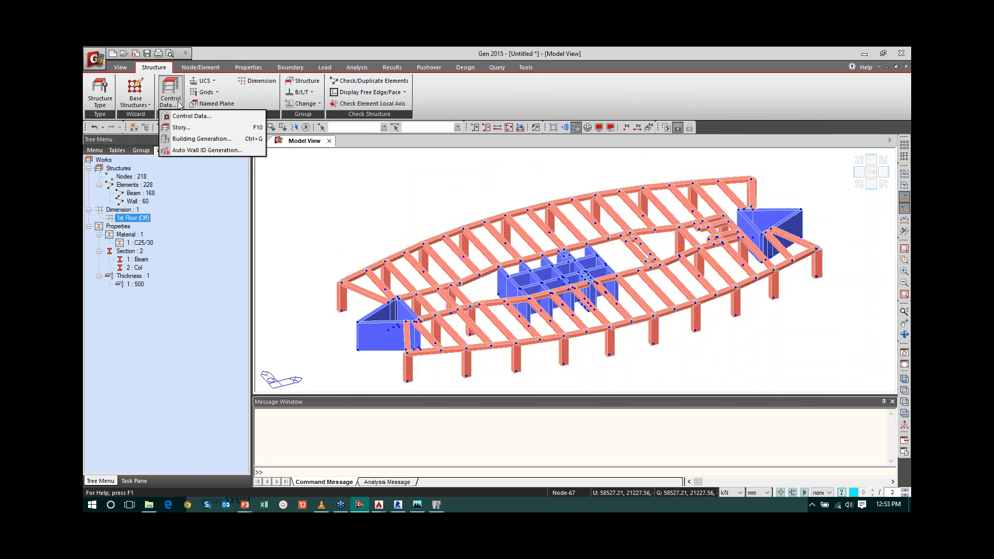
click(189, 139)
double_click(176, 212)
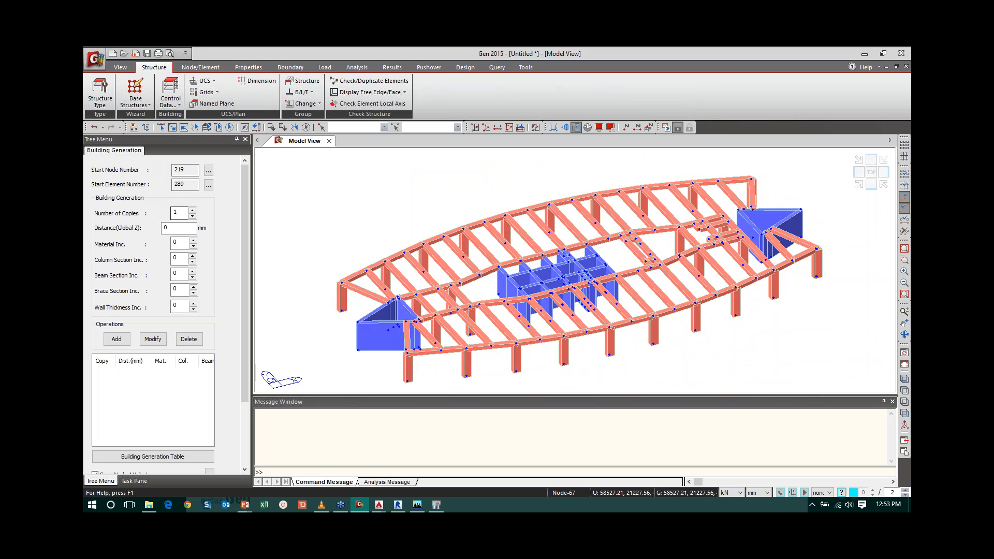
text(16)
key(Tab)
text(3150)
click(126, 339)
Select the whole model and generate the building storeys from the listed copy operation.
click(227, 126)
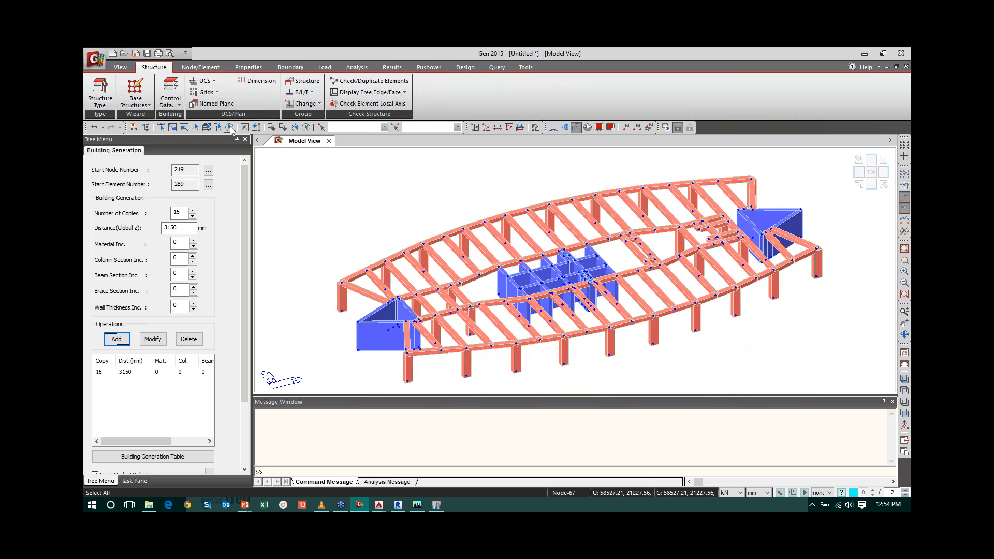
drag(247, 251, 239, 335)
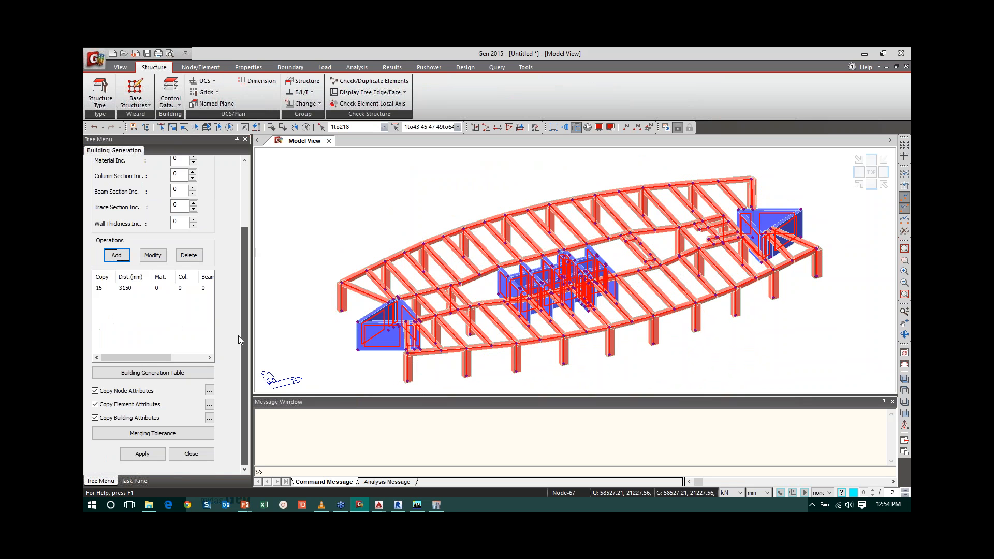
click(143, 456)
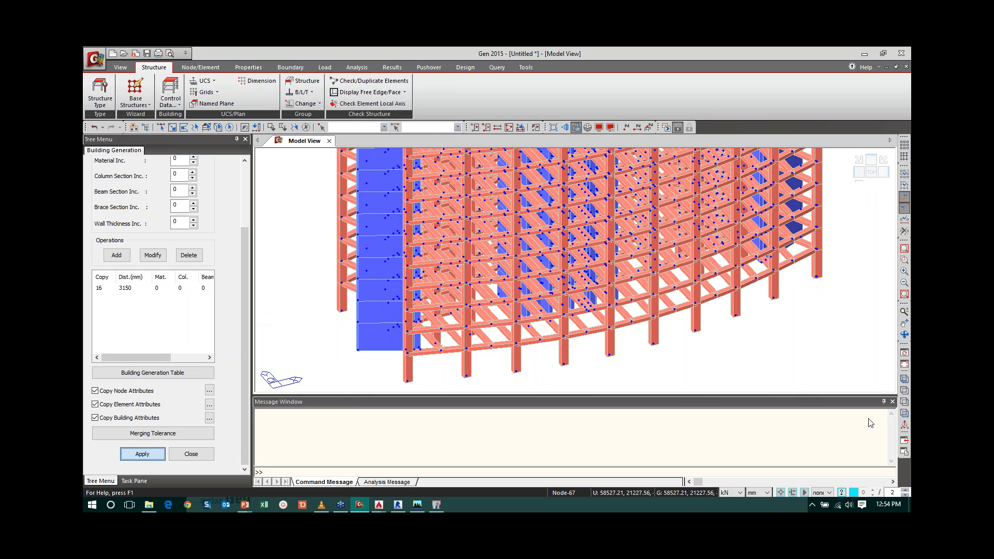
Fit the whole building in view, close the Building Generation settings, and turn off the node display.
click(903, 391)
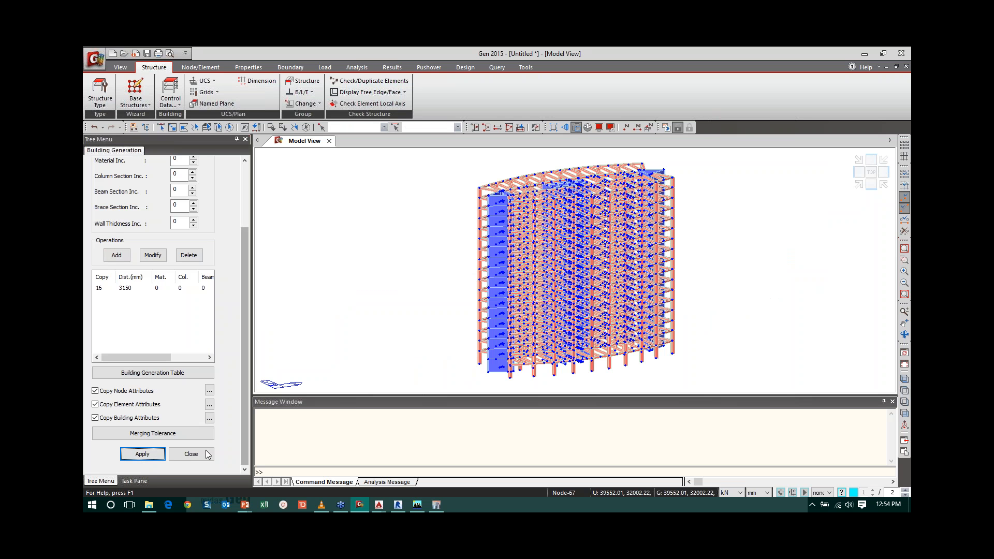
click(193, 454)
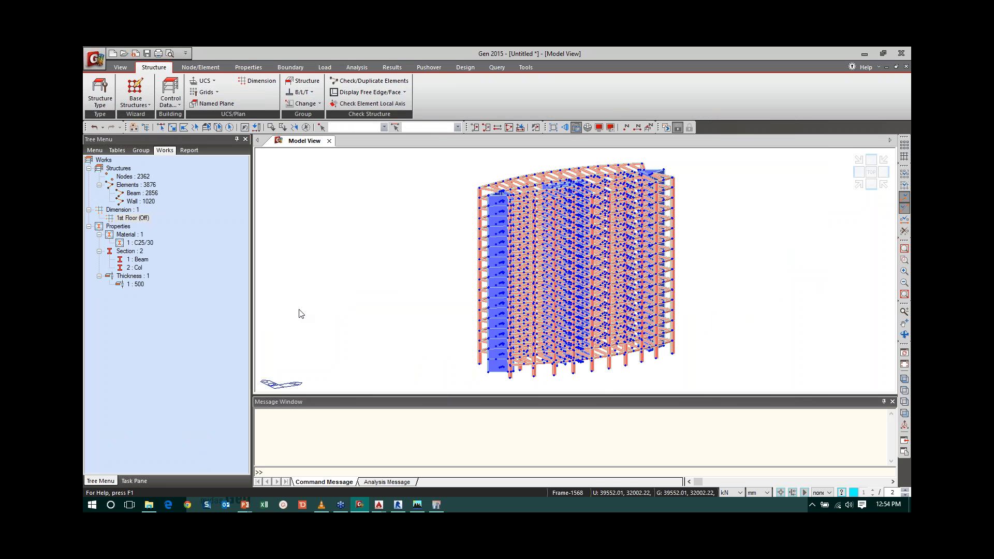
key(ctrl+e)
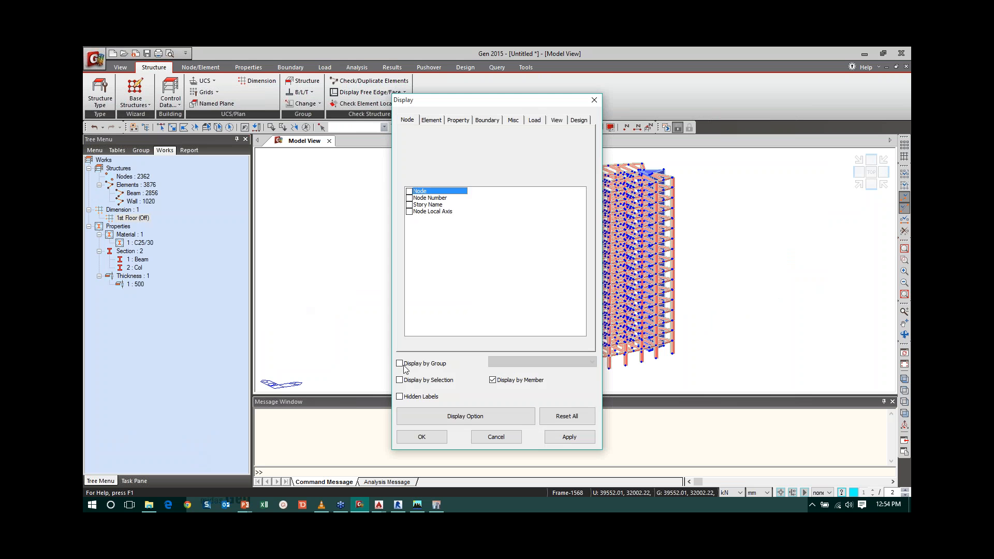
click(421, 437)
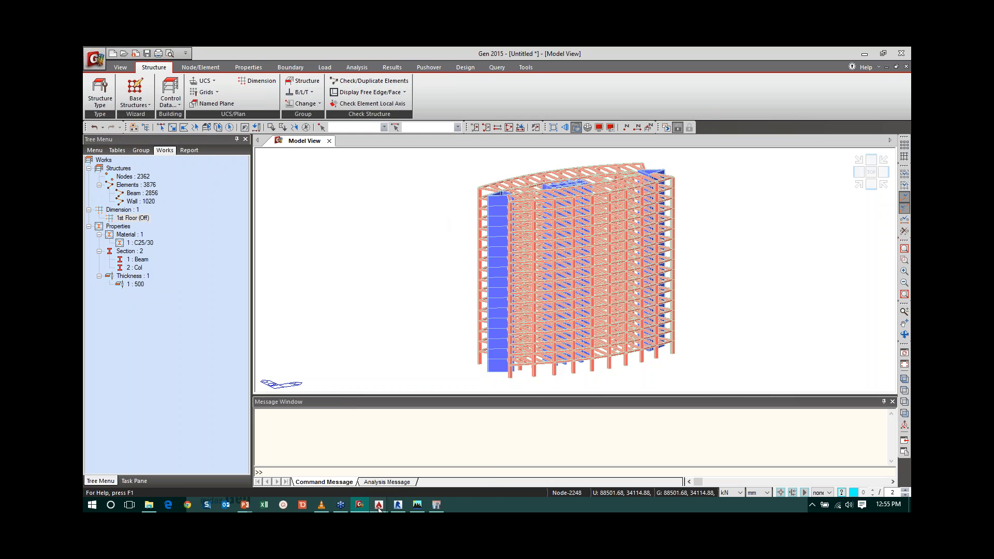
Switch to the 3D Dxf File.dxf drawing in AutoCAD and check its drawing units.
mouse_move(379, 505)
click(345, 460)
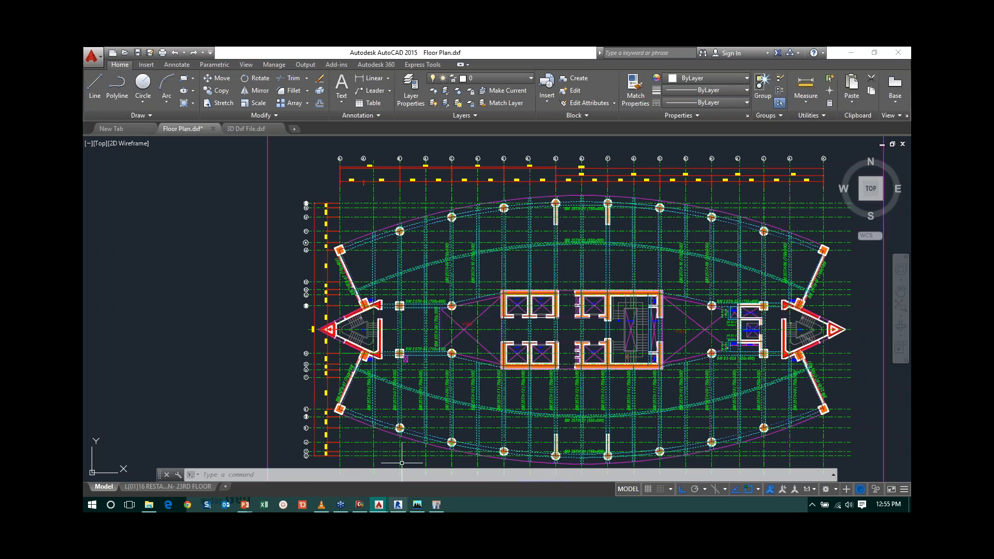
mouse_move(379, 505)
click(434, 468)
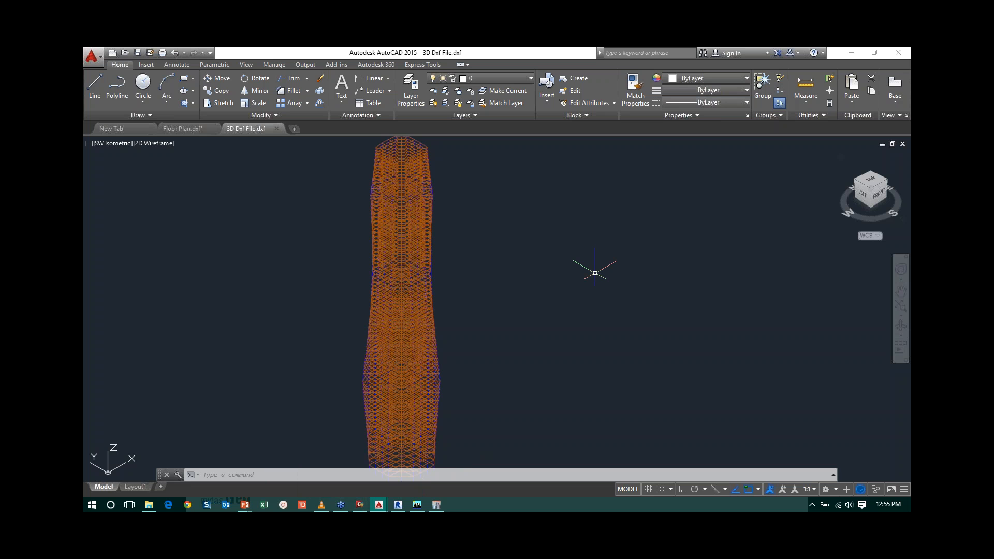
text(units)
key(Return)
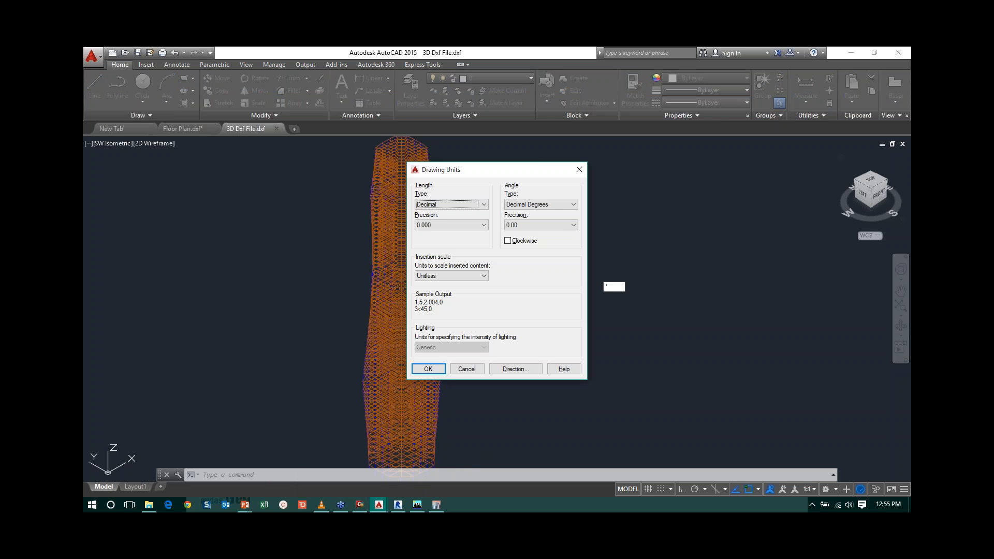
key(Return)
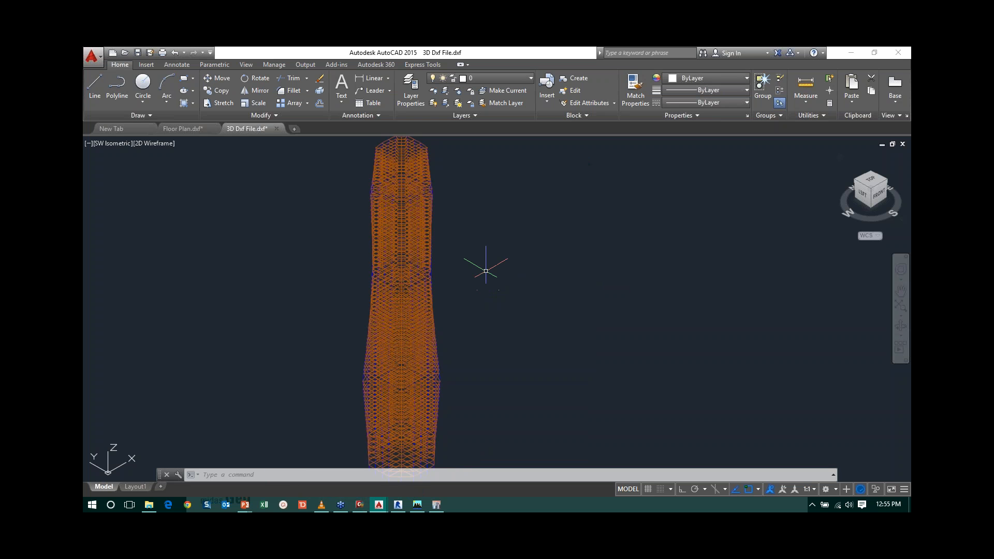
Set the insertion scale units of the 3D Dxf File drawing to Millimeters.
text(units)
key(Return)
click(475, 277)
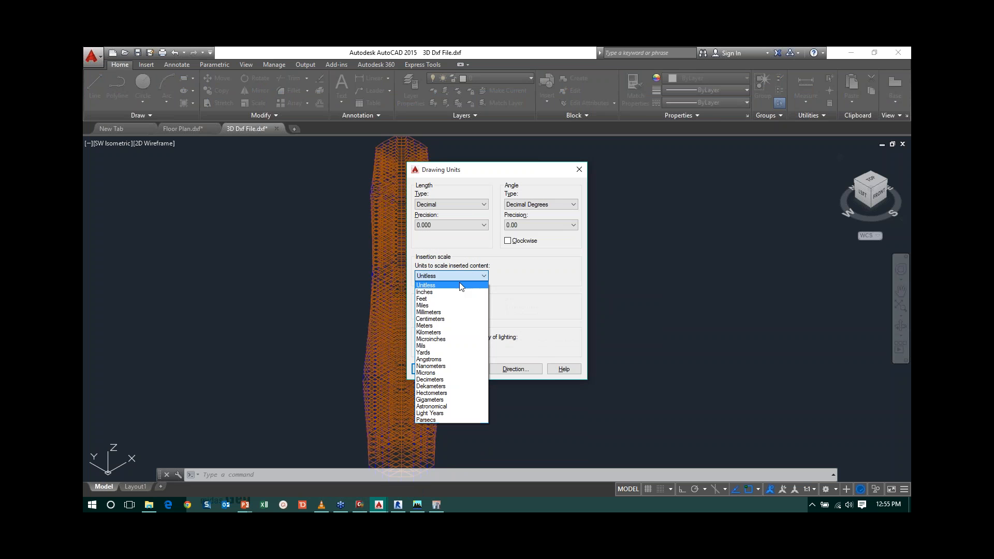
click(439, 313)
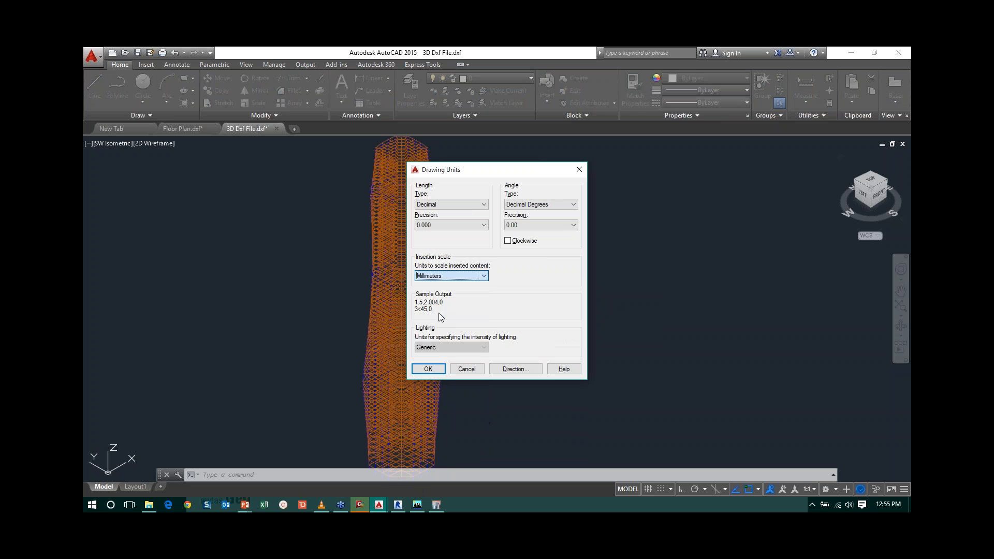
click(429, 369)
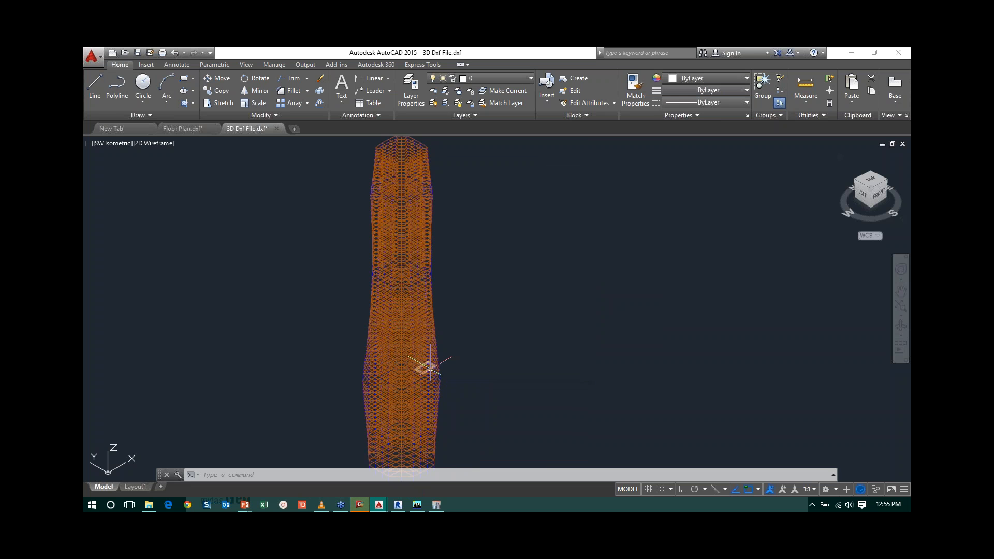
Return to midas Gen, dismiss the save and open file dialogs, and start a new project without saving the current model.
click(360, 509)
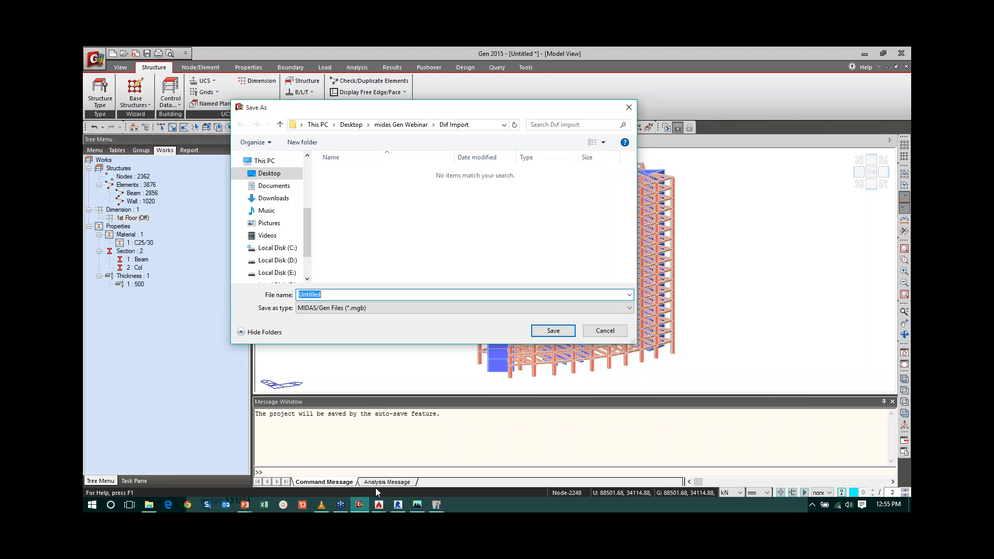
click(621, 329)
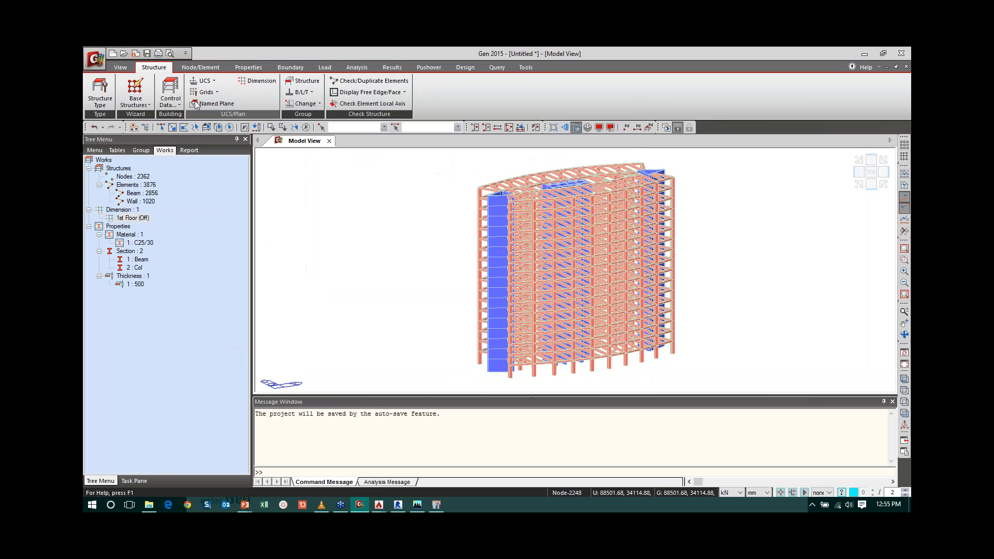
click(120, 55)
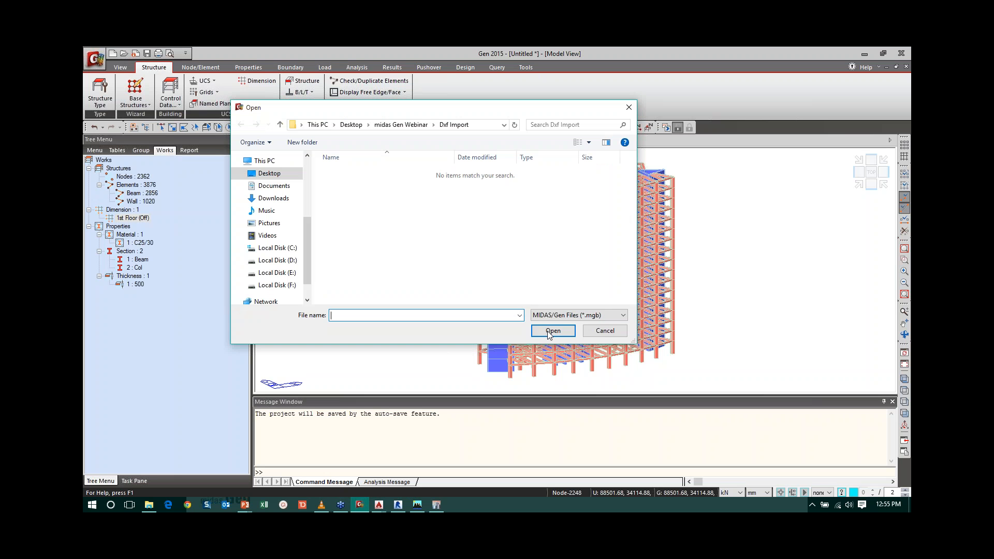
click(598, 332)
click(113, 55)
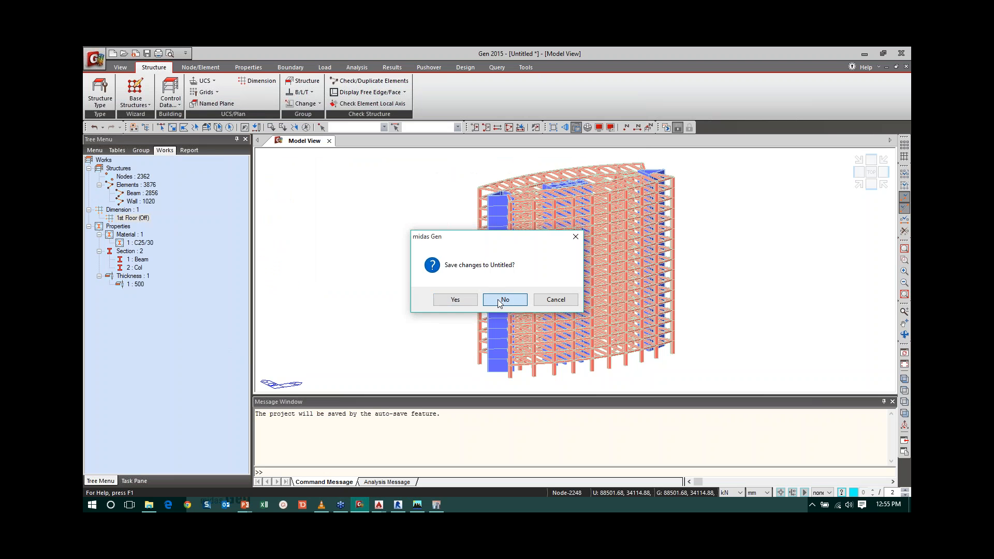
click(505, 299)
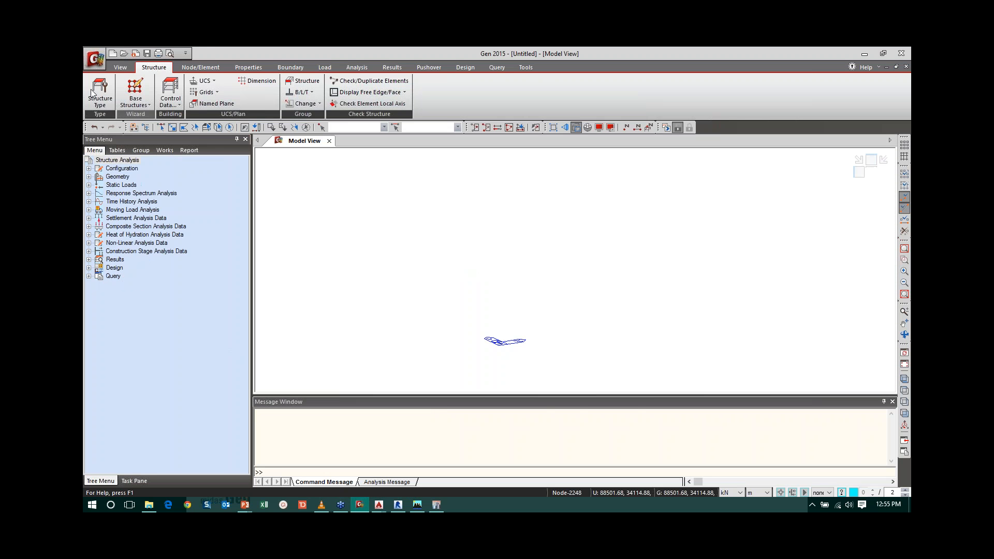
Start an AutoCAD DXF import and load 3D Dxf File from the Dxf Import folder.
click(95, 58)
mouse_move(126, 162)
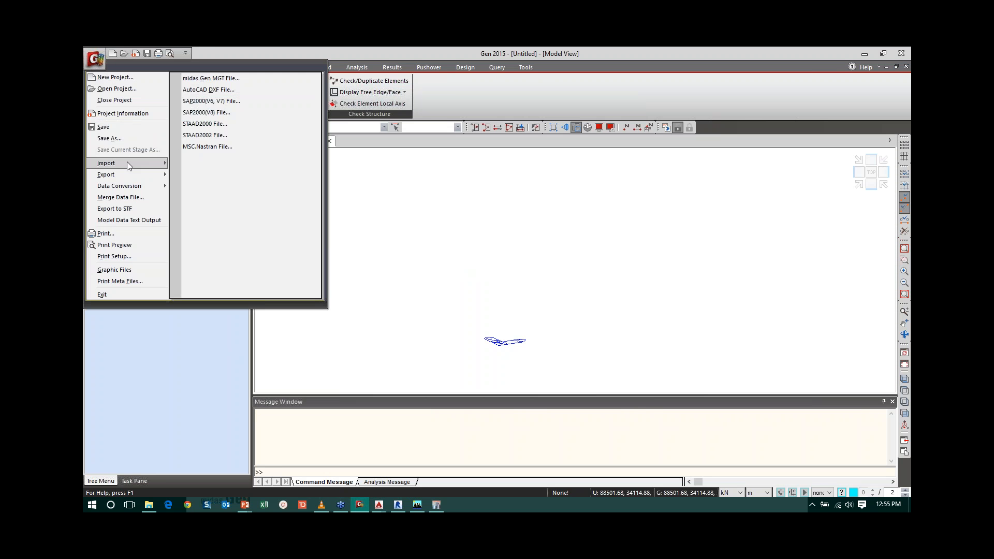
click(214, 95)
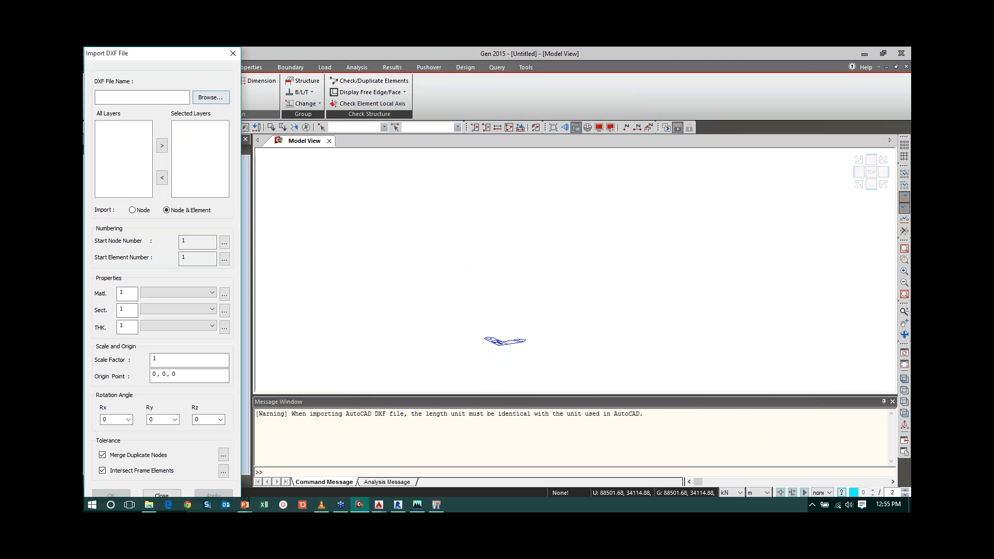
click(210, 97)
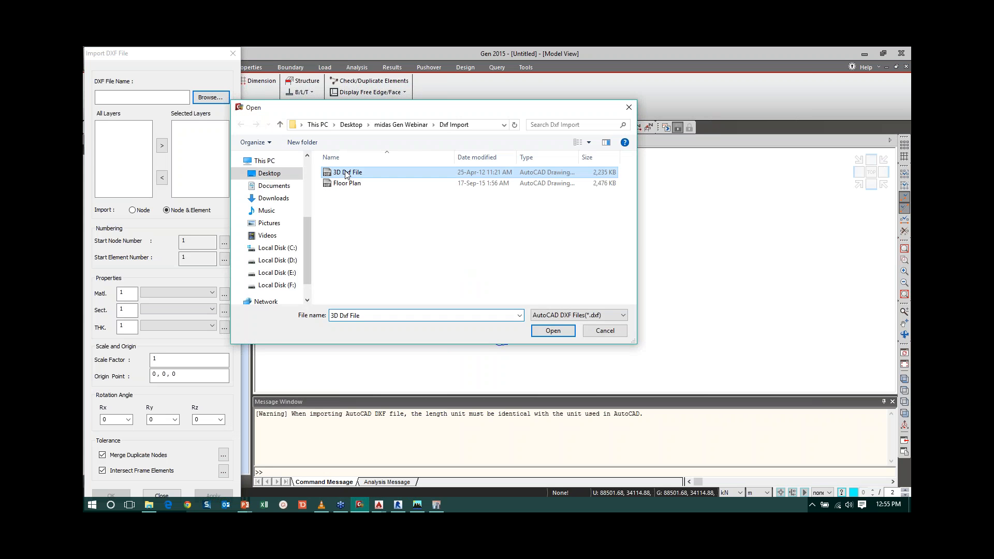
click(549, 331)
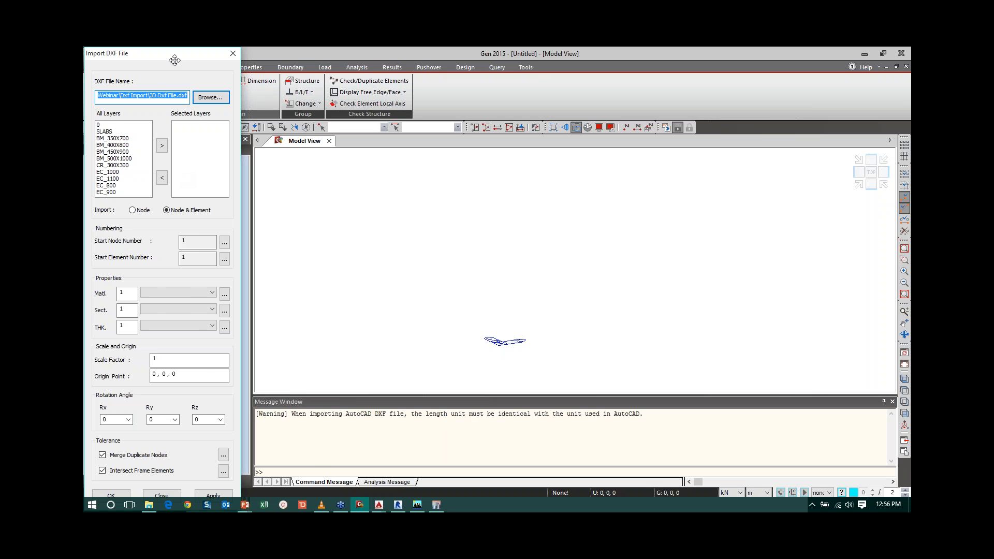
drag(180, 60, 203, 64)
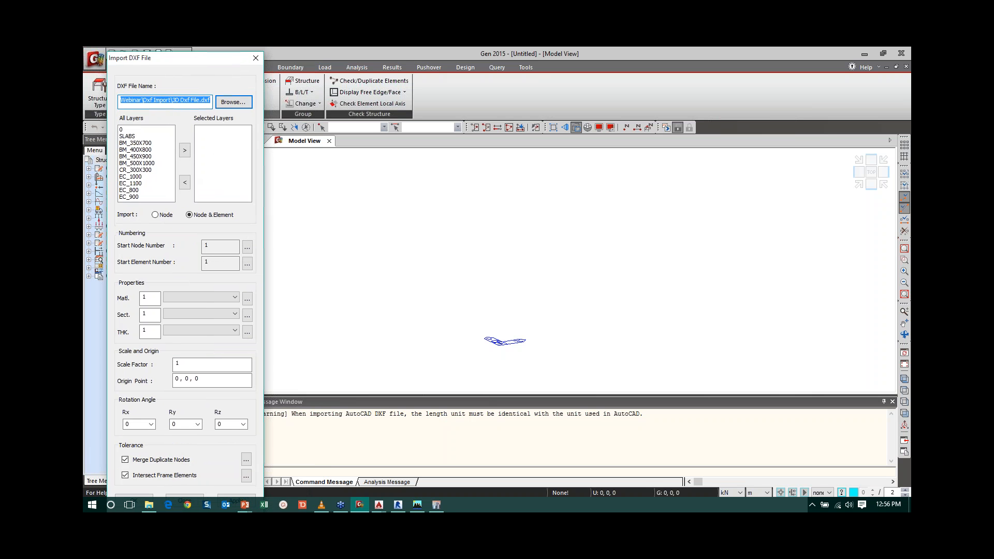
Set the model's length unit to mm and add the SLABS layer to the layers selected for import.
click(767, 492)
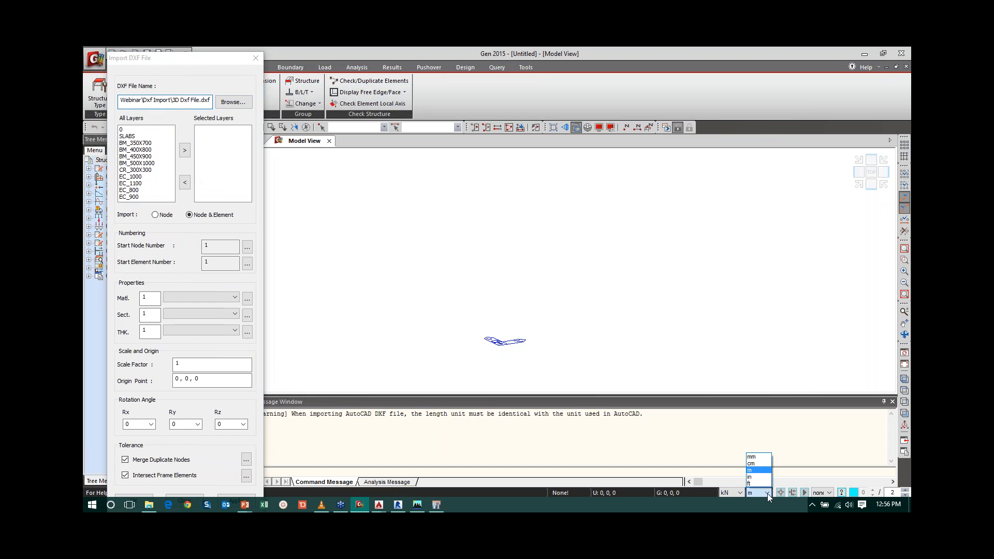
click(761, 458)
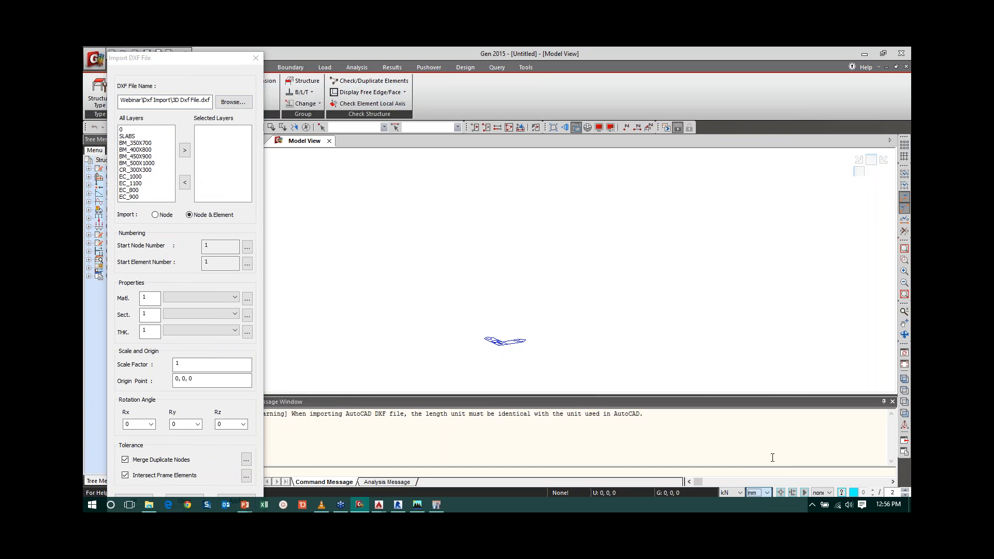
click(132, 146)
click(128, 136)
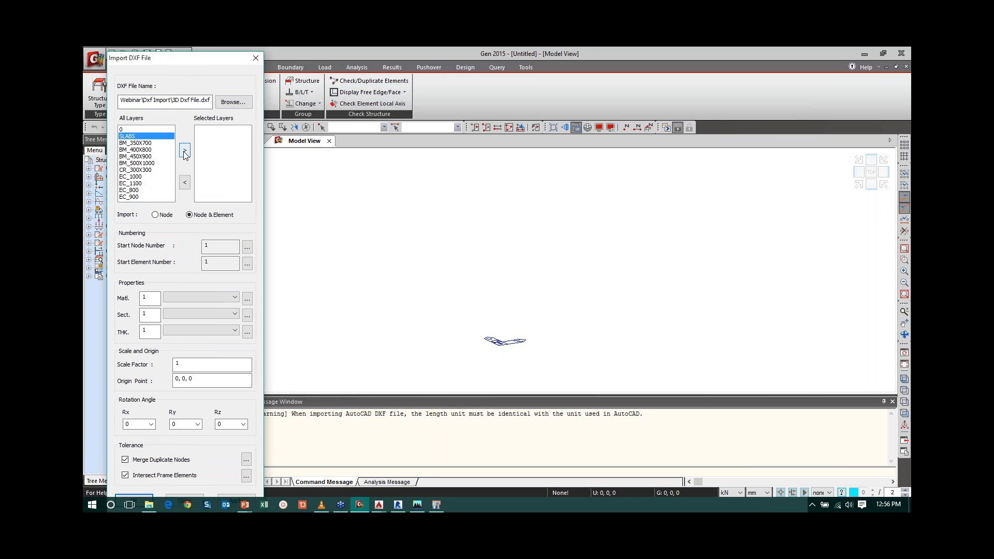
click(184, 150)
Define a C30/37 concrete material of the EN04(RC) standard for the imported slab elements.
click(247, 299)
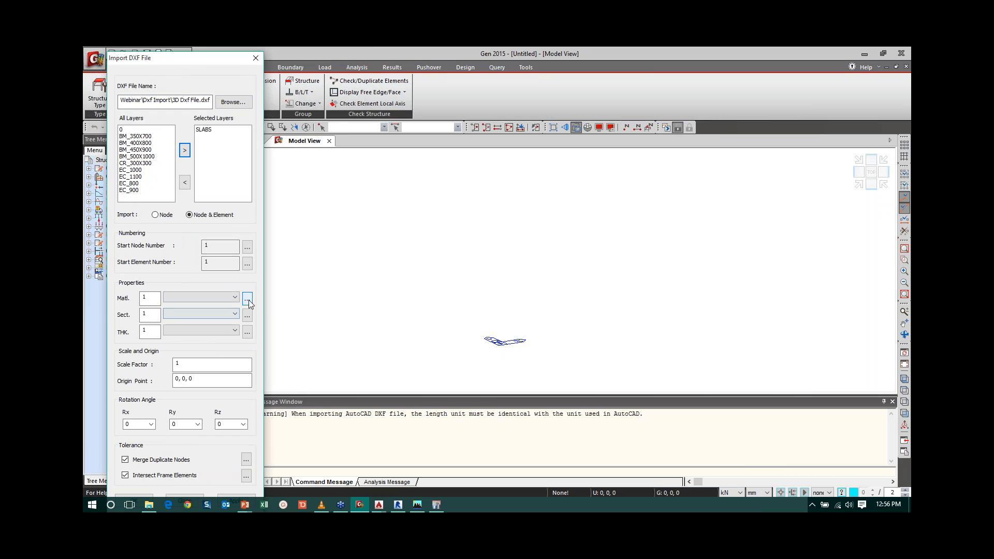
click(329, 96)
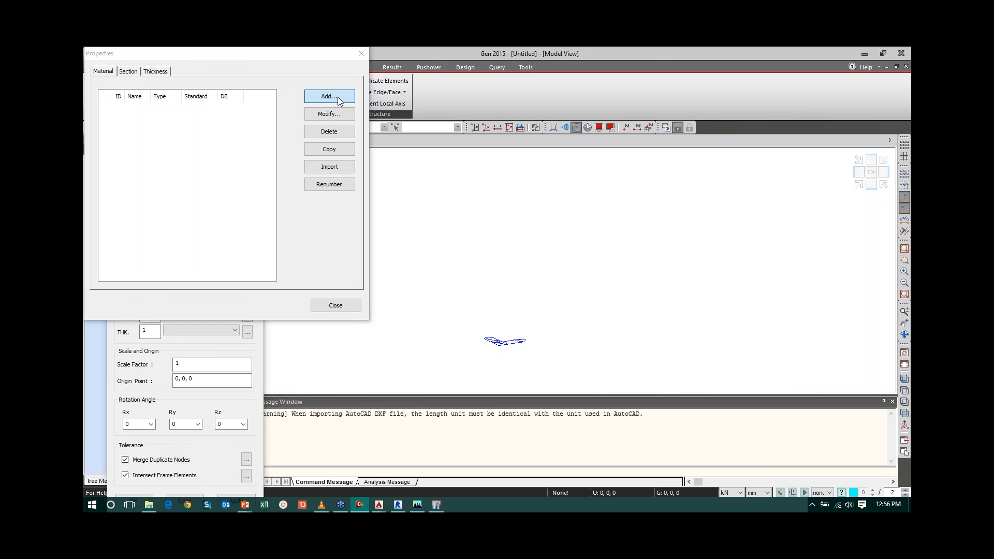
click(474, 123)
click(475, 141)
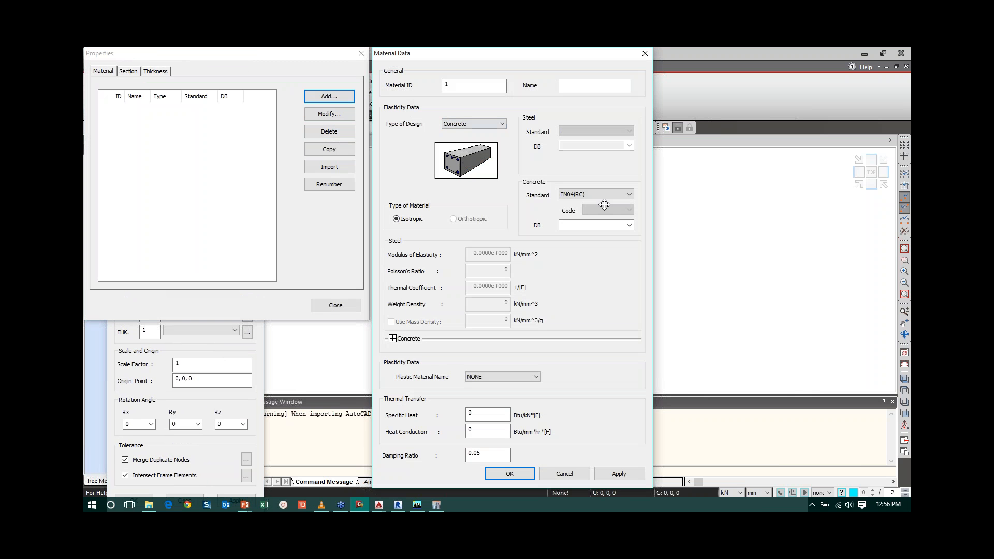
click(629, 225)
click(586, 262)
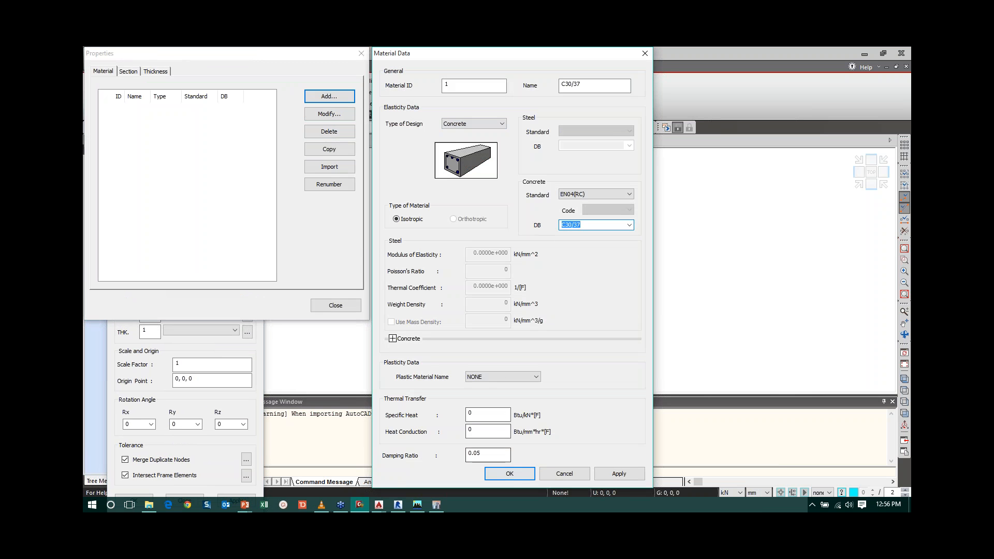
click(509, 474)
click(343, 306)
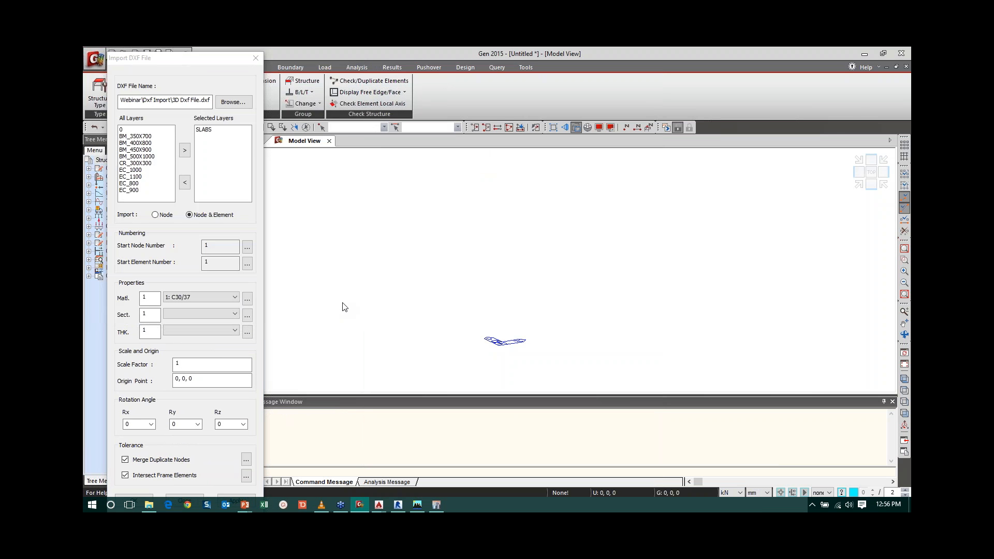
Define an in-plane and out-of-plane thickness of 250 mm for the imported slab elements.
click(247, 331)
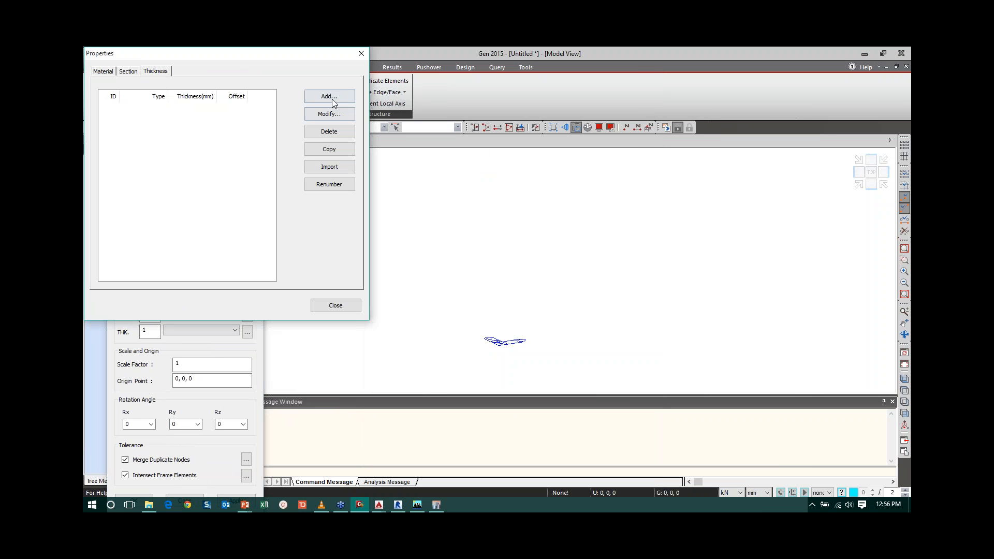
click(329, 97)
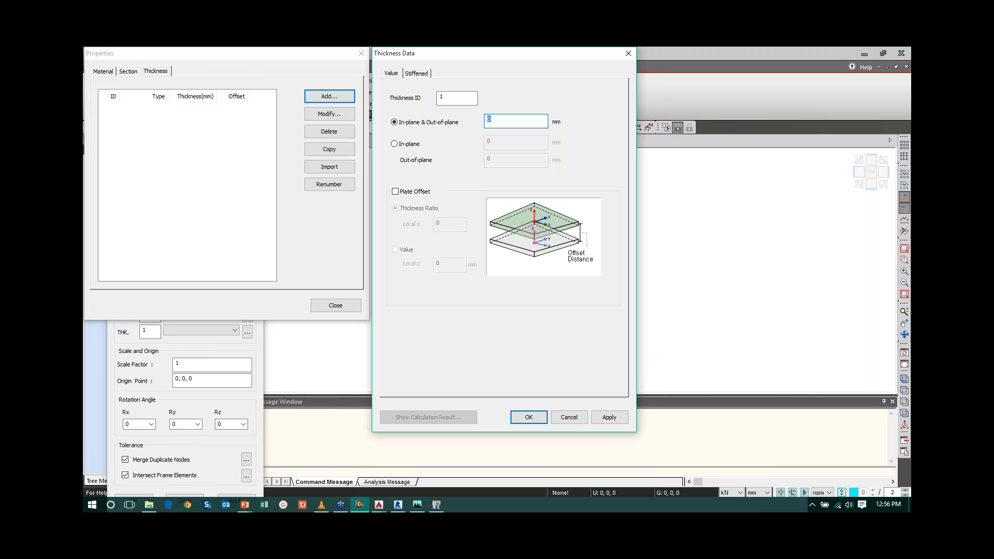
text(250)
click(529, 417)
click(335, 305)
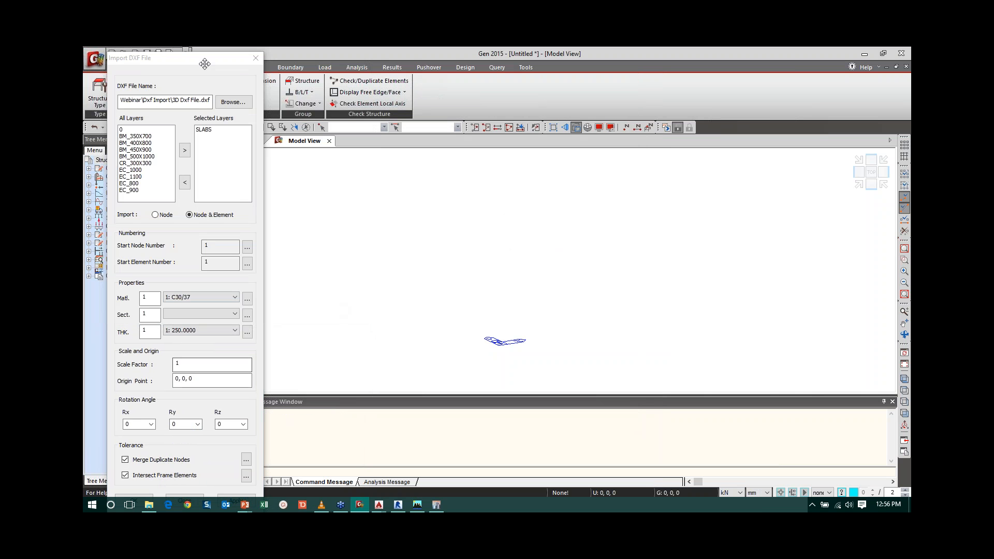
Apply the DXF import to bring the SLABS layer in as nodes and elements with scale factor 1.
drag(205, 64, 204, 59)
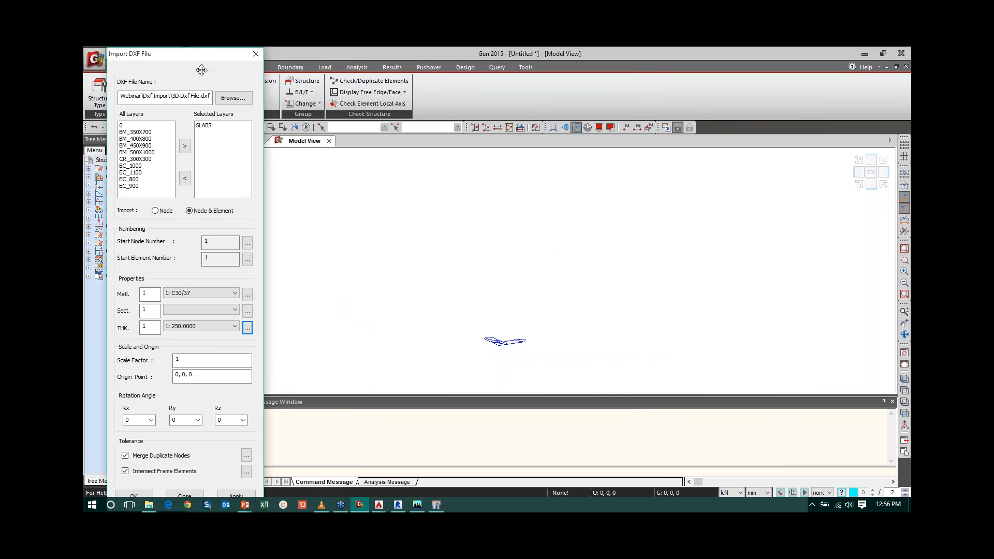
click(241, 496)
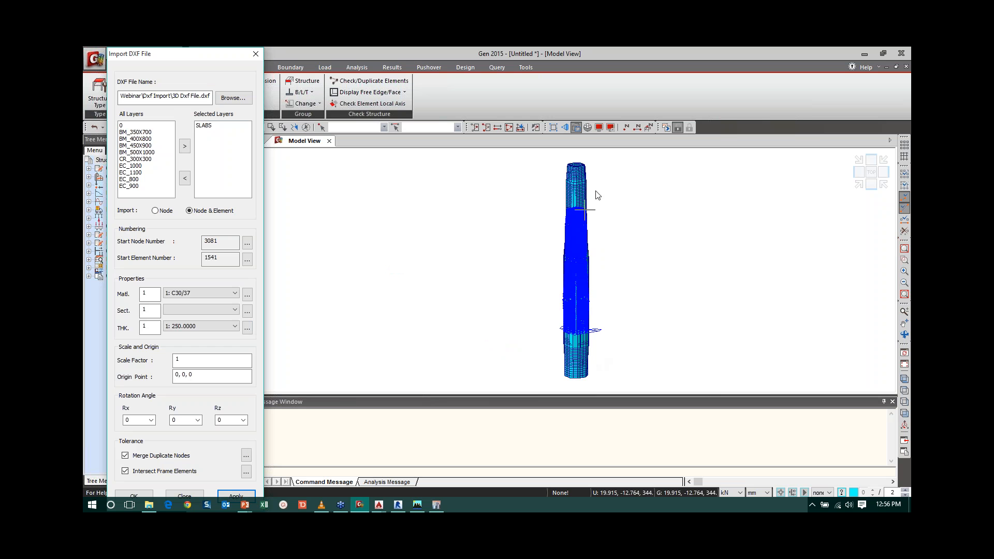
mouse_move(596, 188)
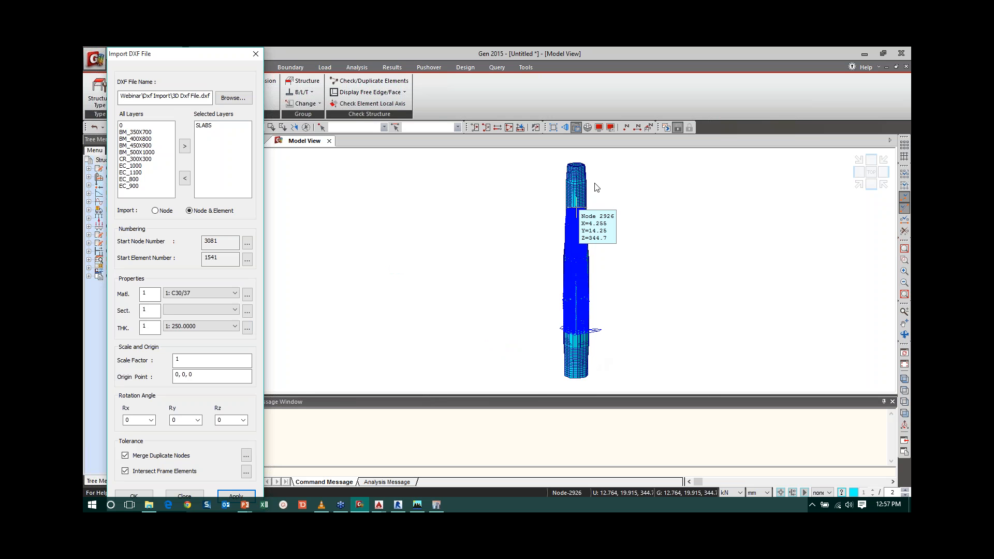
Replace the SLABS layer with the BM_350X700 layer in the selection of layers for import.
click(210, 126)
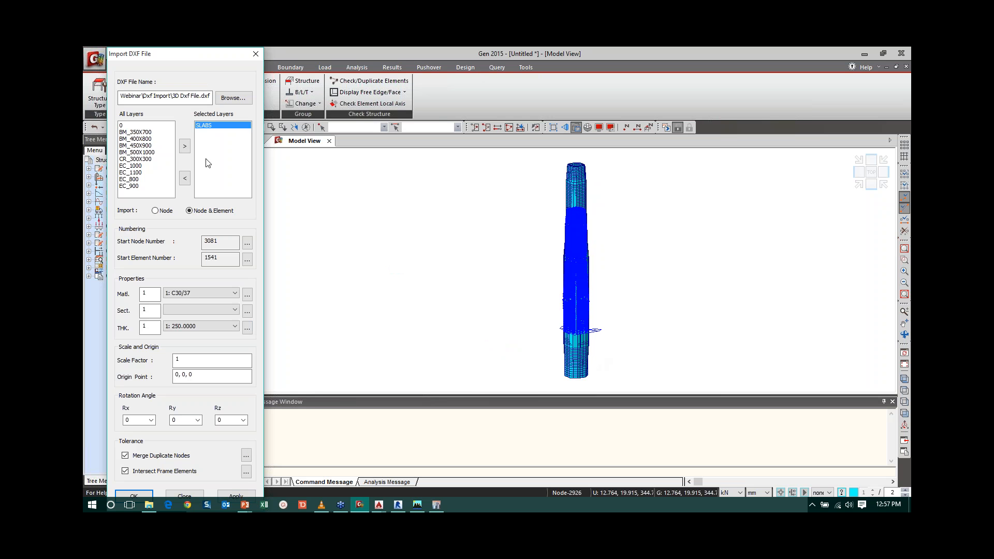
click(185, 178)
click(138, 132)
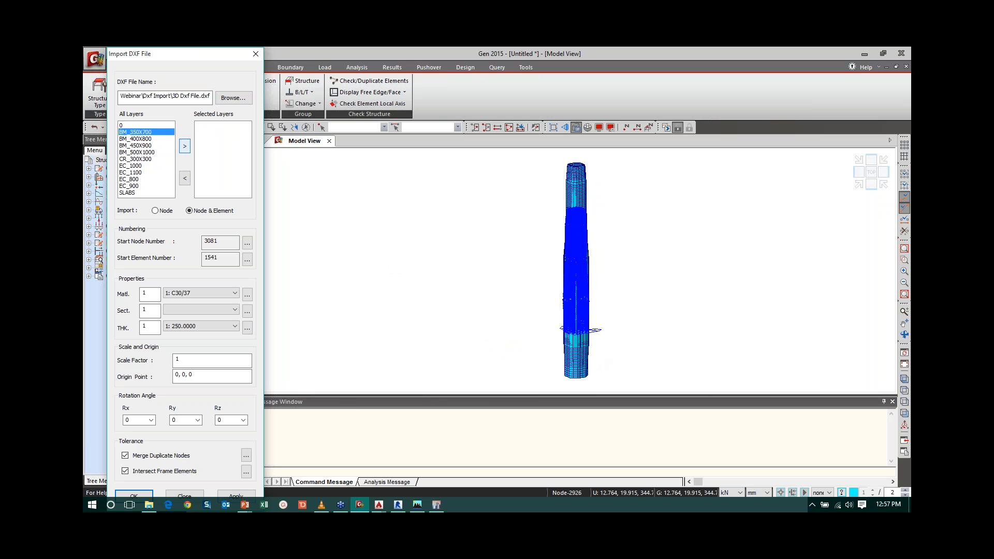
click(184, 146)
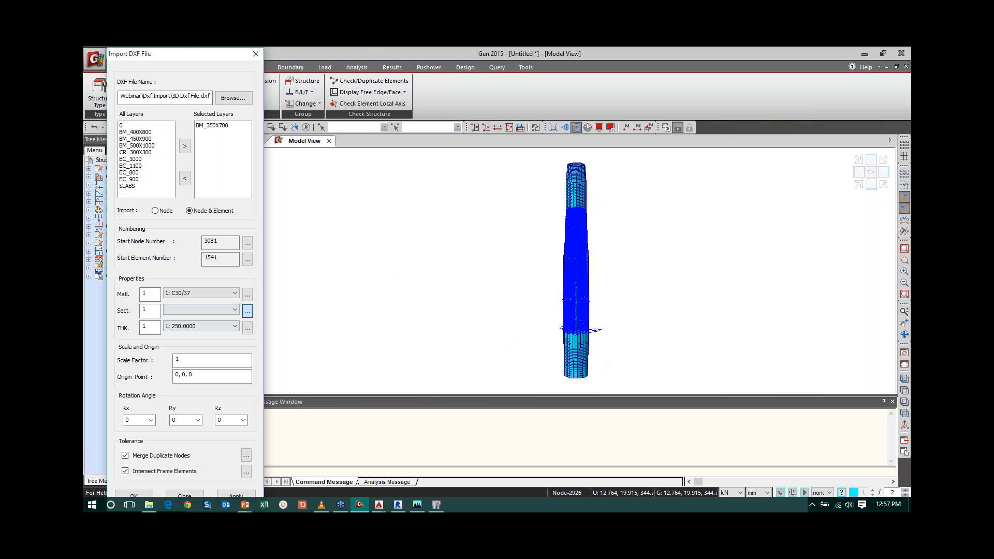
Add a user-defined Solid Rectangle section named Beam for the imported frame elements.
click(247, 311)
click(327, 98)
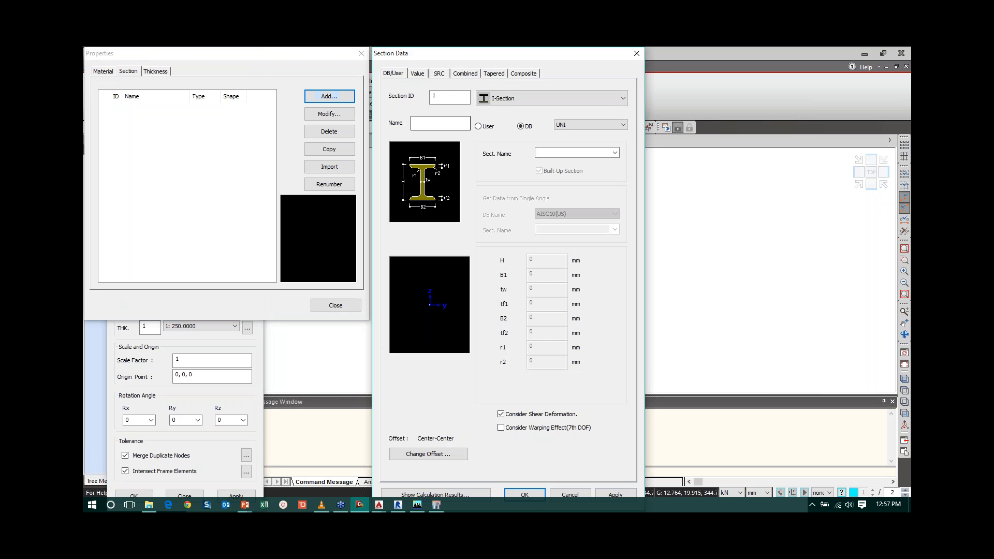
click(518, 98)
click(502, 233)
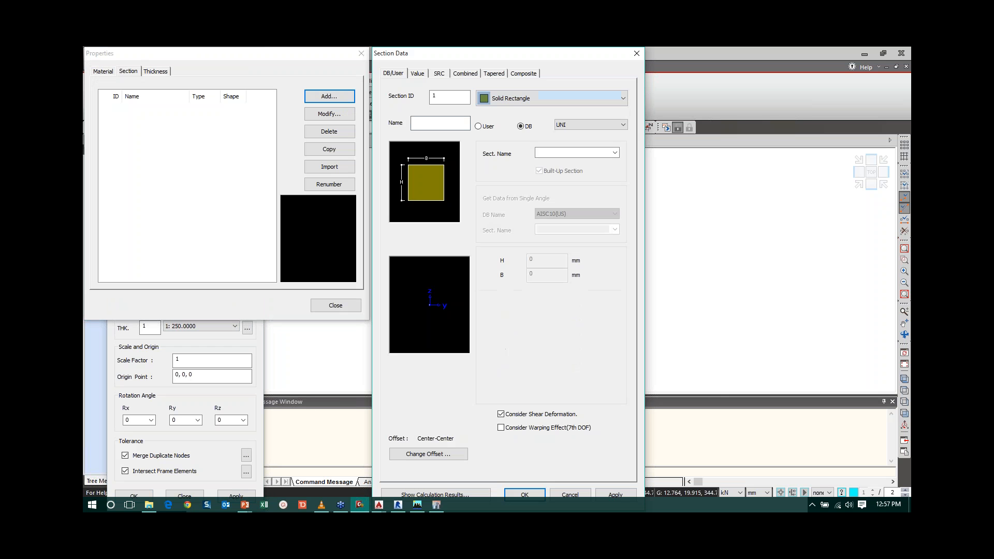
click(440, 123)
text(Beam)
click(484, 126)
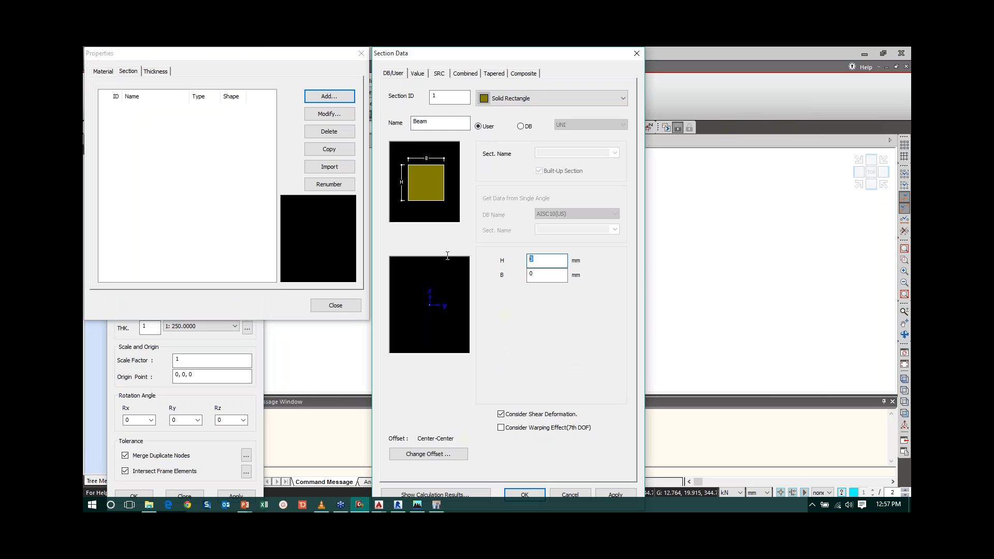
Size the Beam section with H 750 mm and B 350 mm and save it for the import.
text(35)
key(Tab)
text(750)
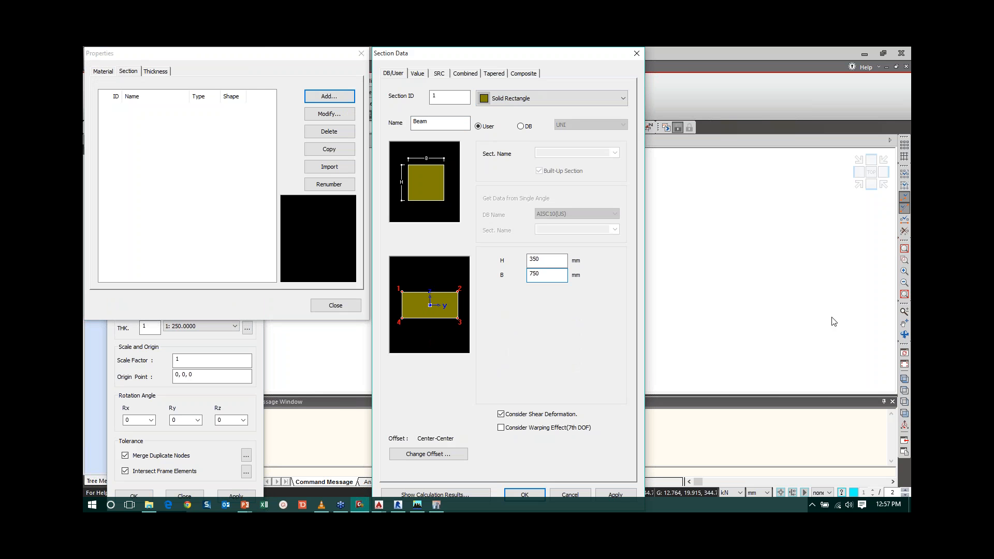
key(shift+Tab)
text(750)
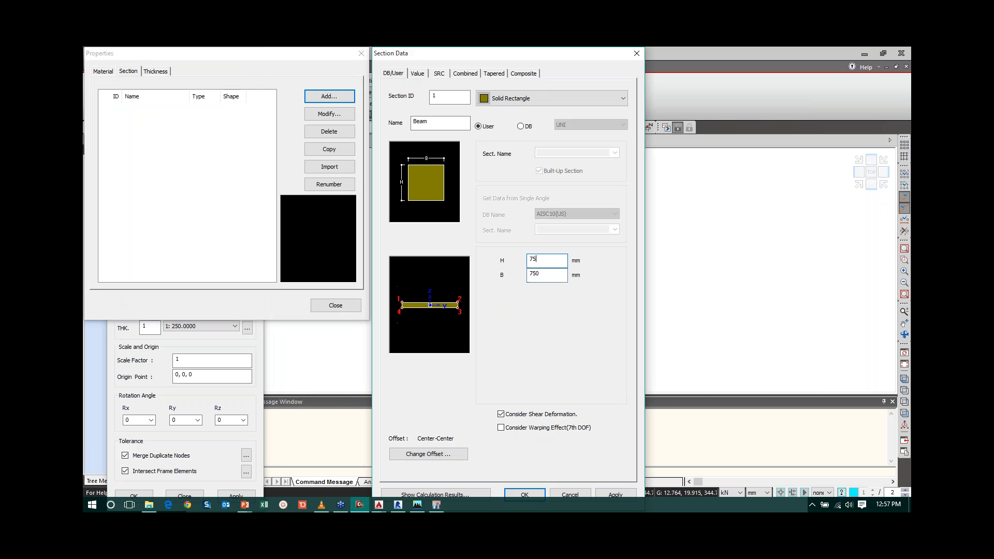
key(Tab)
text(350)
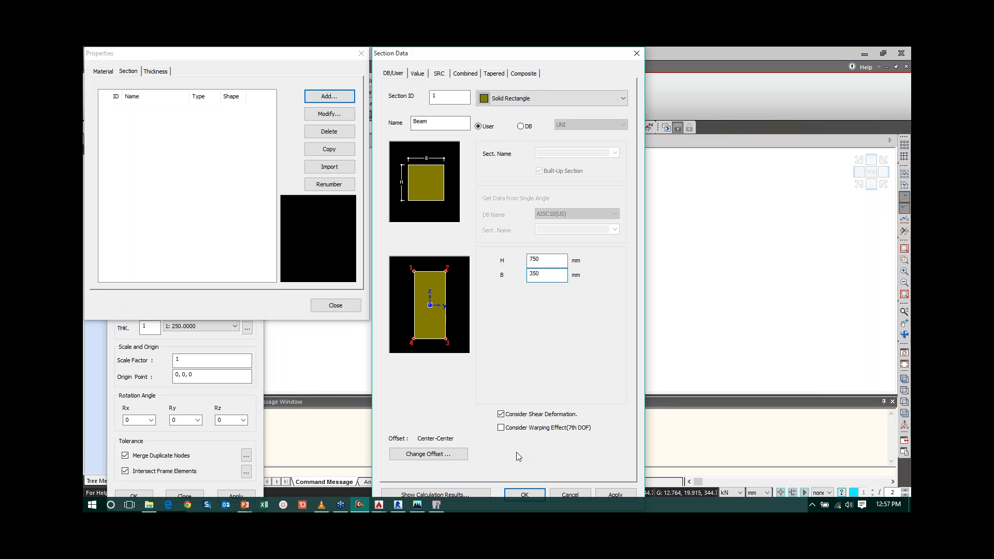
click(525, 495)
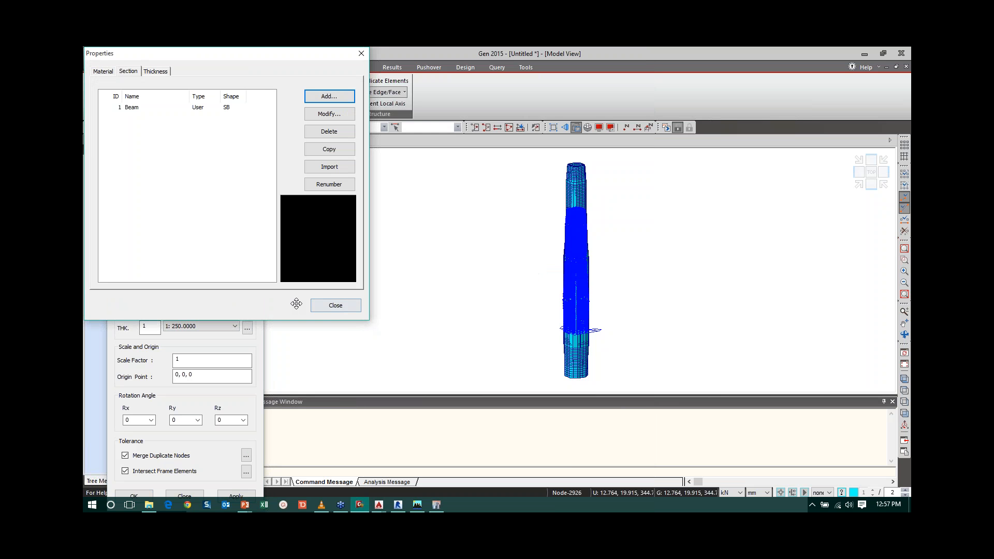
click(325, 306)
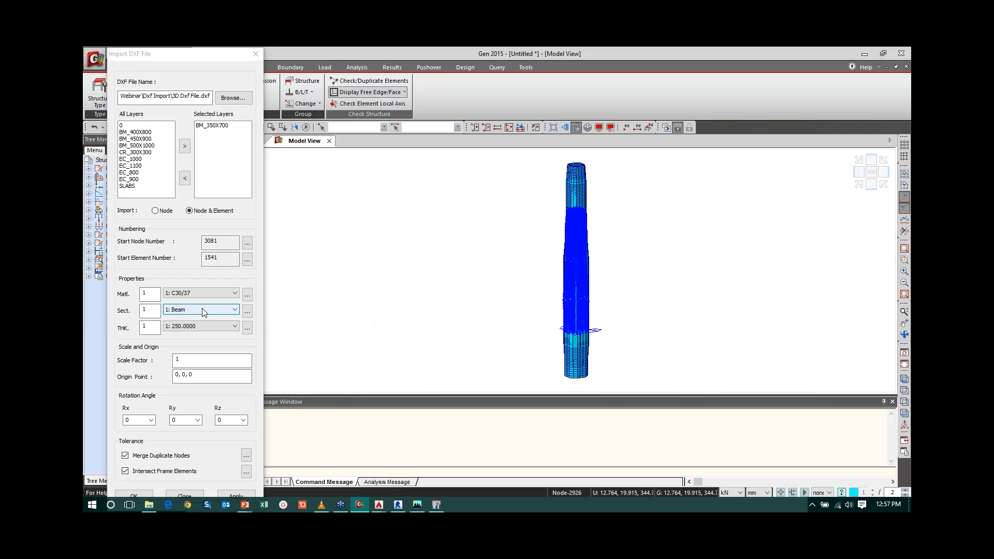
Apply the DXF import of the BM_350X700 layer with the Beam section, and undo it.
click(228, 494)
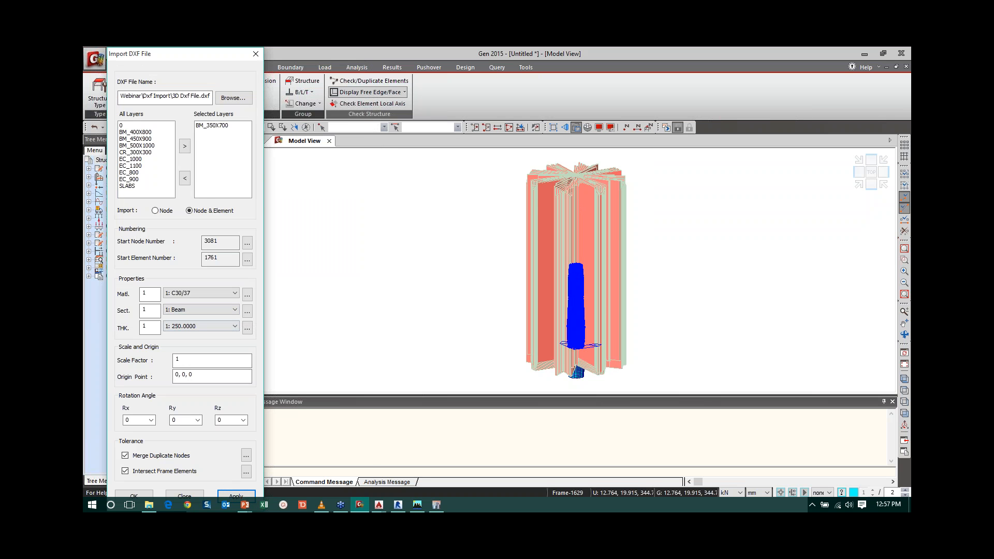
drag(192, 54, 293, 71)
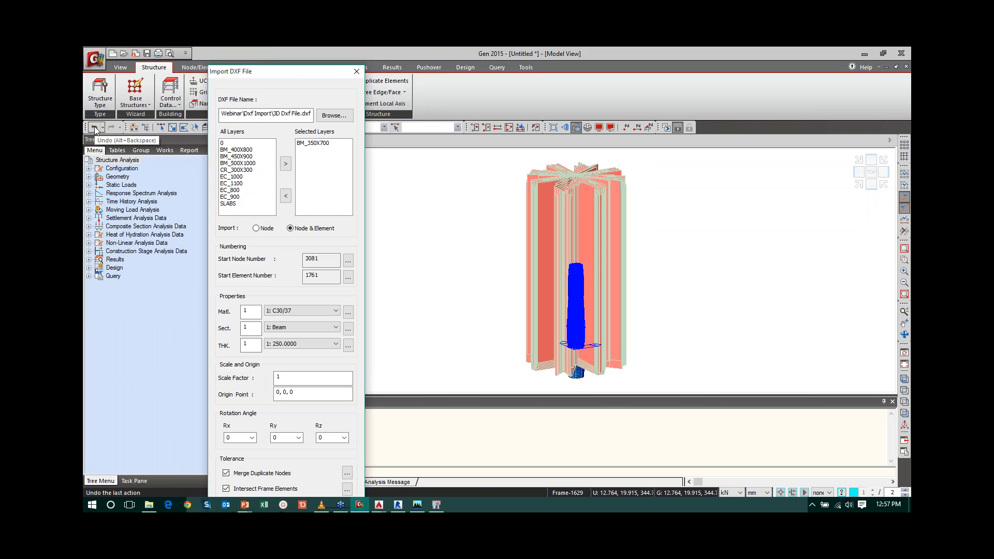
Modify the Beam section to H 0.75 mm and B 0.35 mm.
click(348, 329)
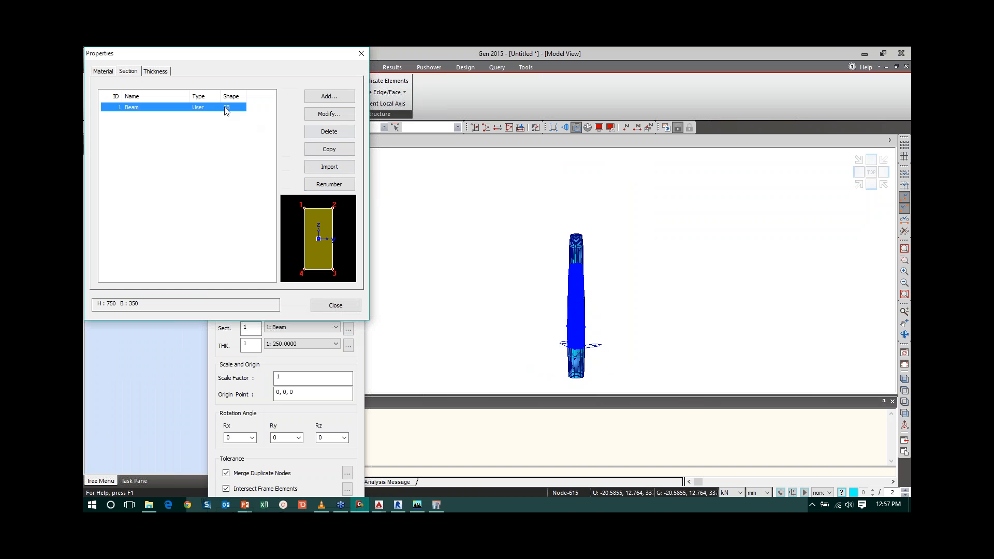
click(328, 114)
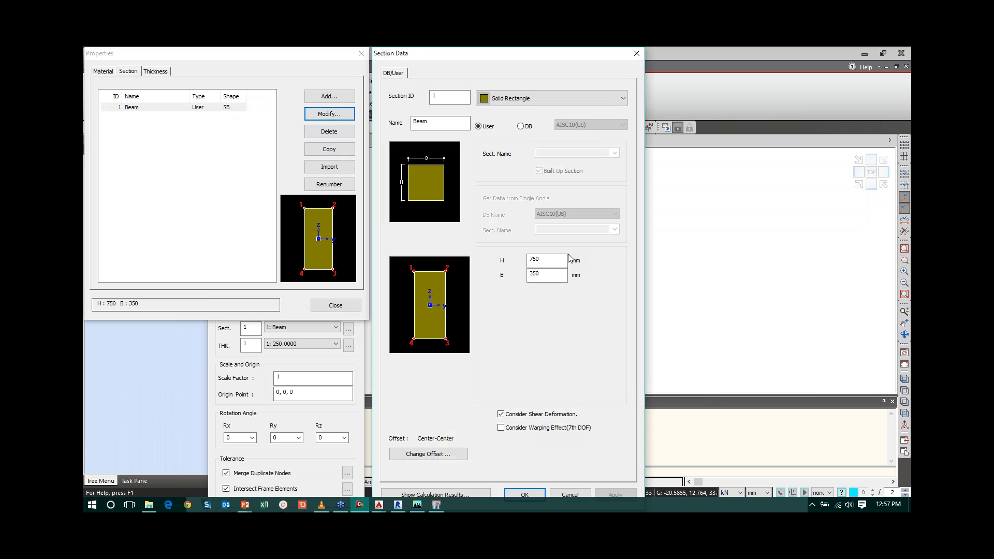
double_click(545, 259)
text(0.75)
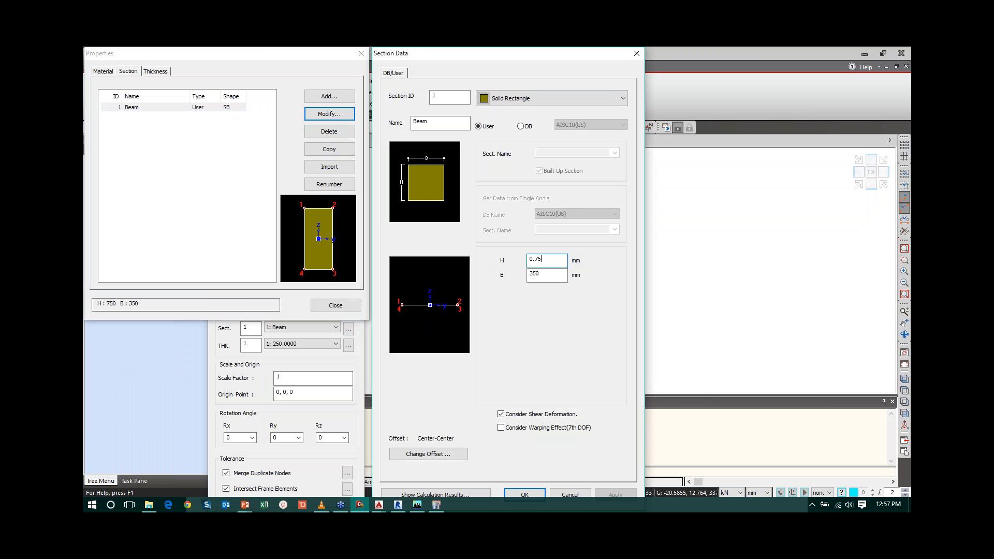
key(Tab)
text(0.35)
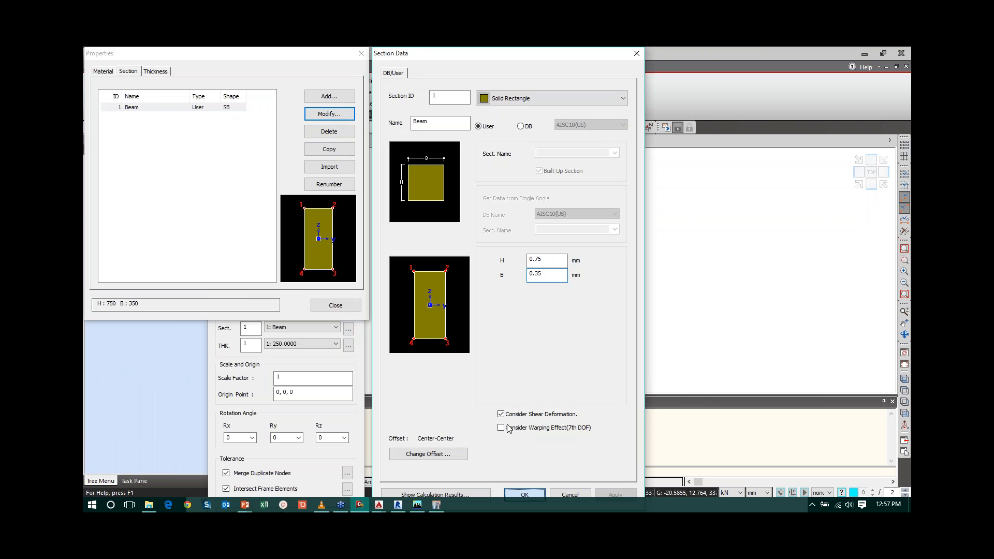
click(525, 494)
click(322, 306)
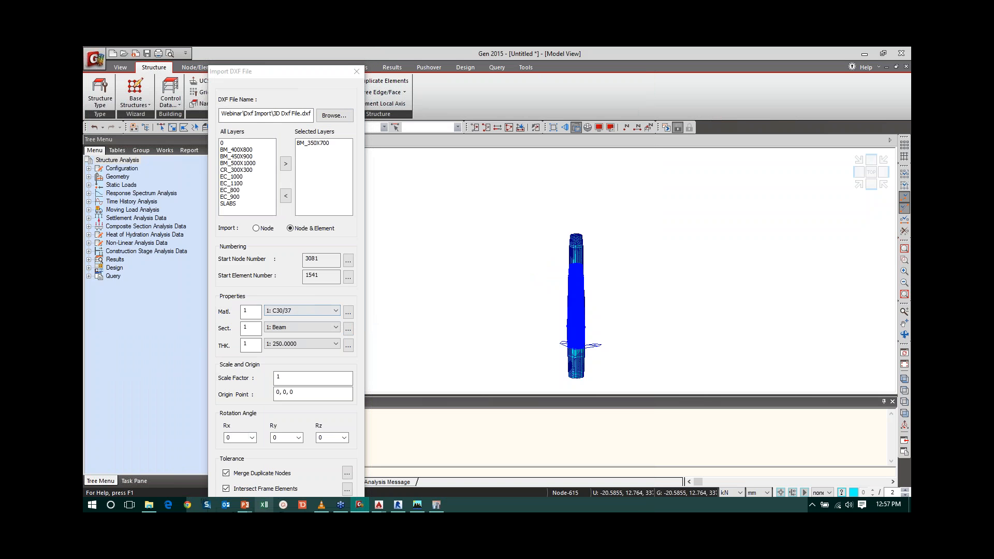
Apply the BM_350X700 layer import again, remove that layer from the selected layers and close the DXF import.
drag(289, 72, 283, 54)
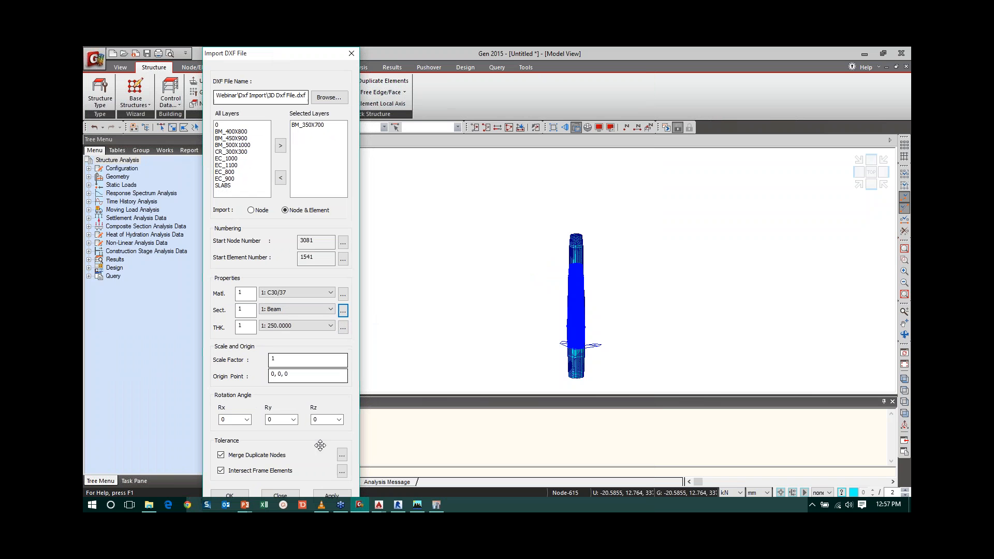
click(322, 497)
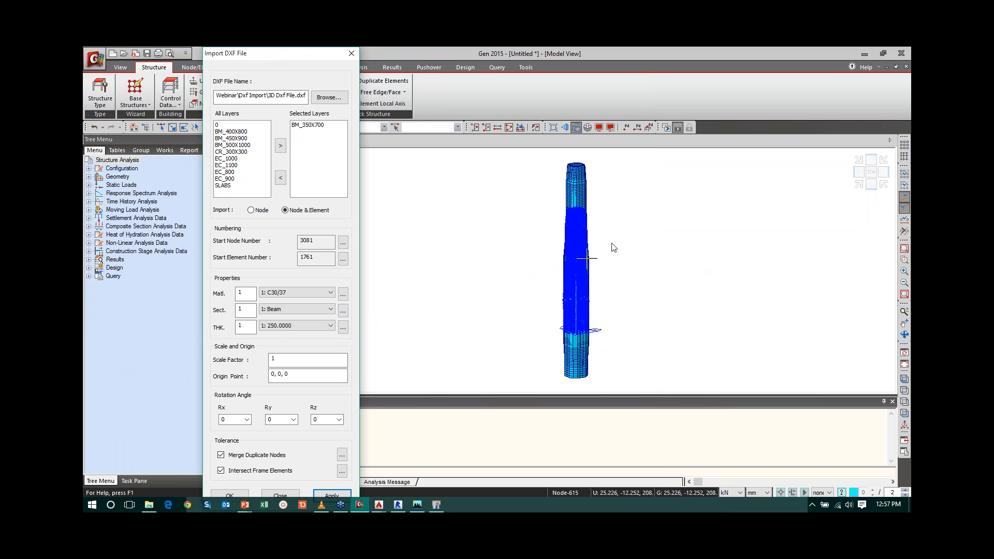
click(239, 131)
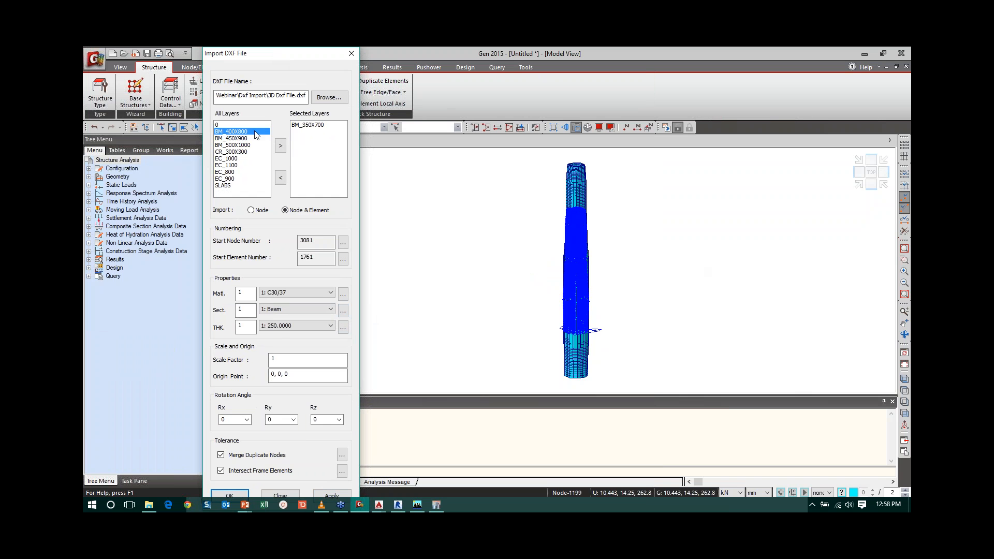
click(282, 177)
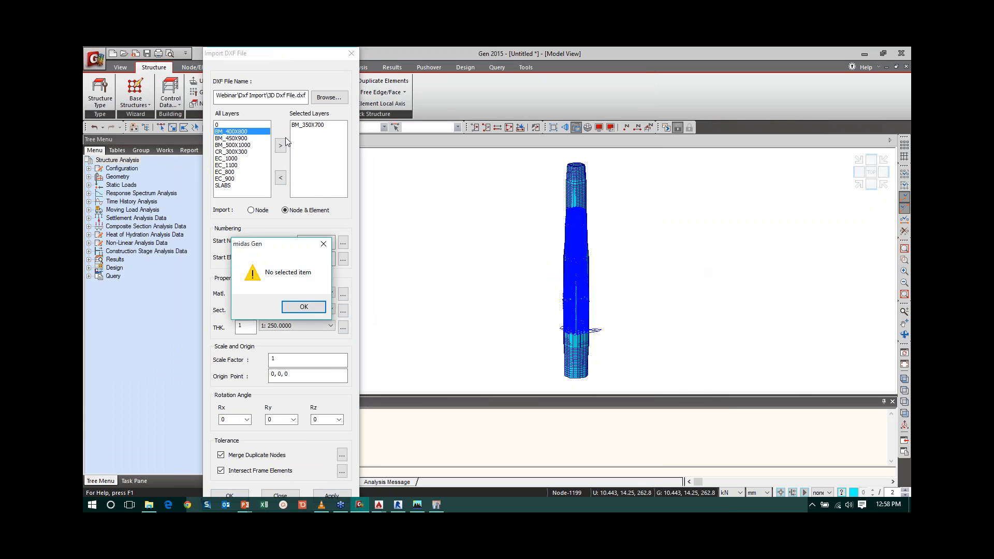
click(300, 308)
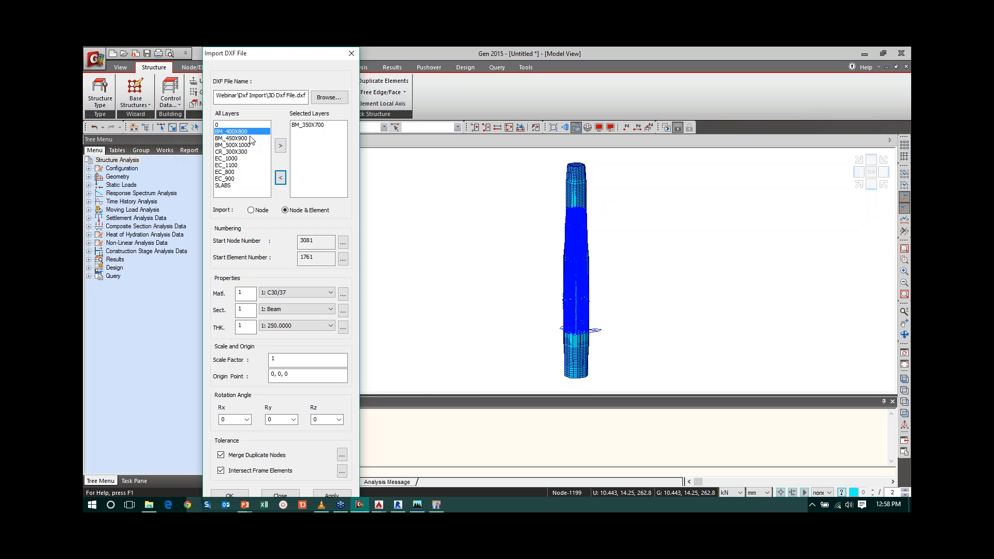
click(310, 125)
click(280, 178)
click(352, 55)
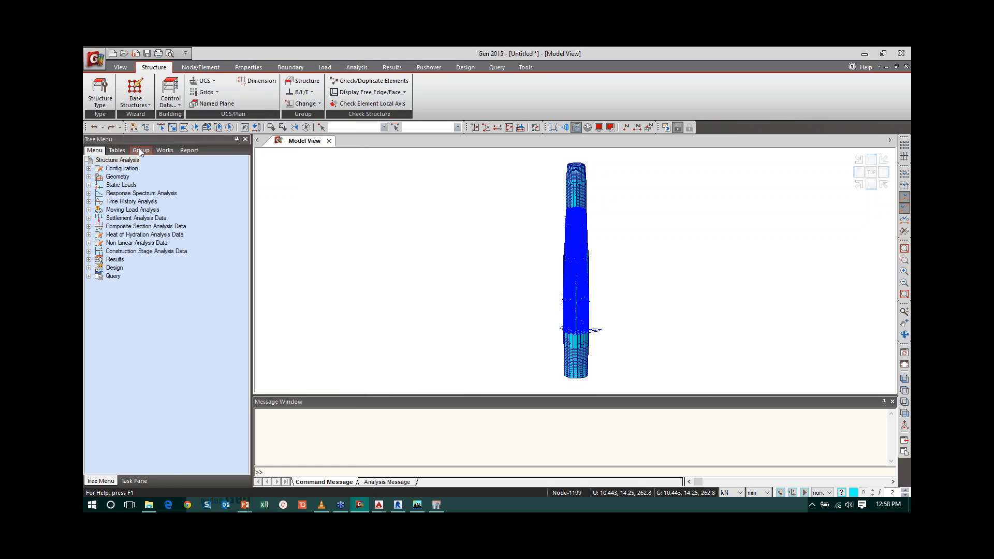
Select all nodes and elements of the imported slabs and delete them from the model.
click(161, 151)
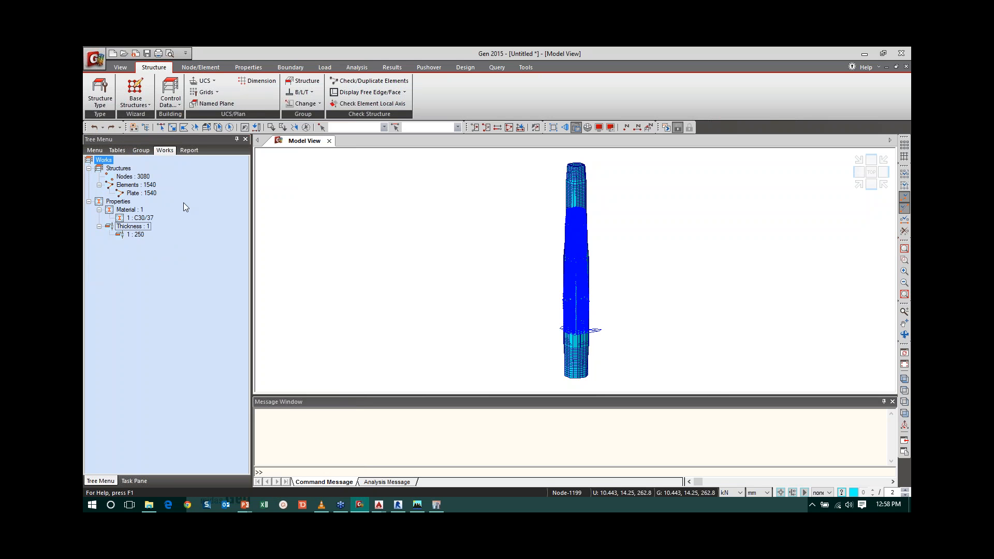
click(230, 127)
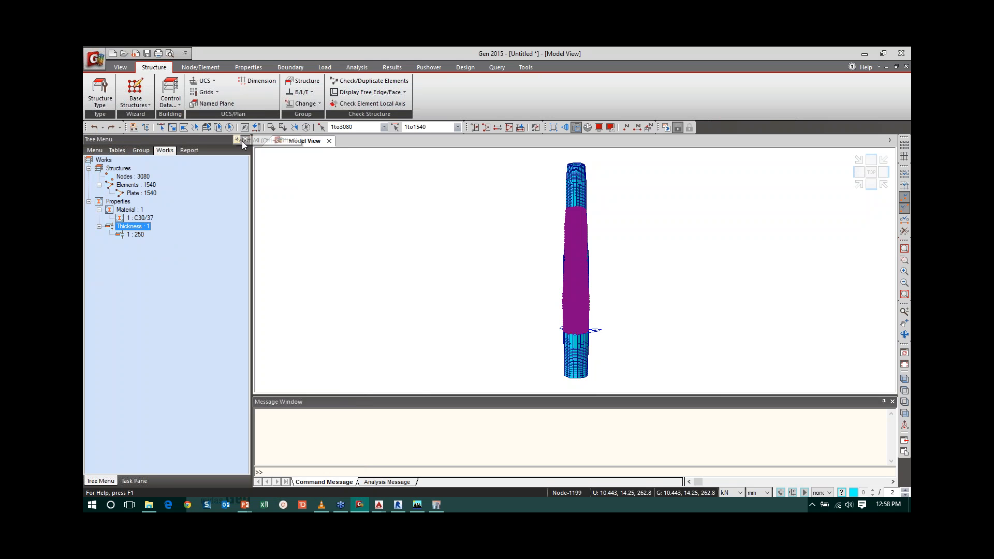
key(Delete)
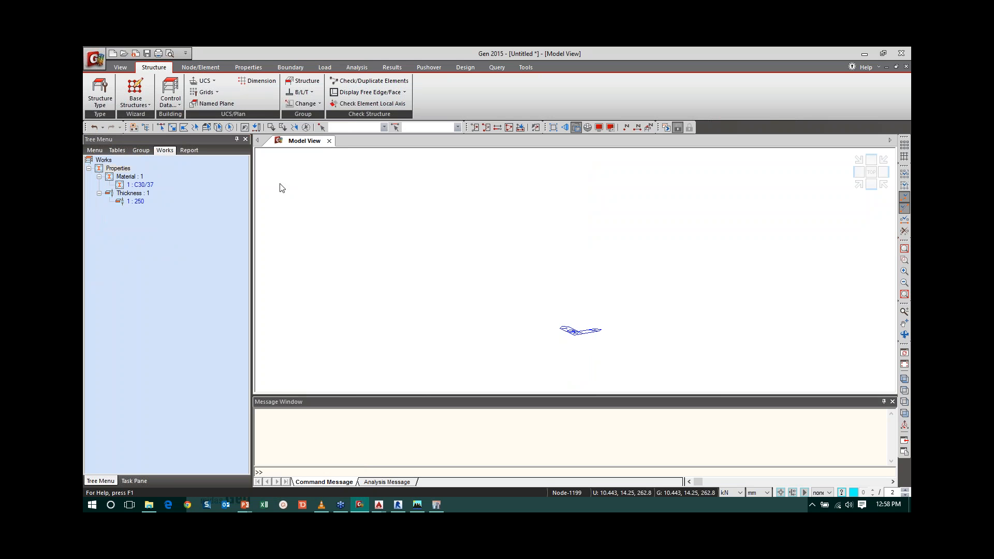
Start a new AutoCAD DXF import of the 3D Dxf File and select every layer except 0 for import.
click(120, 67)
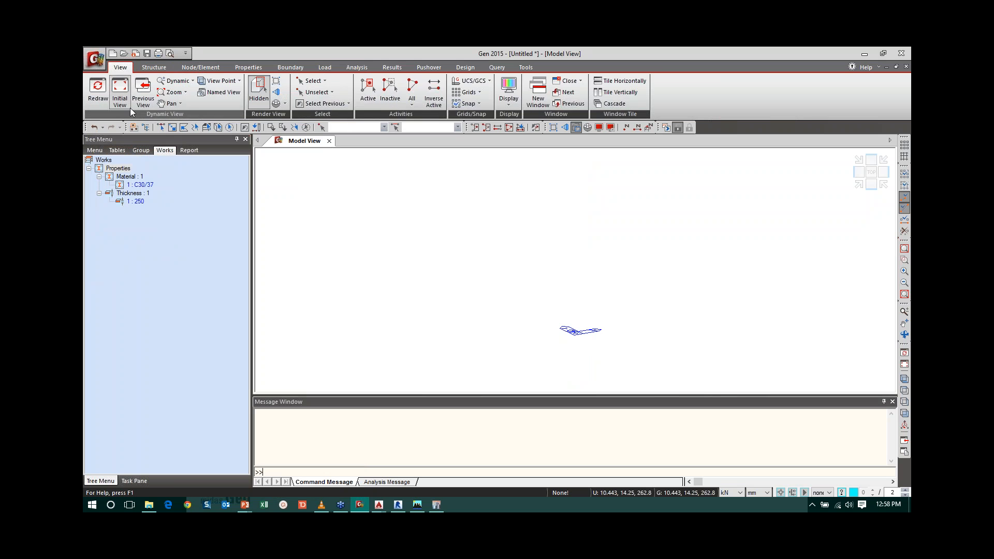
click(154, 68)
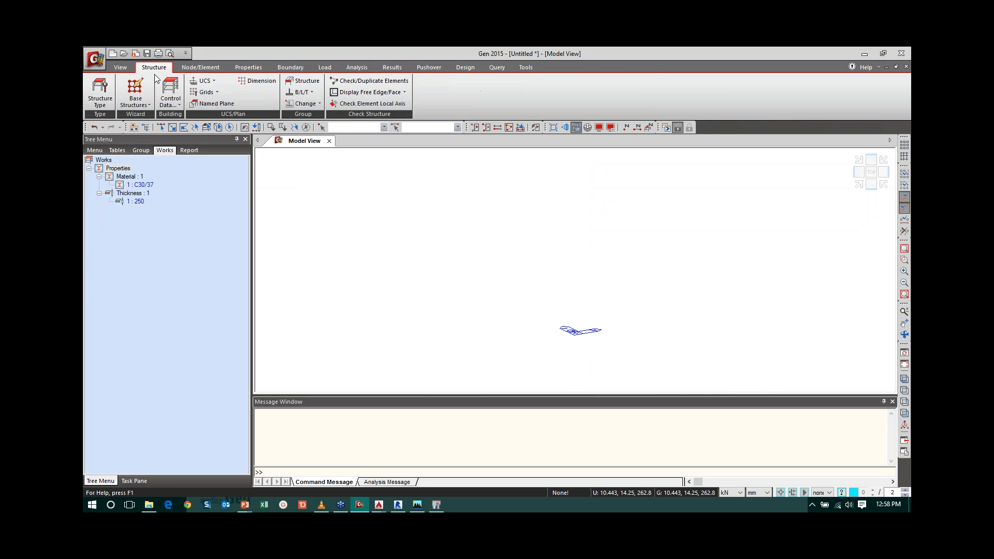
click(96, 56)
mouse_move(136, 163)
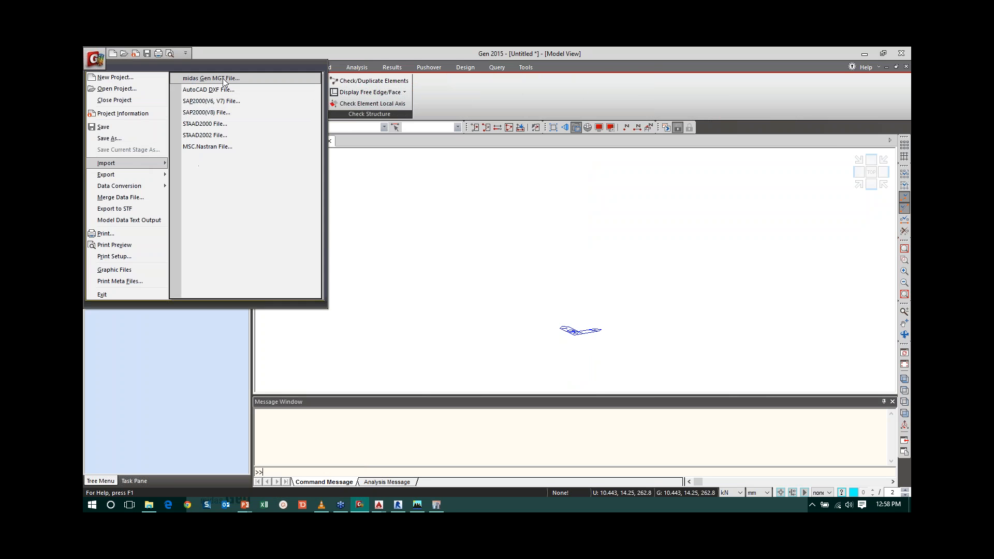
click(208, 89)
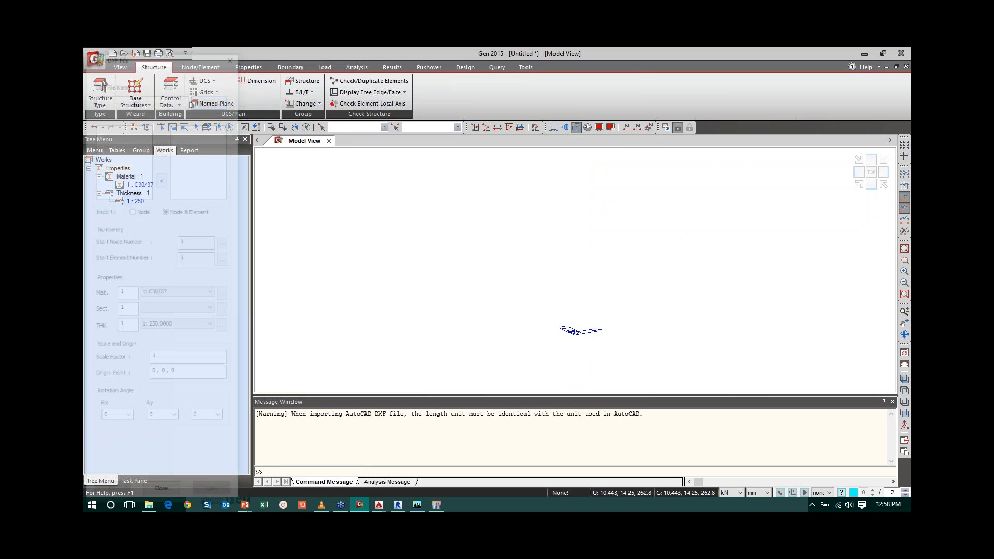
click(210, 97)
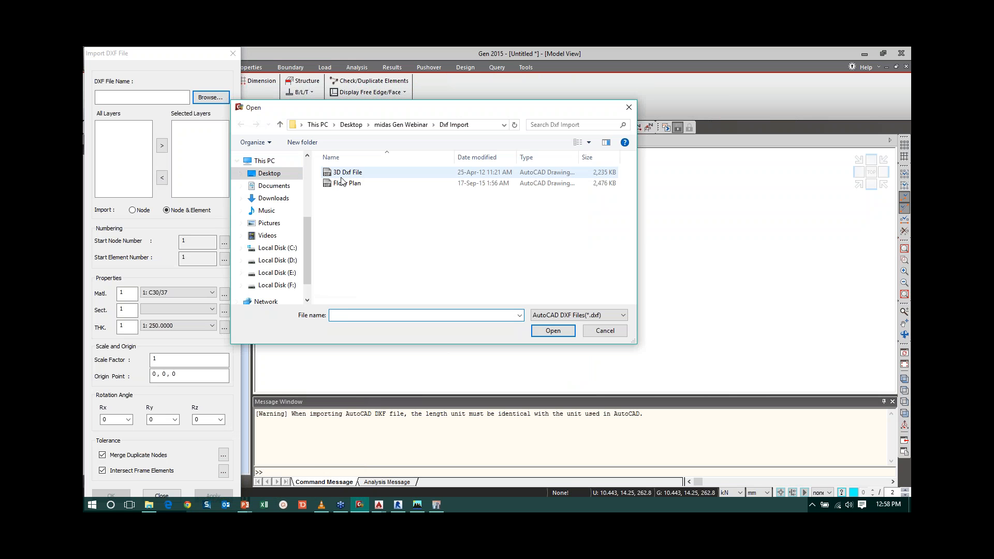
click(343, 173)
click(556, 328)
drag(103, 131, 105, 203)
click(161, 146)
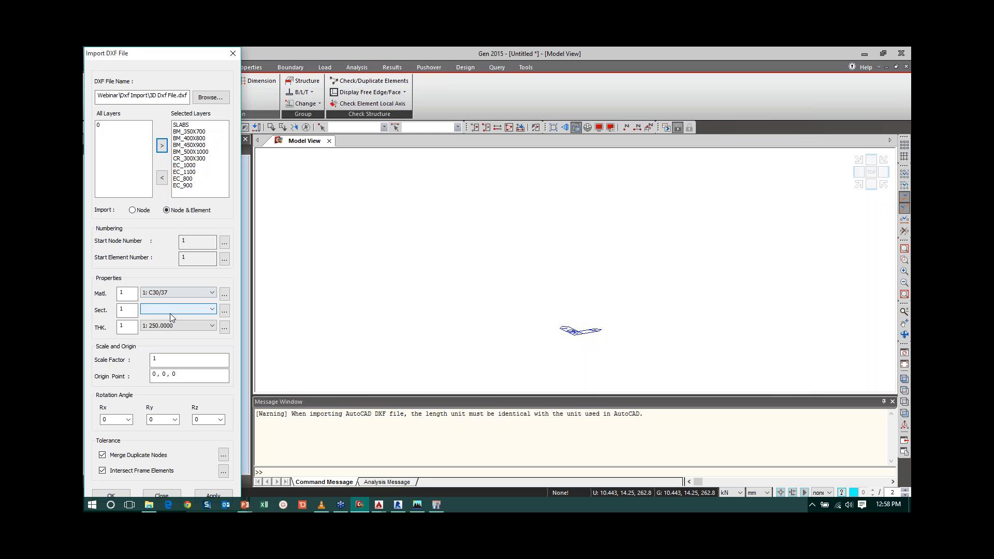
Add a user-defined Solid Rectangle section named 350X750 for the DXF import.
click(224, 310)
click(330, 96)
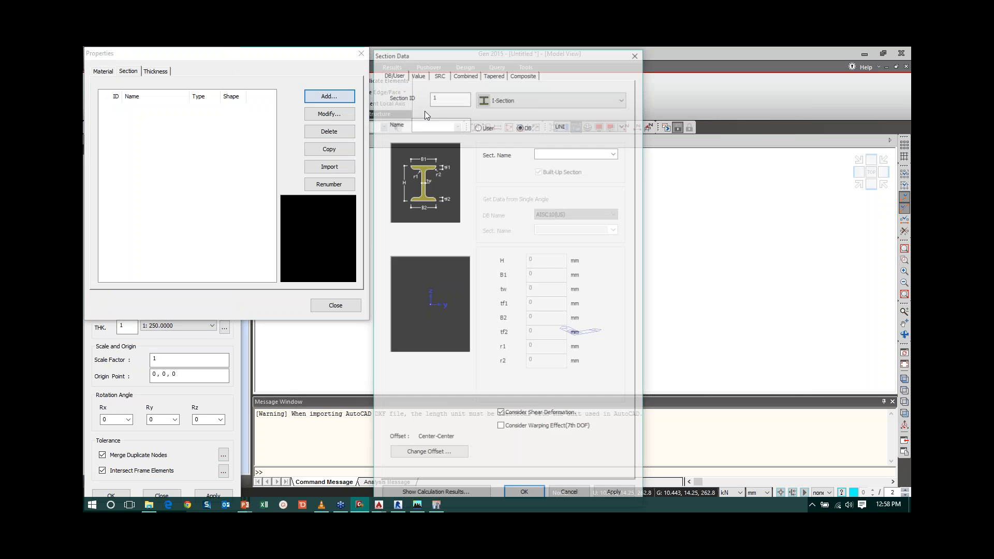
click(500, 103)
click(516, 228)
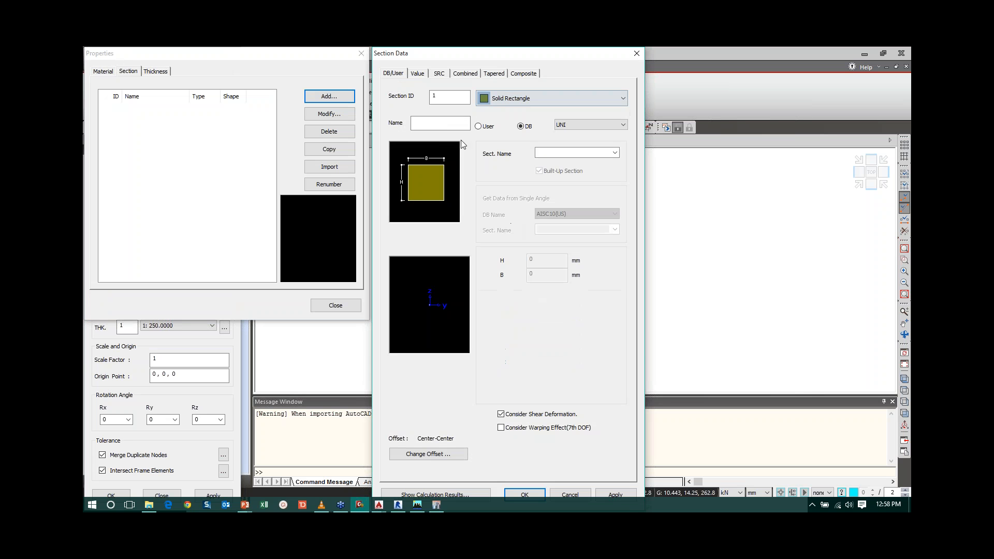
click(440, 123)
text(Bea)
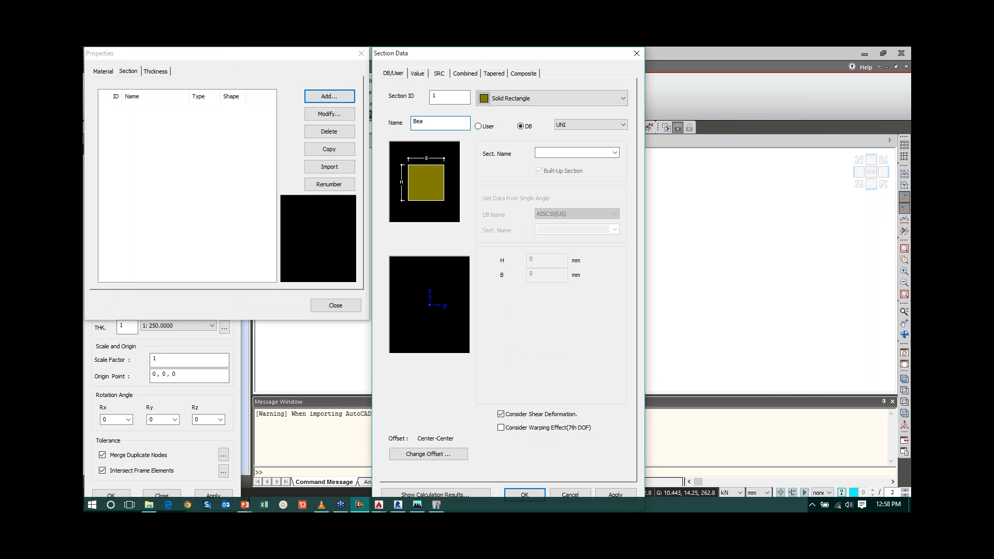
key(BackSpace)
key(BackSpace)
key(BackSpace)
text(350X750)
click(479, 126)
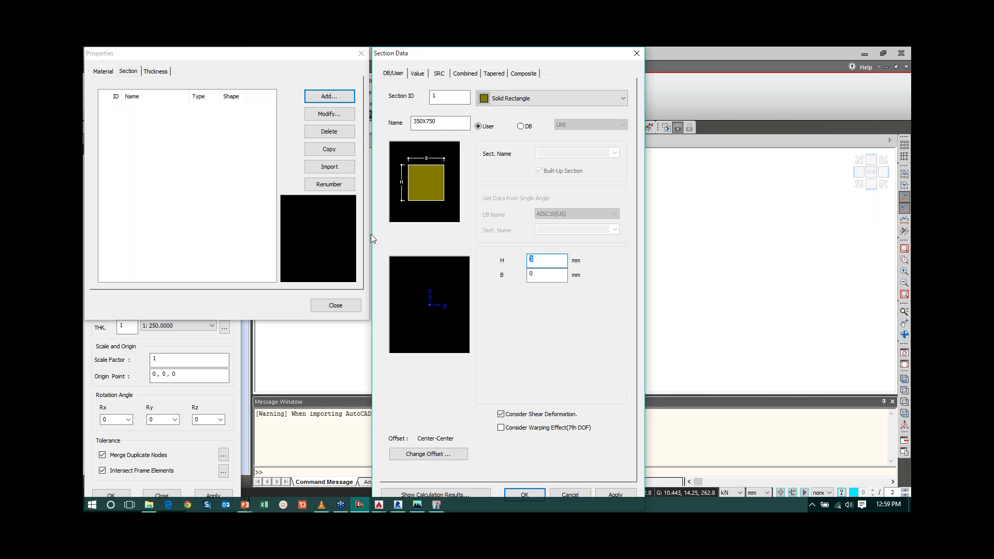
Set the 350X750 section to H 0.75 mm and B 0.35 mm and run the import of the selected DXF layers.
text(0.75)
key(Tab)
text(0.35)
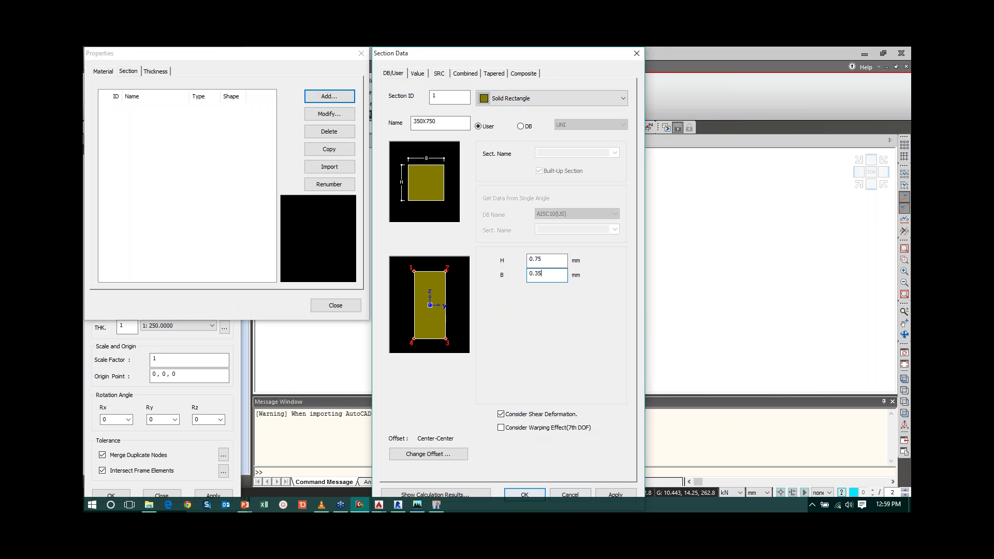
key(Return)
click(336, 304)
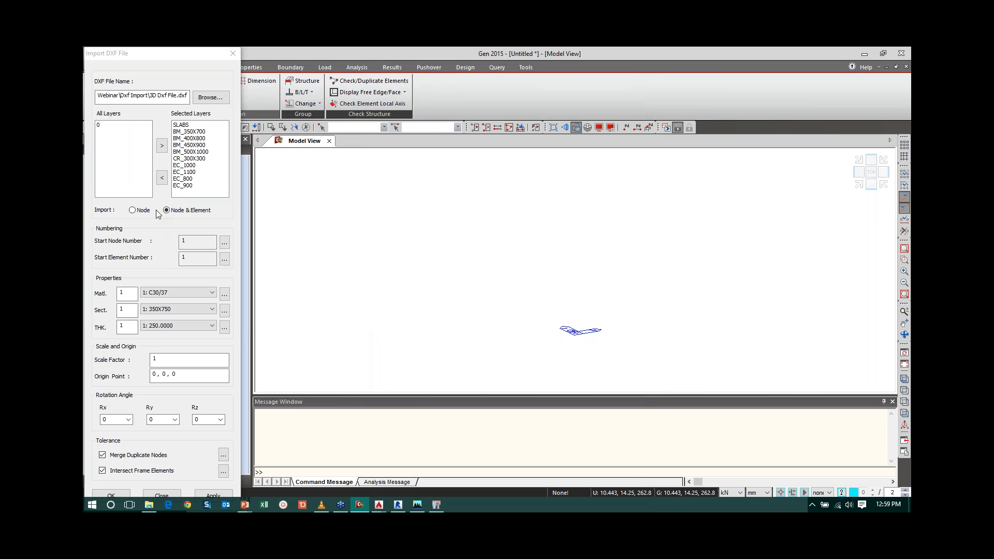
click(111, 495)
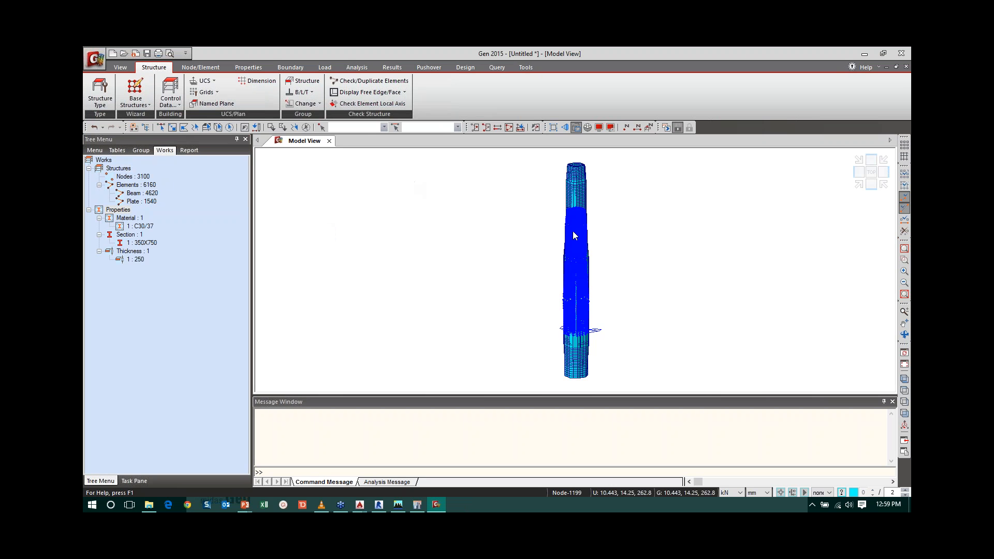
Set the in-plane and out-of-plane value of thickness 1 to 0.25 mm.
right_click(136, 258)
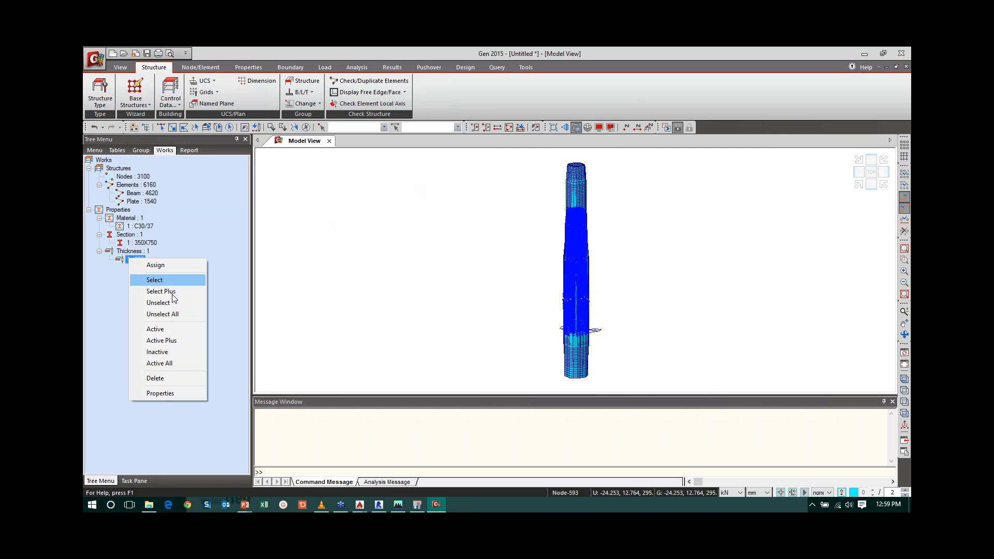
click(172, 393)
double_click(509, 154)
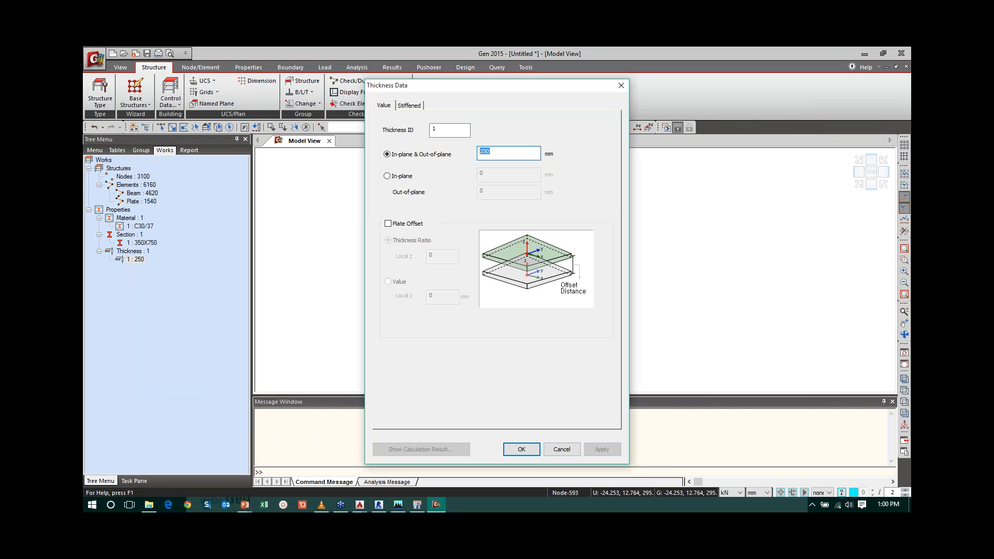
text(0.25)
click(522, 449)
Show Tree Menu 2 beside the model and display the structure groups in it.
click(904, 260)
drag(542, 197, 625, 255)
drag(623, 318, 623, 318)
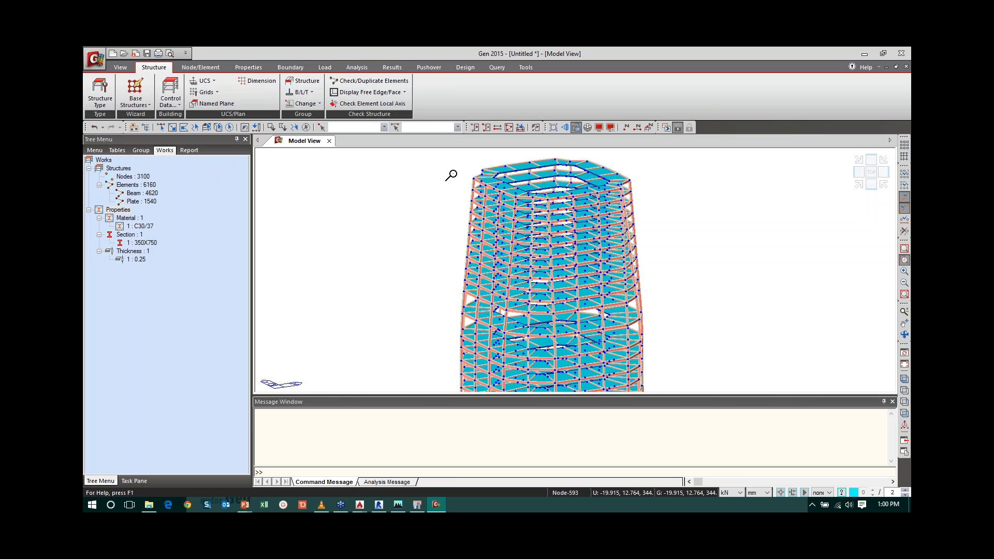
drag(450, 166, 715, 344)
drag(412, 177, 506, 229)
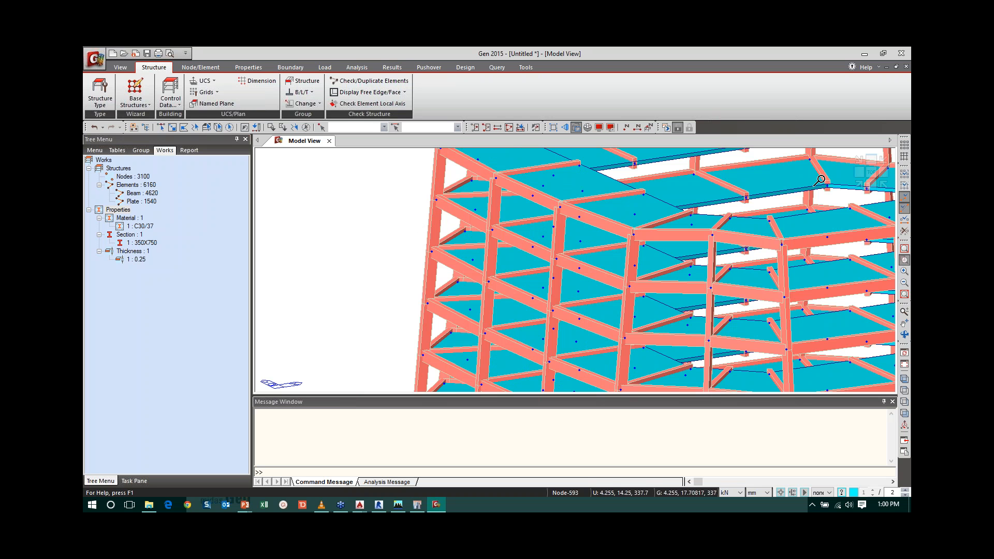
right_click(775, 127)
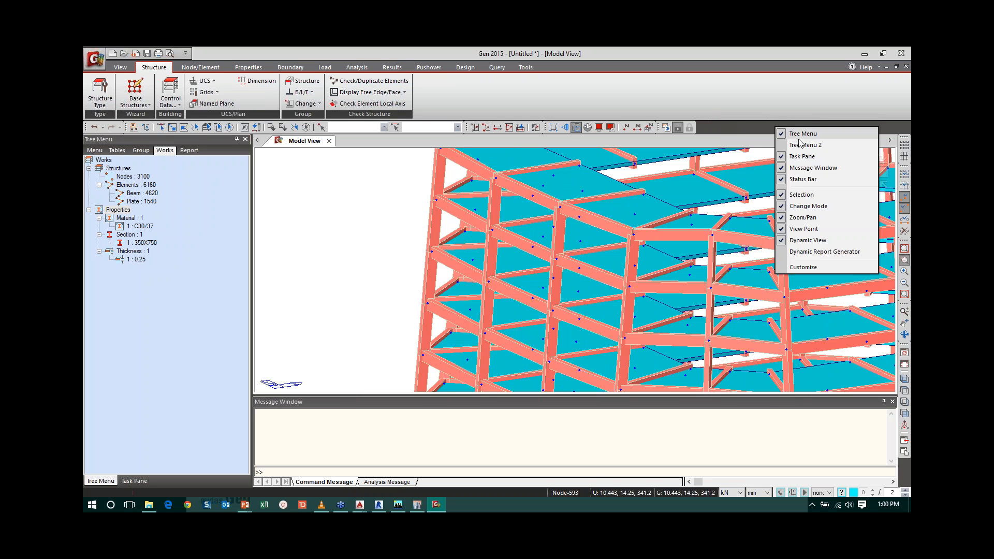
click(802, 145)
click(827, 150)
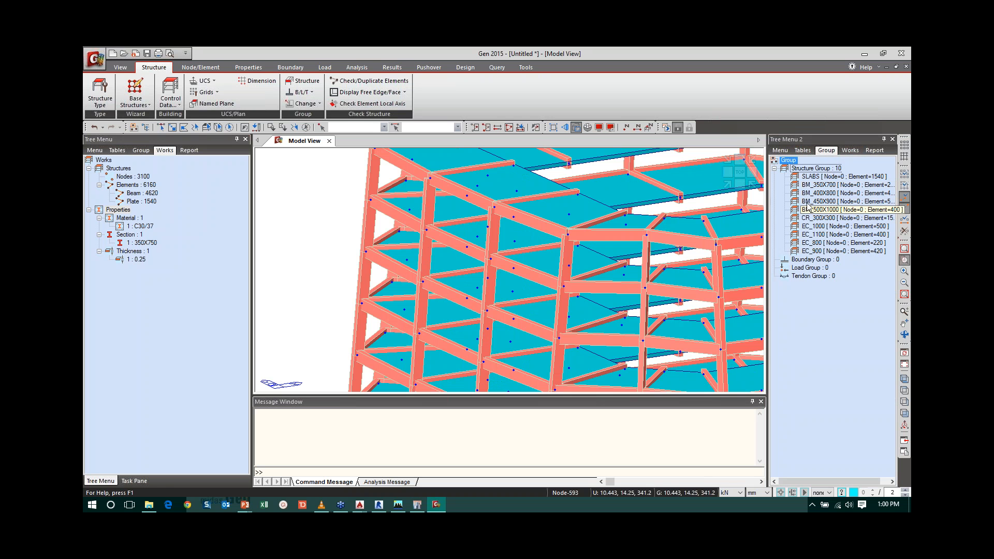
Start a new user-defined section with ID 2 and name it EC1000.
click(129, 235)
right_click(130, 237)
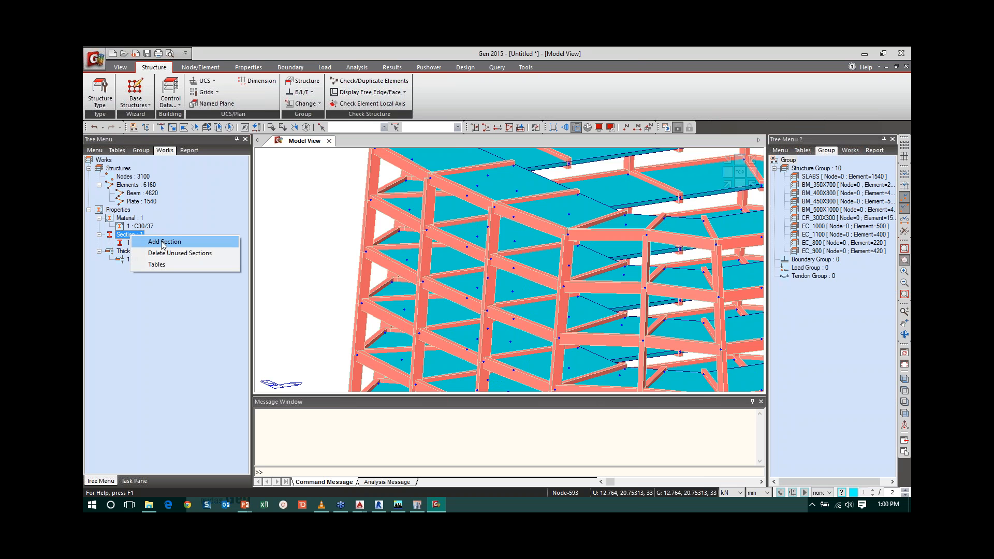
click(158, 241)
click(488, 103)
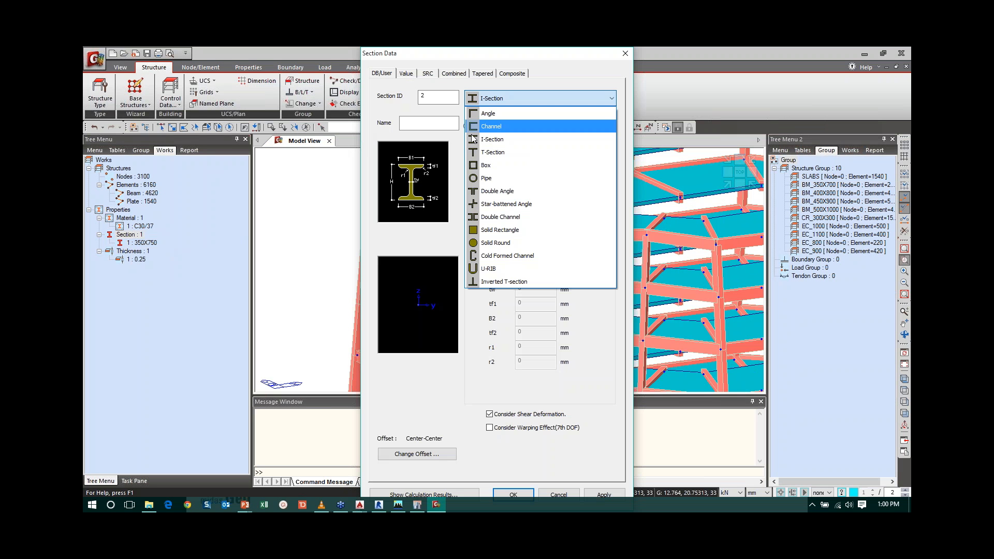
click(492, 229)
click(429, 123)
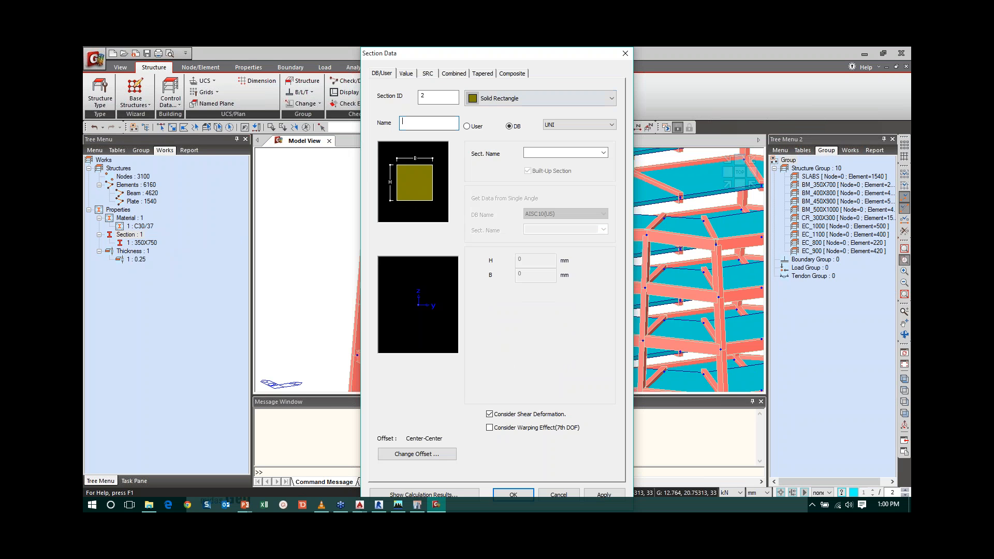
text(EC1000)
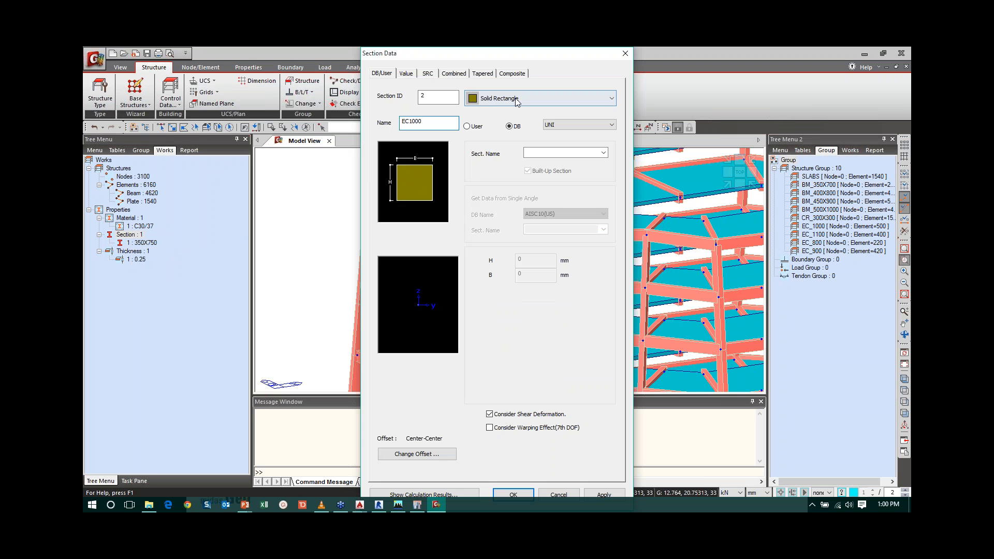
click(477, 126)
Make EC1000 a Solid Round section with diameter D 1 mm and add it to the model.
click(515, 99)
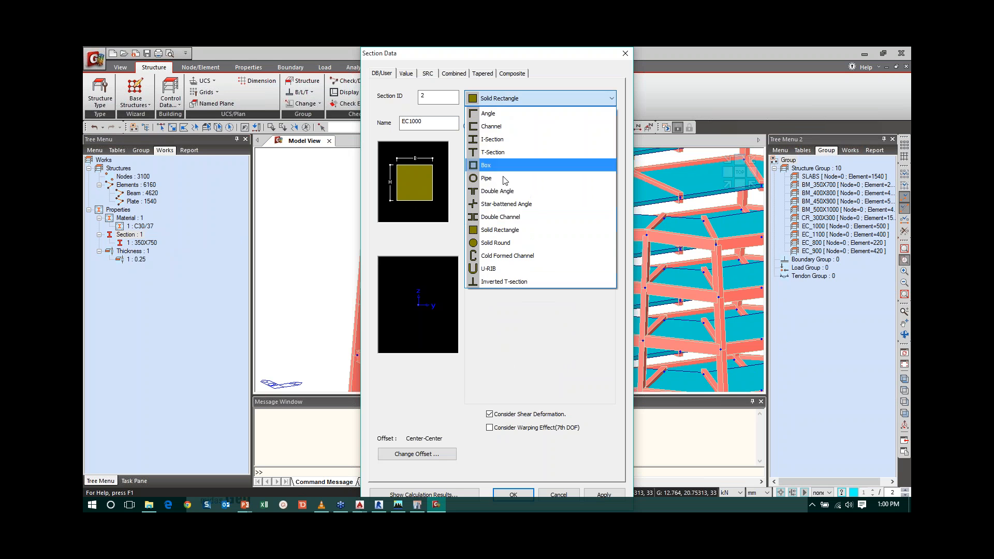
click(520, 243)
double_click(521, 256)
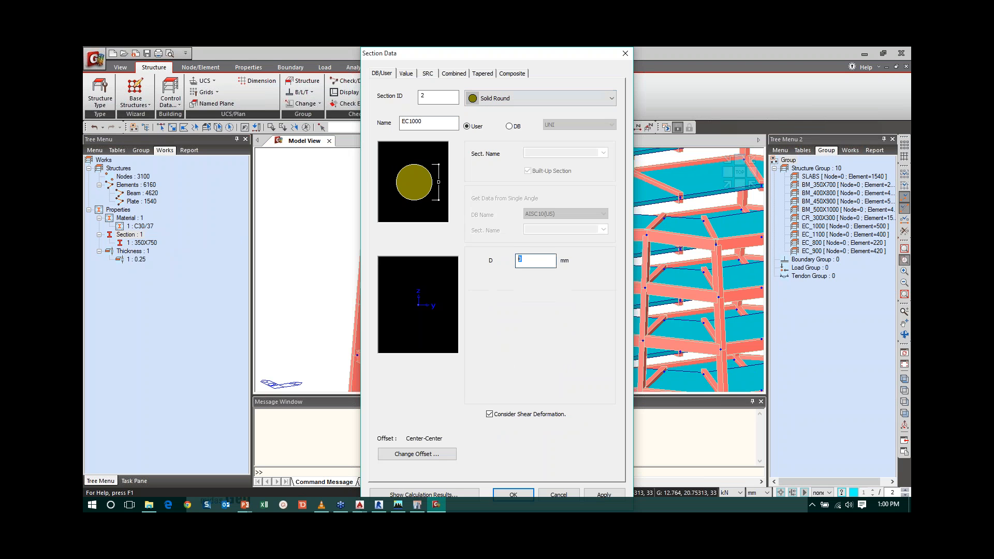
text(0.1)
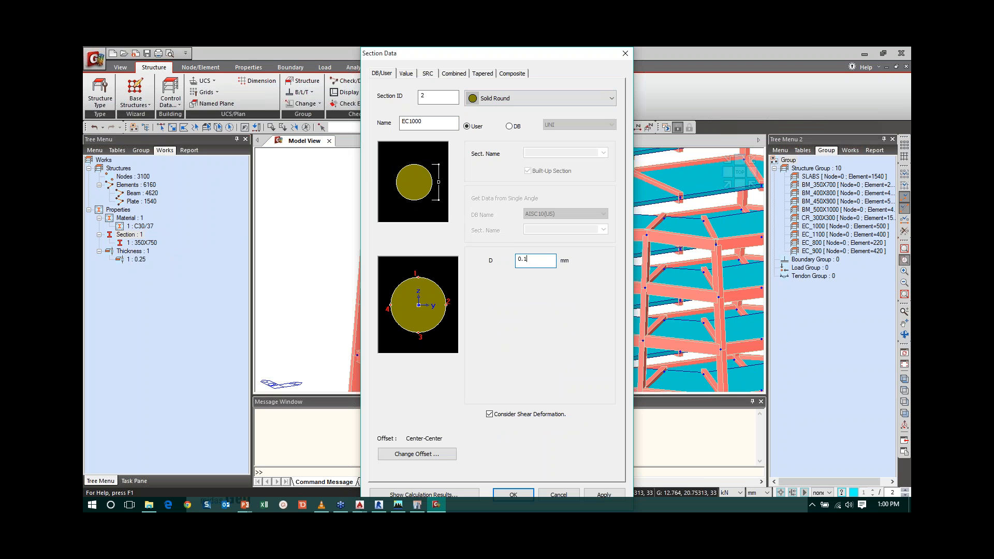
key(BackSpace)
key(BackSpace)
key(BackSpace)
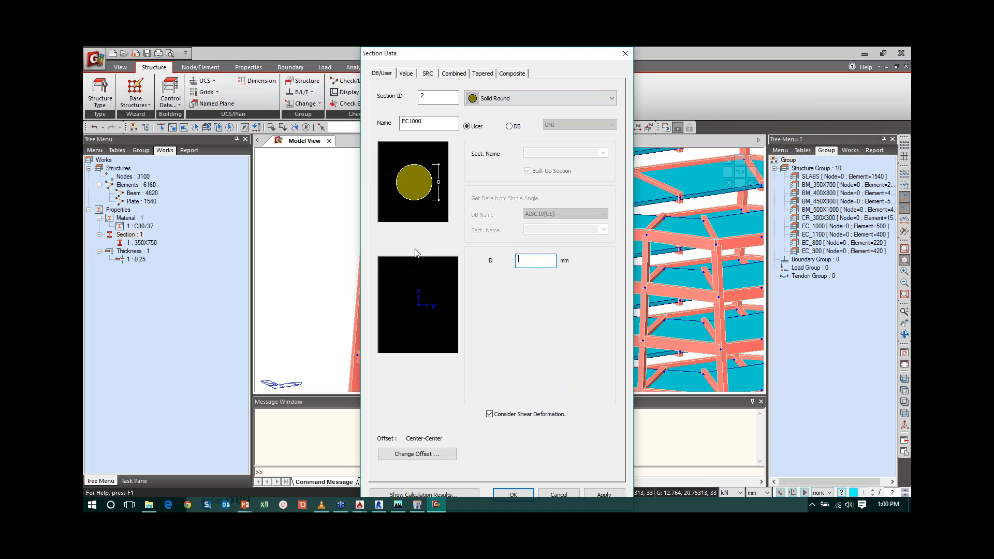
text(1)
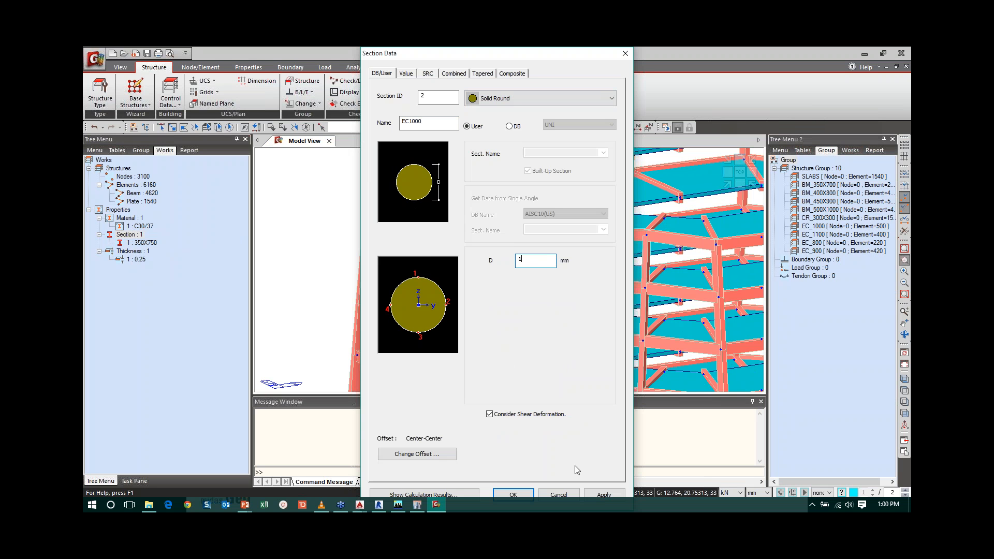
click(600, 494)
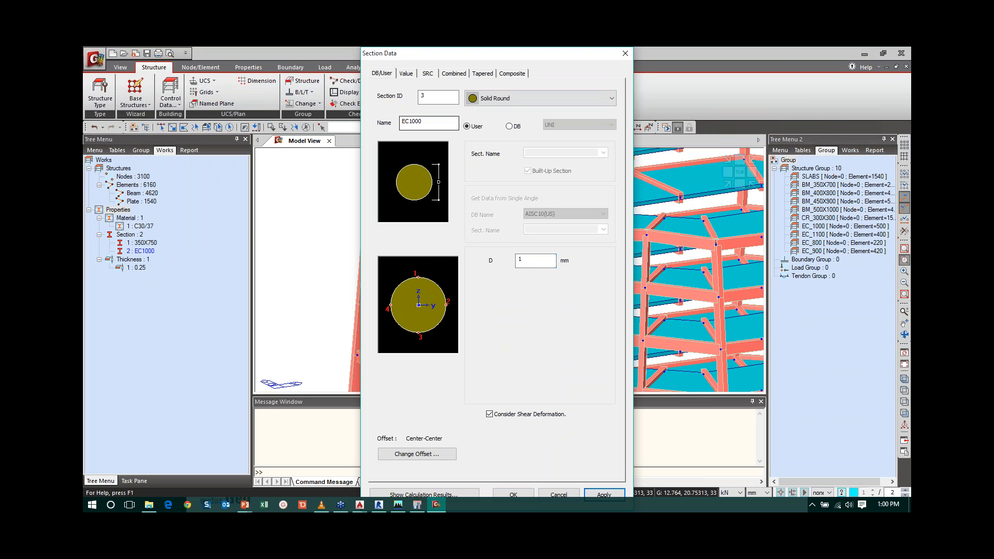
Add a Solid Round section named EC1100 with diameter D 1.1 mm.
double_click(433, 126)
text(EC11)
click(534, 263)
text(1.1)
click(603, 493)
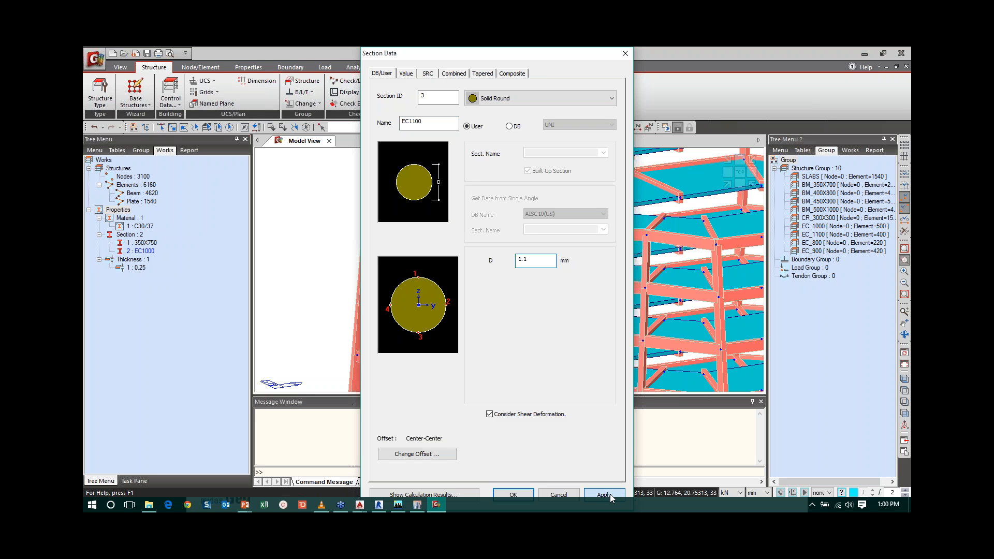
Add a Solid Round section named EC800 with diameter D 0.8 mm and finish the section definition.
double_click(435, 121)
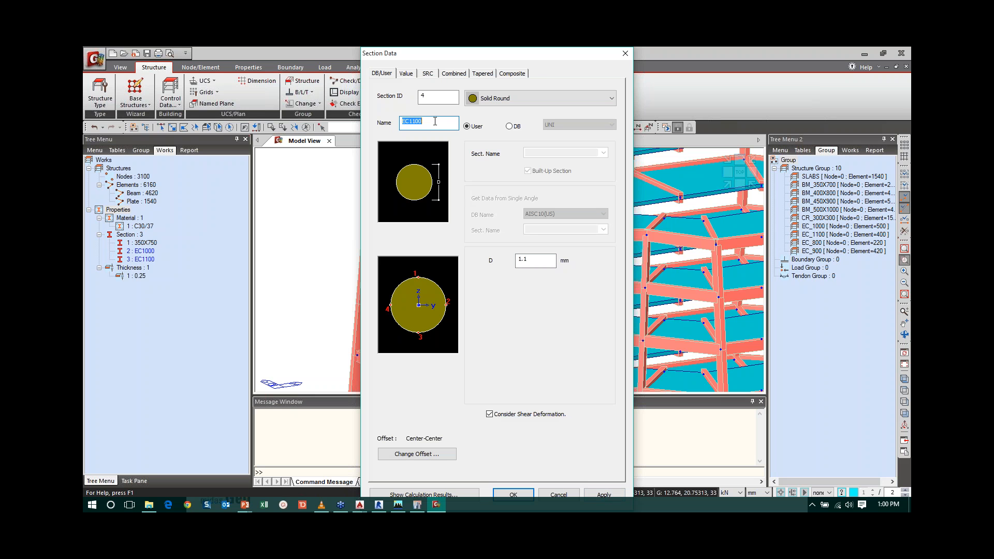
click(435, 121)
key(BackSpace)
key(BackSpace)
key(BackSpace)
key(BackSpace)
text(800)
double_click(539, 259)
text(0.8)
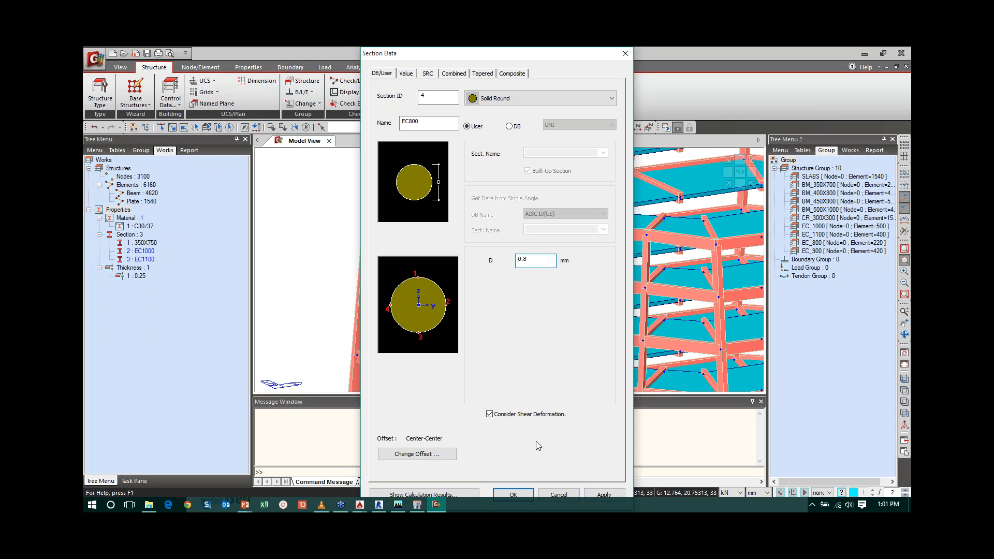
click(527, 494)
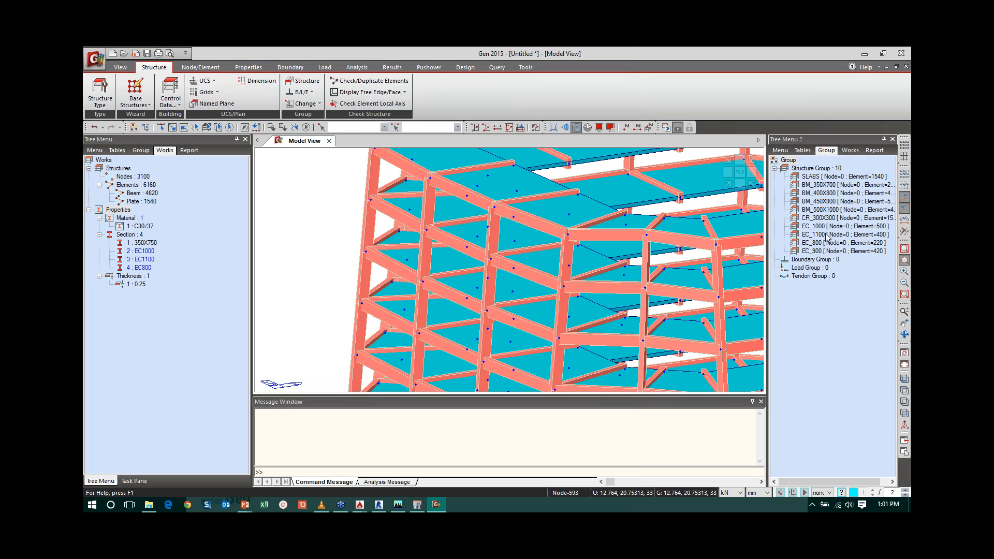
Assign section EC1000 to the elements of group EC_1100 and section EC1100 to the elements of group EC_1000.
double_click(826, 235)
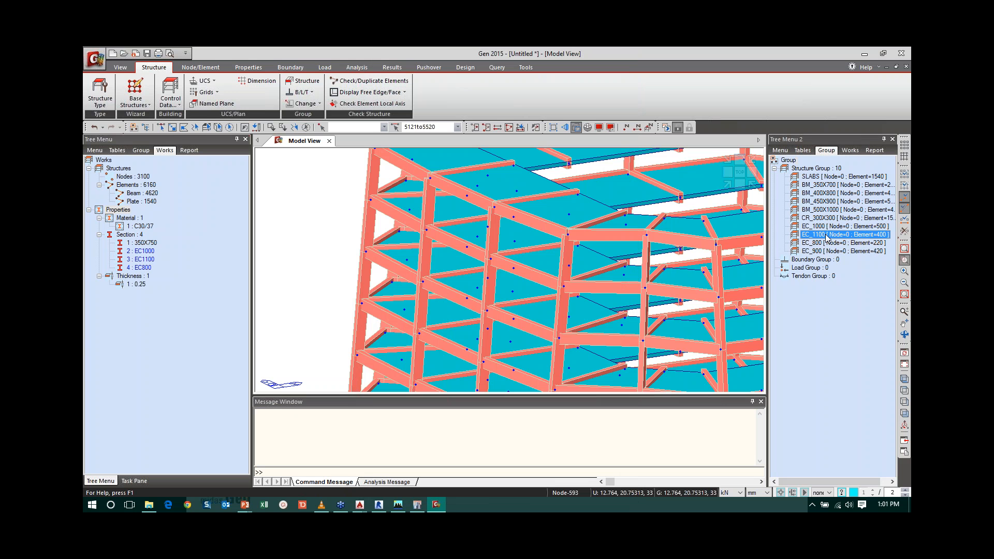
click(904, 378)
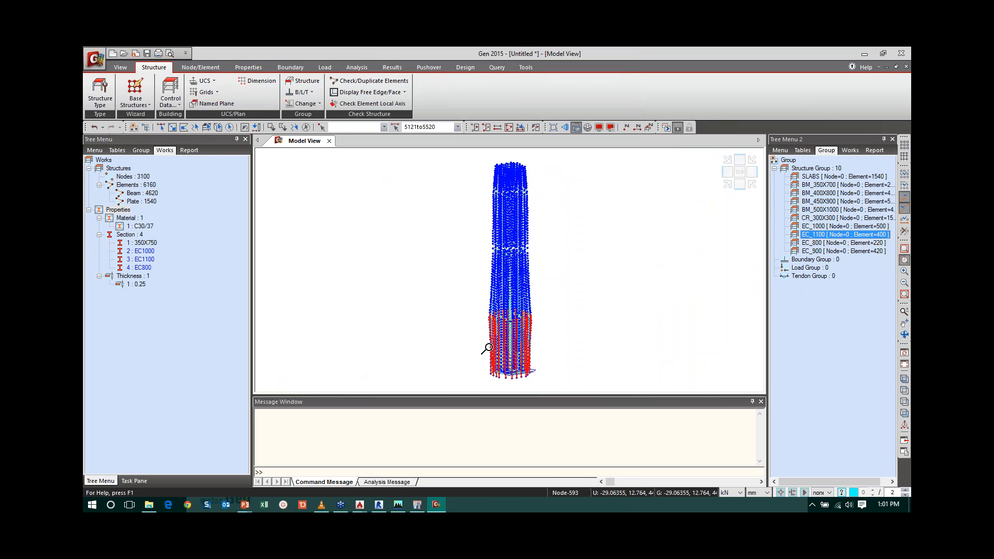
click(145, 251)
drag(145, 252, 446, 326)
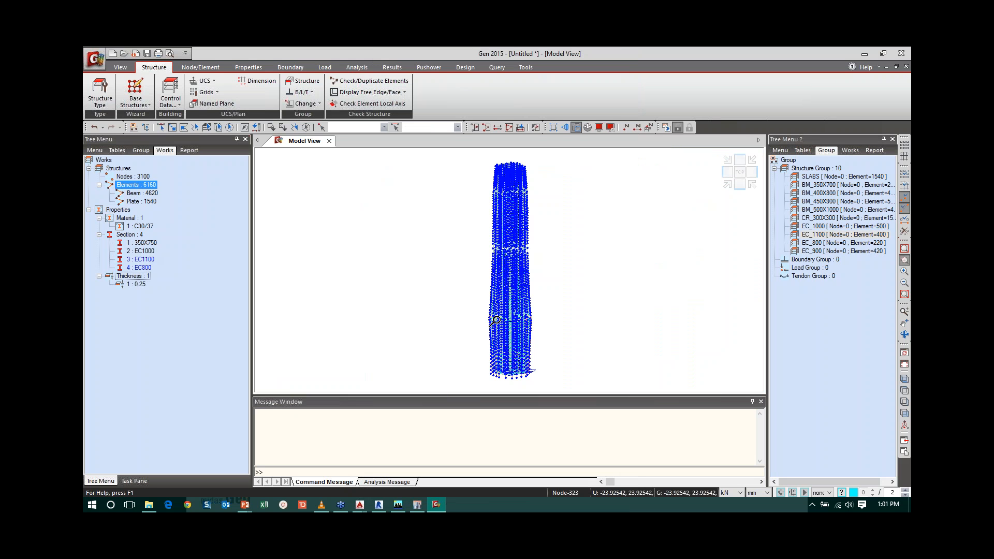
click(821, 226)
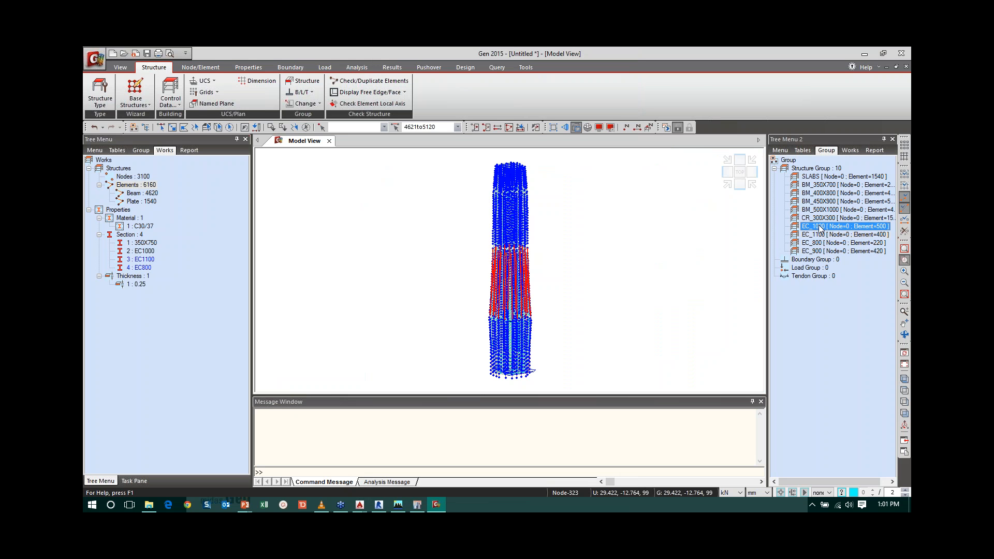
drag(145, 260, 362, 268)
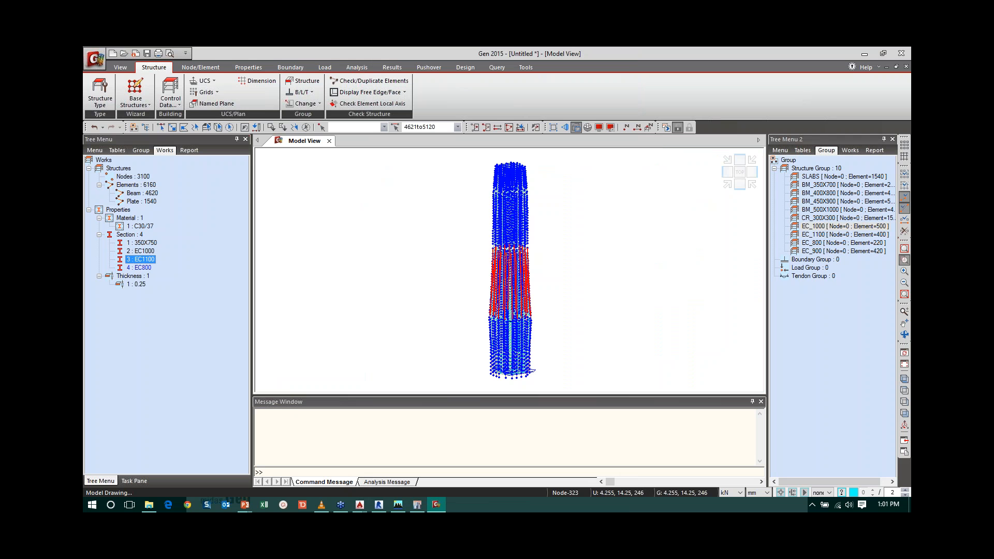
Select the elements of structure group EC_800 and assign section EC800 to them.
click(844, 243)
click(816, 243)
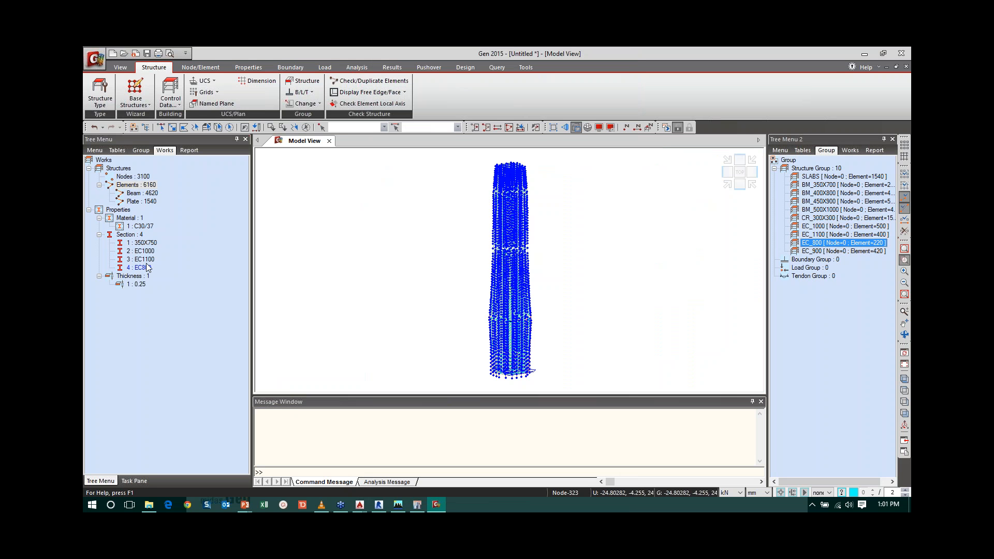
click(834, 251)
double_click(837, 244)
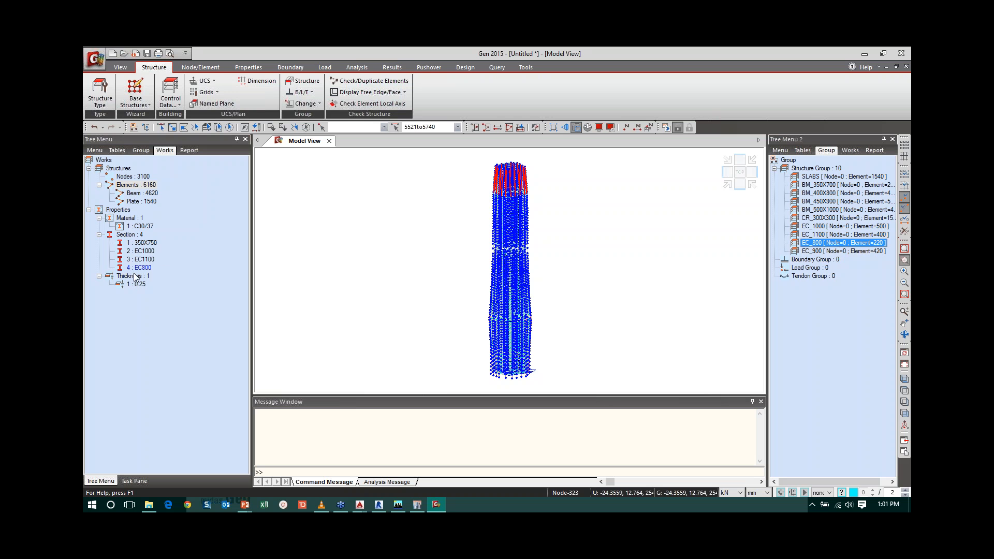
drag(139, 269, 350, 241)
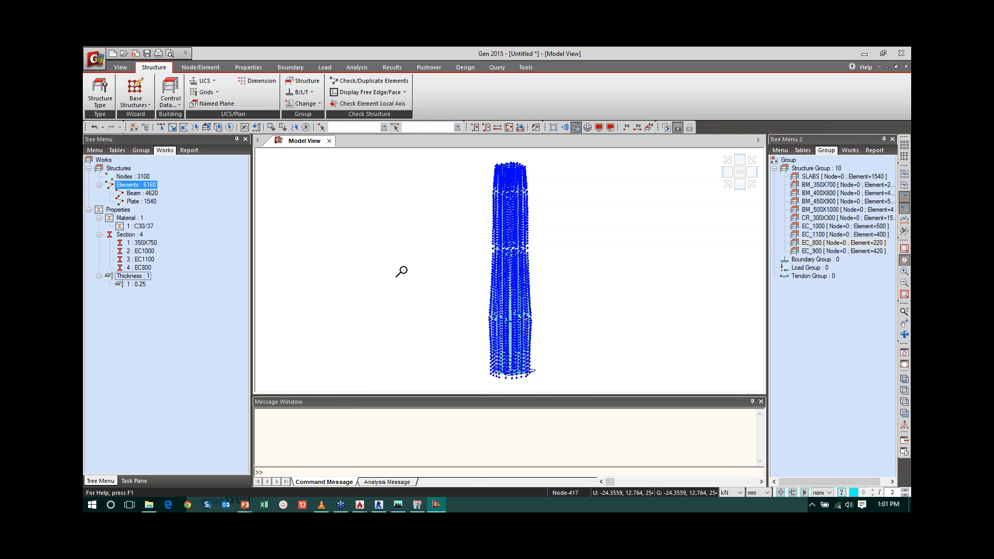
Open the import for AutoCAD DXF files and set the length unit to m.
mouse_move(357, 506)
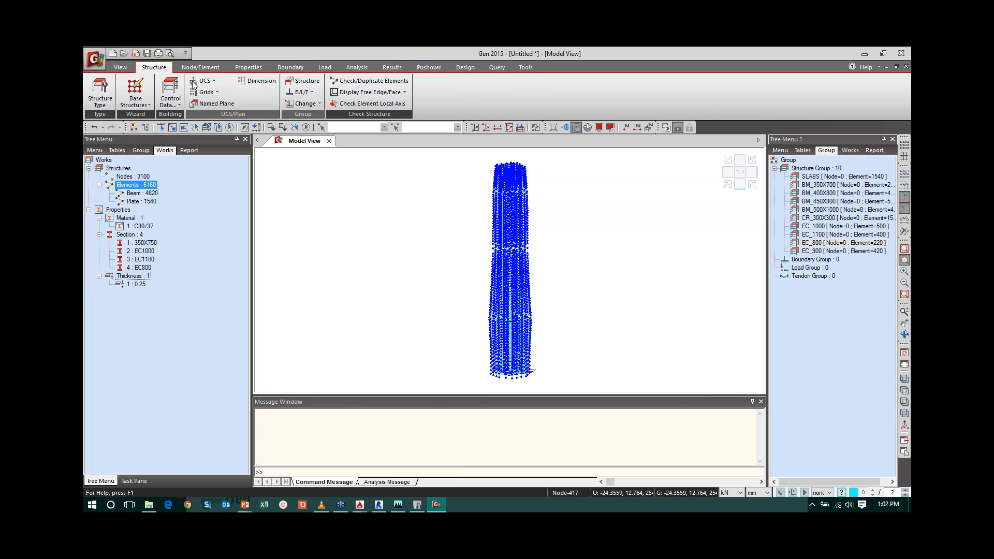
click(96, 59)
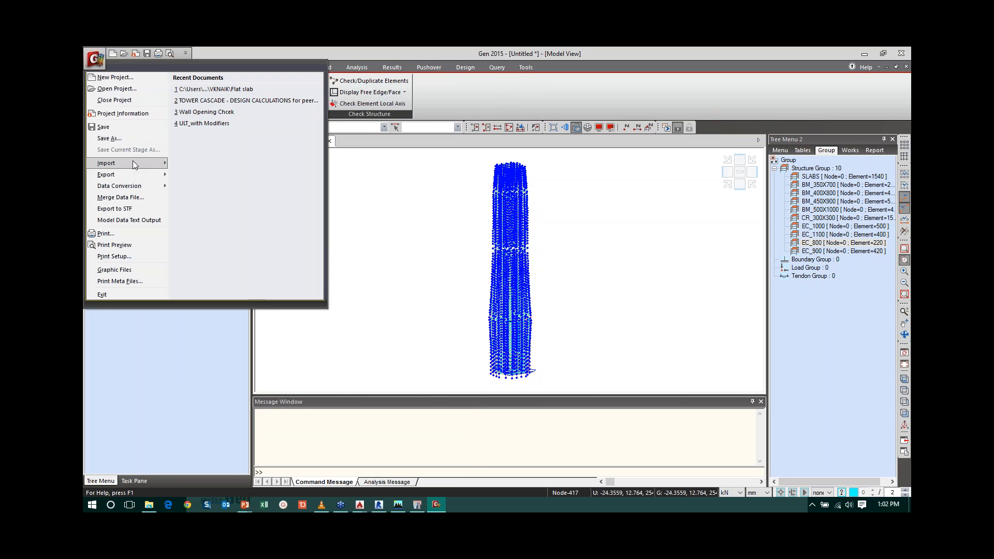
mouse_move(132, 163)
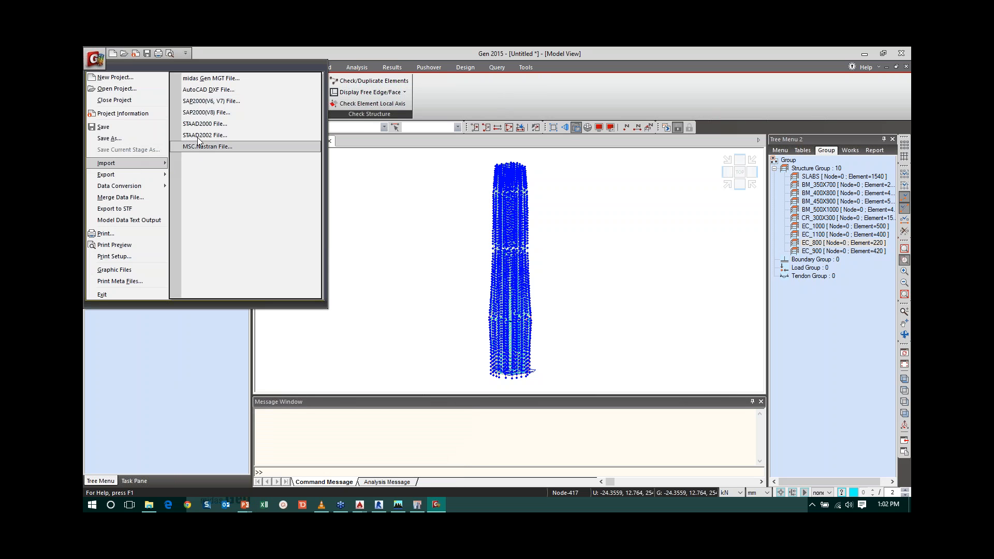
click(209, 91)
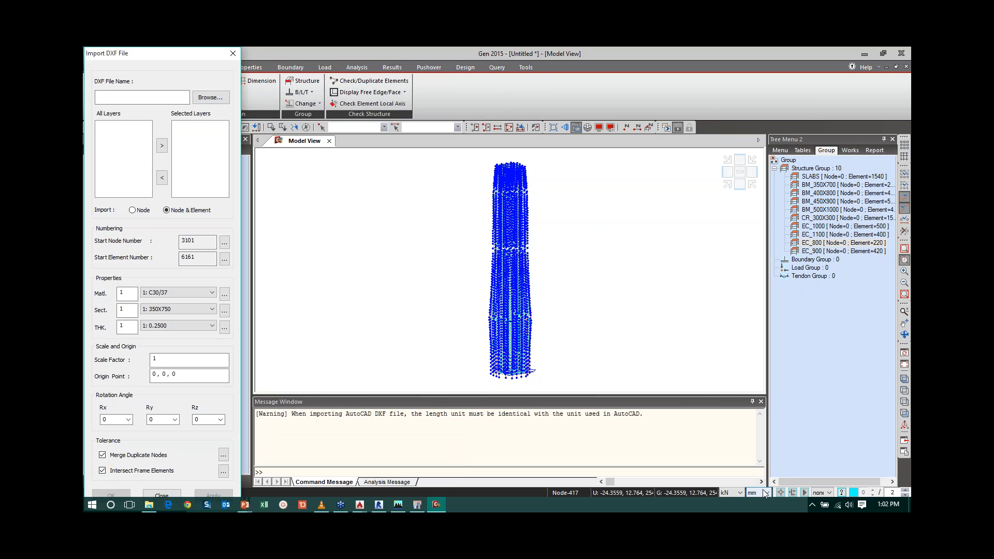
click(762, 490)
click(763, 476)
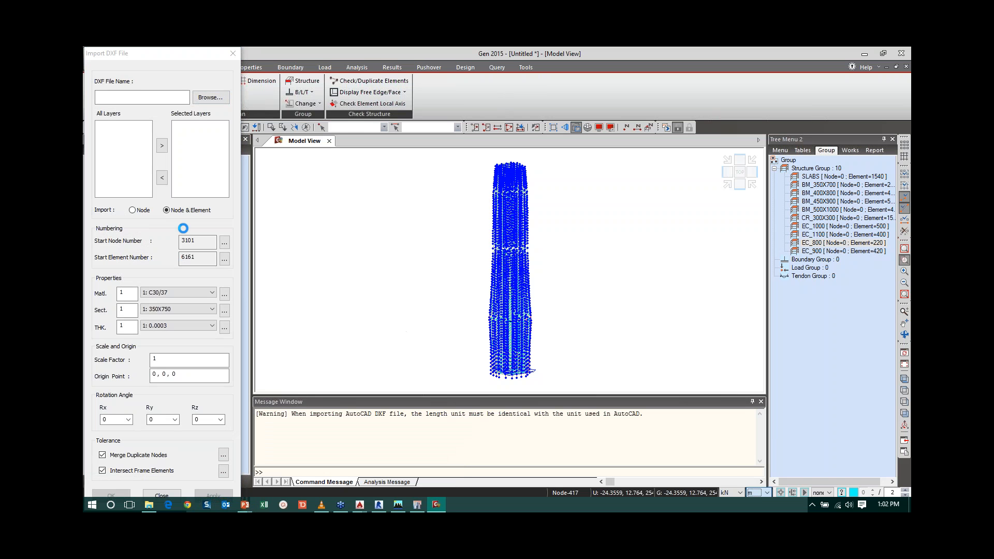
Set the origin point of the DXF import to 0, 0, 4.
drag(172, 374, 159, 372)
click(168, 374)
key(BackSpace)
text(4)
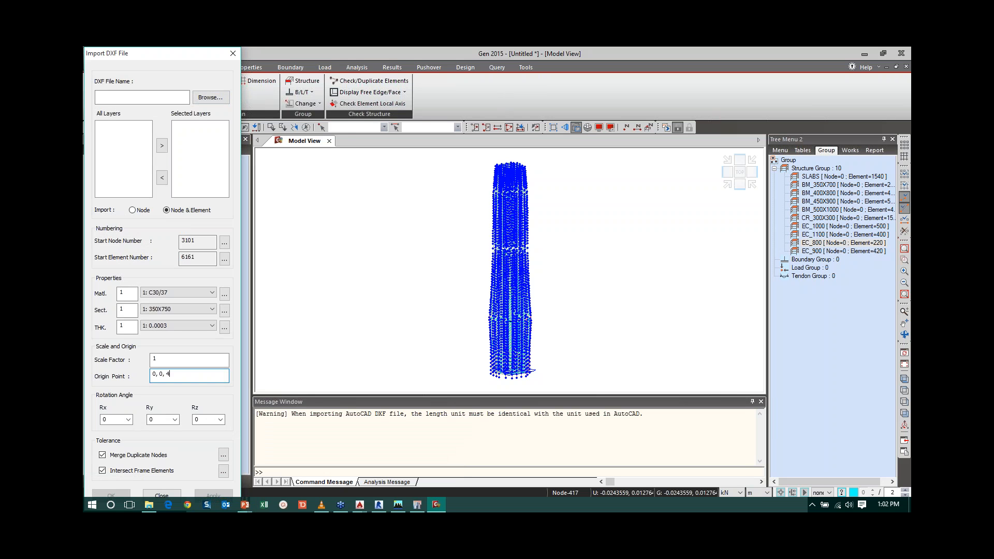
Switch the length unit to mm with the origin point at 0, 0, 4000, and return the unit to m.
click(766, 493)
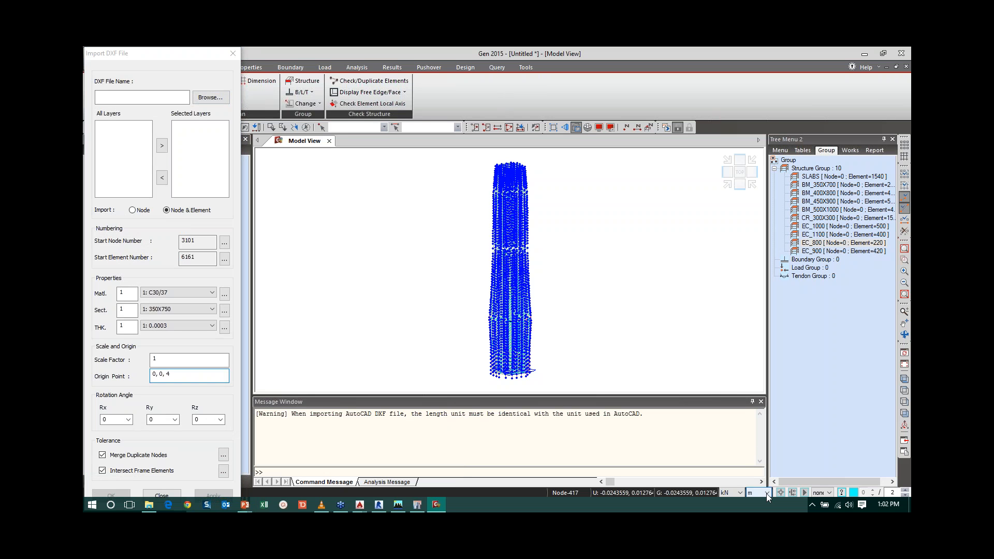
click(757, 455)
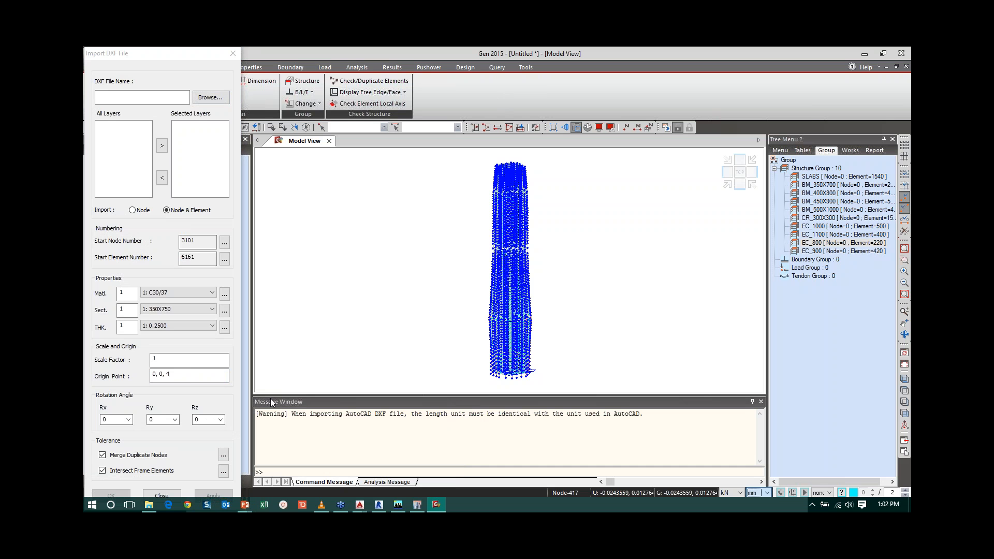
click(175, 376)
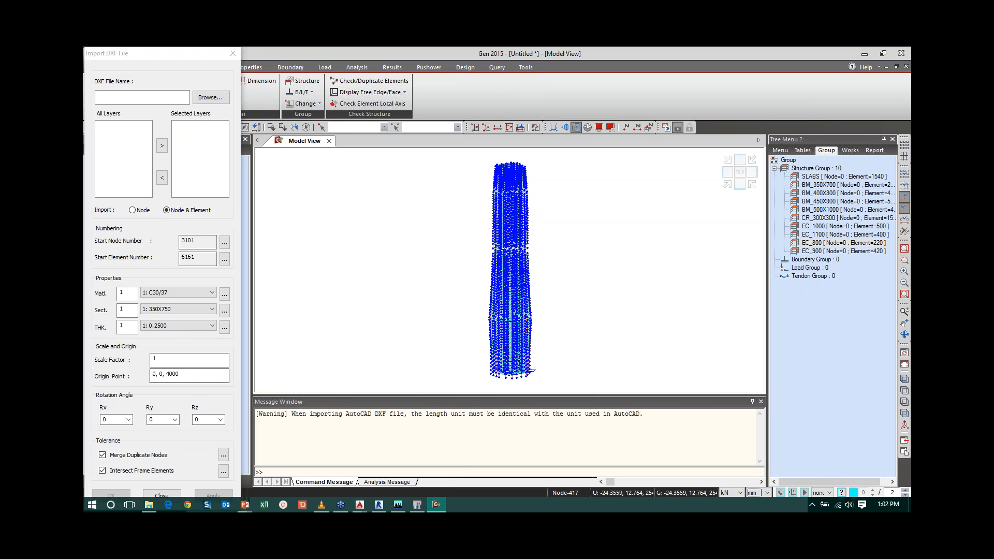
text(000)
click(758, 474)
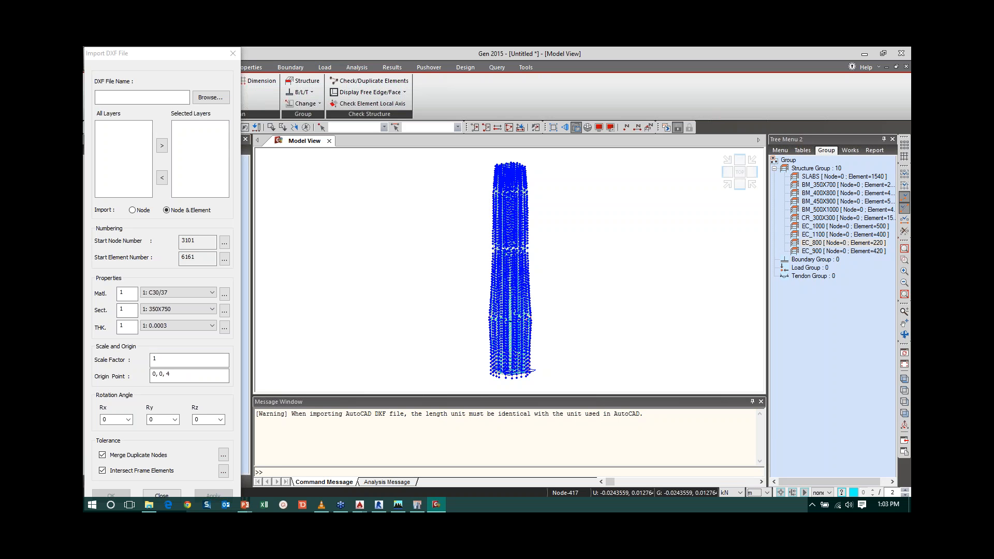
View the 3D Dxf File drawing in AutoCAD and check the Rx rotation angle options of the DXF import in midas Gen.
drag(165, 57, 197, 57)
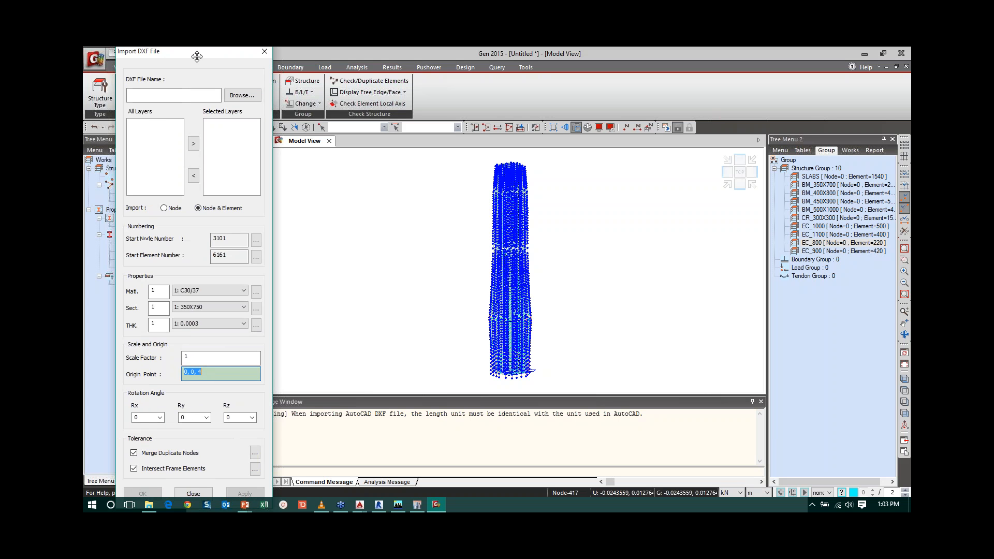
click(360, 505)
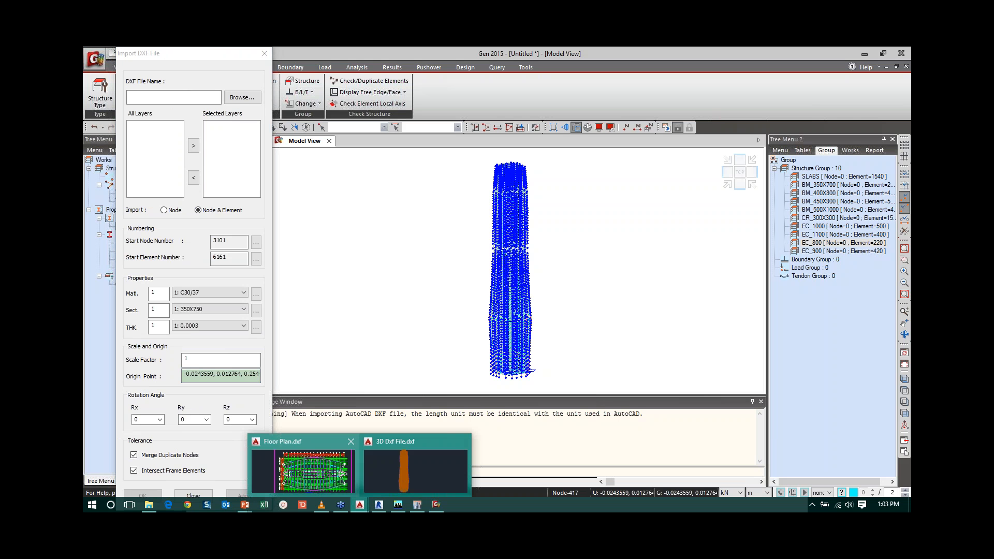
click(383, 467)
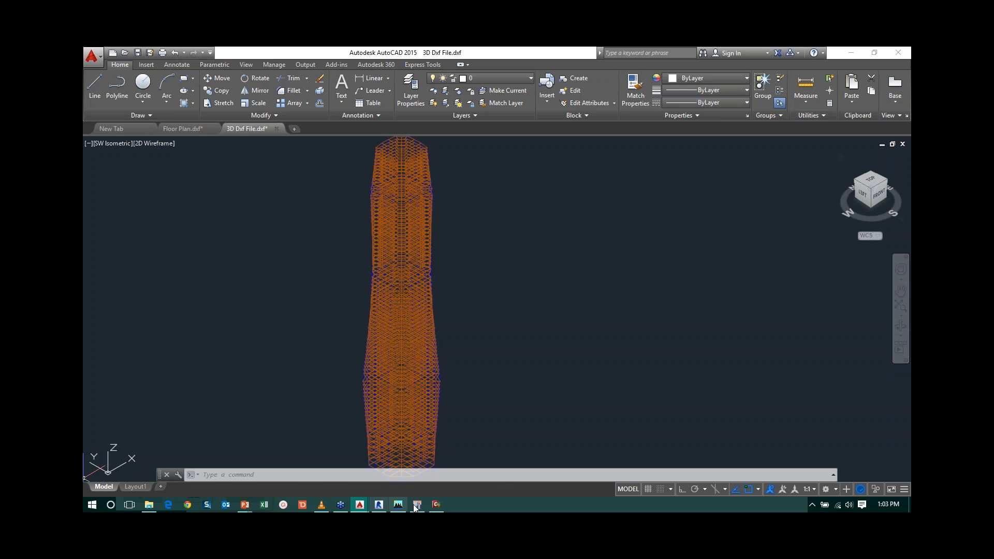
click(437, 505)
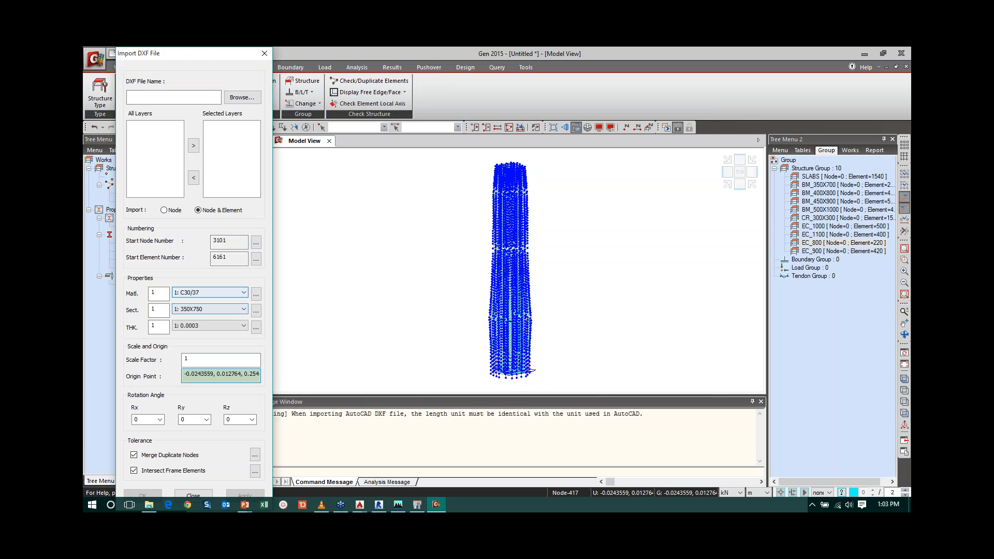
click(161, 420)
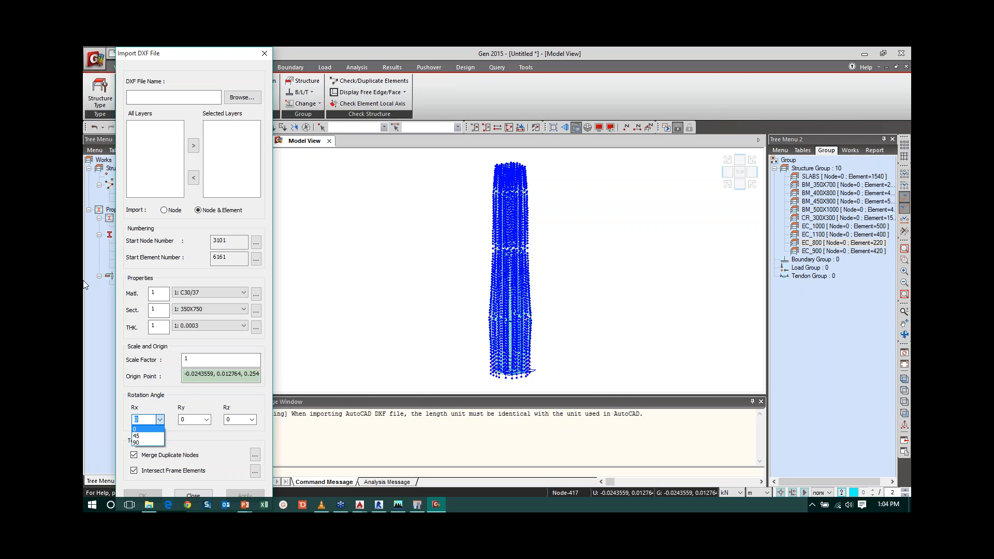
click(188, 398)
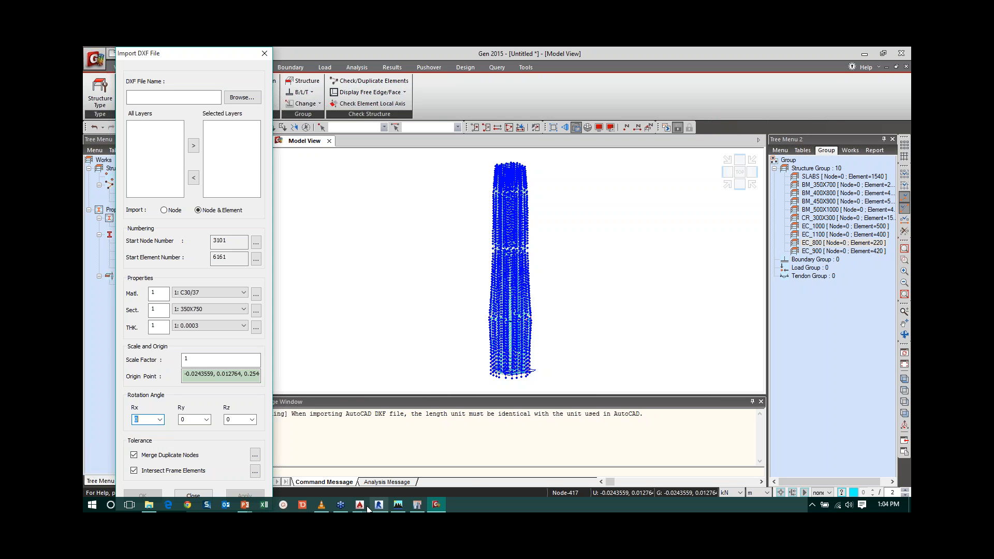
Review the 3D Dxf File drawing in AutoCAD again and close the midas Gen DXF import without importing anything.
mouse_move(364, 509)
click(399, 464)
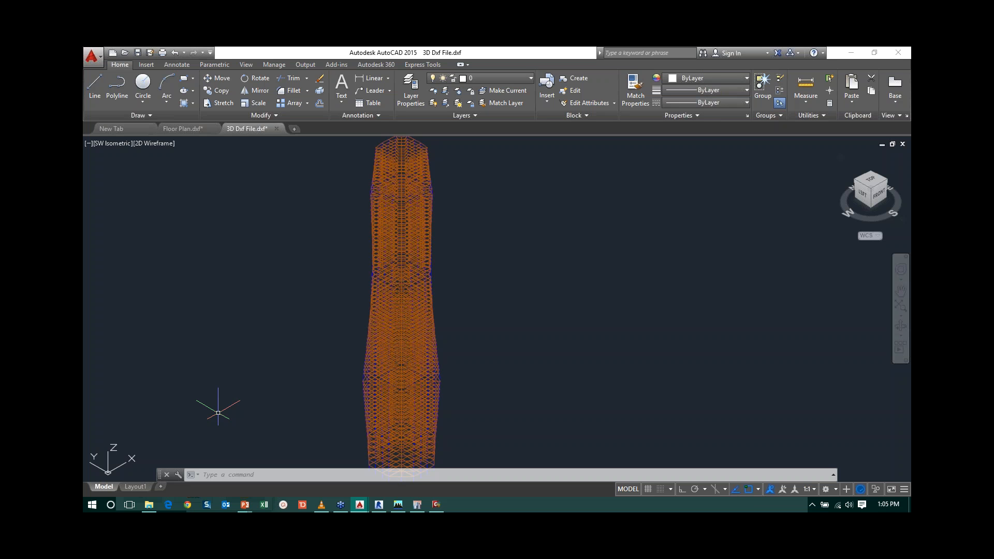
click(857, 54)
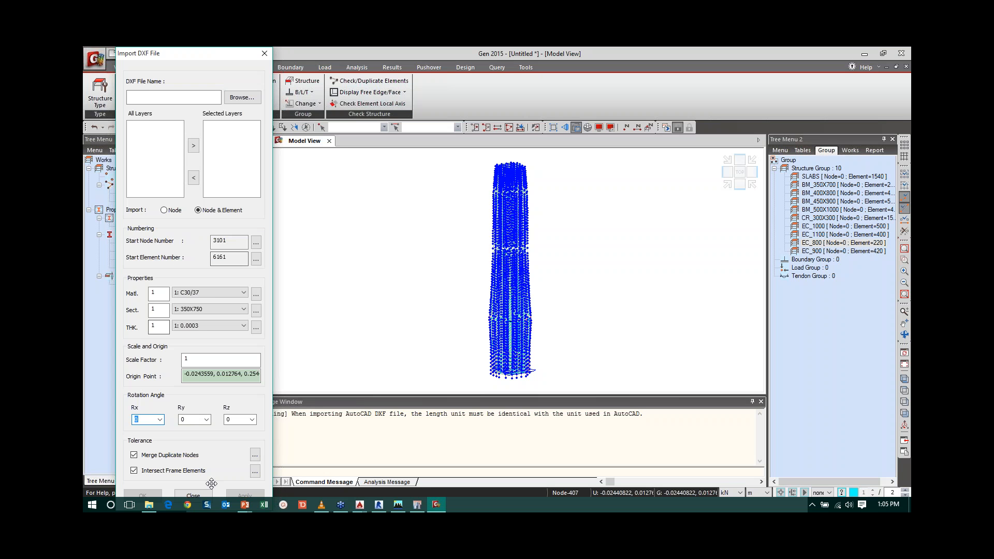
click(195, 496)
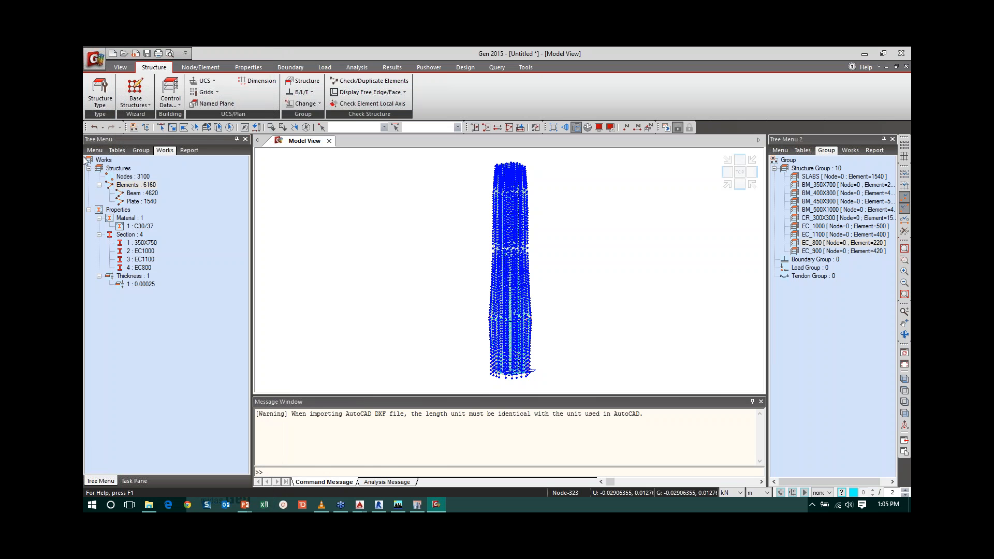
Switch to the PowerPoint slide show and go back to the slide on importing lines and polylines from AutoCAD.
mouse_move(249, 507)
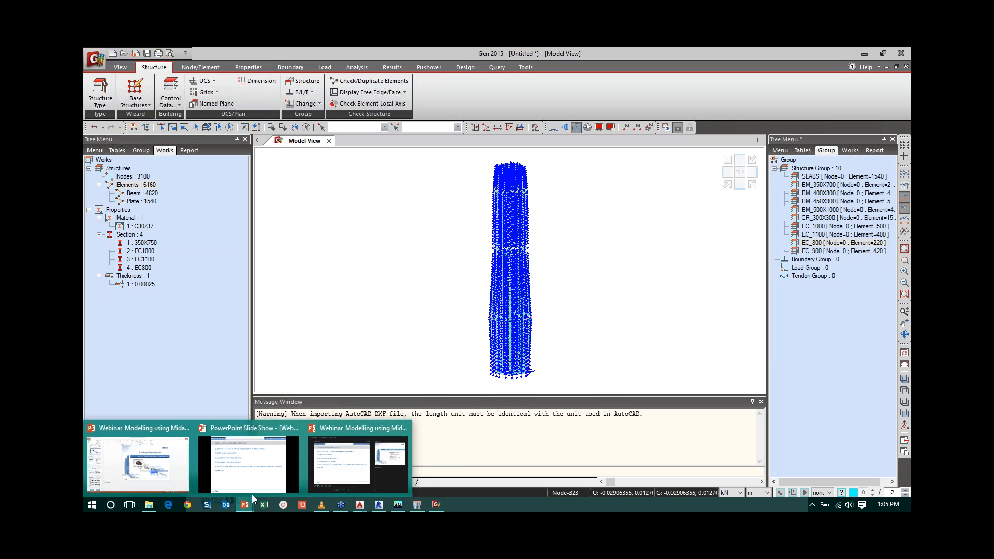
click(278, 462)
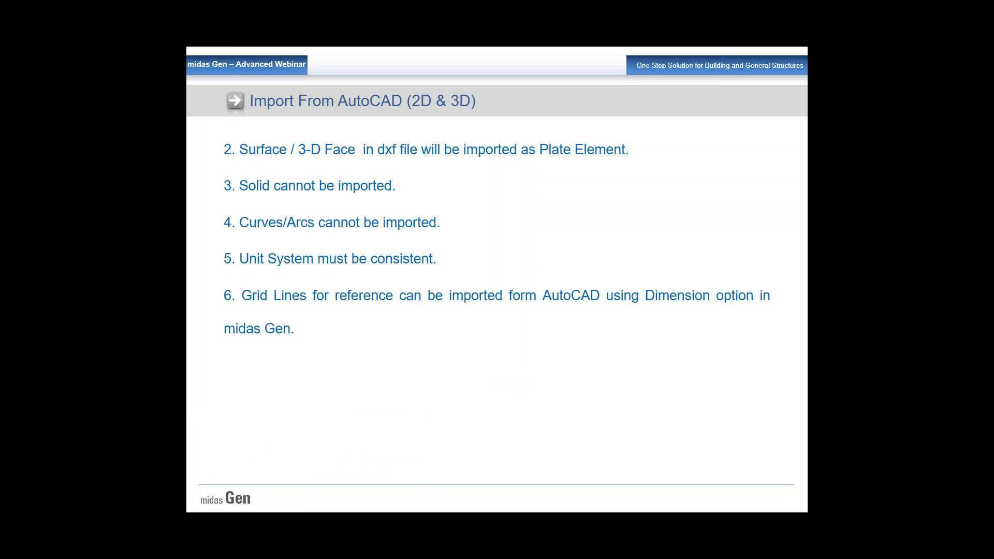
key(Left)
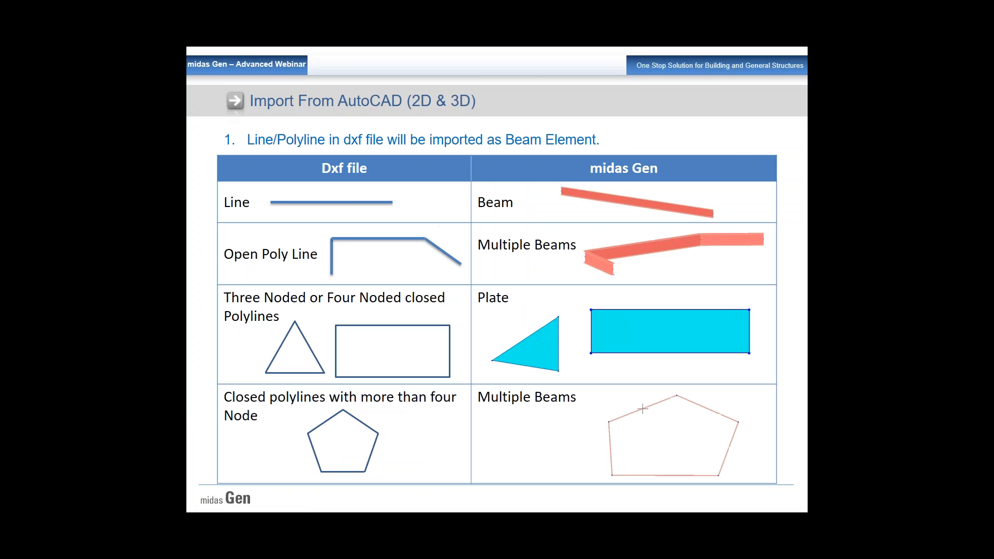
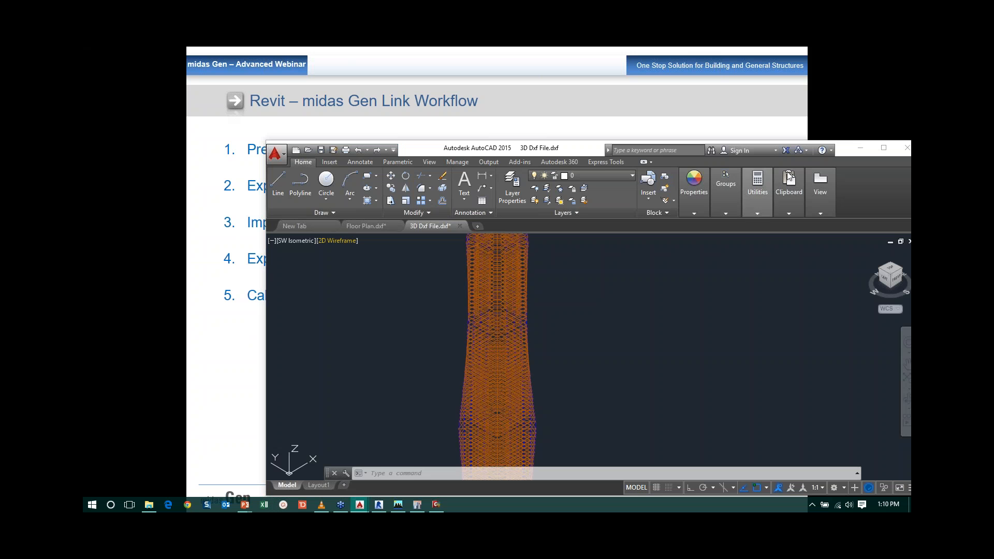
Close AutoCAD without saving the changes to 3D Dxf File.dxf and Floor Plan.dxf.
click(906, 148)
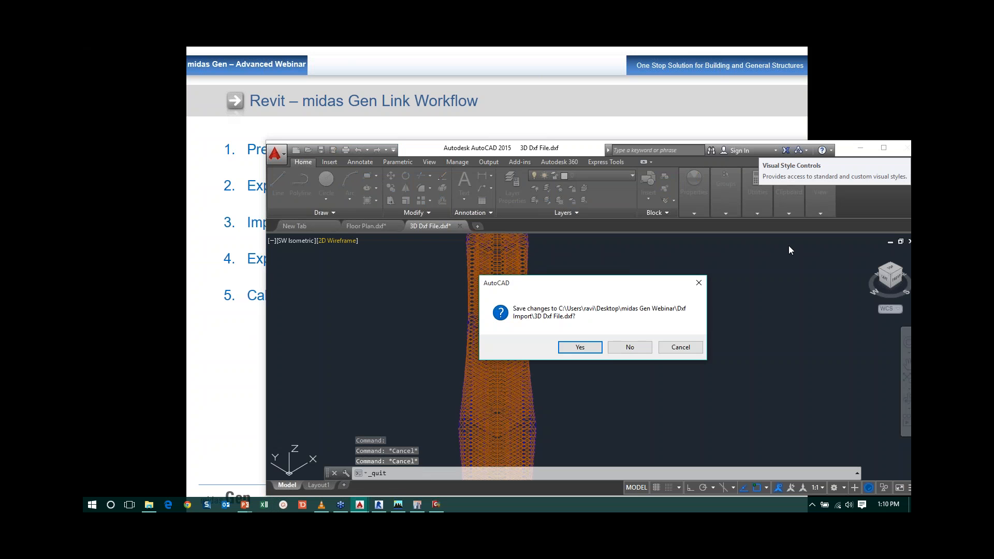
click(621, 346)
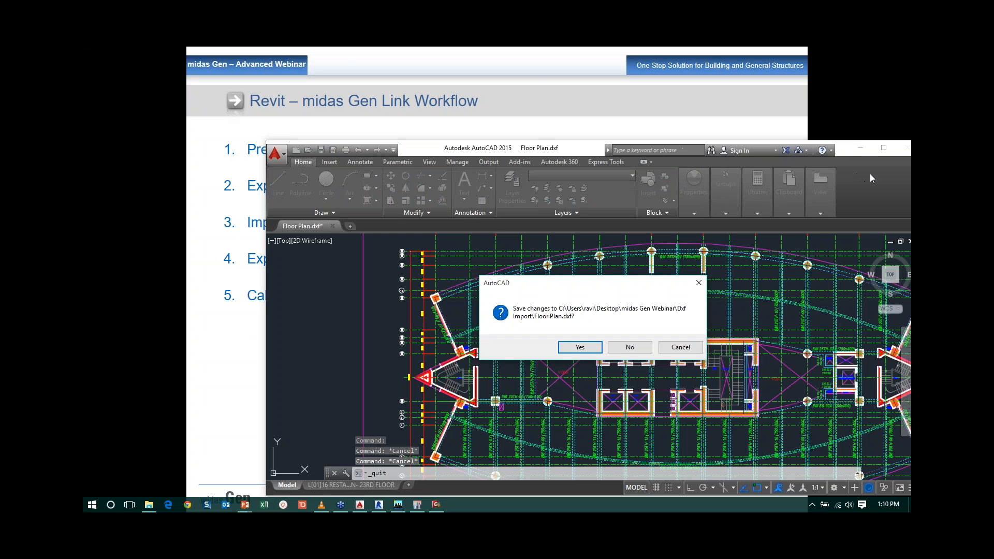
click(634, 349)
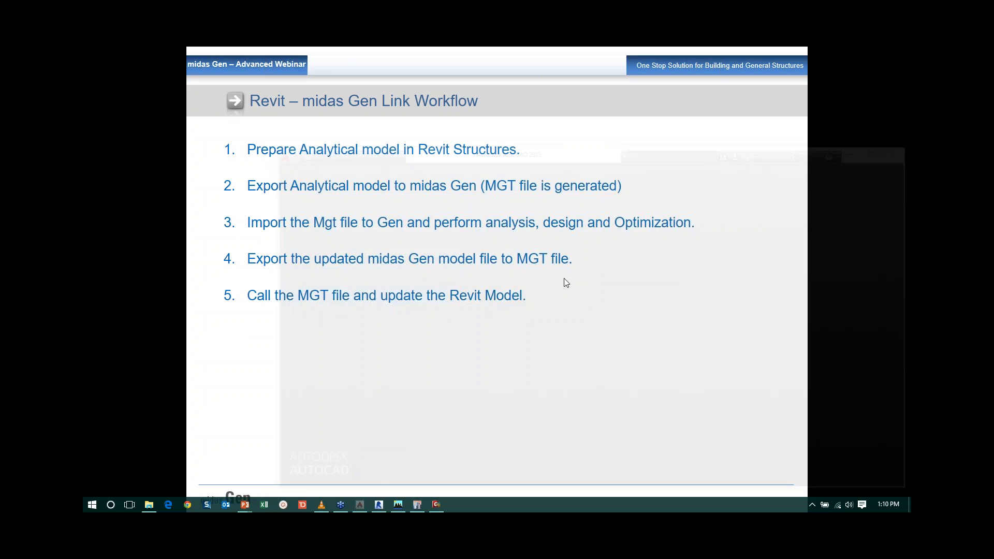
Switch to the Concrete Structure model in Autodesk Revit Structure 2015.
key(alt+Tab)
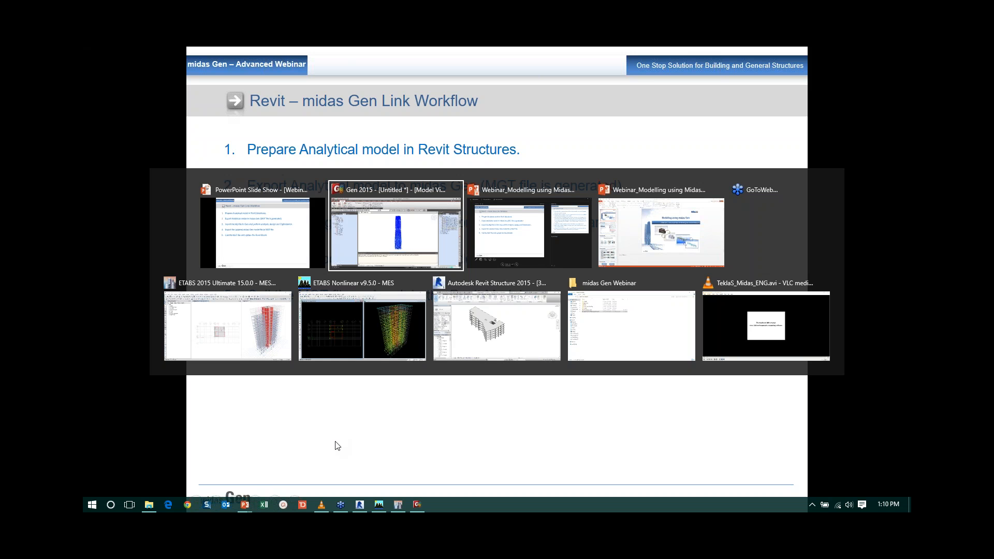
key(Tab)
key(Tab)
key(Tab)
key(Tab)
key(Tab)
key(Tab)
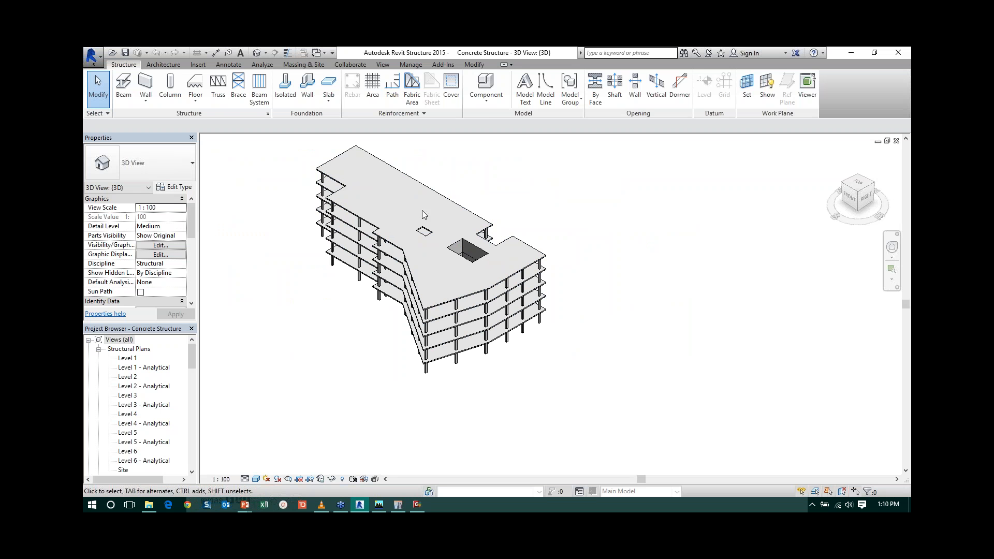
Examine the properties of the Level 6 floor slab and of the lowest front corner column, and clear the selection.
click(350, 213)
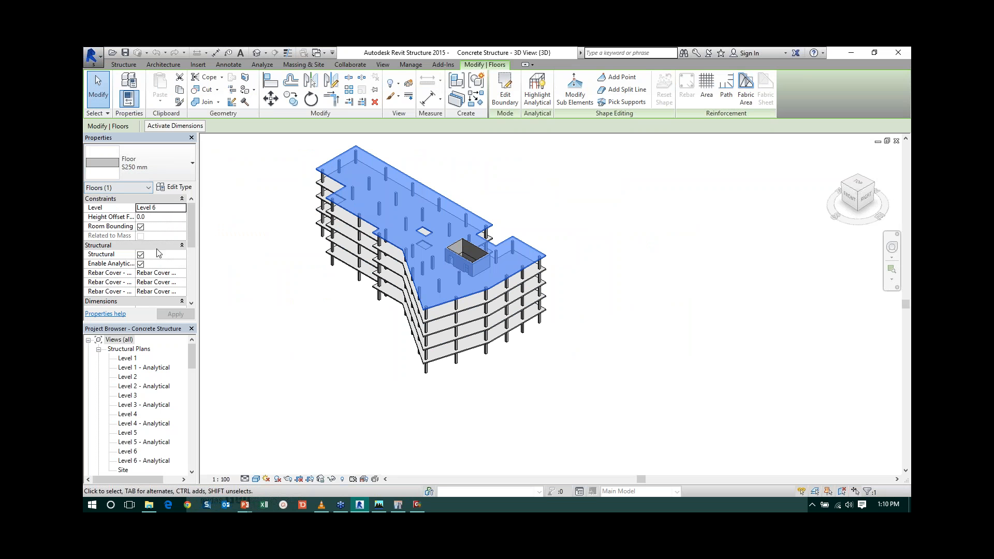
click(192, 304)
click(192, 303)
click(191, 303)
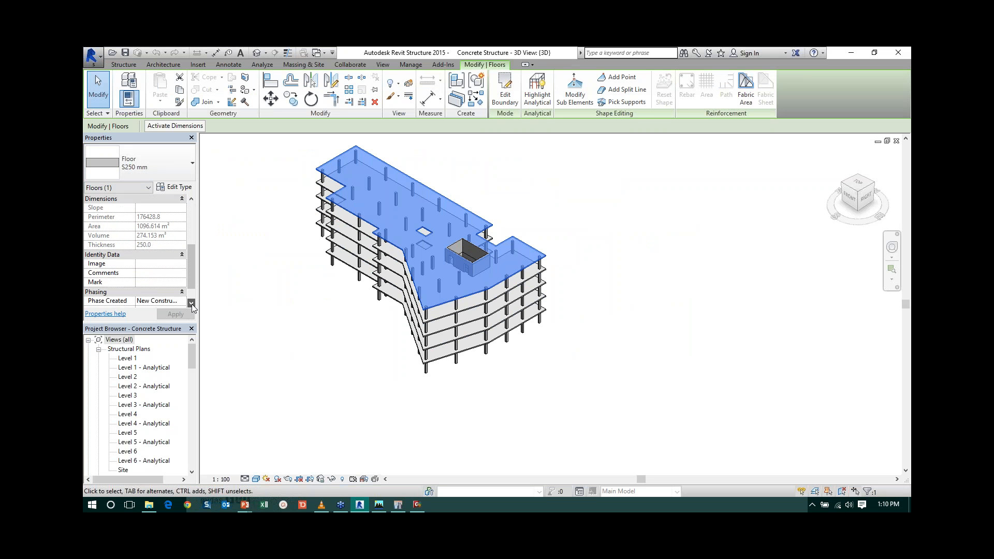
click(191, 304)
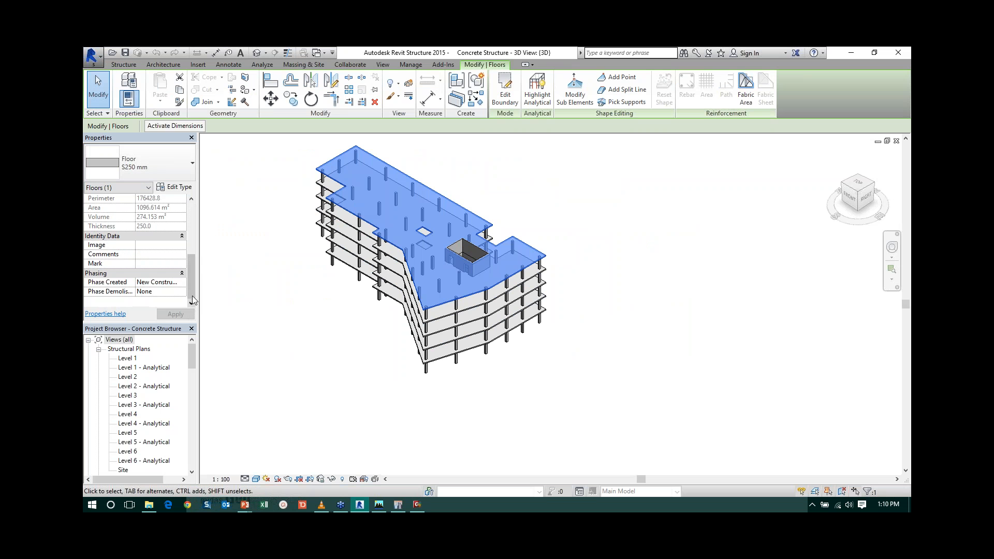
click(427, 368)
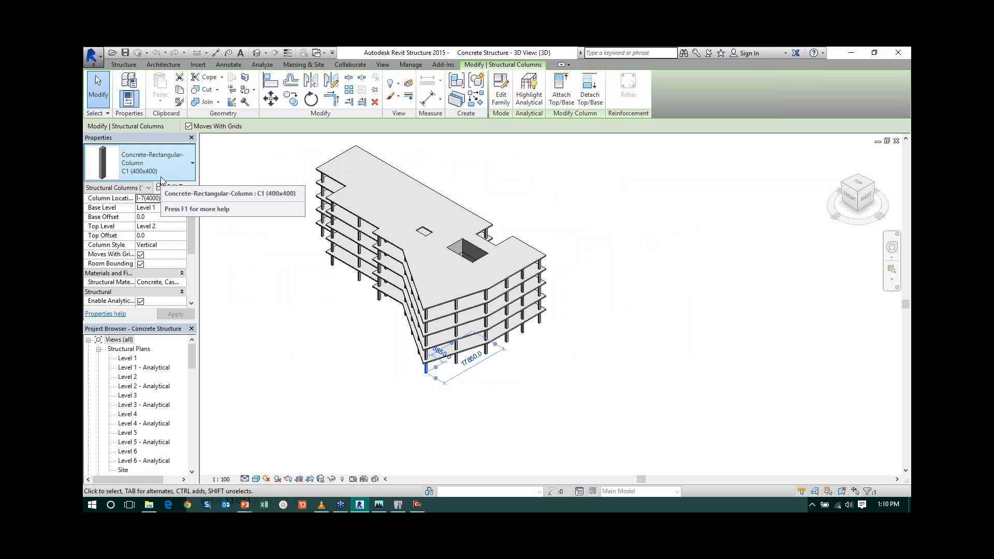
key(Escape)
Open the Analytical Model 3D view of the concrete structure.
drag(194, 351, 195, 374)
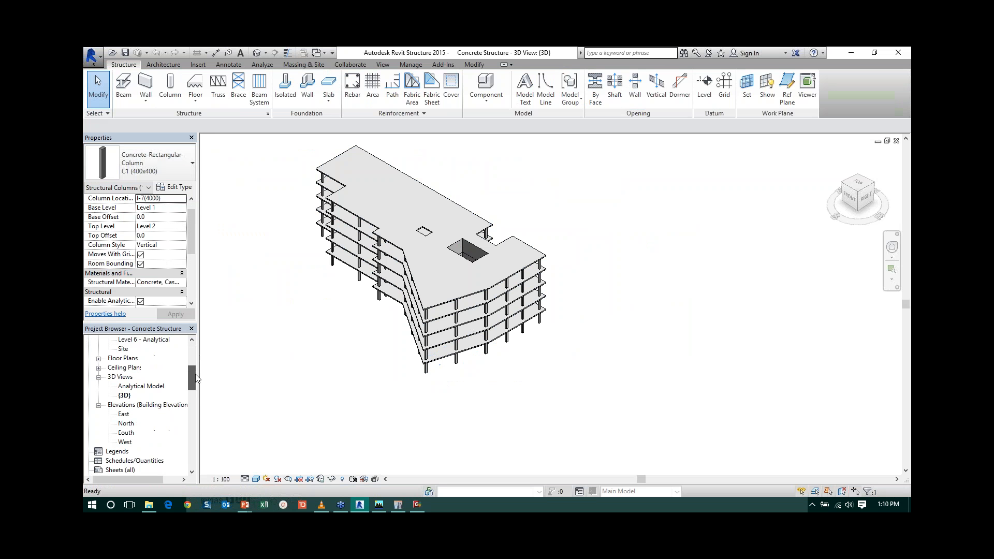
click(155, 386)
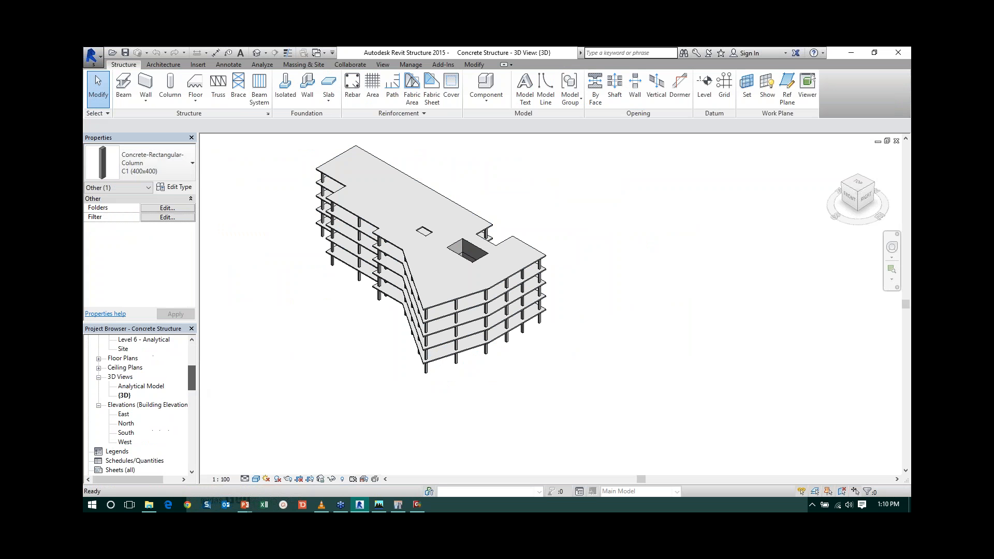
double_click(156, 385)
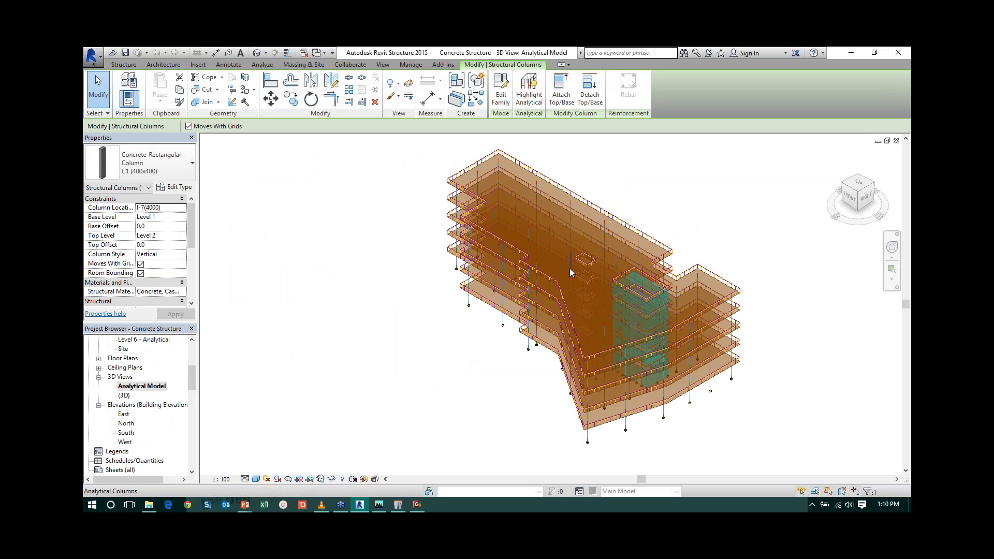
Examine the load case and force properties of the area load on the top floor slab.
click(485, 227)
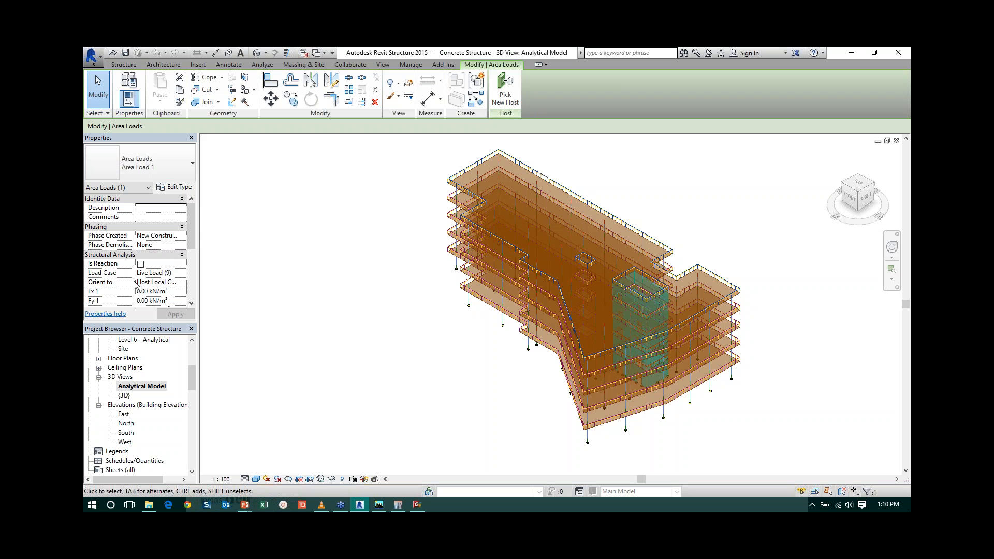
click(191, 303)
click(191, 303)
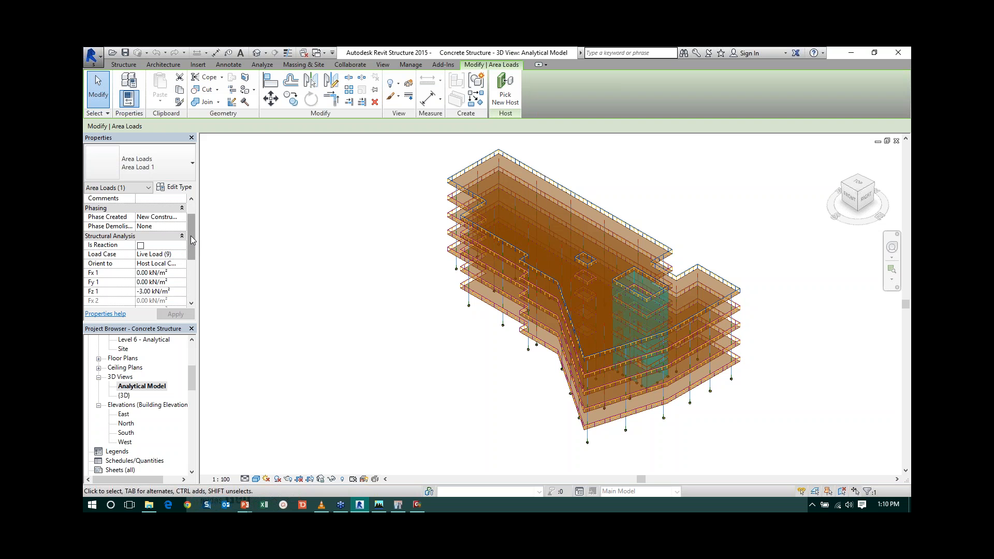
scroll(191, 235, up, 1)
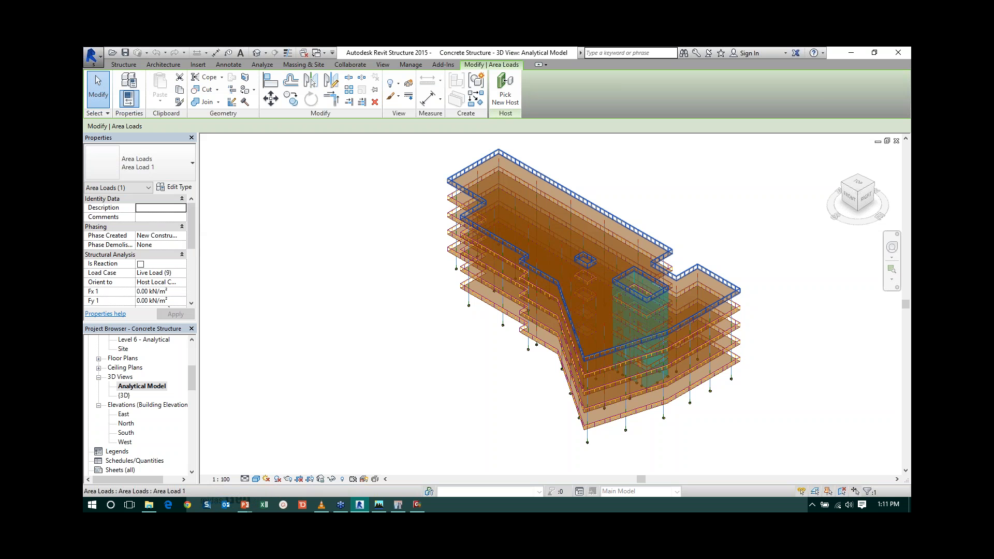
Run the analytical/physical model consistency check on the concrete structure.
click(262, 64)
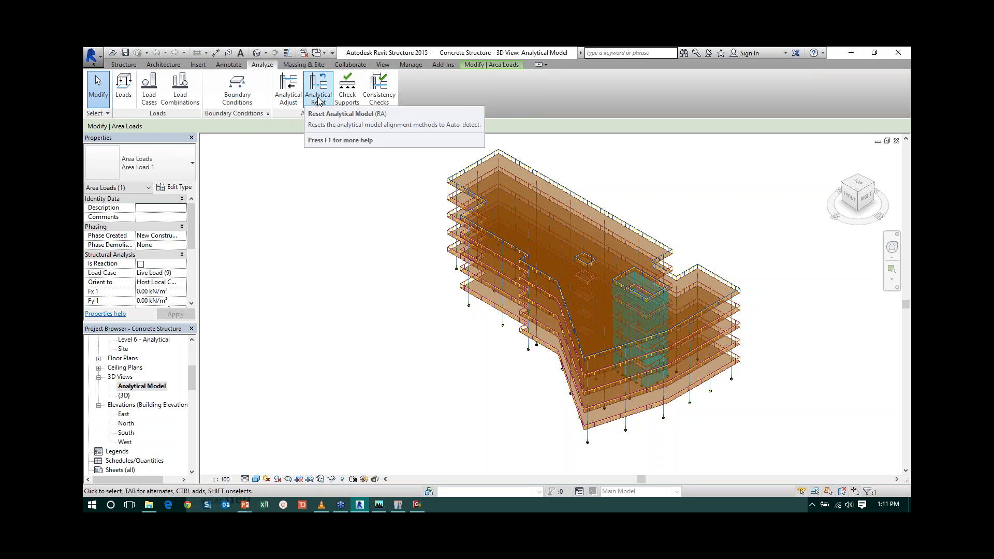
click(383, 100)
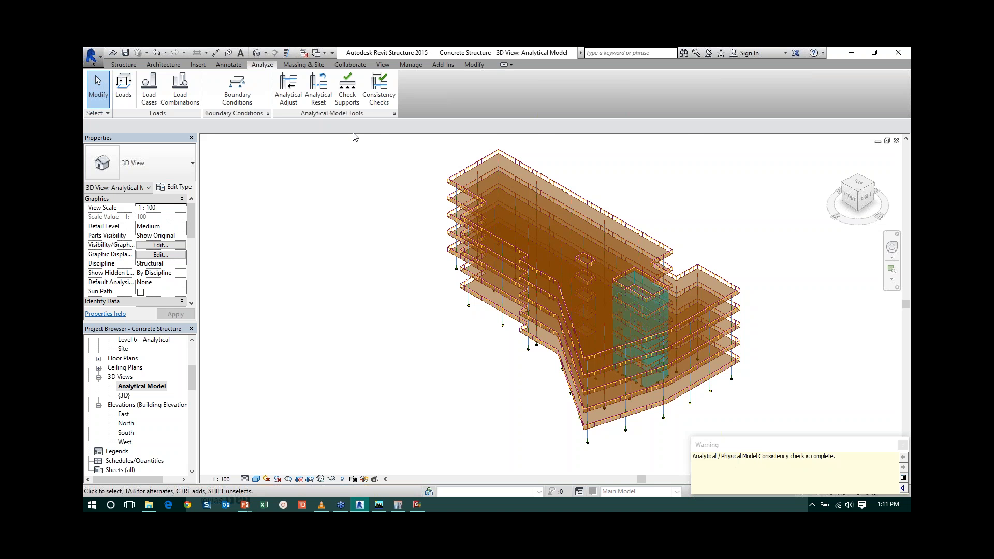
Review the load cases, load combinations, analytical model and boundary condition options in the Structural Settings, and leave without changes.
click(393, 114)
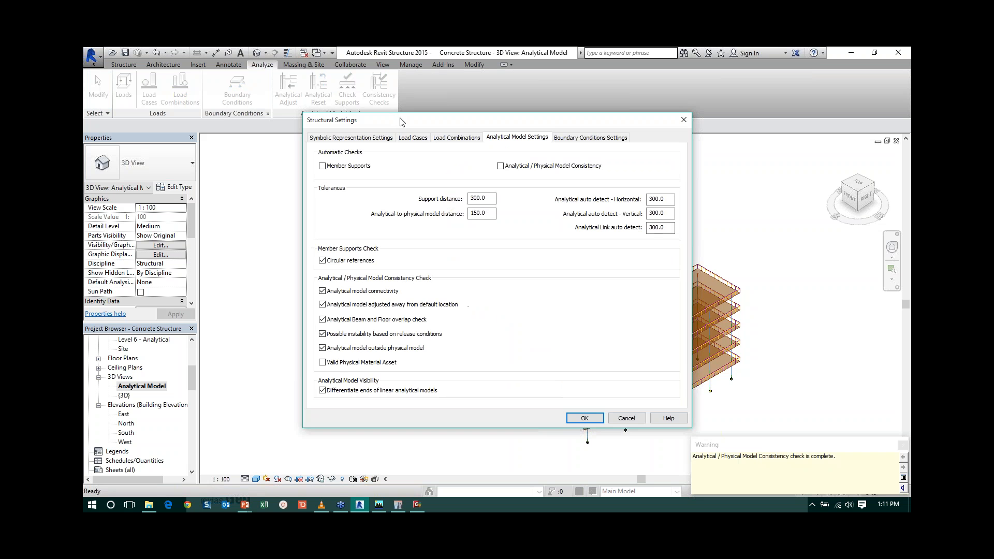
click(379, 139)
click(416, 139)
click(443, 138)
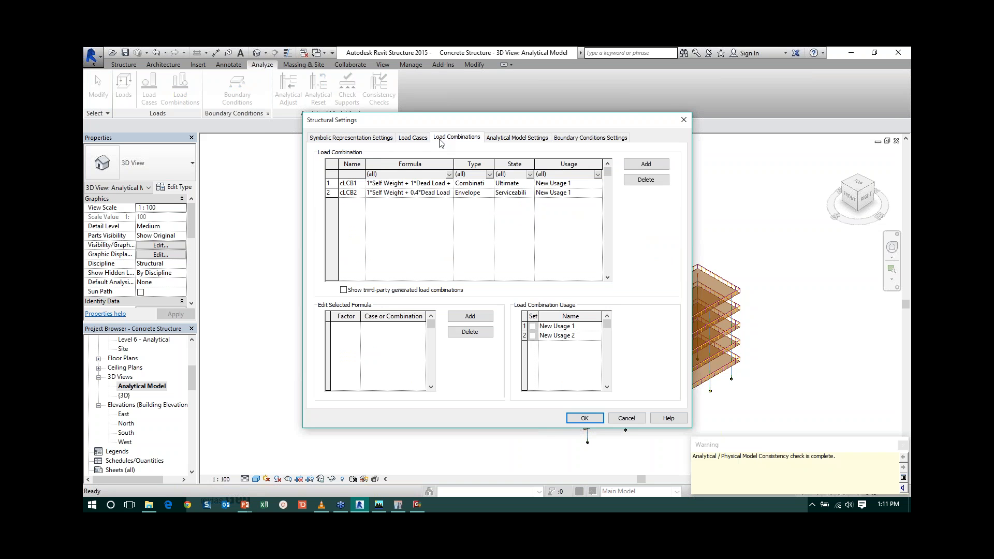
click(413, 139)
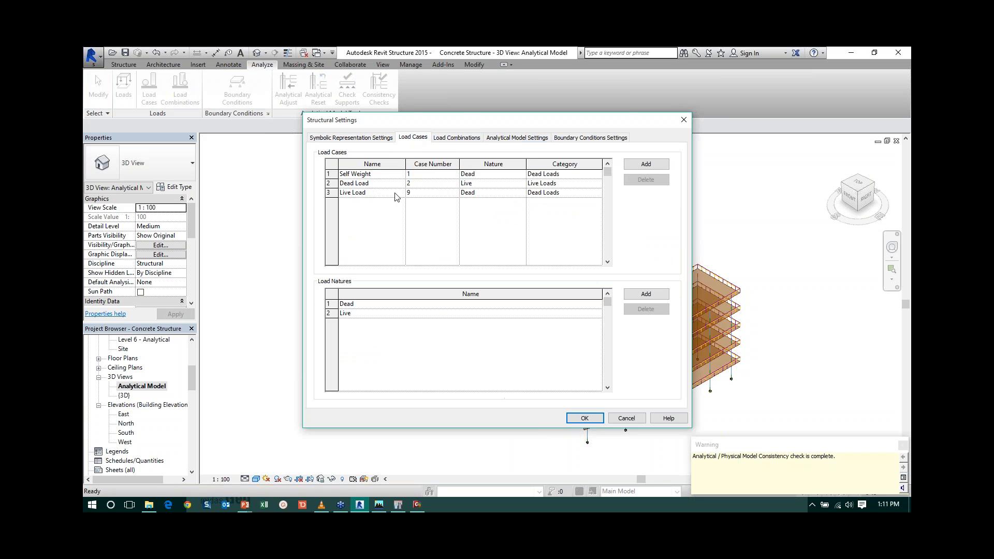
click(455, 138)
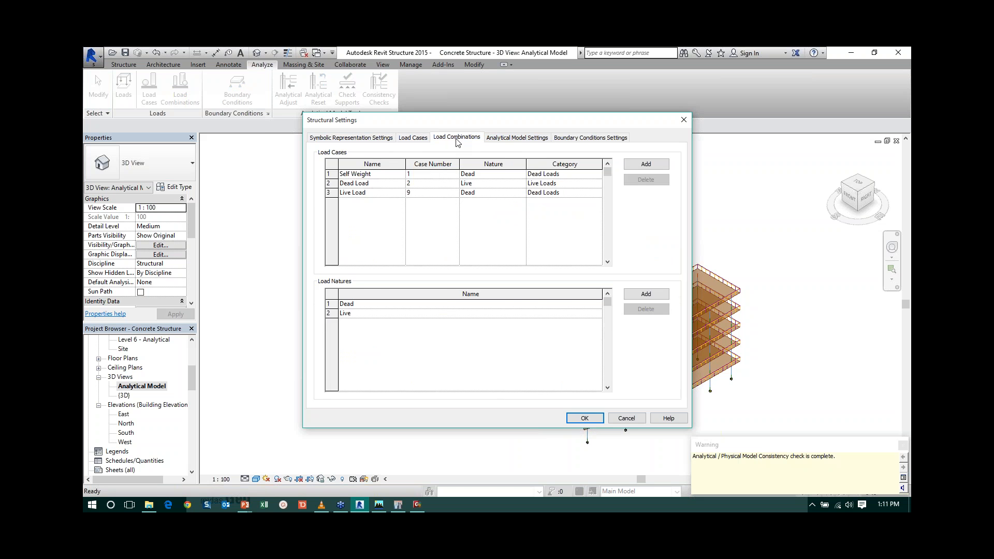
click(509, 139)
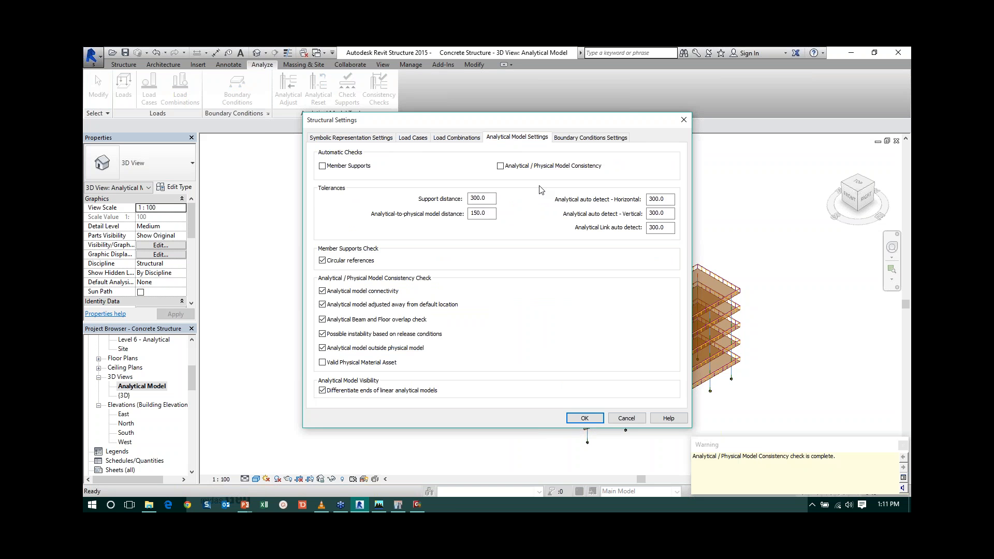
click(567, 140)
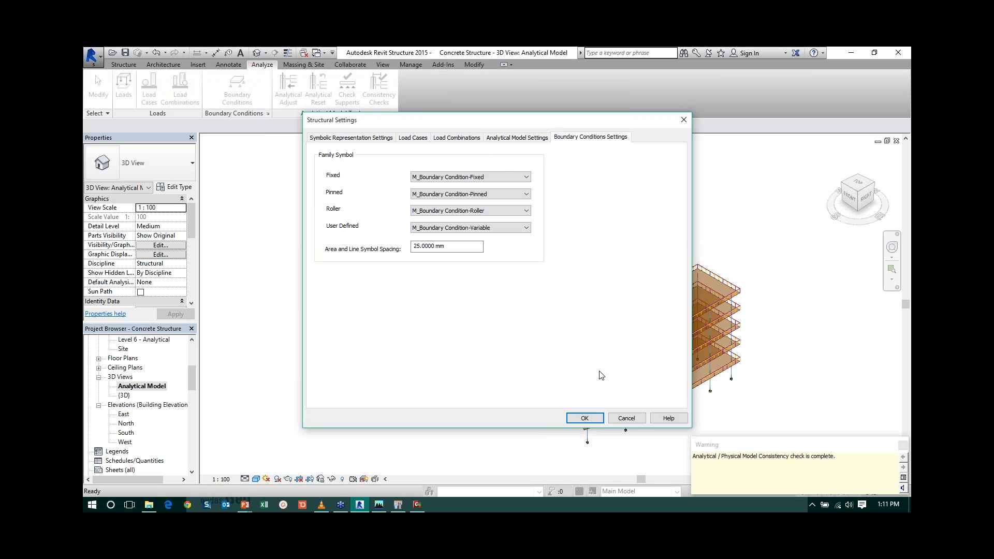
click(626, 418)
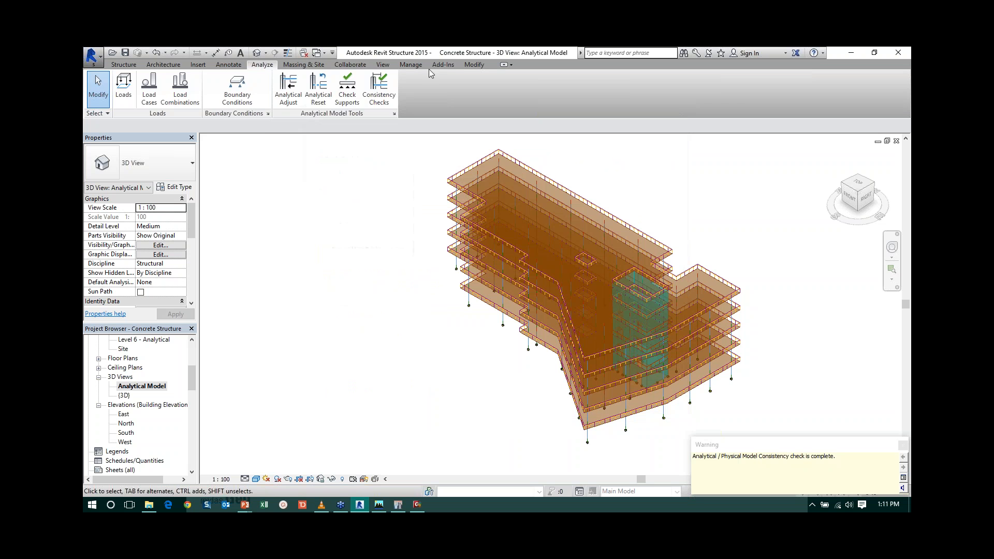
Look up the midas Gen link commands among the external add-in tools.
click(441, 64)
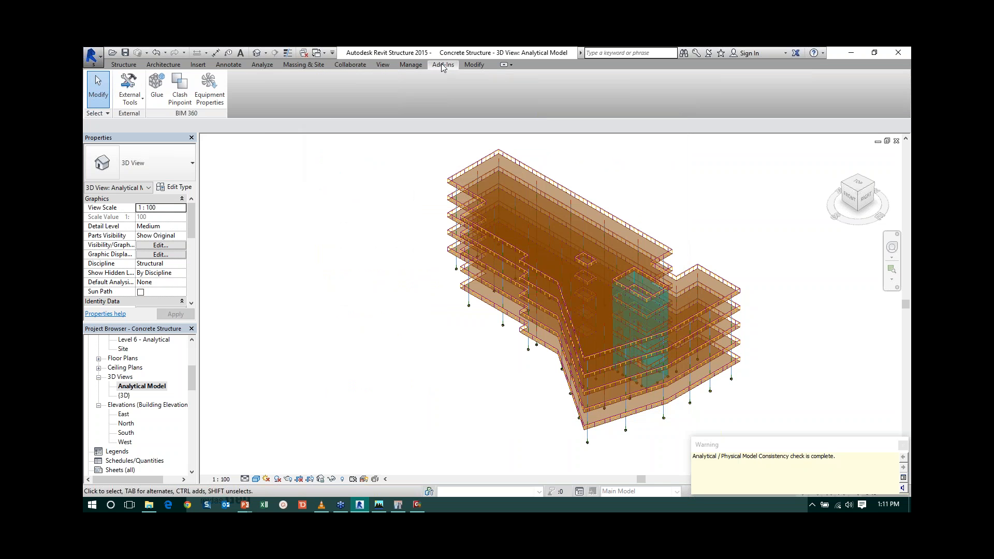
click(143, 99)
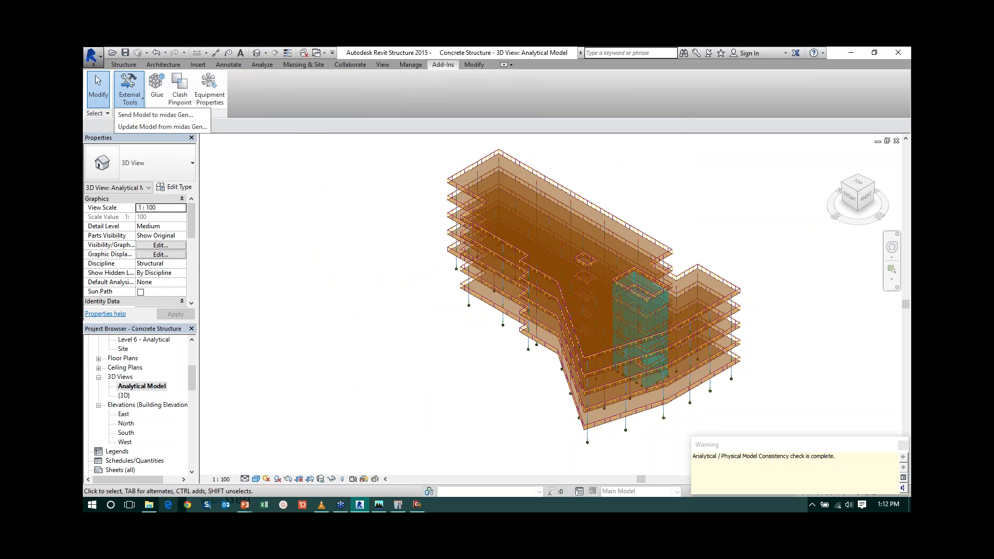
In File Explorer, view the installer in C:\Program Files\MIDAS\midas Gen\midas link for Revit Structure\Revit 2016 MidasLink_for64bitPC, and close the window.
click(155, 472)
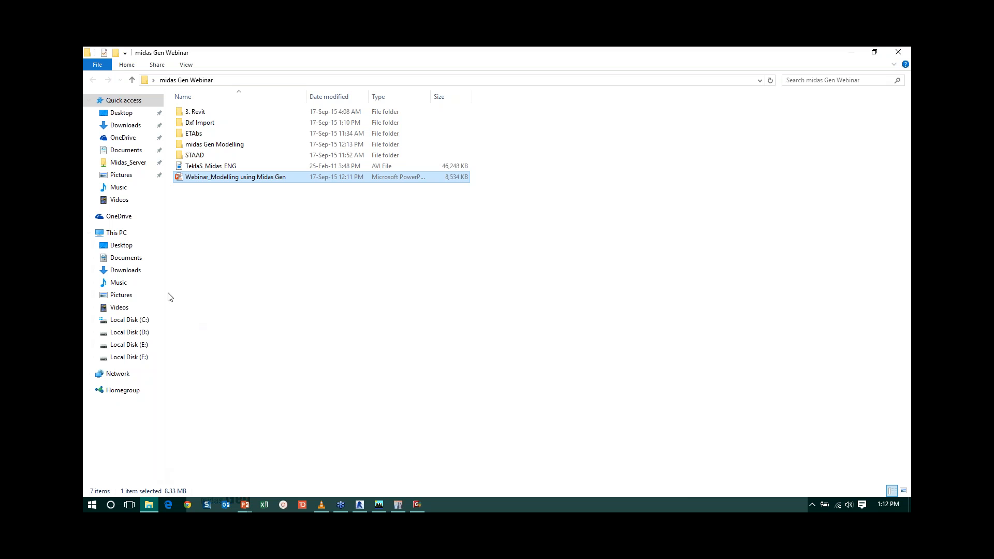
click(126, 319)
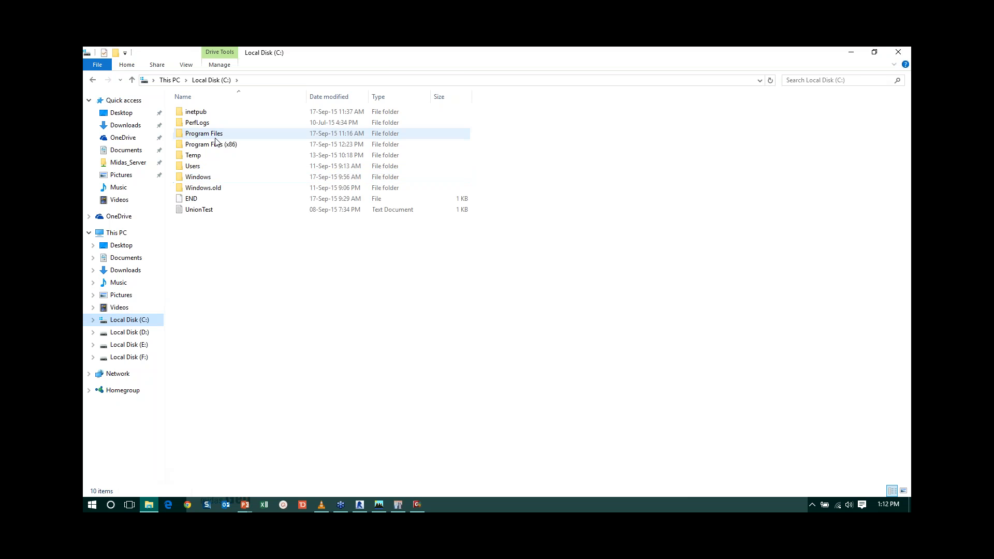
double_click(215, 135)
click(195, 269)
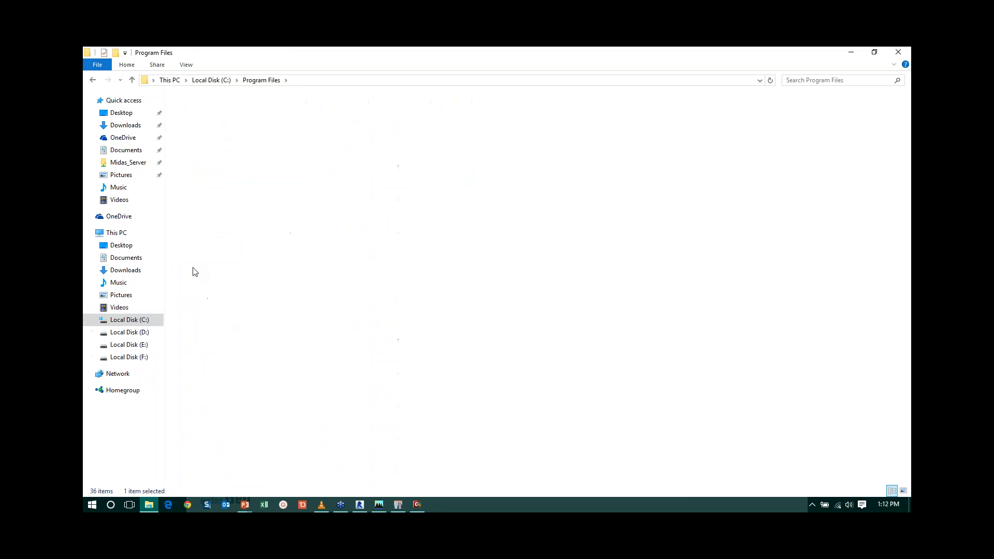
click(212, 156)
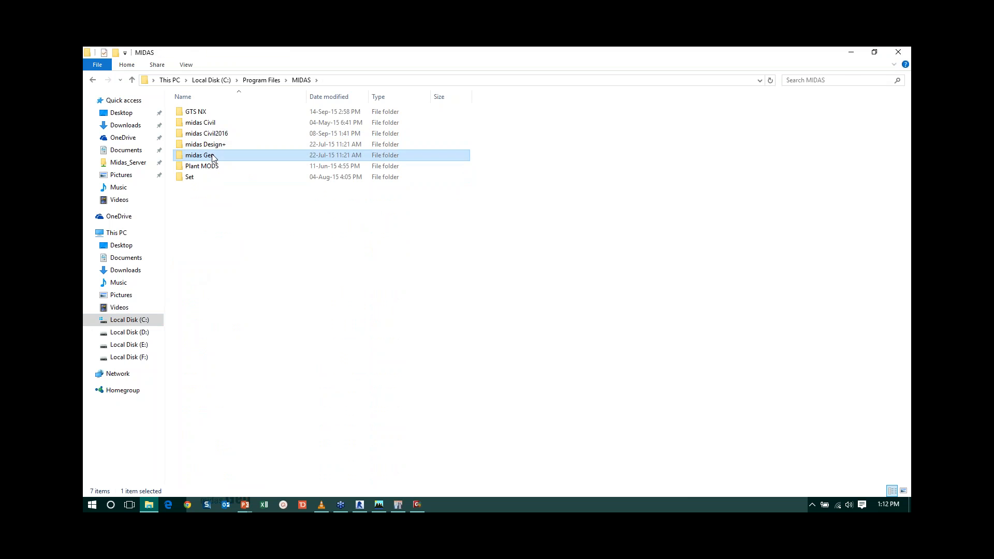
double_click(213, 157)
click(215, 189)
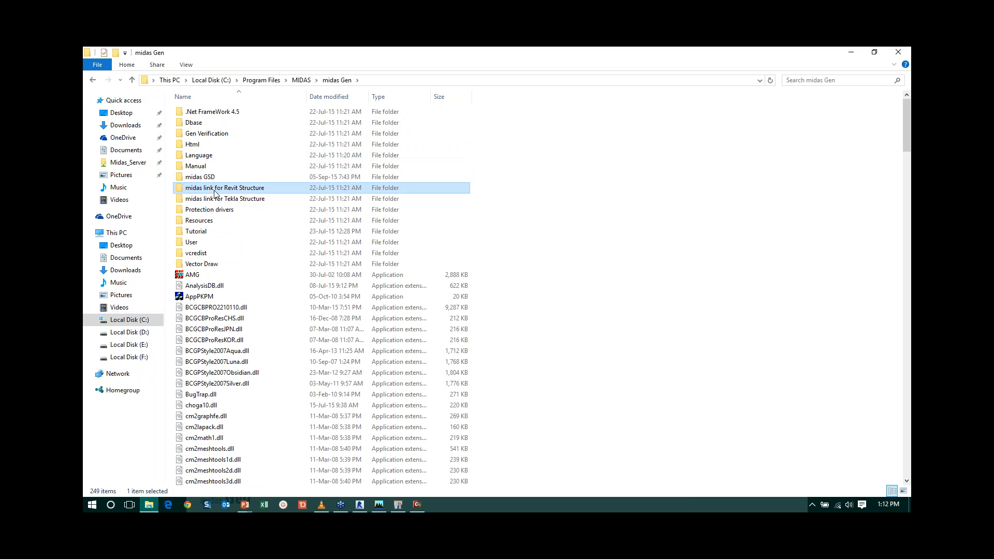
double_click(214, 191)
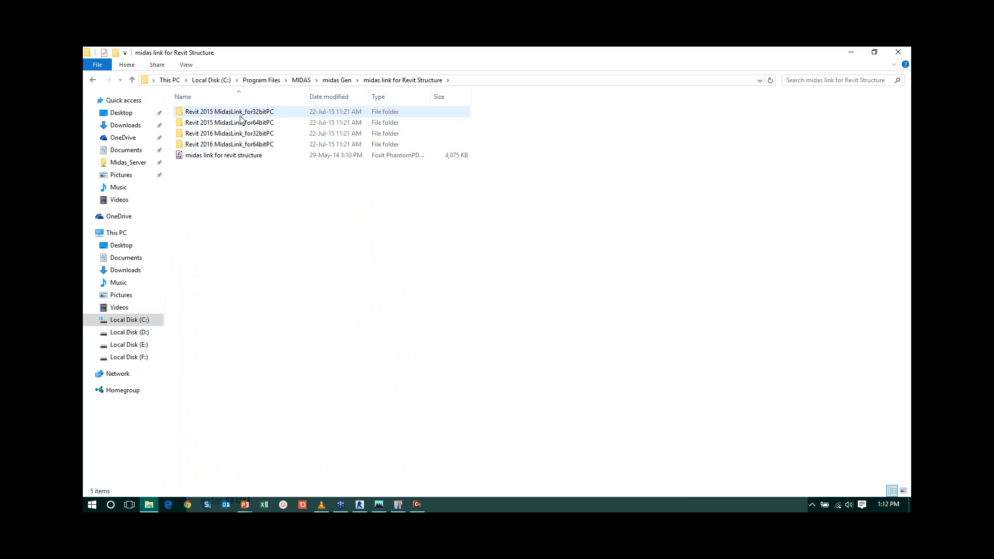
double_click(266, 145)
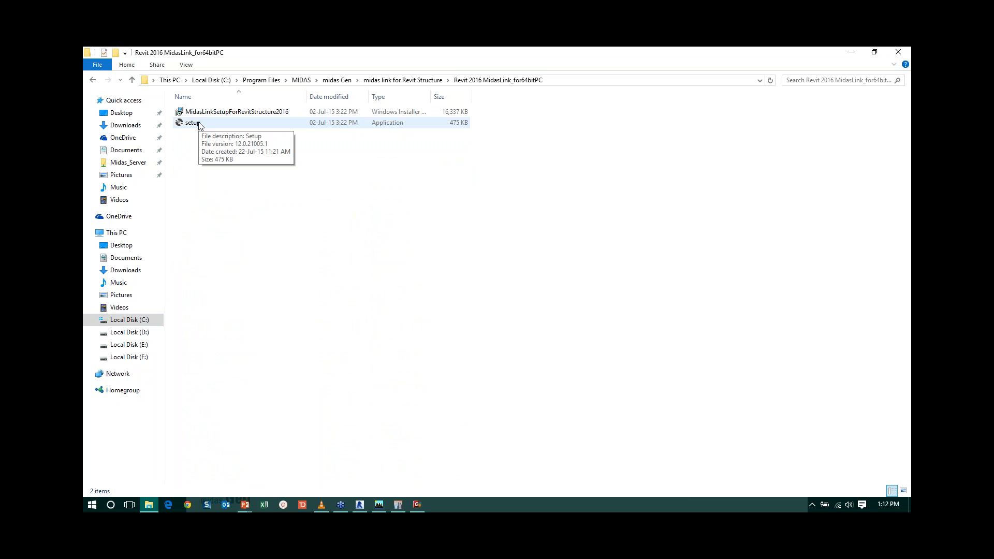
click(897, 53)
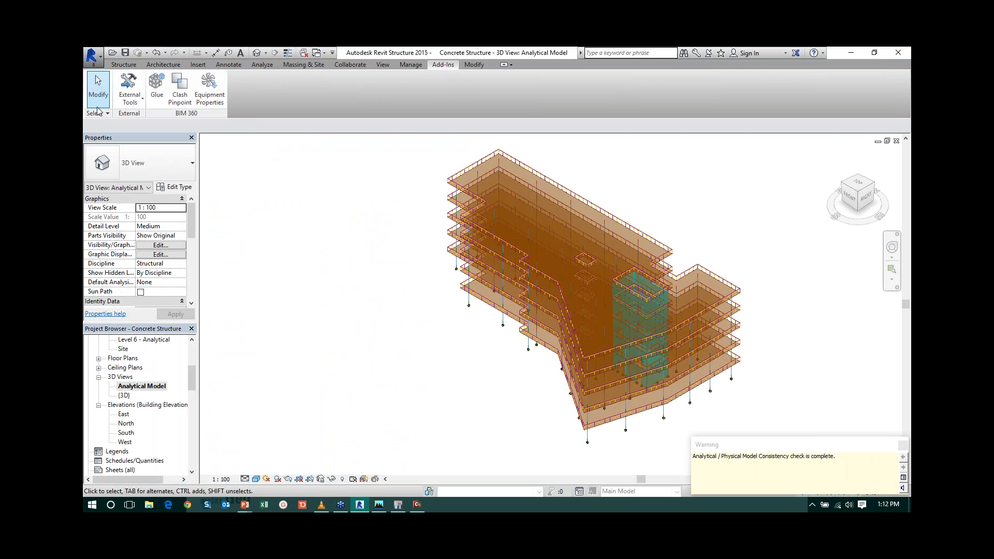
Start Send Model to midas Gen for the whole model and accept automatic section mapping by identical name (numbers only).
click(130, 96)
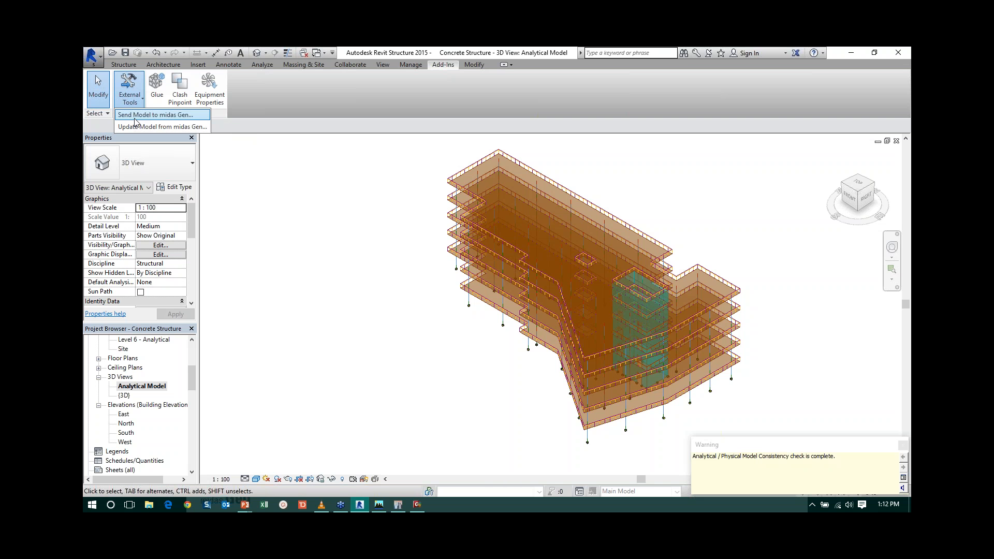
click(136, 116)
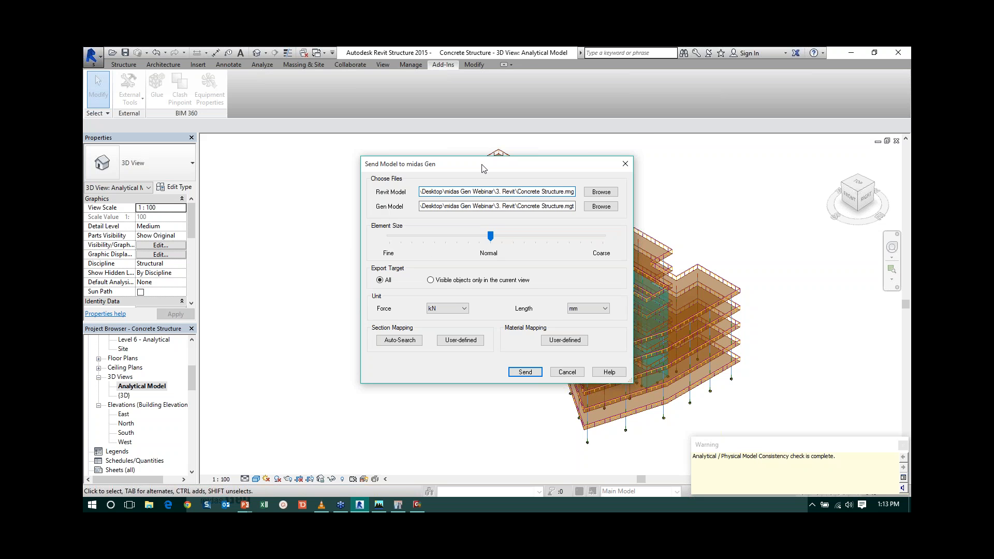
drag(477, 163, 477, 98)
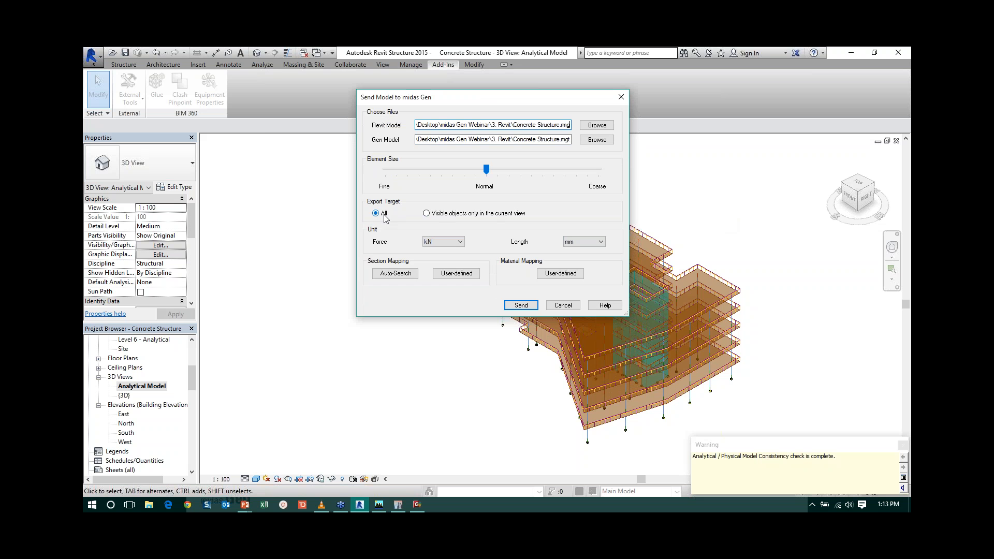
click(452, 217)
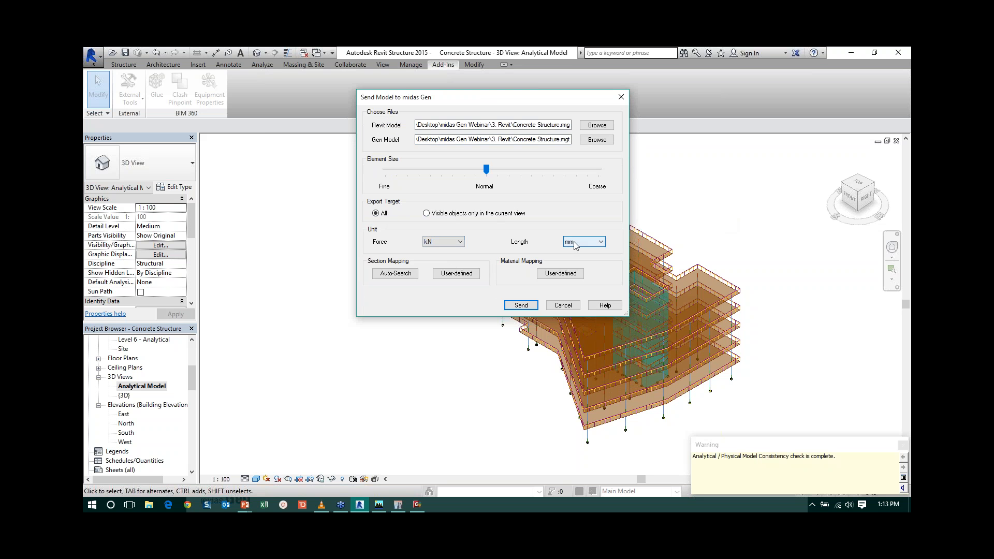
click(397, 274)
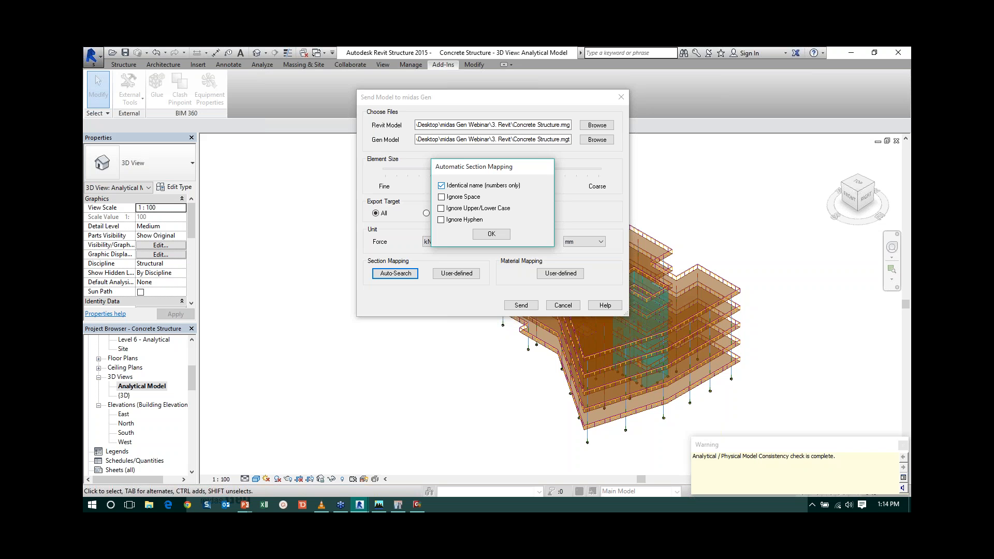
click(492, 233)
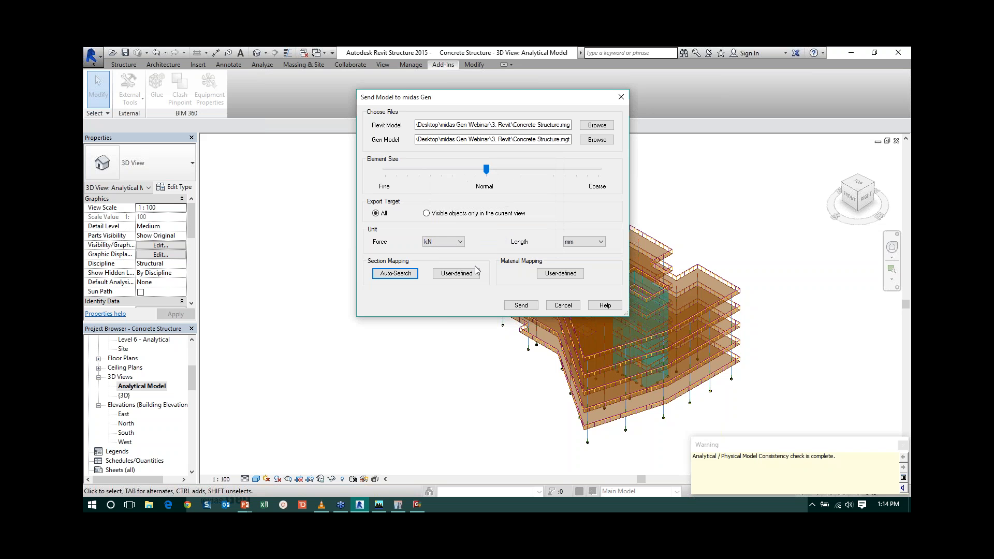
Examine the user-defined section mapping list down to its last entries, and close it without changes.
click(473, 273)
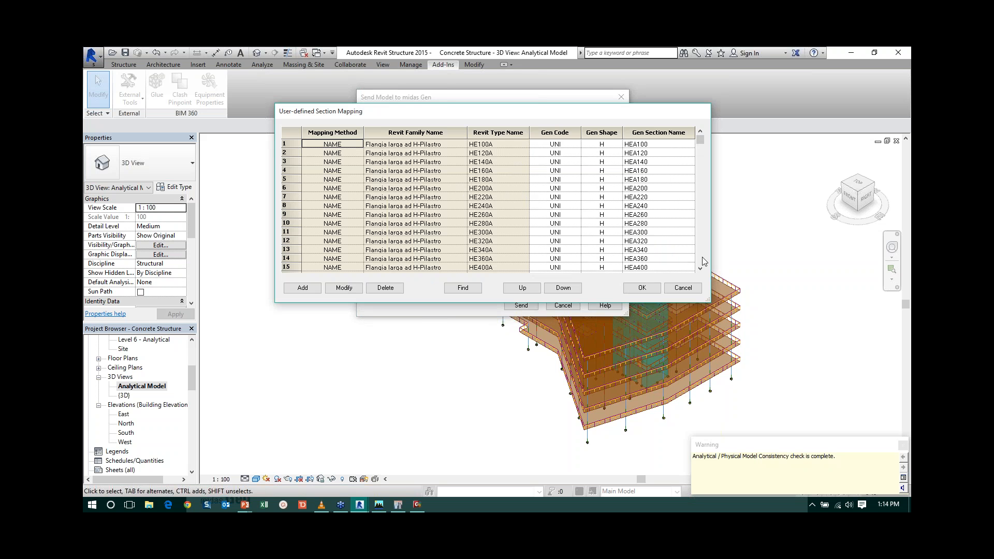
scroll(701, 256, down, 15)
scroll(702, 257, down, 20)
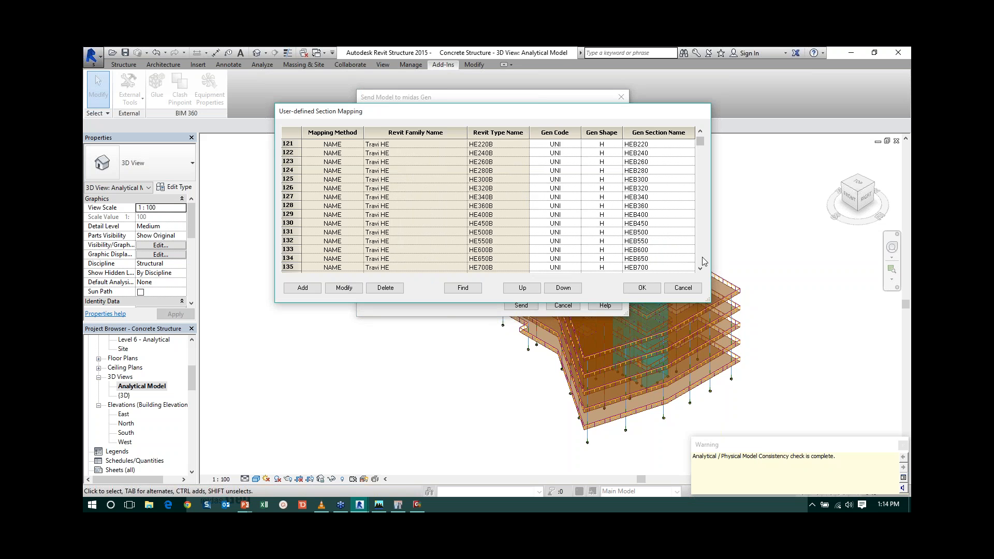
scroll(702, 257, down, 20)
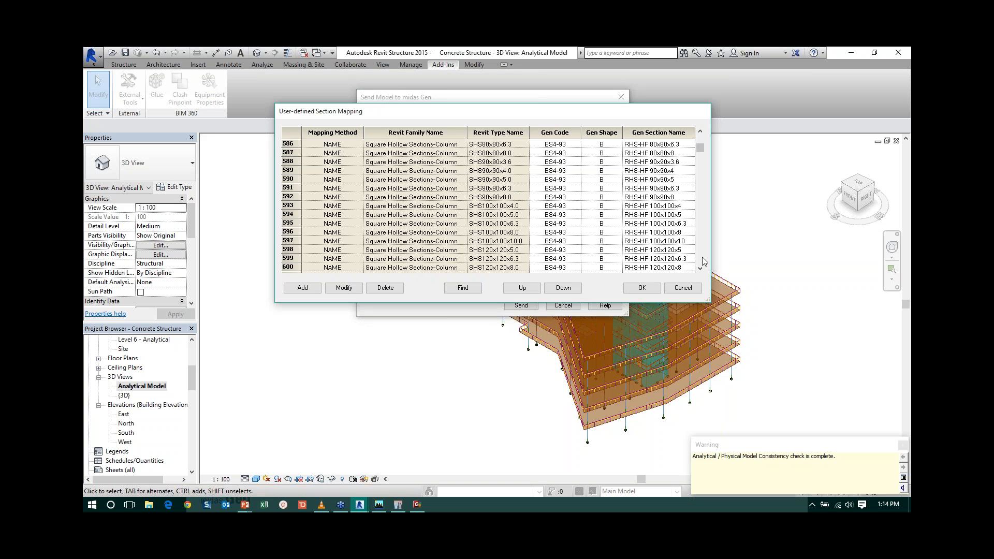
scroll(702, 257, down, 20)
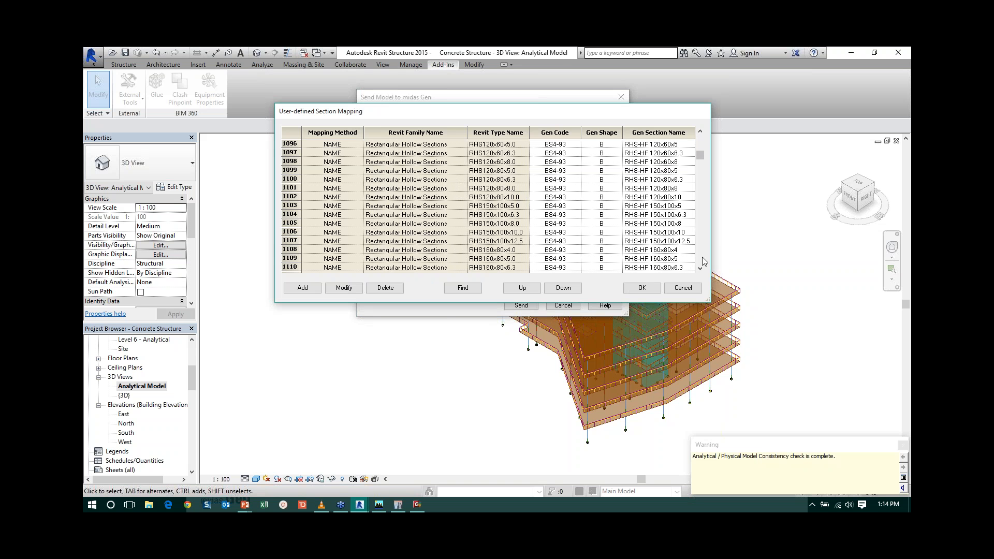
scroll(704, 262, down, 20)
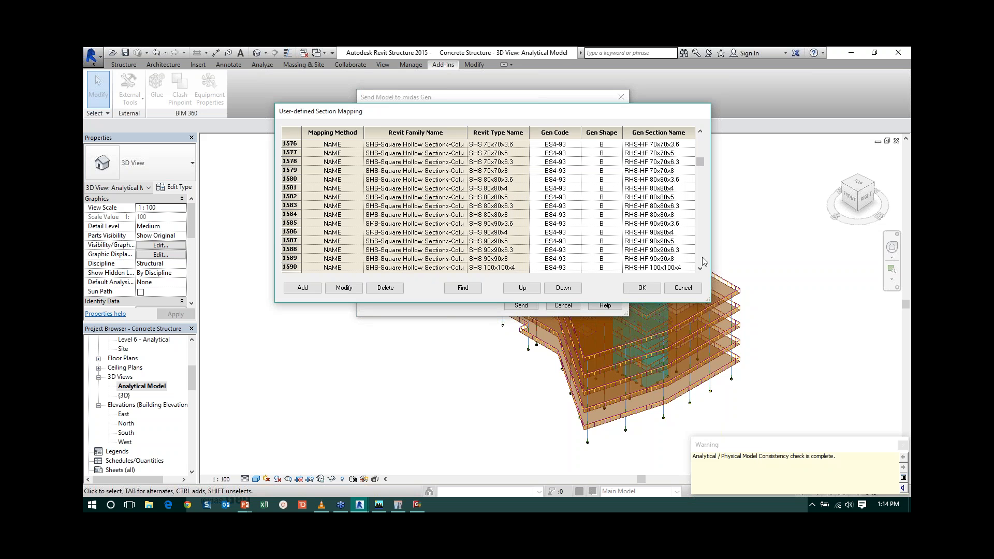
drag(697, 160, 702, 269)
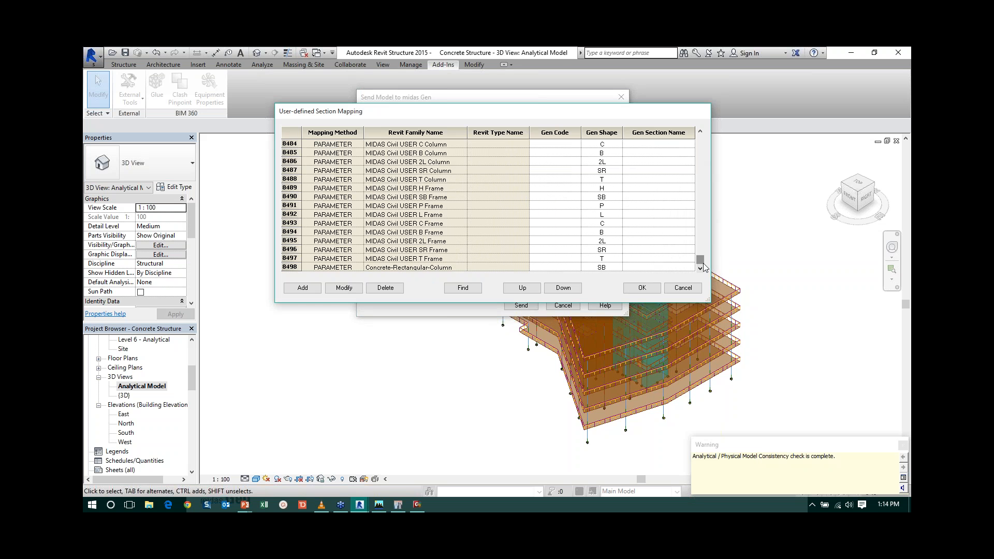
click(683, 287)
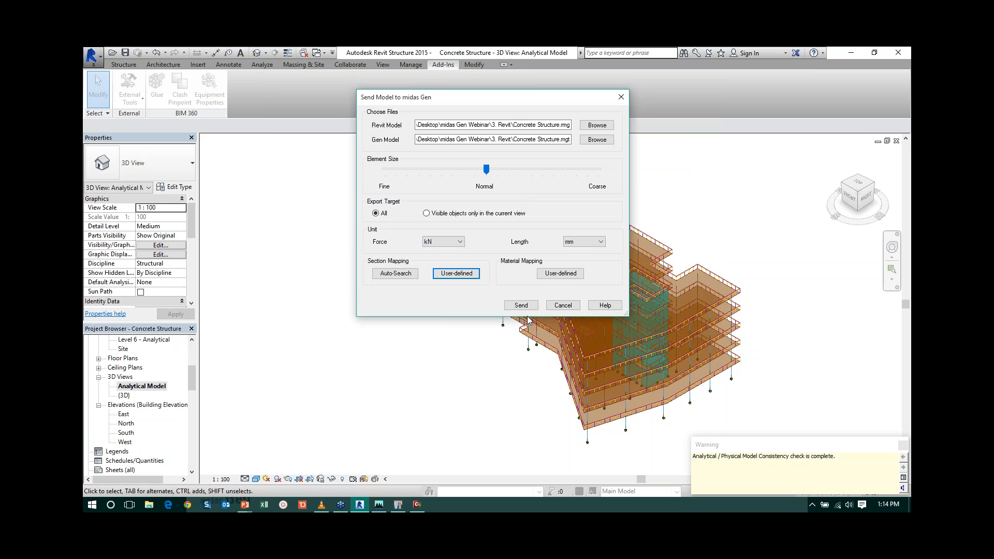
Try a user-defined material mapping of Concrete, Sand/Cement Screed to type Concrete, standard EN04(RC), DB C30/37, and cancel the mapping dialogs.
click(569, 278)
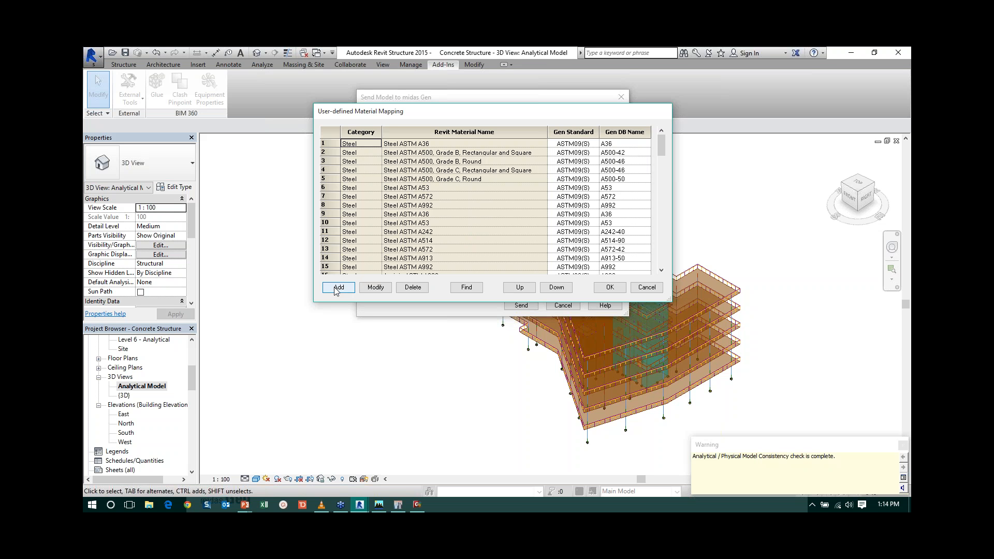
click(335, 291)
click(468, 177)
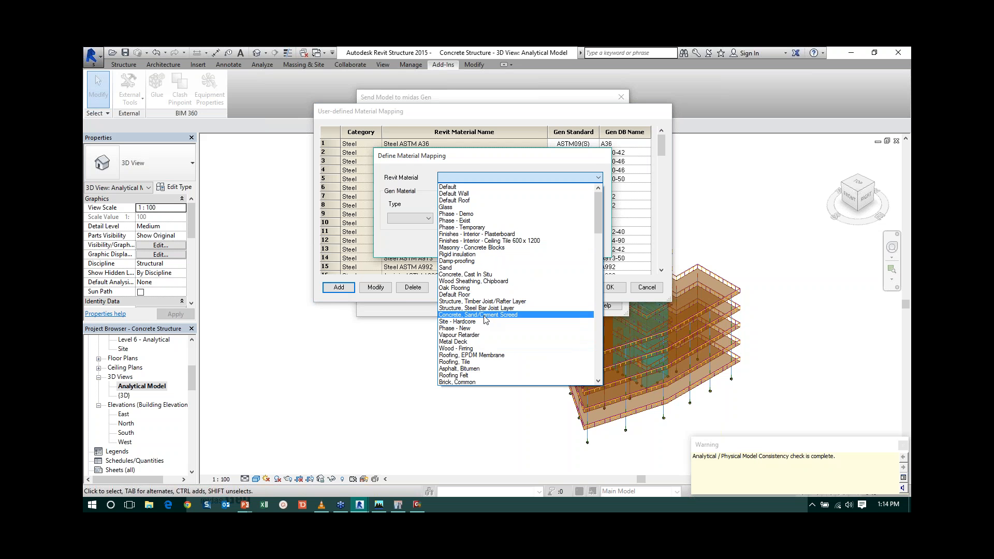
click(485, 315)
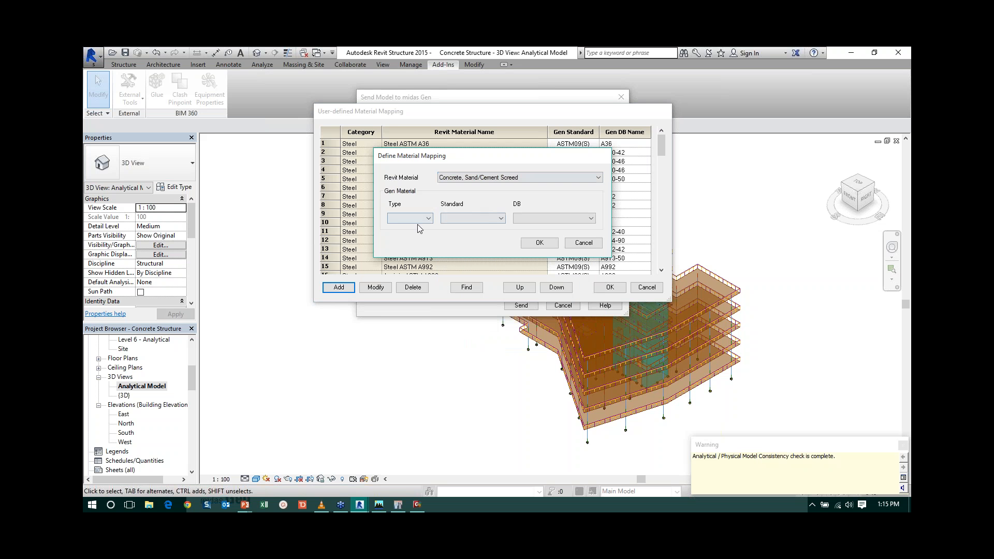
click(414, 218)
click(411, 235)
click(466, 218)
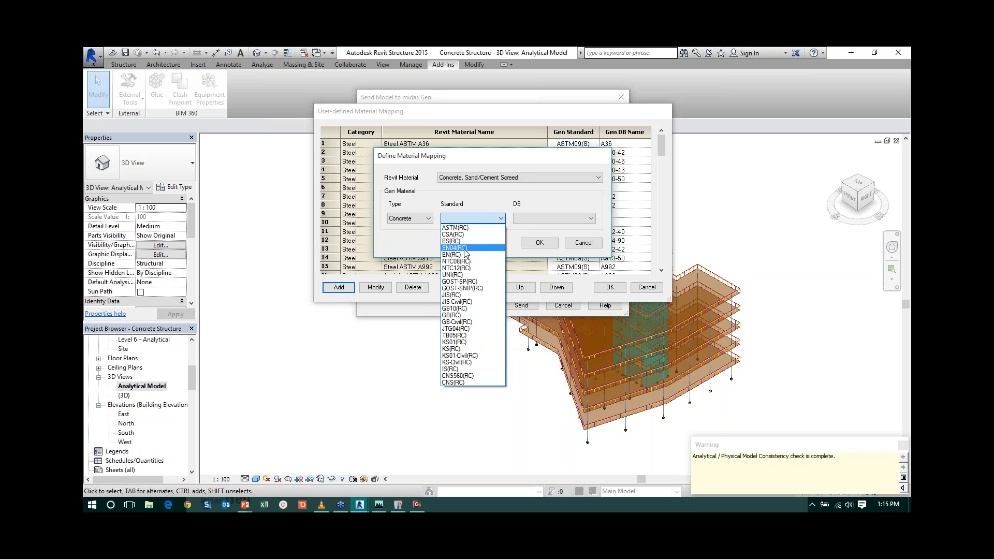
click(464, 250)
click(559, 218)
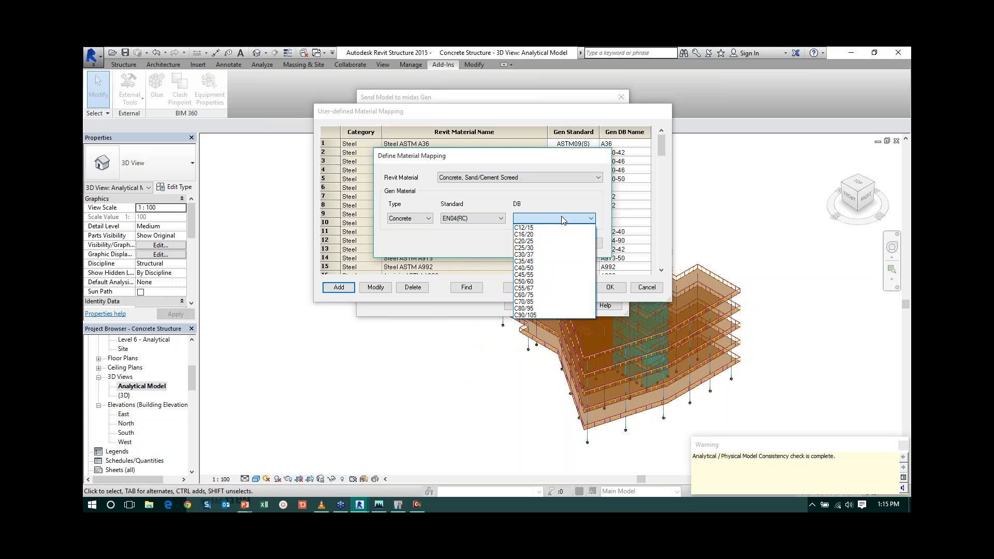
click(539, 254)
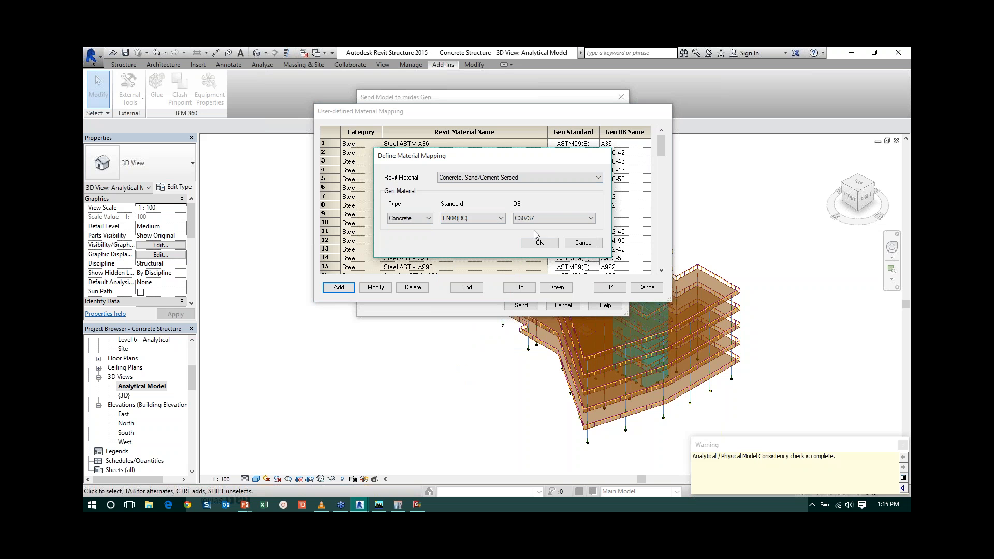
click(583, 242)
click(647, 287)
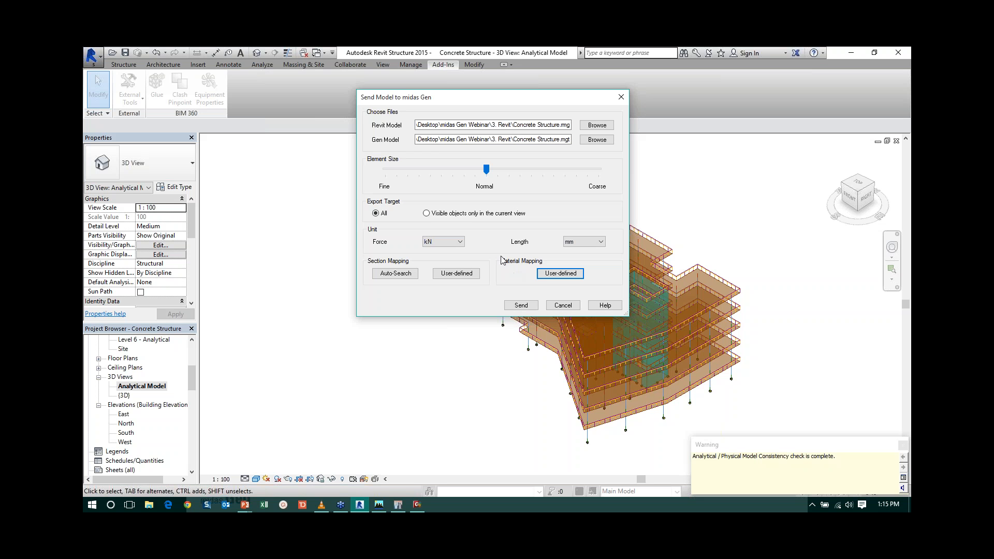
Send the model to midas Gen, overwriting the existing Concrete Structure.mgt and continuing with the C1 (400x400) column section mapping.
click(522, 306)
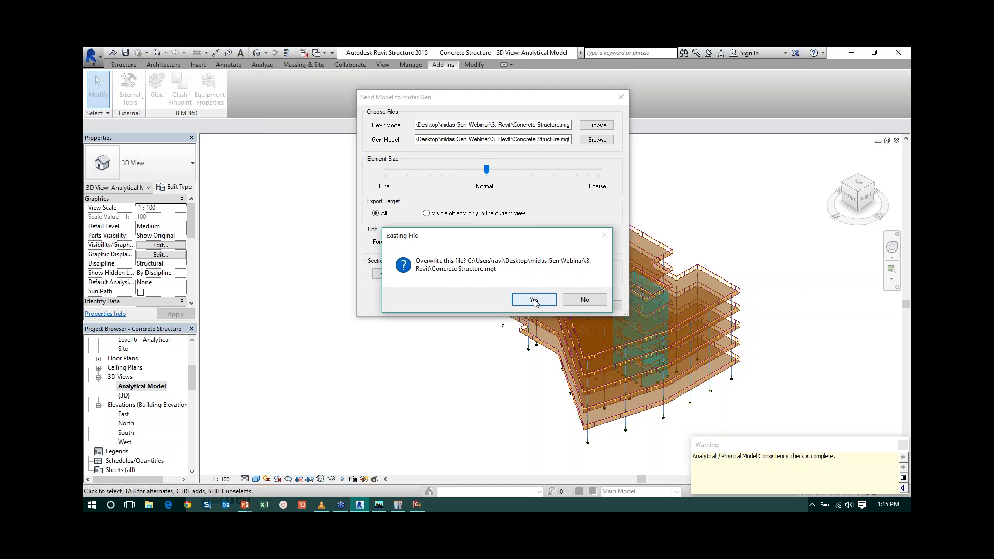
click(535, 302)
click(533, 300)
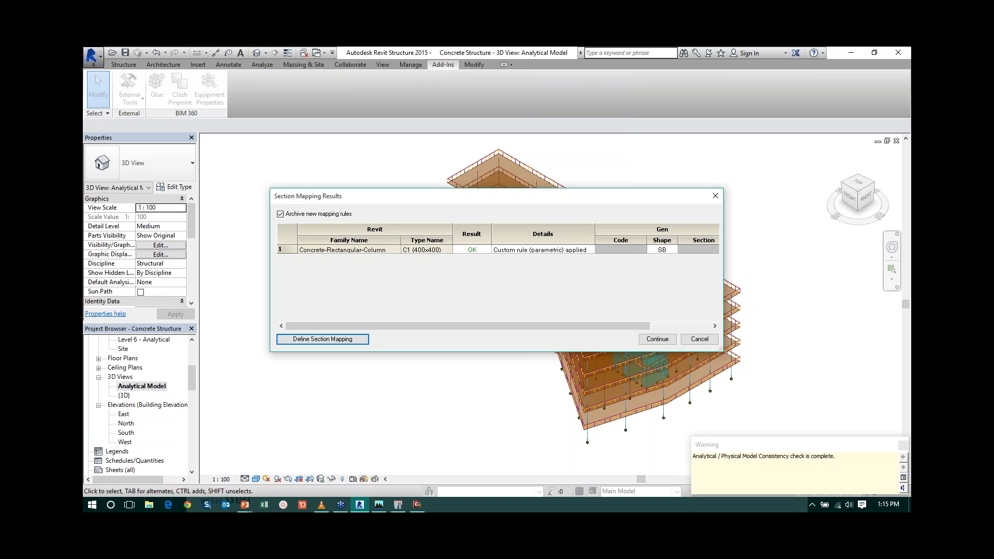
click(362, 251)
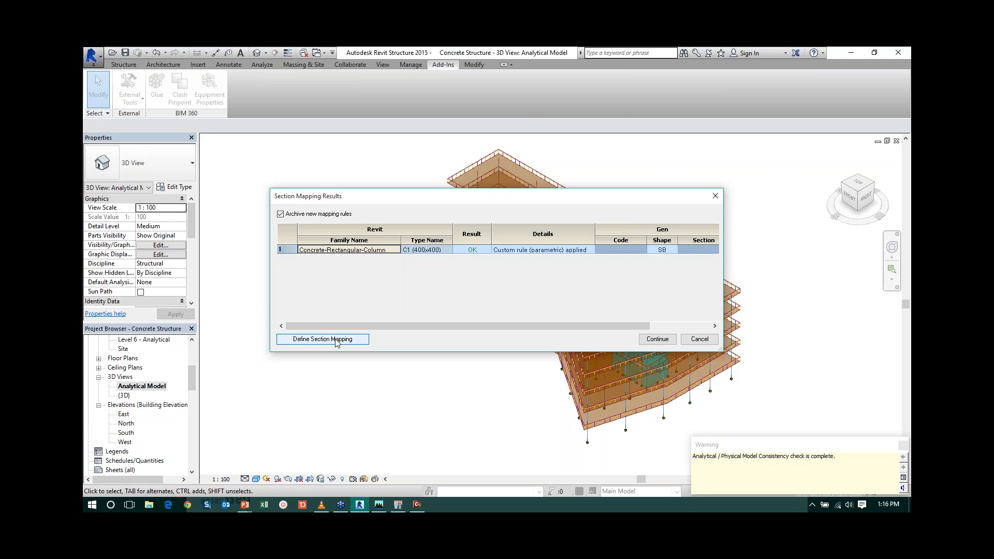
click(645, 340)
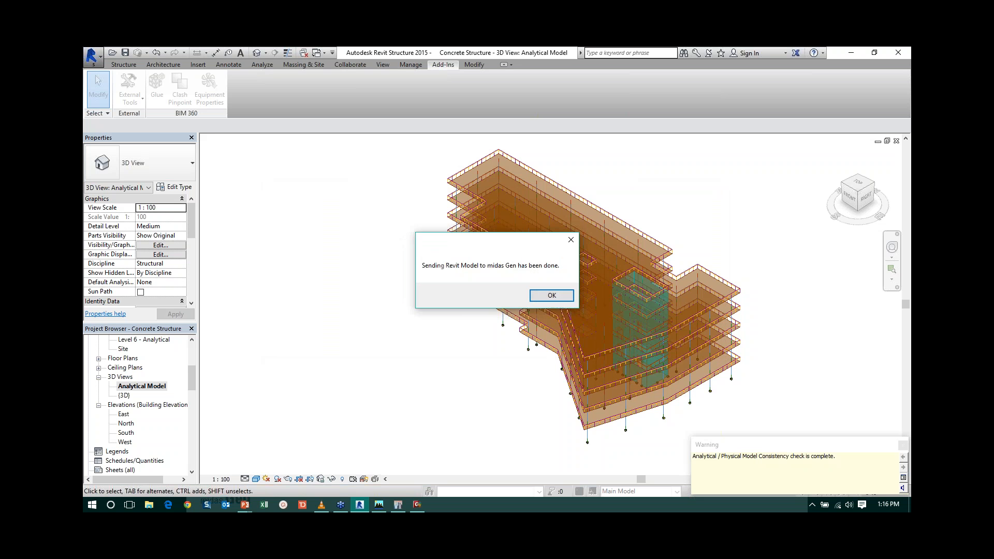
click(552, 296)
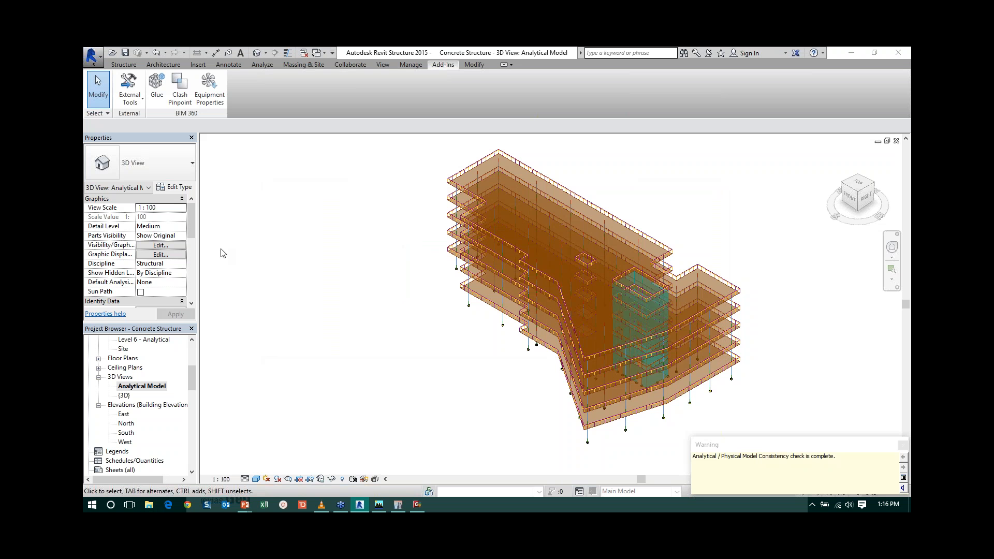
In File Explorer, open the Concrete Structure MIDAS text file from Desktop\midas Gen Webinar\3. Revit, examine its node data, and close it.
key(super+e)
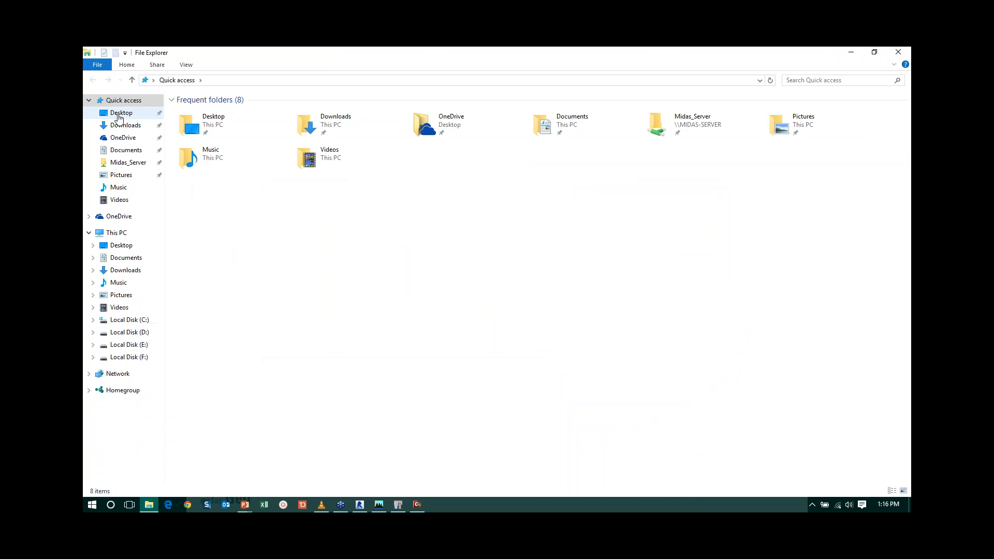
click(118, 113)
click(215, 134)
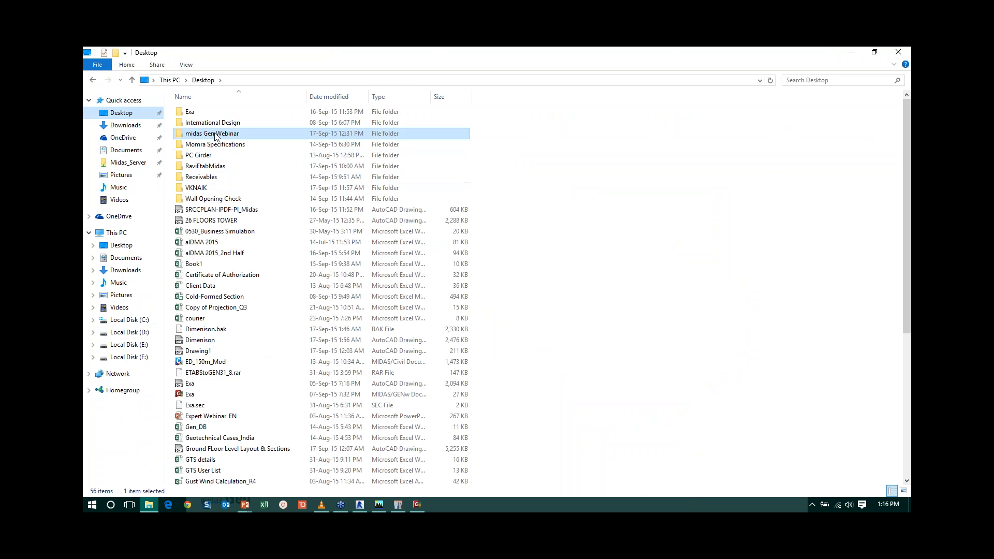
double_click(215, 135)
double_click(213, 112)
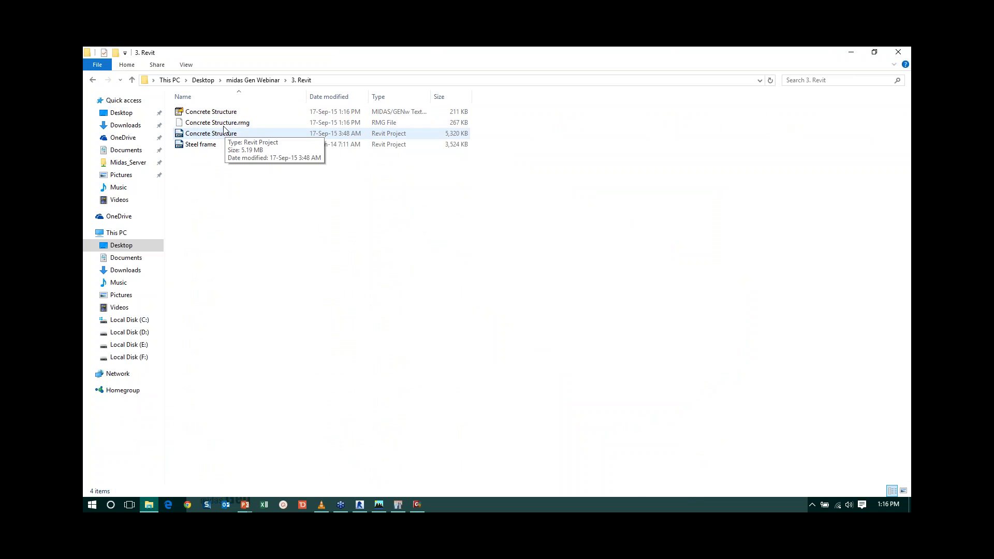
click(223, 112)
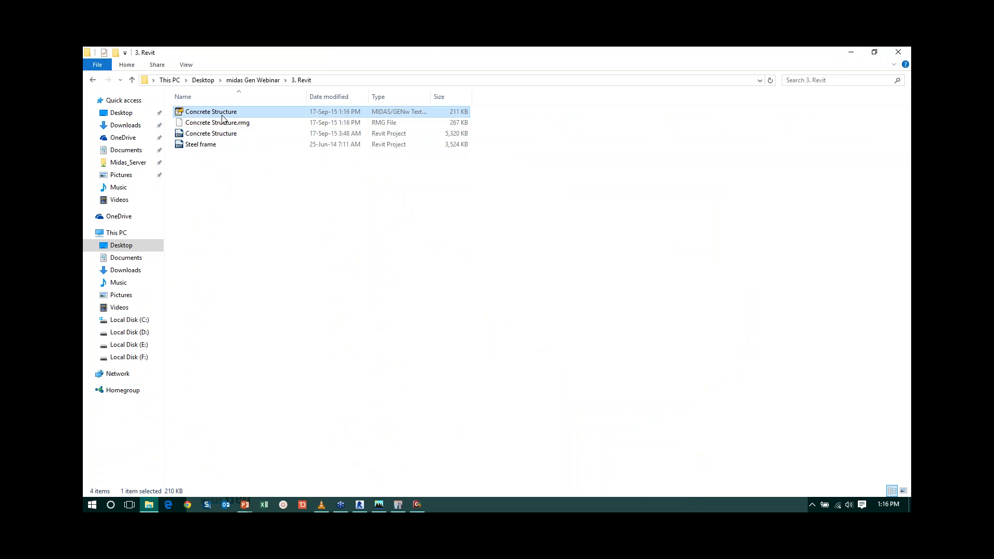
double_click(230, 111)
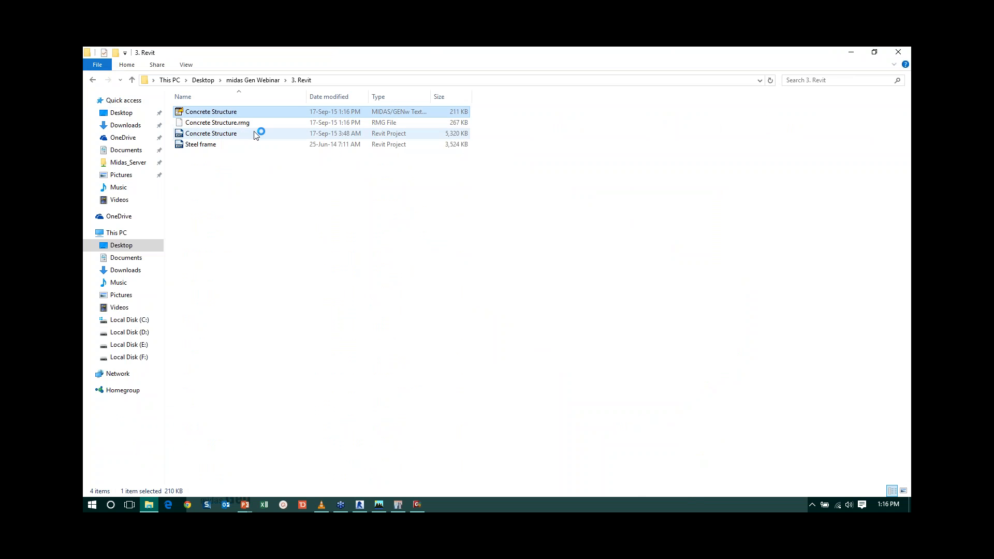
scroll(344, 148, down, 20)
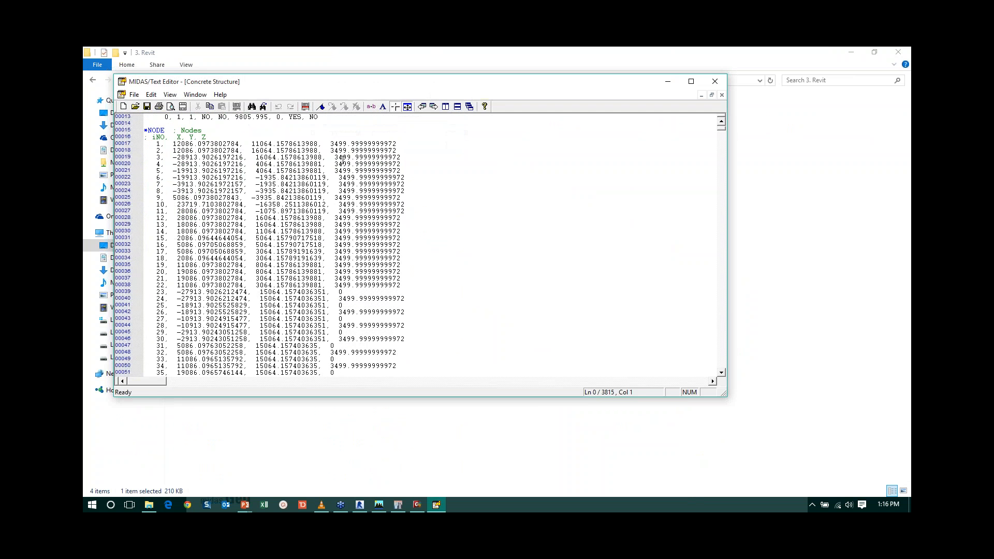
scroll(341, 167, down, 20)
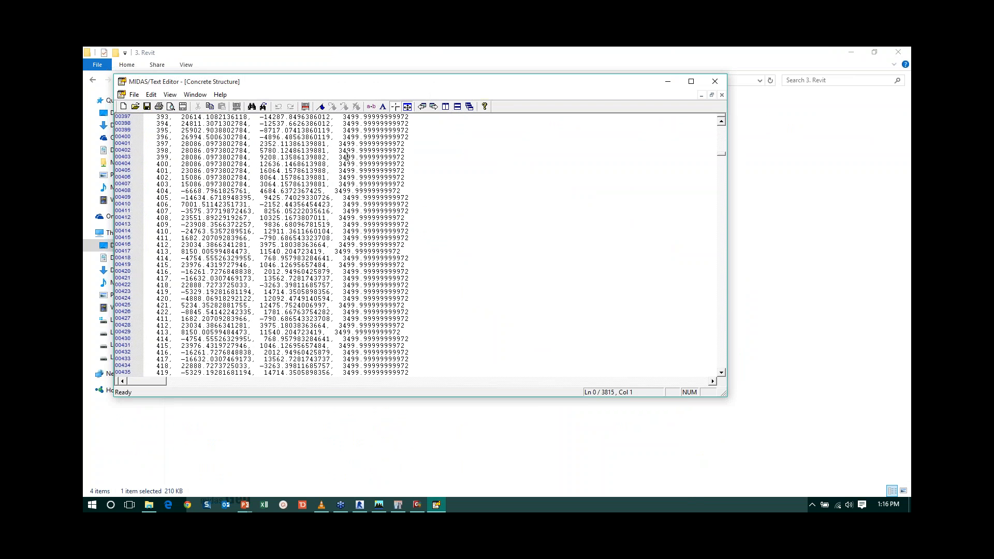
click(714, 83)
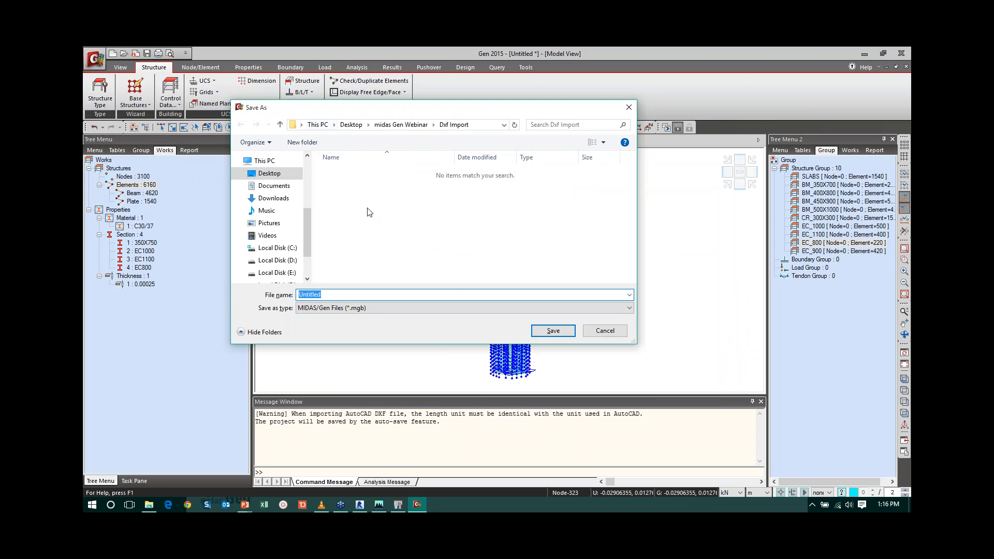
Switch to midas Gen and start a new project without saving the current DXF-based model.
click(605, 331)
click(95, 66)
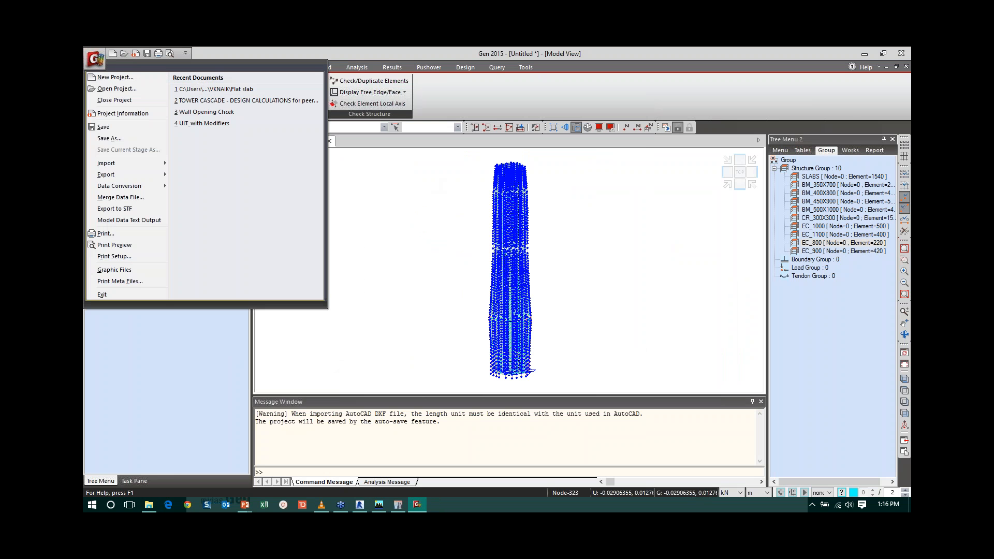
click(111, 77)
click(498, 303)
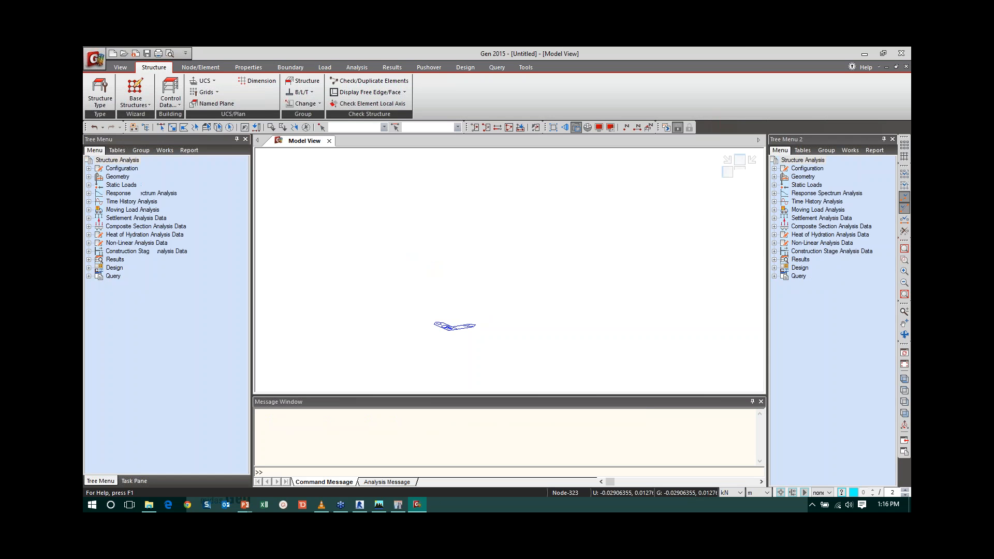
Import the midas Gen MGT file Concrete Structure from the midas Gen Webinar\3. Revit folder on the Desktop.
click(96, 64)
mouse_move(154, 164)
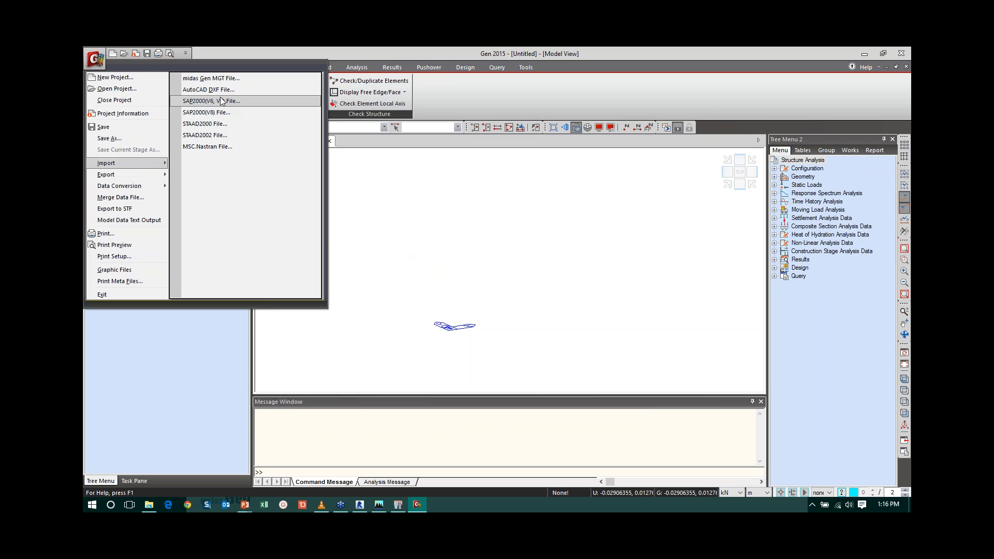
click(211, 78)
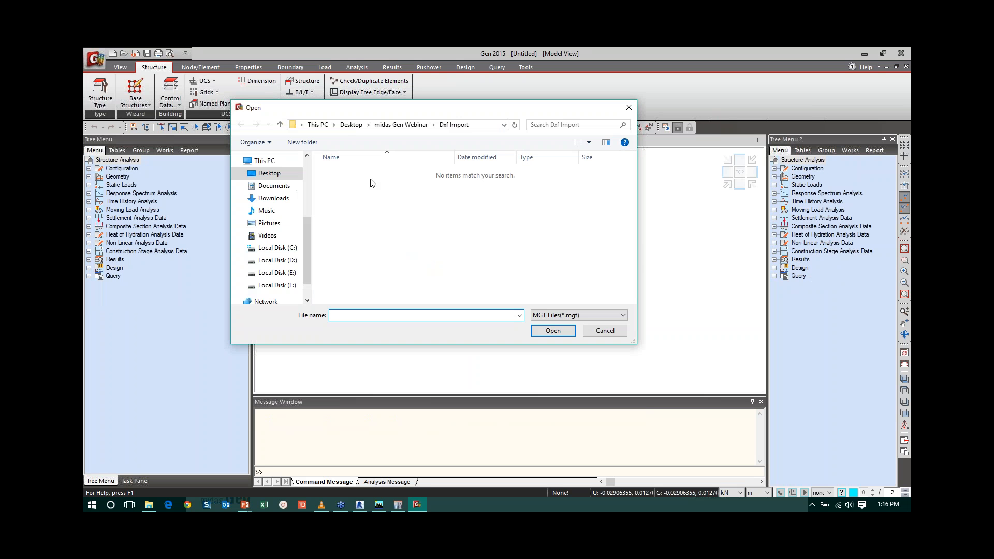
click(271, 175)
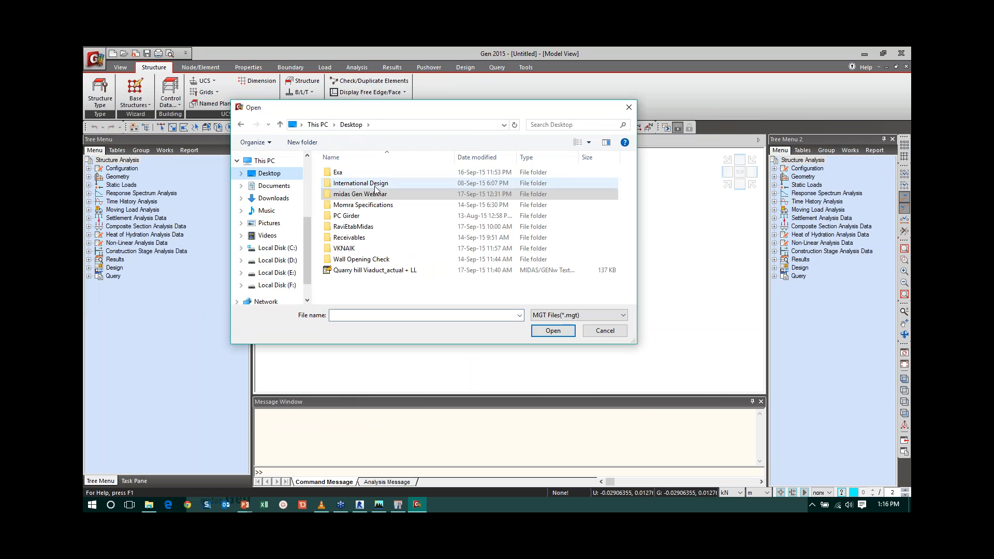
double_click(357, 194)
double_click(344, 172)
click(357, 172)
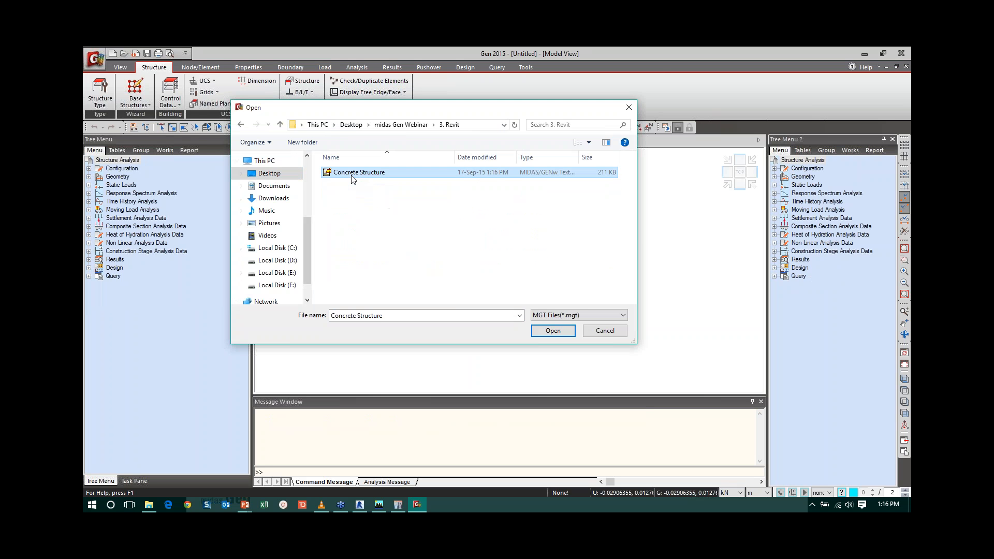
click(554, 331)
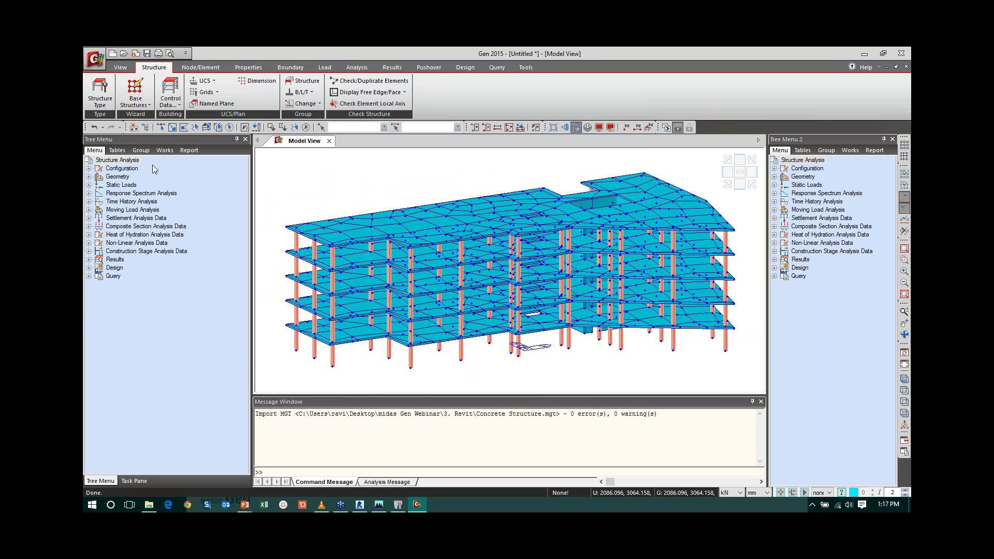
Show the works tree of the imported model, inspect the building from above, and restore the isometric view.
click(165, 150)
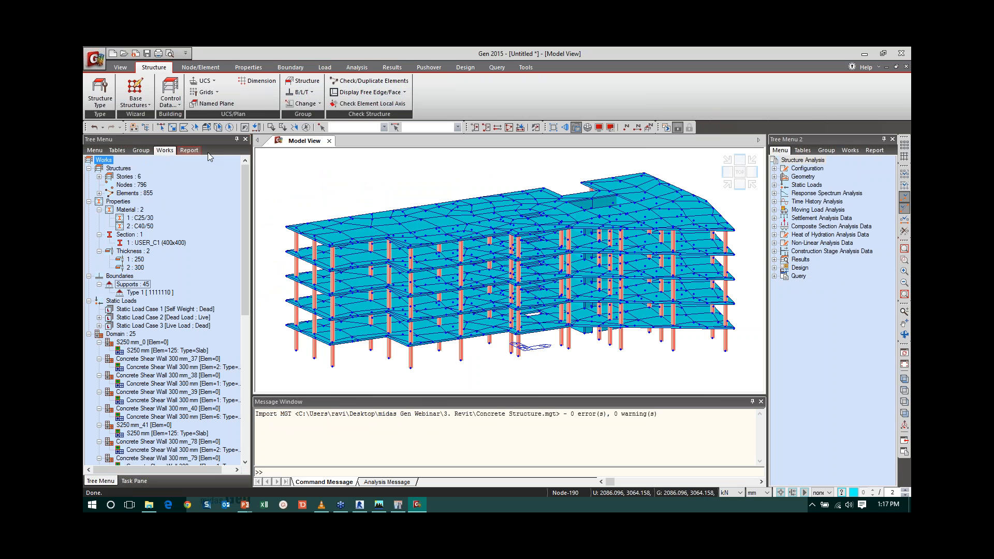
click(904, 335)
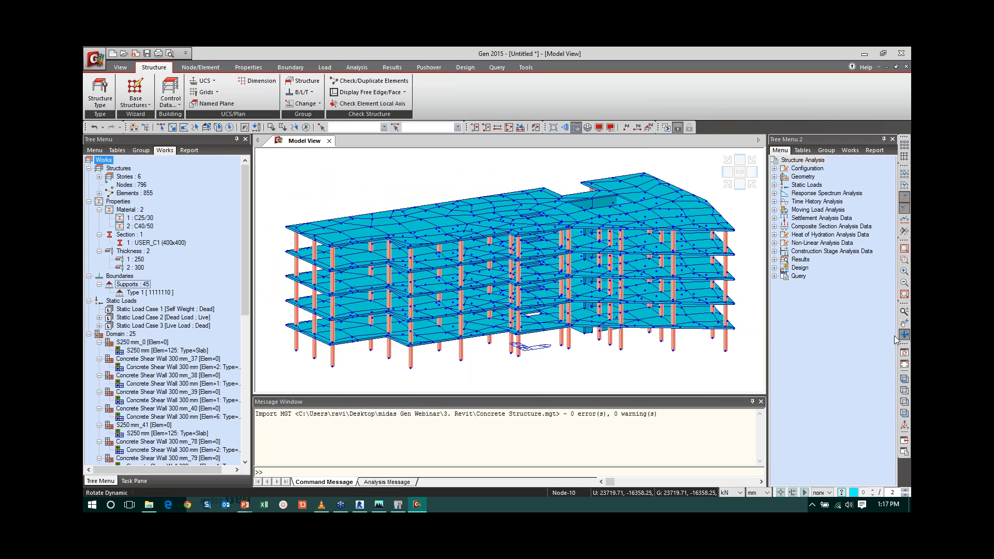
drag(500, 237, 473, 277)
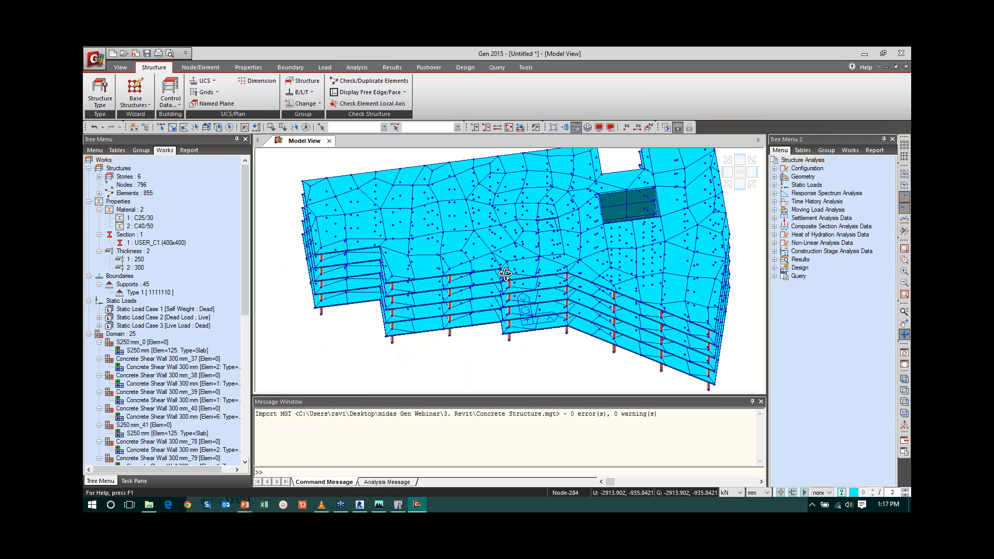
click(904, 381)
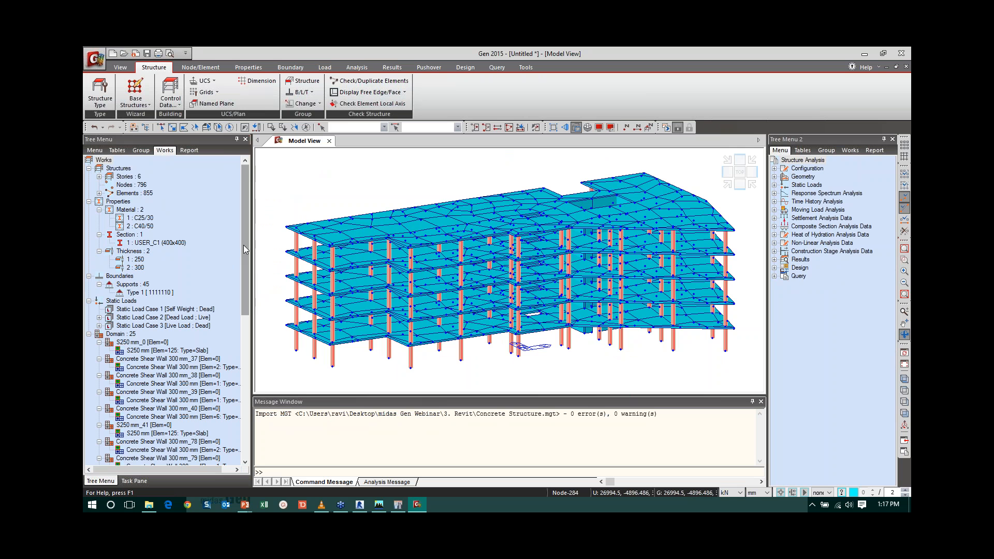
Set the in-plane and out-of-plane thickness of the 250 mm plates to 200 mm and clear the element selection.
click(135, 259)
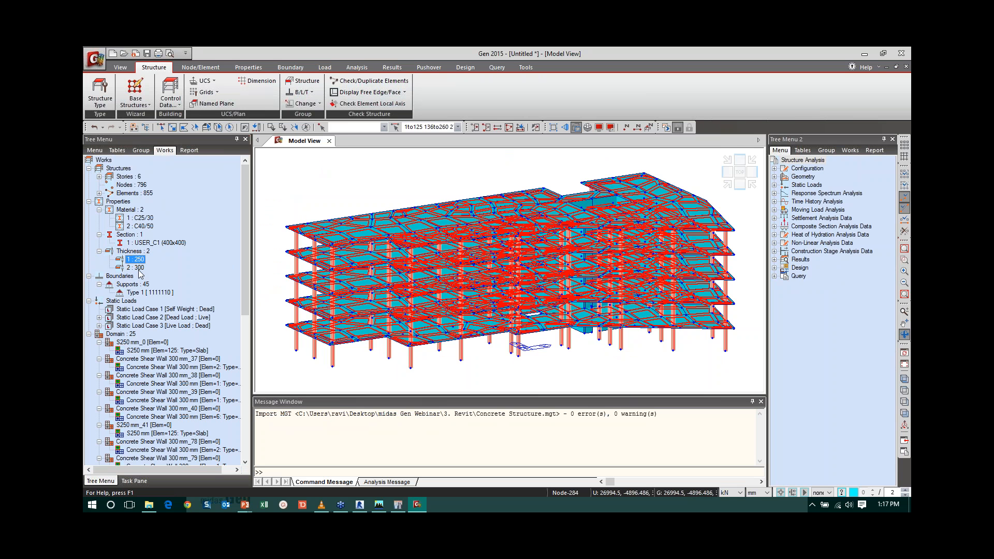
click(136, 268)
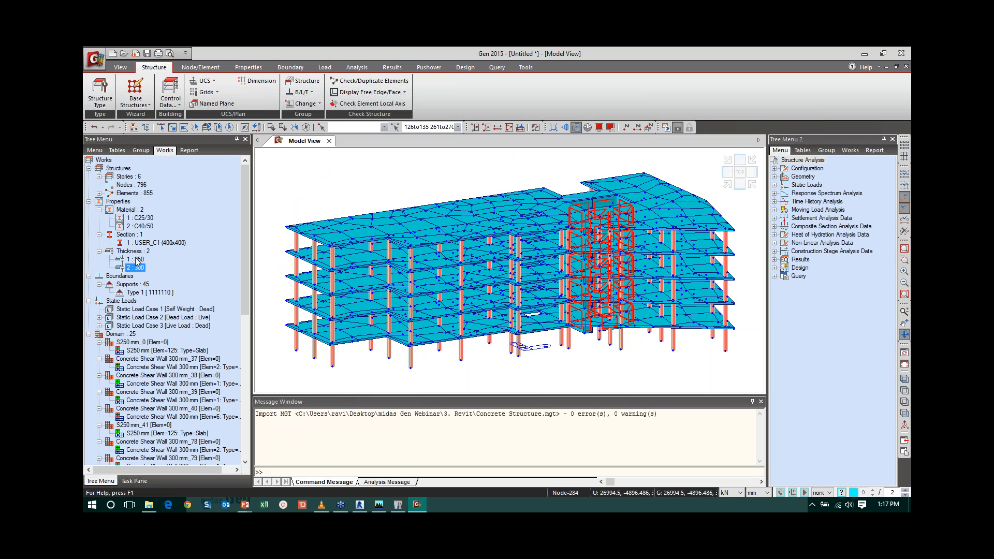
right_click(136, 259)
click(167, 393)
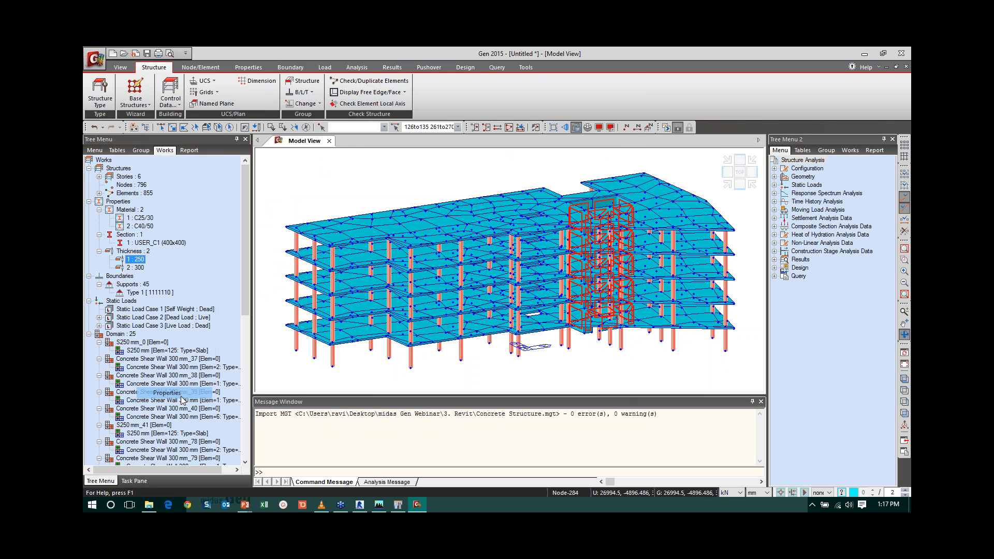
double_click(505, 154)
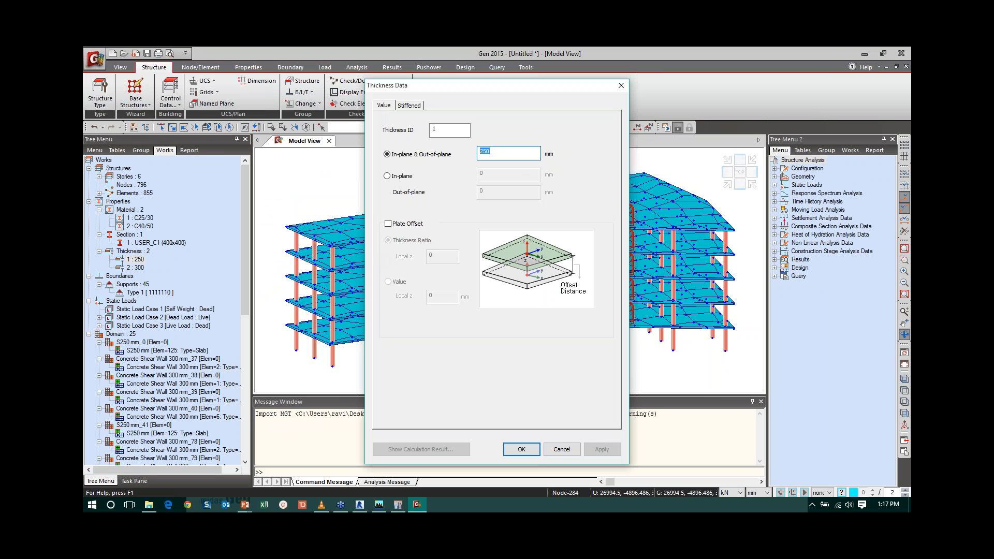
text(2)
click(520, 449)
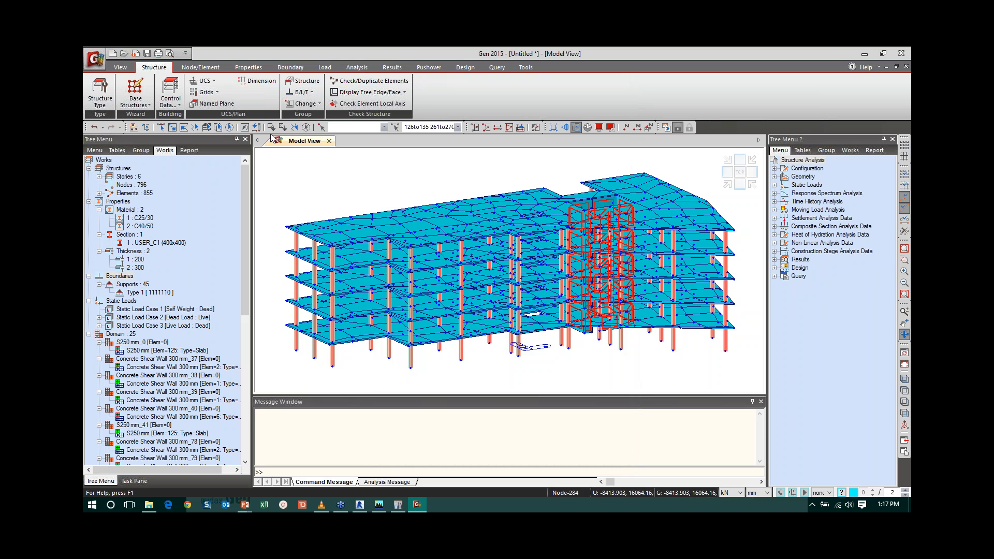
click(306, 128)
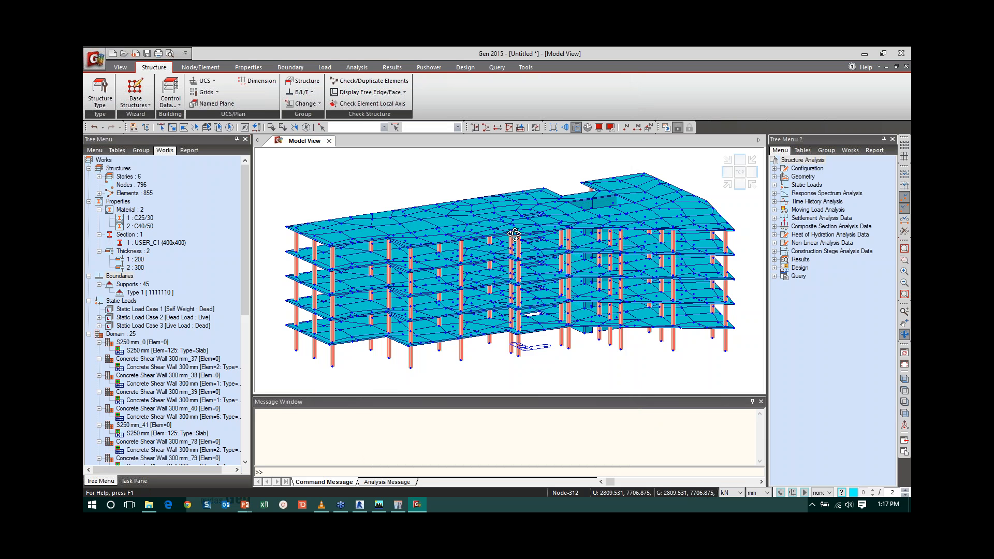
Export the model as a midas Gen MGT file named Concrete Modified in the 3. Revit folder and close its text.
click(94, 59)
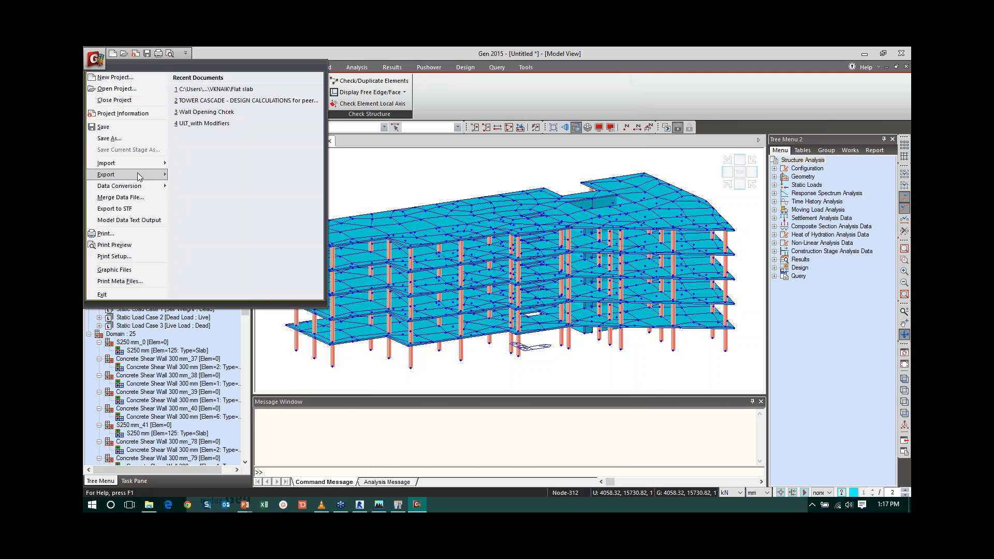
mouse_move(138, 175)
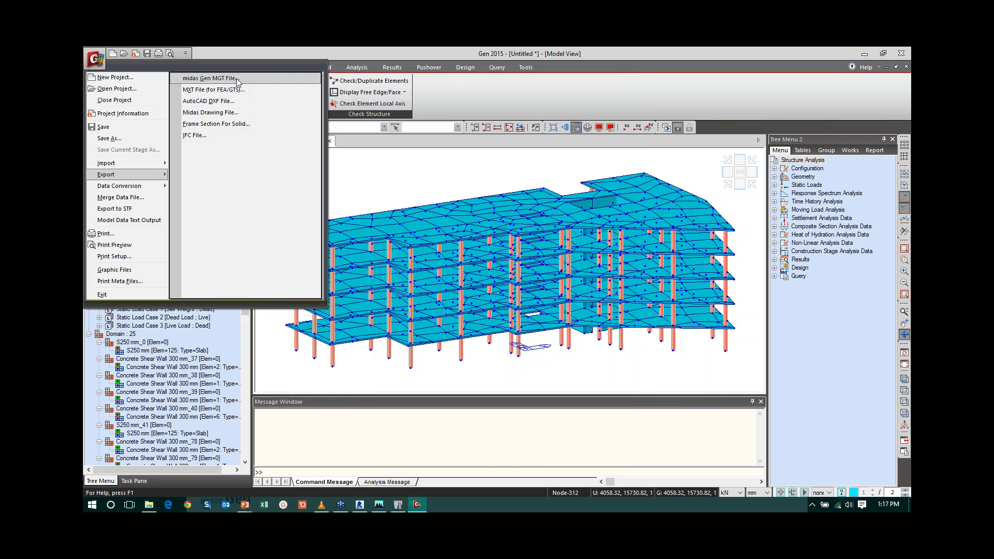
click(209, 78)
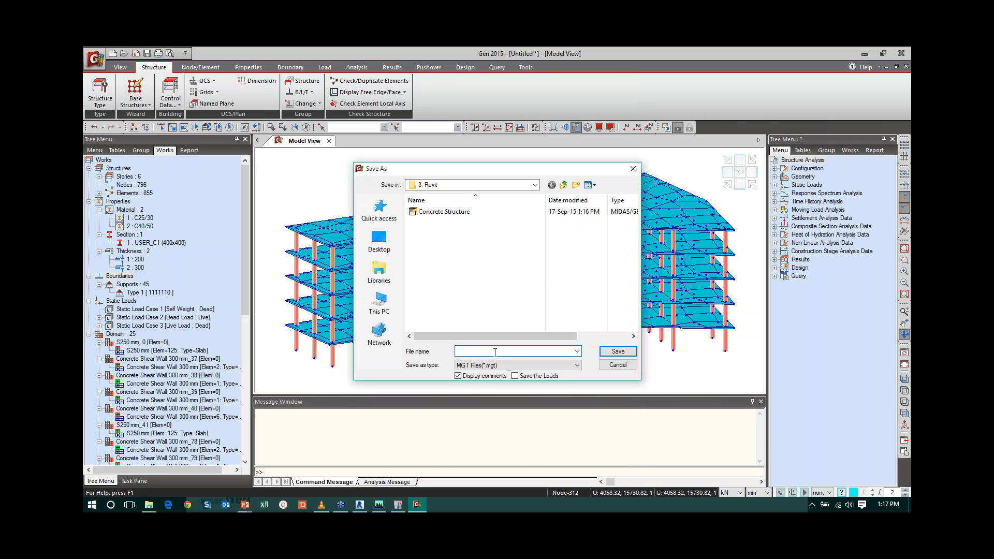
text(Concrete)
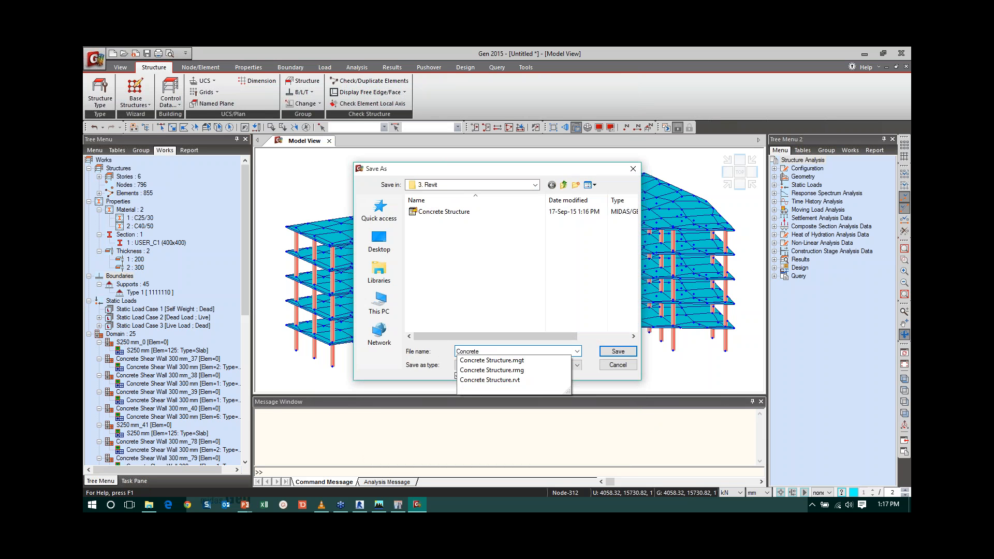
text( Modified)
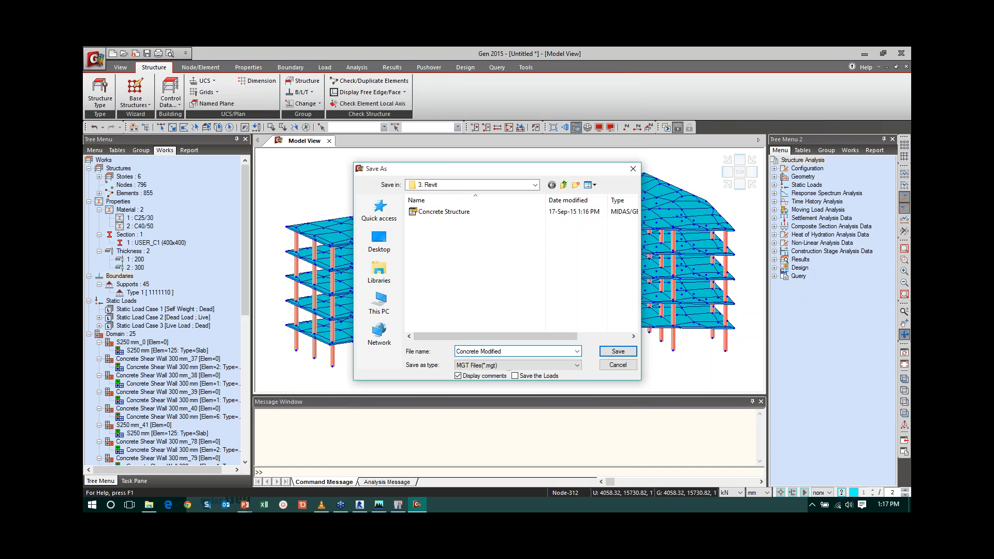
click(617, 352)
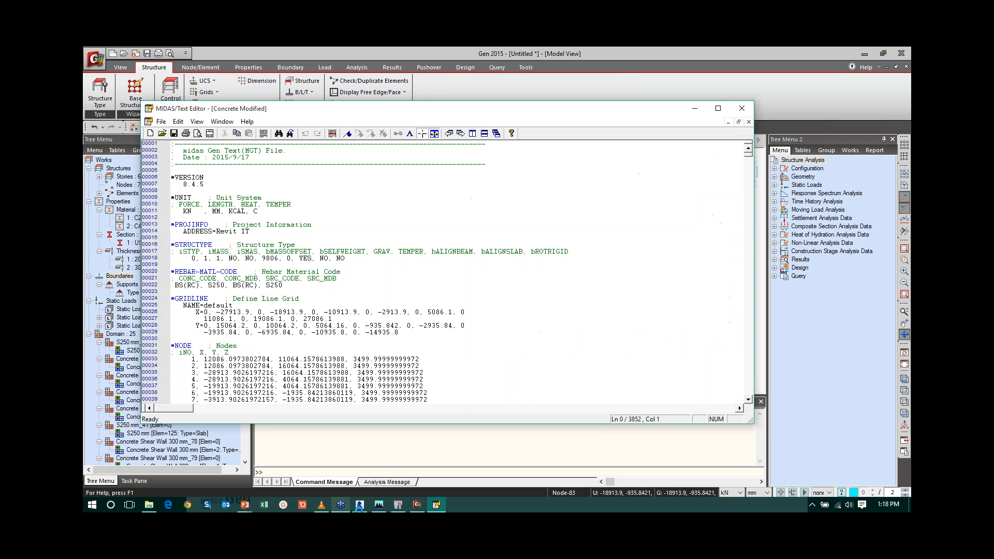
click(746, 111)
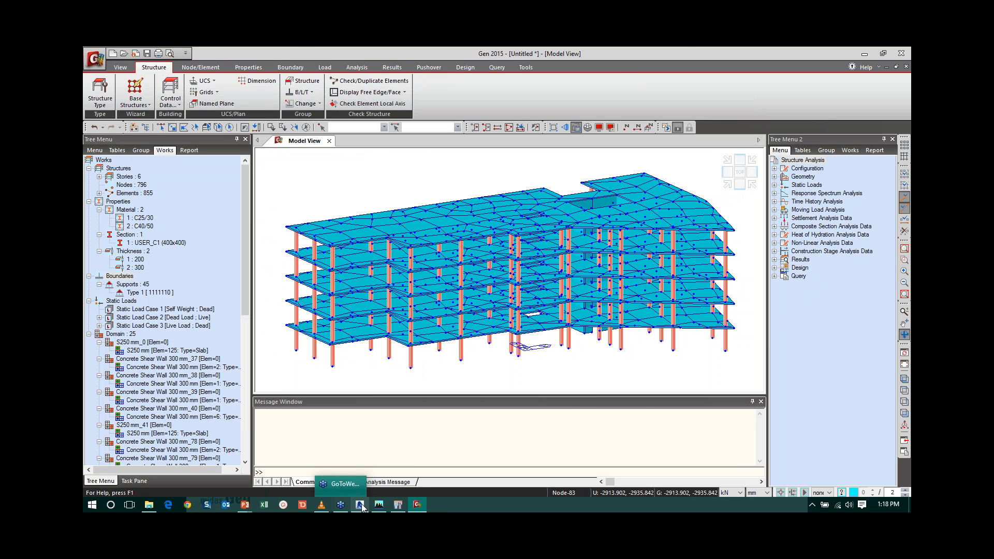
Switch to Revit, update the model from midas Gen using Concrete Modified.mgt as the Gen model, and close the update summary.
click(360, 505)
click(137, 102)
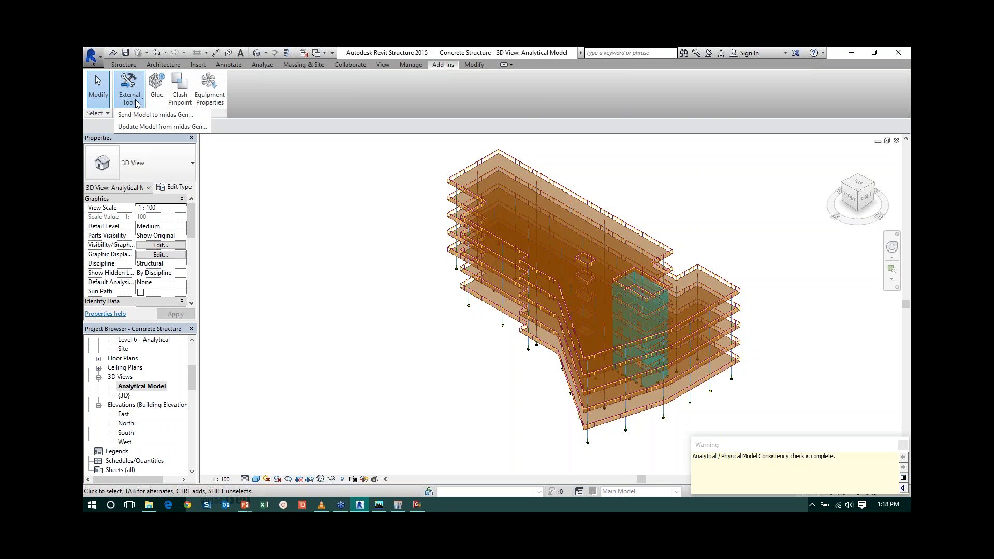
click(139, 127)
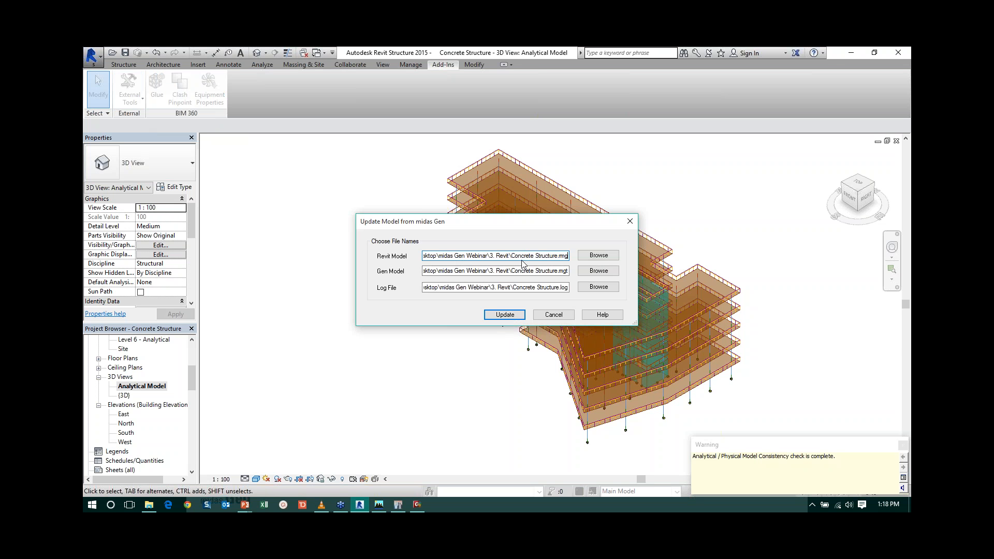
click(600, 272)
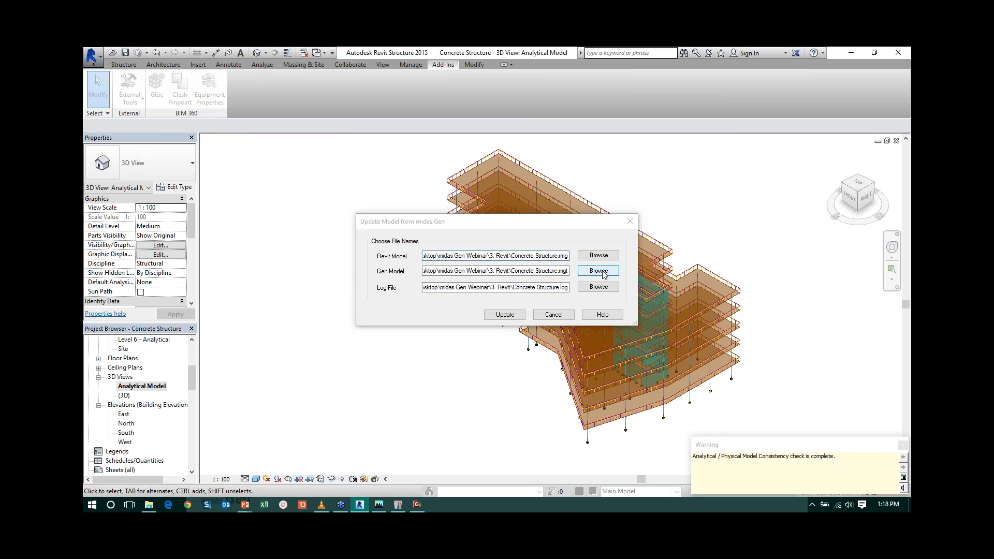
click(468, 216)
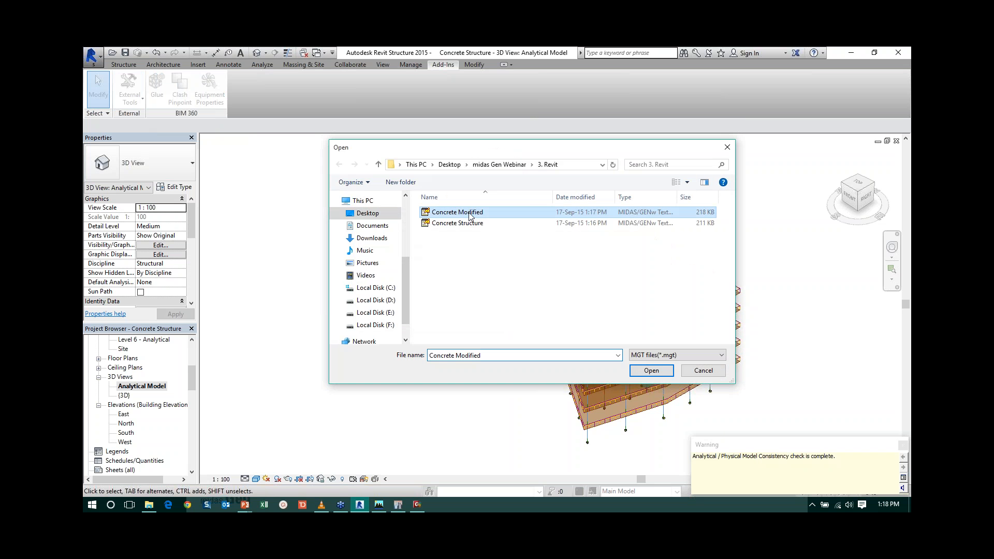
click(651, 371)
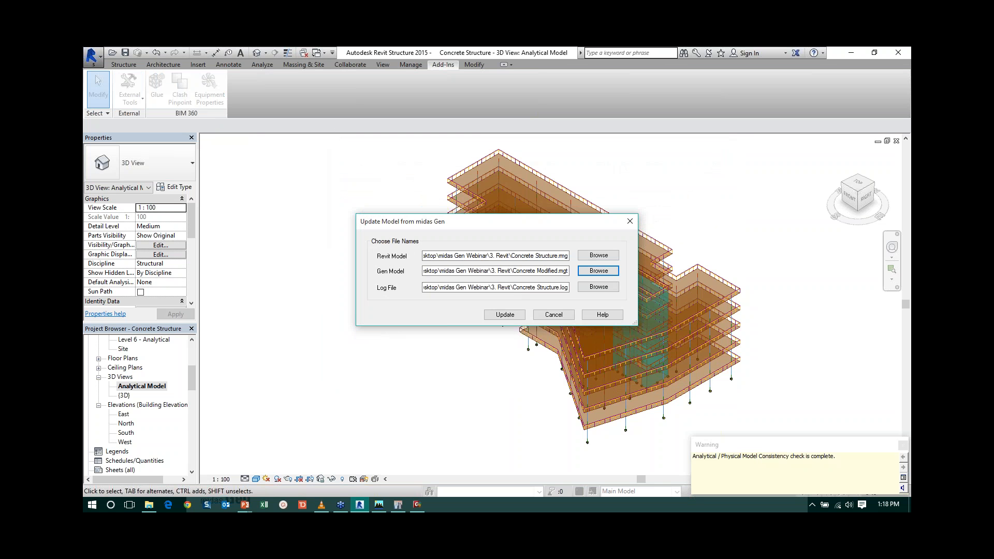
click(506, 314)
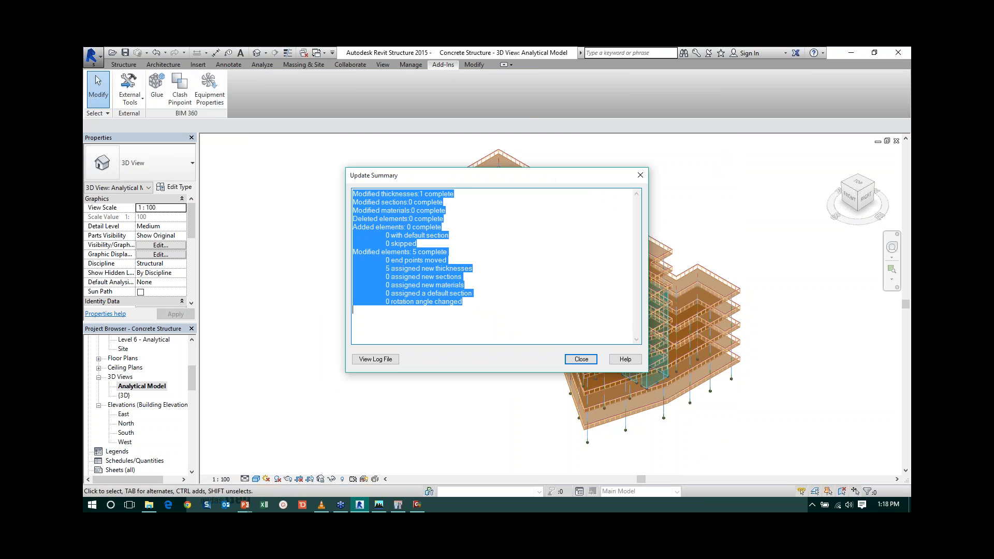
click(418, 210)
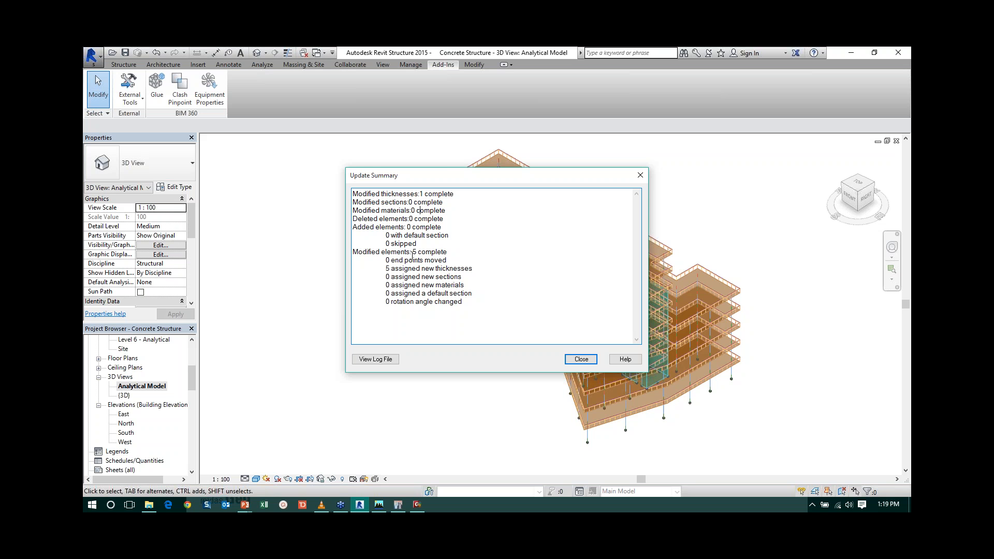
click(581, 359)
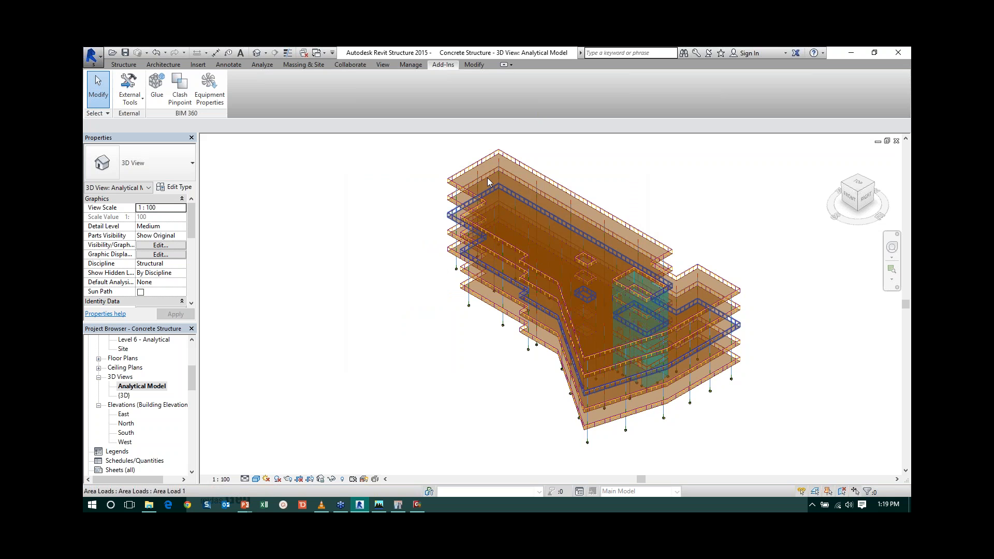
Open the {3D} view and examine the thickness property of the top floor slab on Level 6.
click(460, 184)
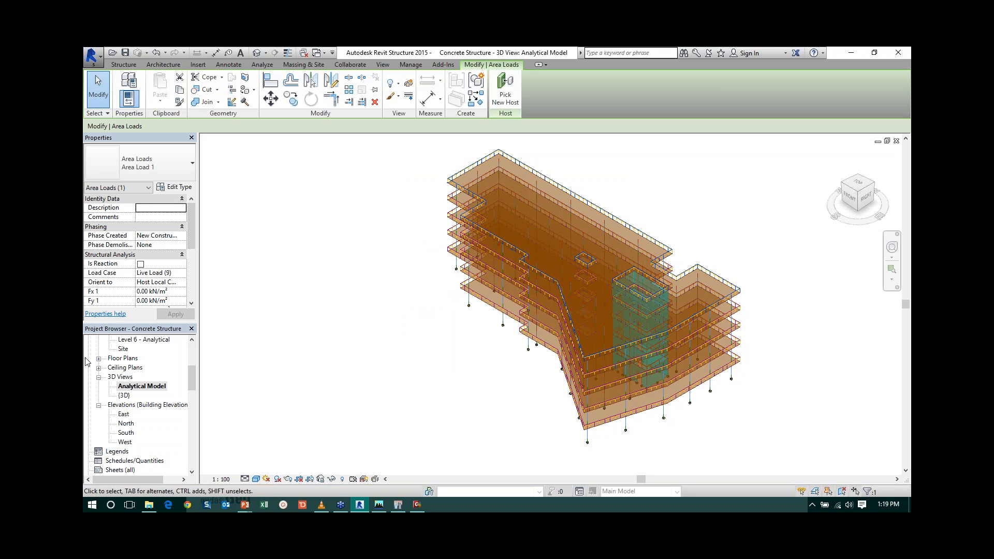
double_click(123, 396)
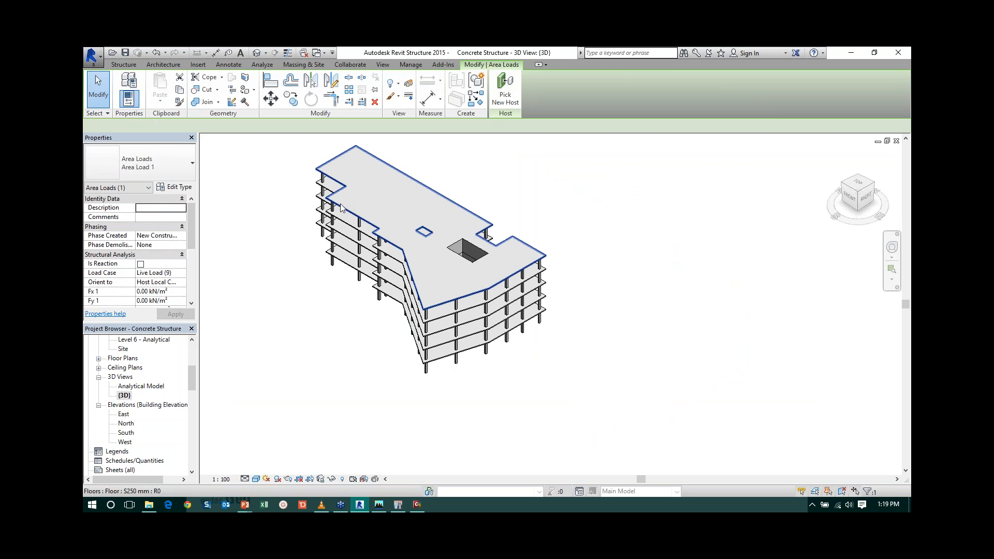
click(342, 205)
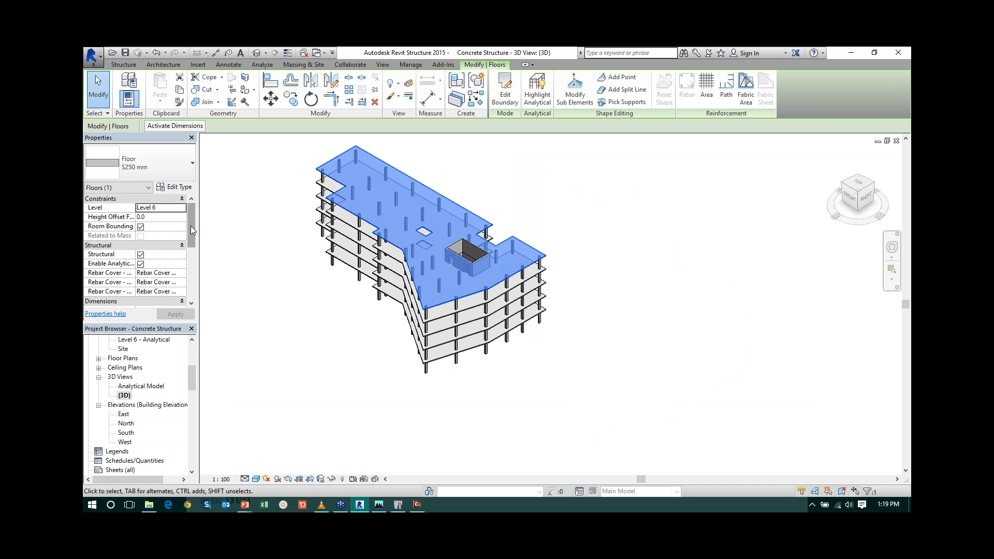
drag(192, 232, 196, 266)
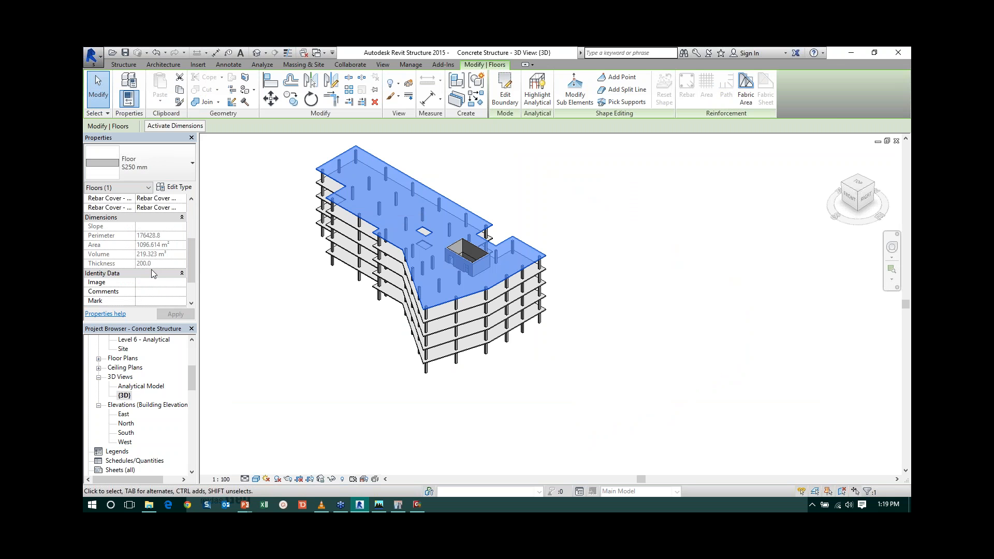
scroll(153, 274, up, 3)
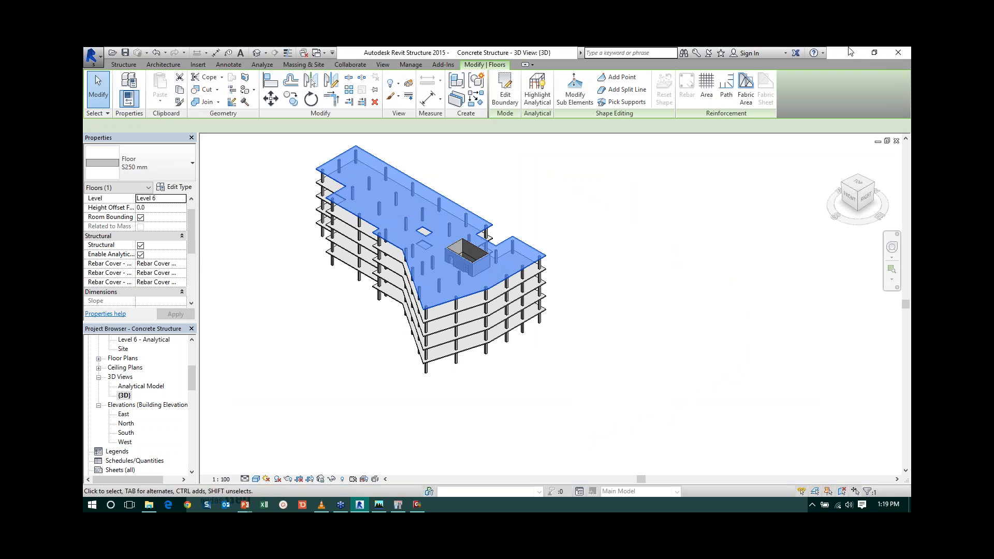
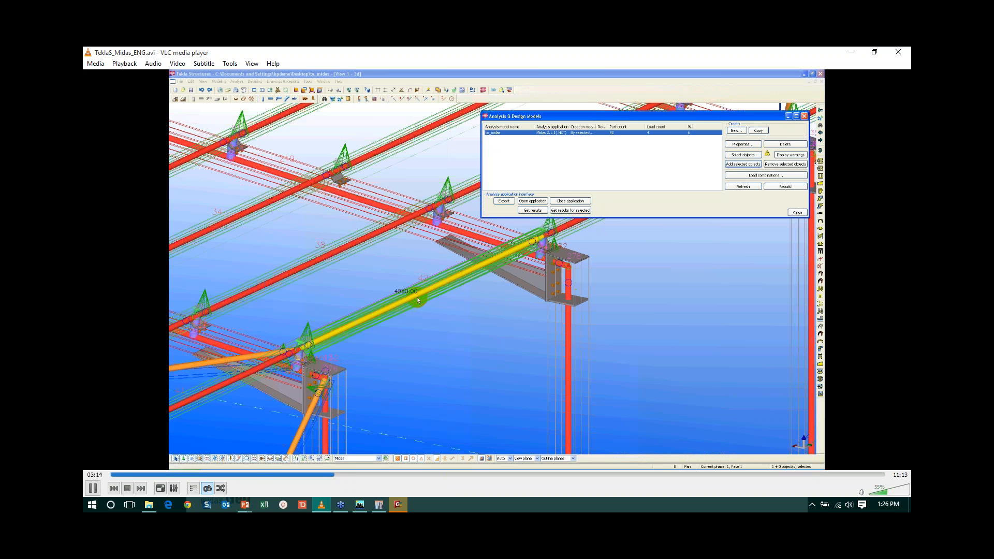
Skip forward through the TeklaS_Midas_ENG.avi video in VLC, including to 03:51, 04:41 and 06:03.
click(376, 474)
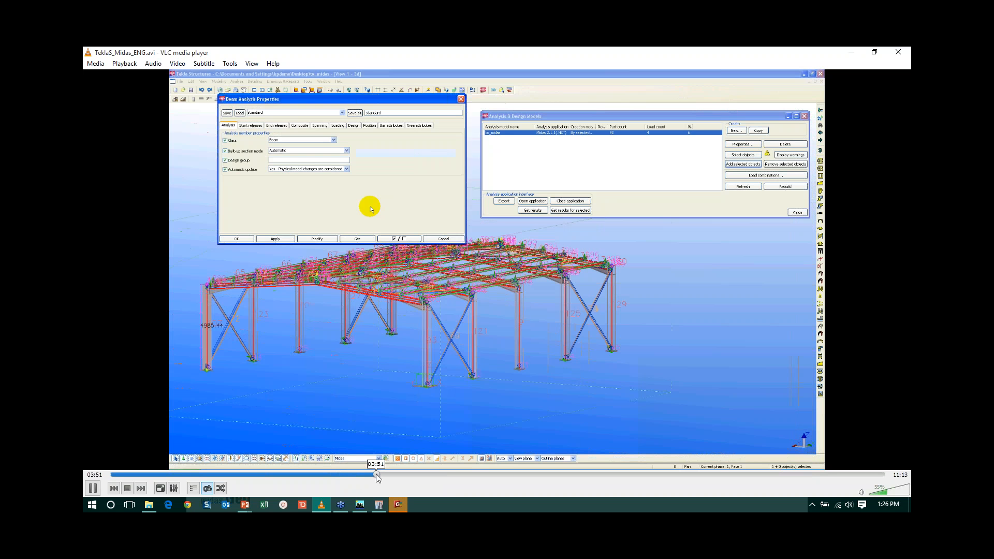
click(405, 475)
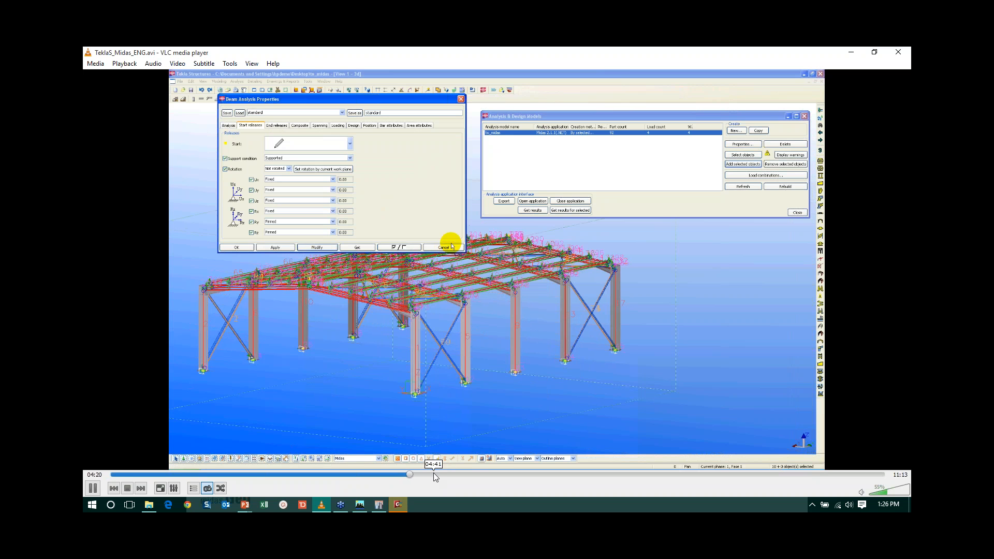
click(434, 473)
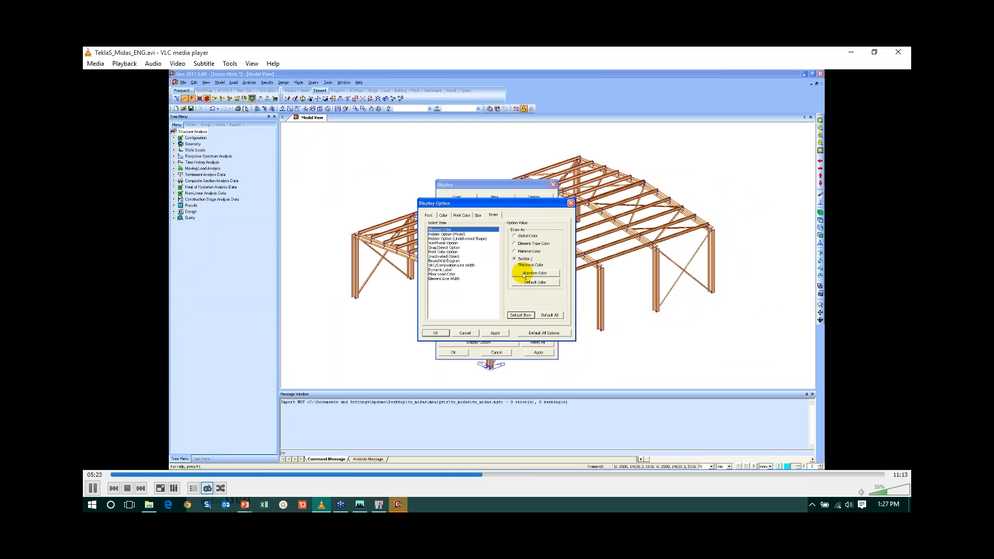
click(527, 471)
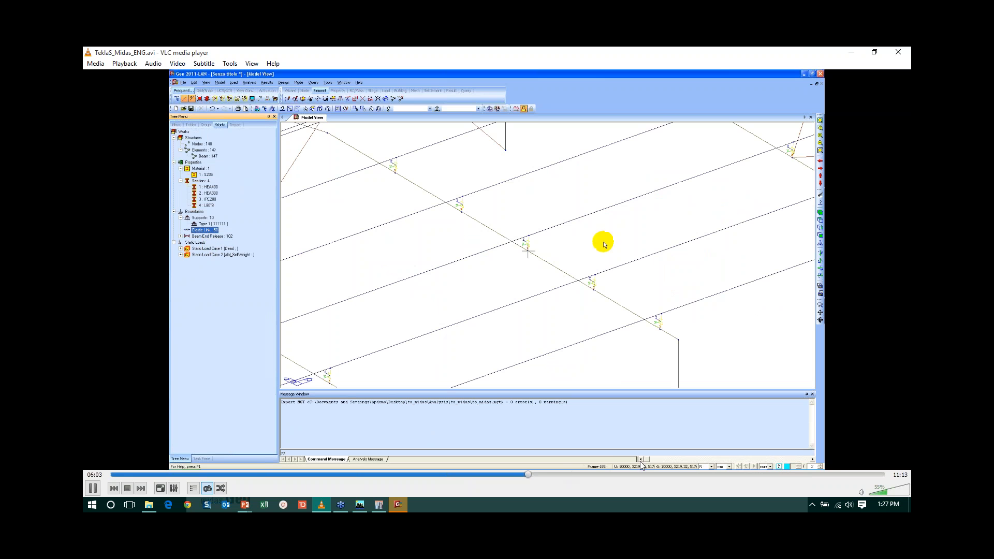
click(603, 472)
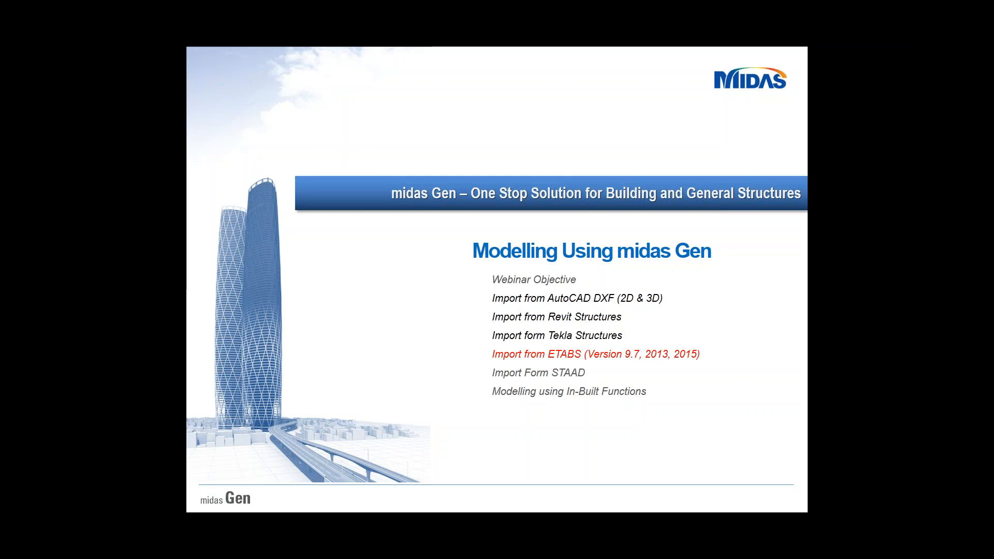
key(Right)
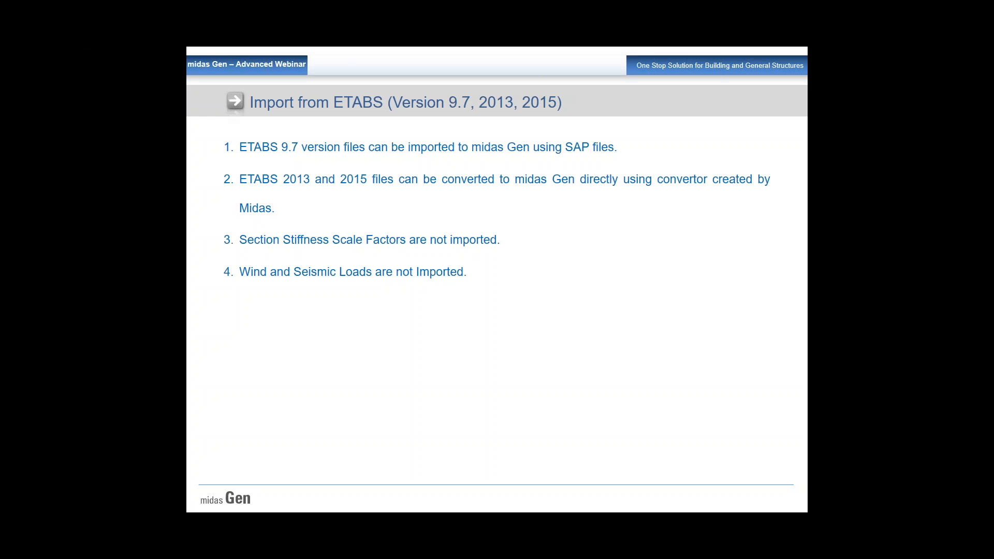
Switch to the MES model in ETABS and set the plan view to level 17.
key(alt+Tab)
key(Tab)
key(Tab)
key(Tab)
key(Tab)
key(Tab)
key(Tab)
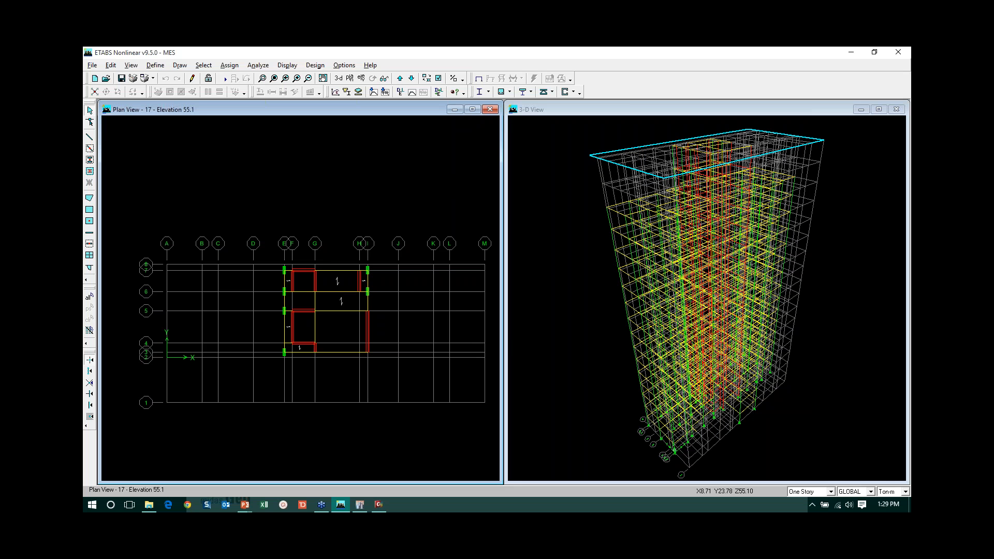
click(350, 80)
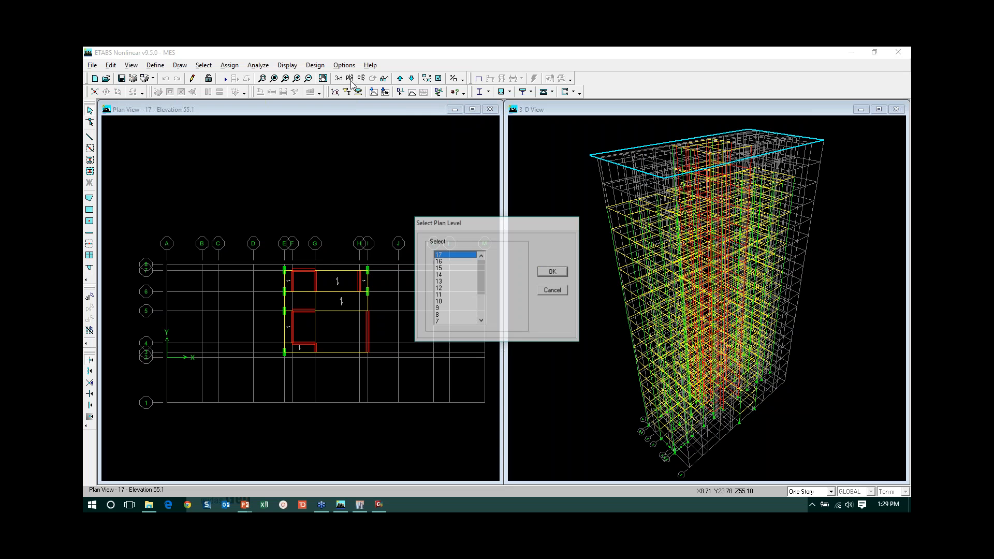
click(553, 273)
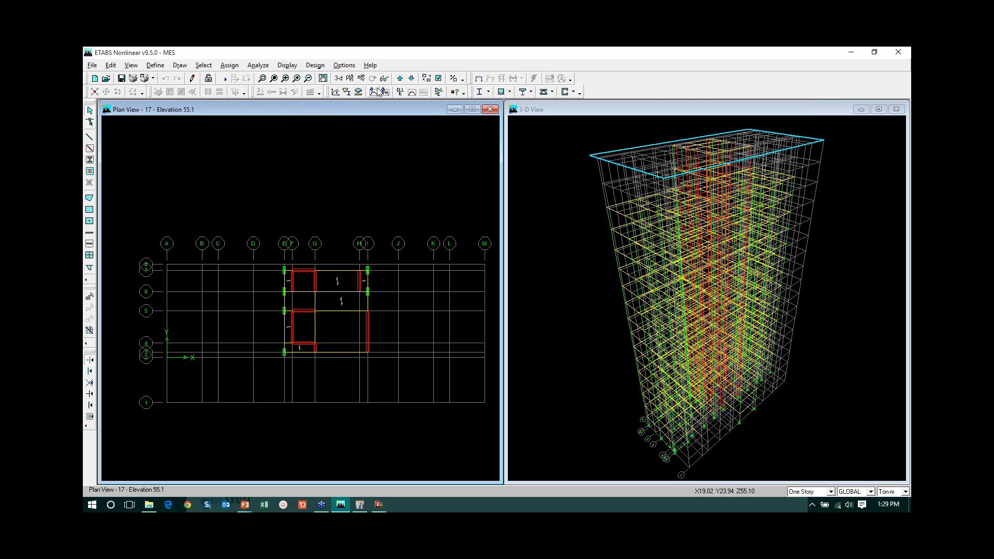
Examine the floor plans storey by storey below level 17, ending on the plan of level 10.
click(411, 79)
click(411, 78)
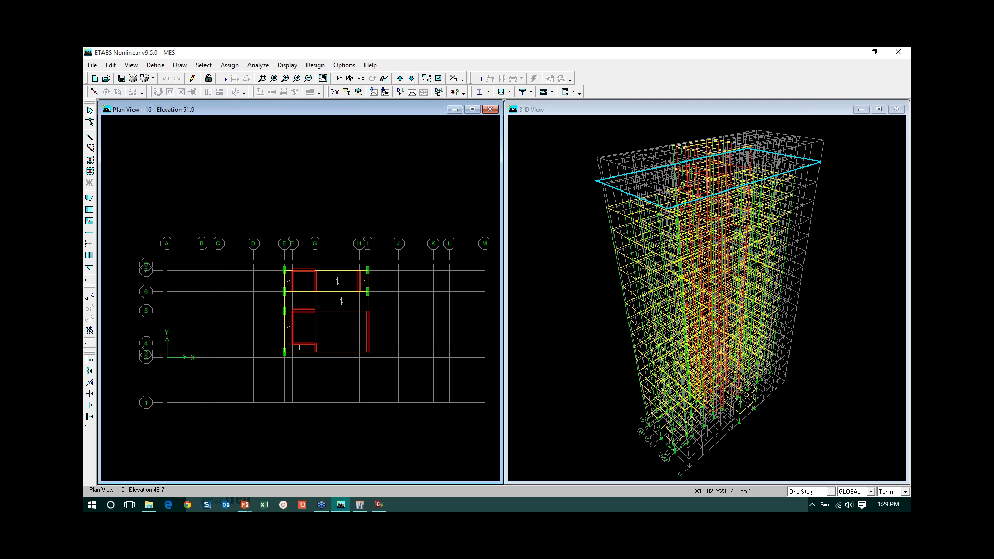
click(411, 79)
click(411, 79)
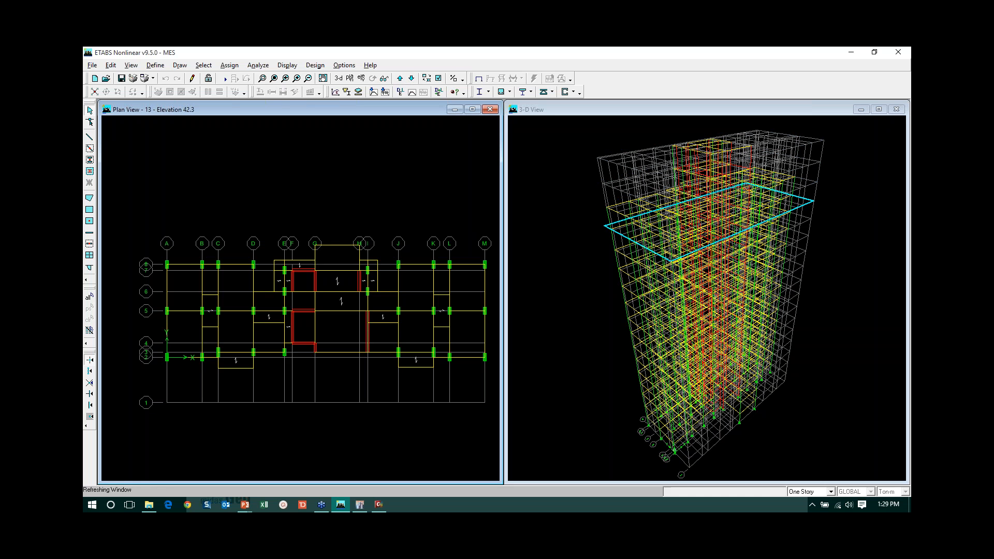
click(411, 78)
click(411, 79)
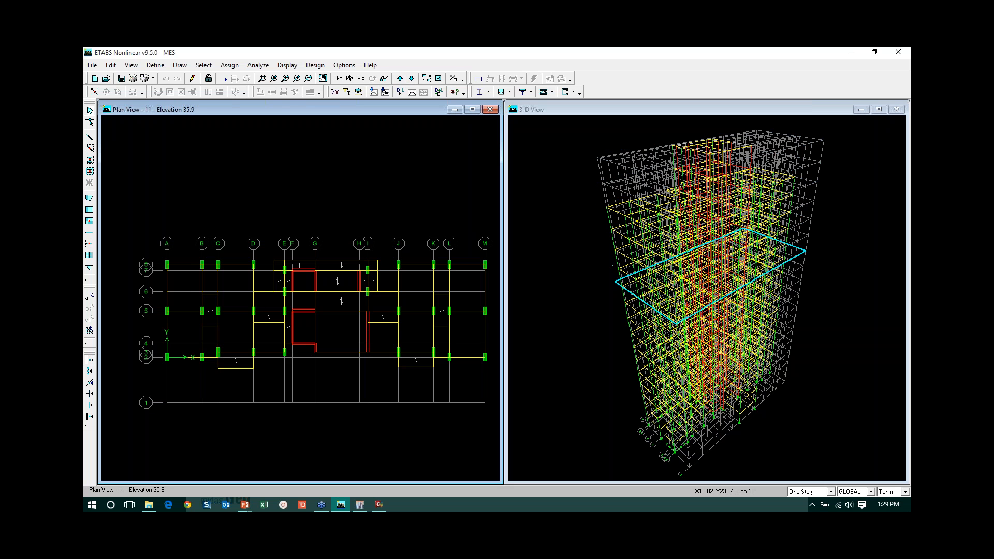
click(411, 78)
click(411, 79)
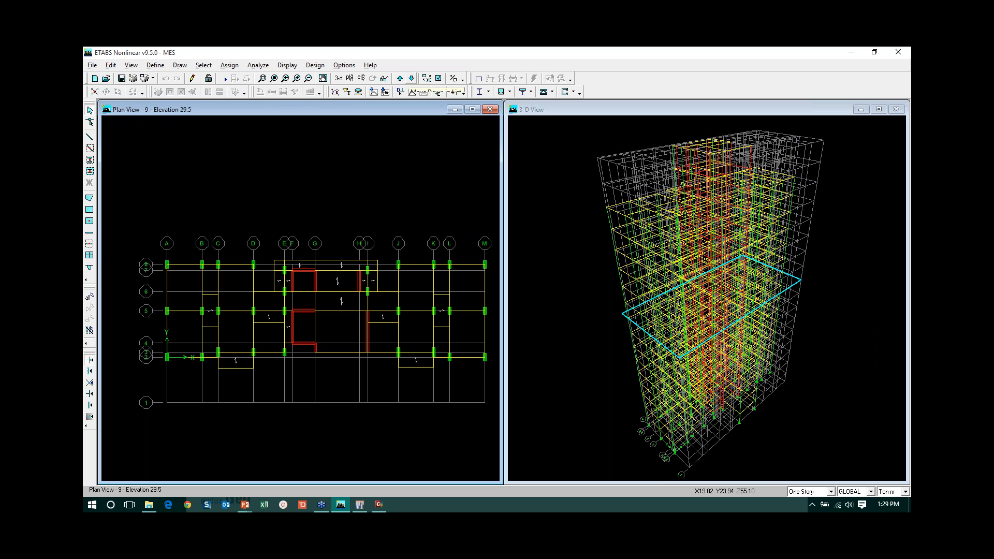
click(411, 79)
click(400, 78)
click(399, 78)
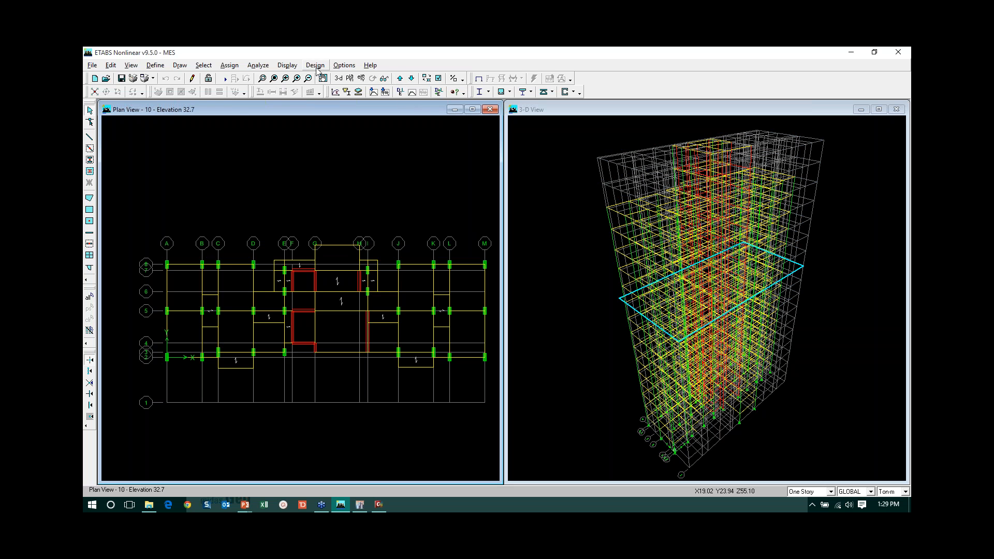
Export the model as a SAP2000 .s2k text file named Export Gen in the ETAbs folder.
click(94, 64)
mouse_move(123, 138)
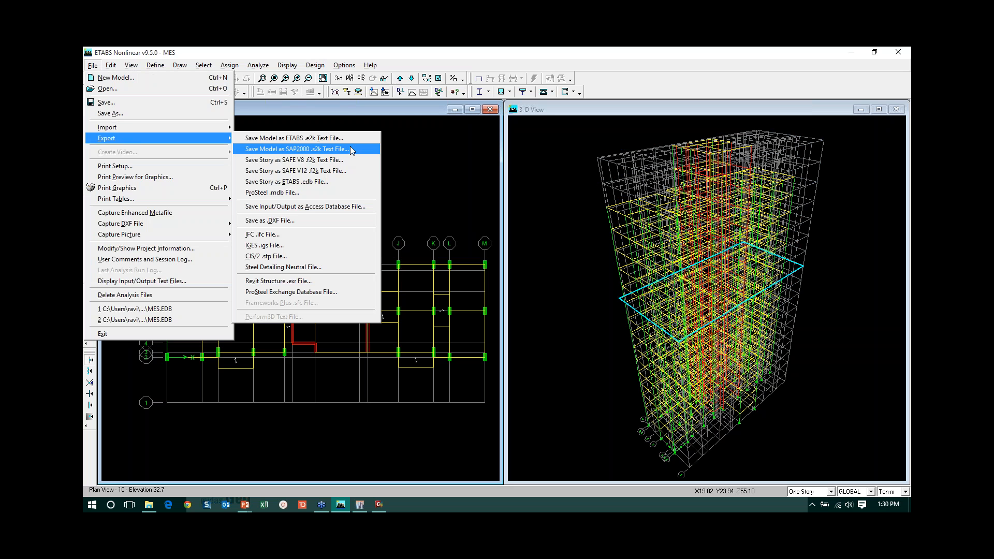
click(318, 150)
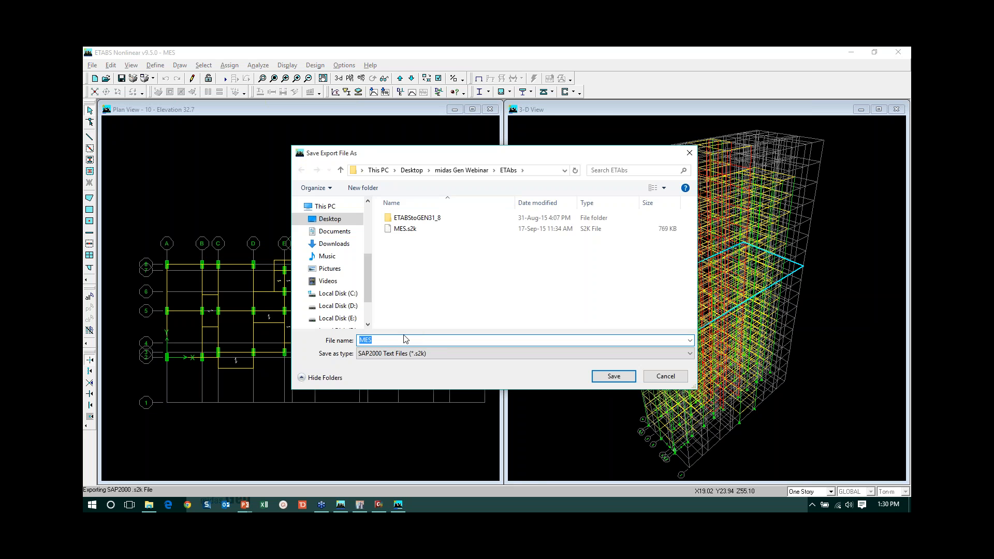
key(BackSpace)
text(Export Gen)
click(611, 373)
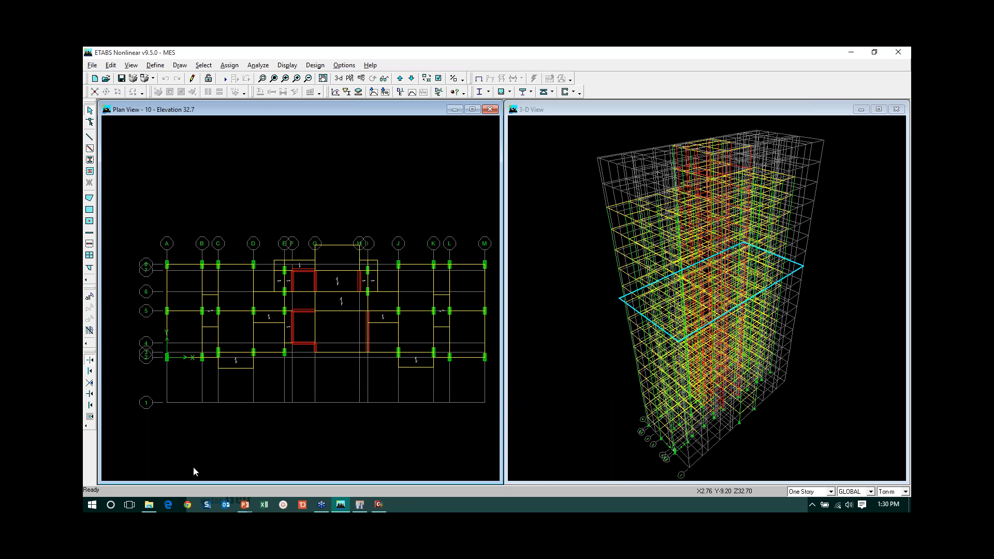
Switch to File Explorer and open the ETAbs folder inside midas Gen Webinar to check the exported file.
click(151, 506)
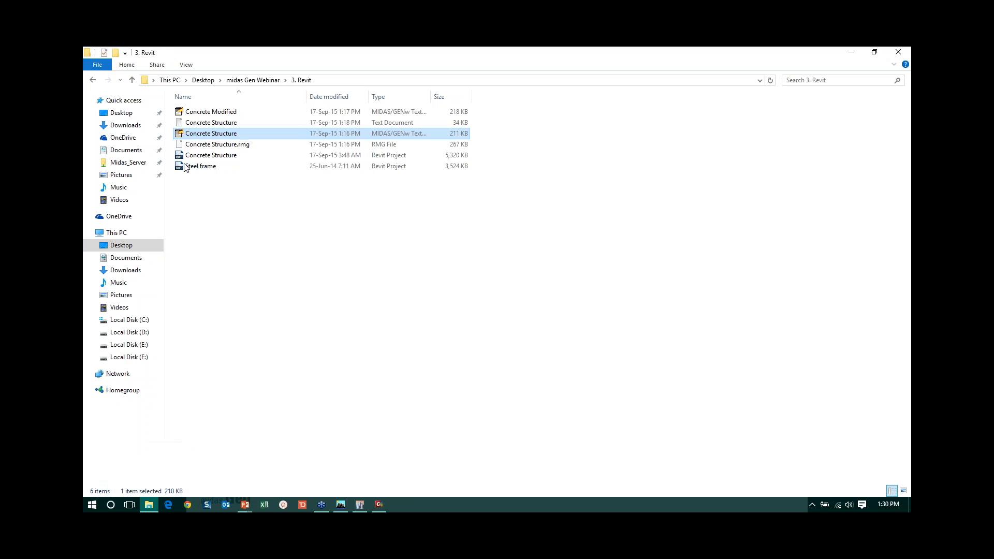
click(244, 81)
double_click(229, 133)
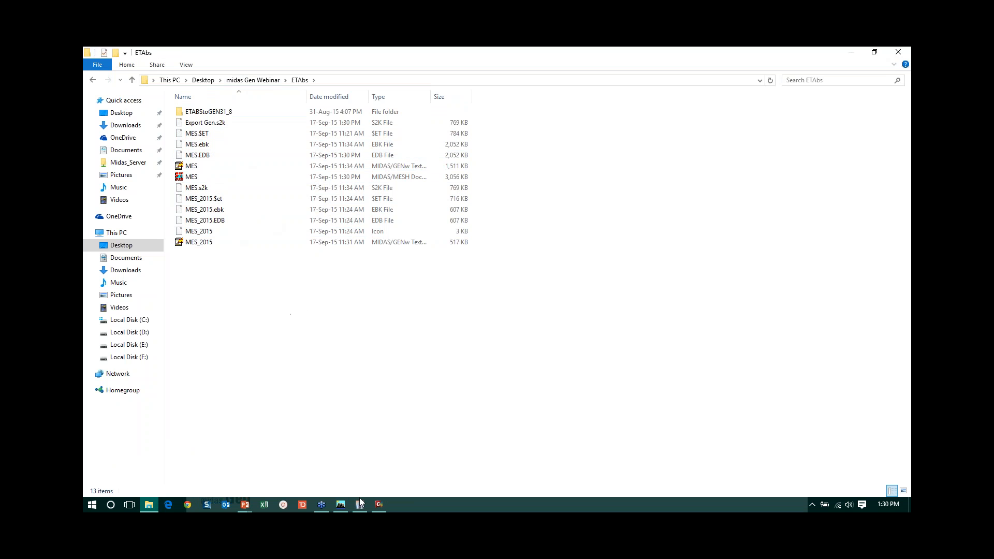
Switch to midas Gen, cancel the pending save, and start a new project without saving the changes to Untitled.
click(378, 506)
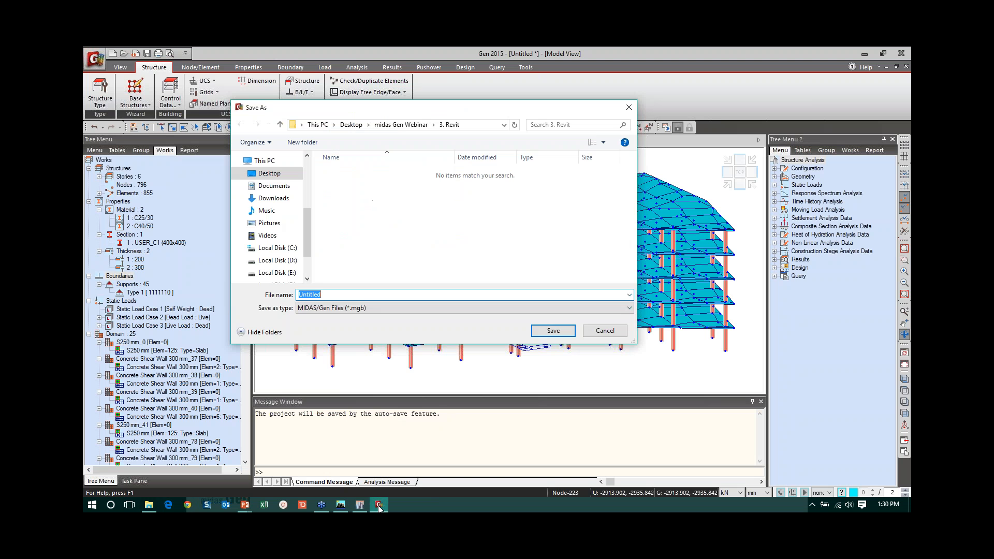
click(605, 330)
click(95, 58)
click(119, 77)
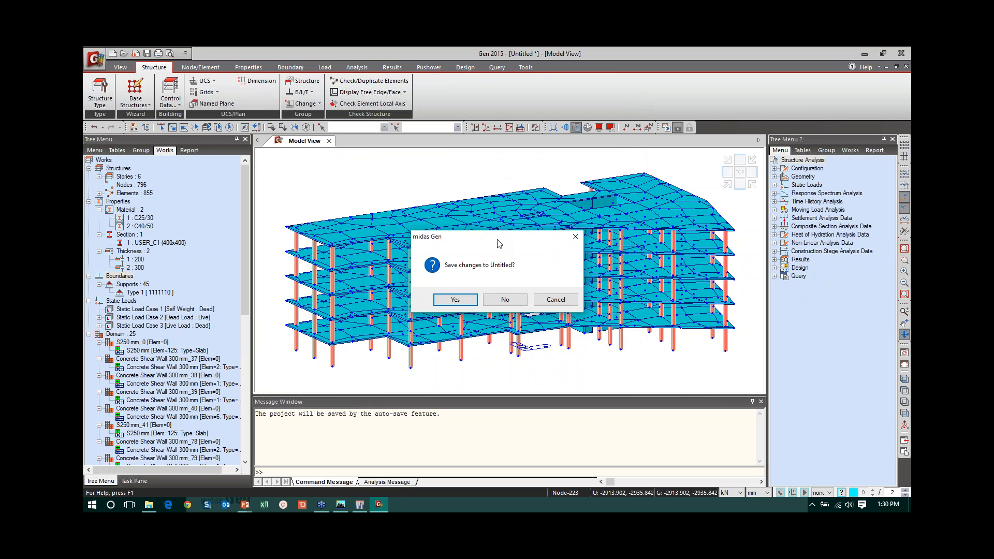
click(507, 297)
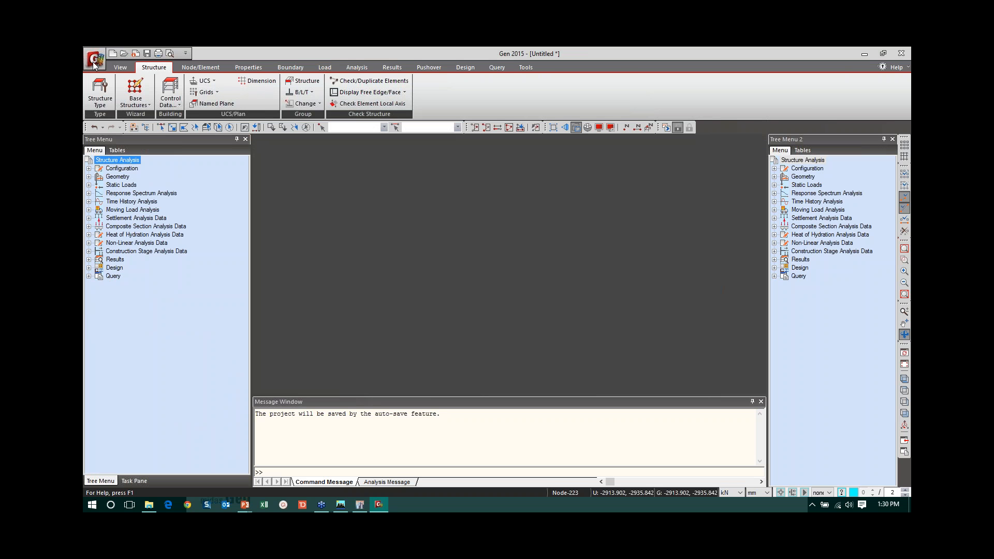
Import the SAP2000(V6, V7) file Export Gen.s2k from the ETAbs folder inside midas Gen Webinar.
click(96, 60)
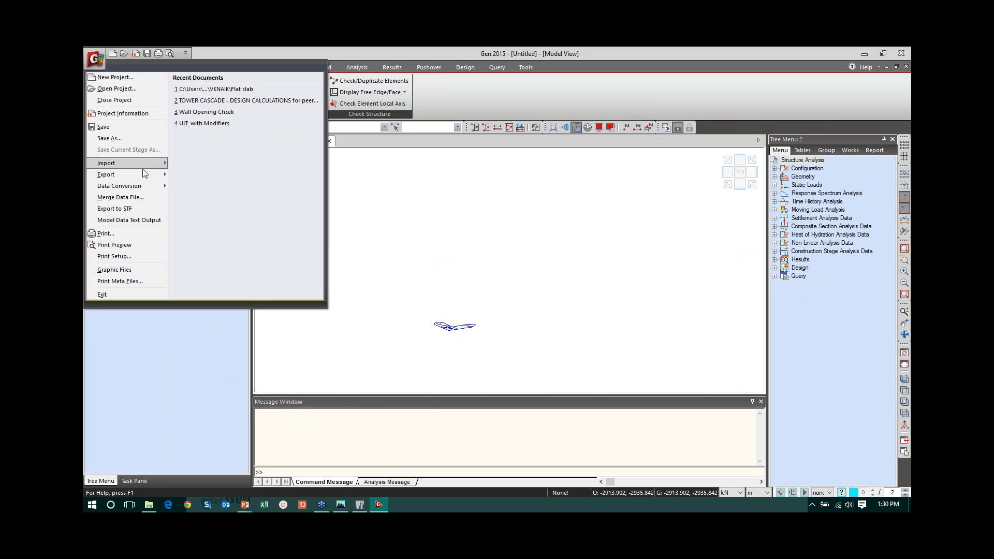
mouse_move(145, 167)
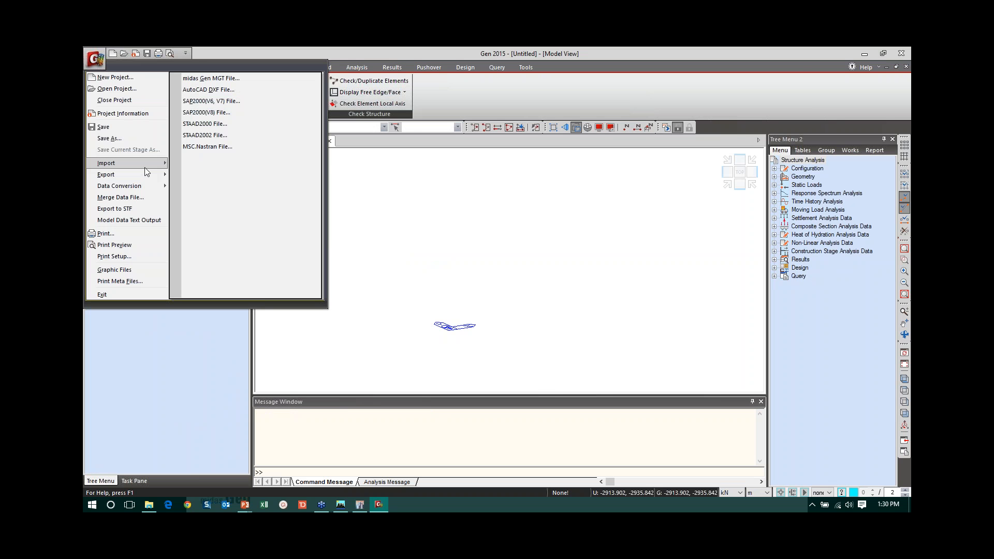
click(200, 102)
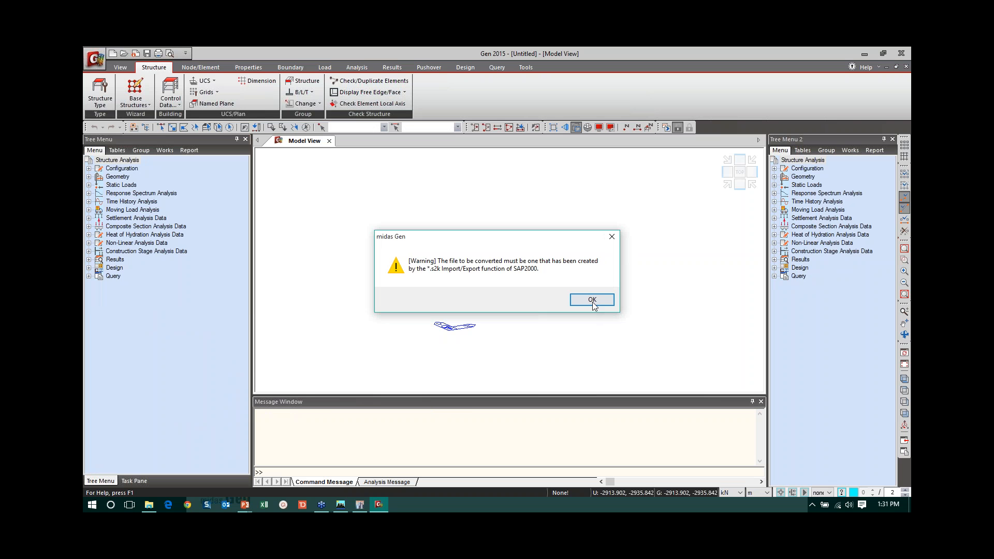
click(592, 302)
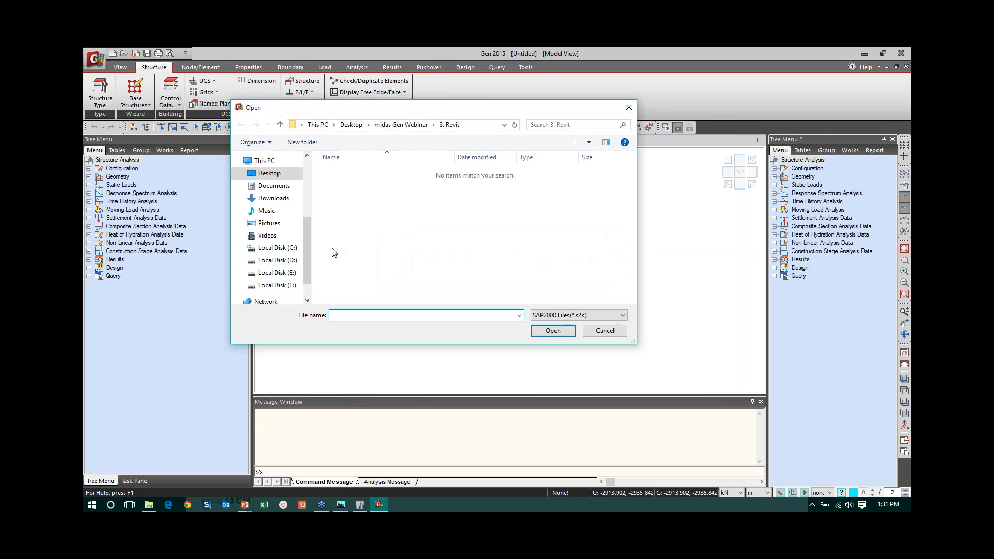
click(401, 125)
double_click(342, 194)
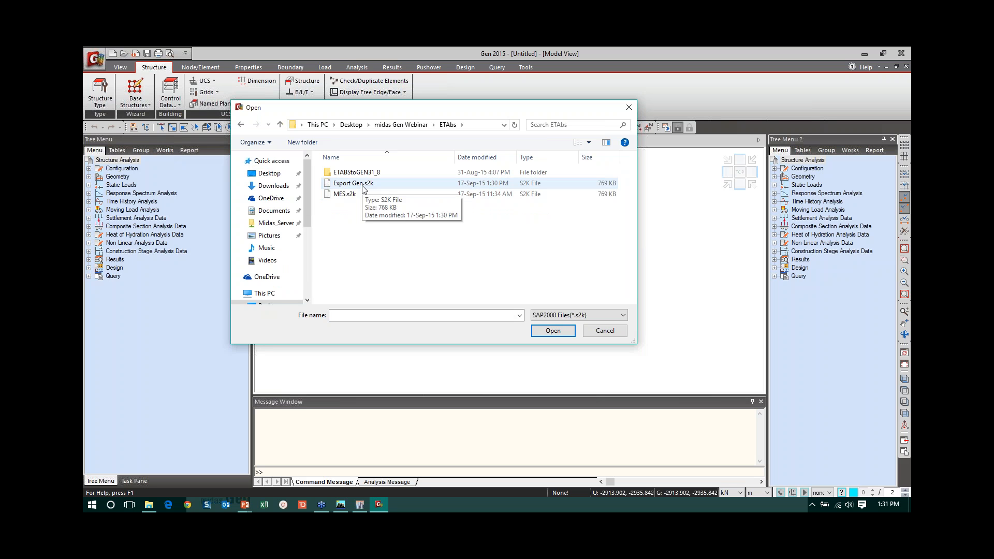
click(362, 184)
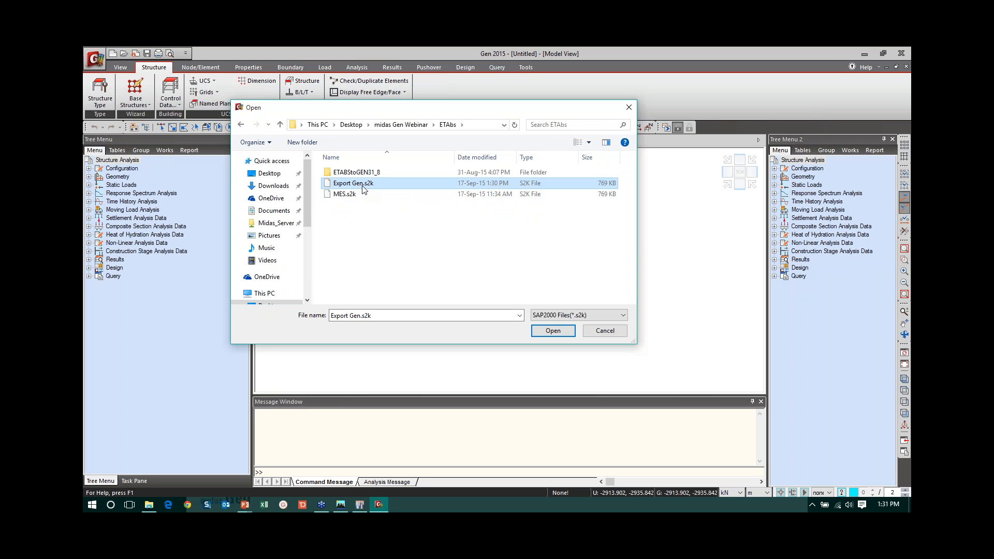
click(552, 331)
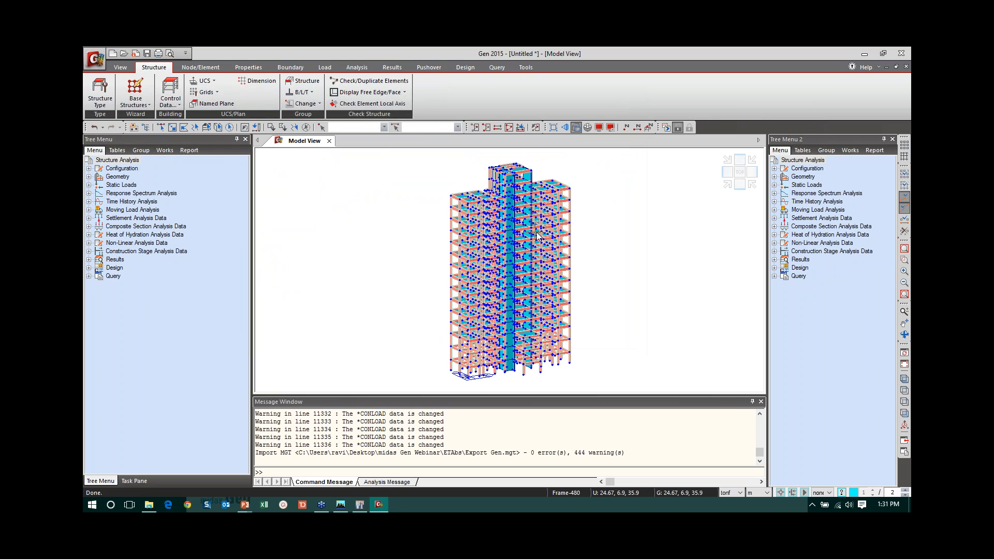
Review the conversion commentary and model data in the Export Gen text file, and close the text editor.
mouse_move(534, 238)
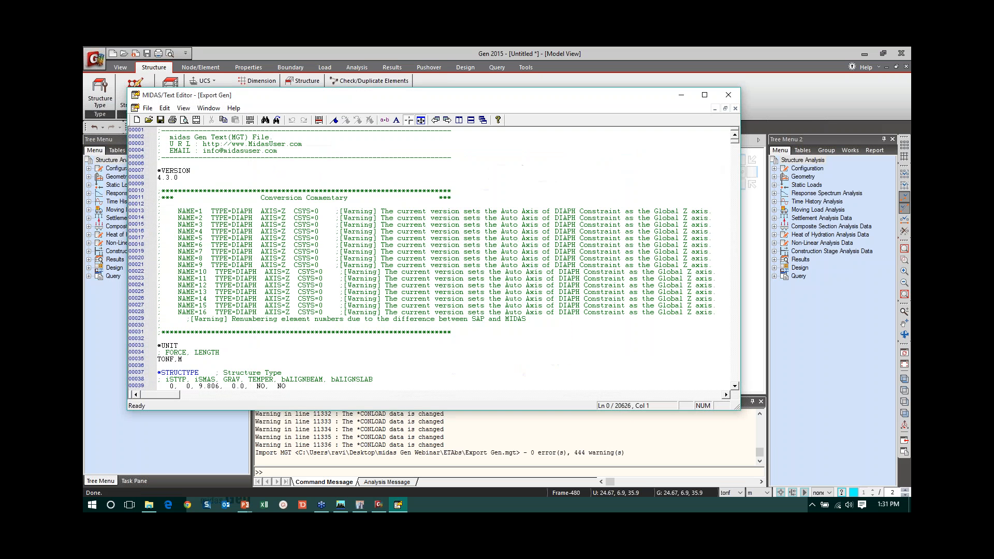
click(412, 163)
scroll(412, 162, down, 14)
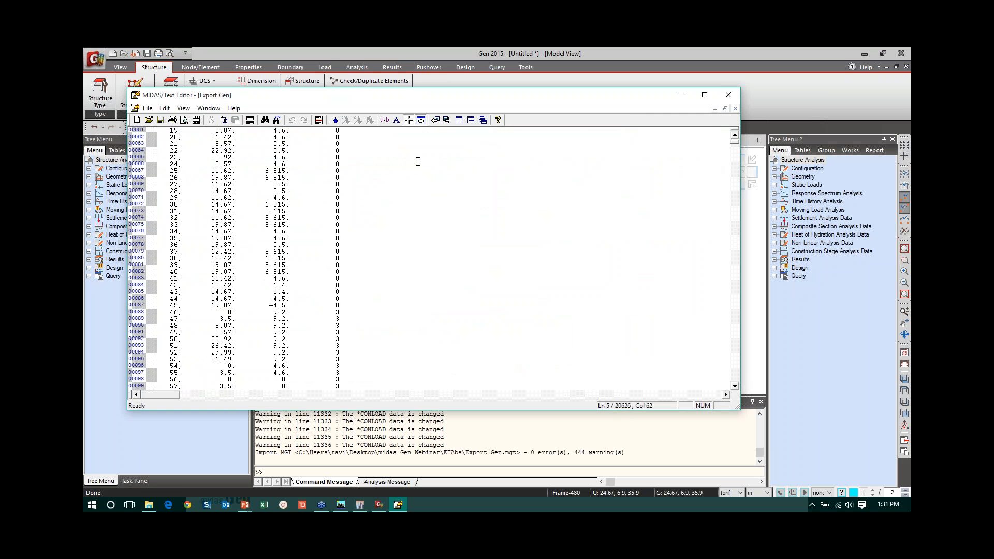
scroll(418, 161, up, 6)
scroll(417, 162, up, 8)
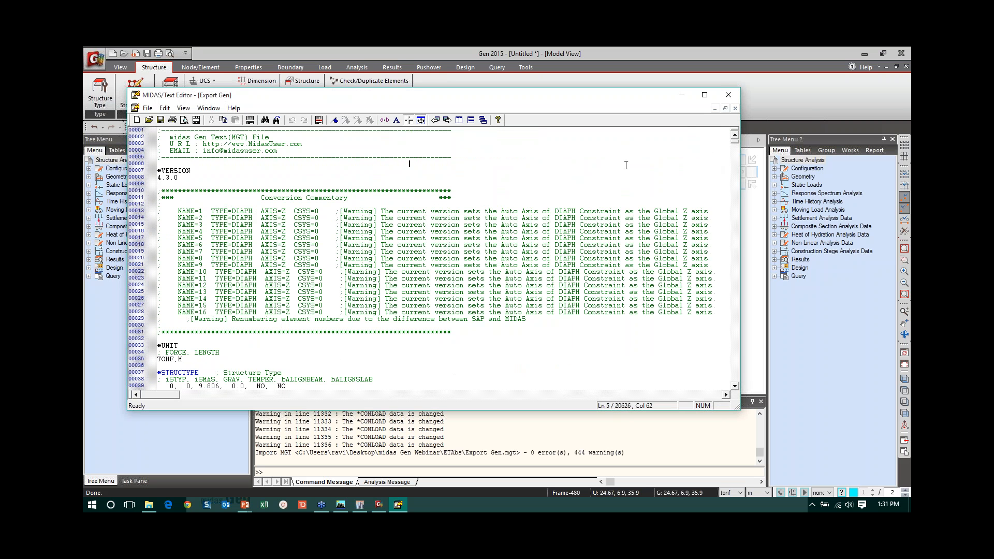
click(728, 95)
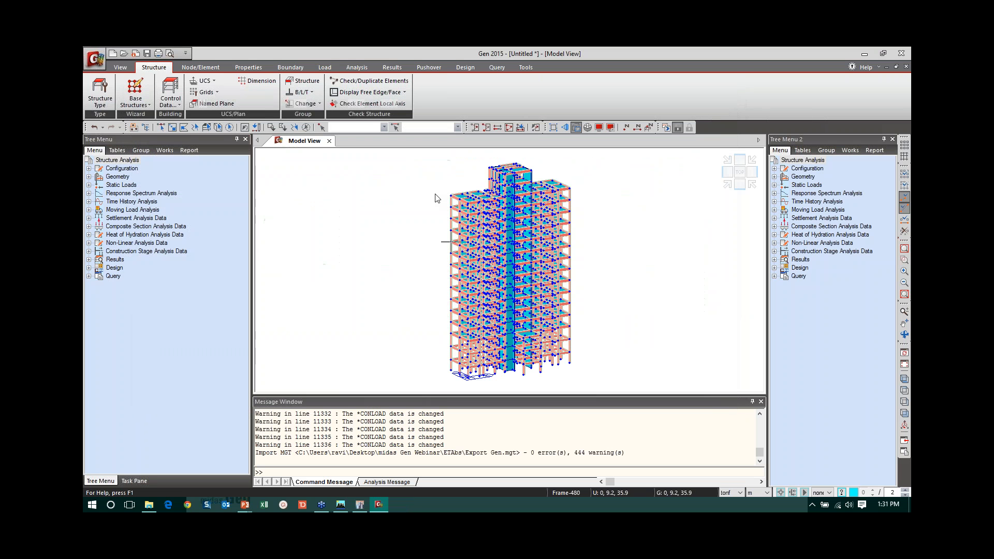
Look through the model's works data from materials to boundaries and display the rigid links in the model, starting from Type 1.
click(165, 151)
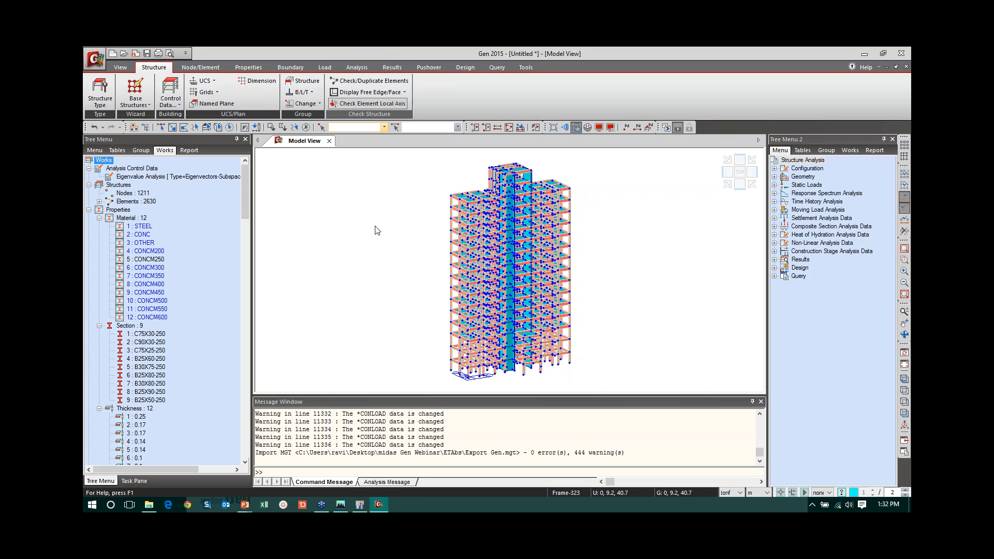
drag(244, 198, 247, 228)
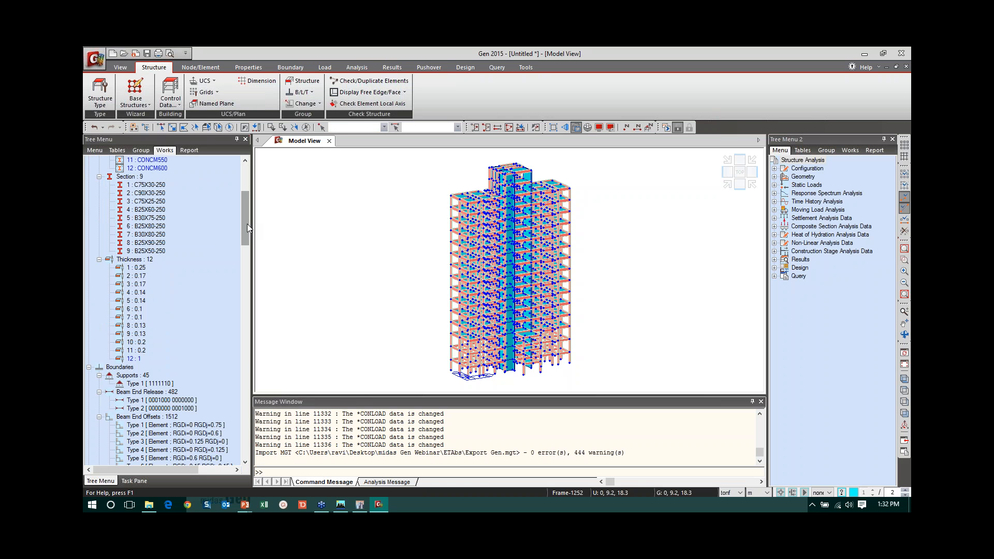
drag(246, 229, 243, 283)
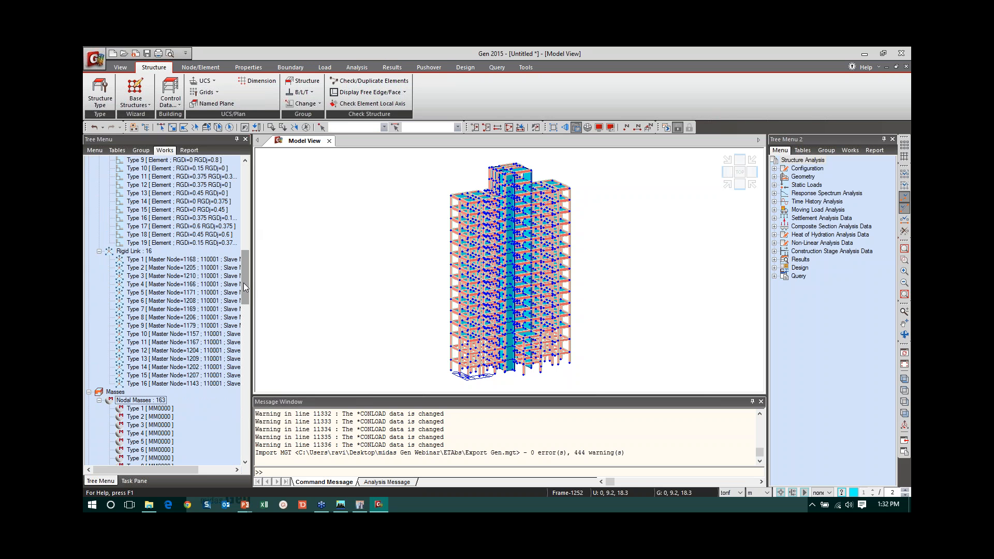
right_click(158, 261)
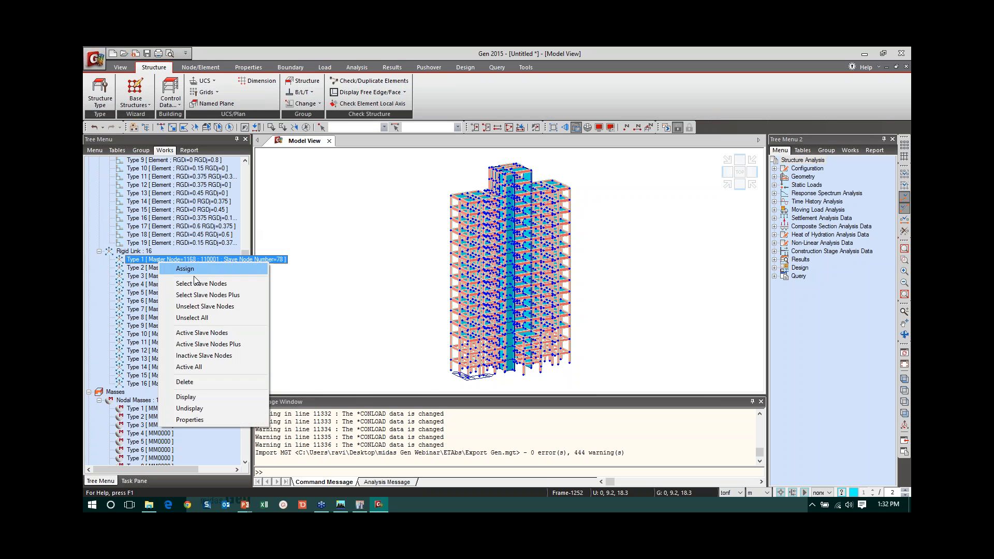
click(197, 395)
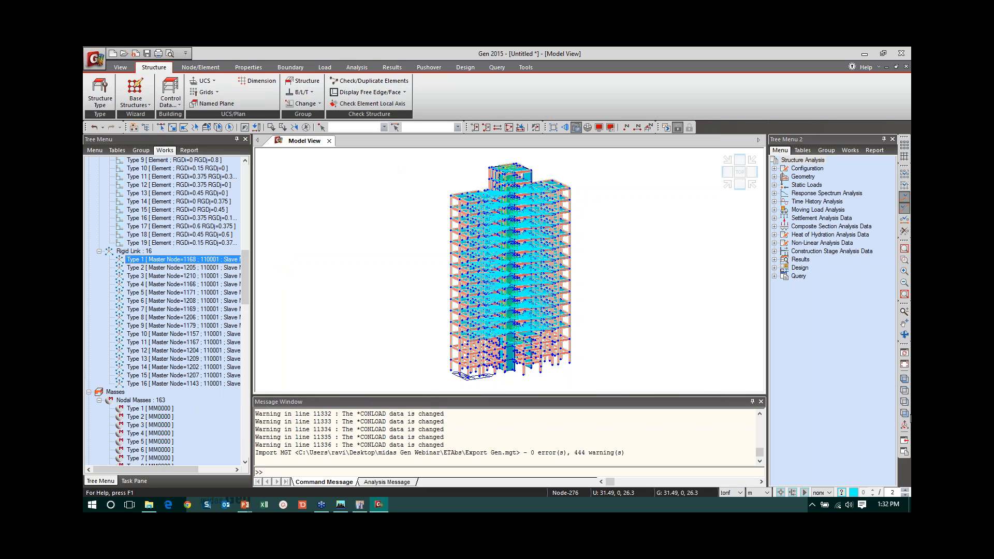
From the front view, select one of the upper floors and activate only that floor.
click(904, 413)
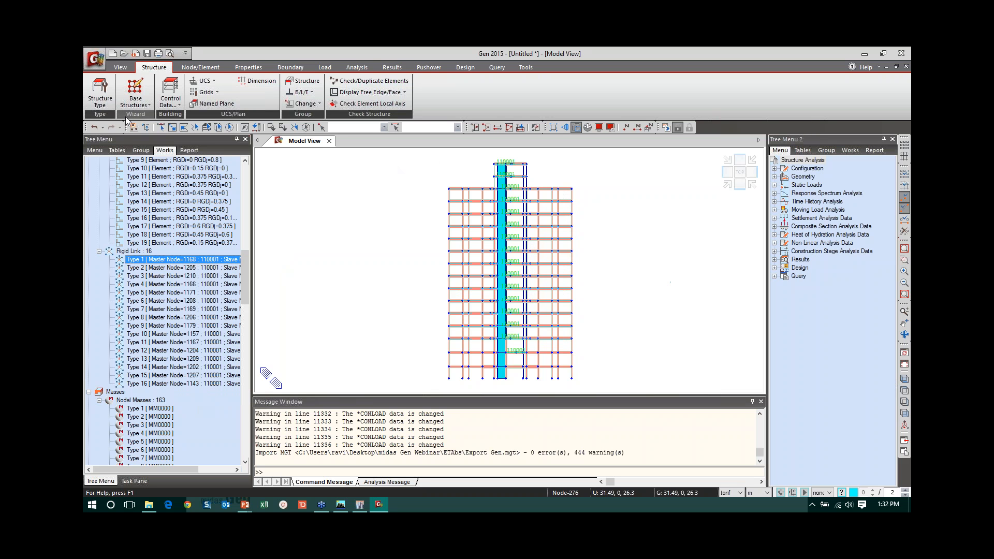
click(161, 127)
drag(443, 197, 590, 212)
key(F2)
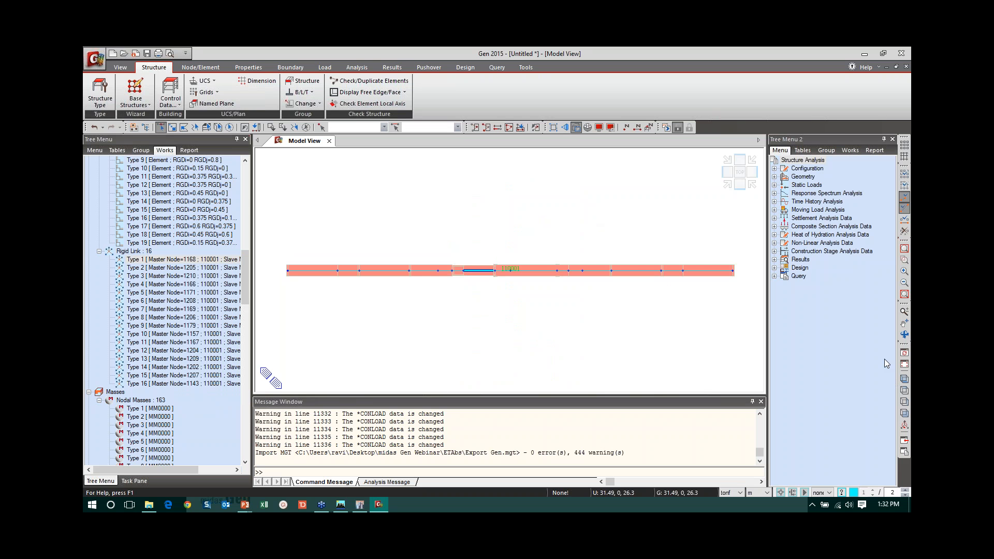
Show the isolated floor in plan without hidden-surface rendering and examine how its rigid links connect the nodes.
click(904, 390)
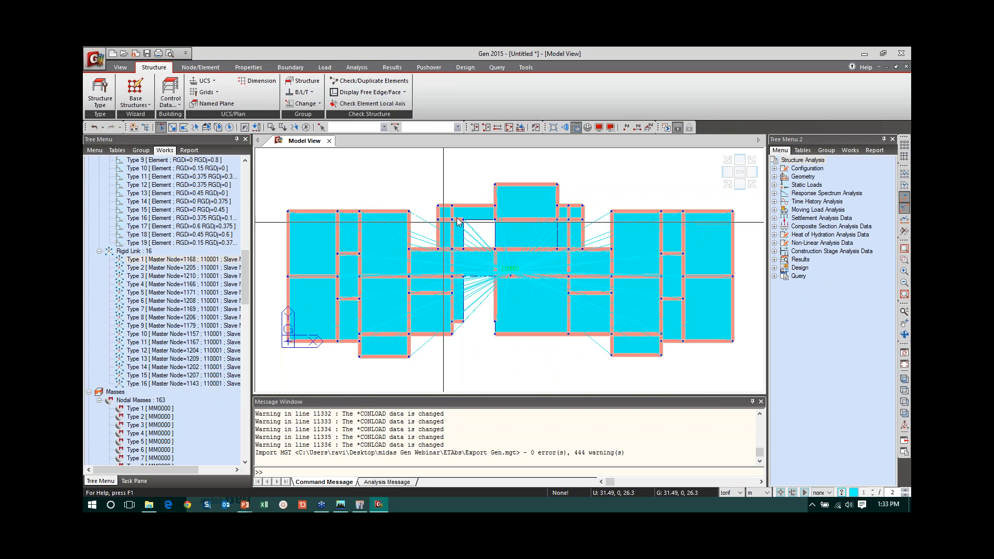
click(120, 67)
click(259, 89)
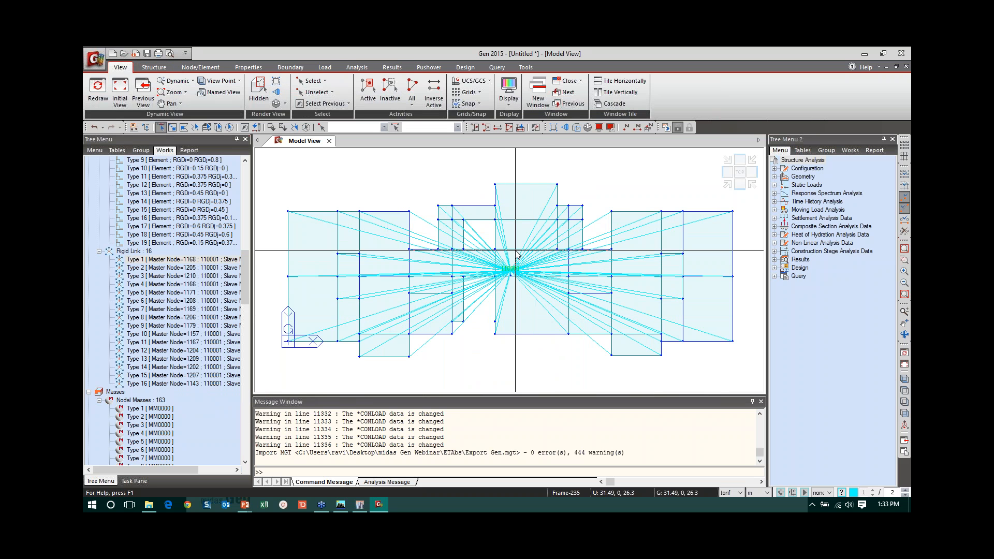
mouse_move(516, 254)
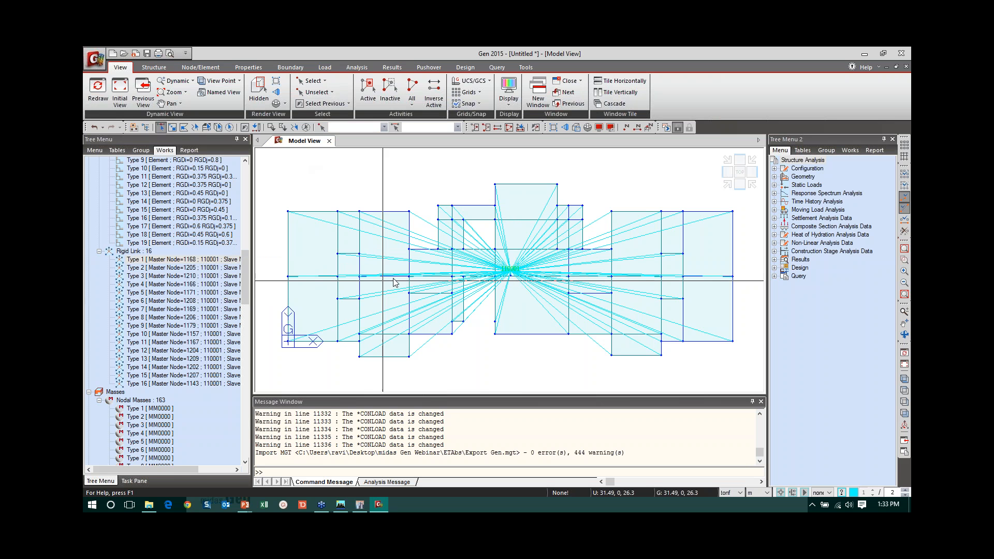
mouse_move(397, 282)
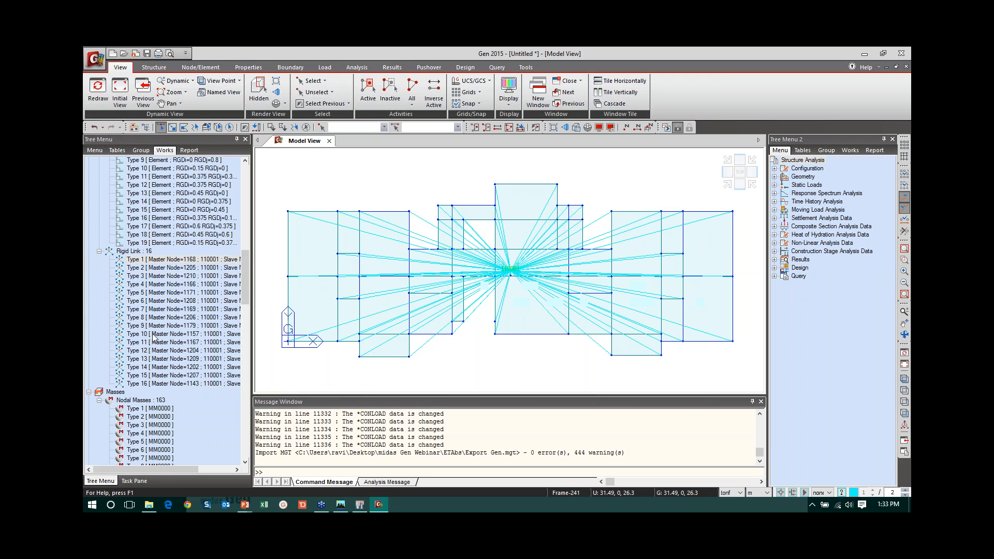
Delete all the rigid links, Type 1 to Type 16, from the model's boundaries.
shift+click(182, 383)
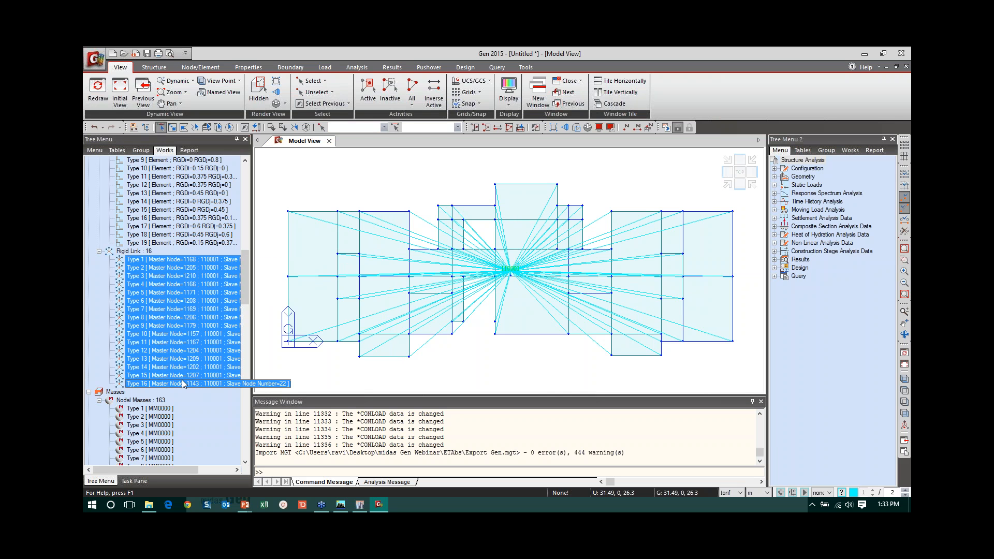
right_click(162, 260)
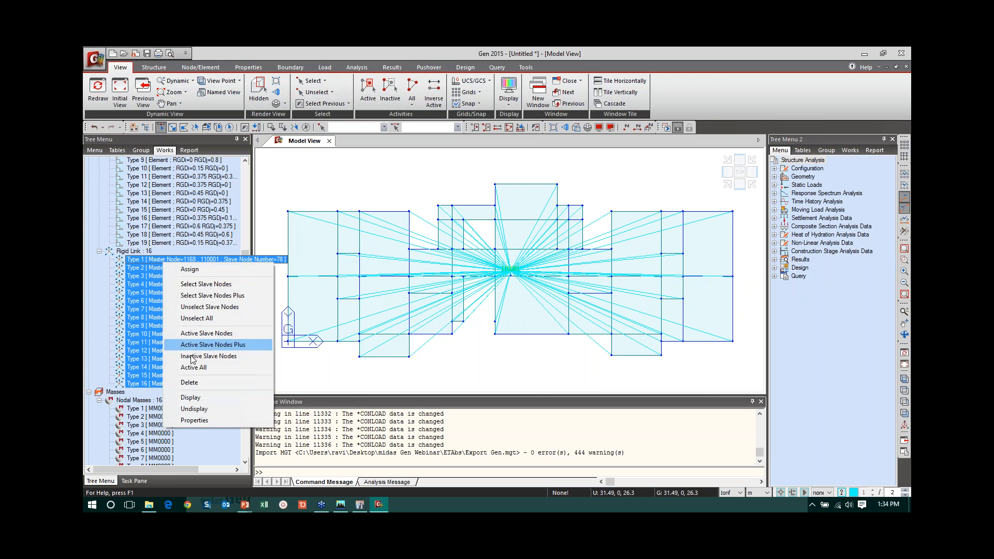
click(196, 382)
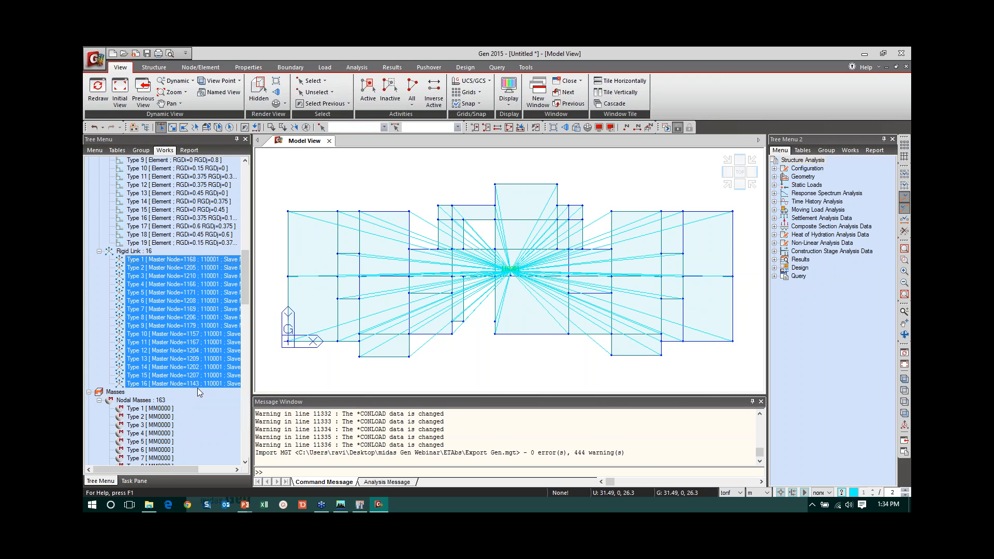
right_click(182, 259)
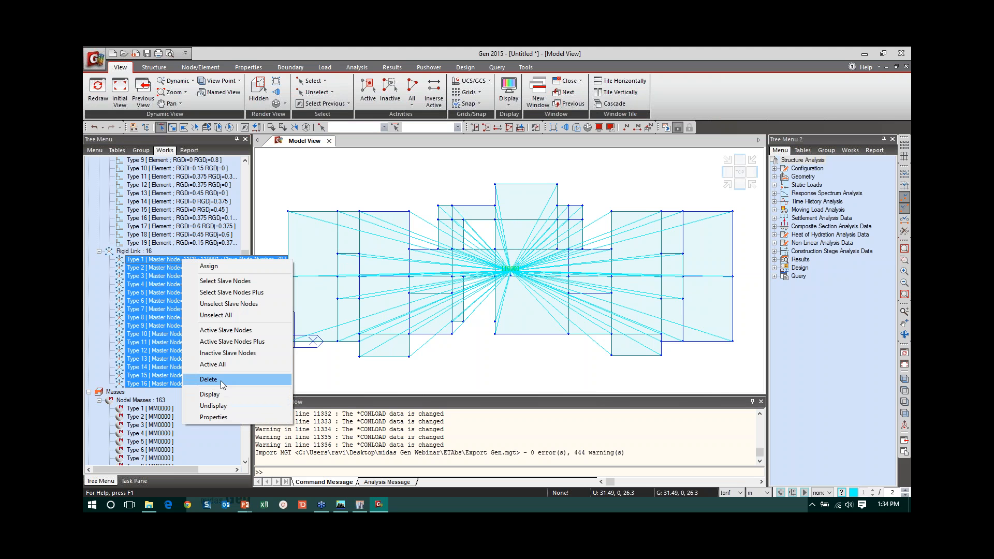
click(221, 379)
Delete all the beam end offsets, Type 1 to Type 19, from the model's boundaries.
drag(243, 291, 251, 261)
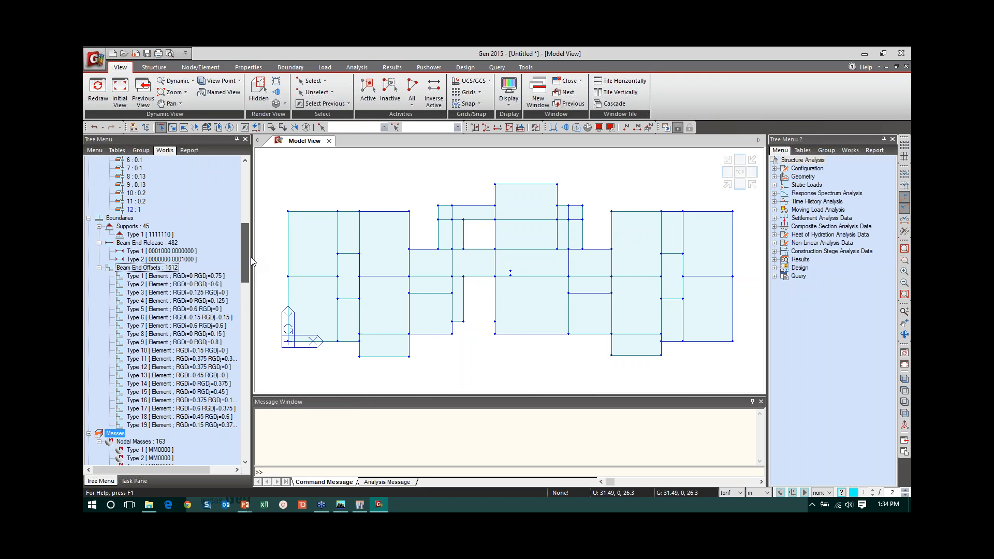
click(197, 276)
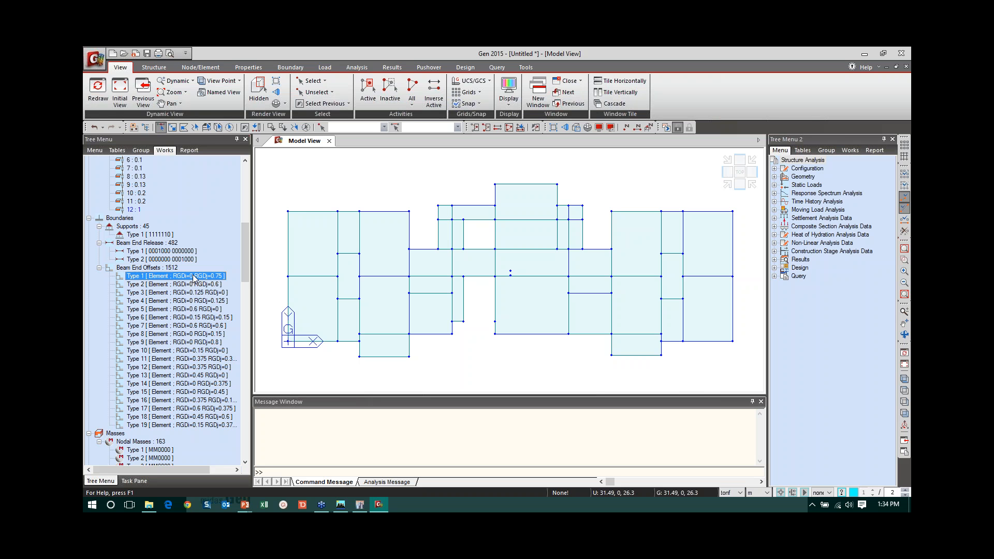
shift+click(200, 425)
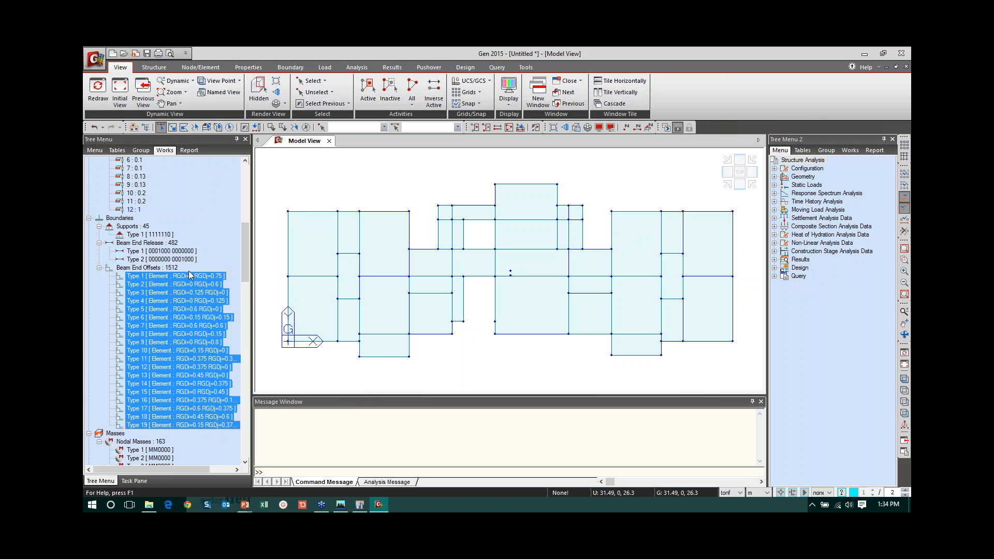
right_click(191, 277)
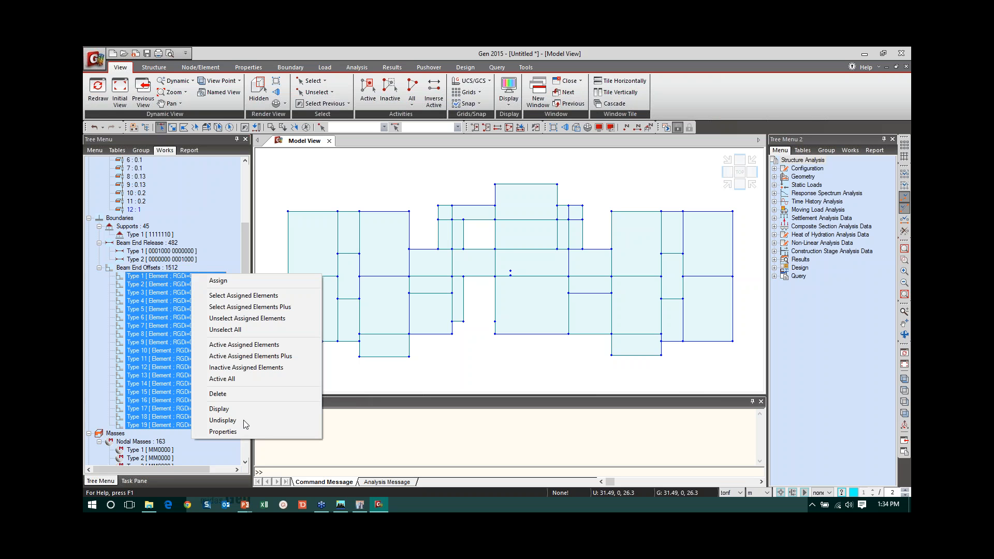
click(237, 394)
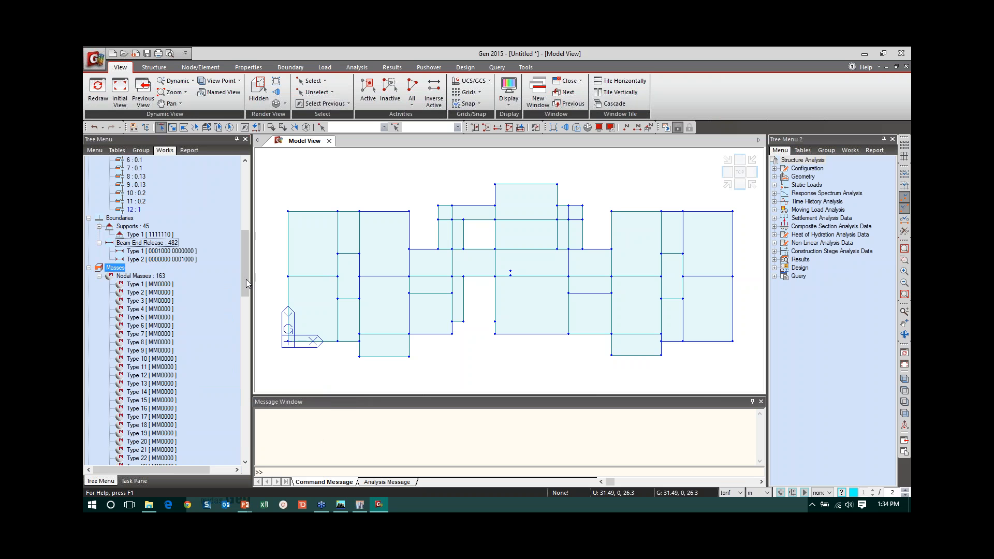
Auto-generate the story data for all levels from 1F to Roof, including 5% seismic accidental eccentricity and 15% wind eccentricity.
drag(248, 275, 241, 205)
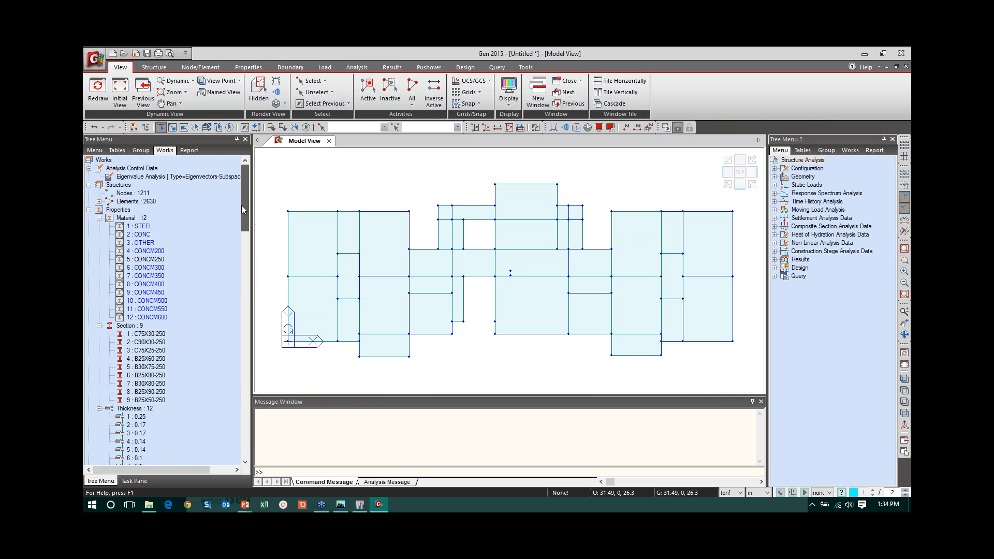
click(154, 67)
click(179, 105)
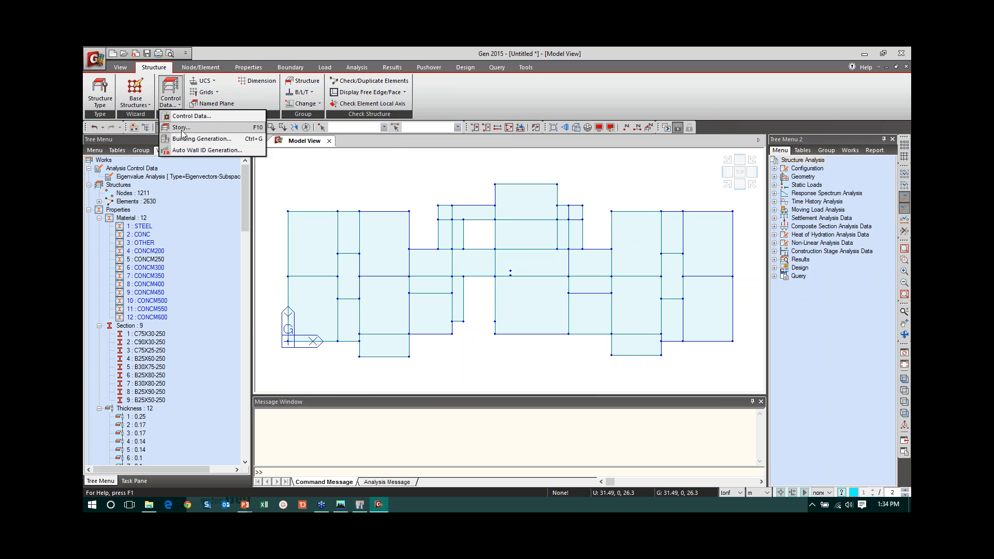
click(181, 129)
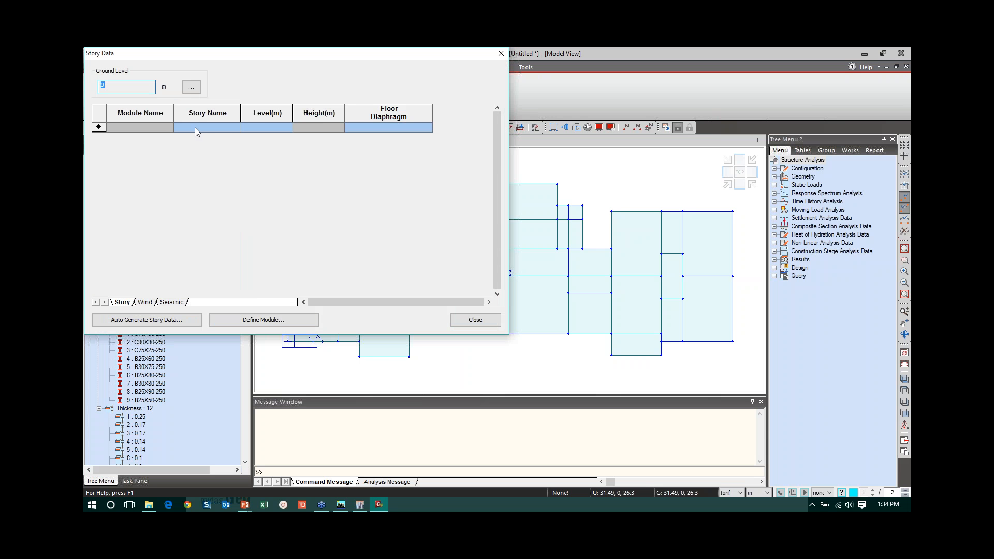
click(146, 319)
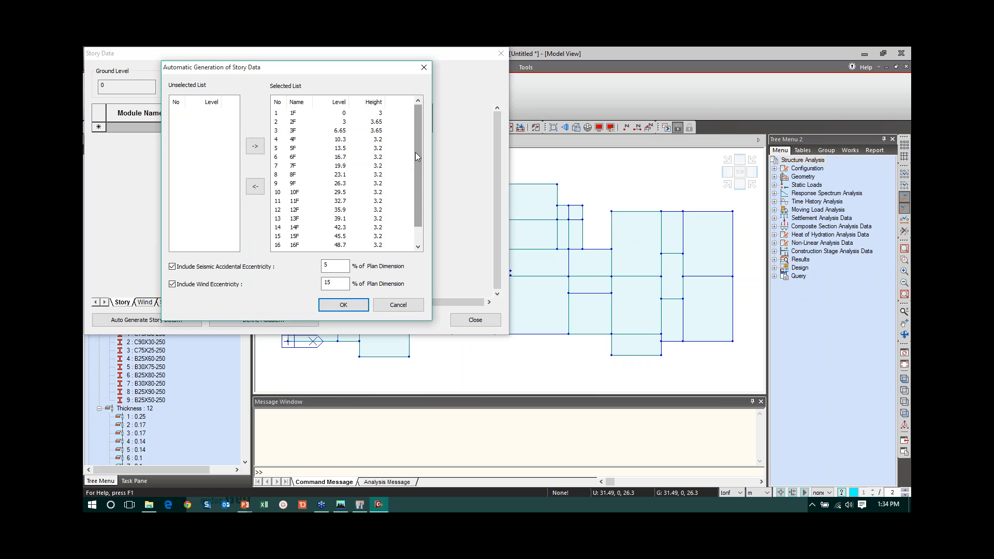
drag(415, 152, 415, 200)
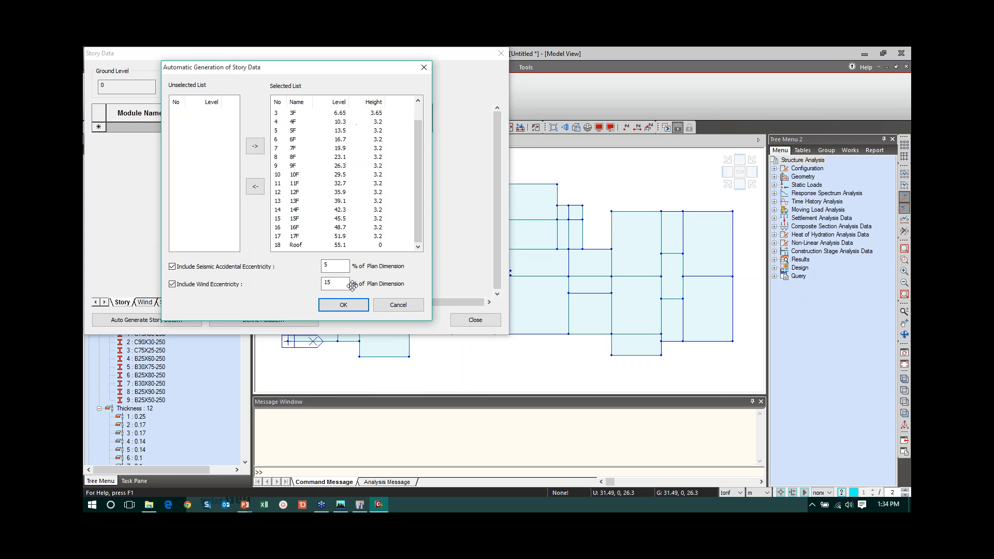
click(344, 305)
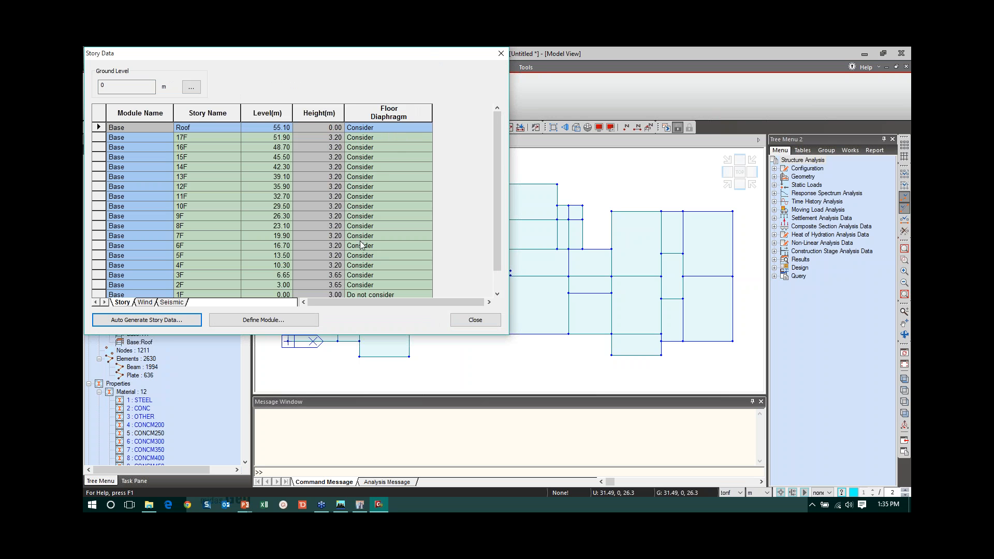
click(475, 319)
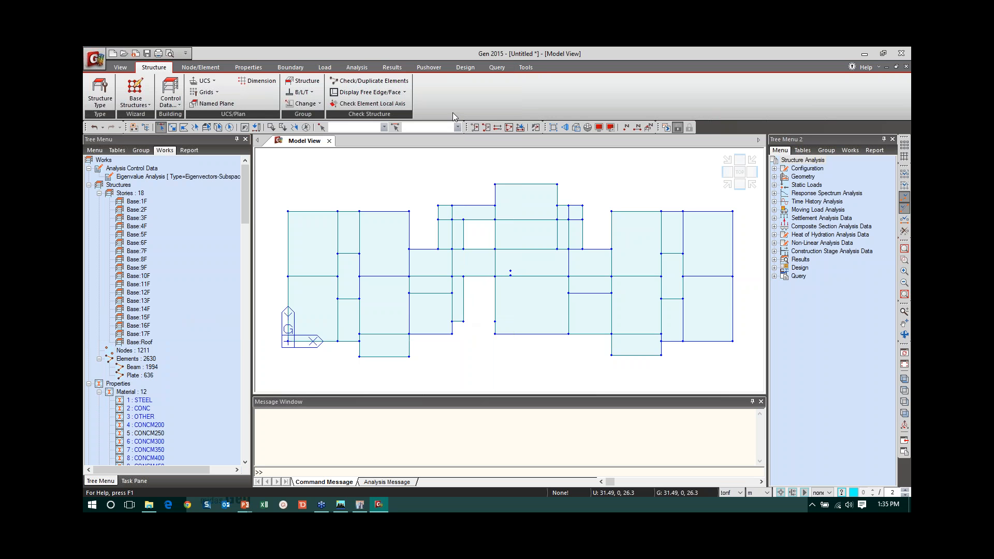
Turn on the Story Diaphragm boundary display, then activate the whole model and show it in isometric view.
click(288, 68)
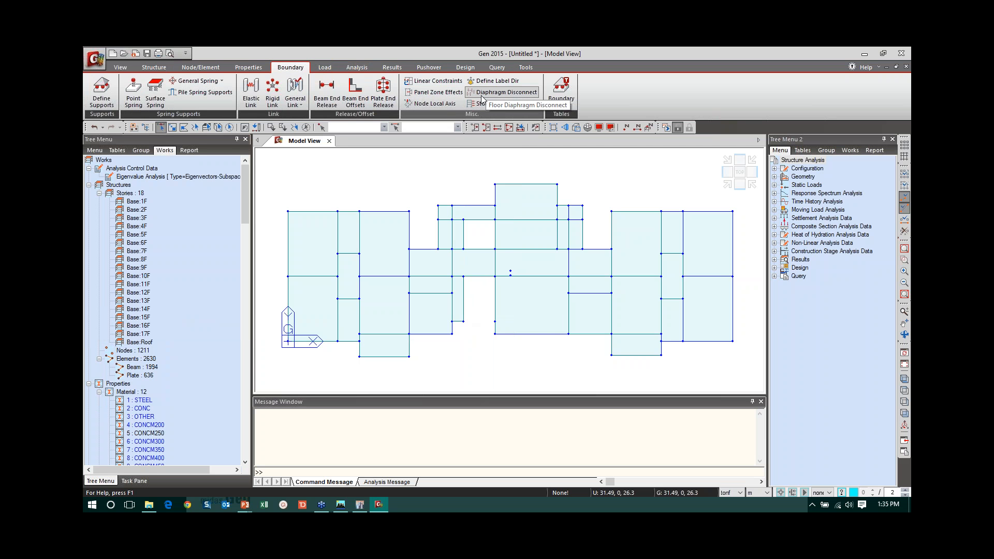
click(120, 67)
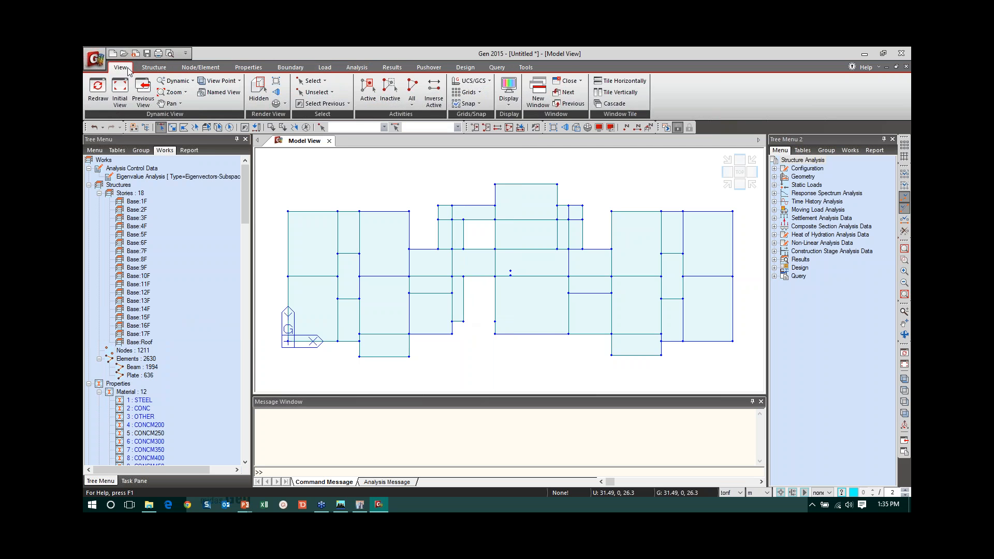
click(508, 103)
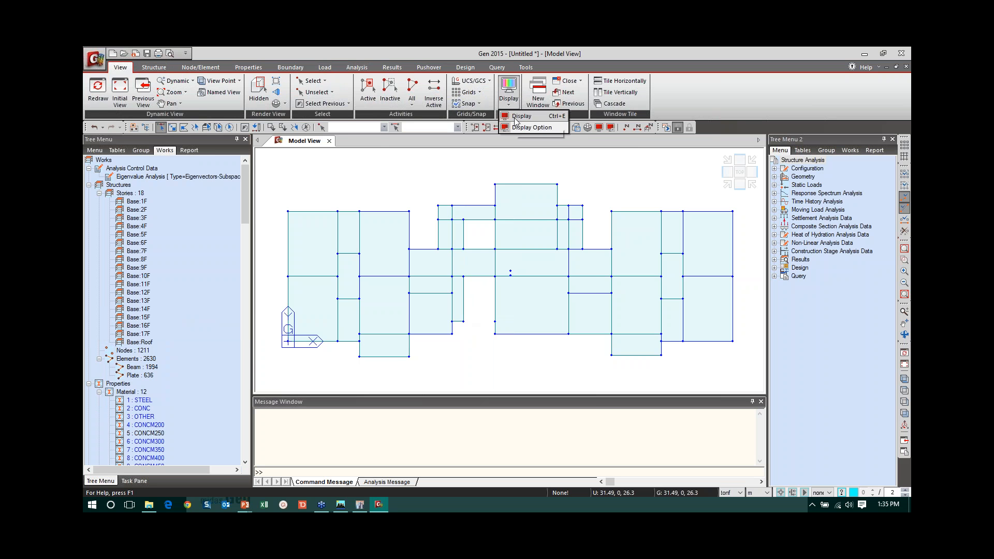
click(514, 117)
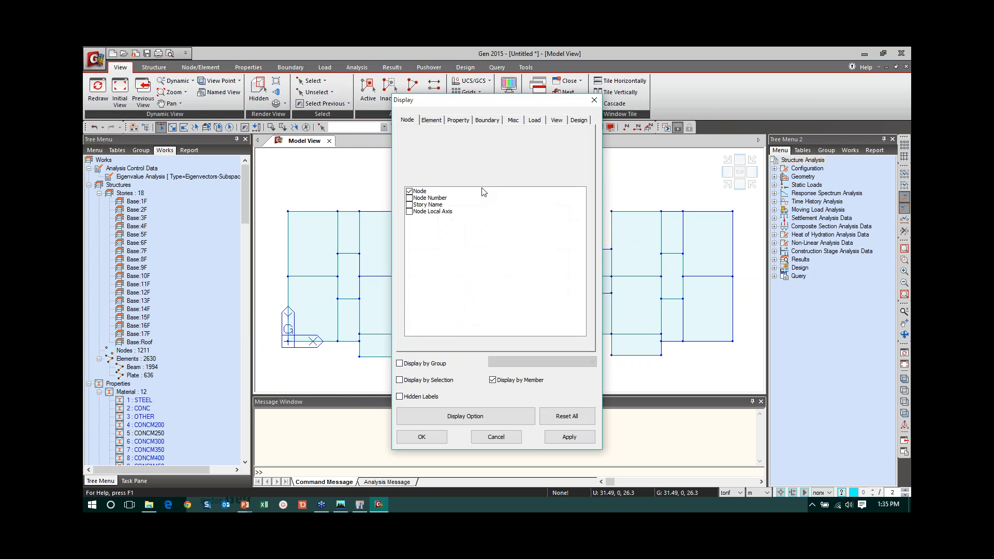
click(487, 119)
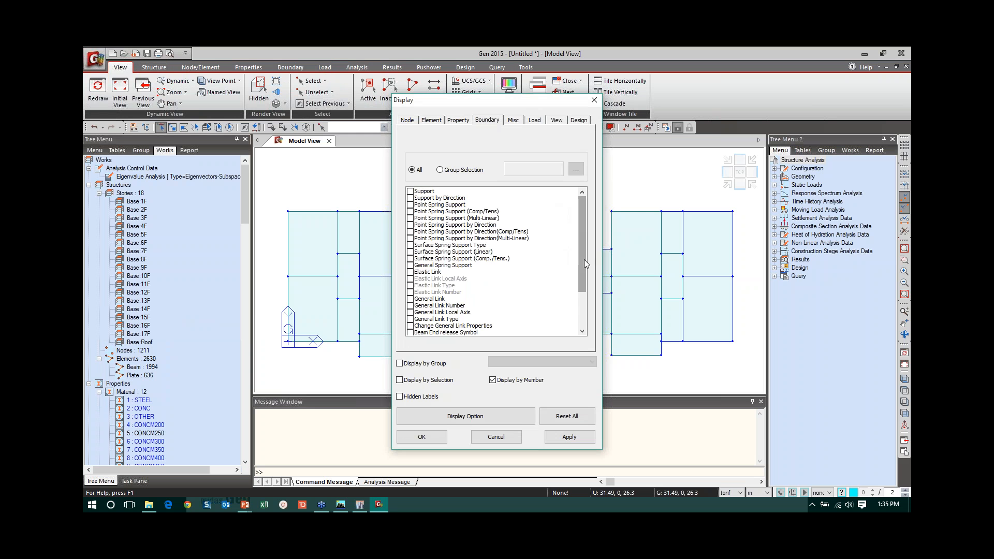
drag(584, 259, 574, 333)
click(418, 325)
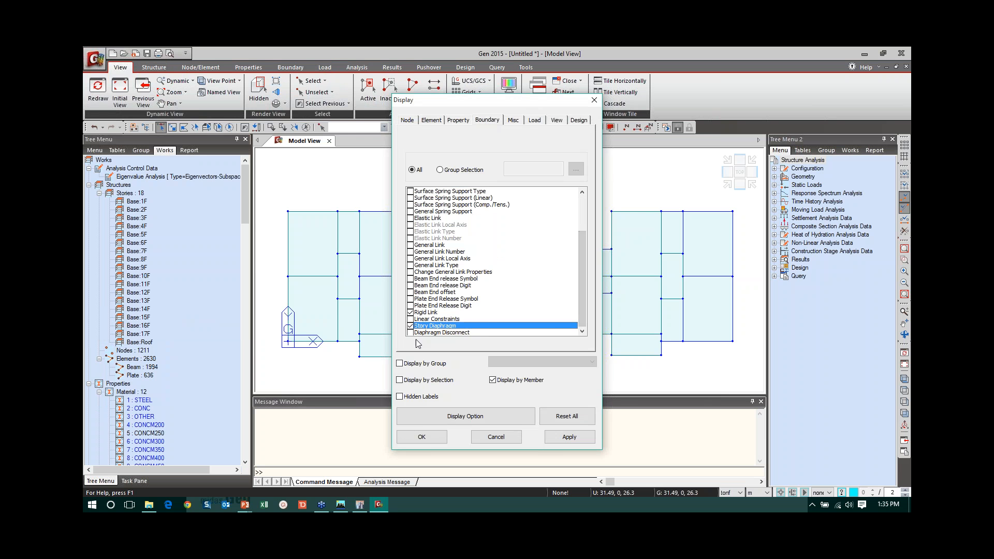
click(422, 437)
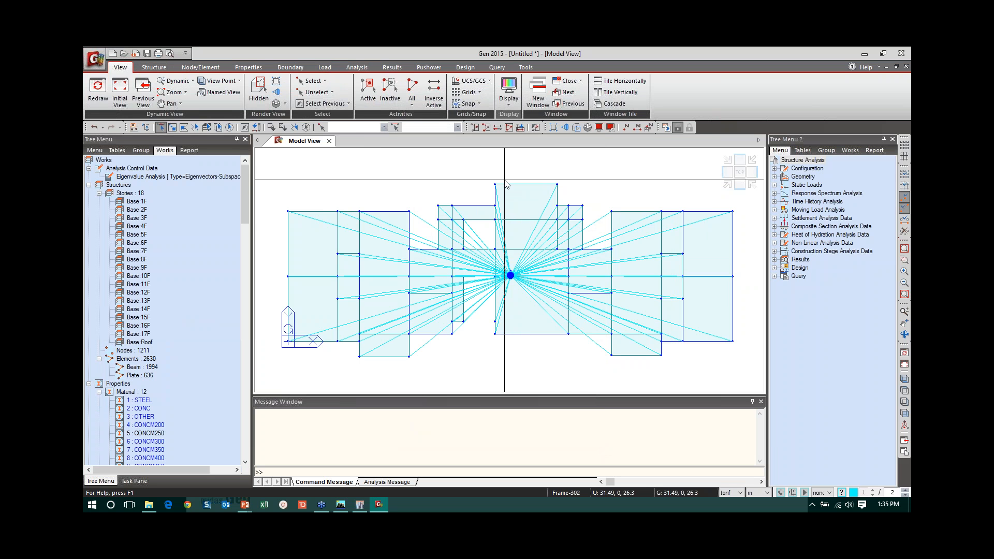
key(ctrl+a)
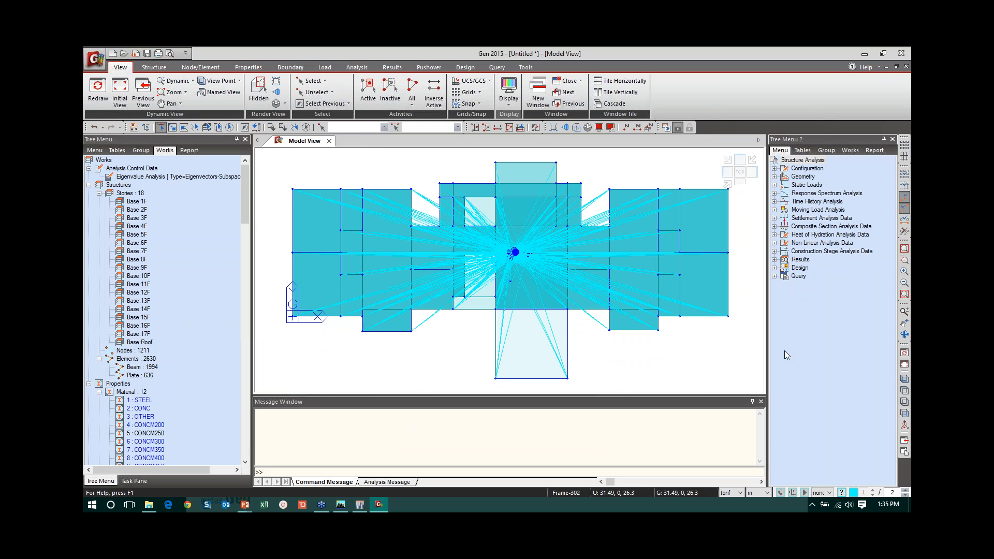
click(904, 379)
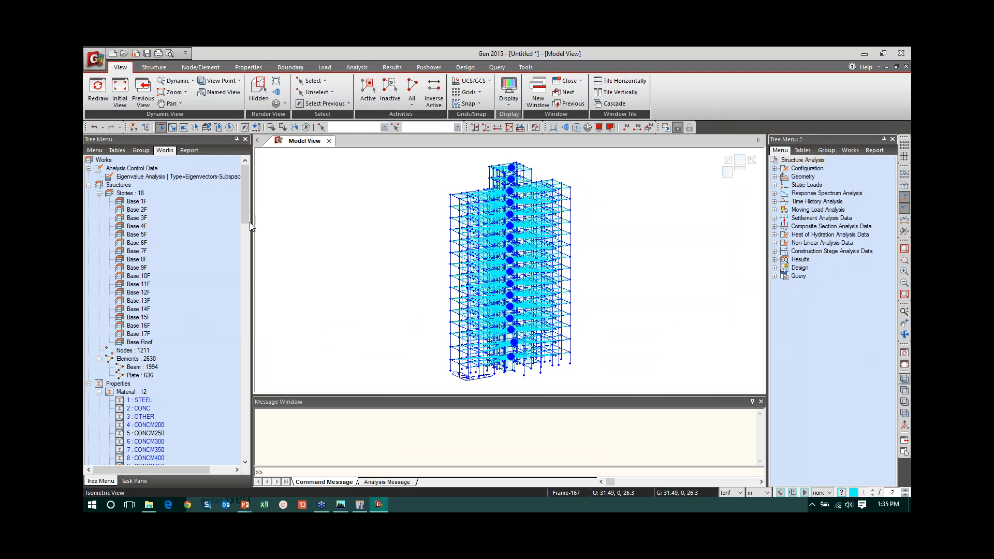
Display the nodal loads of Static Load Case 3 (WINDX) on the model.
drag(247, 204, 248, 457)
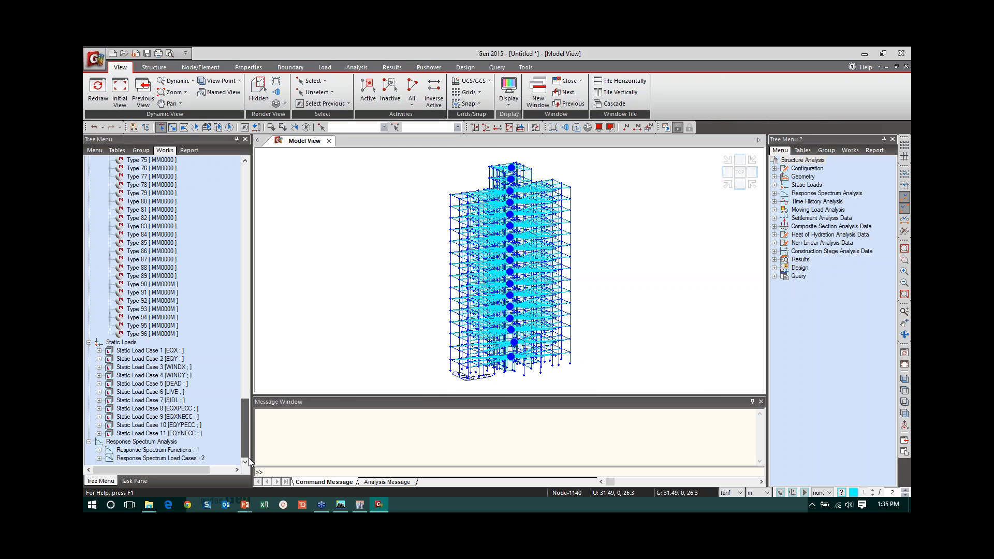
click(99, 367)
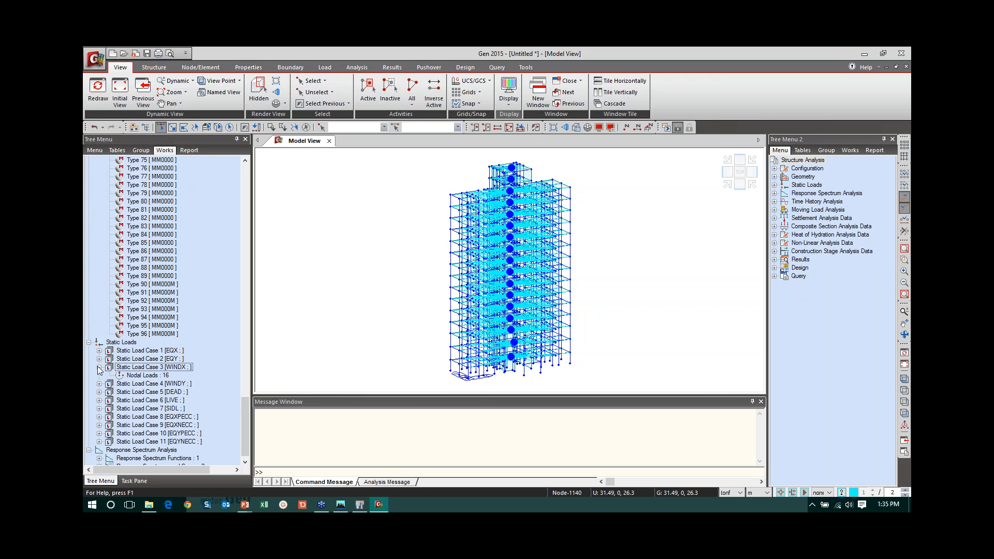
right_click(153, 375)
click(168, 397)
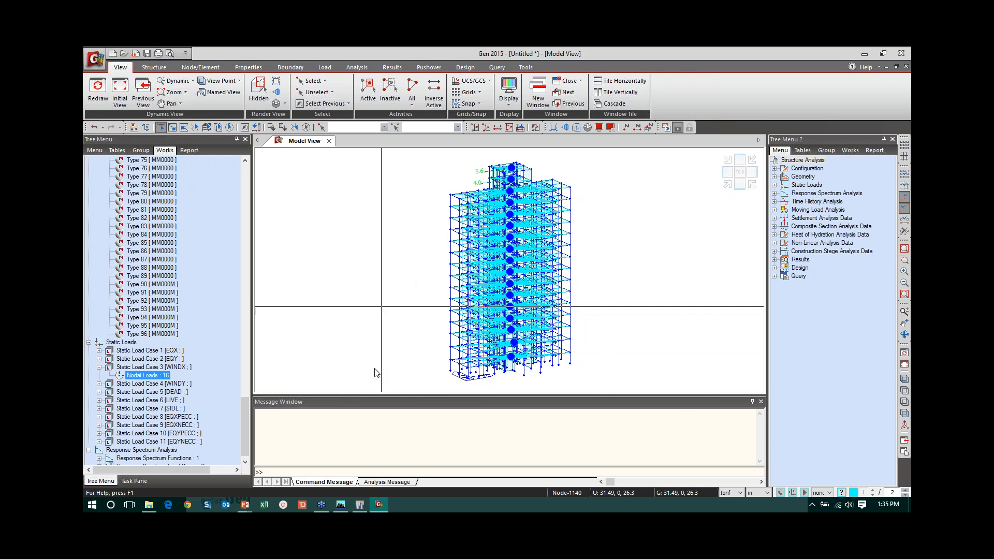
Close the MES model in ETABS 9.5.0 without saving, view MES_2015 in ETABS 2015, and minimize that window.
click(341, 503)
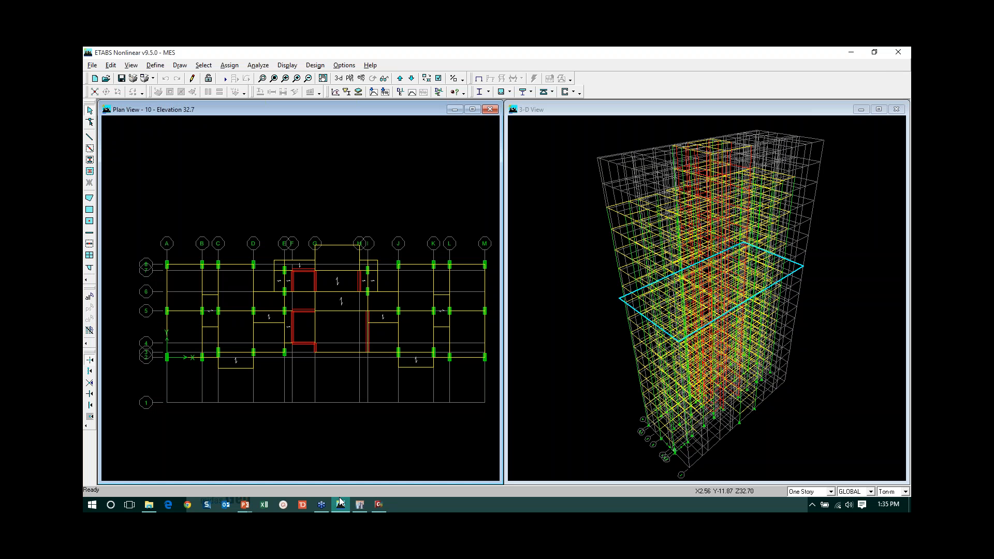
click(898, 52)
click(505, 322)
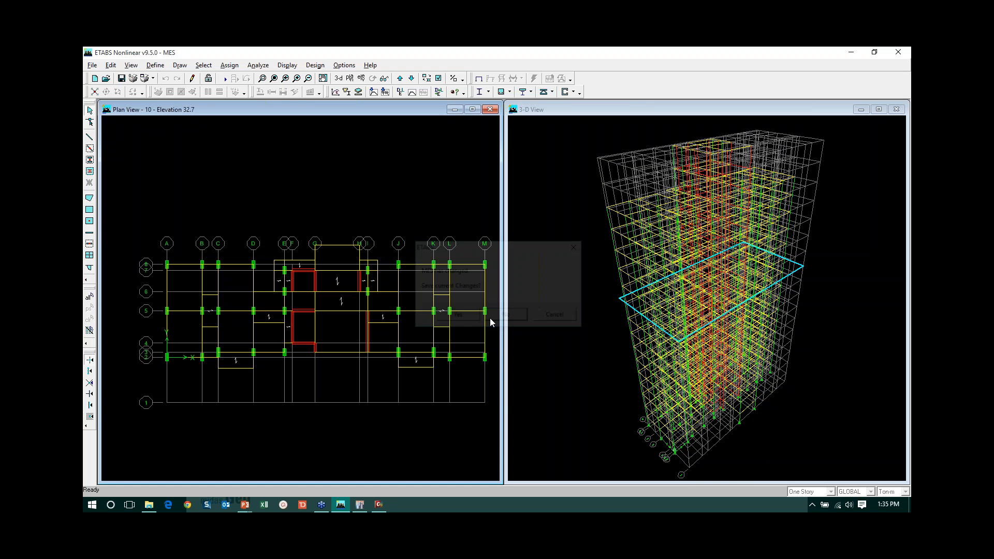
click(340, 503)
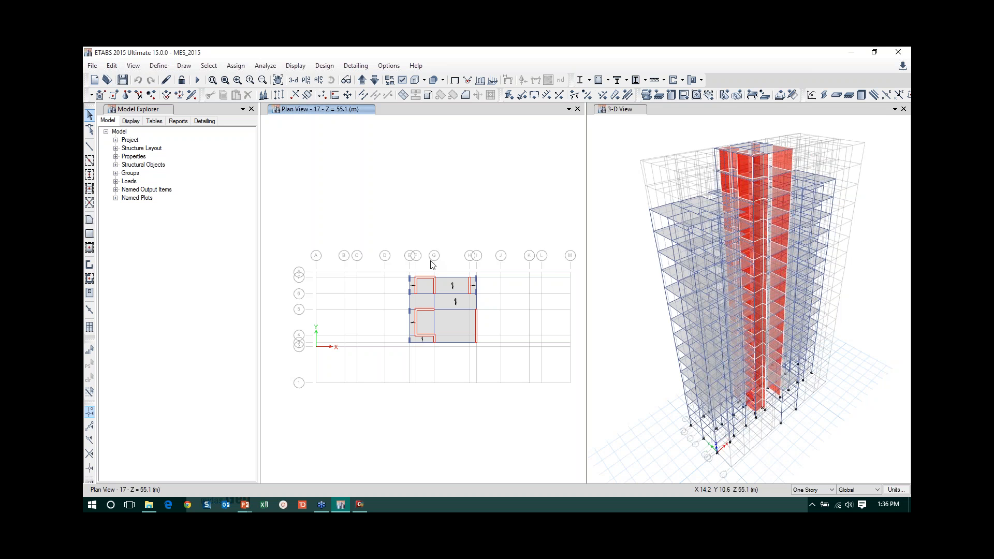
click(851, 52)
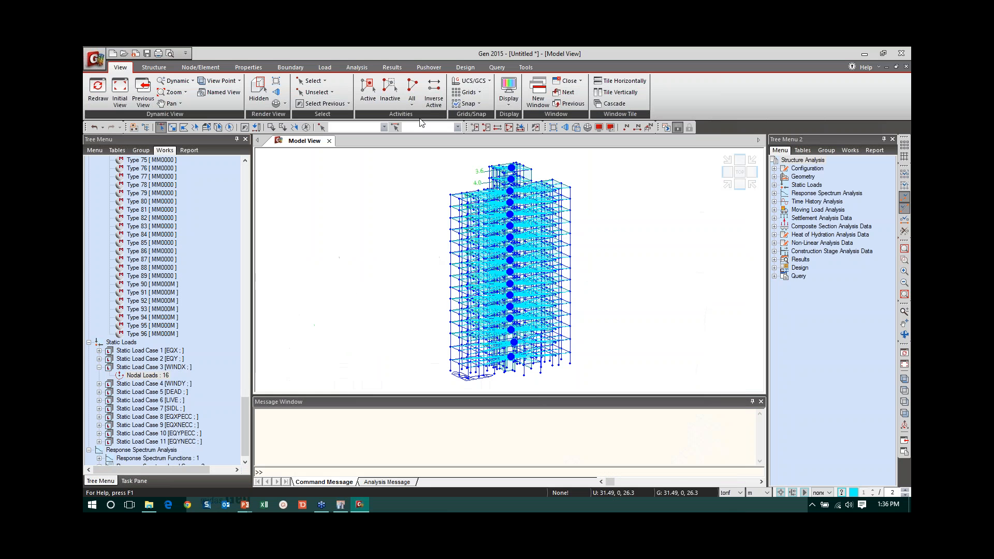
Switch to File Explorer and launch ETABStoGENConverter from the ETABStoGEN31_8 folder.
click(148, 505)
double_click(215, 112)
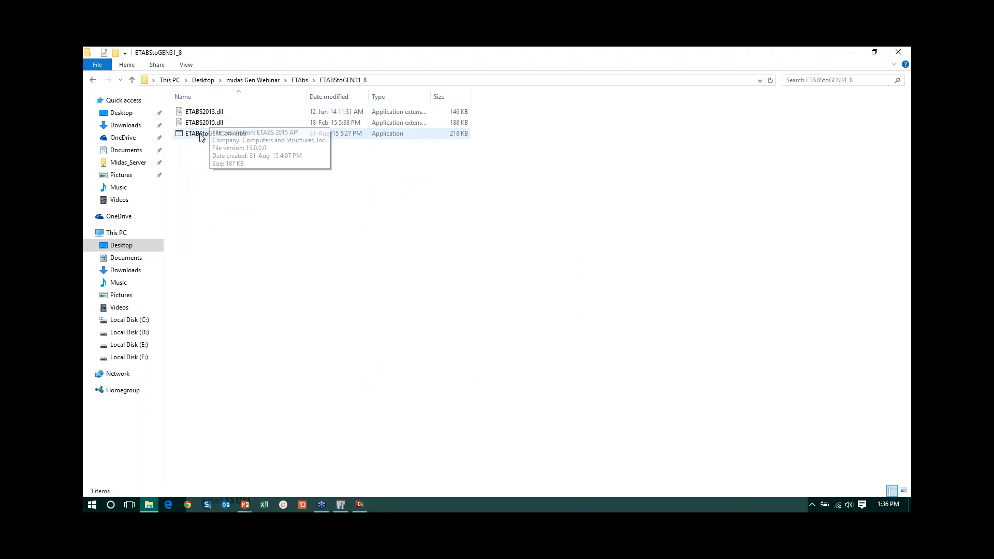
click(218, 134)
double_click(217, 134)
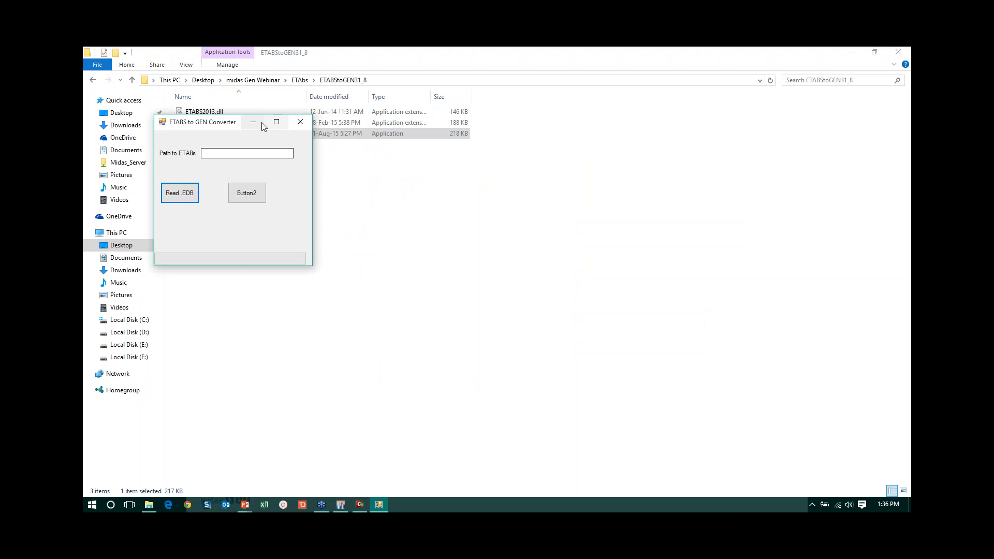
drag(207, 130, 345, 131)
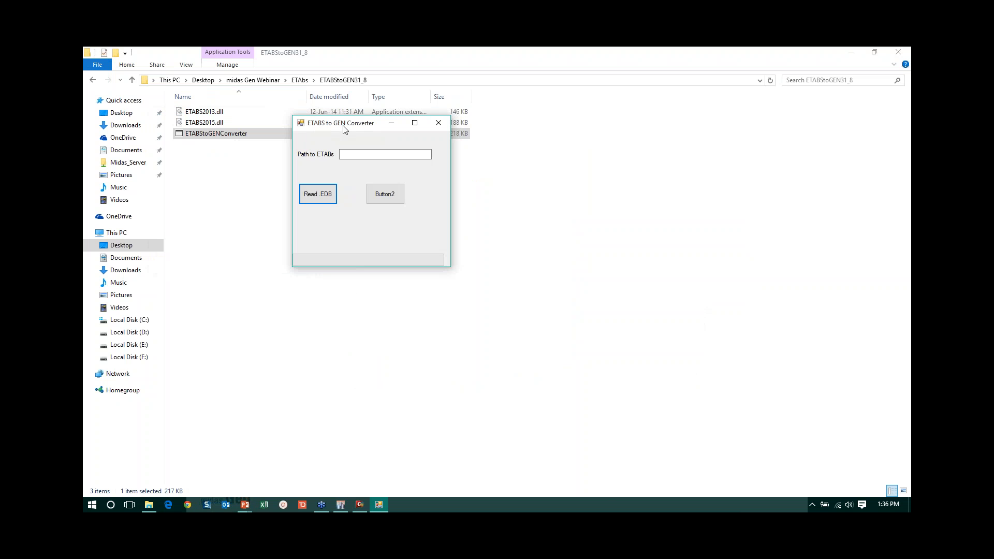
Have the converter read MES_2015.EDB from the ETAbs folder inside midas Gen Webinar on the Desktop.
click(319, 197)
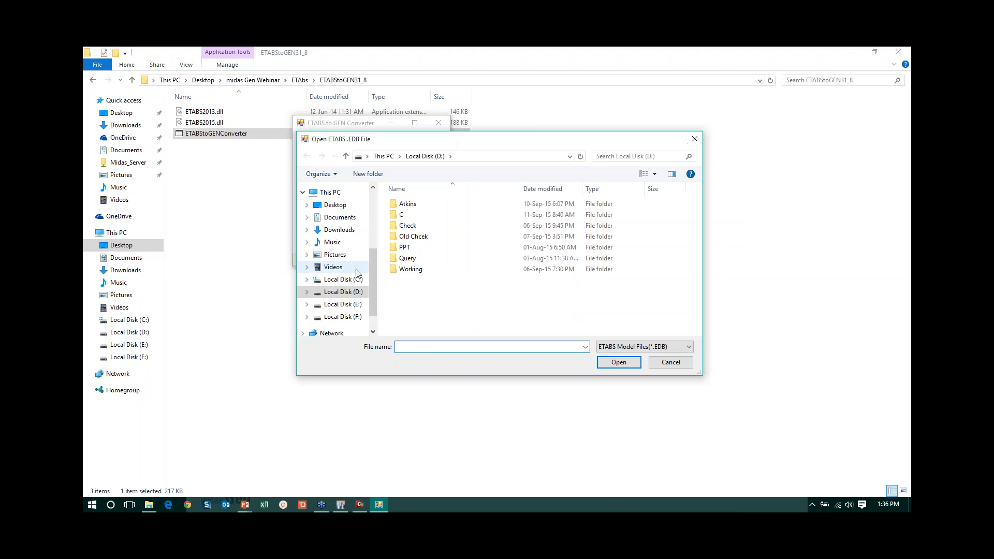
click(335, 205)
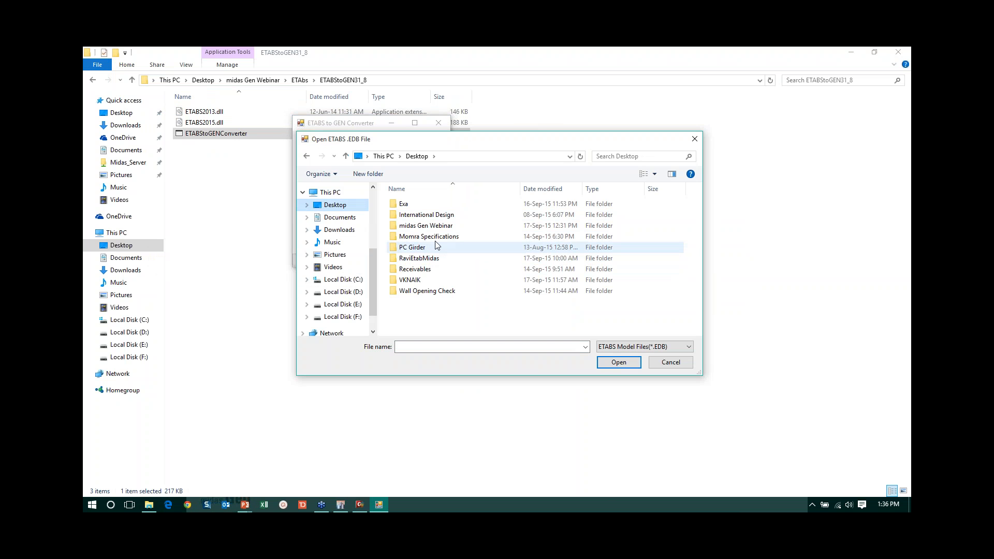
double_click(417, 226)
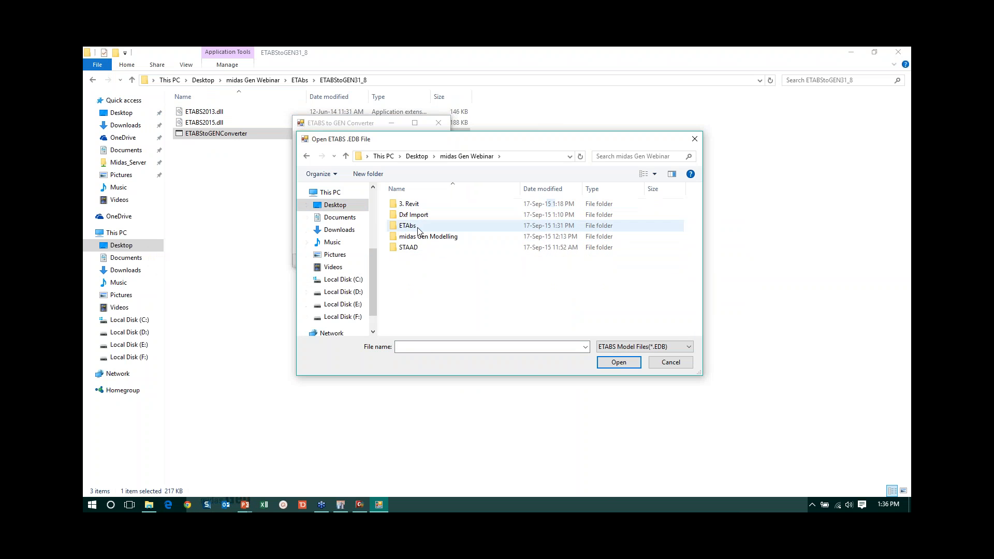
double_click(408, 226)
click(418, 225)
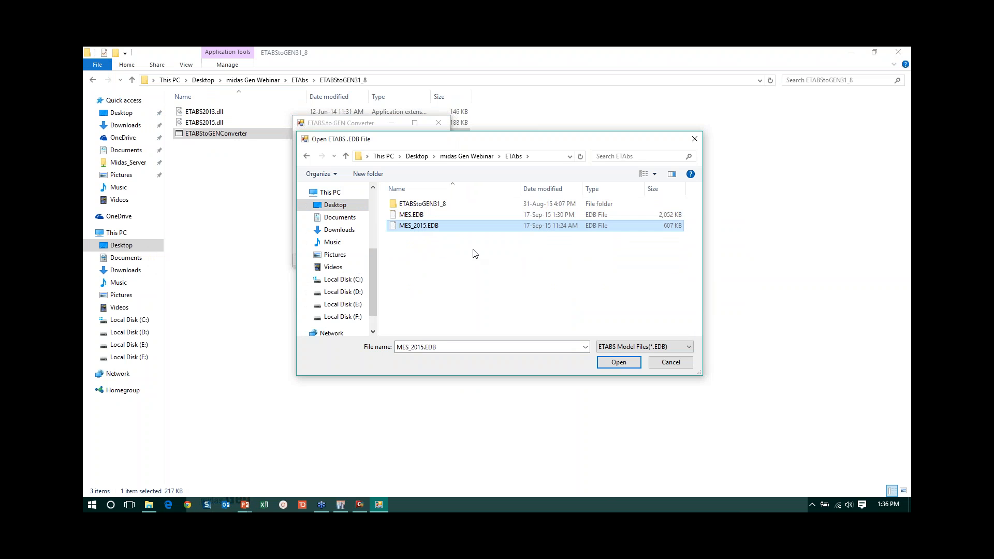
click(621, 363)
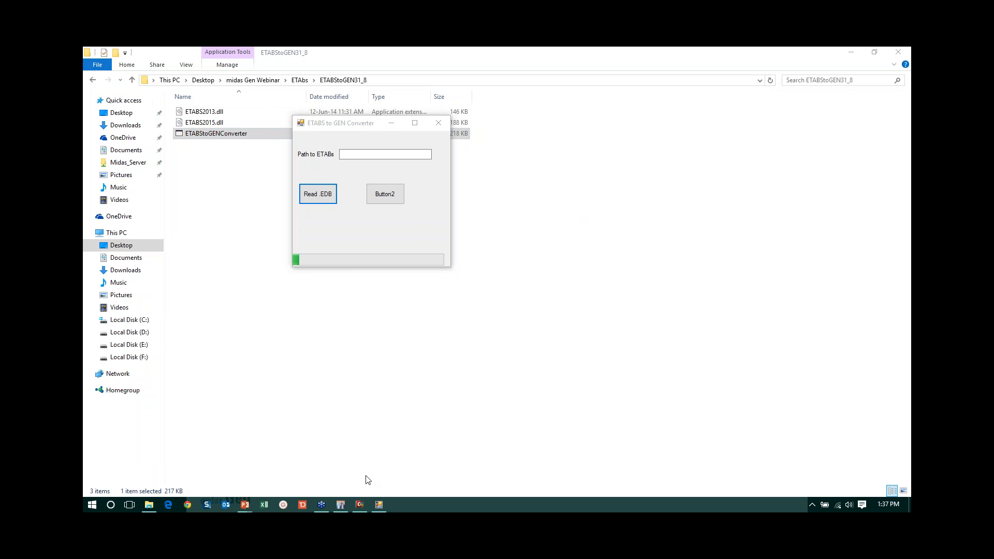
Bring up midas Gen briefly, then return to File Explorer and find the MES_2015 midas Gen text file in the ETAbs folder.
click(364, 507)
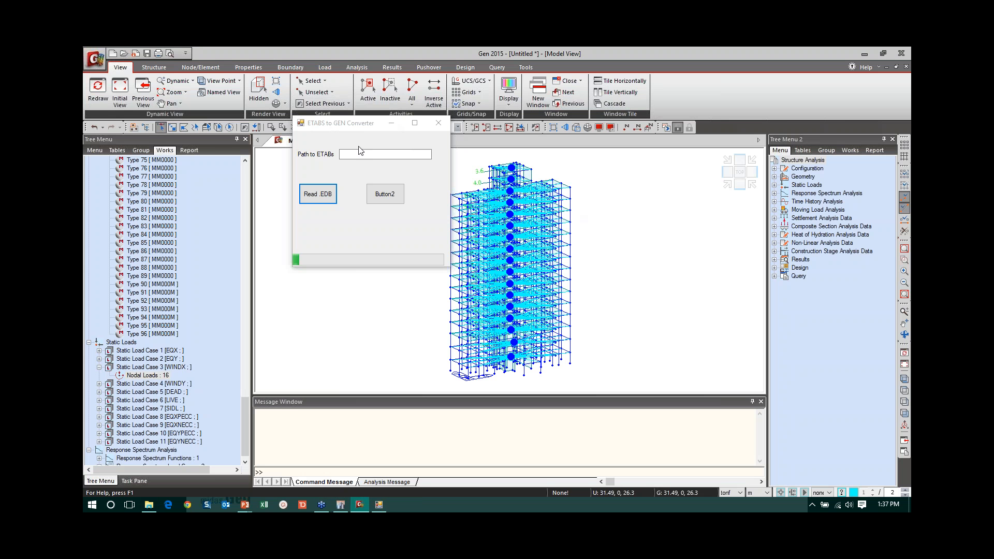
click(359, 505)
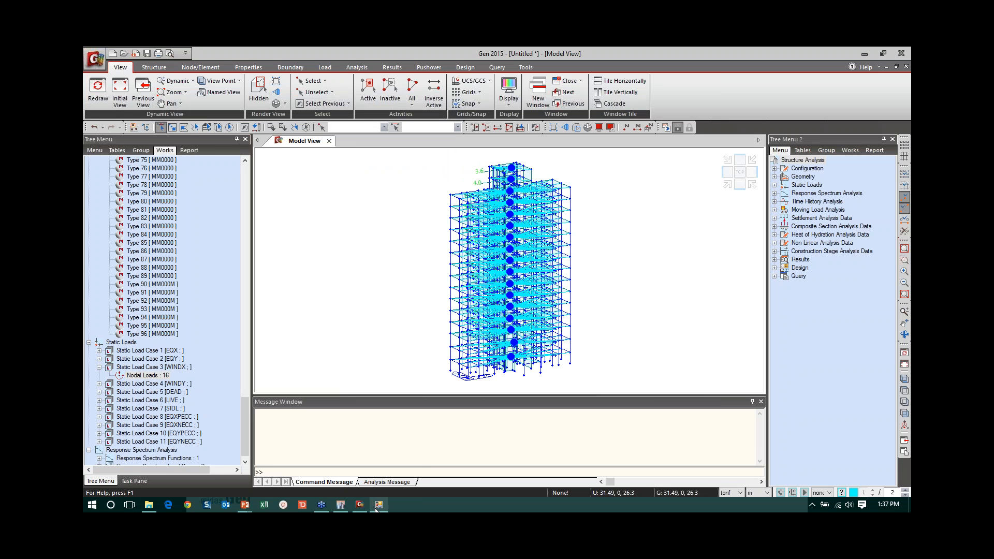
mouse_move(376, 510)
click(149, 506)
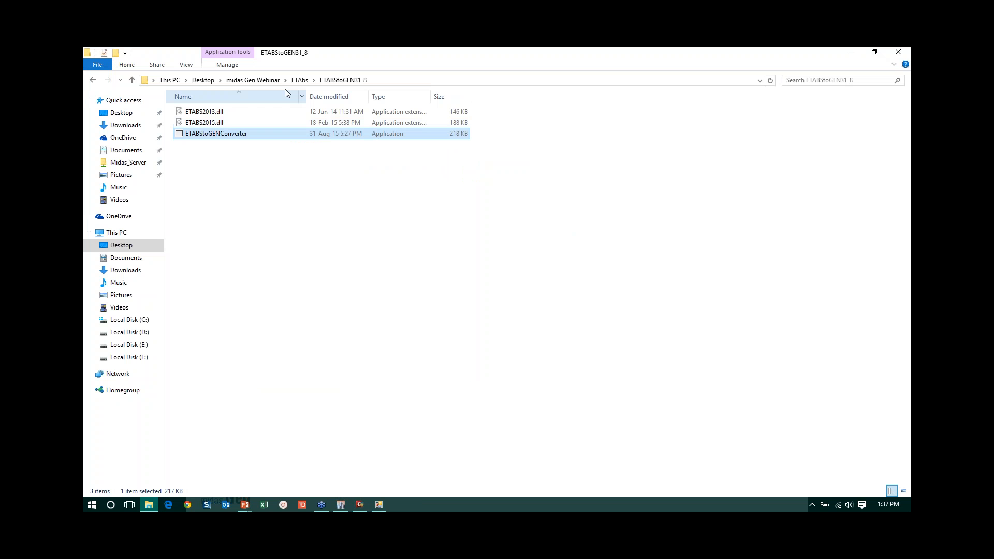
click(299, 80)
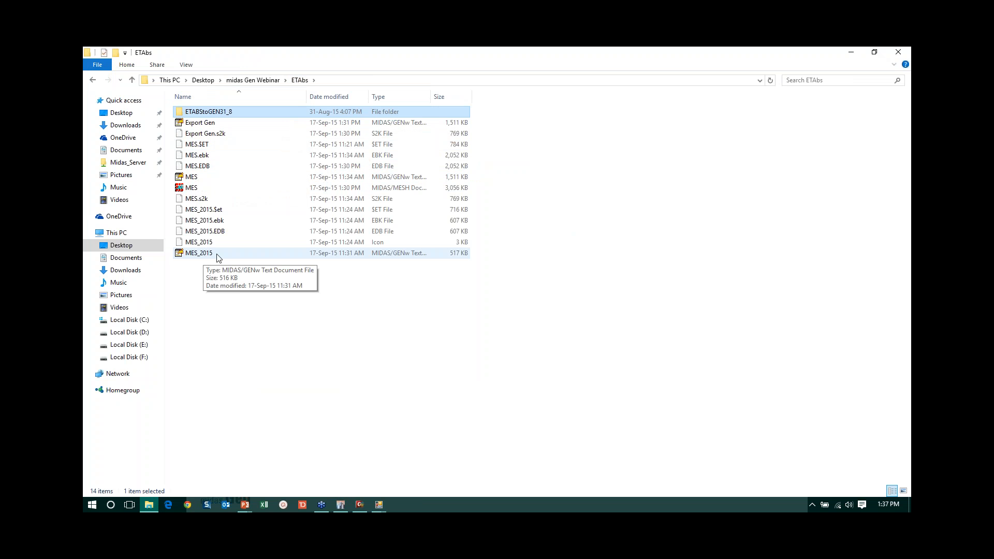
Return to midas Gen and start a new project, discarding the changes to the current untitled model.
click(359, 505)
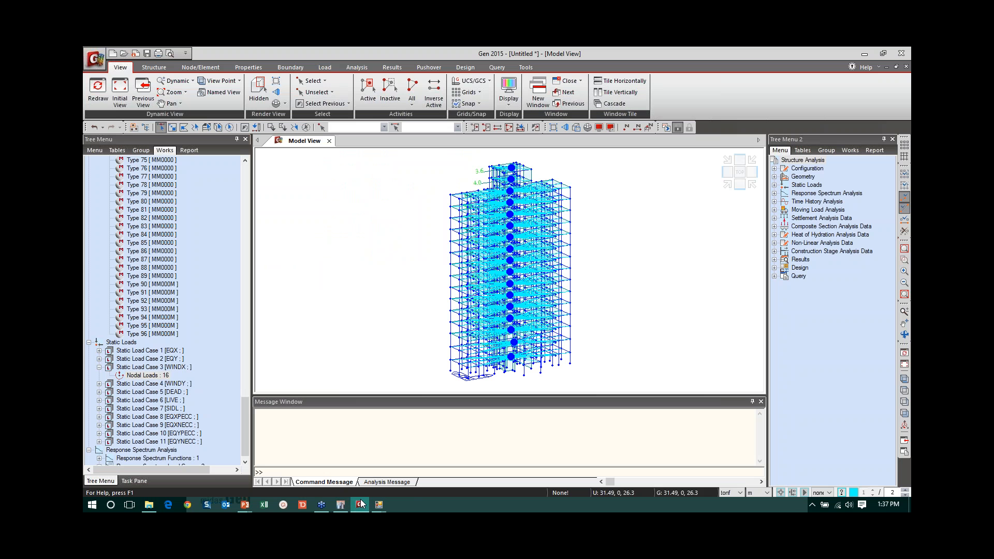
click(95, 62)
click(103, 77)
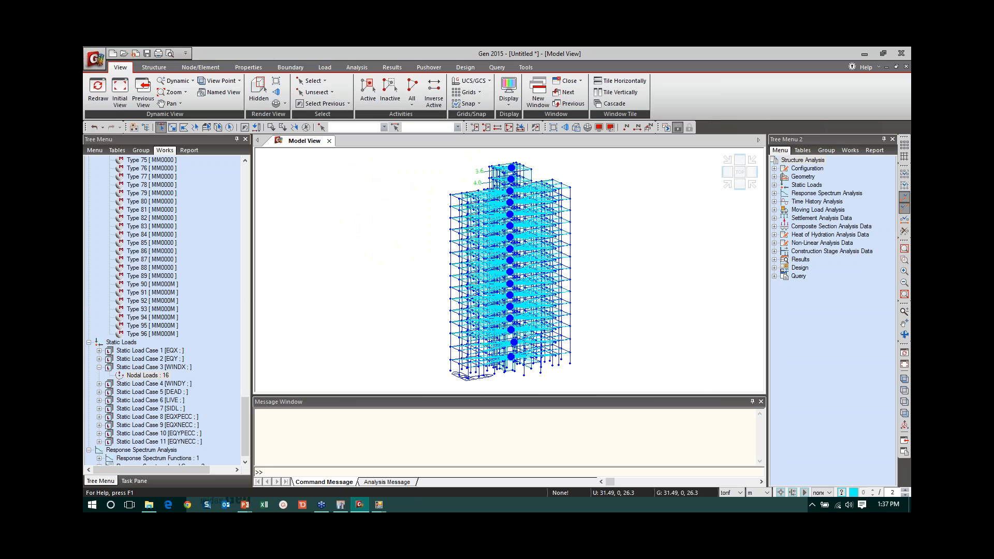
click(505, 297)
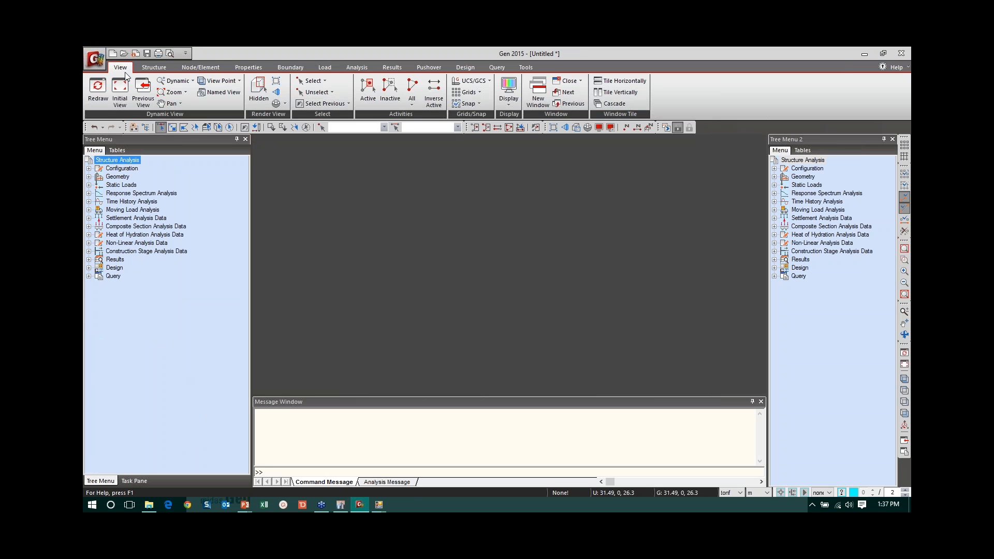
Import the midas Gen MGT file MES_2015 from the ETAbs folder into the new project.
click(97, 61)
mouse_move(130, 164)
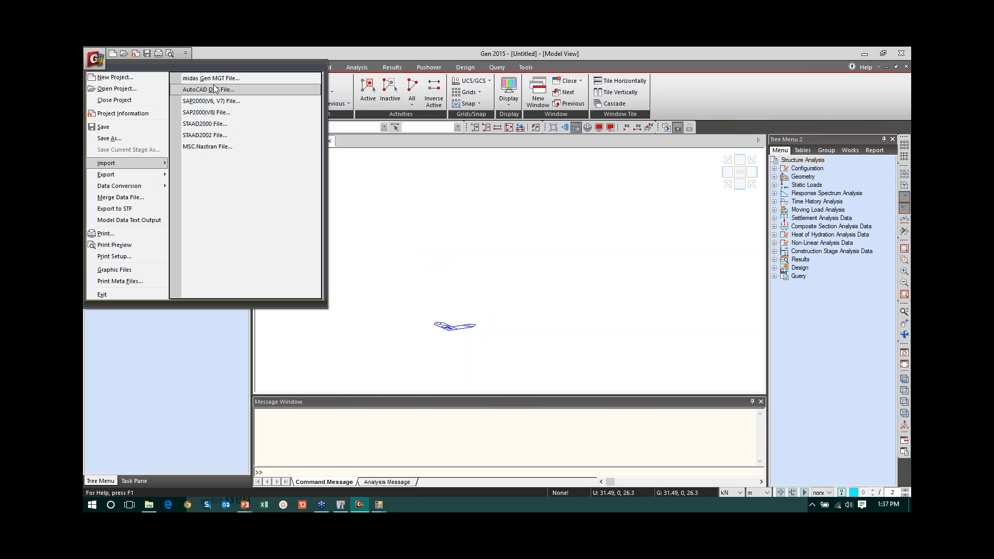
click(284, 79)
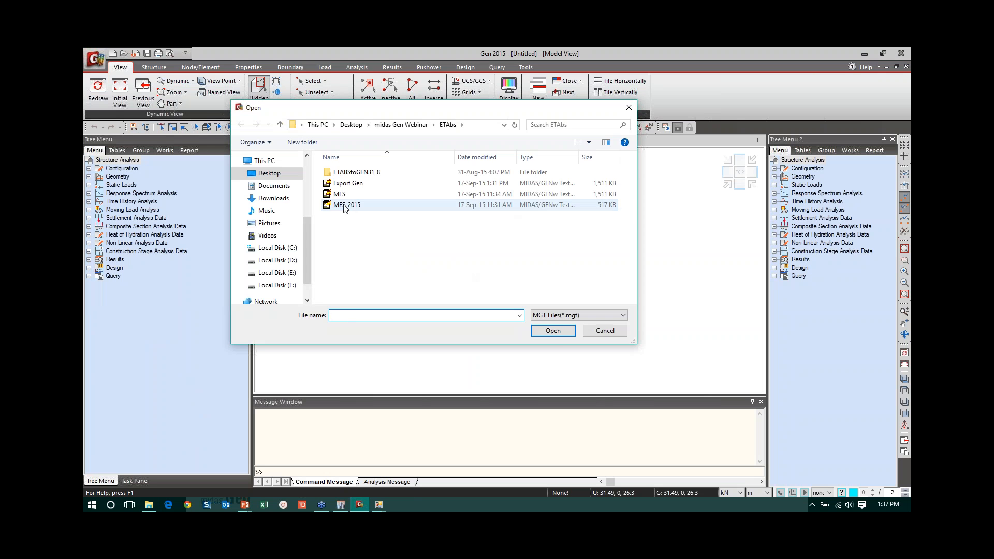
click(345, 205)
click(552, 331)
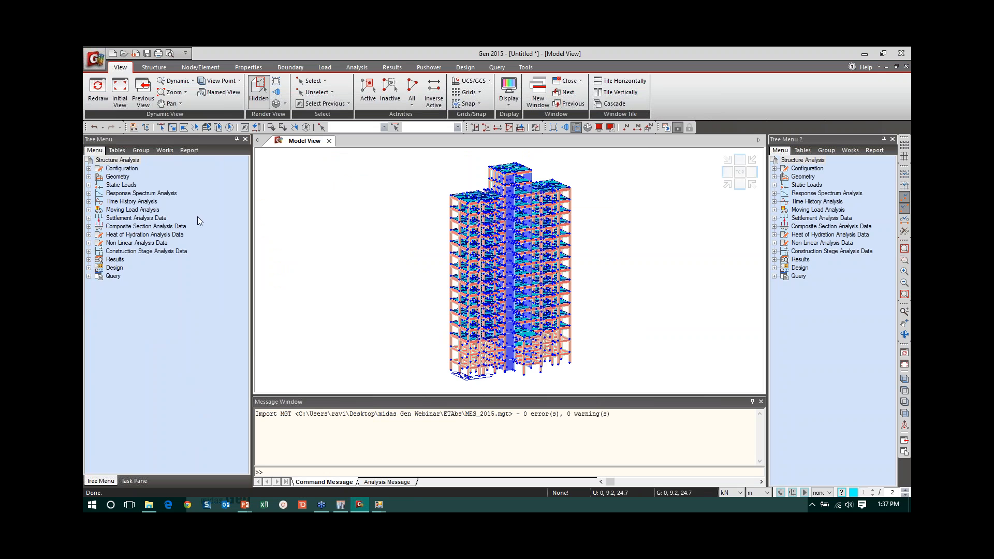
Examine the imported model's works tree and its Story Data table down to the base story.
click(164, 150)
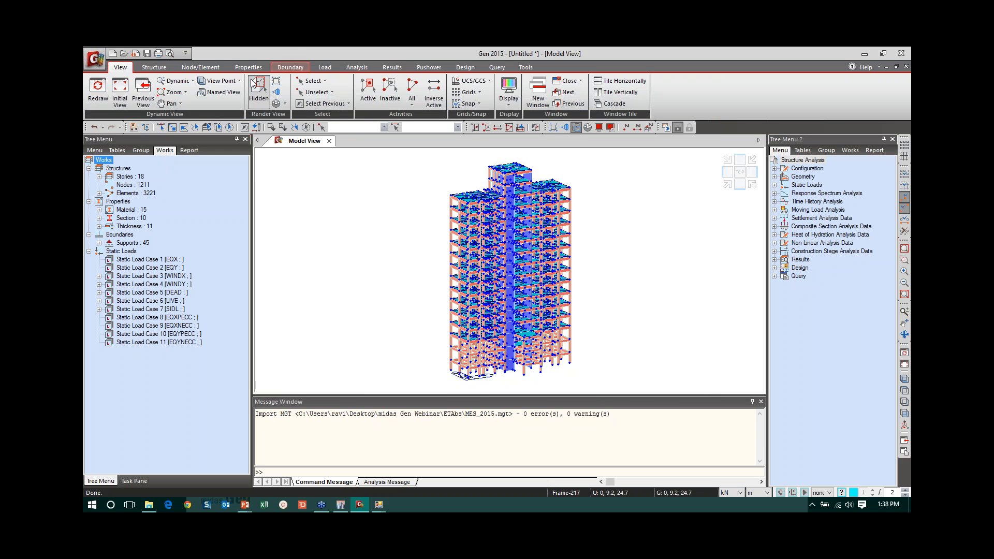
click(154, 67)
click(173, 103)
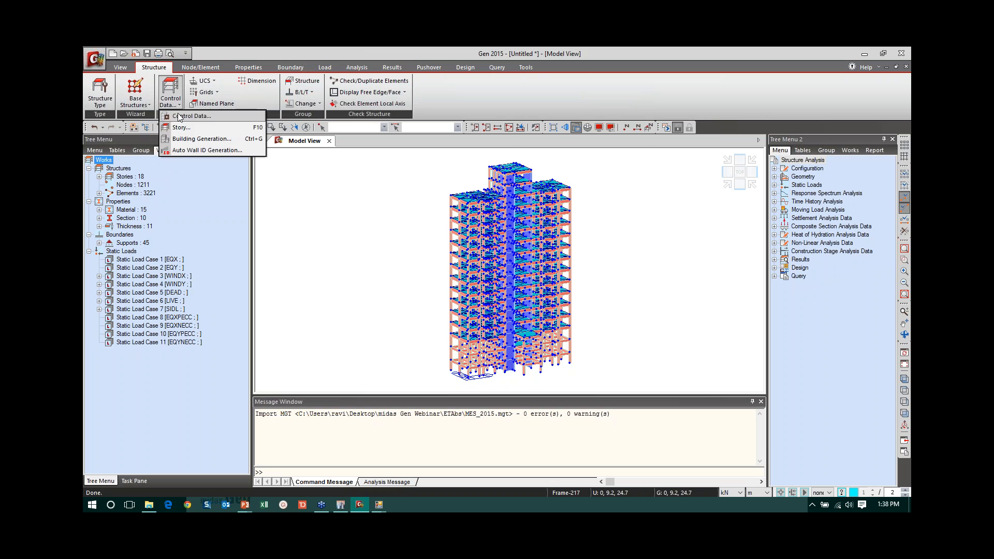
click(183, 127)
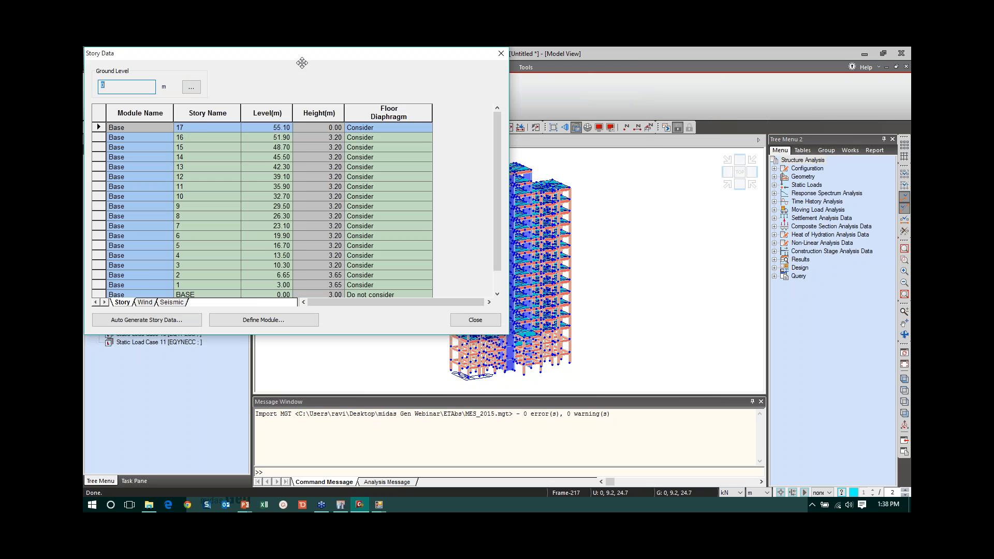
drag(301, 59, 434, 82)
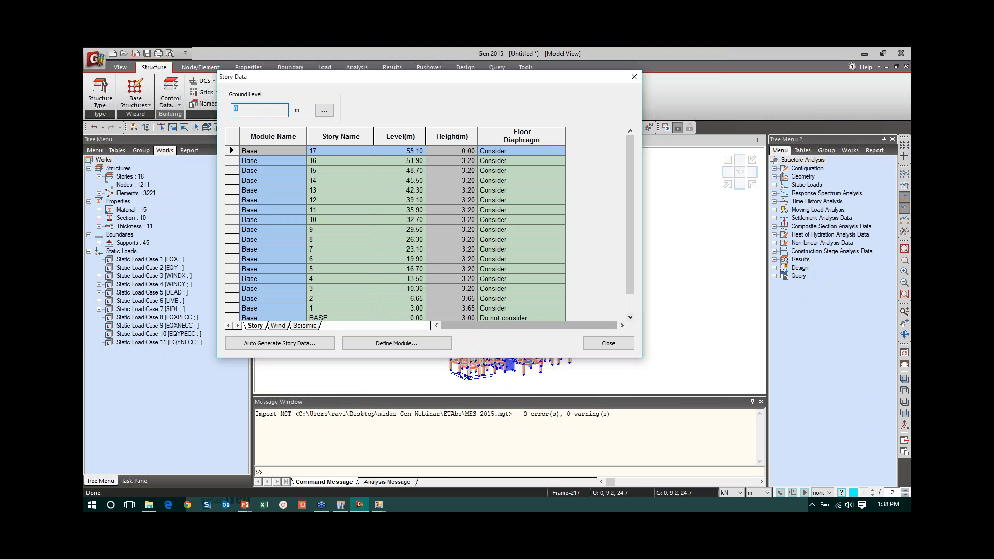
scroll(349, 284, down, 1)
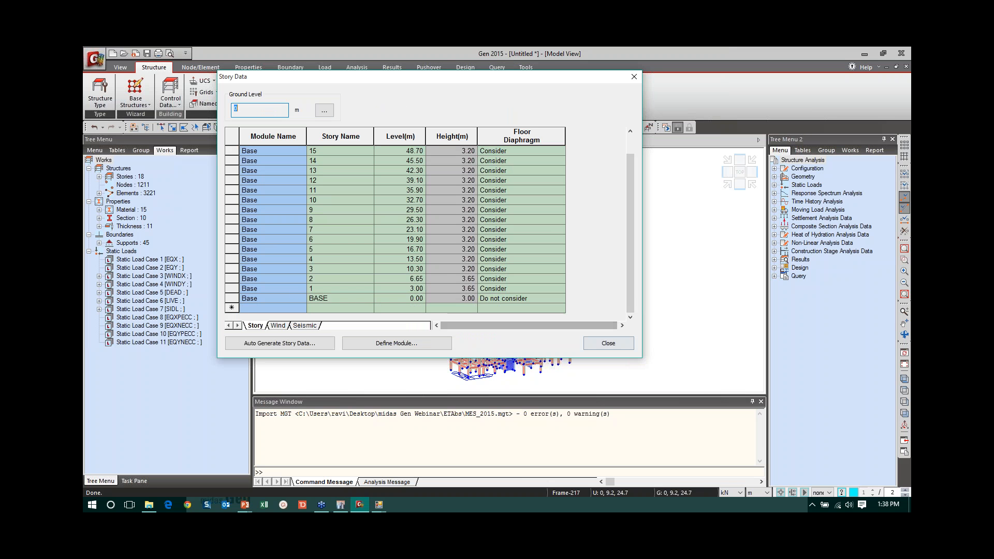
click(599, 345)
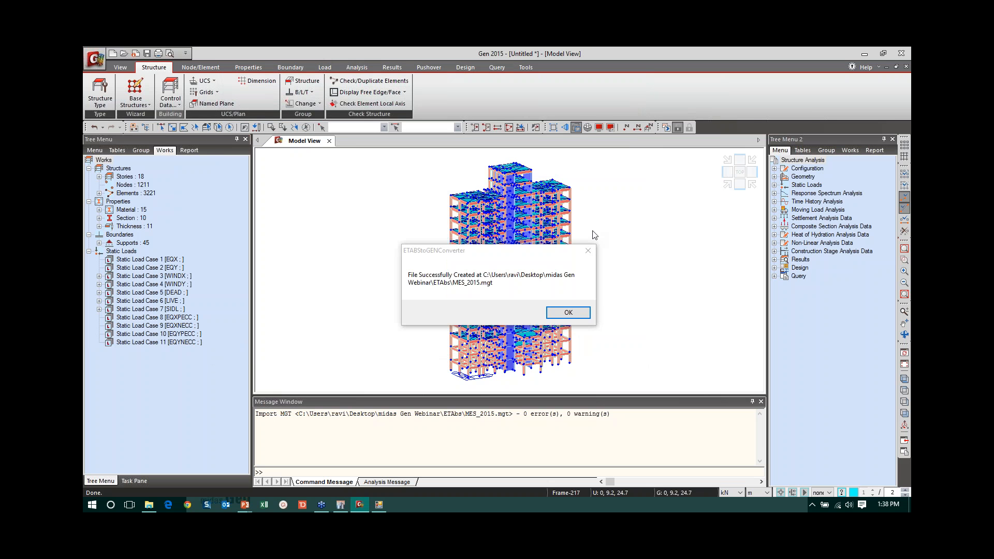
Dismiss the converter's completion message, then close the converter and midas Gen without saving the model.
click(567, 312)
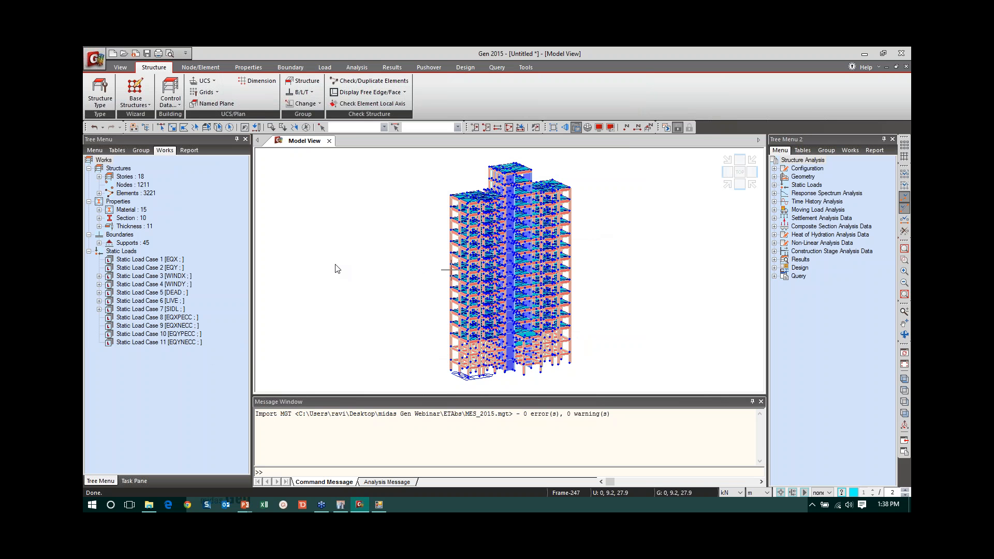
click(341, 504)
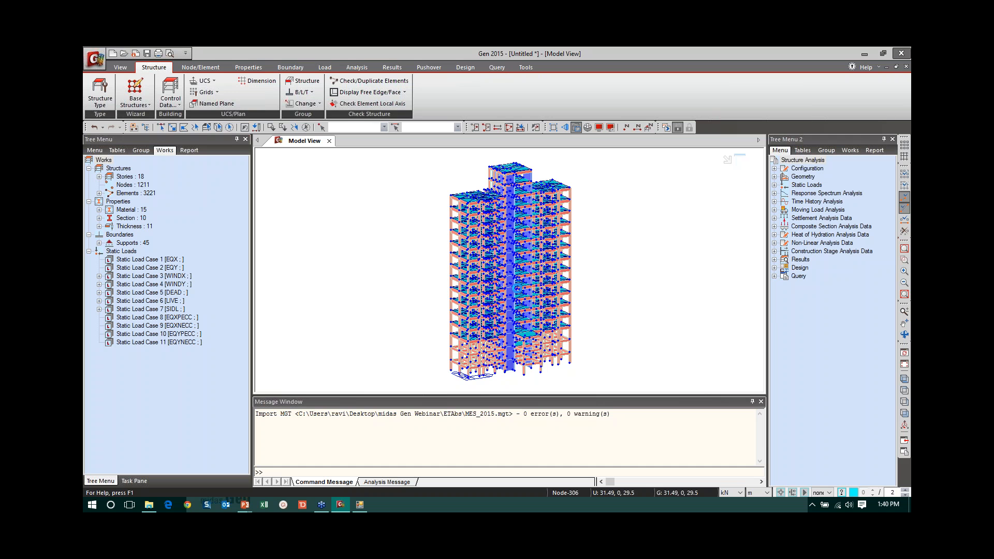
click(515, 296)
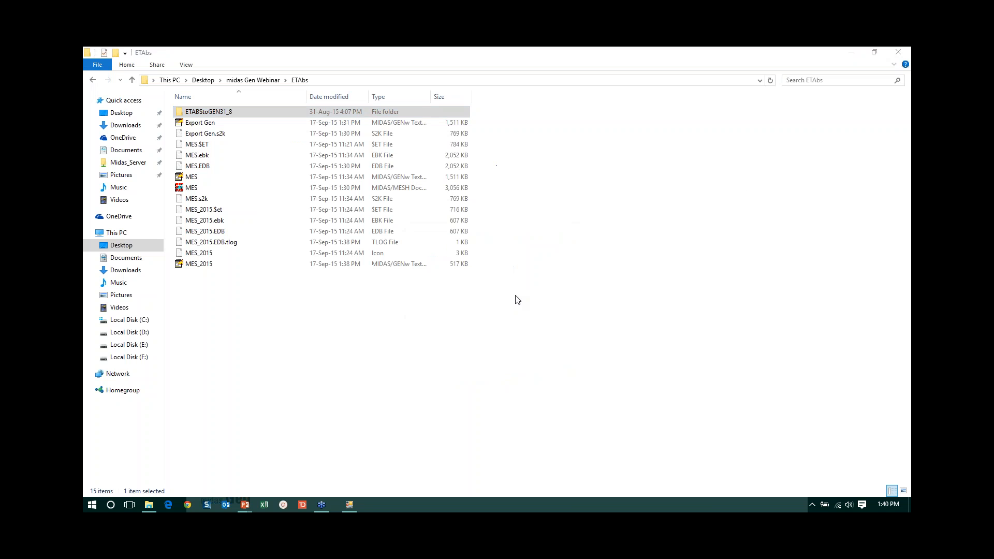
Switch to the PowerPoint slide show, view the ETABS import notes, and advance to the Import from STAAD slide.
mouse_move(246, 501)
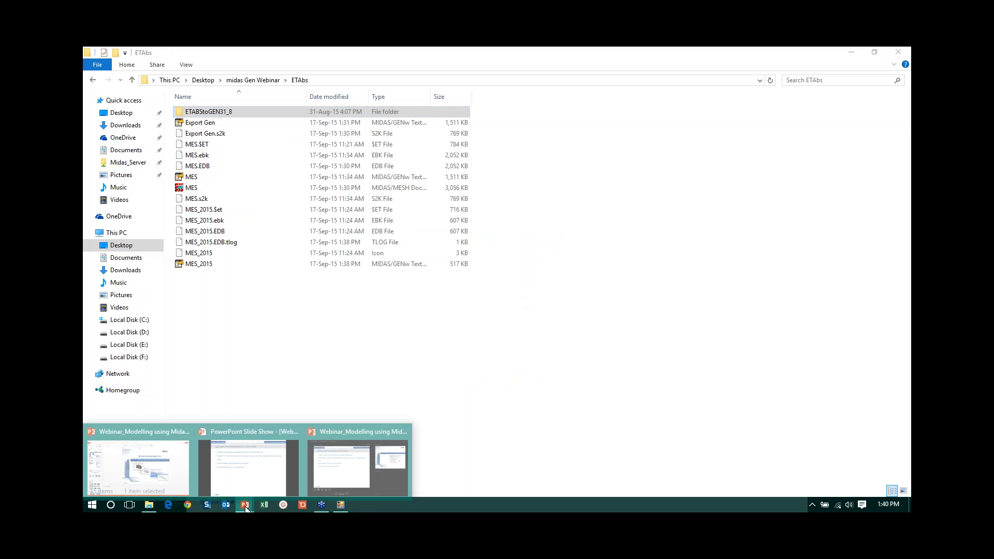
click(246, 472)
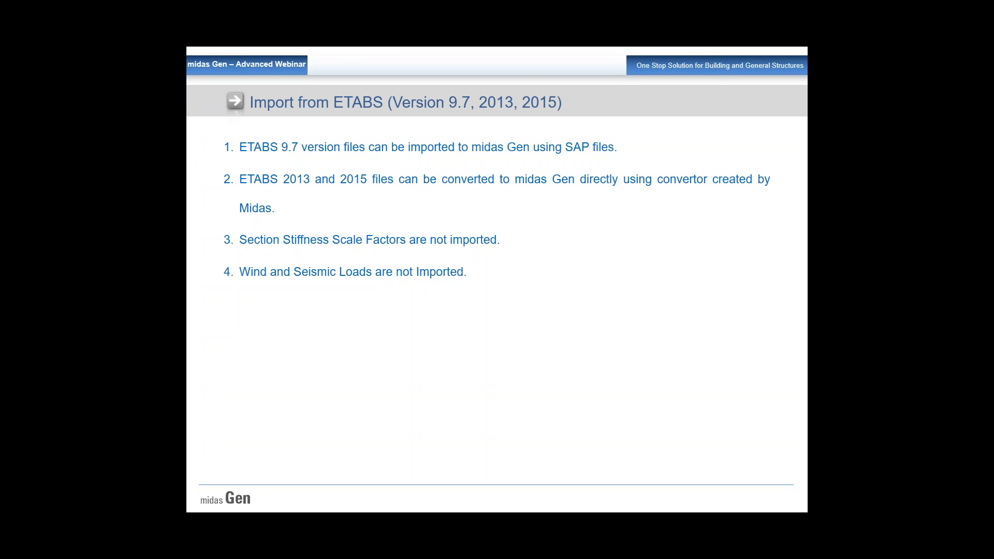
key(Right)
key(Right)
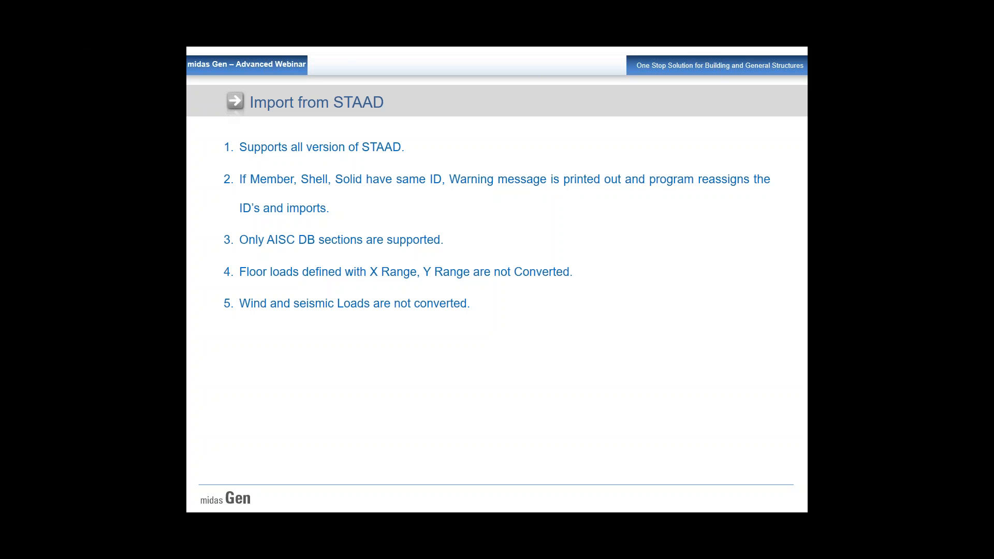
Switch to File Explorer and open raft plate.std from the STAAD folder of midas Gen Webinar in Notepad++.
key(alt+Tab)
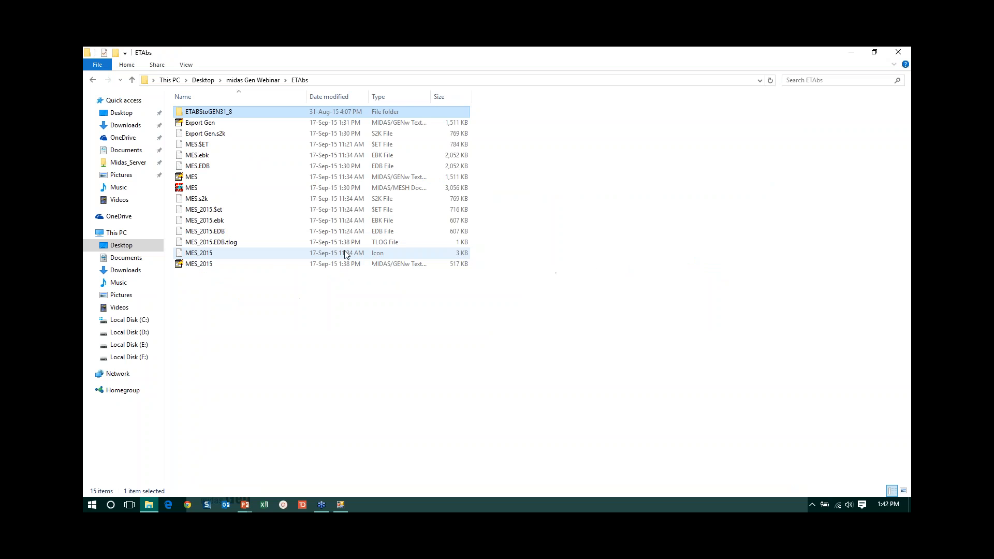
click(253, 80)
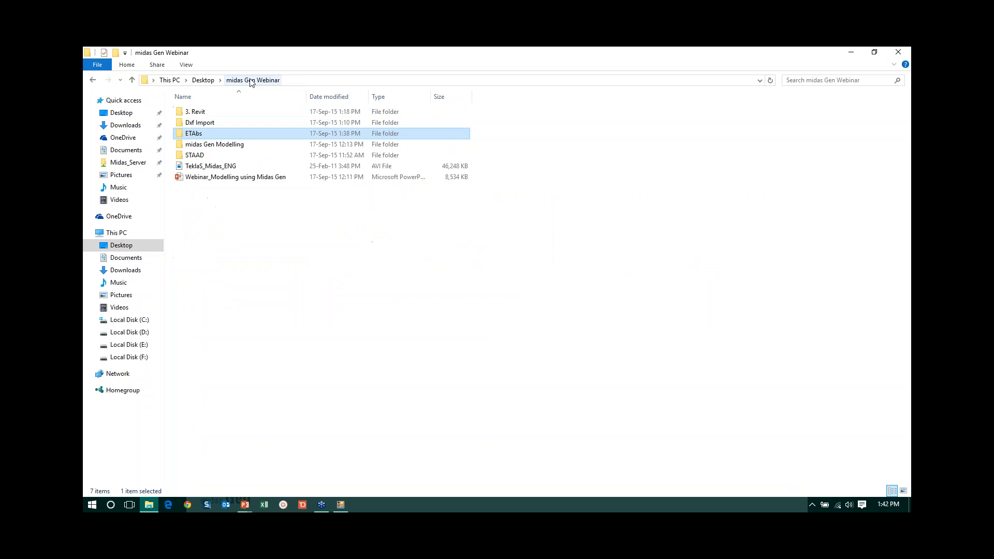
double_click(195, 155)
right_click(213, 115)
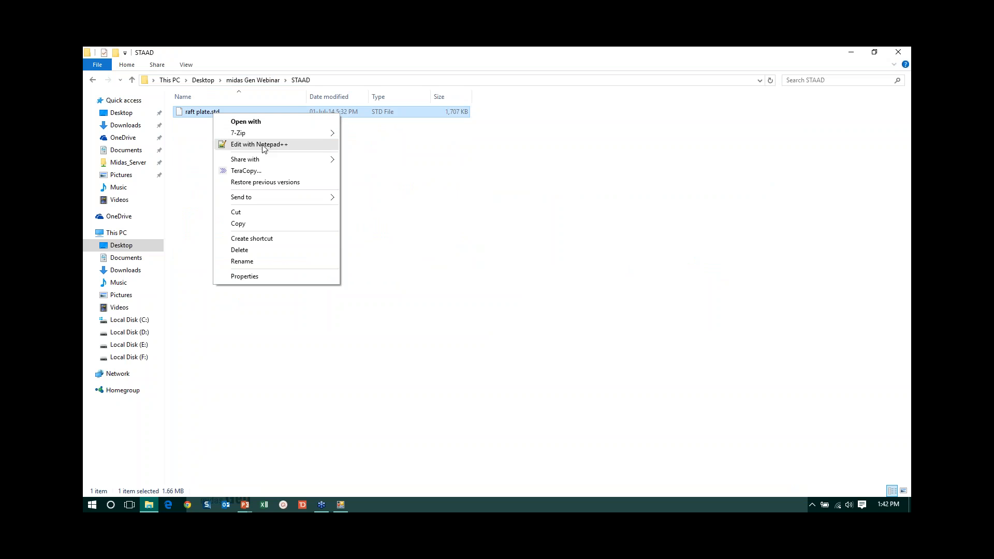
click(261, 145)
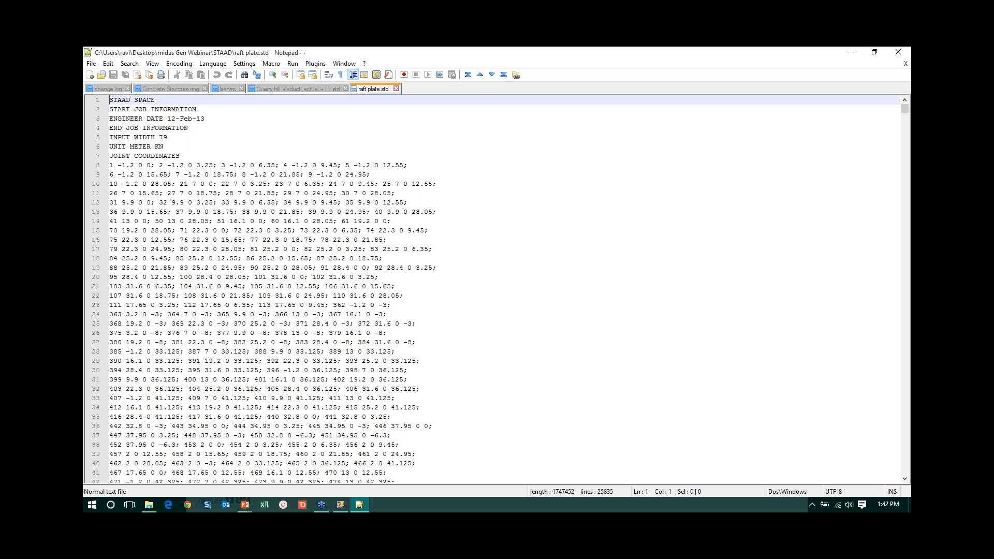
Look through the joint coordinates in raft plate.std and close Notepad++.
scroll(254, 175, down, 20)
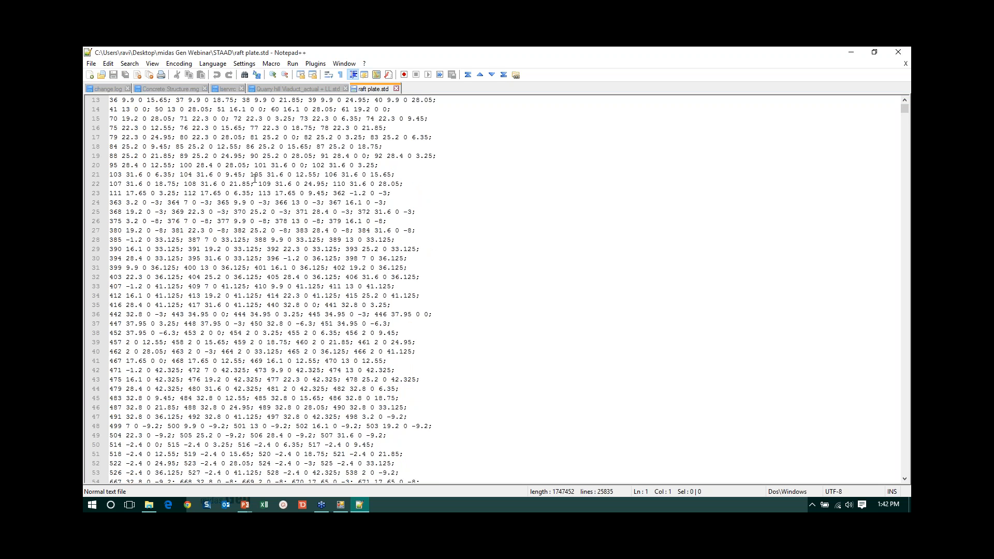
scroll(255, 175, down, 20)
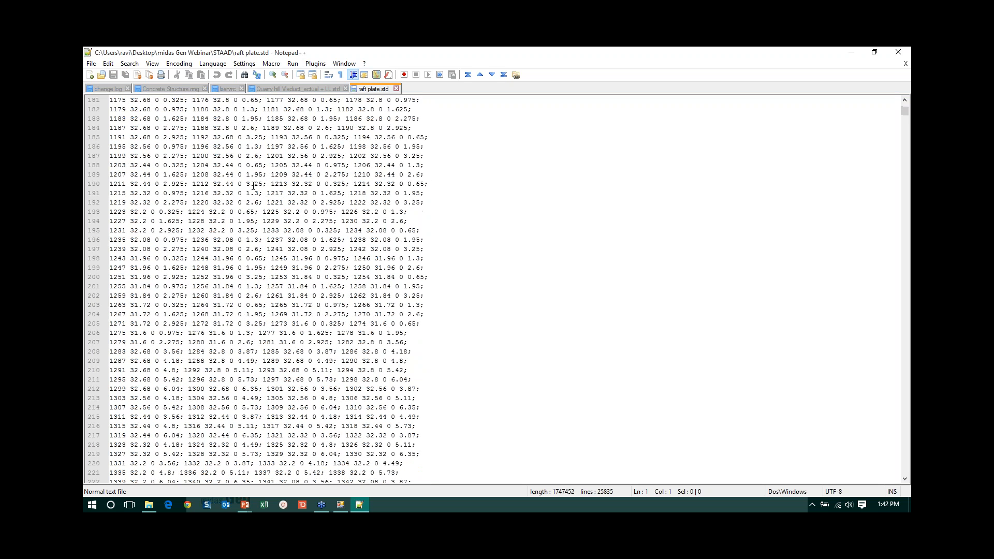
scroll(248, 182, down, 20)
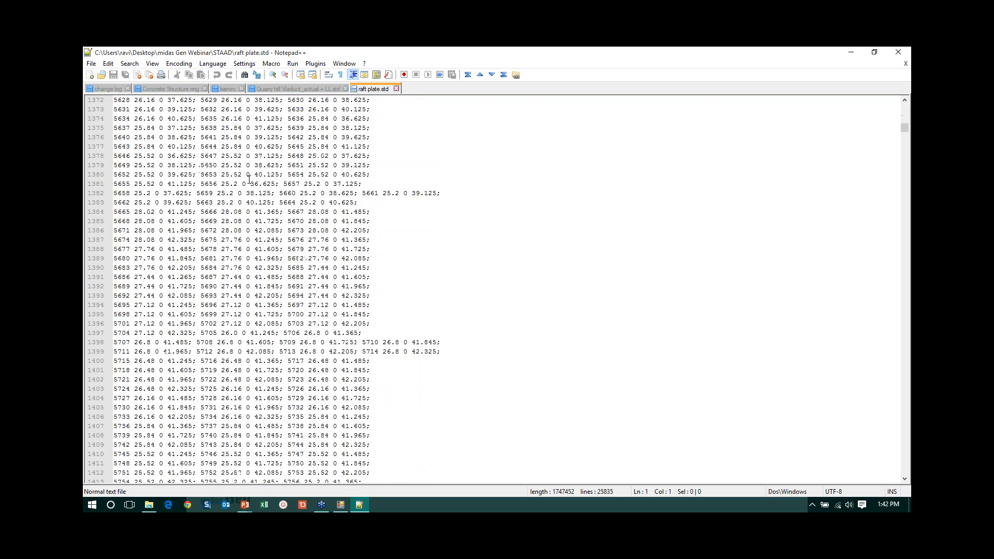
click(893, 51)
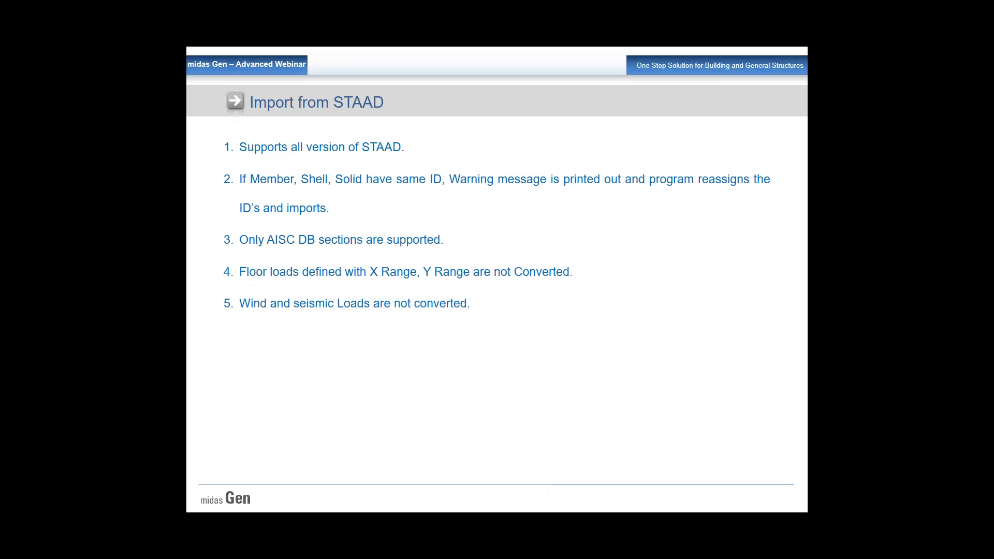
Leave the slide show for the desktop and launch midas Gen with a new project.
click(851, 52)
key(Escape)
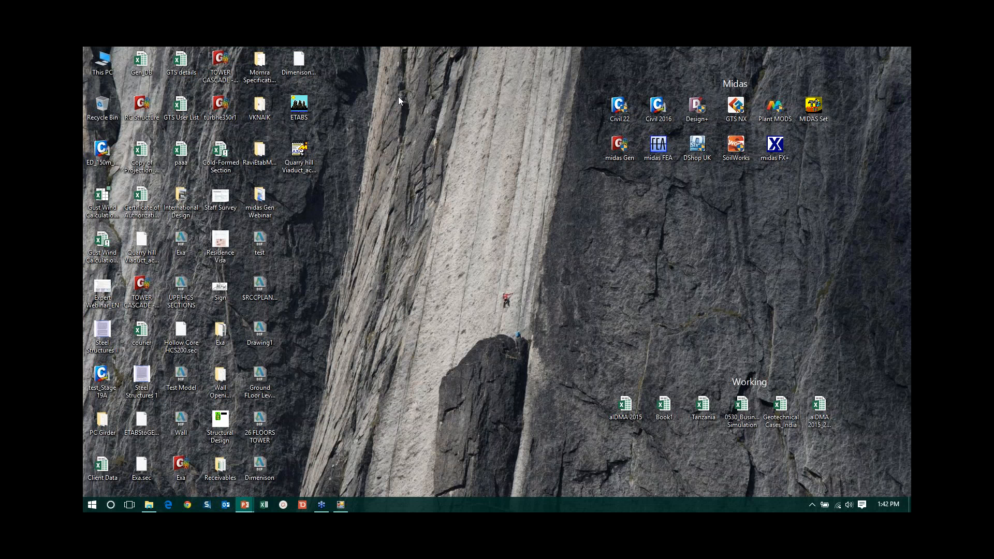
double_click(625, 154)
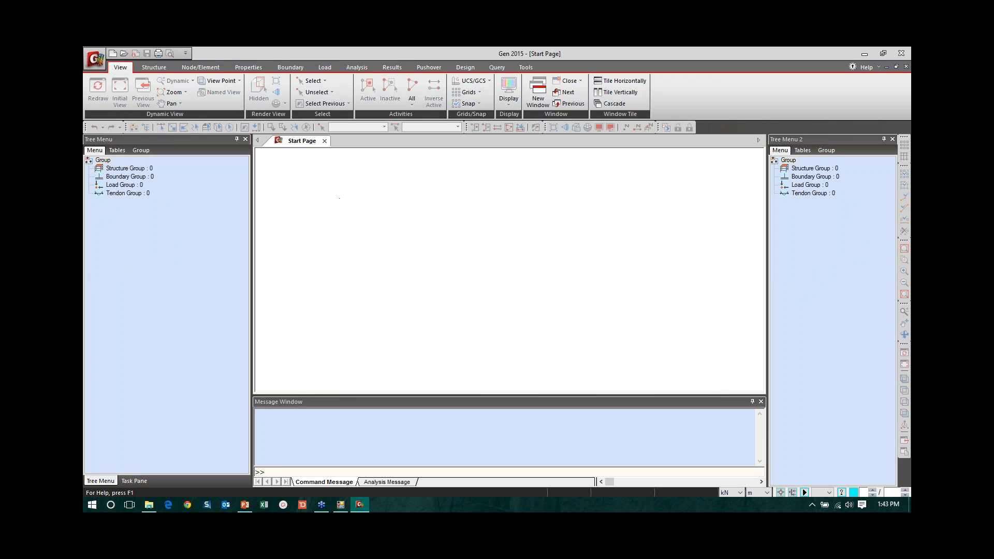
click(96, 59)
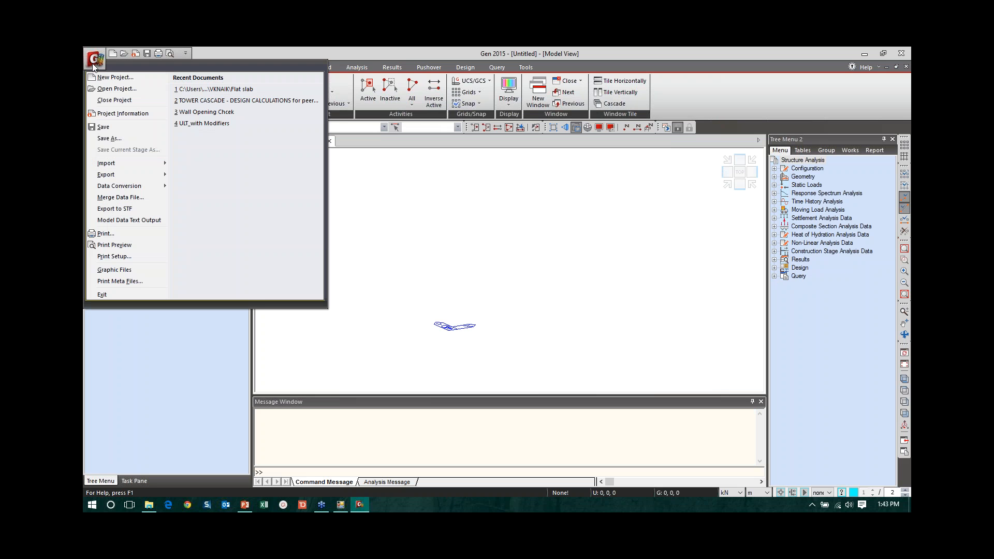
Import raft plate.std from the STAAD folder of midas Gen Webinar as a STAAD2002 file, with the AISC2K section database.
mouse_move(138, 167)
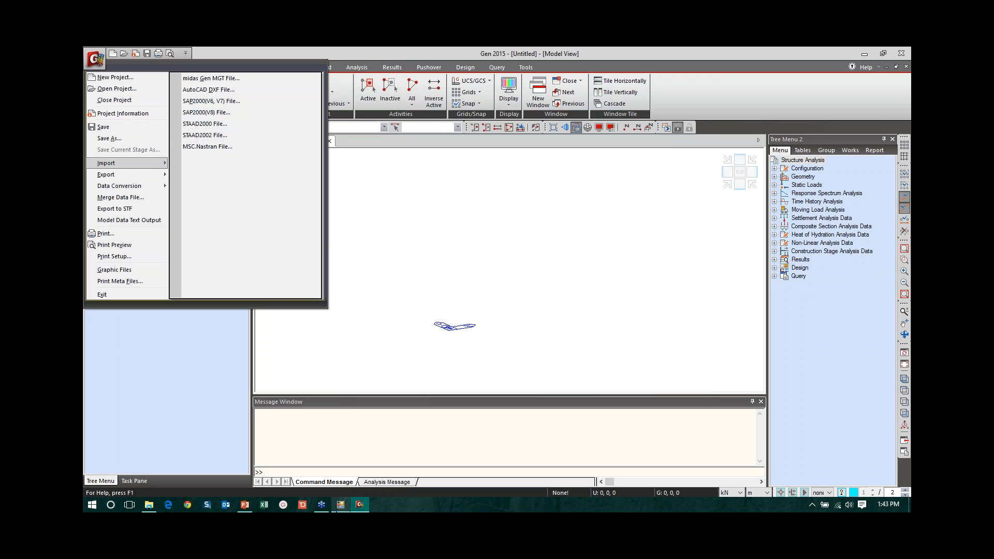
click(322, 505)
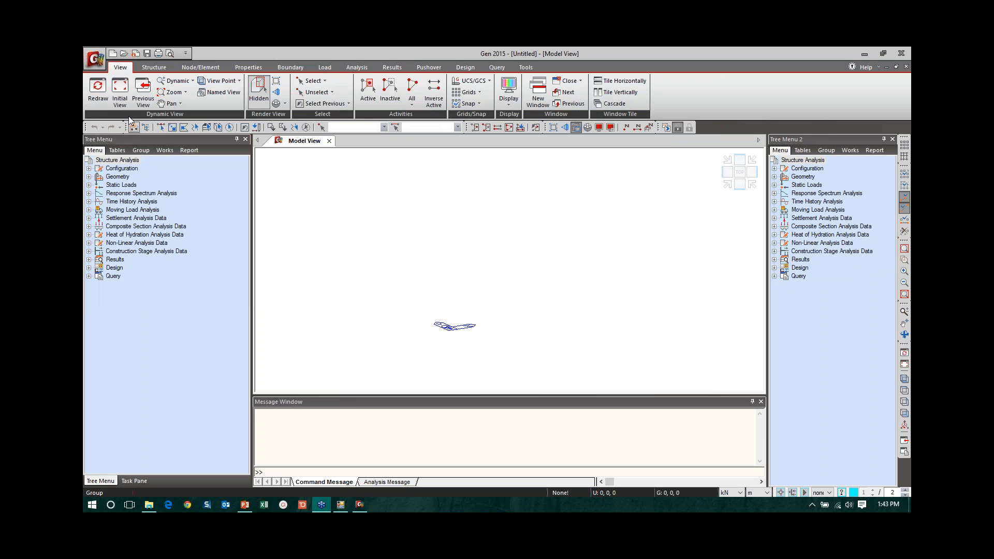
click(95, 66)
mouse_move(154, 163)
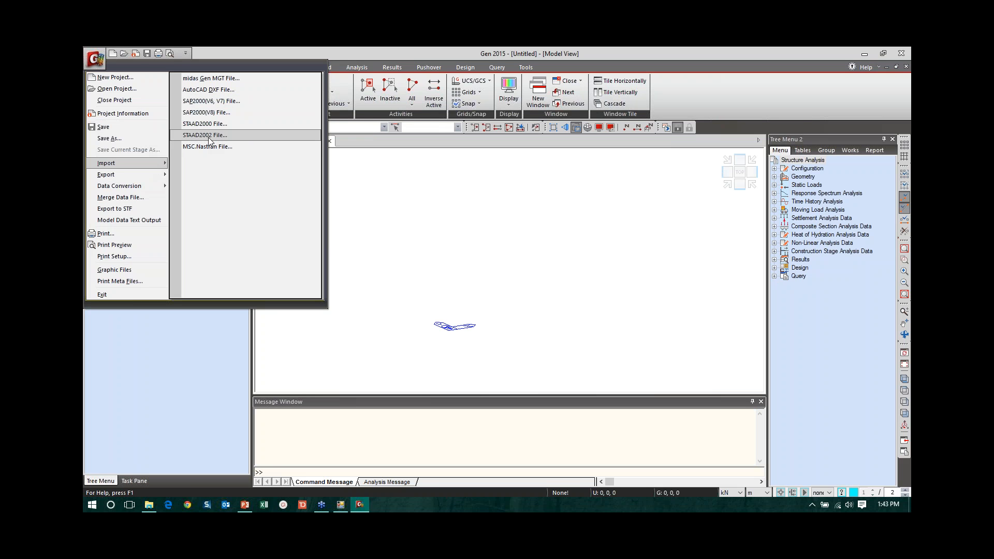
click(208, 137)
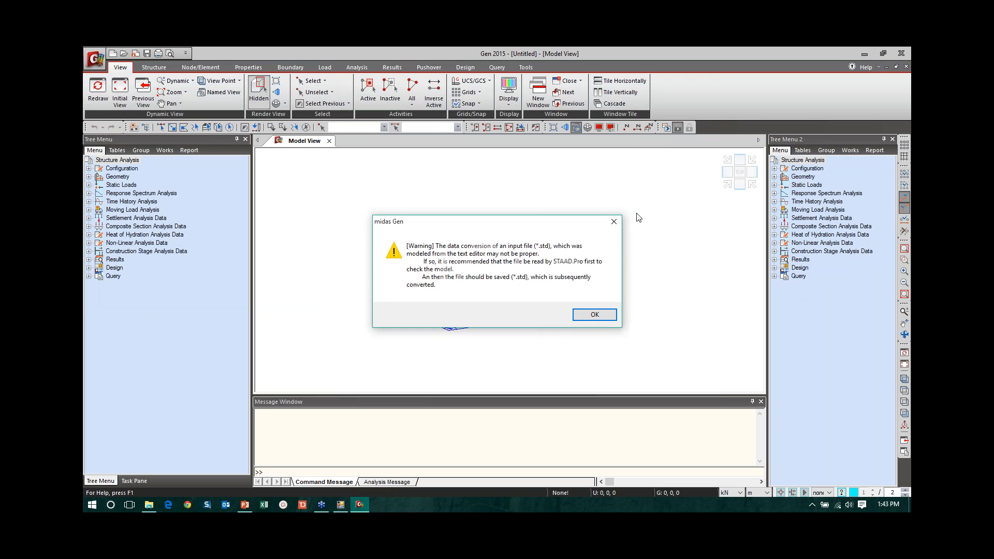
click(594, 314)
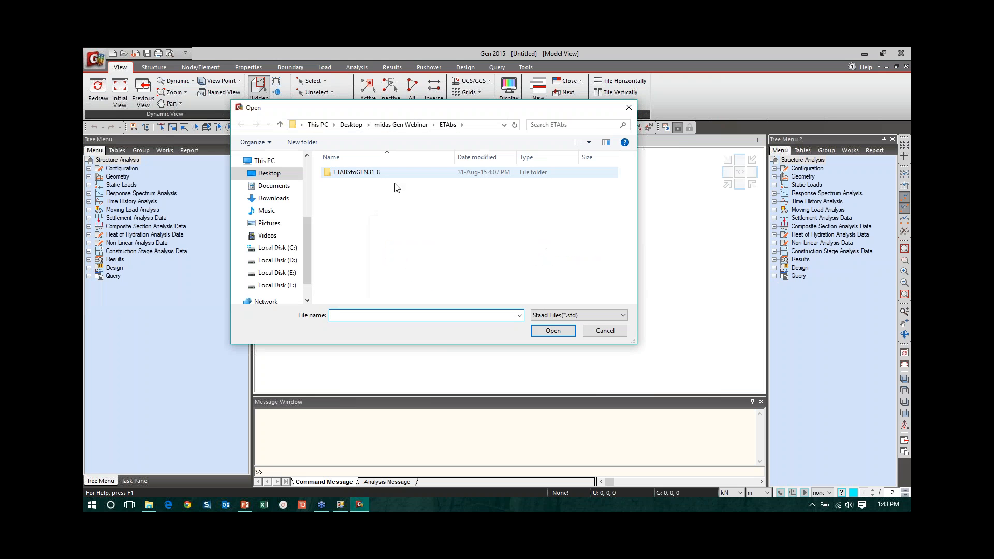
click(390, 125)
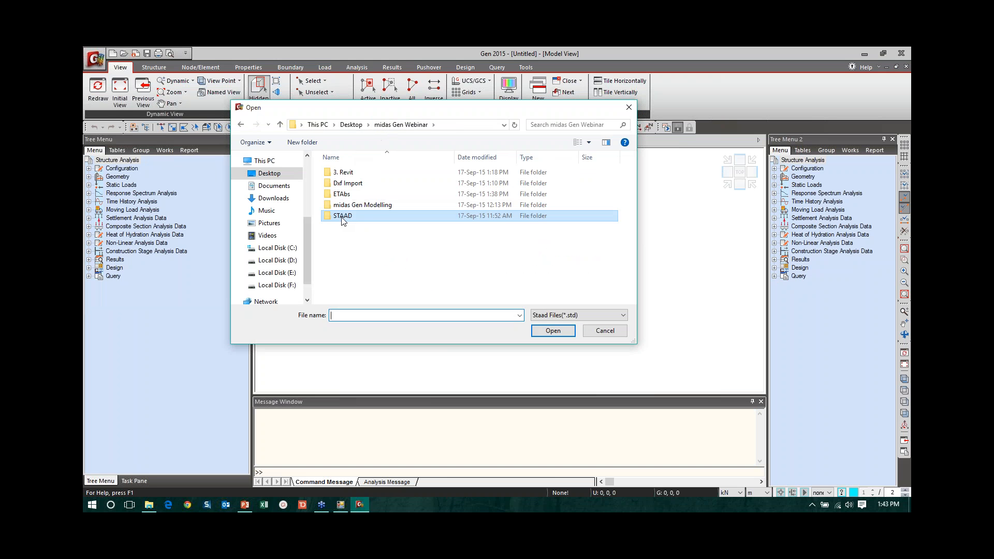
double_click(346, 217)
click(349, 178)
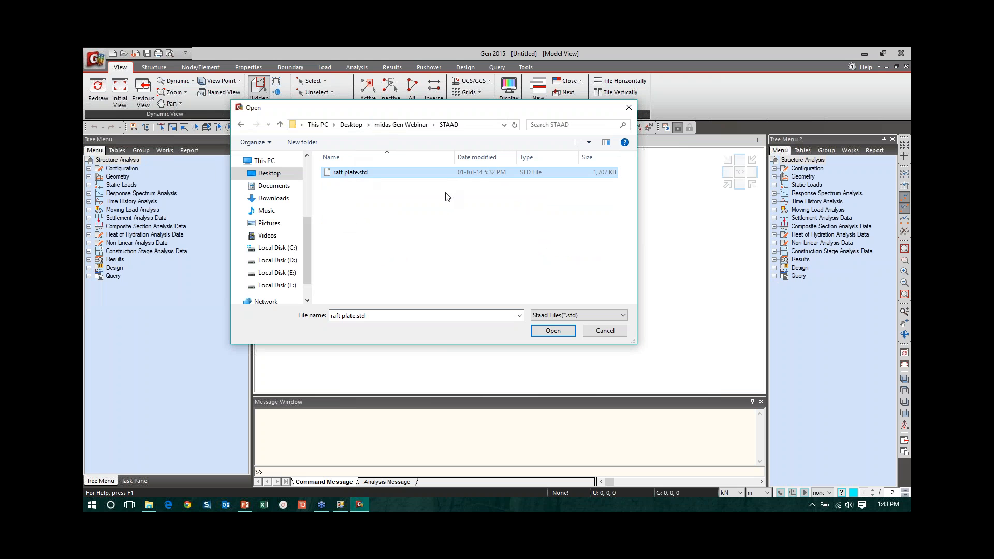
click(556, 331)
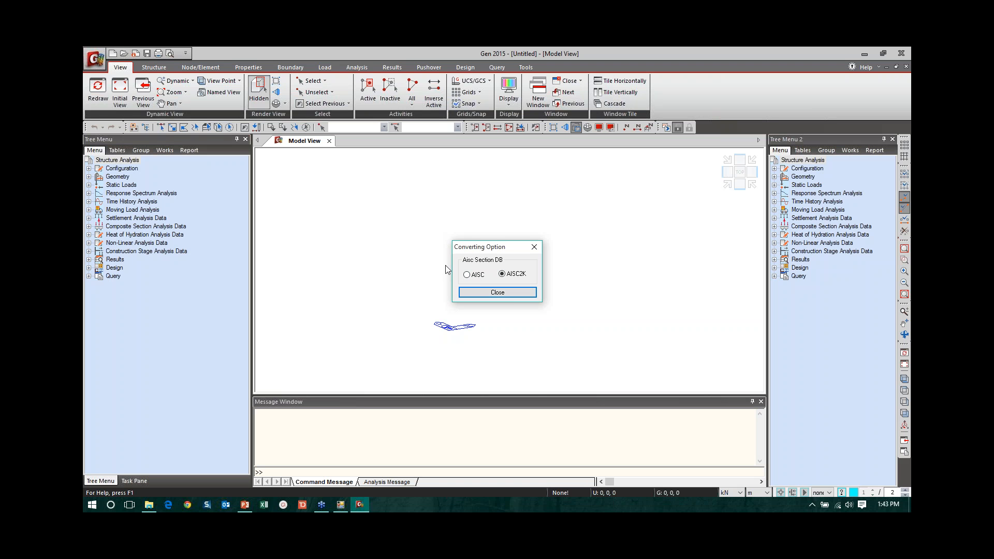
click(495, 293)
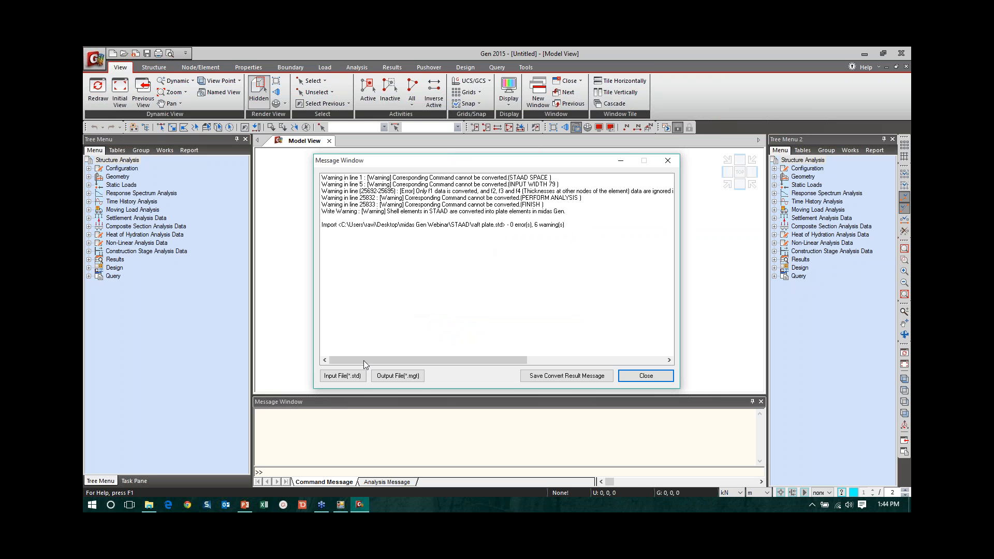
Examine the conversion's input .std file and the node list in its output .mgt file, closing each one.
click(339, 381)
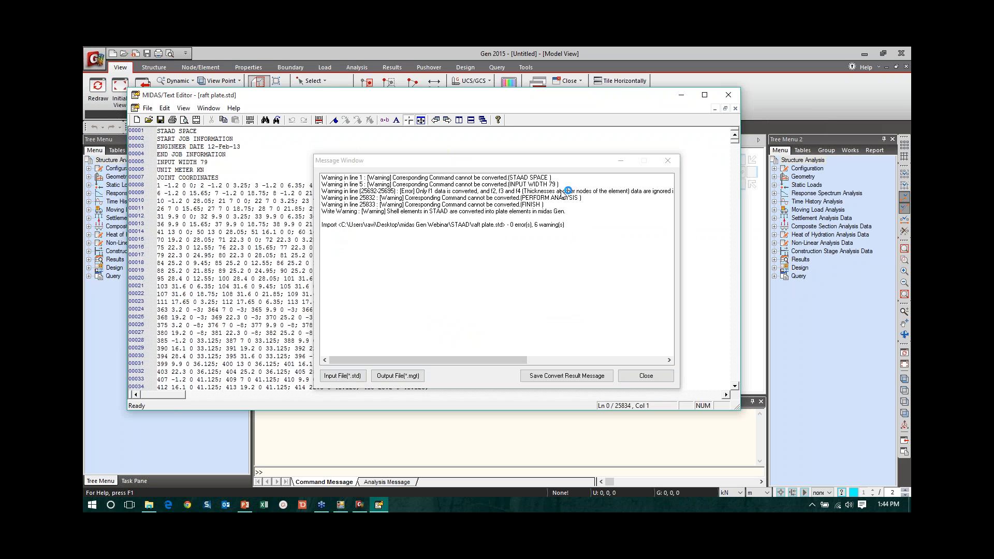
click(728, 95)
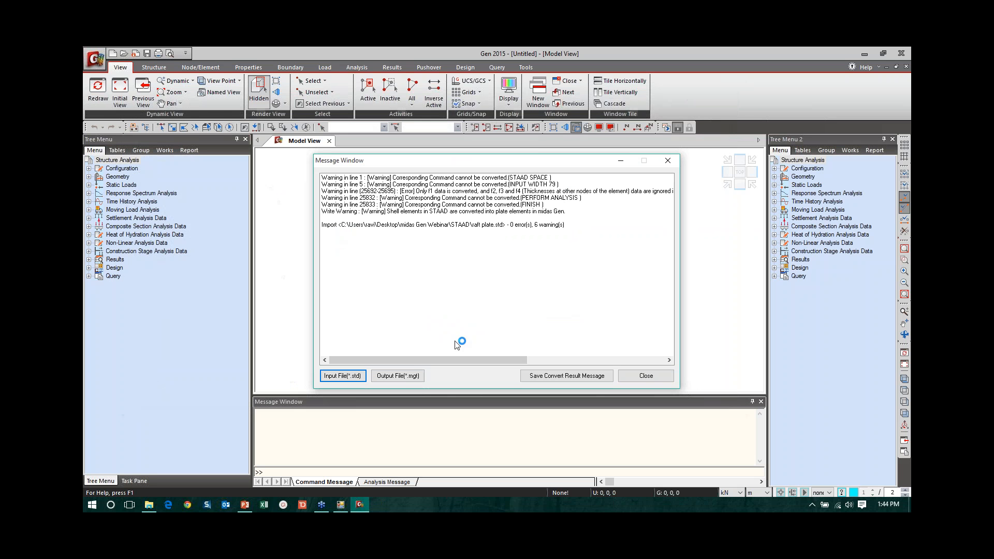
click(406, 377)
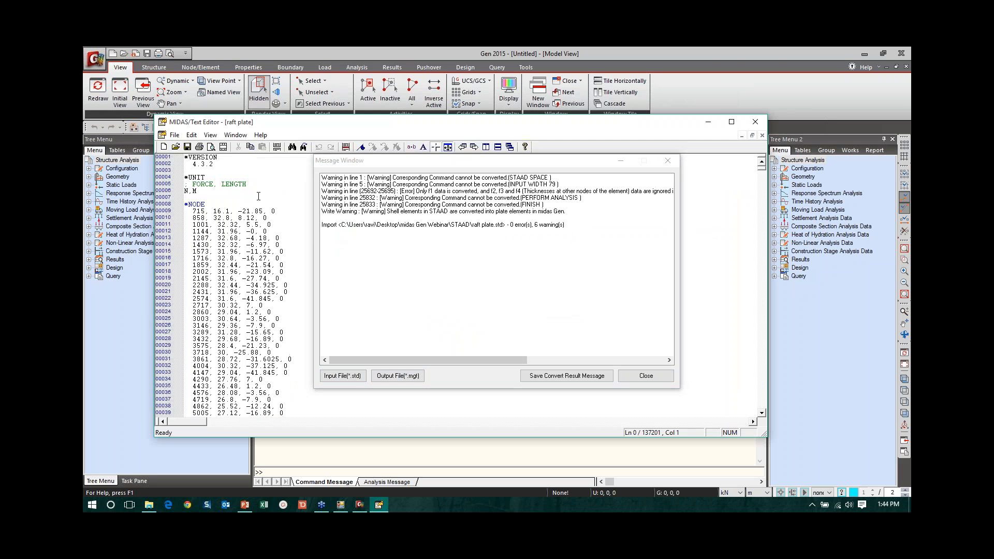
scroll(265, 202, down, 10)
scroll(265, 203, down, 20)
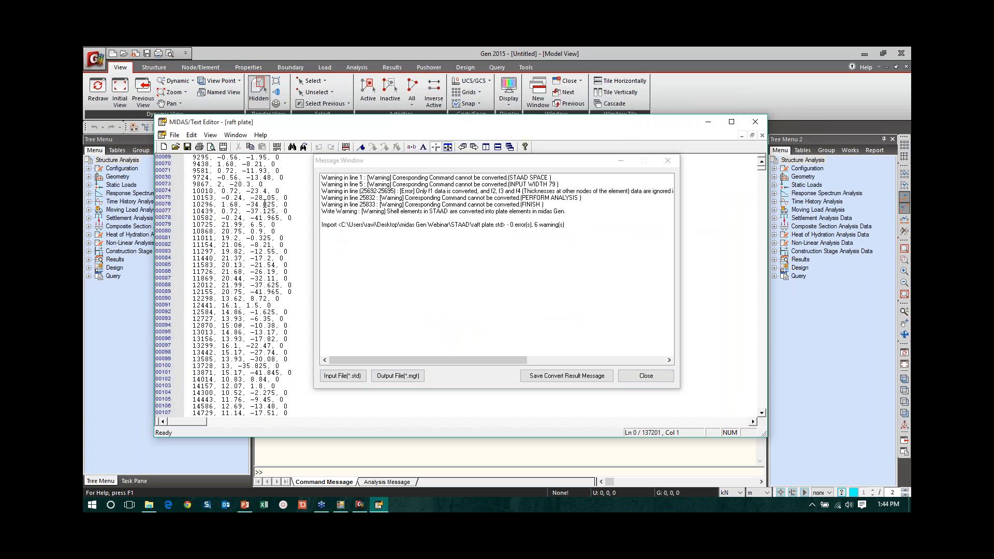
click(755, 122)
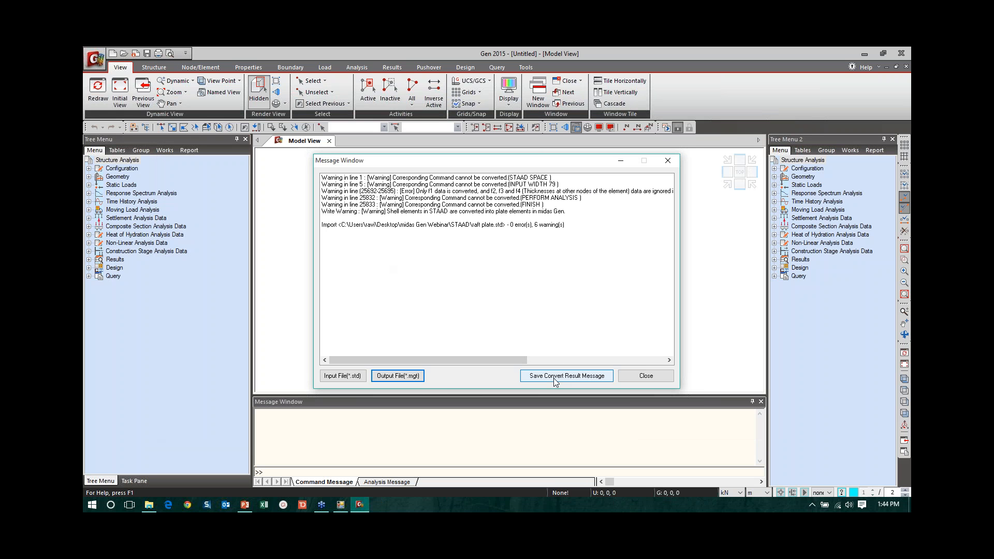
Close the conversion messages to load the raft model and display its Works tree in a wider pane.
click(642, 380)
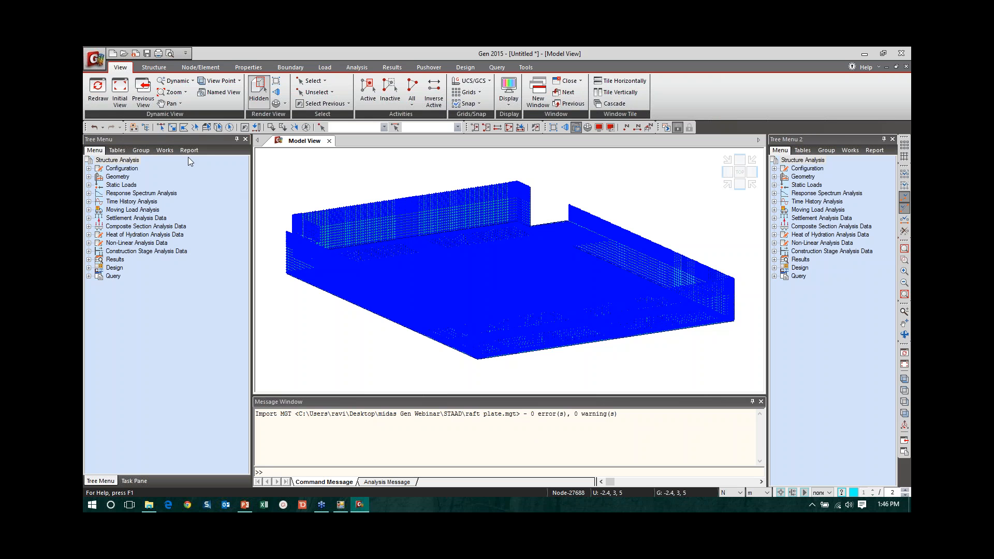
click(164, 150)
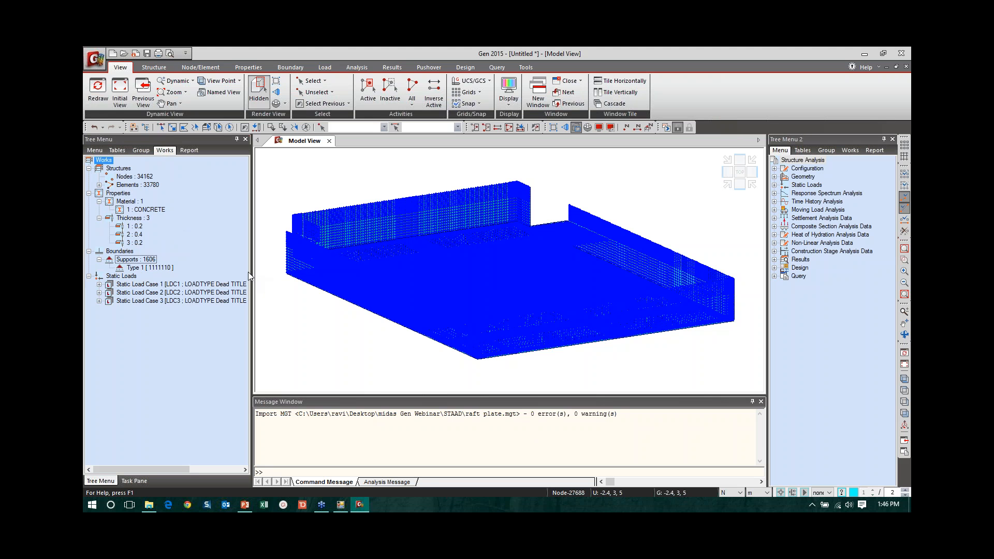
drag(252, 264, 275, 265)
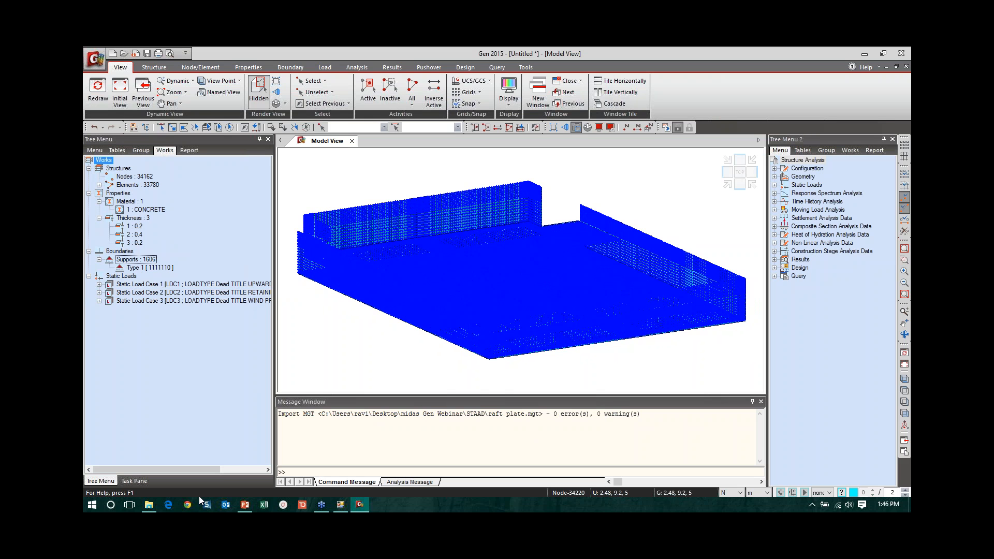
Switch to the PowerPoint slide show and advance past the Import from STAAD slide to Modelling using In-Built Functions.
click(245, 506)
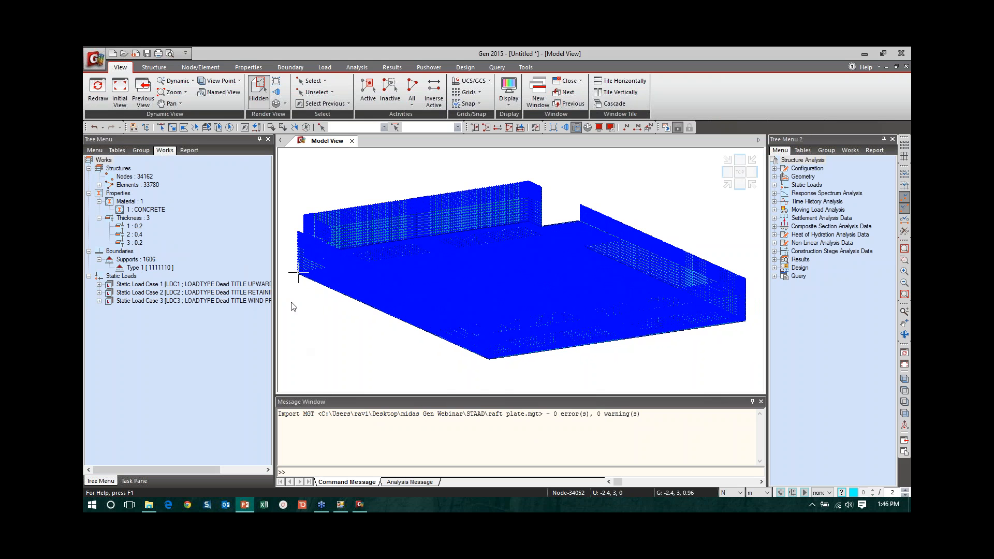
click(246, 508)
click(245, 506)
key(alt+Tab)
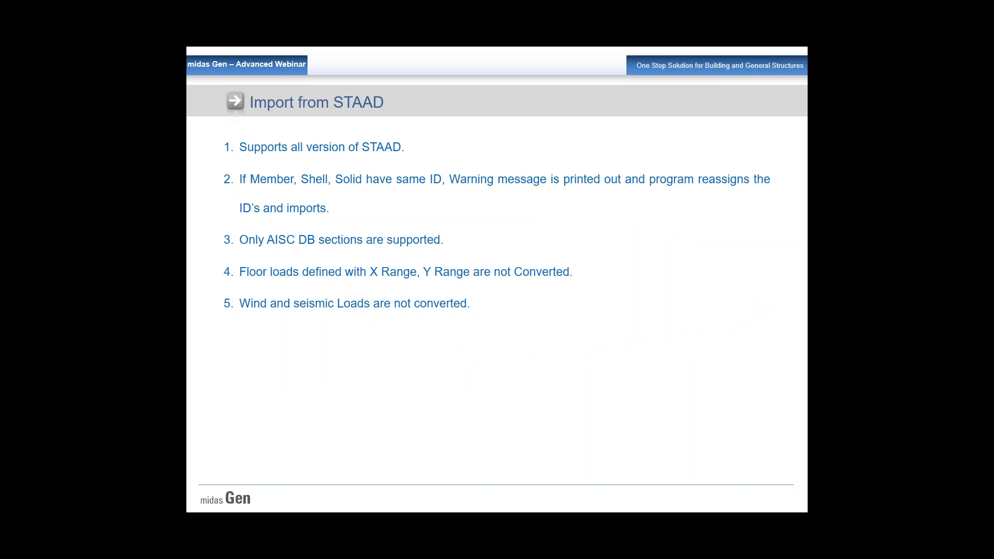
key(Right)
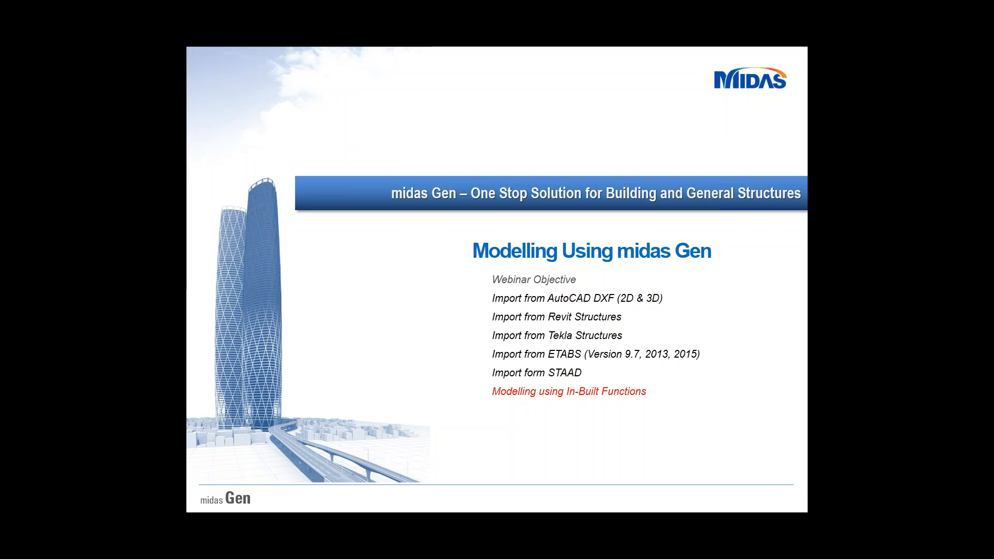
Switch back to midas Gen and close the imported raft project without saving it.
key(alt+Tab)
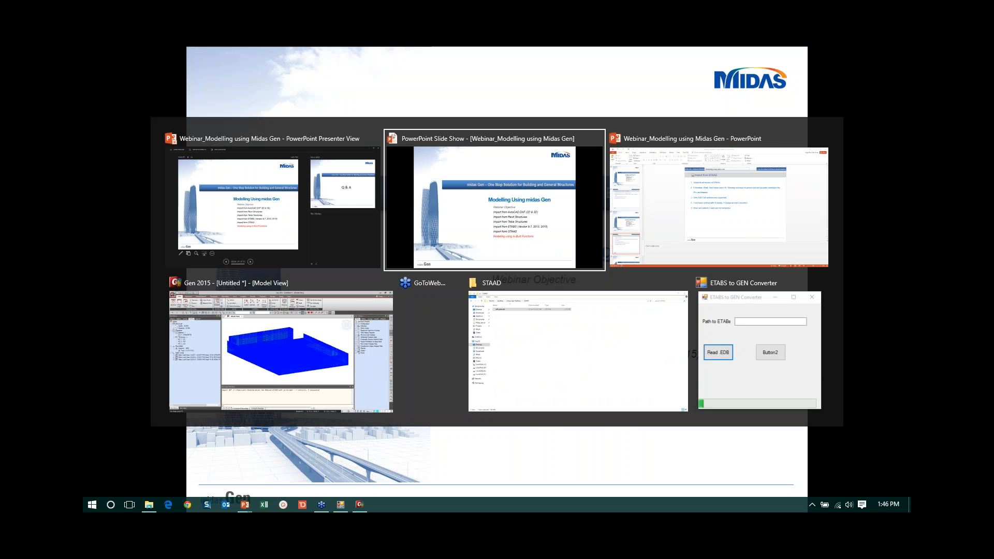
key(alt+Tab)
key(alt+Tab)
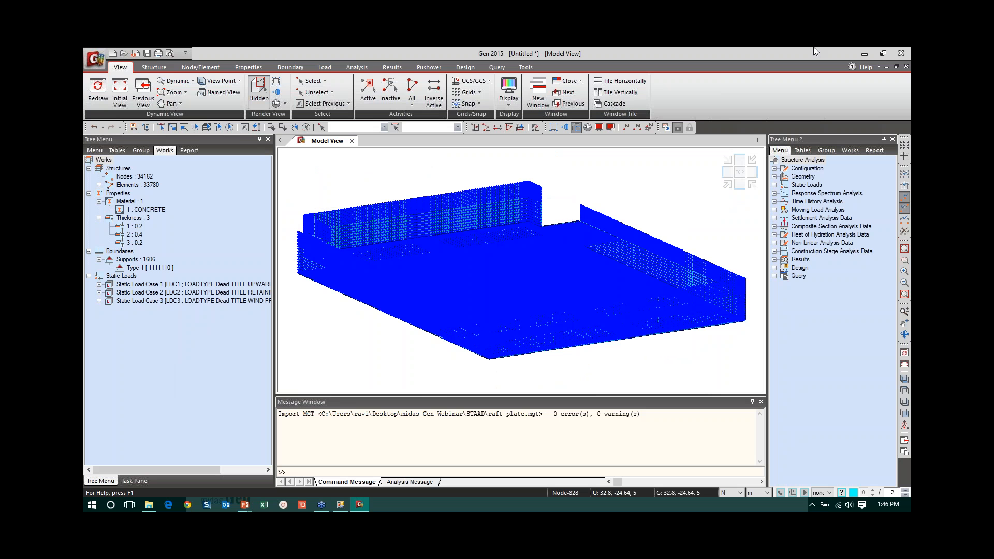
click(135, 53)
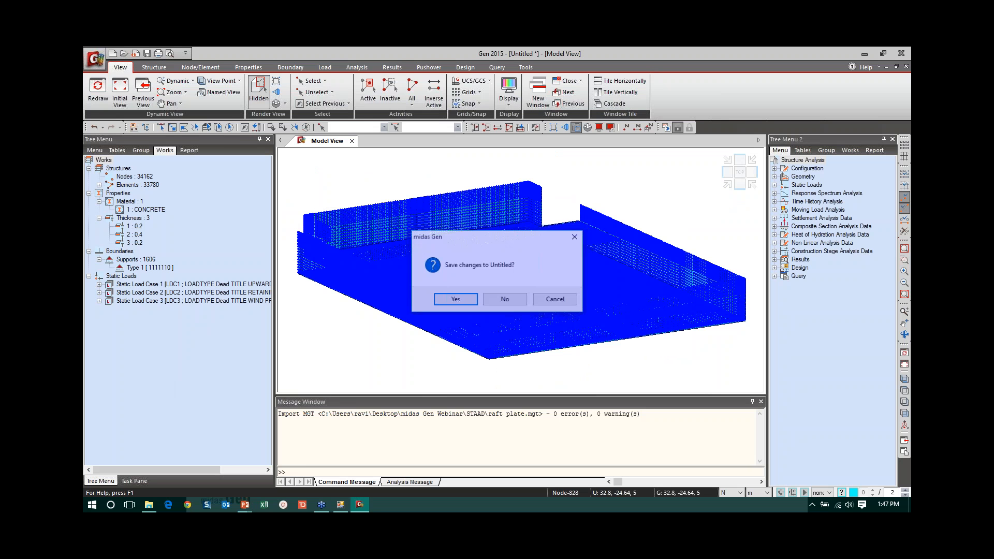
click(505, 301)
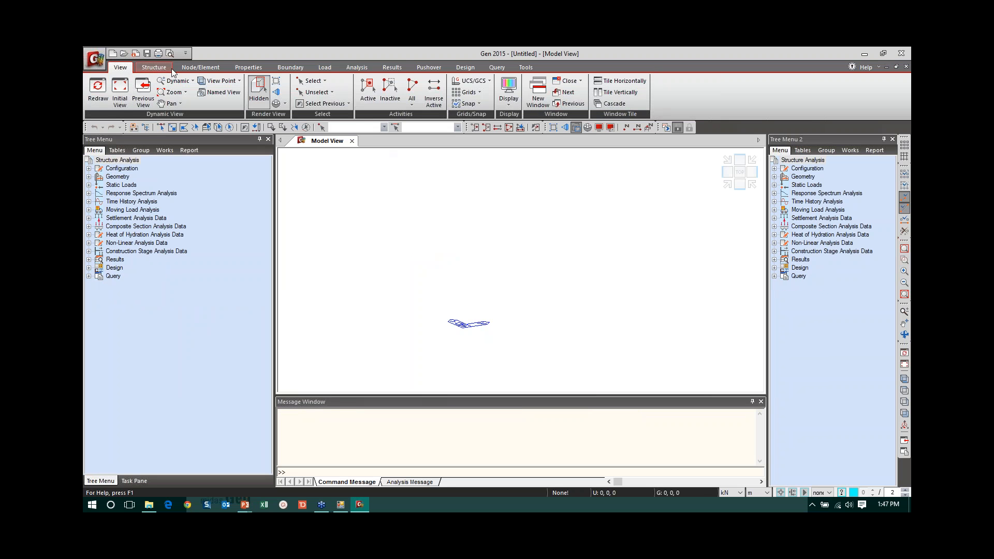
Define a point grid with dx, dy spacing of 1,1 m and a model boundary of 0.
click(479, 93)
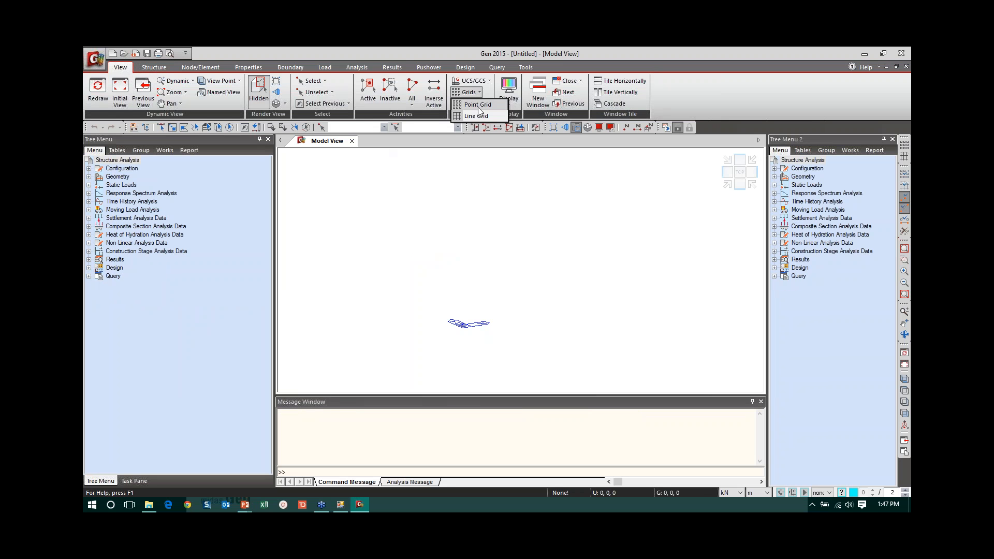
click(155, 69)
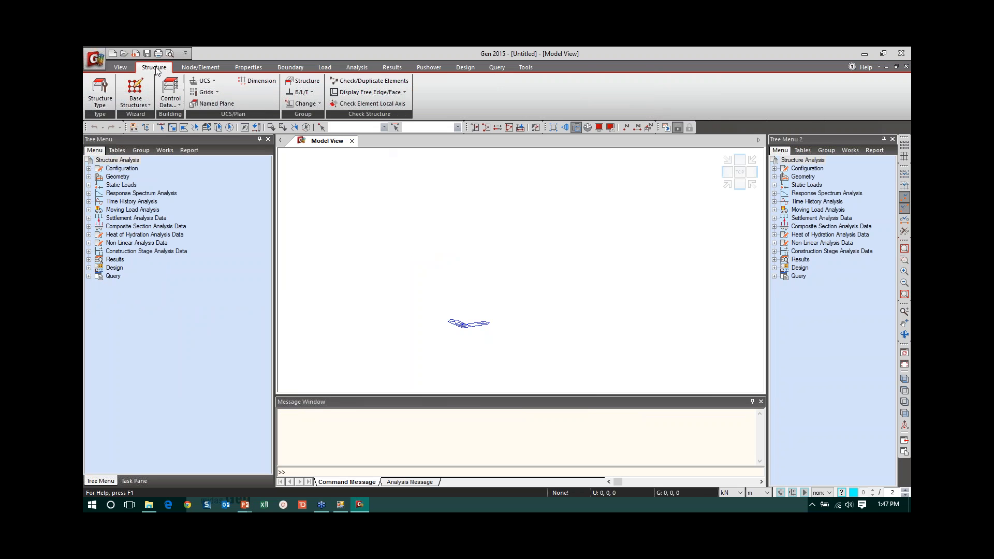
click(219, 92)
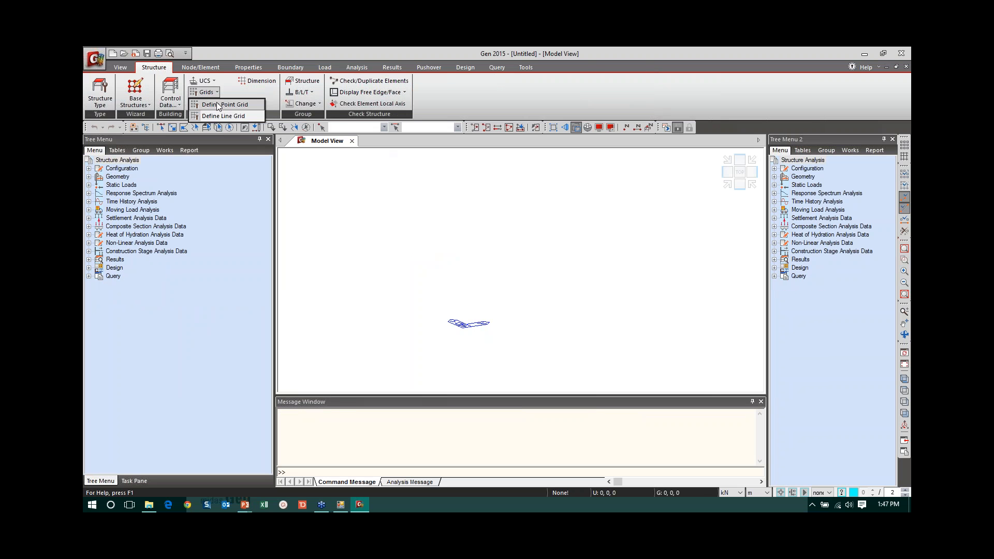
click(221, 103)
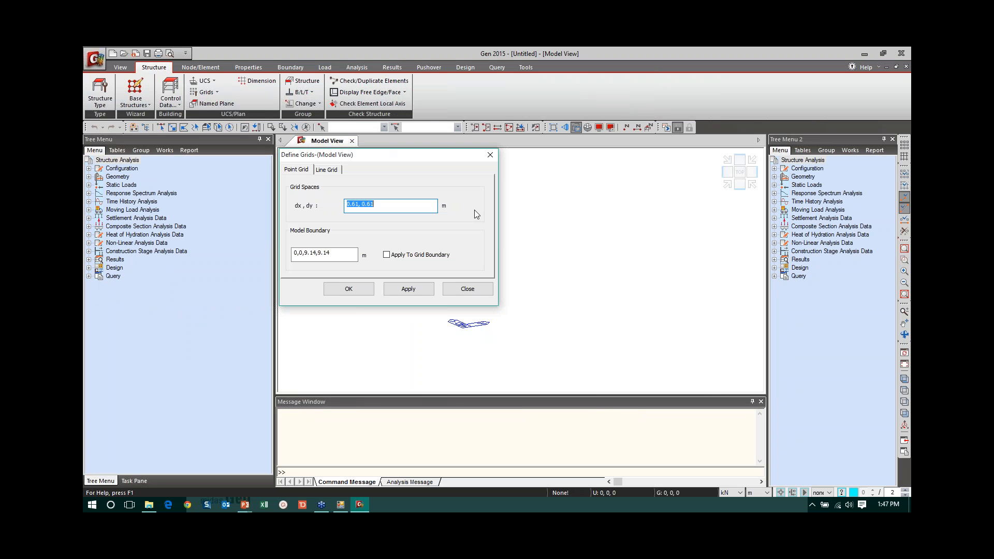
text(1,1)
key(Tab)
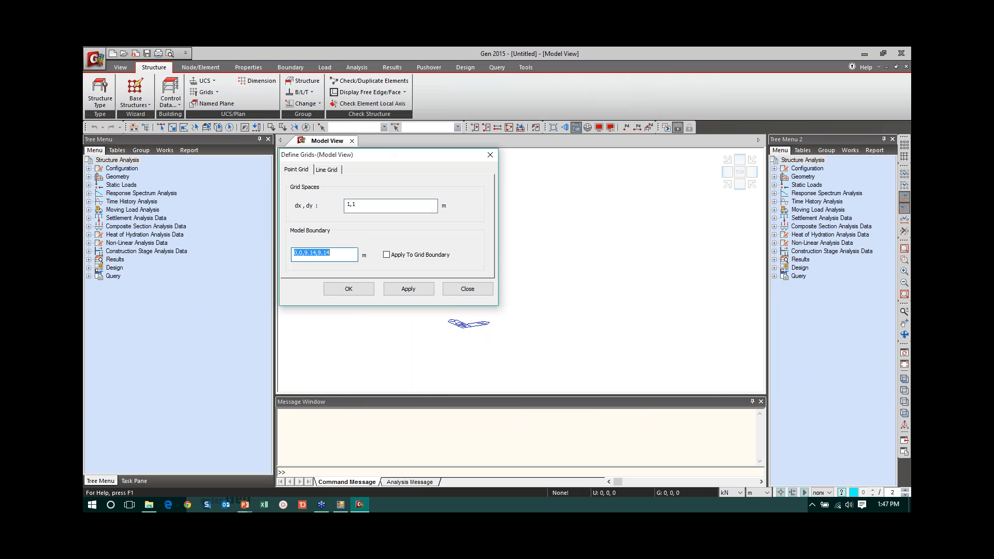
text(0)
click(350, 289)
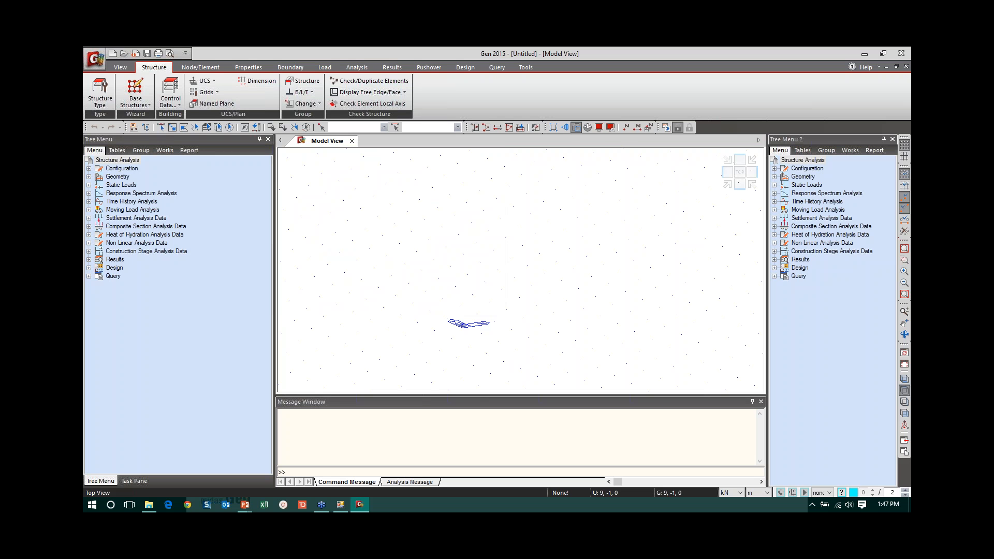
Show the point grid in top view and set the model view's background to black in the display options.
click(904, 390)
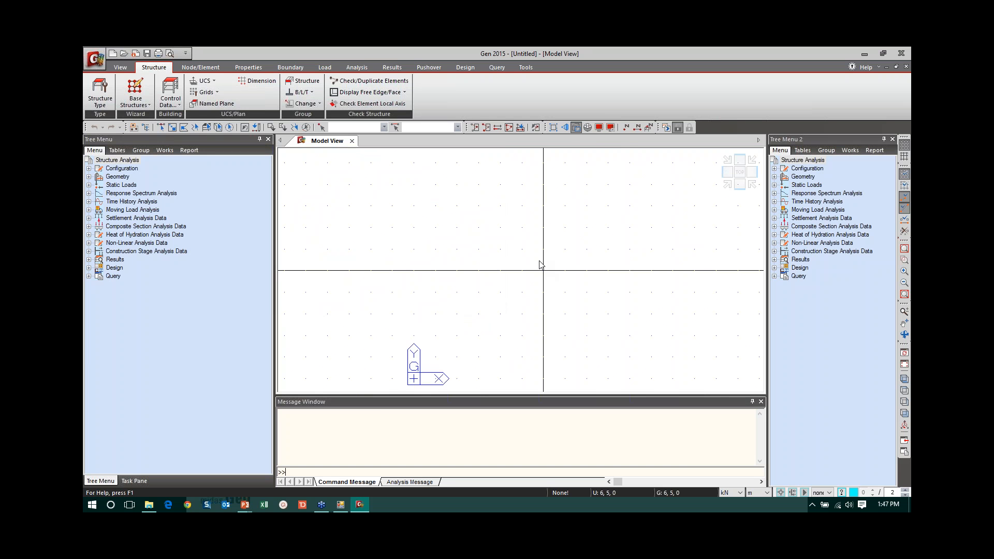
key(ctrl+e)
click(454, 415)
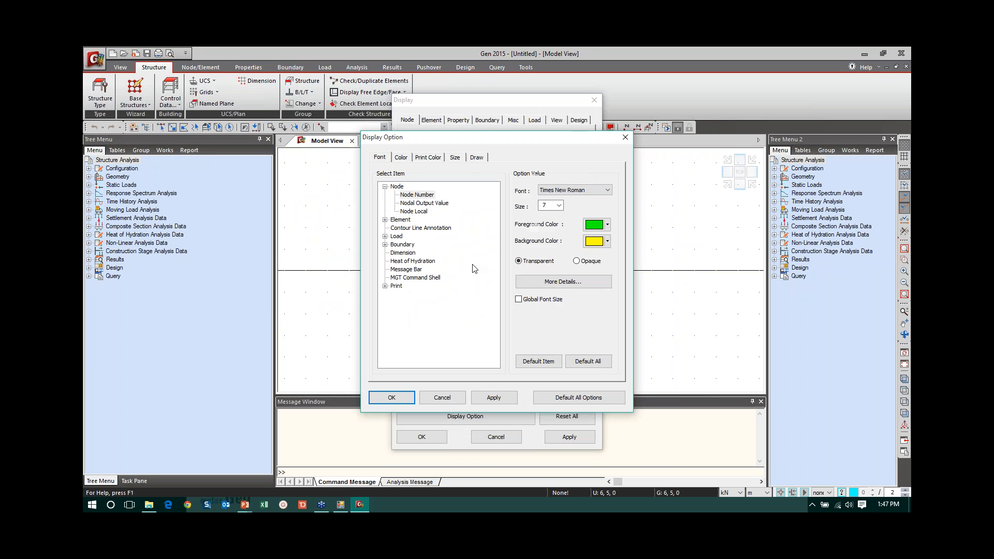
click(402, 158)
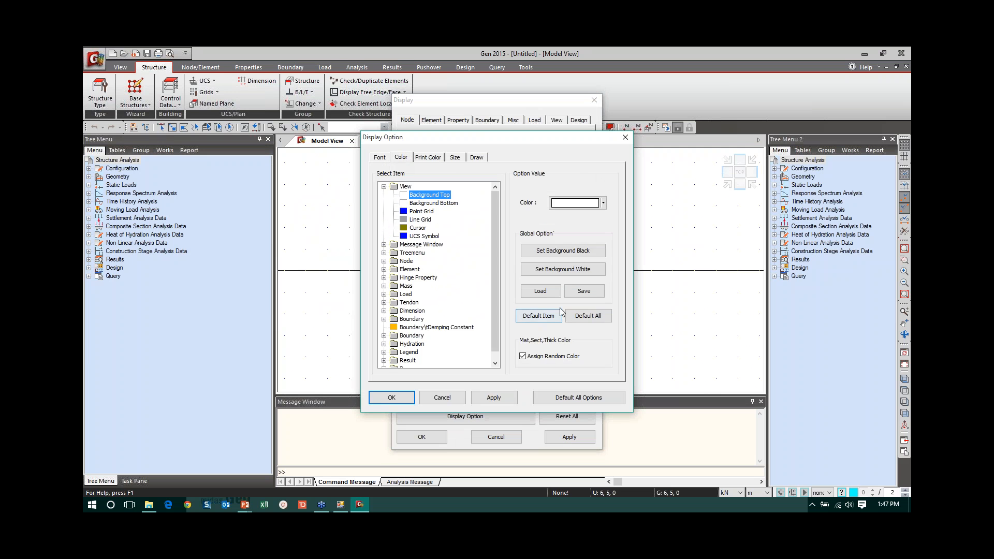
click(560, 251)
click(391, 397)
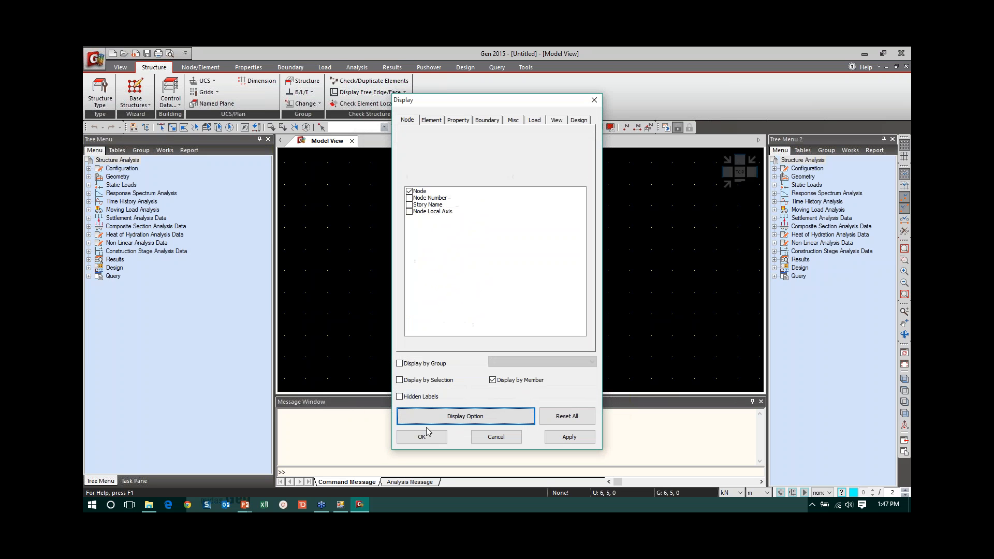
click(422, 436)
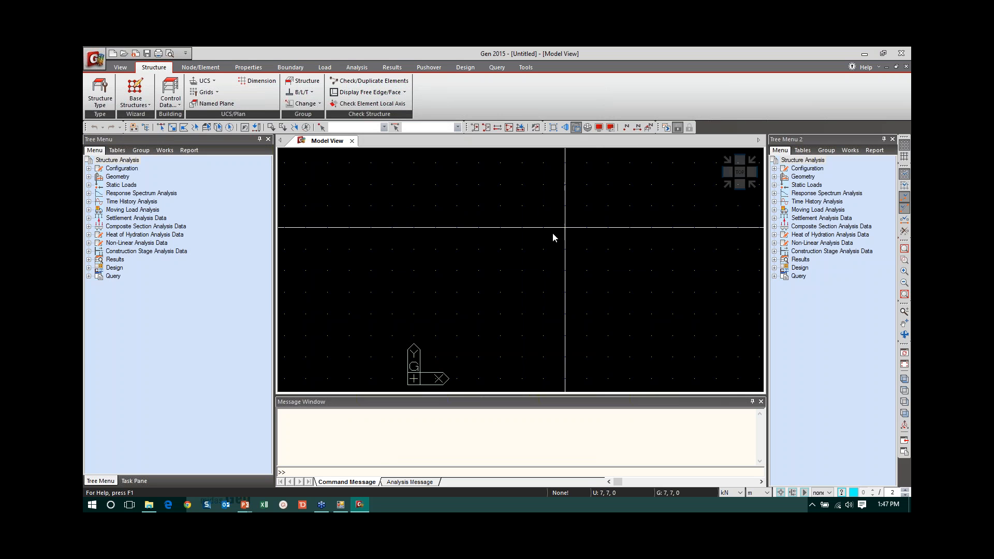
Look at the Create Nodes settings, followed by the Create Elements settings.
click(201, 67)
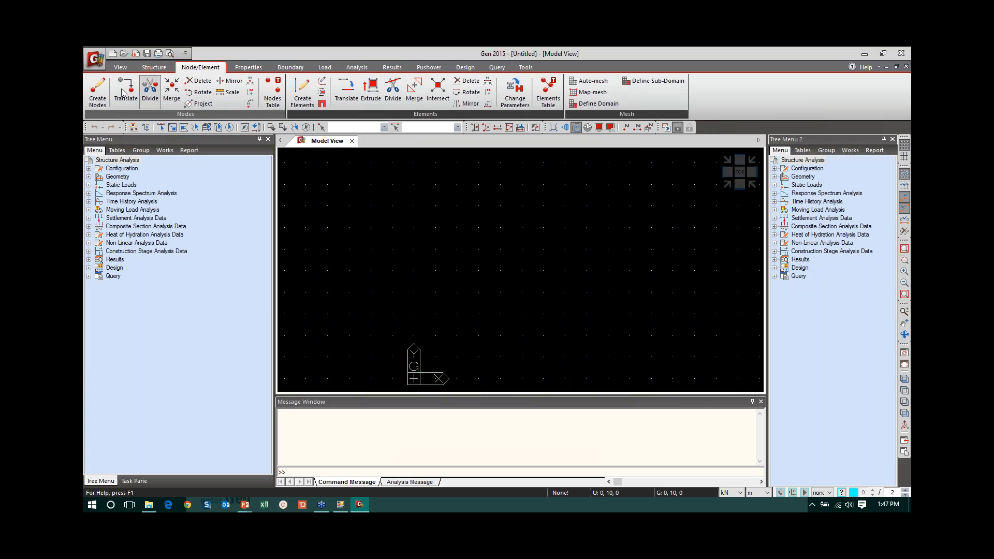
click(98, 92)
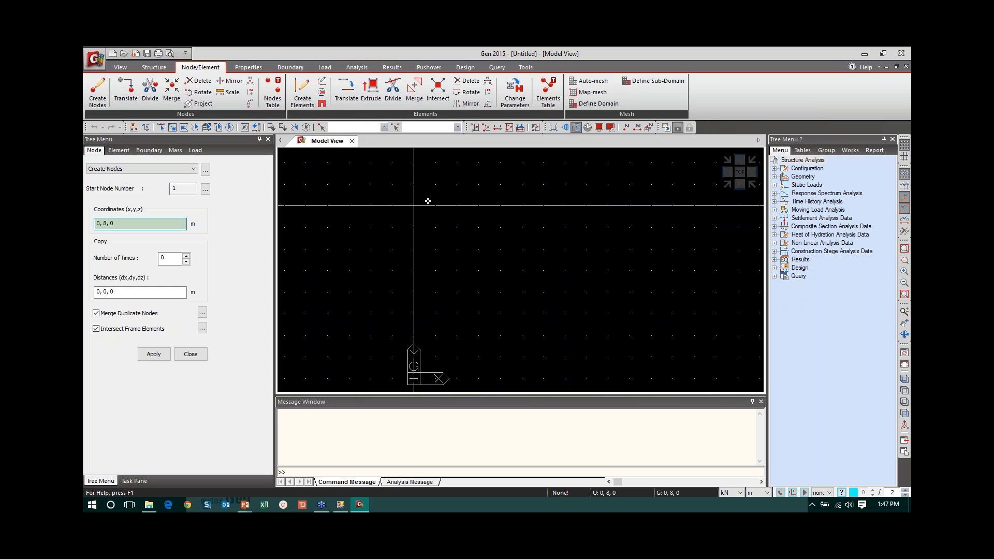
click(303, 92)
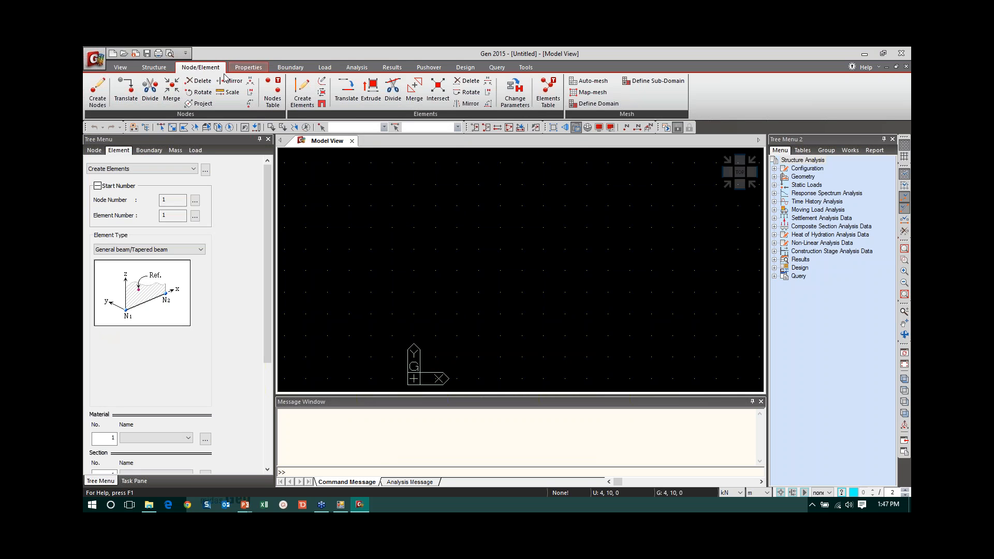
Set the auto-mesh method to Nodes and outline an irregular seven-cornered plate area on the point grid.
click(590, 83)
scroll(266, 201, down, 1)
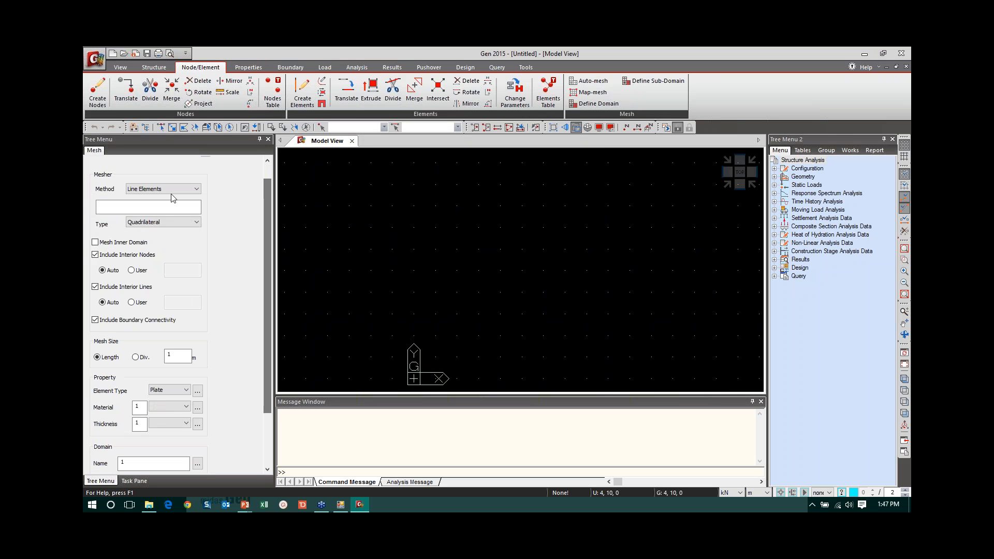
click(172, 190)
click(160, 203)
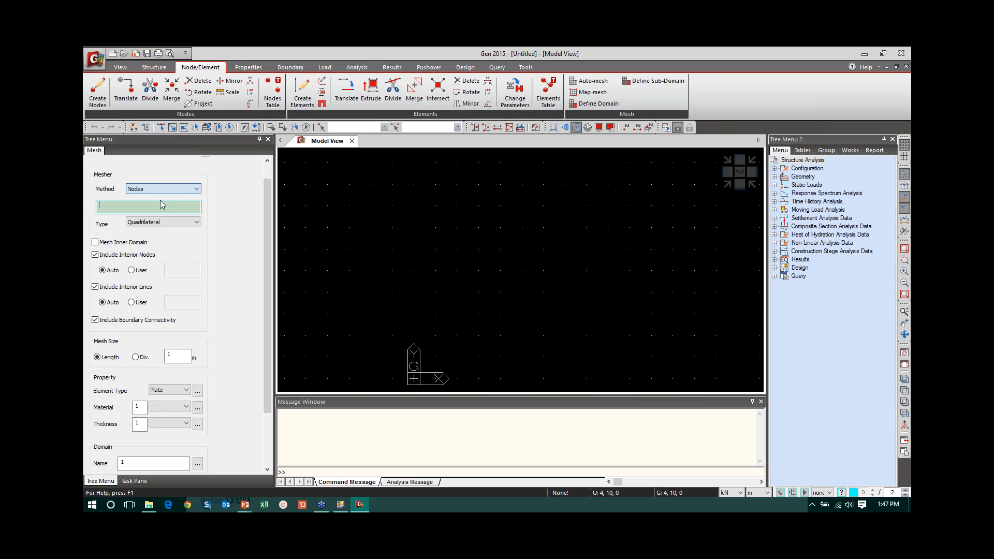
click(371, 314)
click(500, 184)
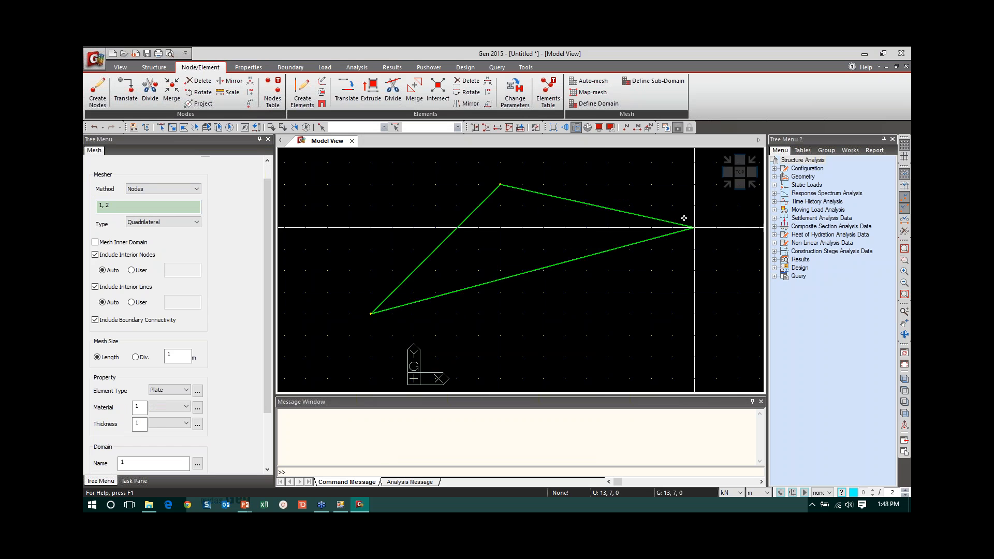
click(694, 228)
click(607, 313)
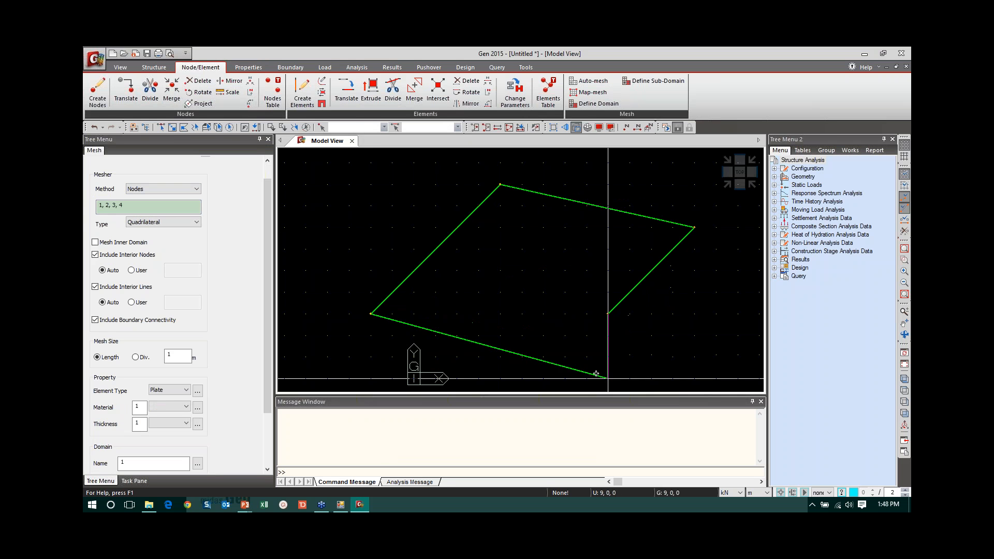
click(694, 357)
click(522, 379)
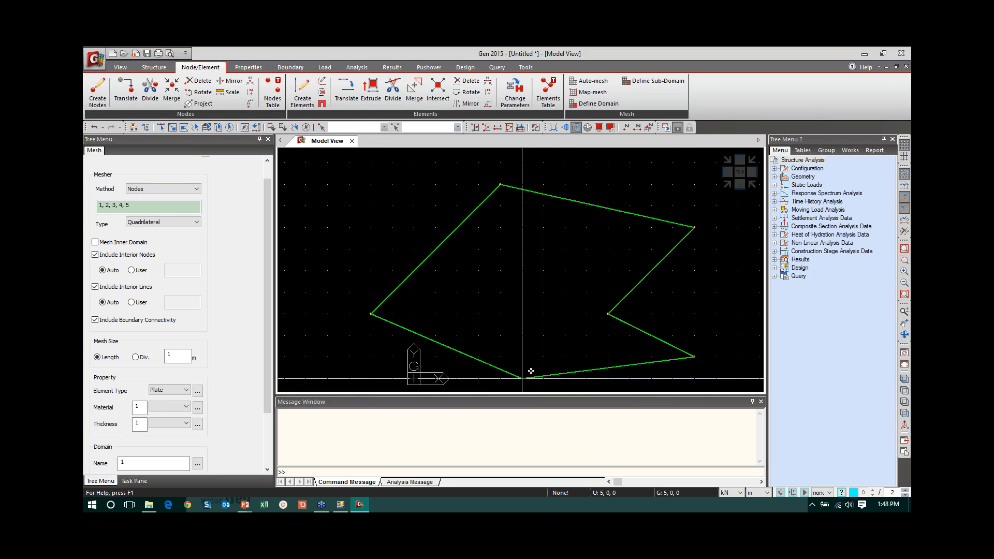
click(371, 379)
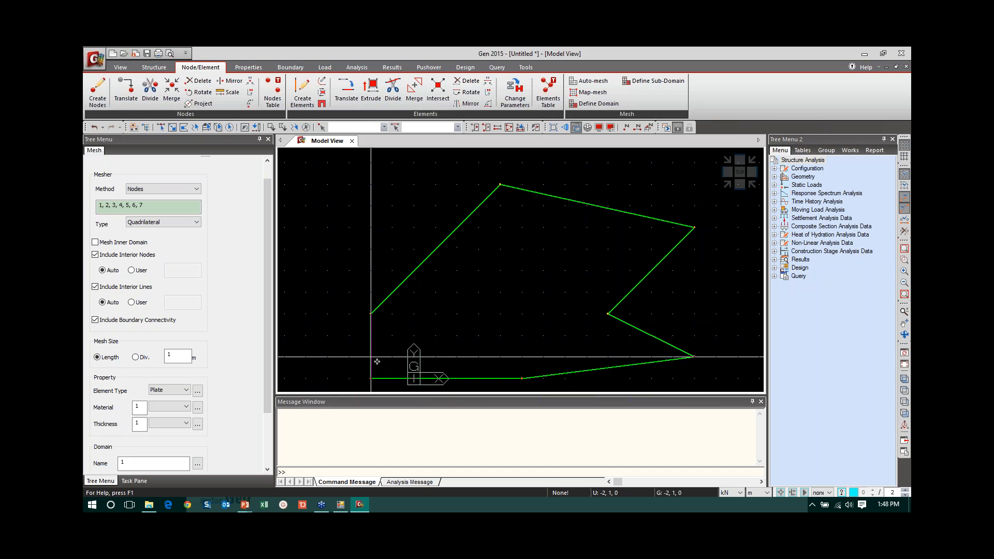
Generate the plate mesh inside the outlined area with a mesh size of 1 m.
scroll(201, 446, down, 3)
click(149, 451)
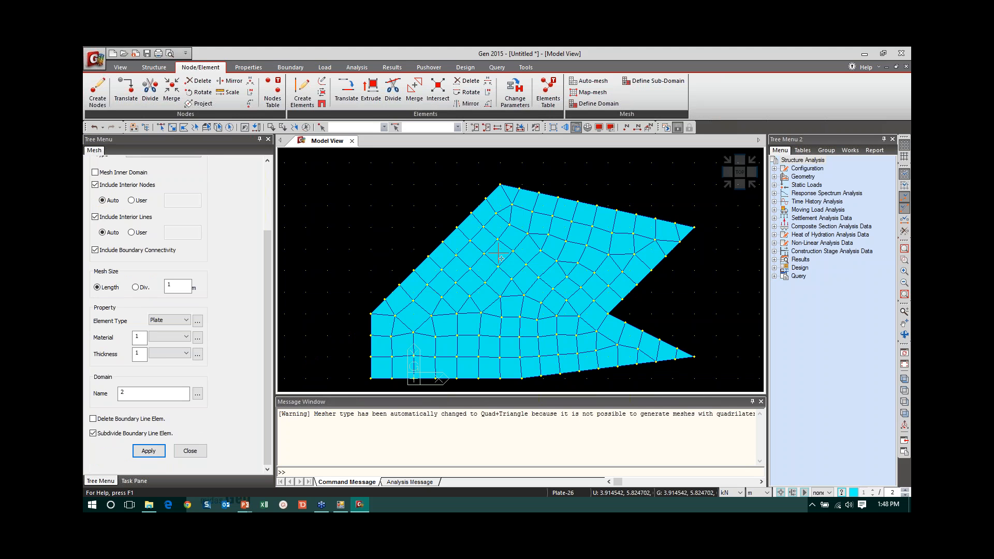
mouse_move(501, 259)
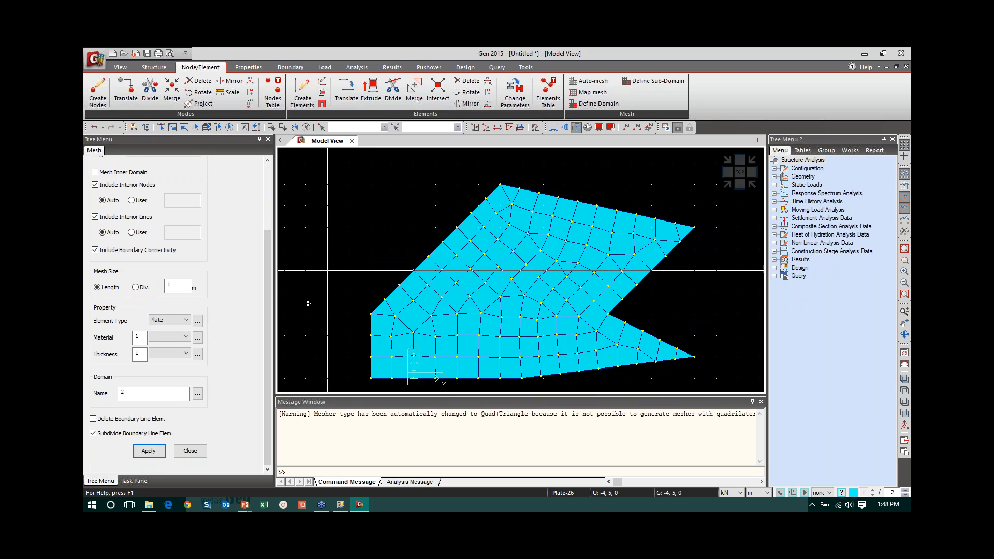
Close the auto-mesh settings and start a new project without saving the meshed model.
click(197, 446)
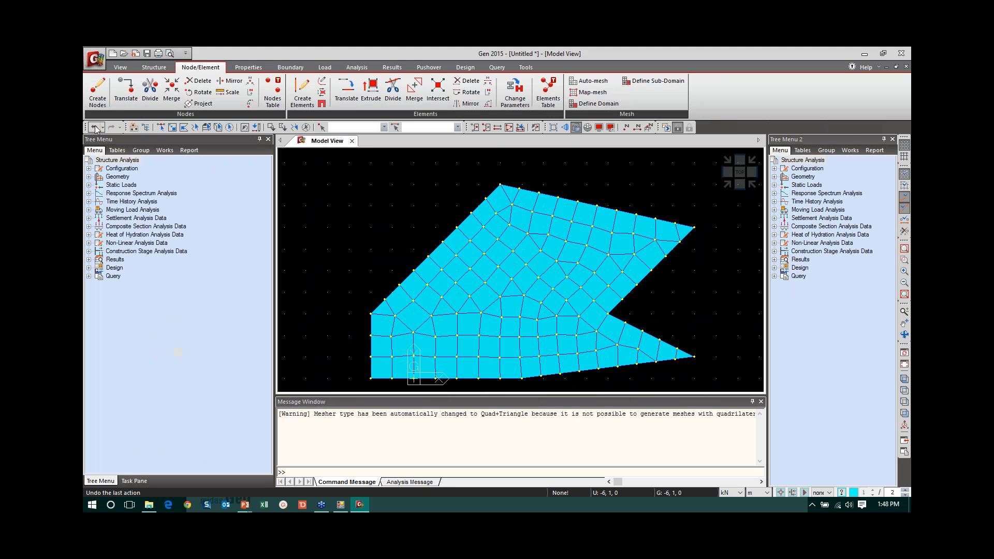
key(ctrl+n)
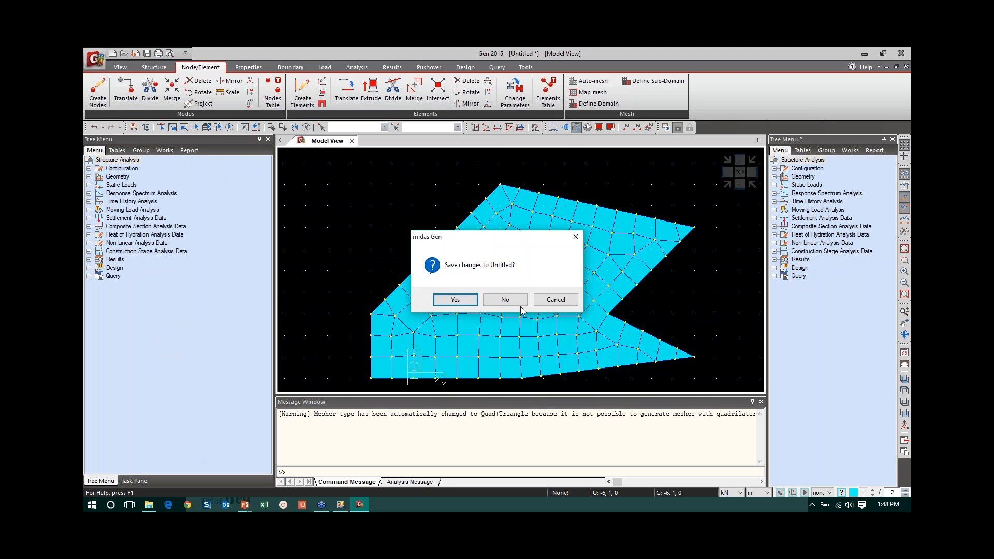
click(512, 303)
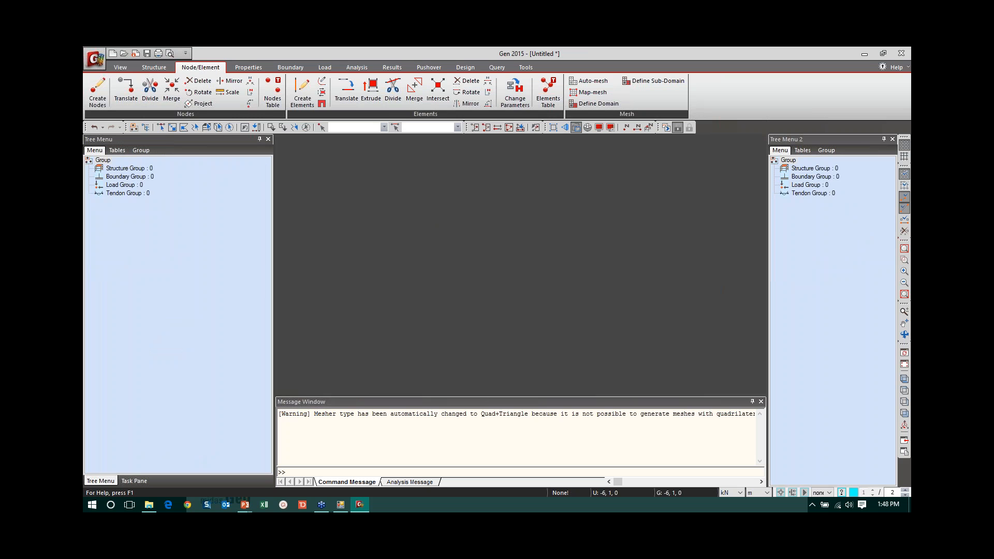
Add a line grid with relative X-grid lines of 5,3@8 and relative Y-grid lines of 3@6.
click(217, 92)
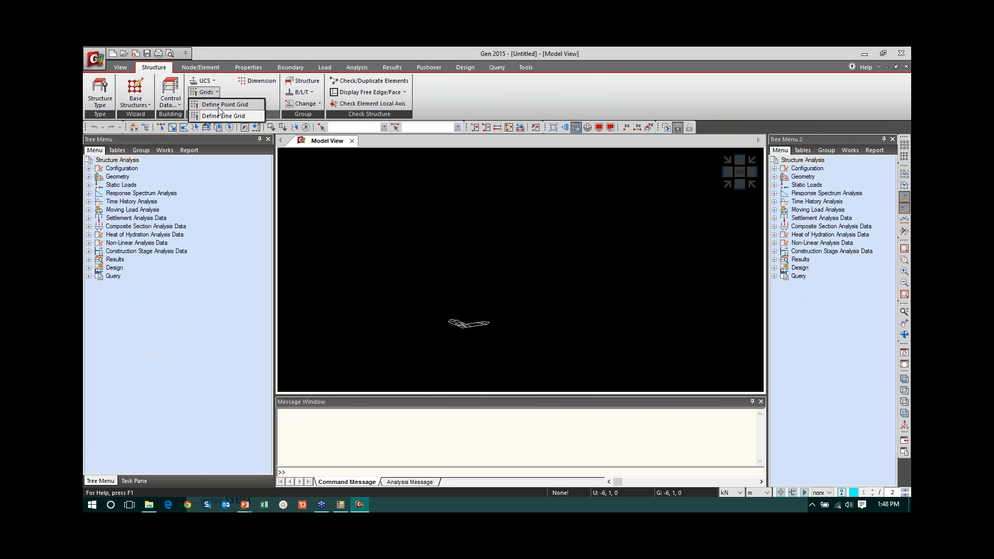
click(220, 114)
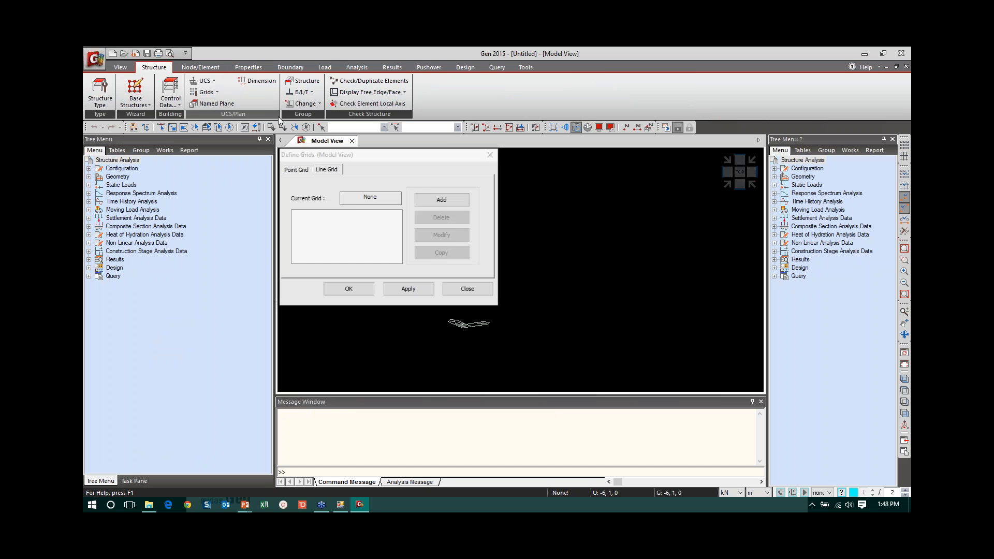
click(437, 200)
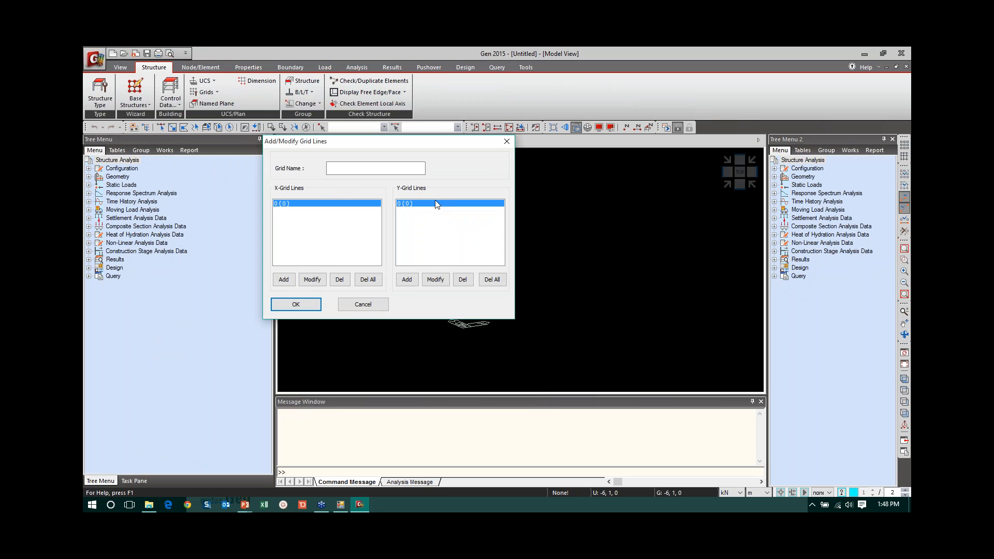
click(289, 282)
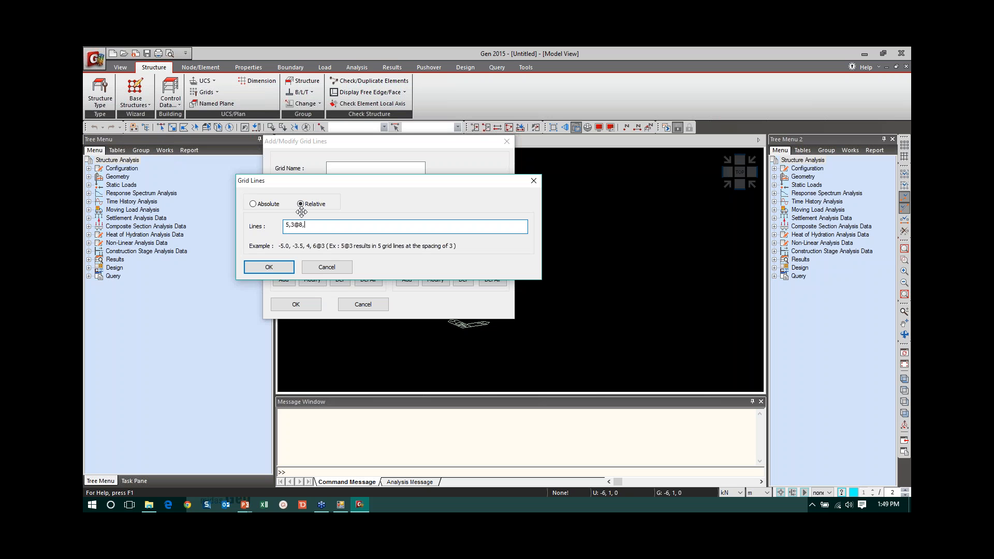
click(269, 266)
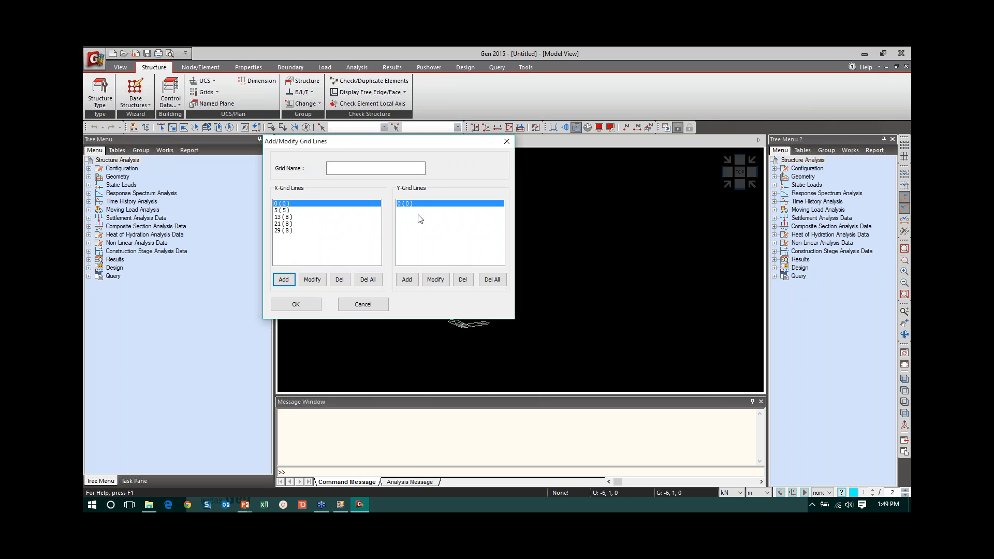
click(407, 280)
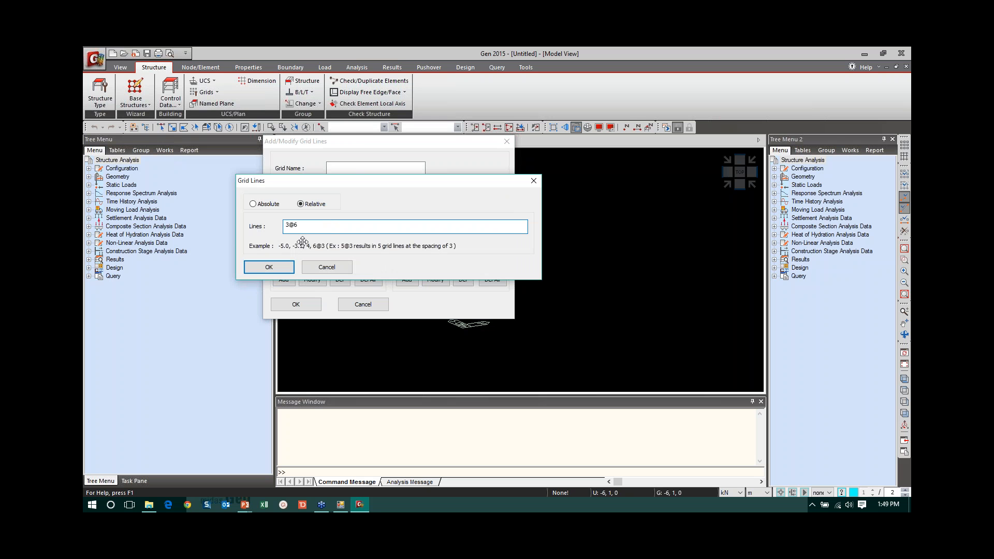
click(269, 265)
Name the line grid gRID and apply the grid definition to the model view.
click(297, 306)
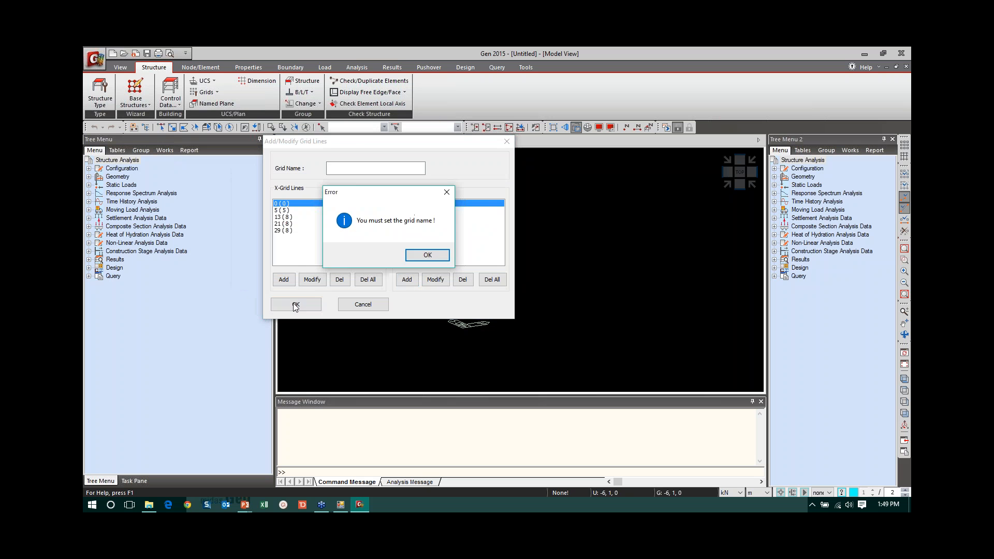
click(408, 257)
click(375, 168)
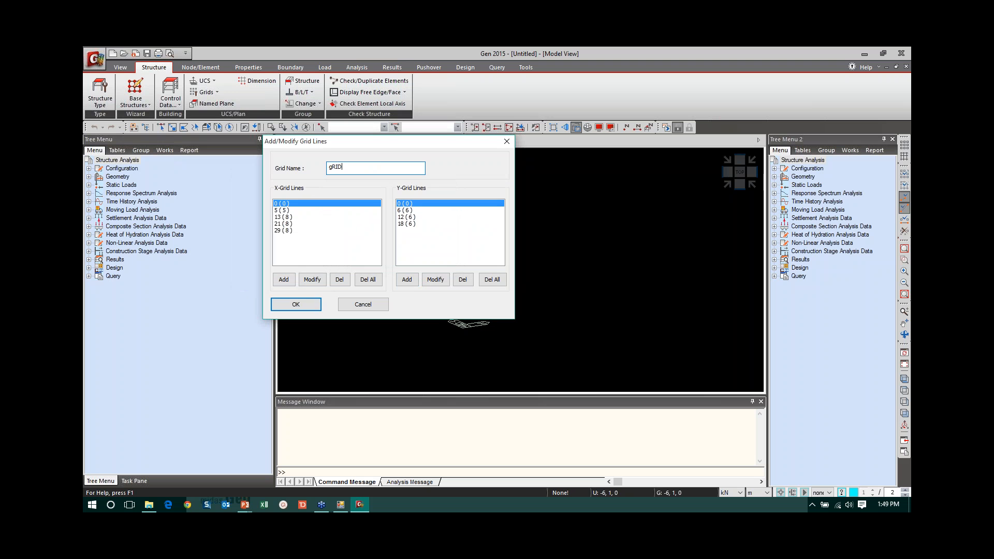
click(305, 304)
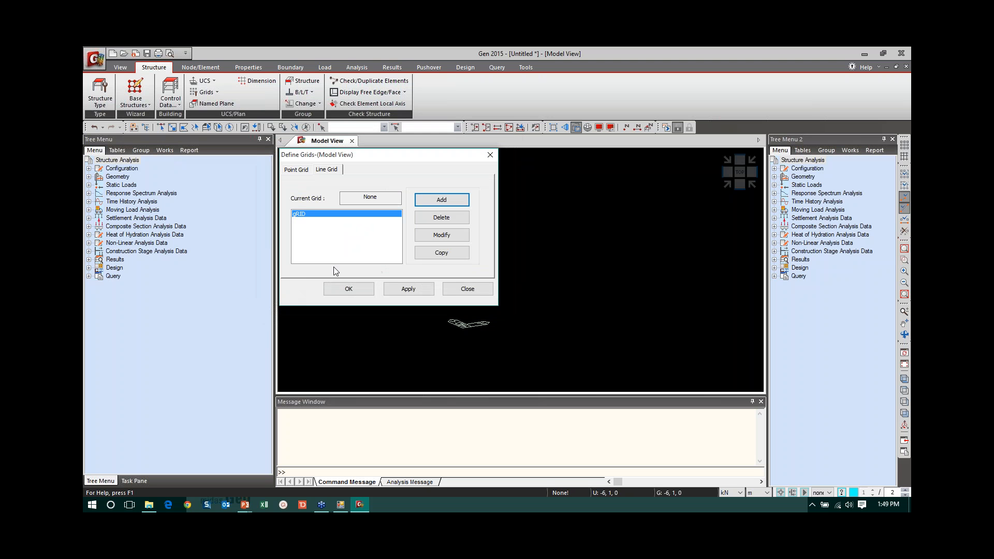
click(349, 289)
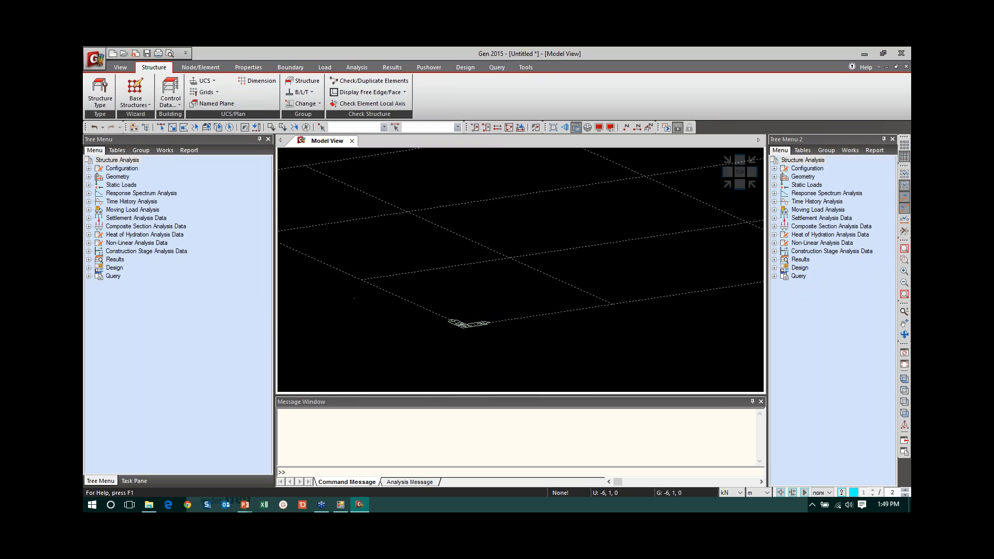
Create a general beam element in top view between grid intersections 5,12,0 and 29,12,0.
click(904, 391)
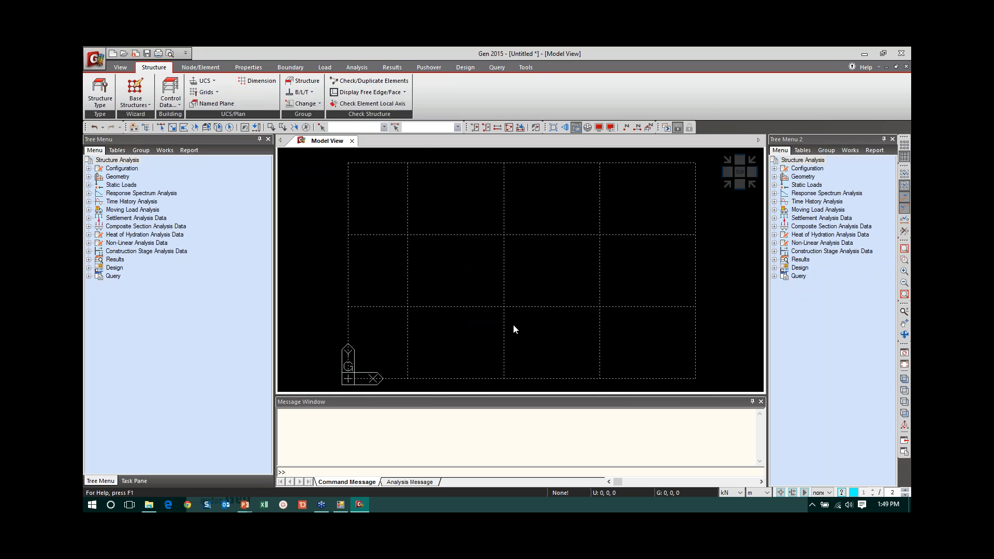
click(248, 67)
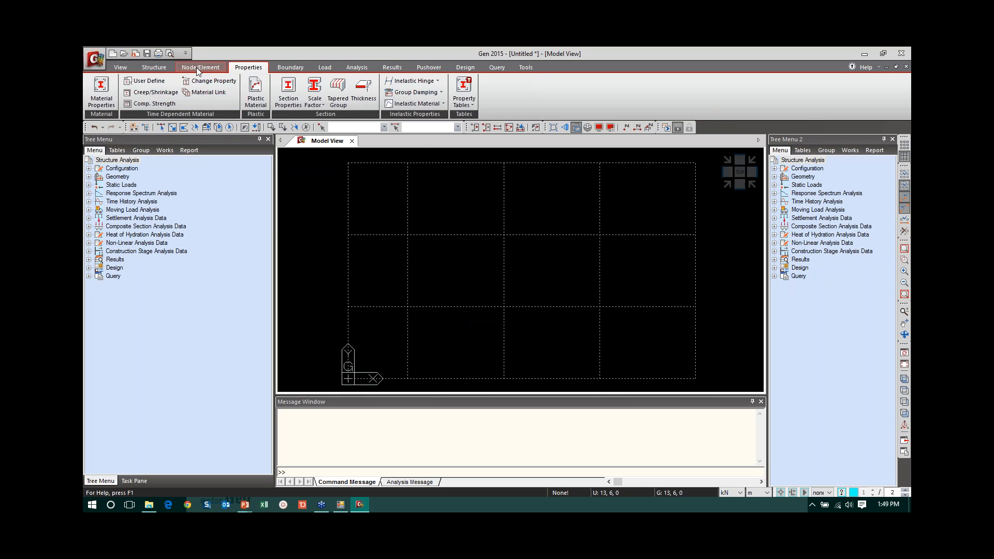
click(200, 67)
click(302, 93)
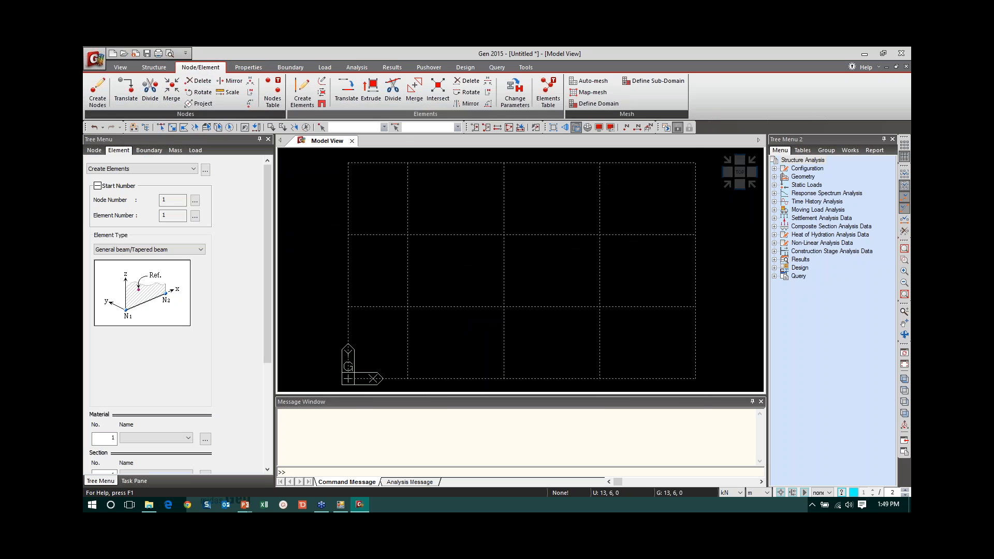
click(407, 235)
click(699, 238)
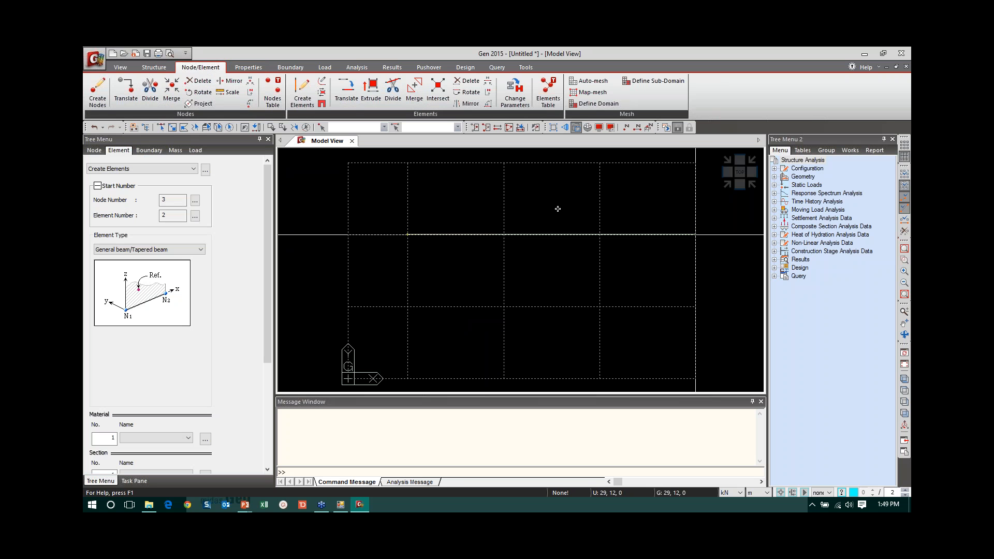
Add section 1 for the beam as I-section HEA180 from the UNI database.
drag(267, 353, 267, 408)
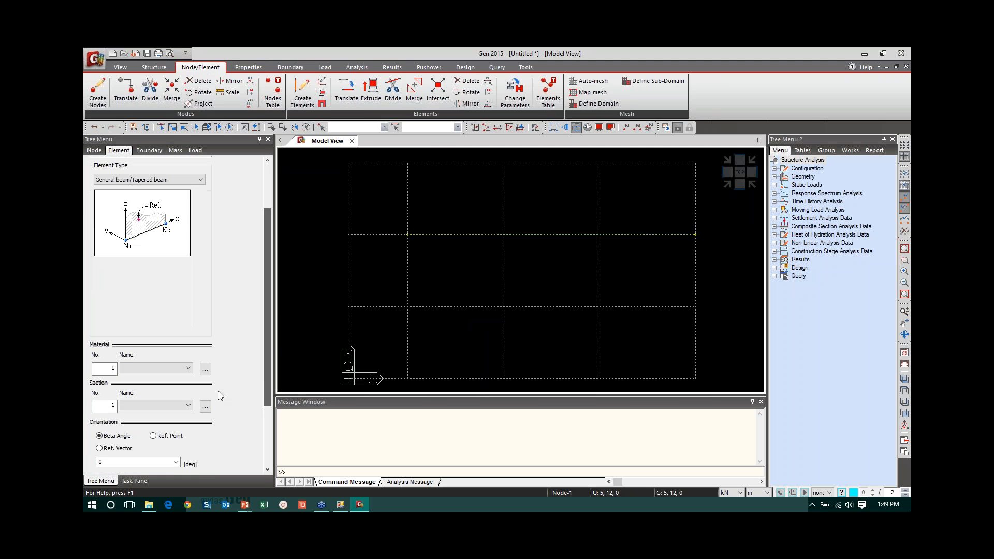
click(204, 406)
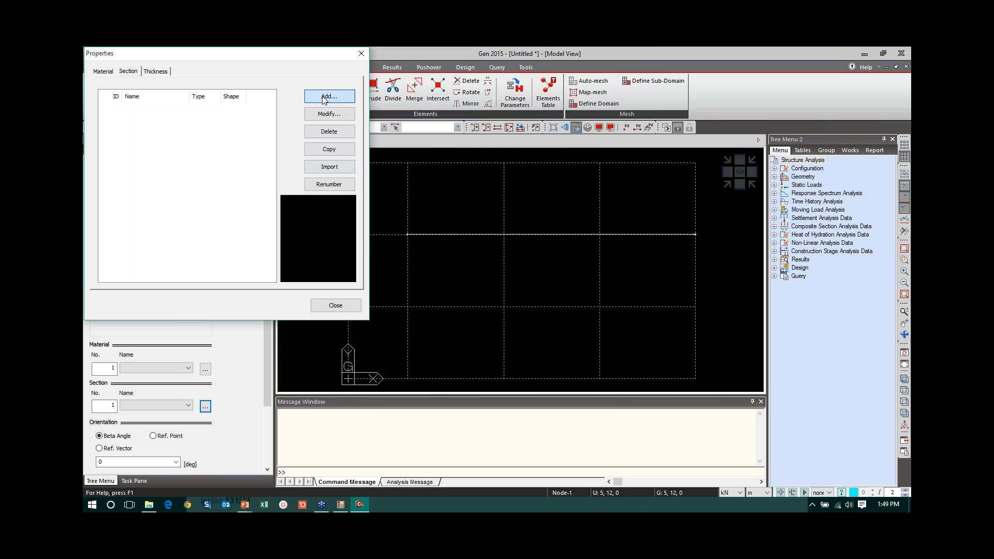
click(329, 96)
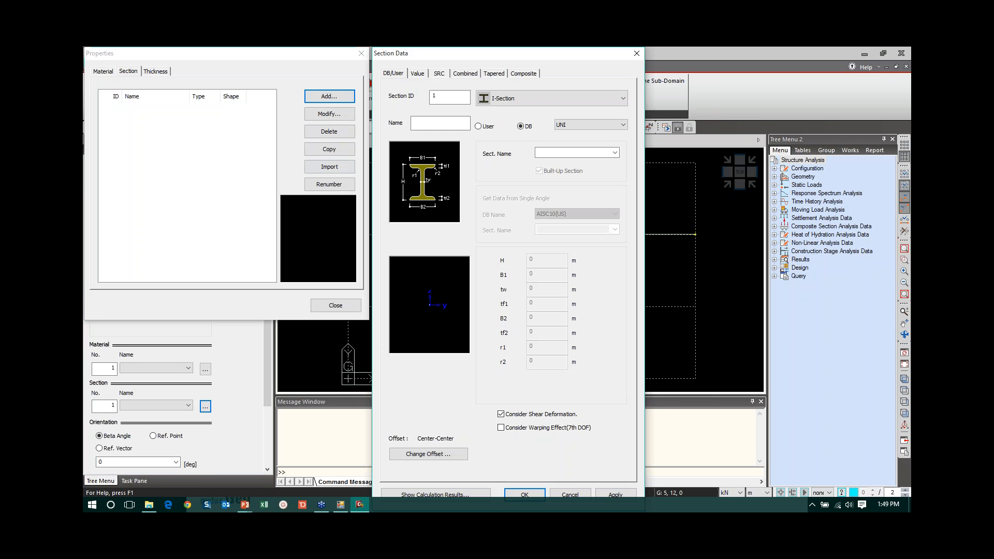
click(572, 152)
click(565, 191)
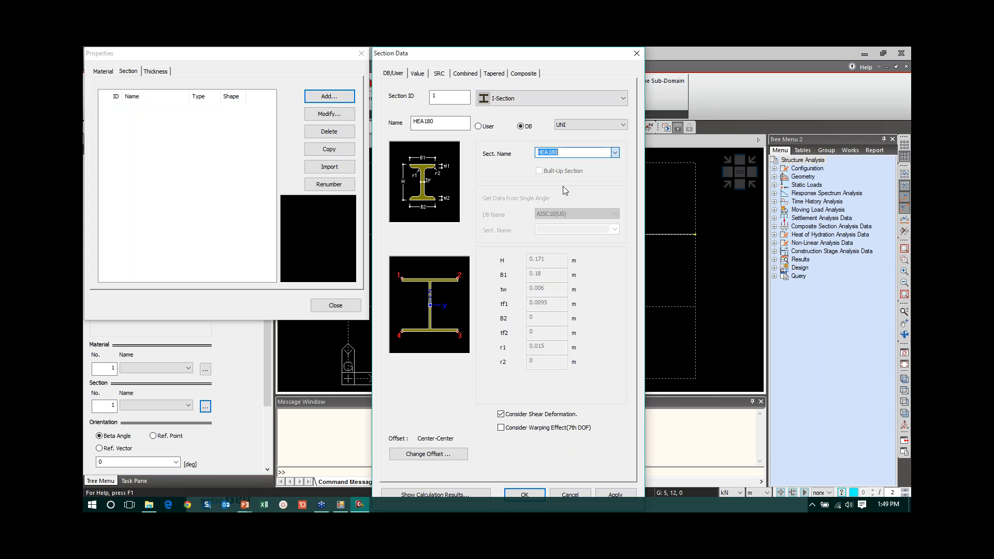
click(524, 495)
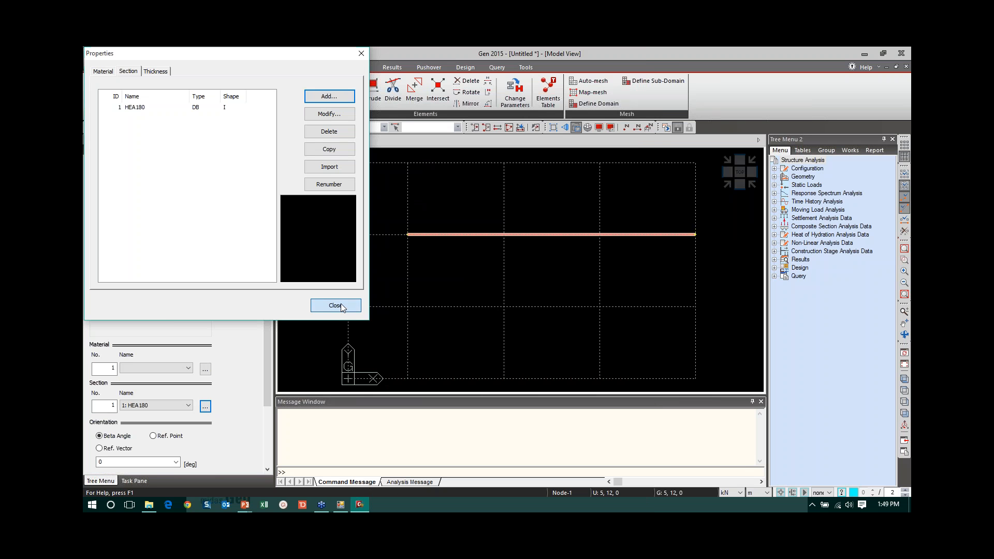
click(337, 304)
Create HEA180 beams from grid point 13,18,0 to 13,0,0, from 13,6,0 to 21,6,0, and from 21,6,0 to 21,12,0.
drag(266, 330, 265, 375)
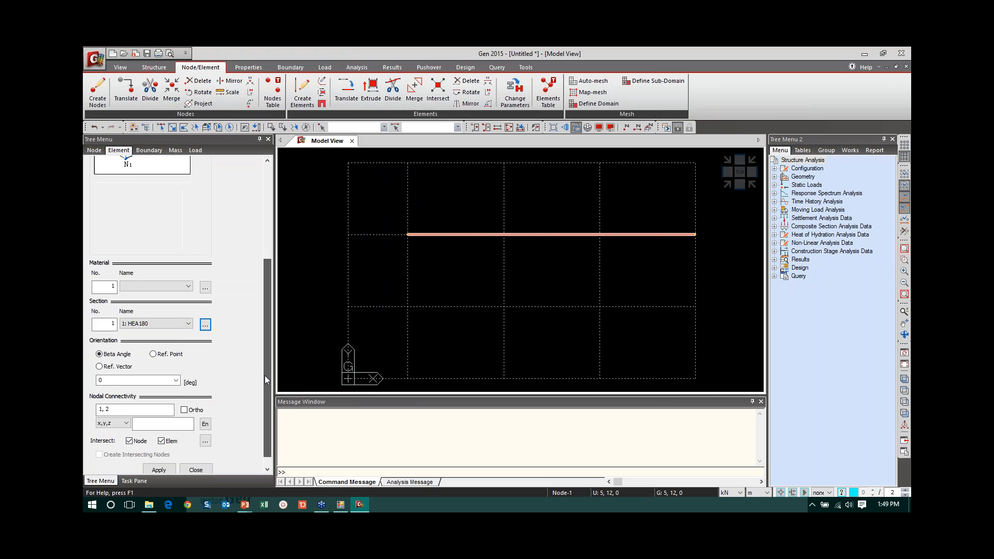
click(503, 163)
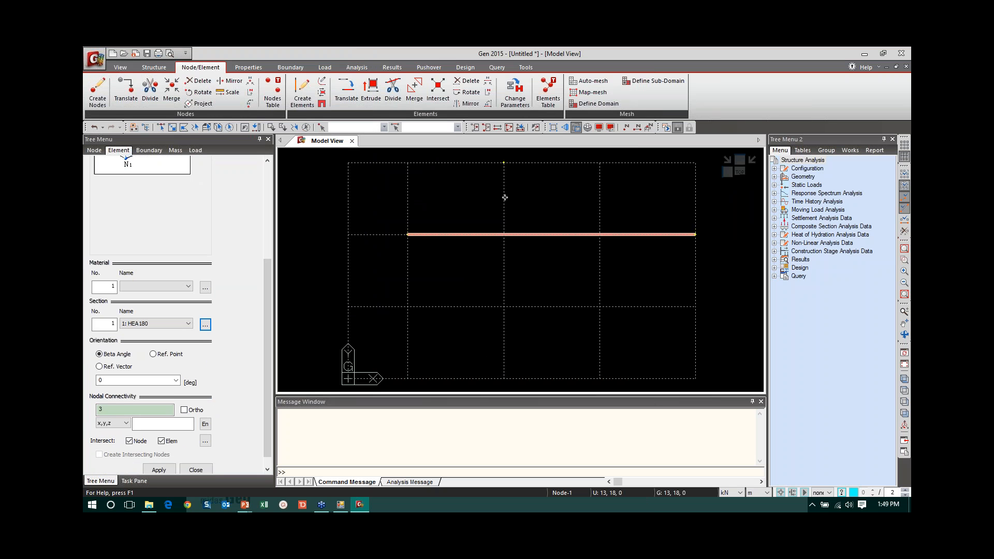
click(503, 379)
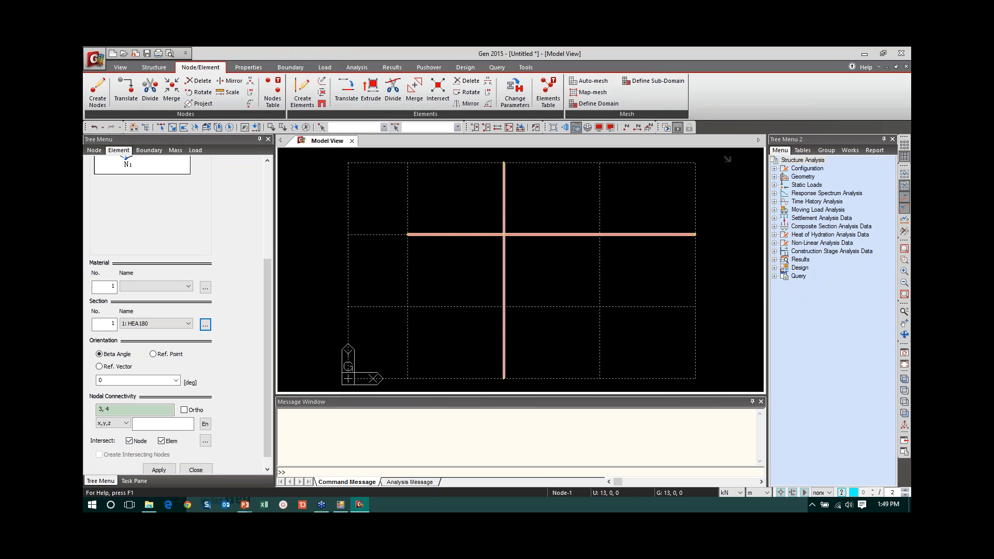
click(504, 307)
click(600, 307)
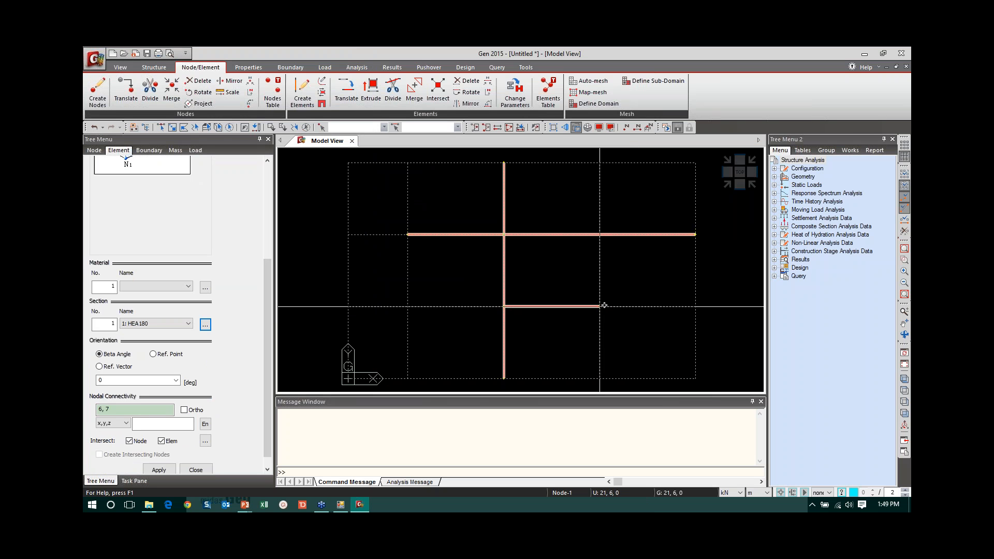
click(599, 234)
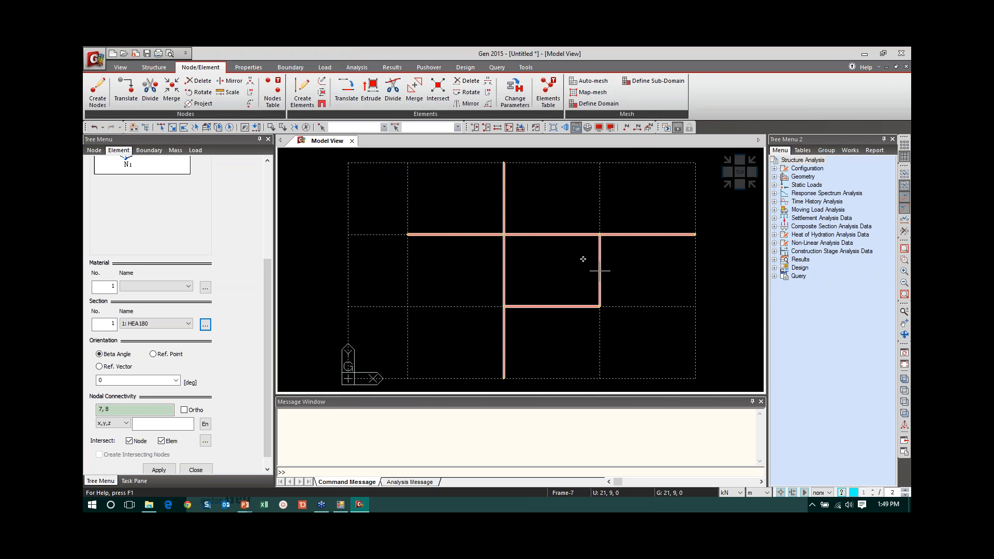
click(196, 470)
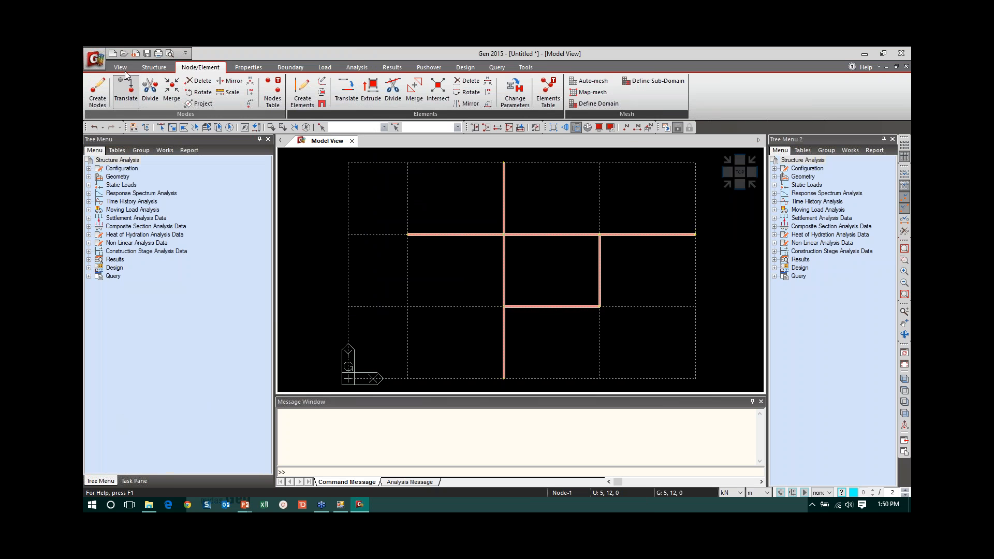
Start a new project without saving the current model.
click(113, 54)
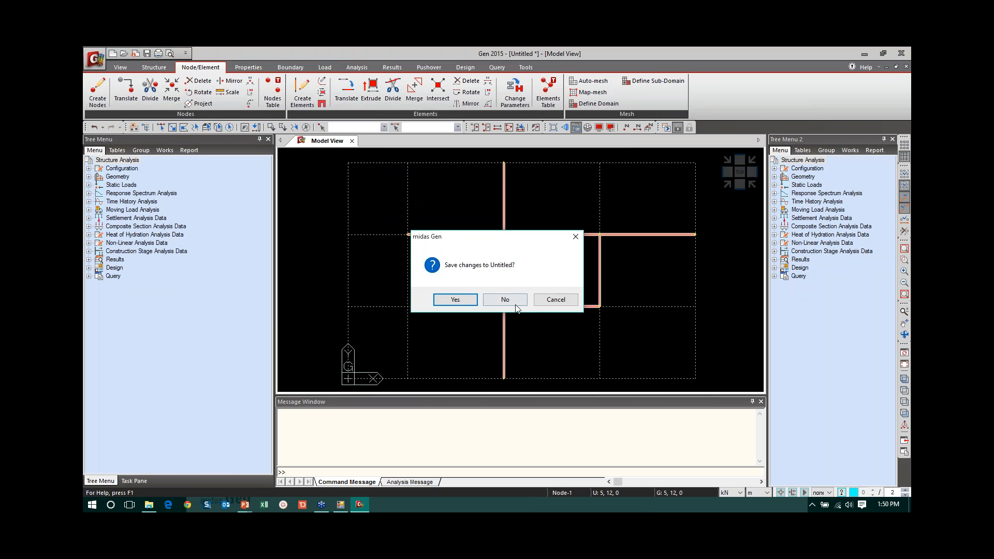
click(515, 307)
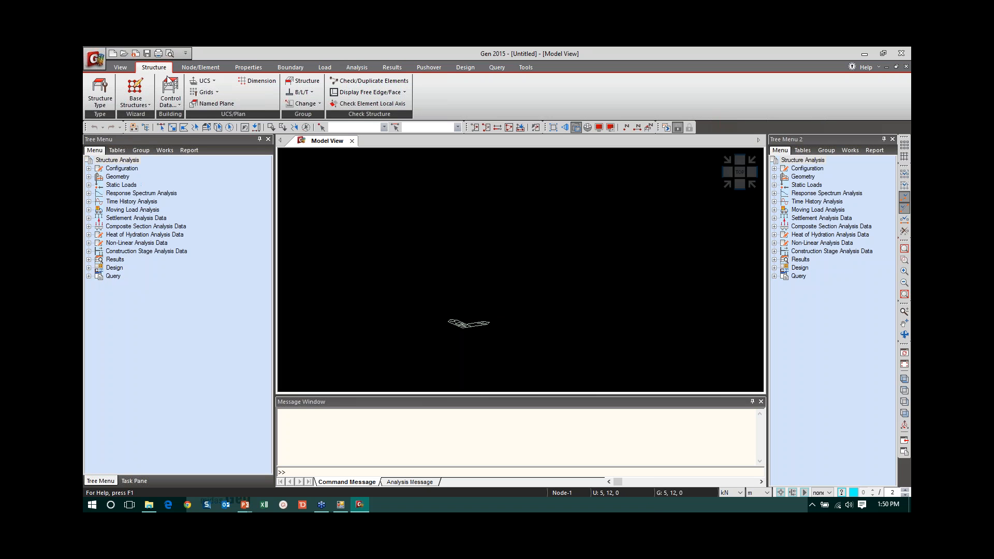
click(148, 103)
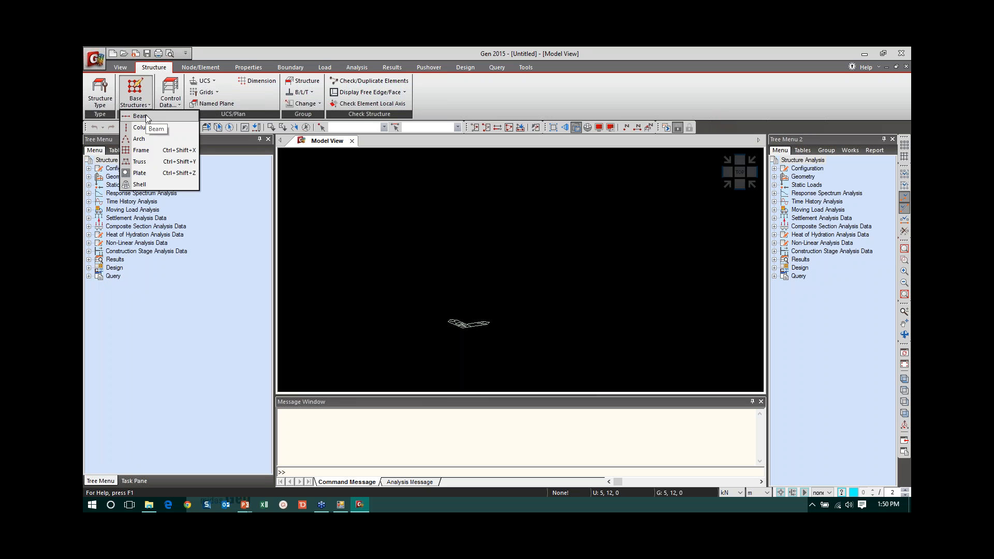
click(147, 143)
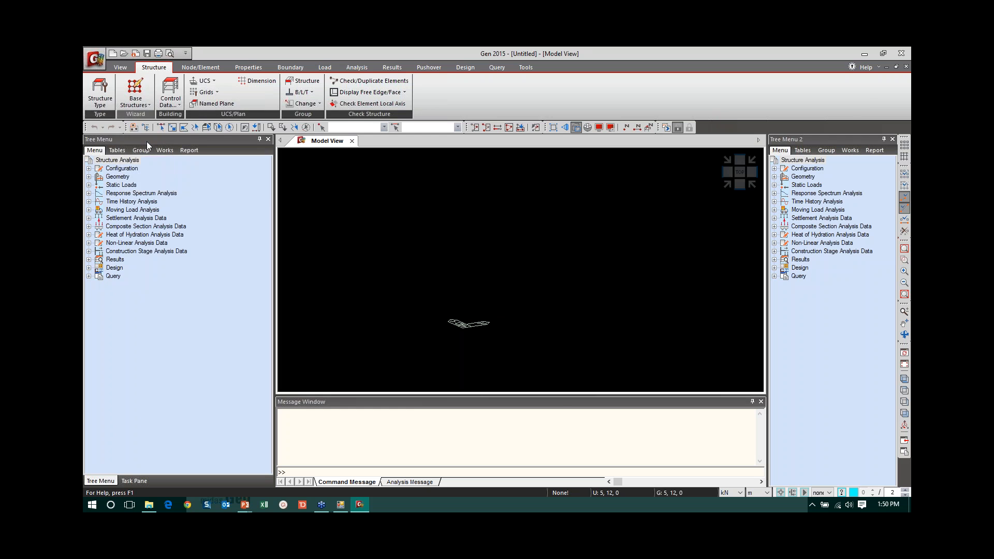
drag(189, 59, 311, 63)
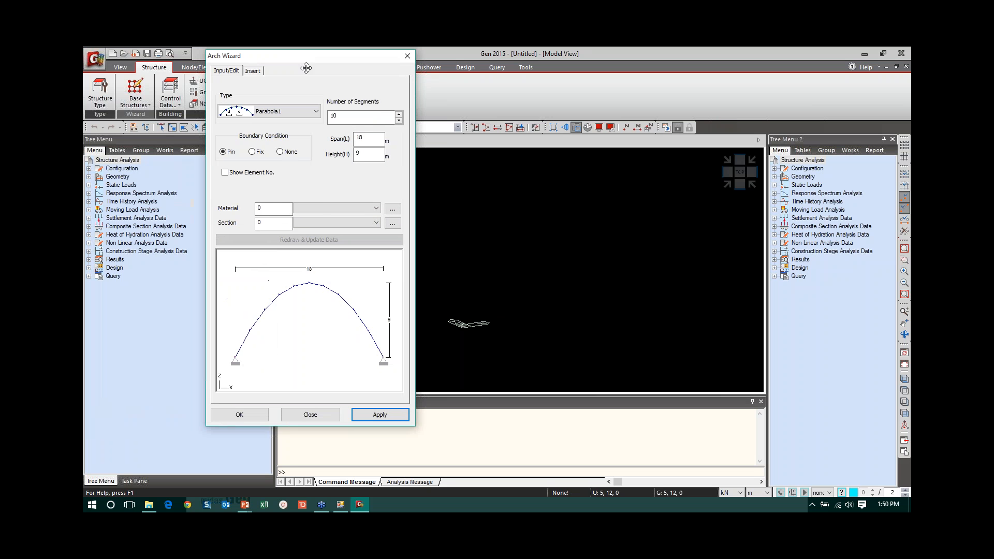
click(282, 111)
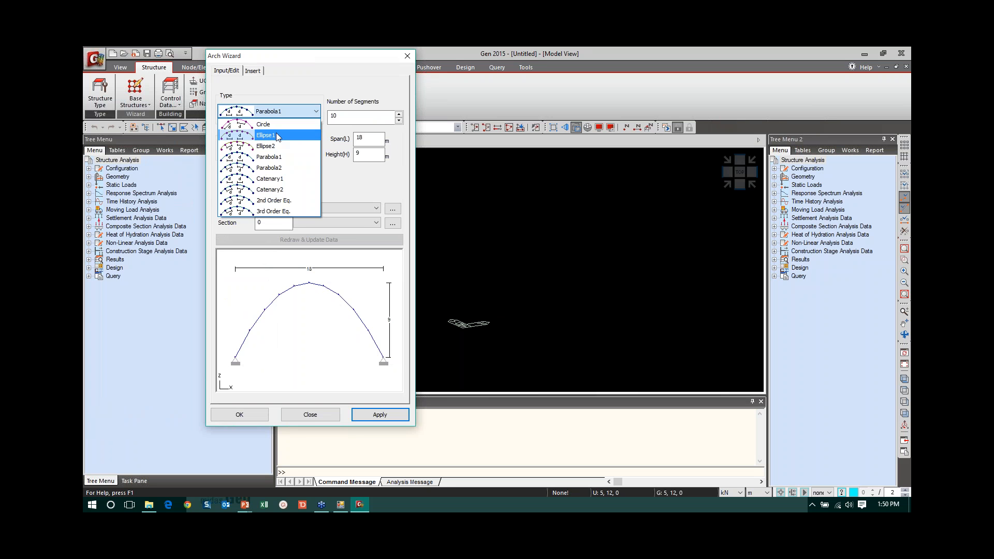
click(277, 129)
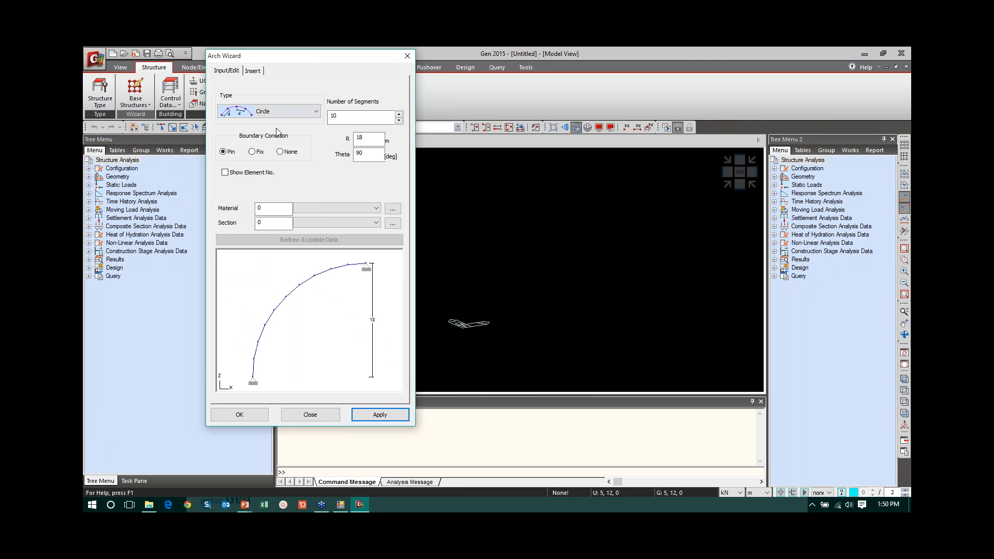
click(253, 71)
click(407, 55)
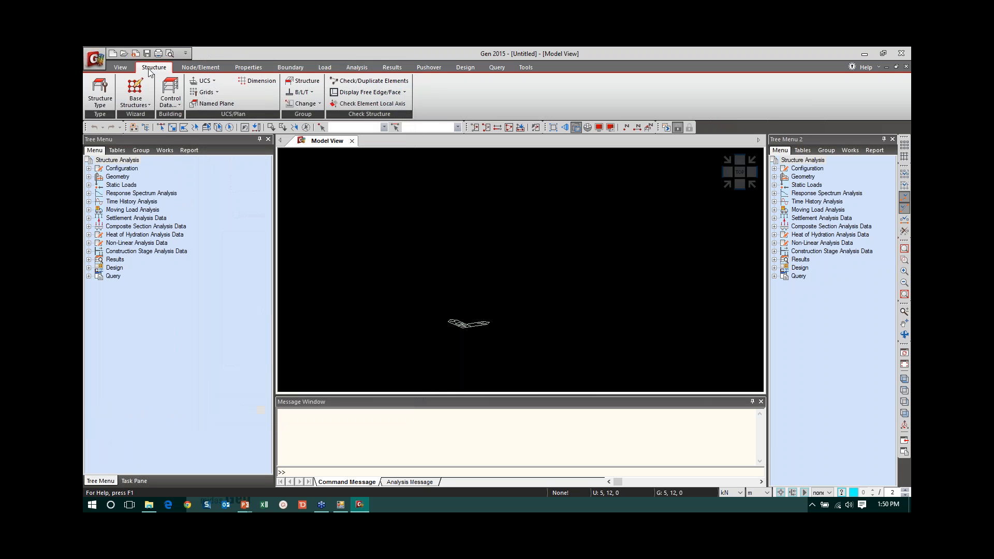
In the Frame Wizard, add X-coordinates at 5 m spacing repeated 3 times and Z-coordinates at 3 m spacing repeated 4 times.
click(136, 93)
click(156, 149)
double_click(117, 173)
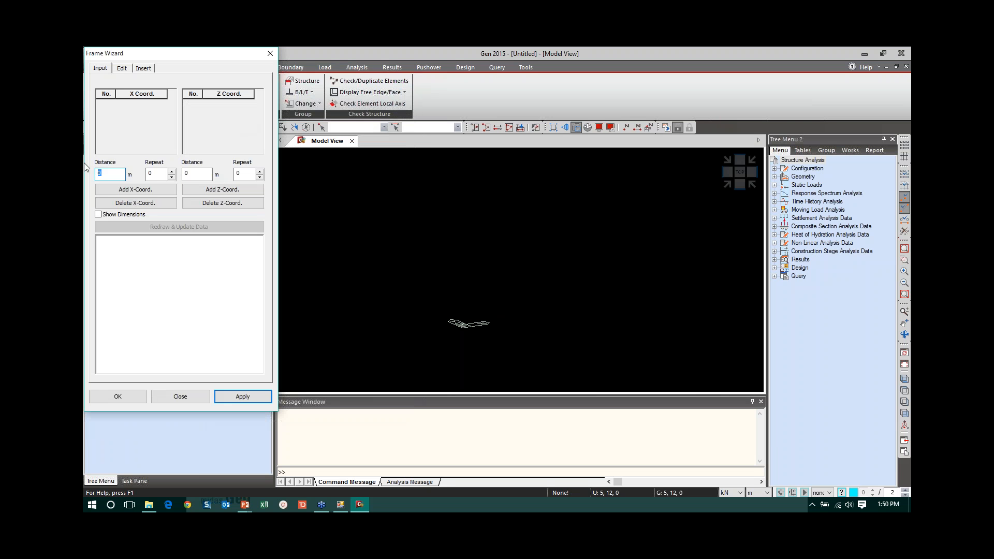
text(5)
key(Tab)
click(145, 191)
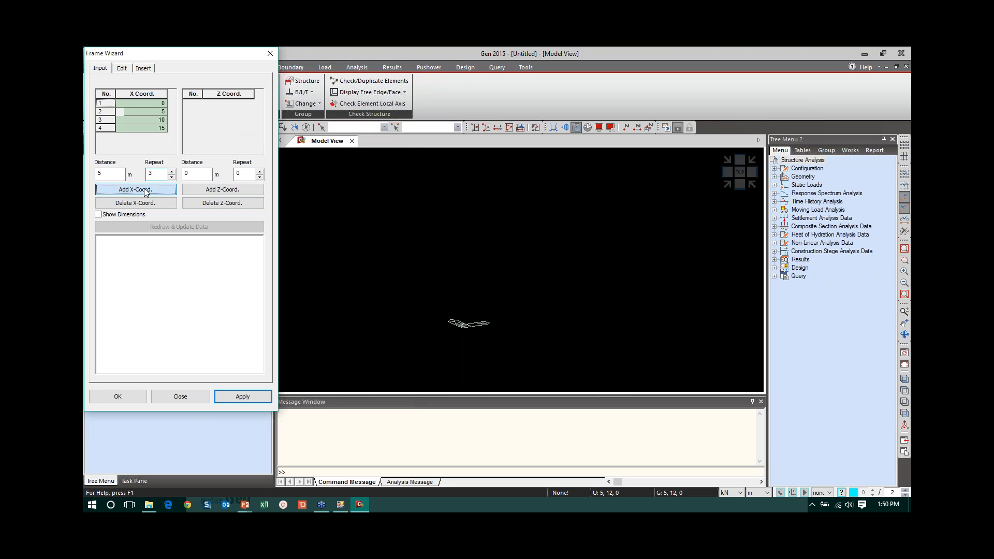
drag(196, 174, 125, 174)
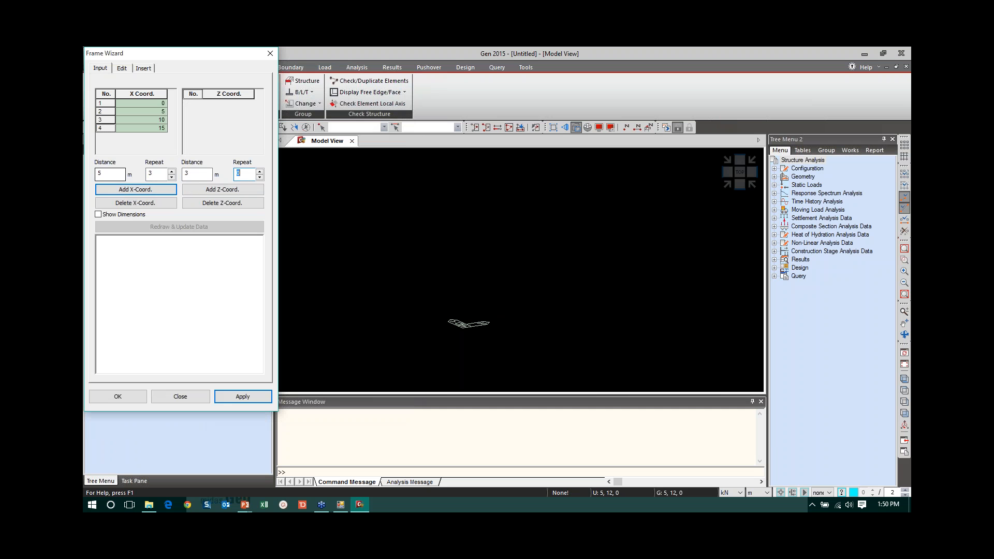
click(204, 188)
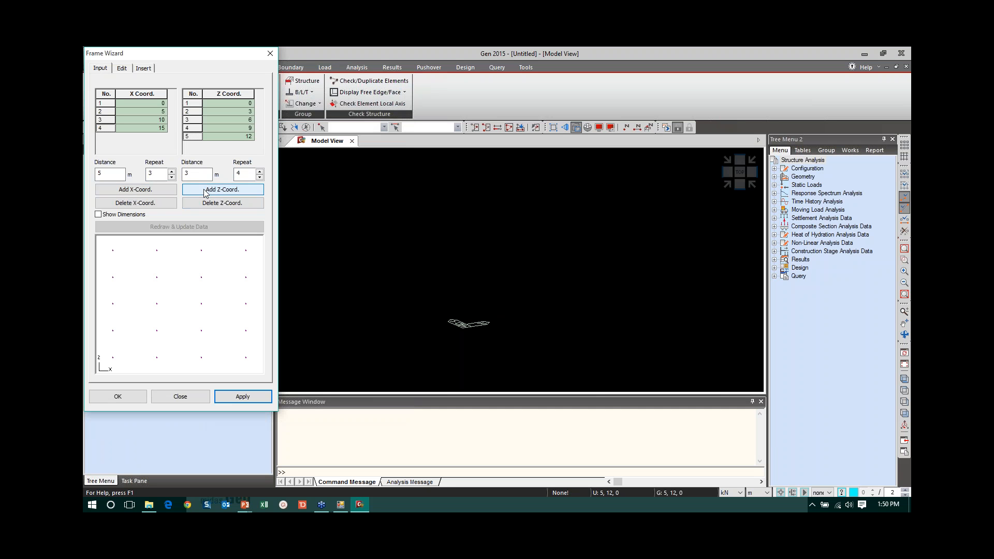
Generate the frame elements and add section 1 for them as I-section HEA260 from the UNI database.
click(122, 69)
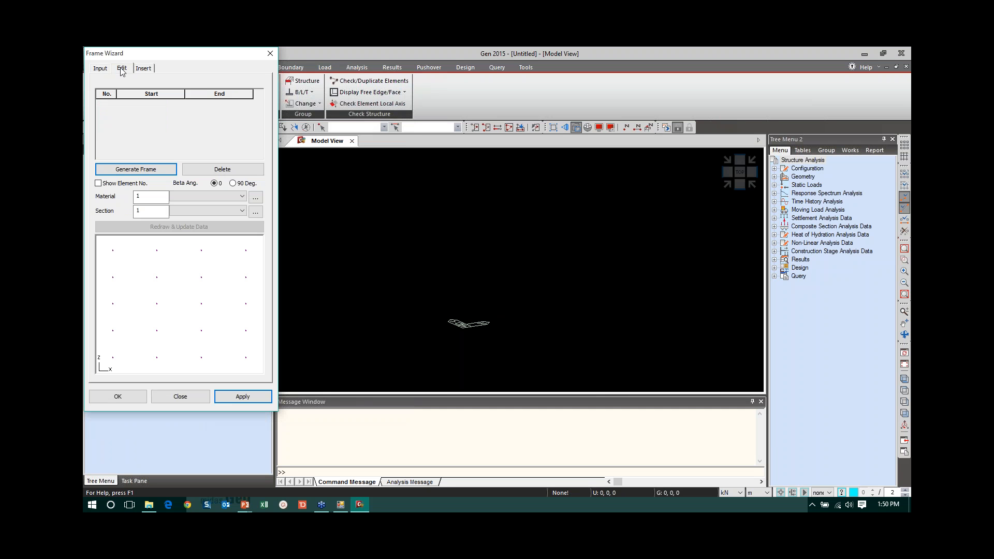
click(135, 169)
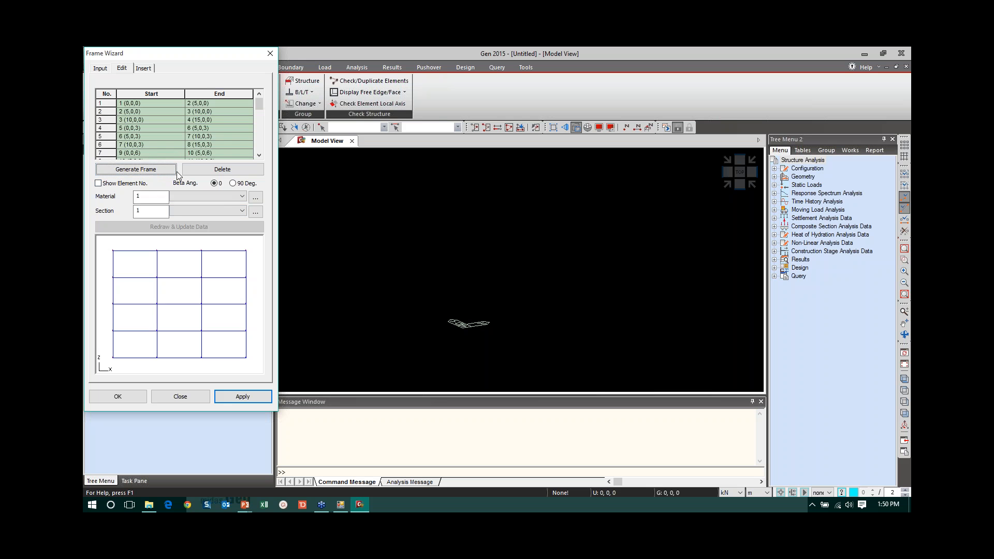
click(261, 213)
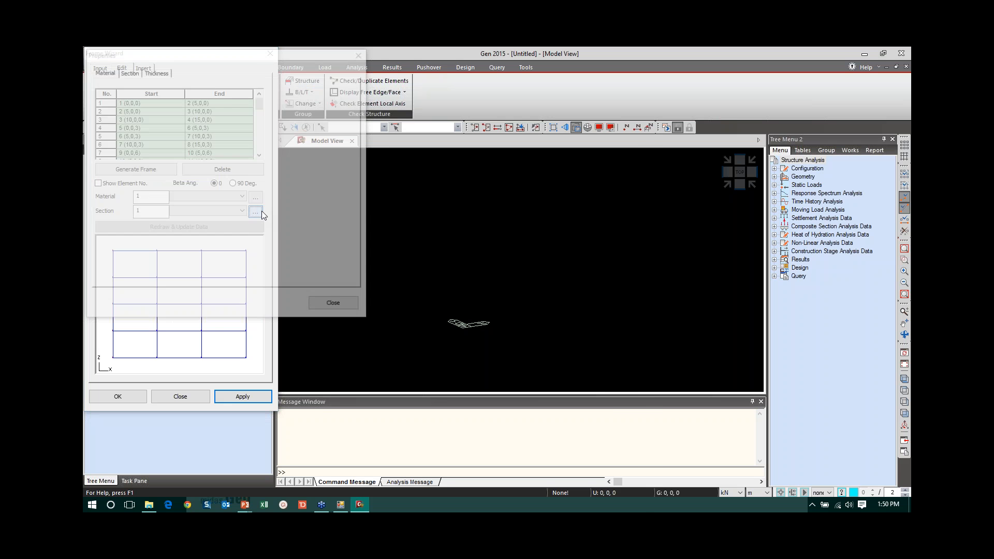
click(338, 98)
click(518, 98)
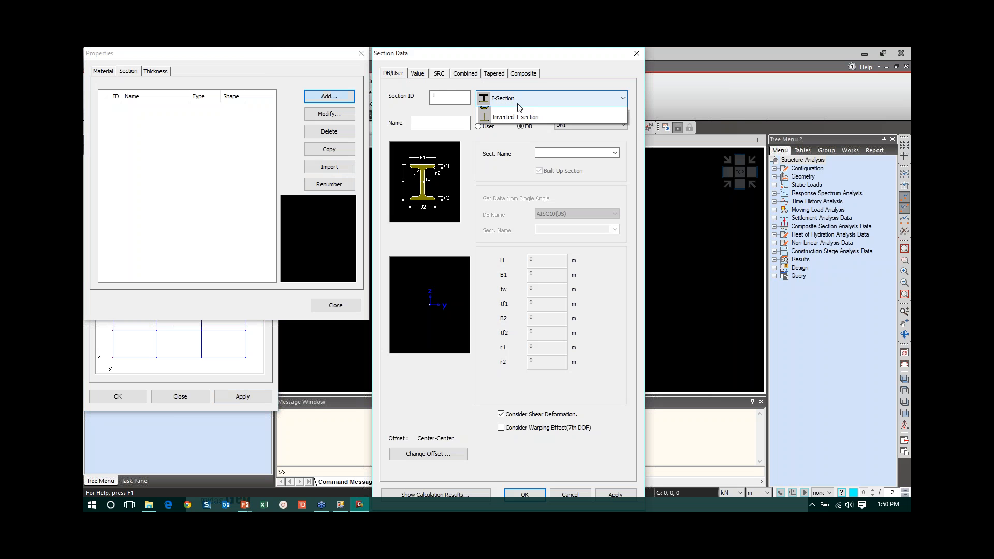
click(512, 109)
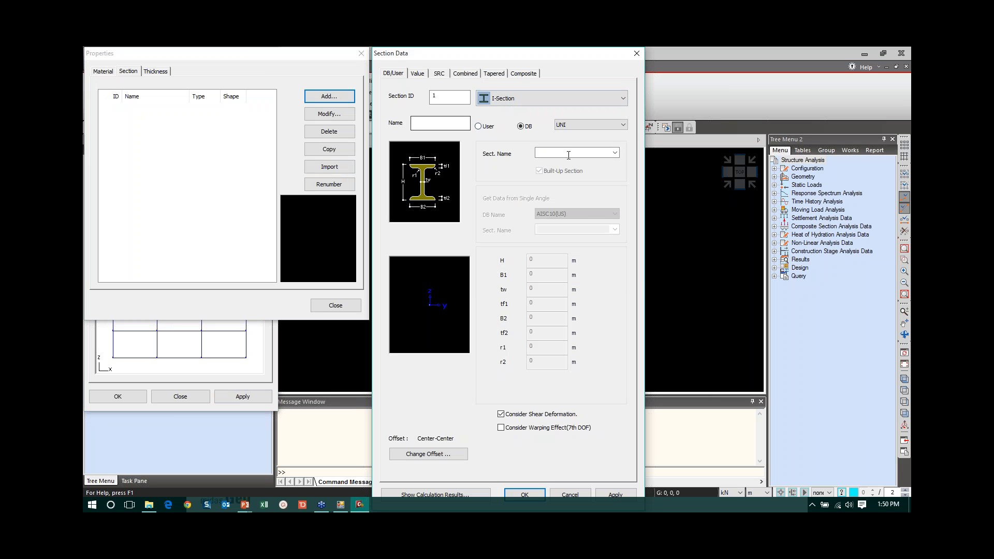
click(615, 152)
click(552, 216)
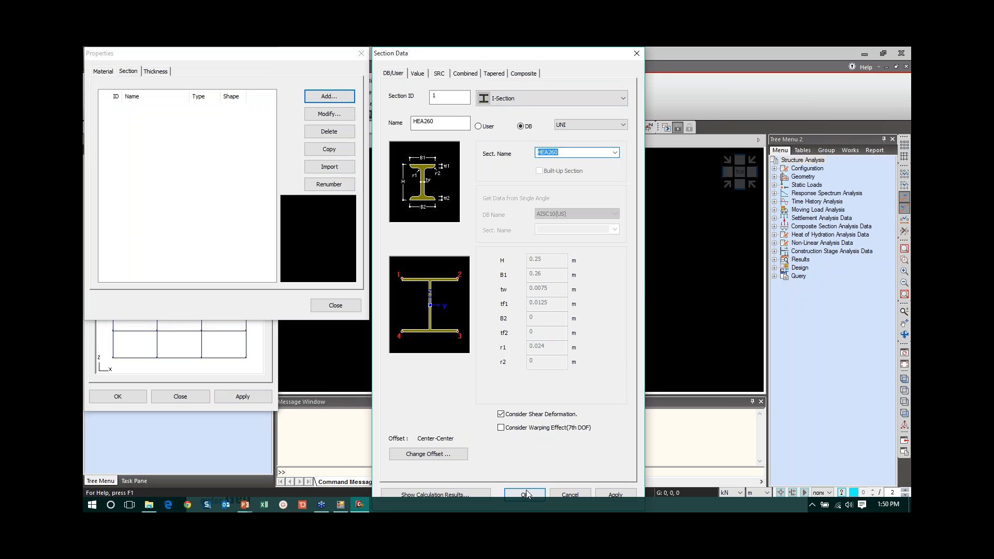
click(524, 495)
click(342, 307)
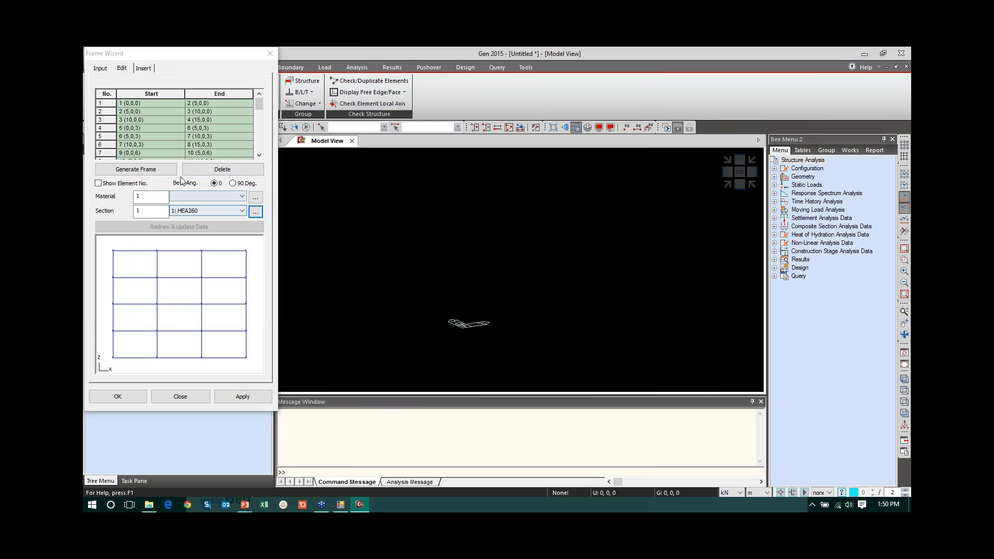
Insert the frame into the model at point 0,0,0 with an Alpha rotation of -90.
click(143, 67)
key(Tab)
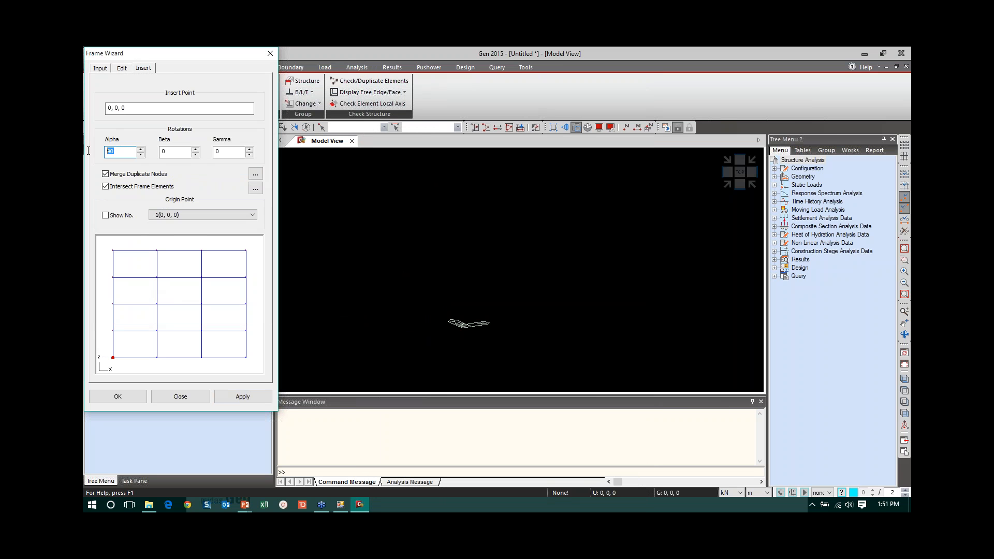
text(-90)
click(118, 396)
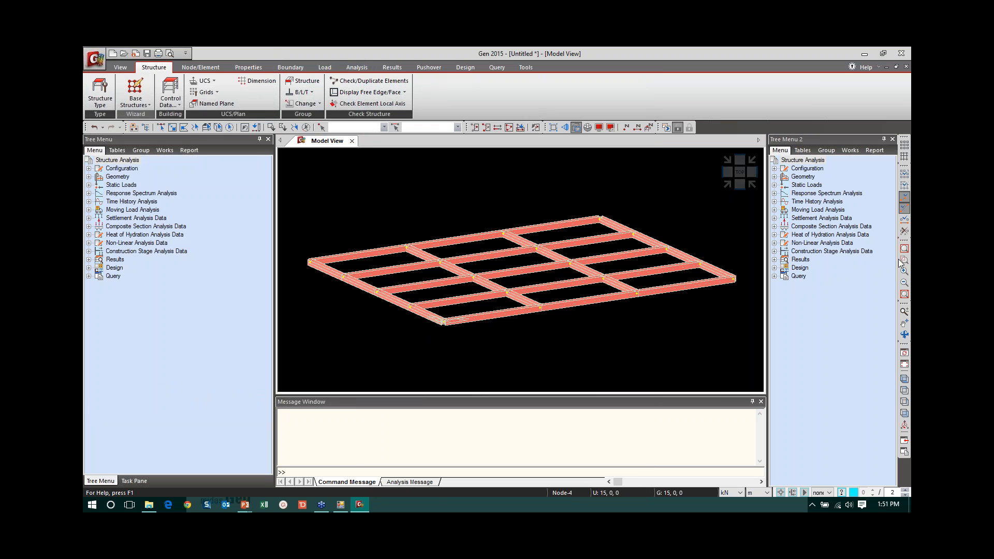
click(150, 106)
click(138, 165)
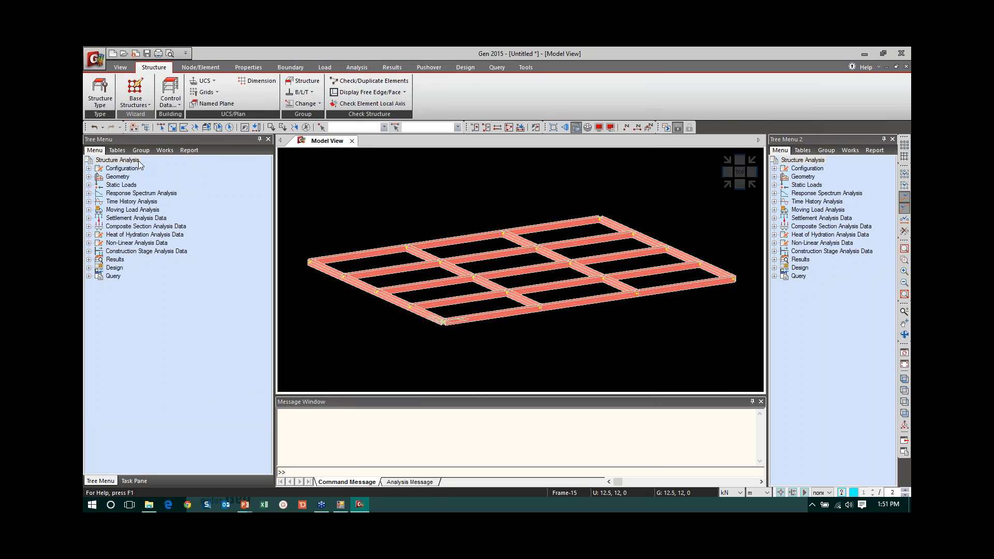
click(130, 109)
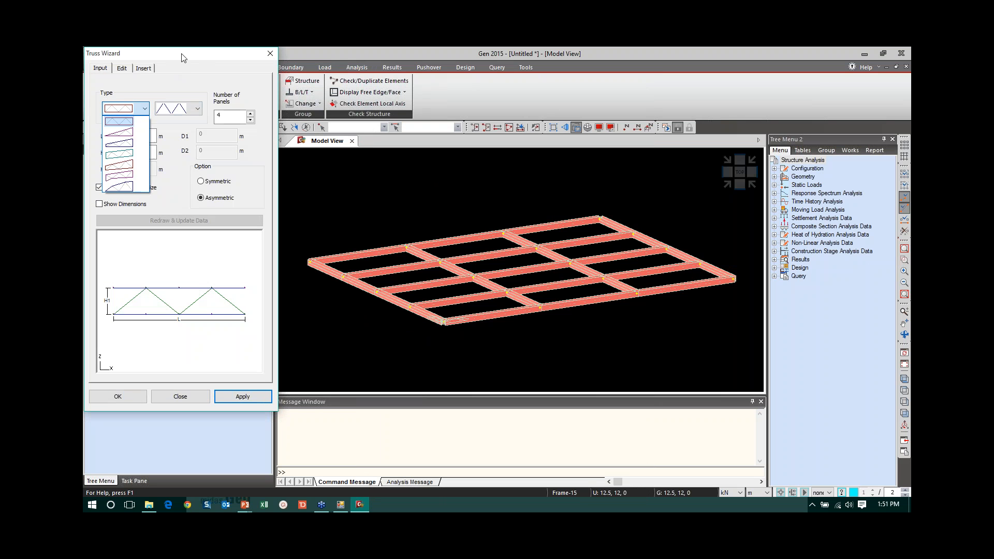
click(181, 57)
drag(194, 53, 278, 71)
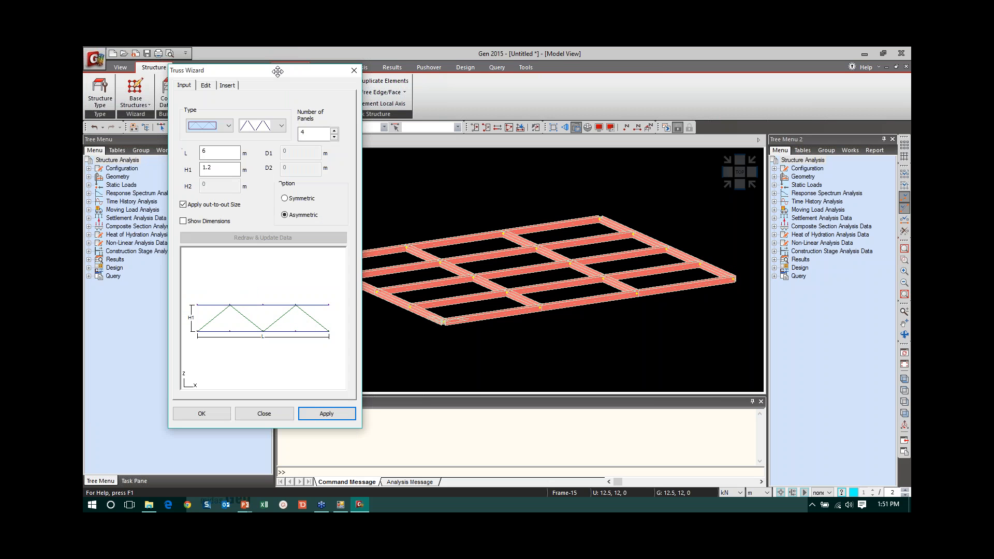
click(228, 127)
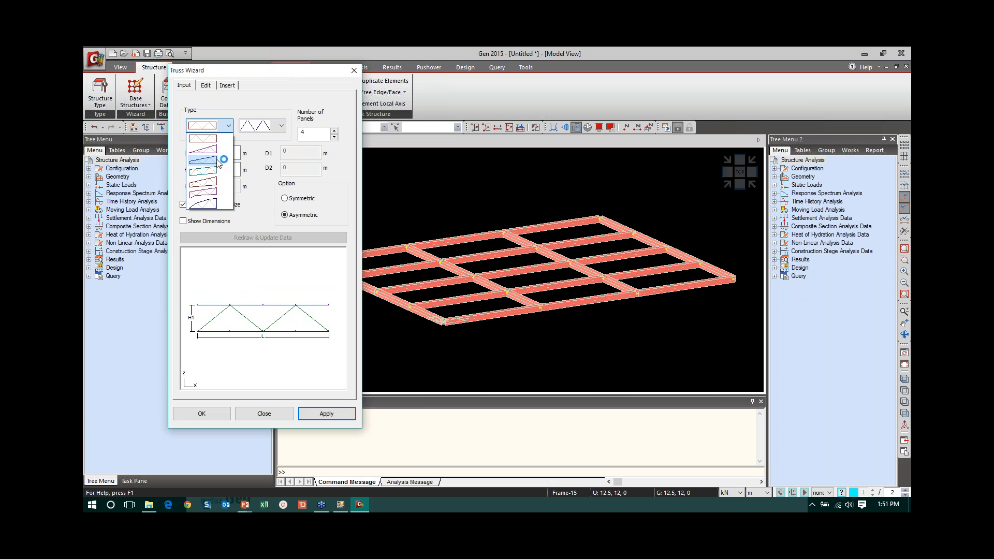
click(271, 415)
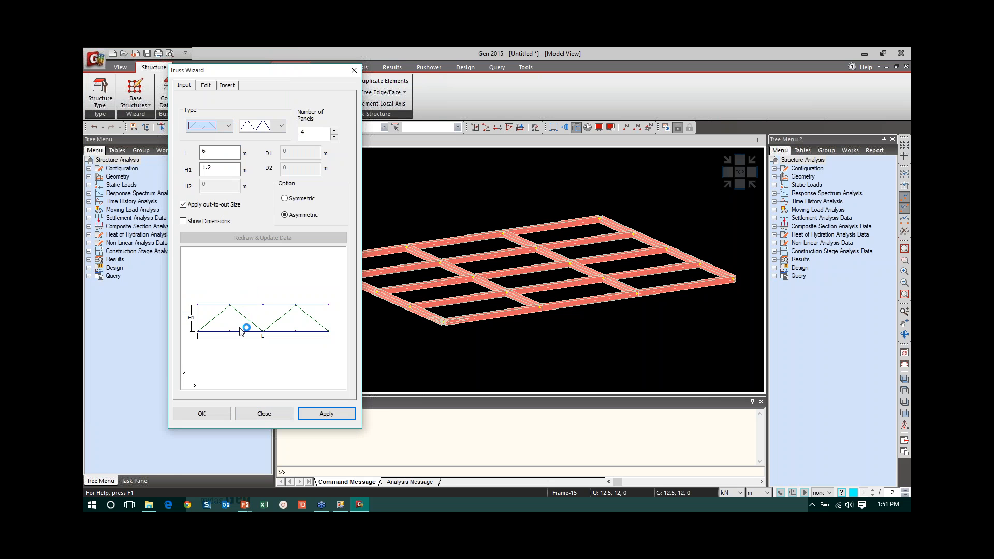
click(262, 413)
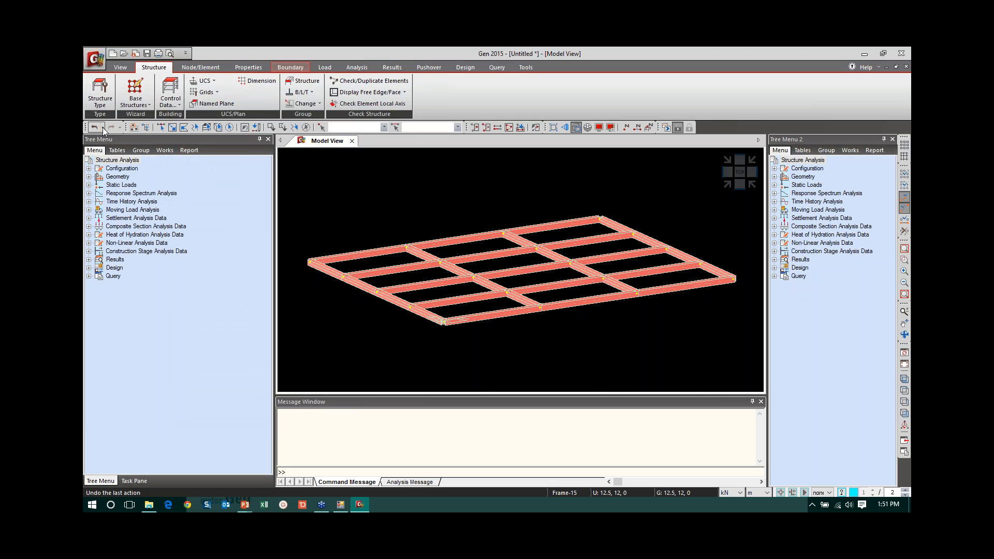
In the top view, select the frame's interior nodes 6, 7, 14 and 15.
click(901, 395)
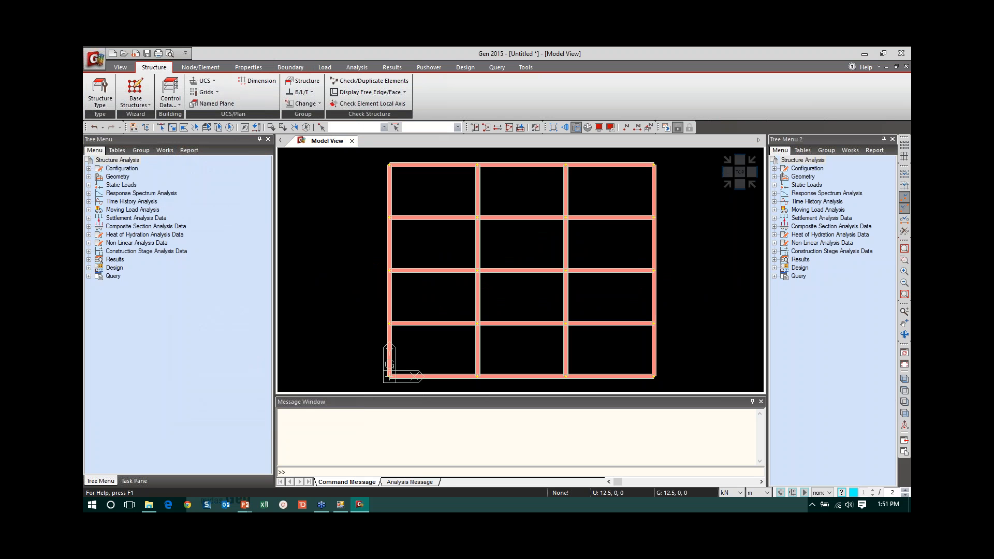
mouse_move(453, 202)
mouse_down()
mouse_move(501, 233)
mouse_move(581, 239)
mouse_up()
drag(462, 311, 515, 352)
drag(556, 318, 589, 336)
click(200, 67)
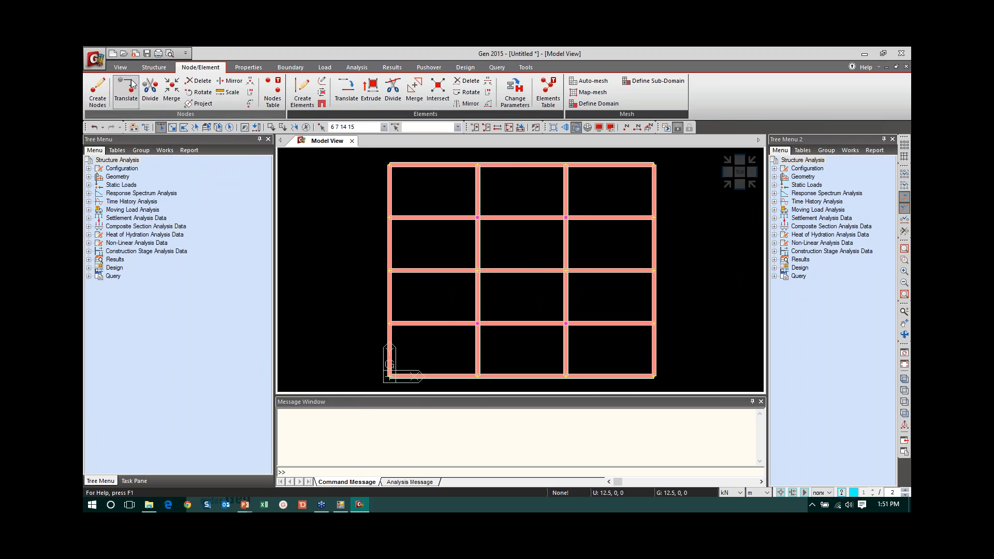
Start a new project without saving the current model and create a node at x = 5 m.
click(113, 55)
click(506, 298)
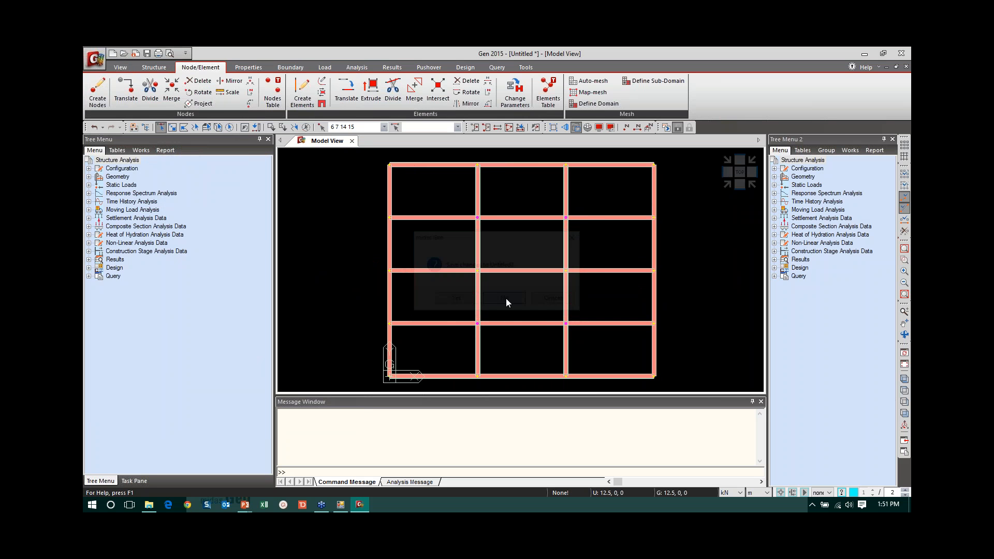
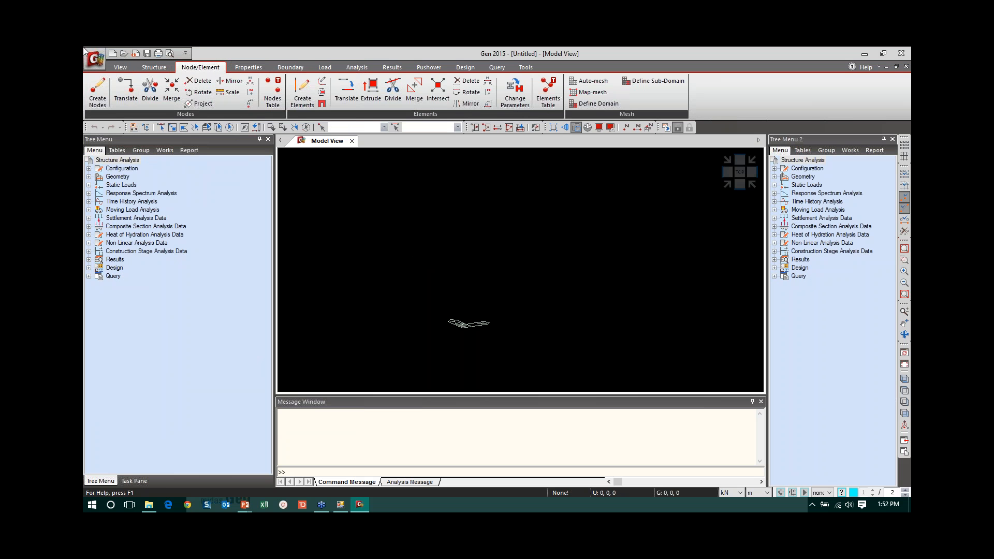
click(97, 93)
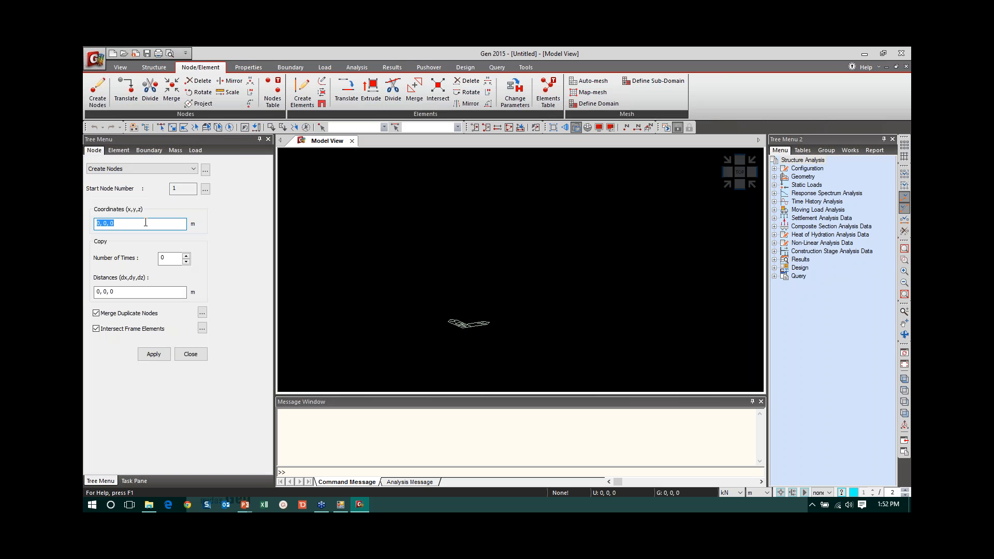
text(5)
click(160, 355)
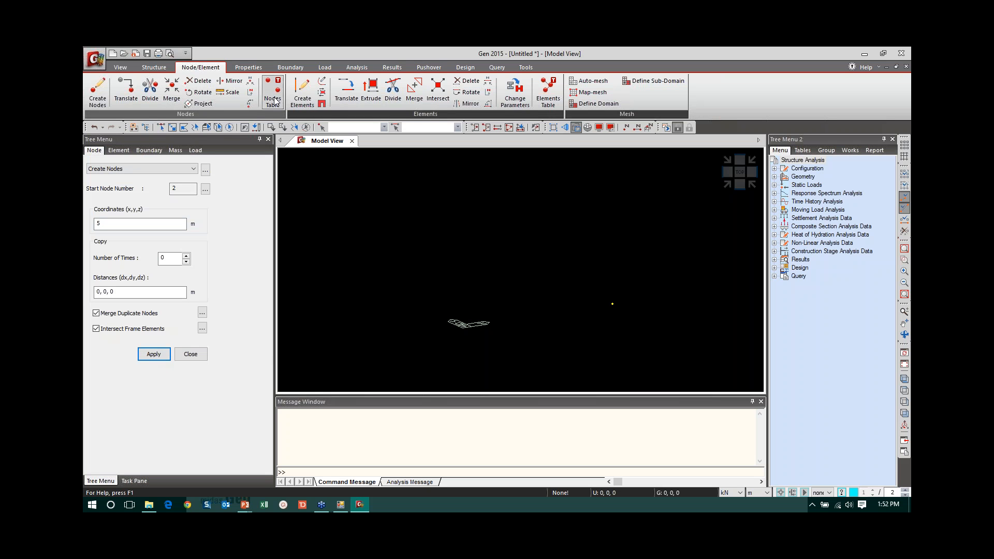
Extrude the node into beam elements along the z axis with unequal distances of 3@1 m.
click(370, 93)
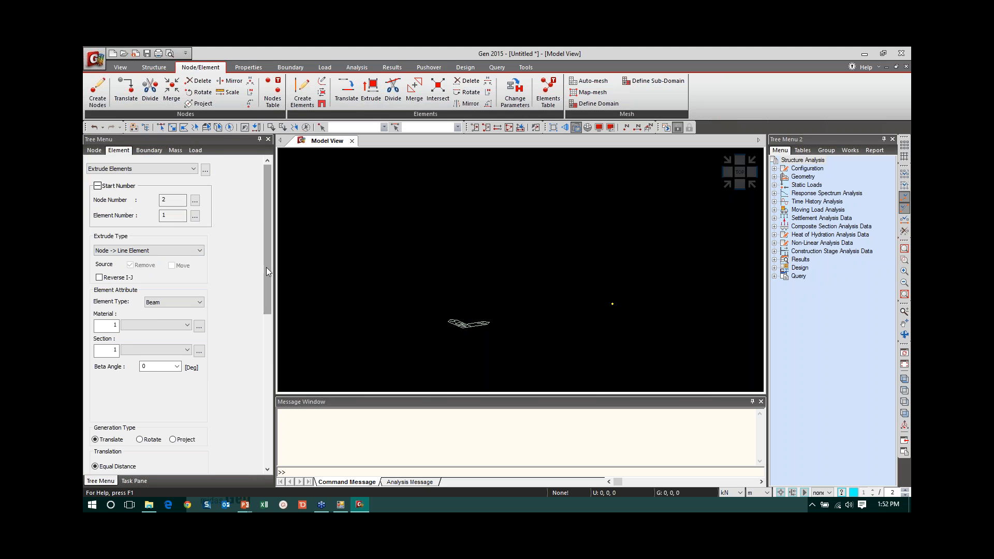
drag(266, 267, 267, 337)
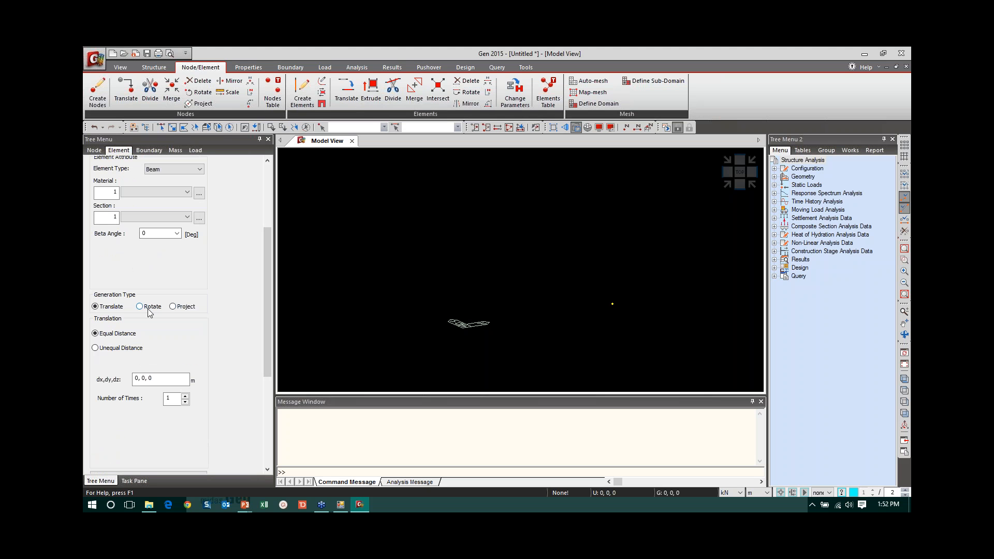
click(124, 349)
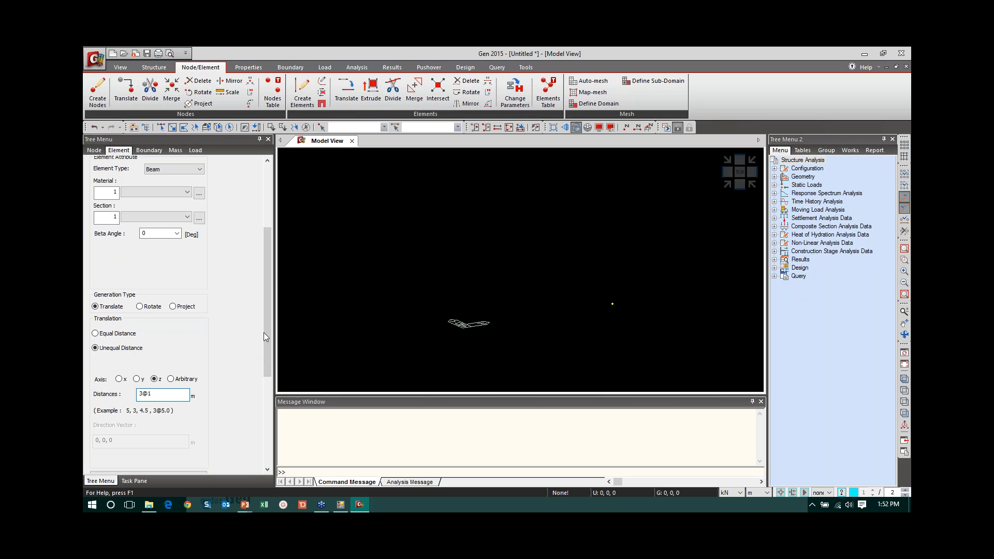
drag(263, 332, 263, 384)
click(149, 382)
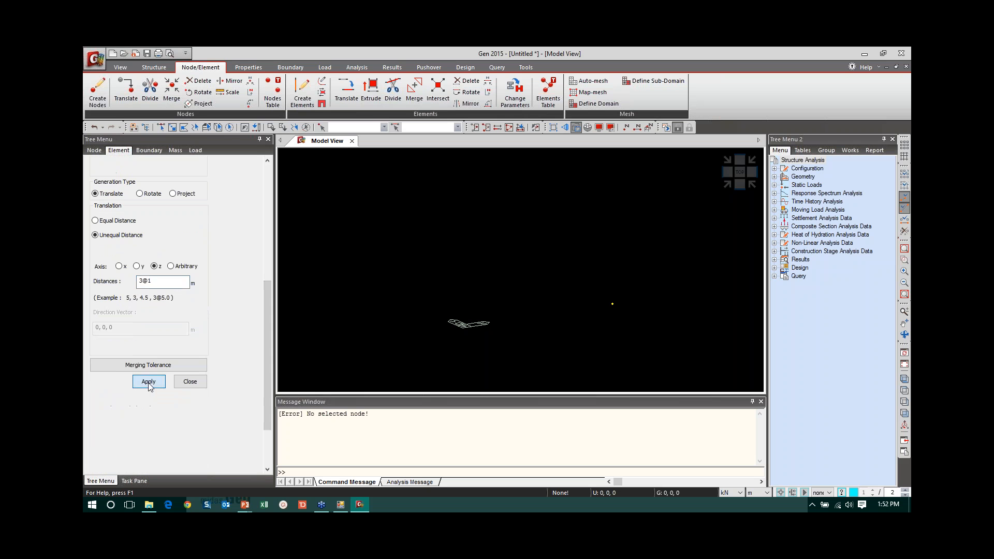
click(229, 128)
click(149, 381)
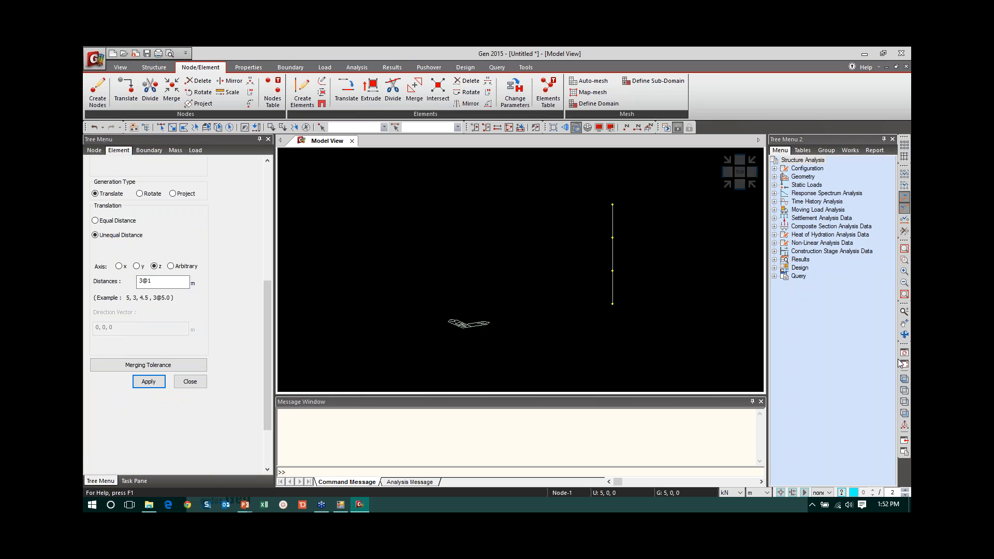
click(905, 378)
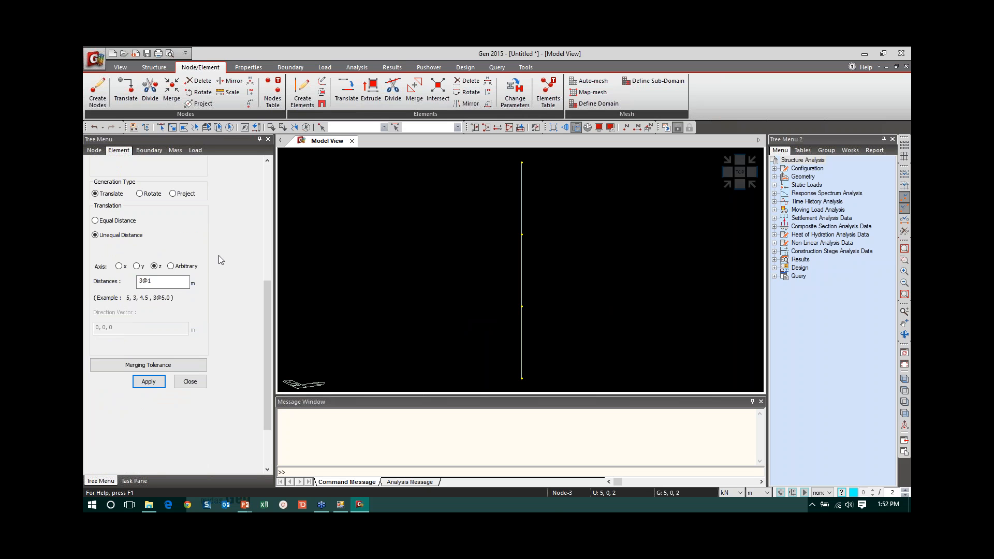
Extrude the top node of the vertical line 5 times with an equal dx,dy distance of 1,1 m.
scroll(257, 304, up, 5)
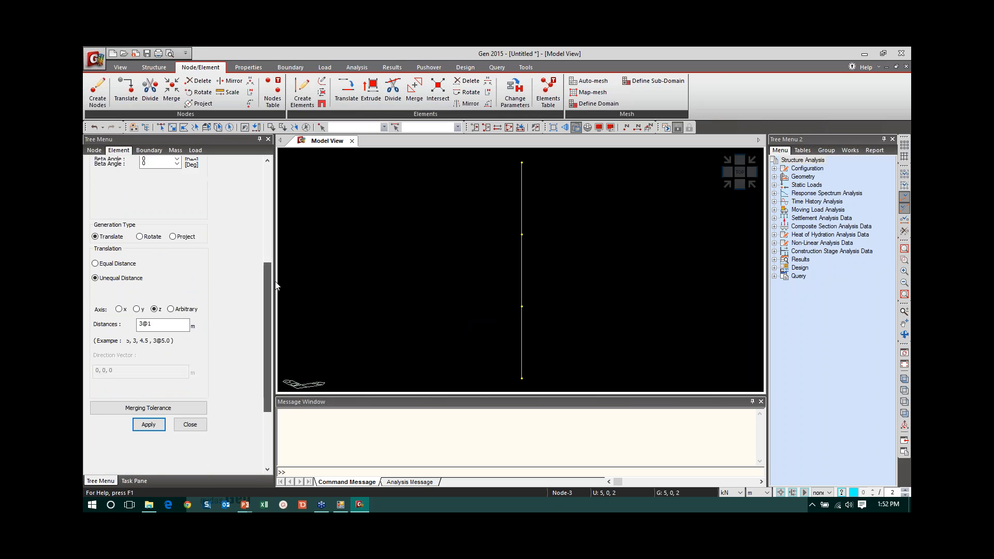
click(522, 163)
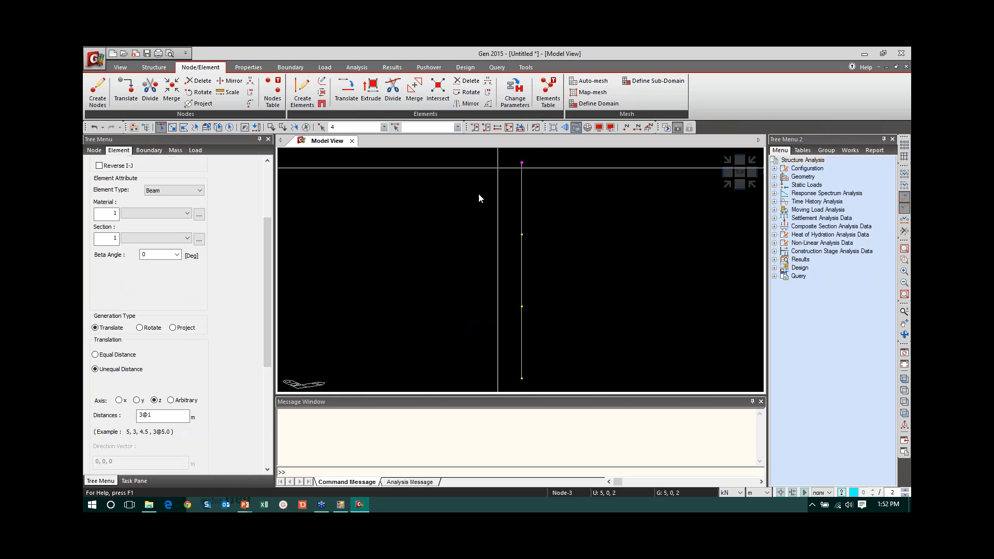
click(118, 355)
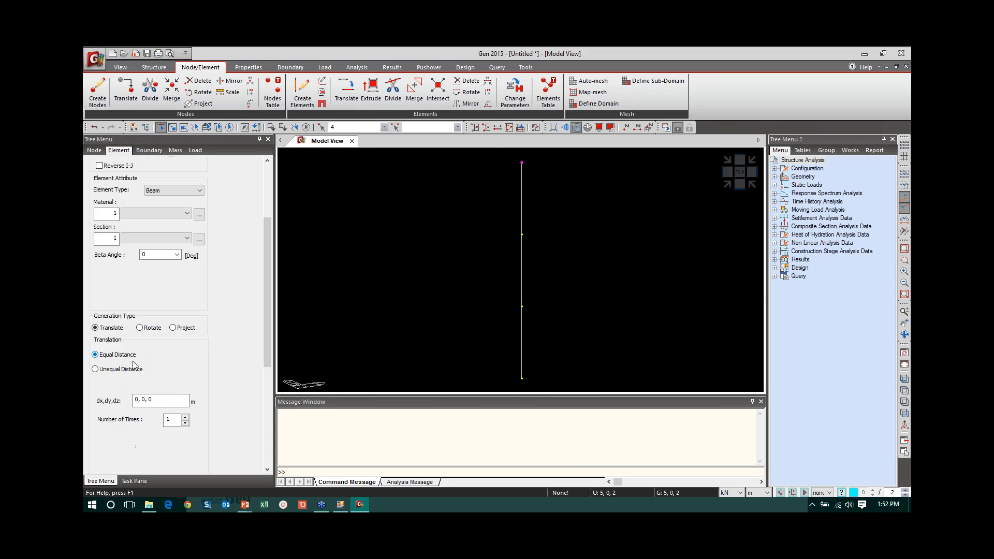
double_click(136, 400)
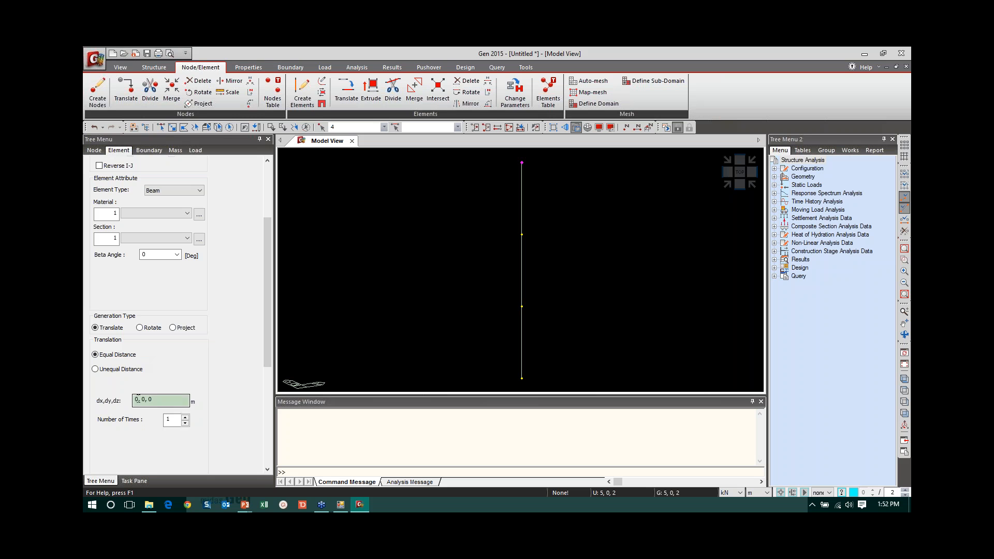
text(1)
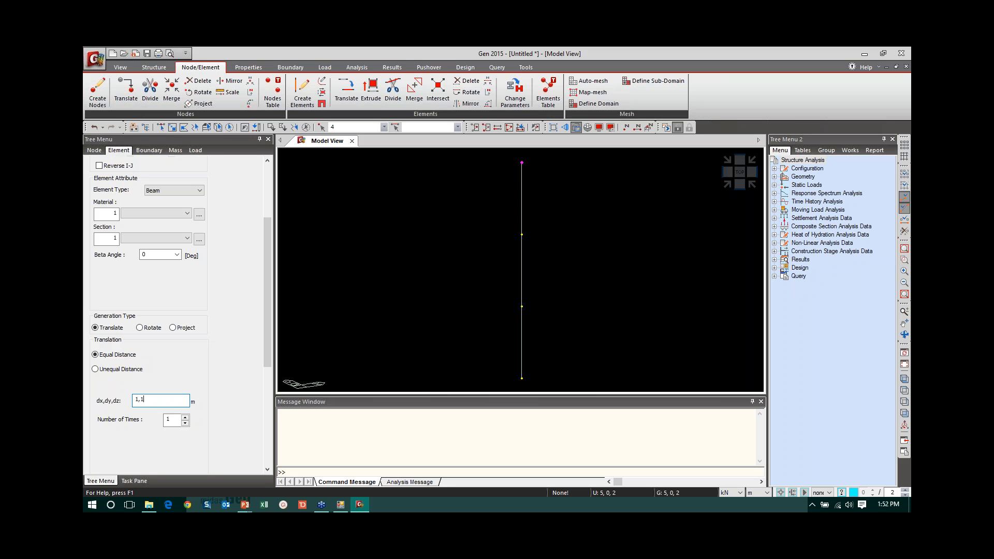
text(,1)
key(Tab)
text(5)
drag(265, 343, 266, 386)
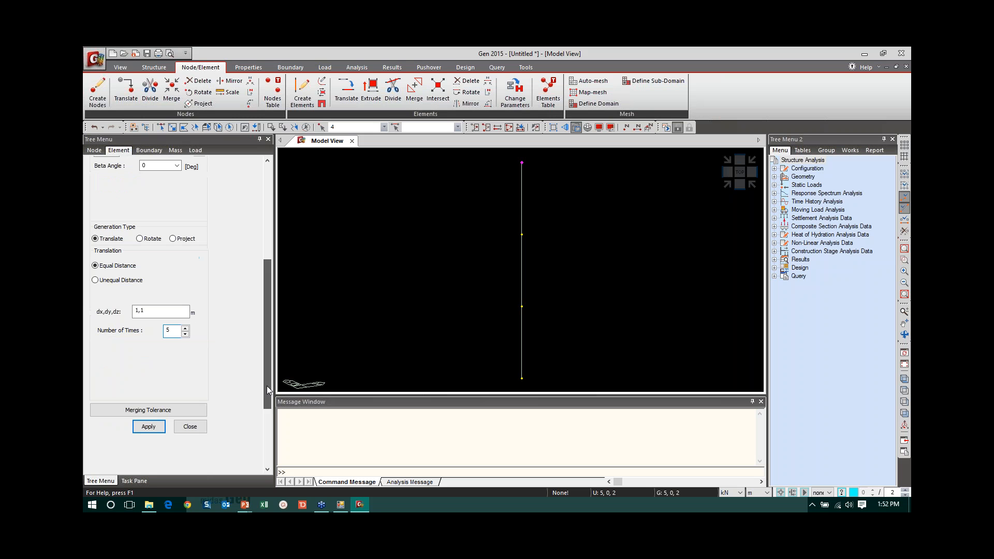
click(161, 427)
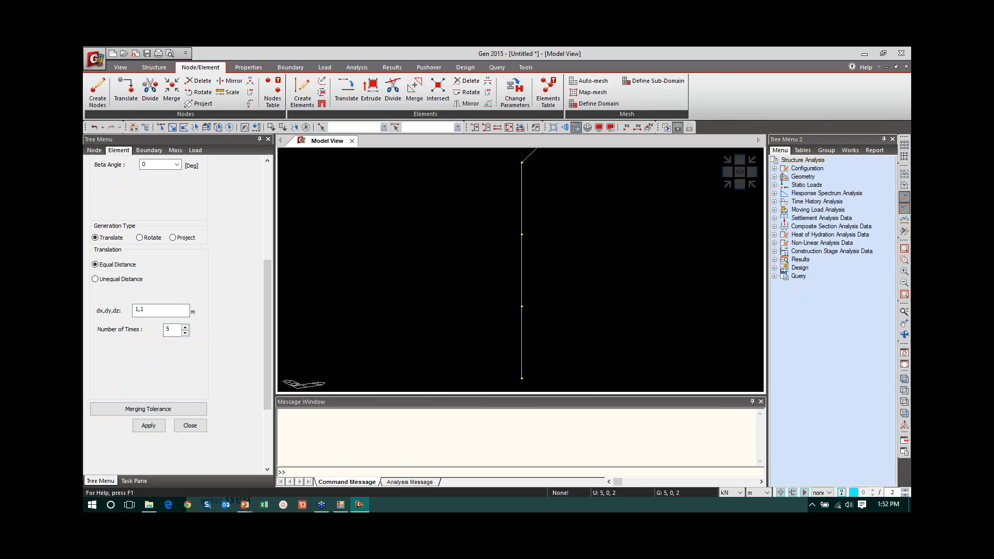
click(903, 380)
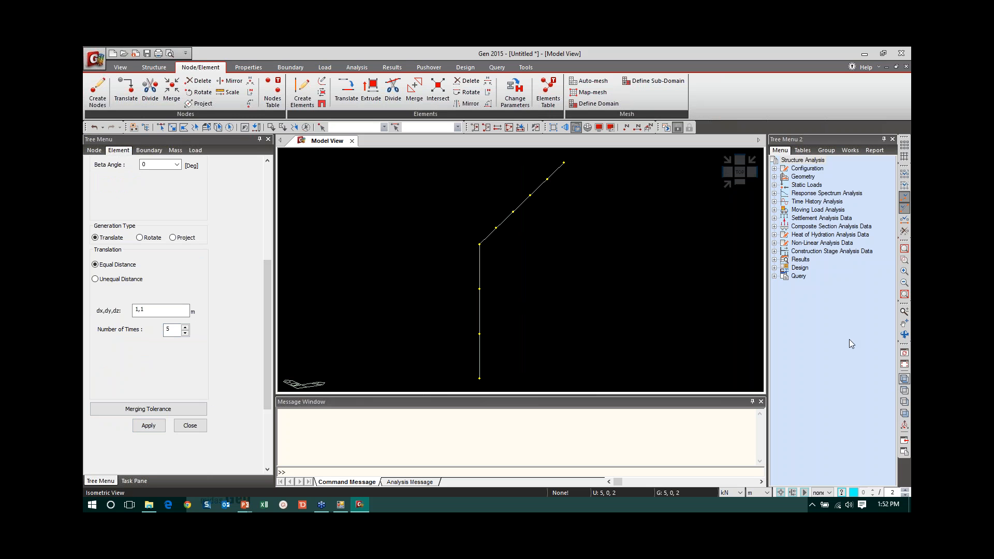
Extrude the end node of the inclined line along the z axis with unequal distances of 15@1 m.
click(161, 127)
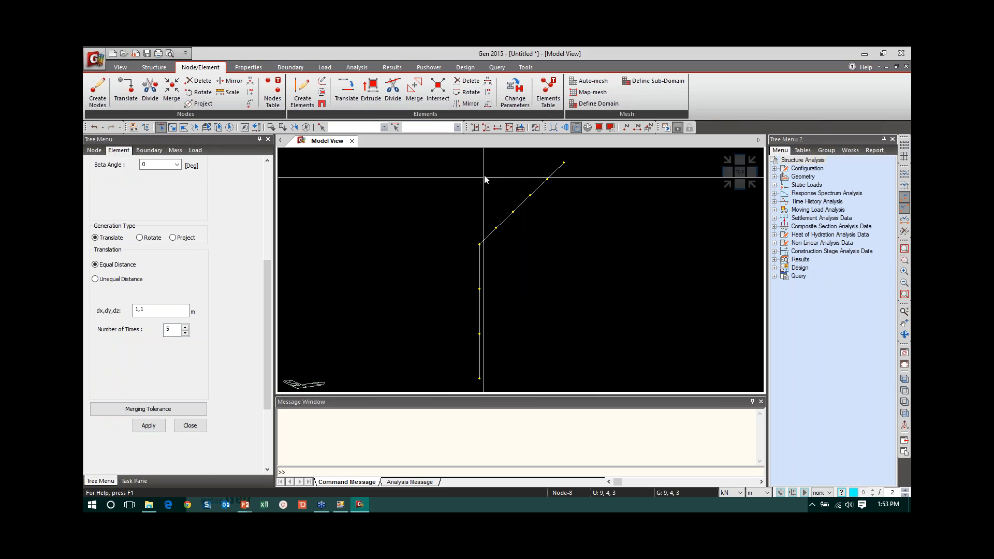
click(564, 162)
click(95, 279)
click(156, 325)
text(3@1)
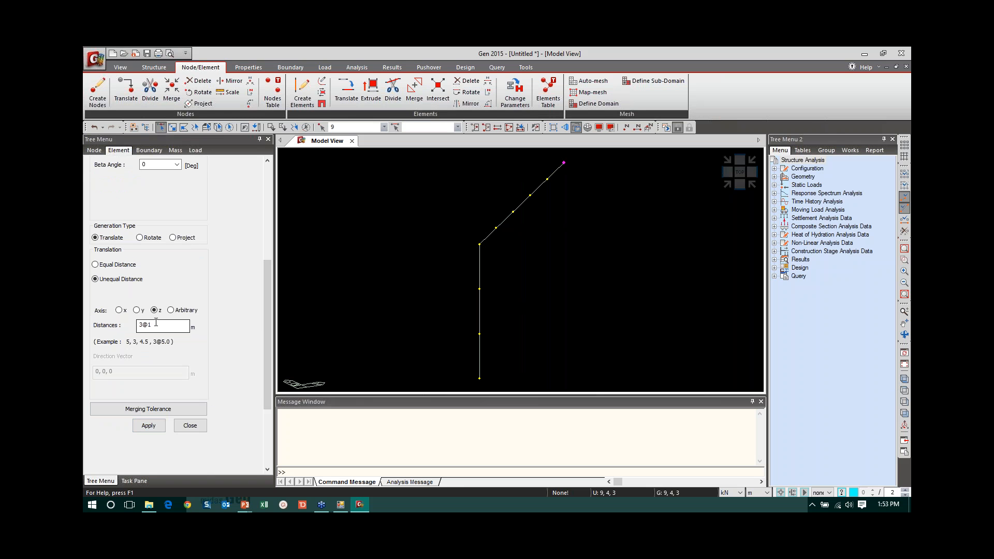
drag(142, 324, 119, 321)
click(138, 427)
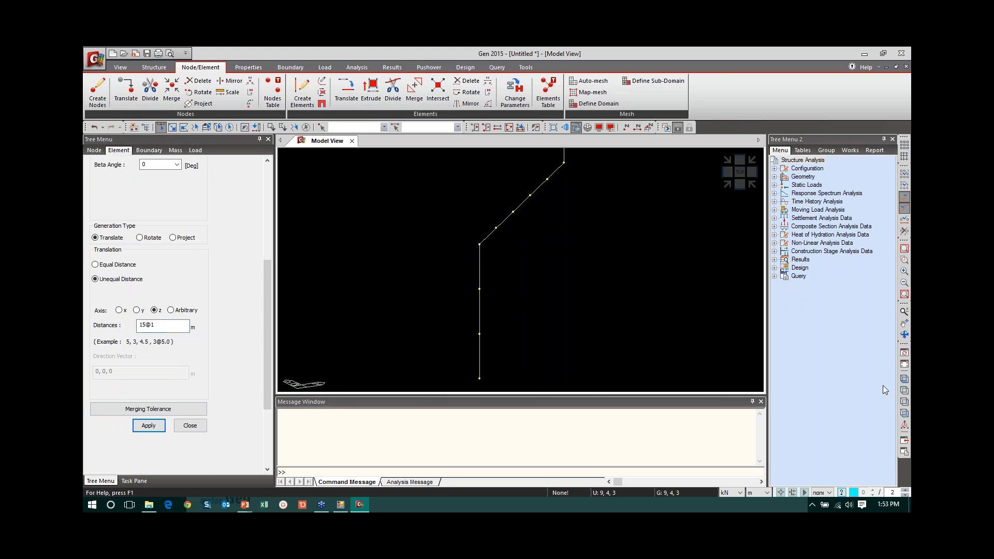
click(903, 379)
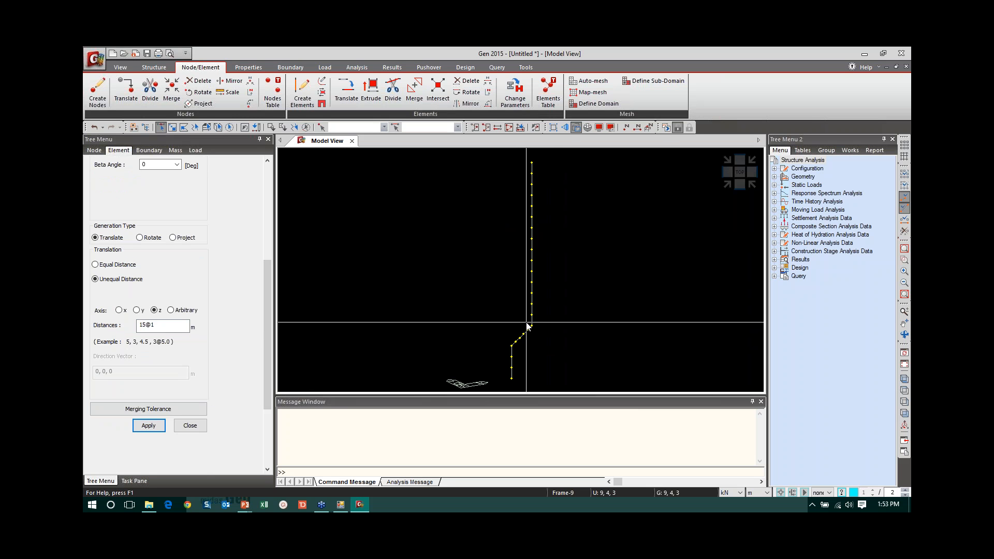
Set the extrusion to line elements into planar plates, rotated 36 times at 10 degrees about the z-axis through 0,0,0.
mouse_move(528, 326)
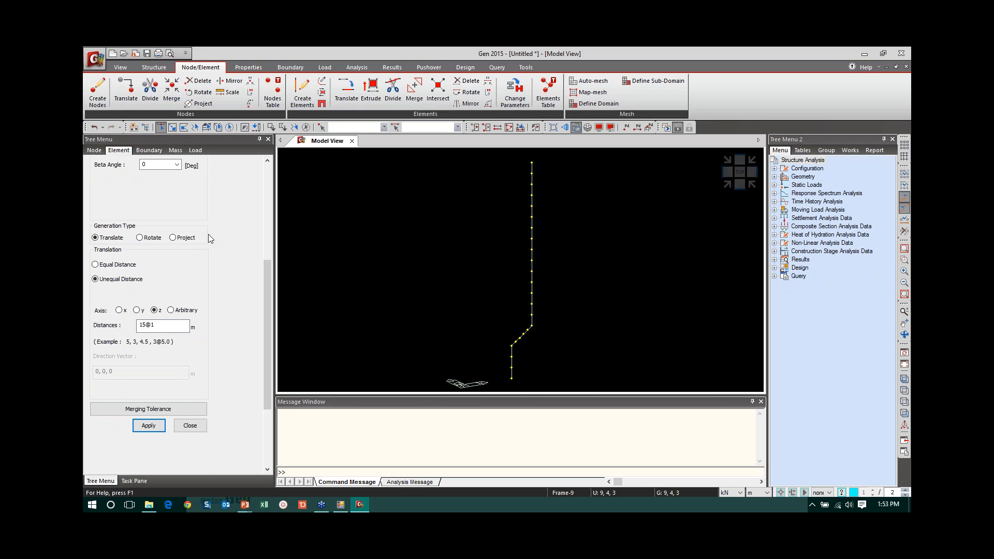
drag(266, 280, 275, 194)
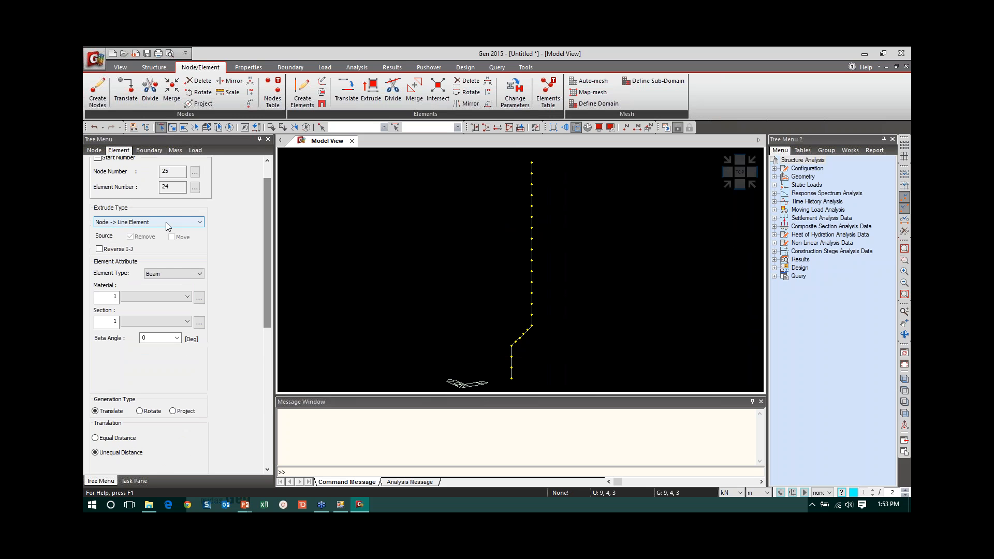
click(165, 222)
click(150, 237)
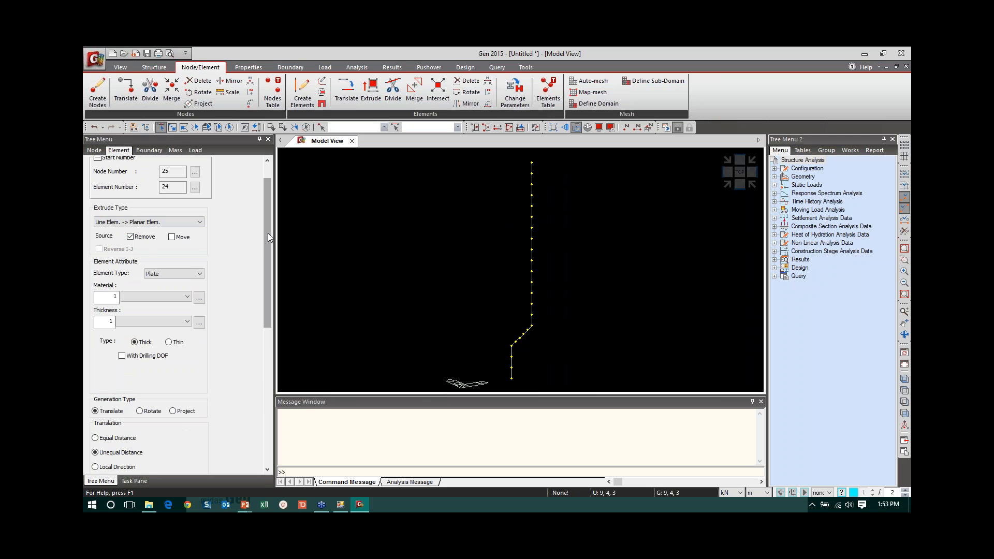
drag(267, 234, 263, 335)
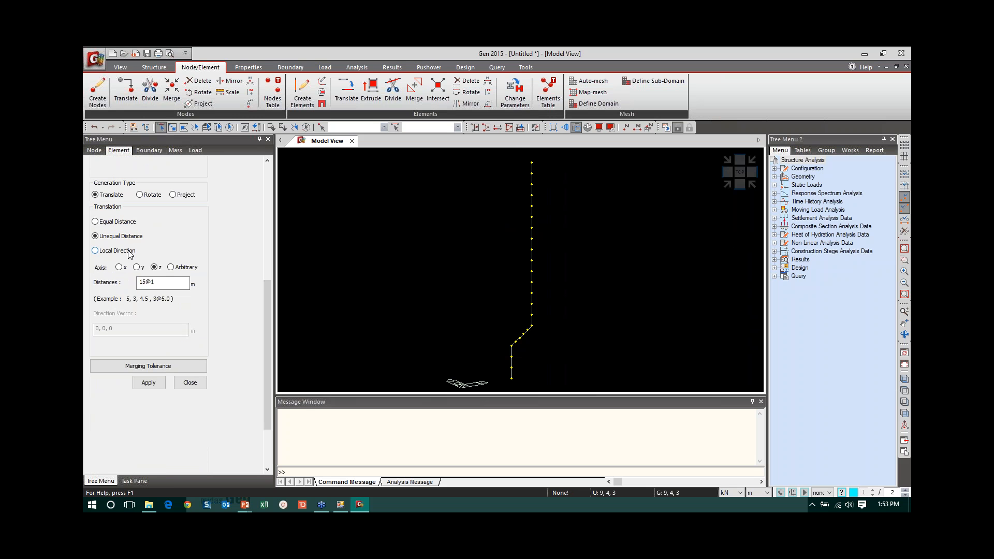
click(140, 194)
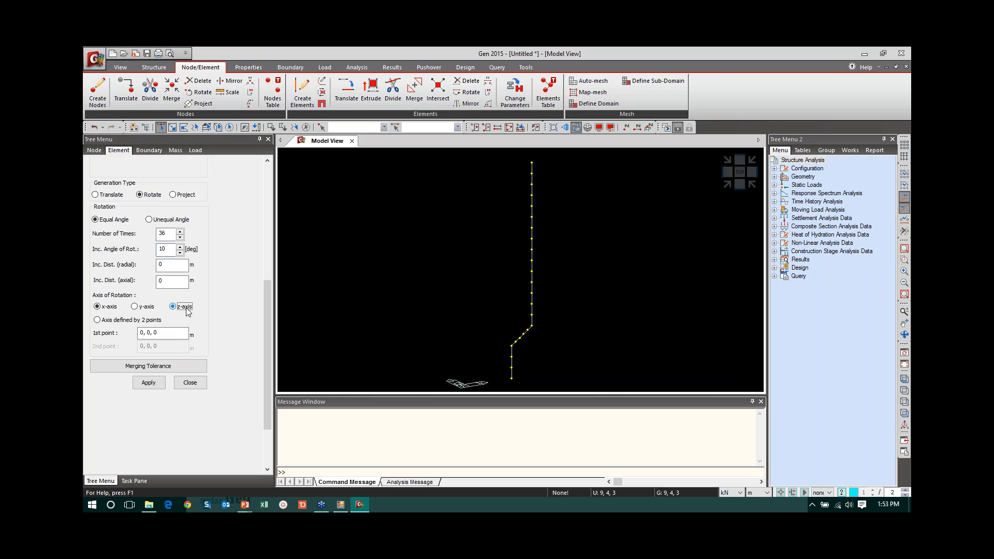
Try the rotational extrusion on all line elements, inspect the shell from several angles, and undo it.
click(230, 127)
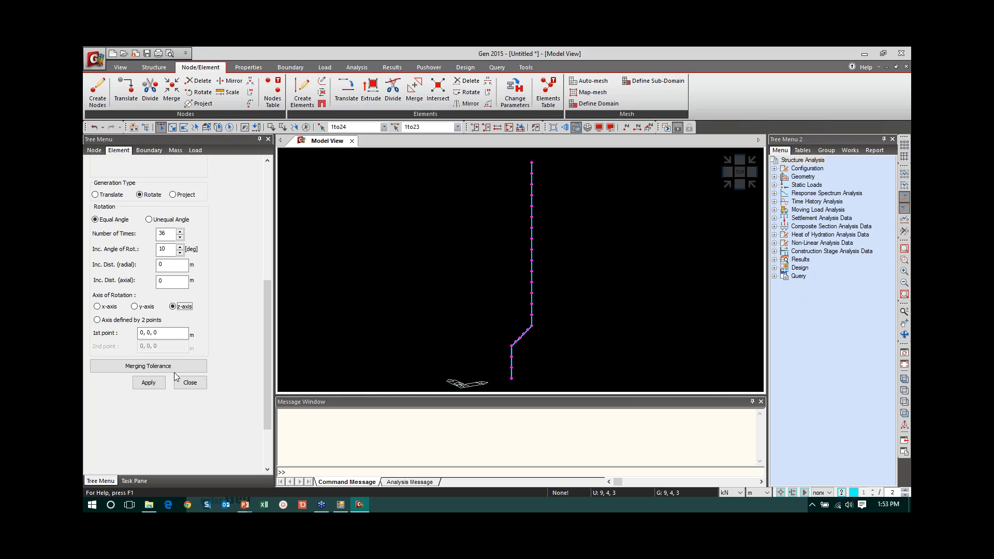
click(157, 380)
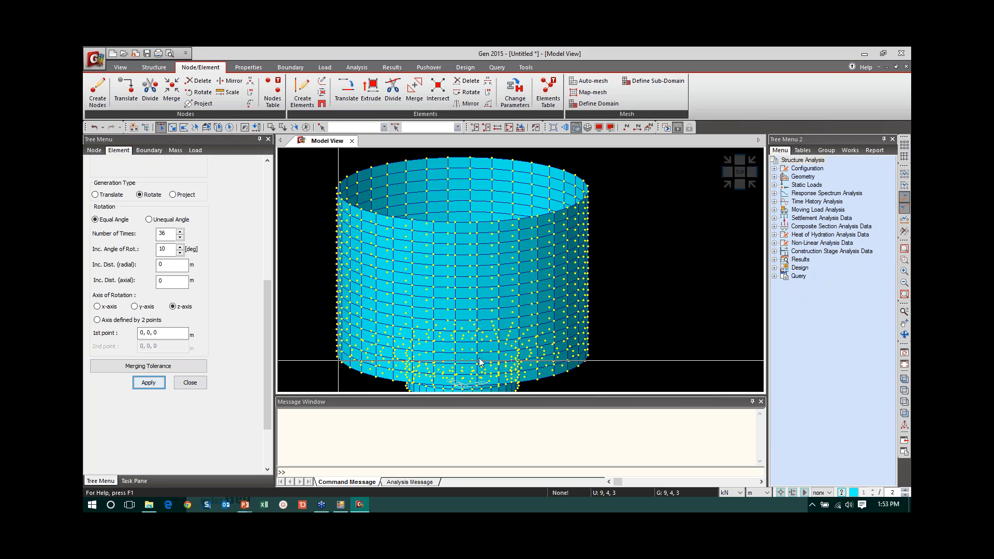
click(904, 384)
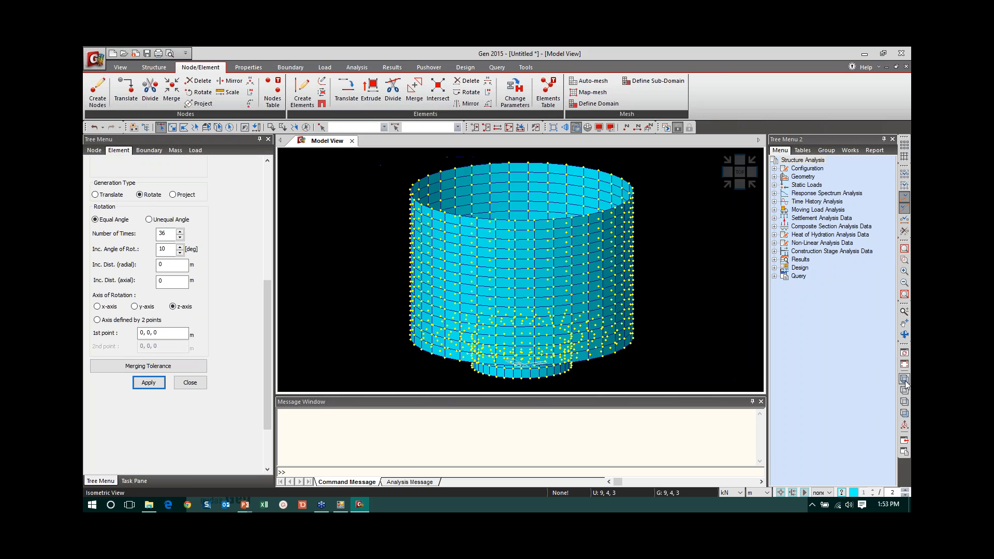
click(904, 334)
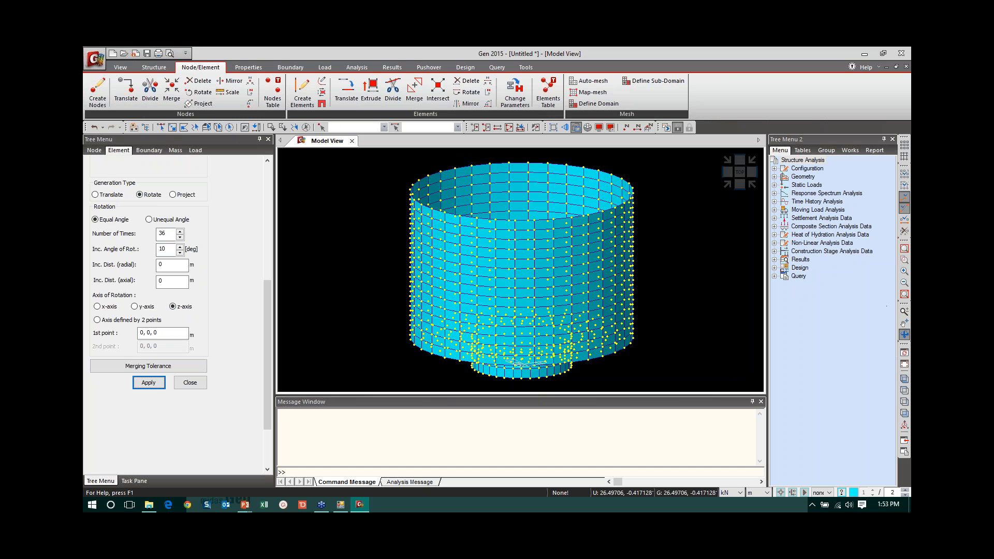
drag(604, 266, 537, 290)
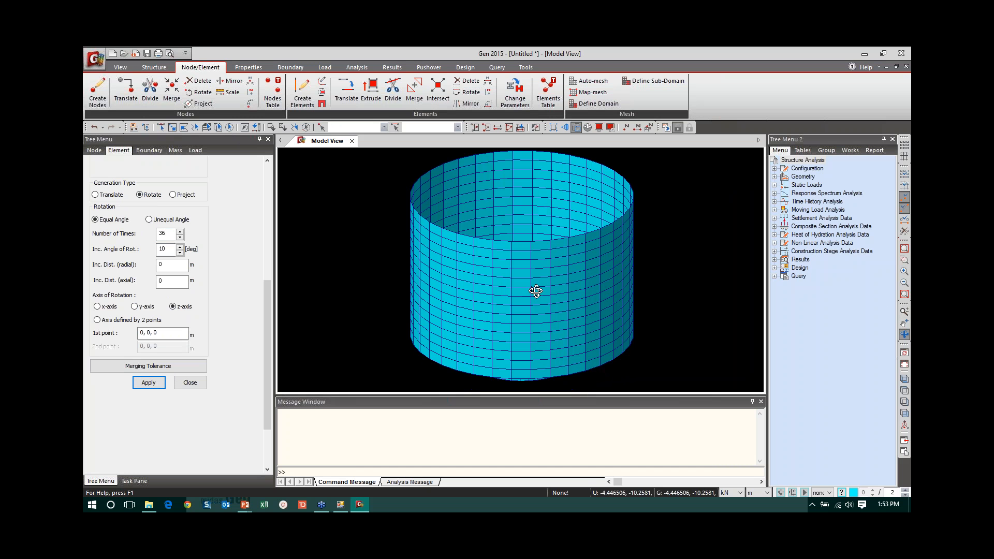
click(94, 128)
Extrude all line elements into planar plates by rotating them 2 times at 10 degrees about the z-axis.
double_click(167, 234)
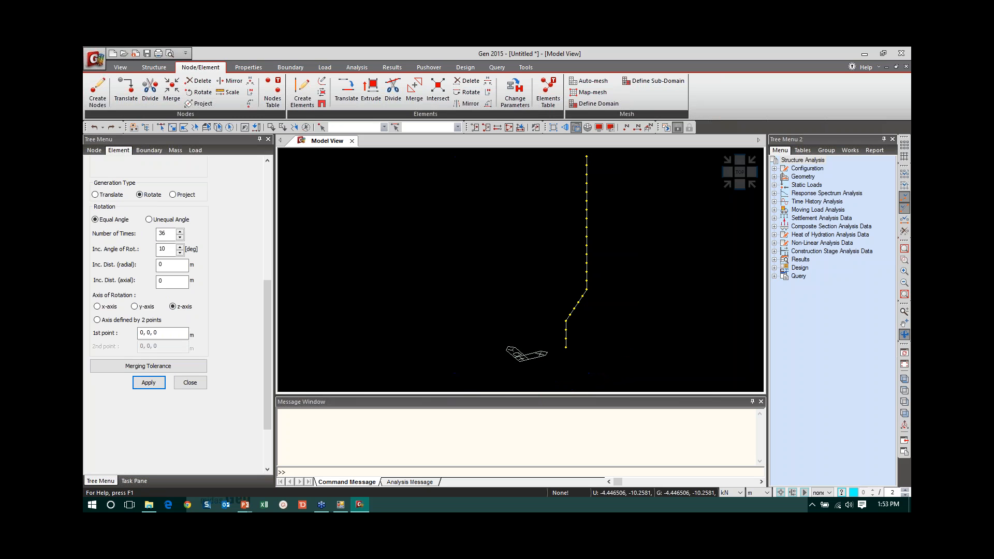
text(2)
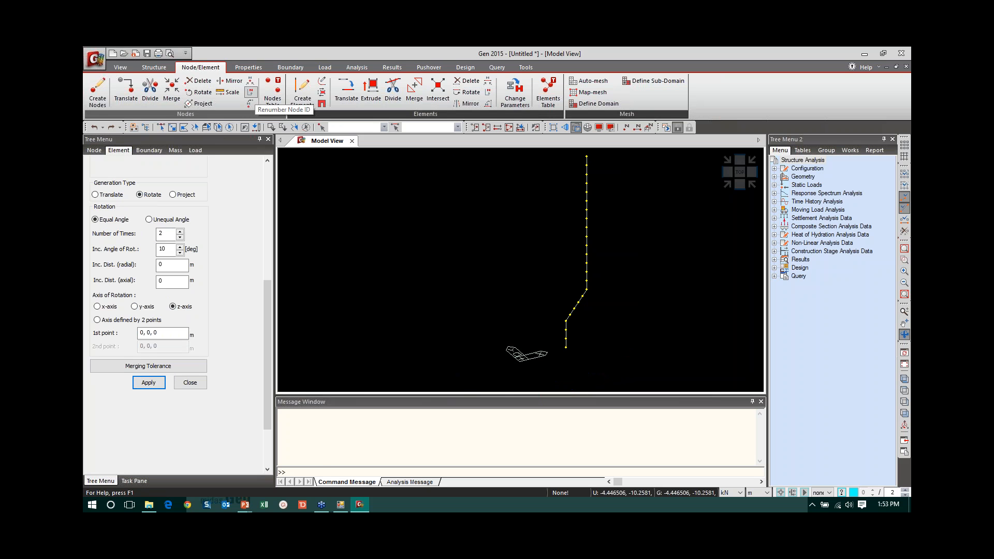
click(150, 382)
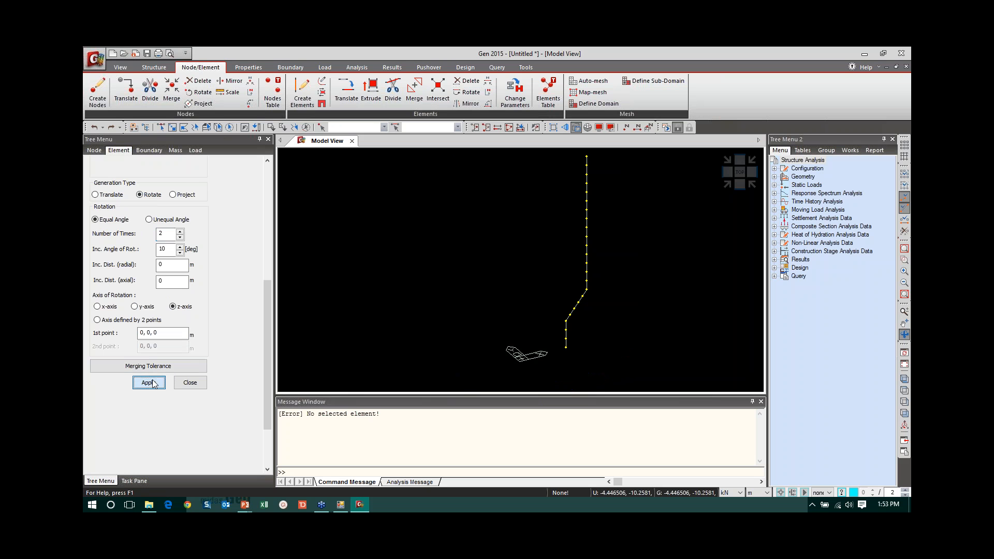
click(229, 127)
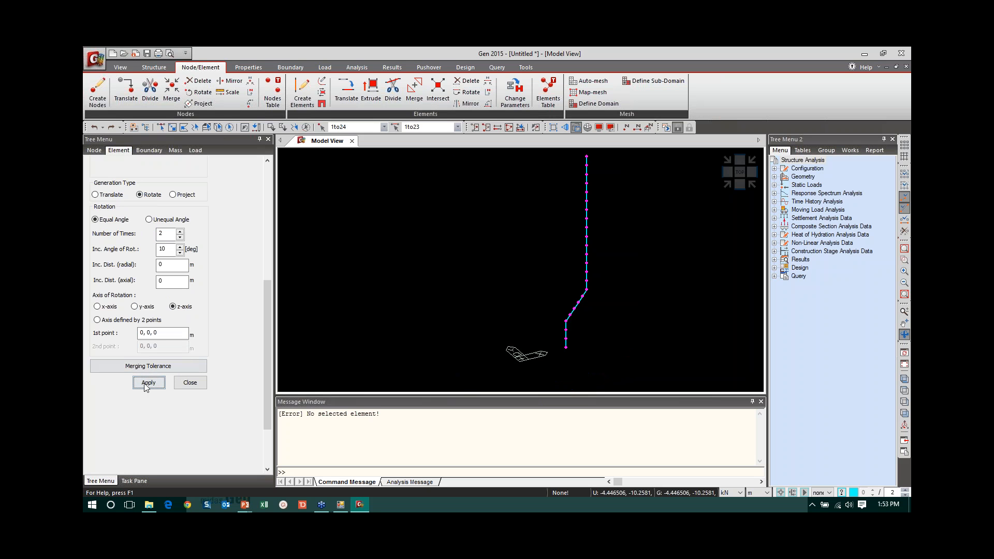
click(149, 383)
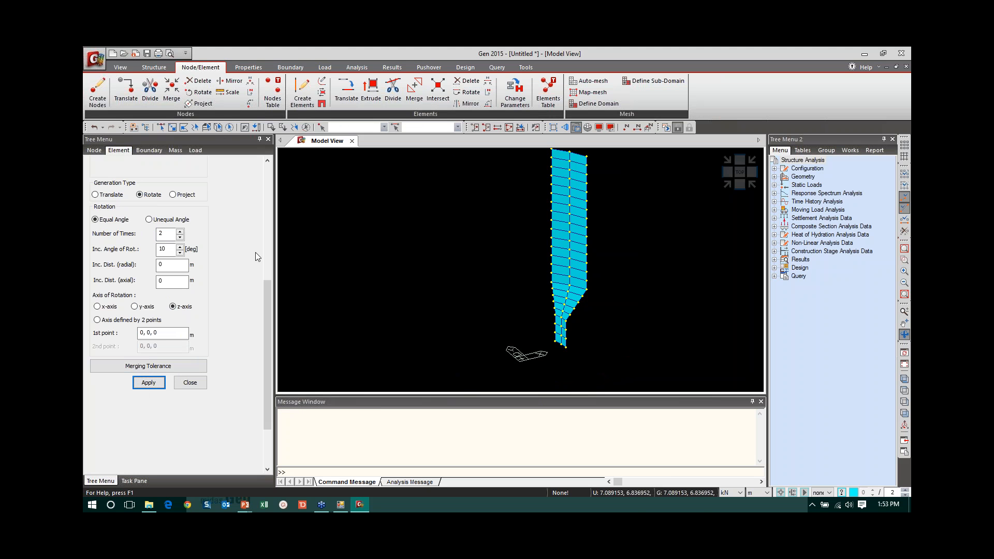
drag(268, 299, 279, 186)
click(185, 233)
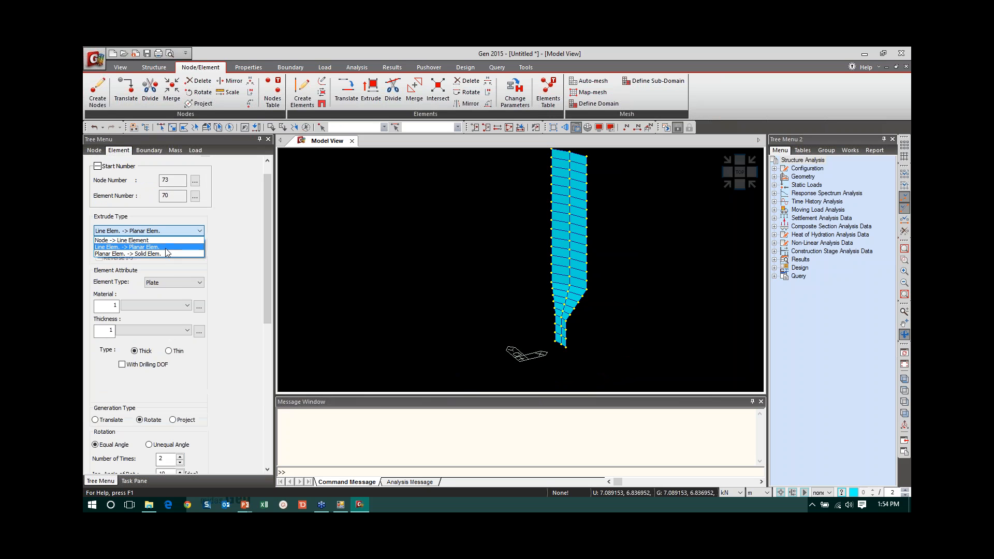
click(163, 251)
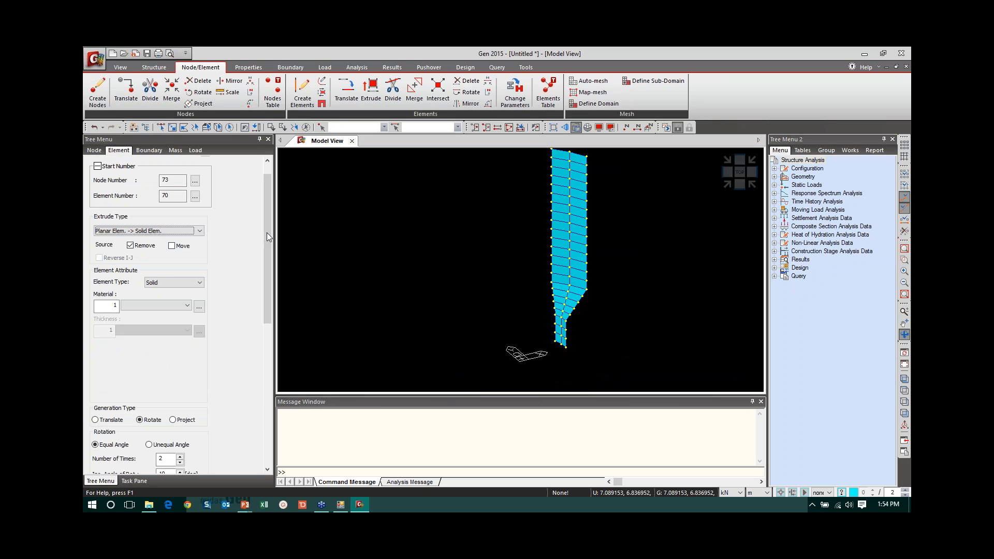
click(229, 128)
drag(269, 201, 264, 309)
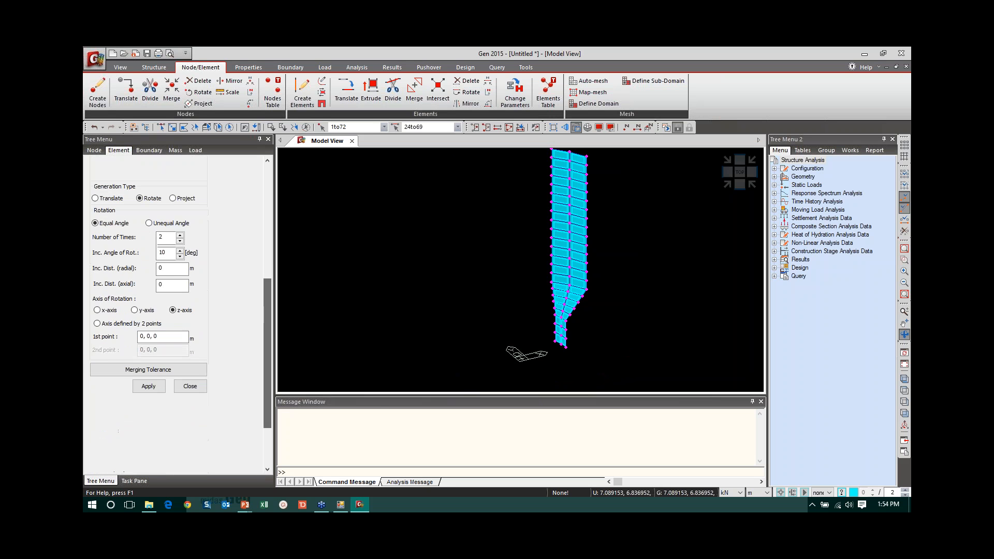
click(96, 198)
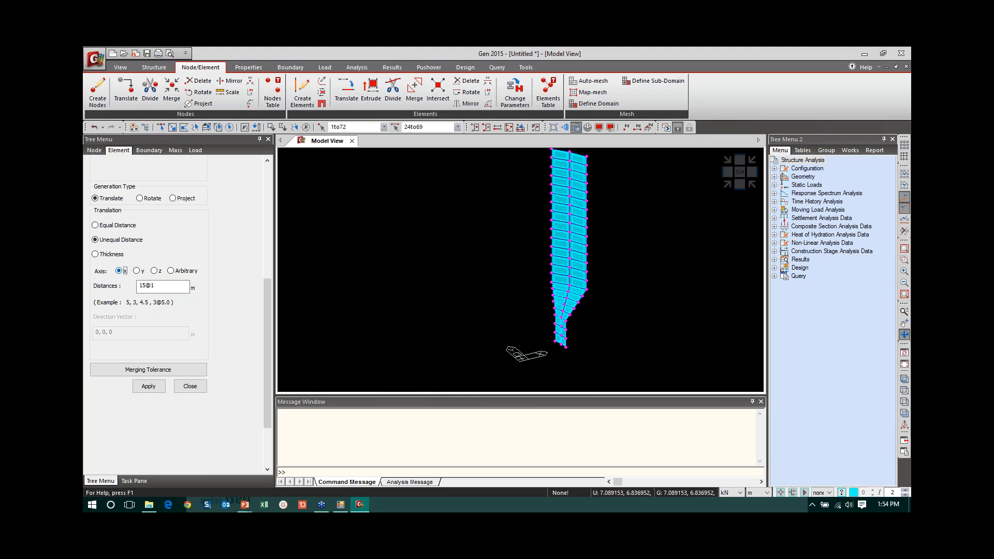
key(Tab)
text(2)
click(154, 387)
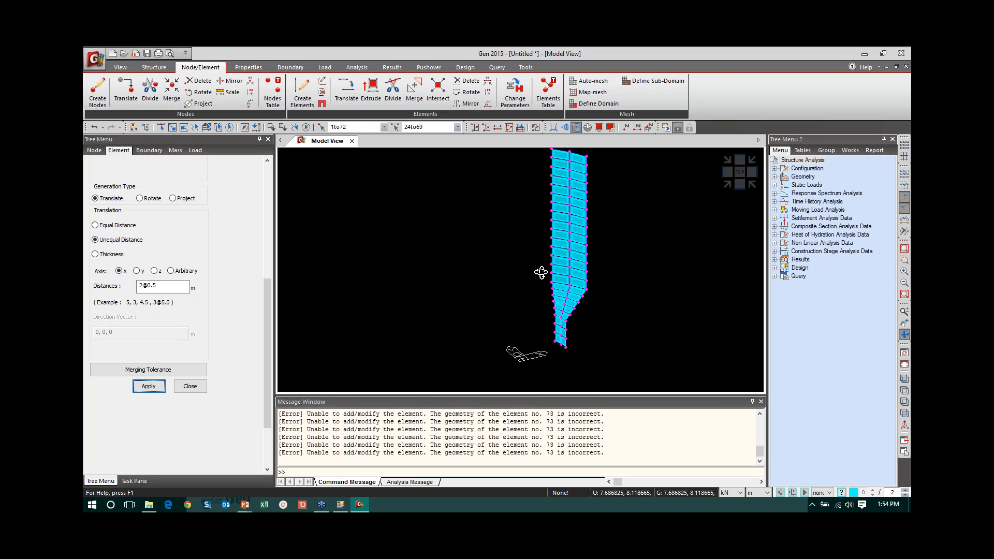
drag(561, 252, 544, 253)
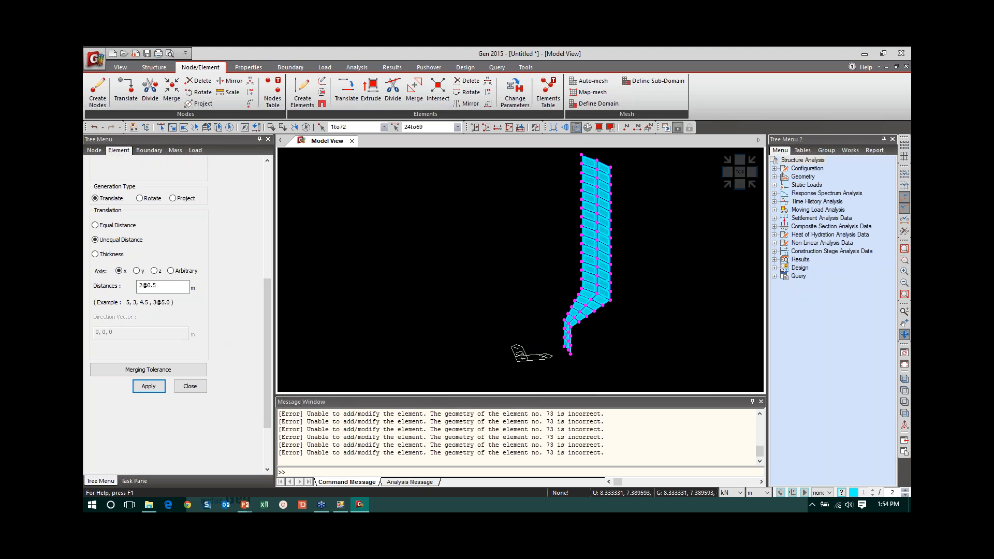
click(308, 128)
click(161, 128)
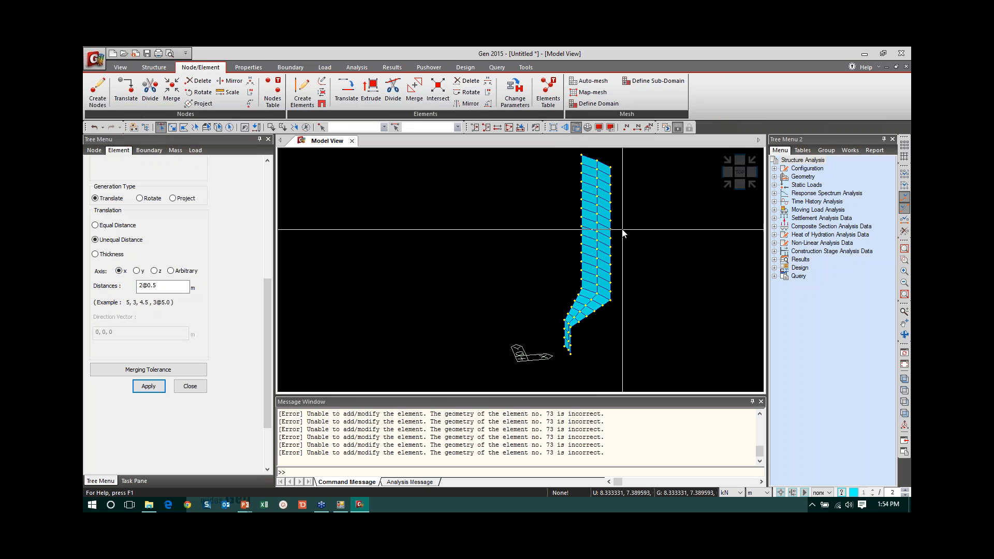
drag(629, 208, 573, 152)
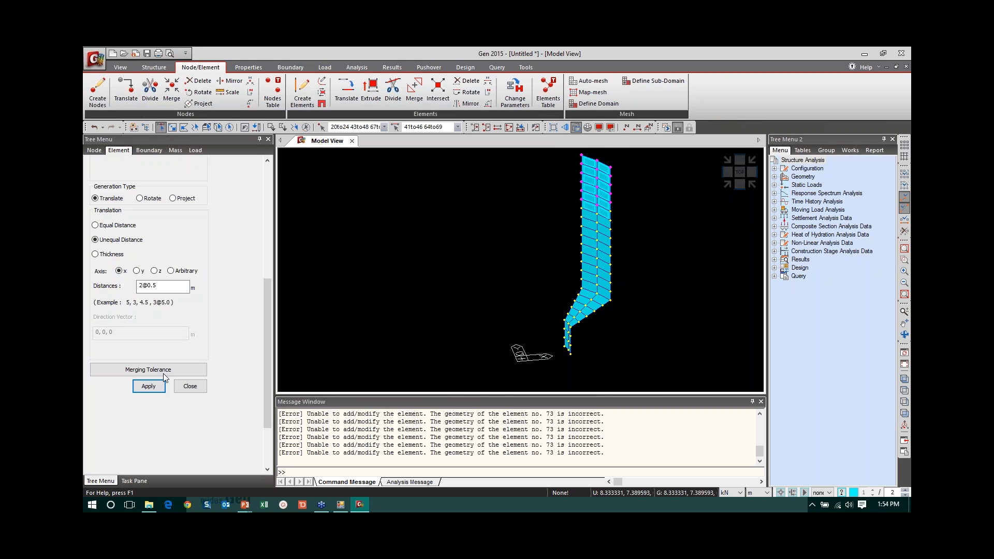
click(147, 387)
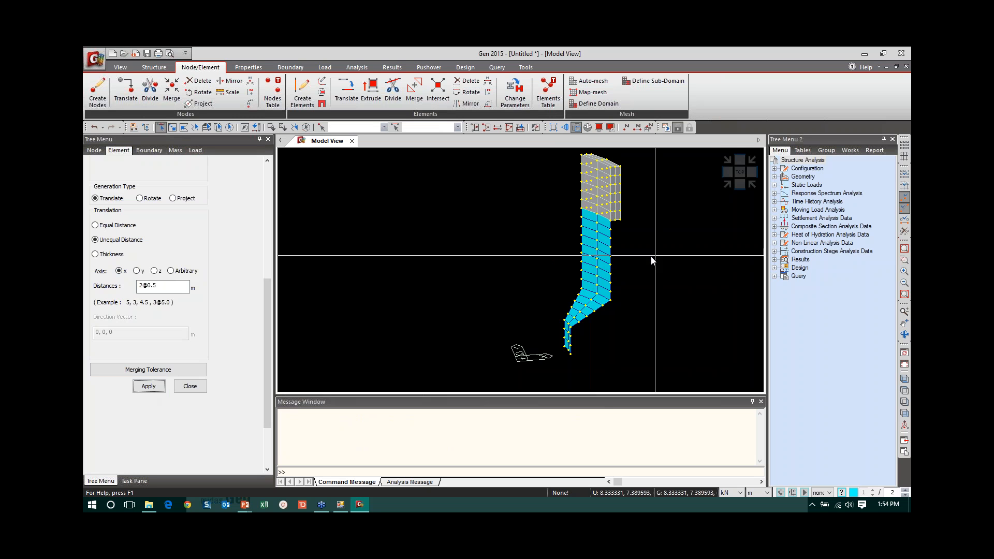
Try to extrude the plates of the straight section below the solid block into solids, and clear the selection.
drag(628, 298, 587, 224)
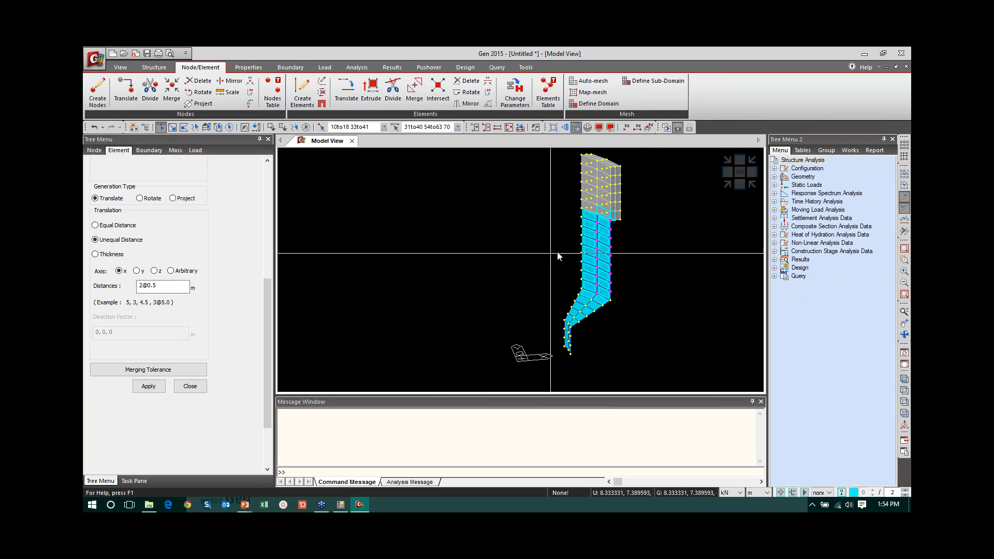
click(149, 386)
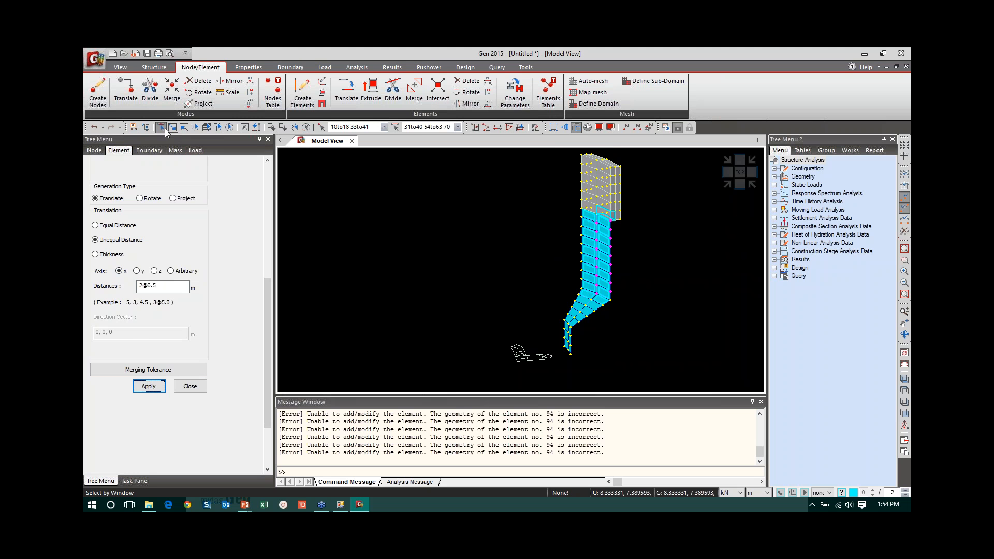
click(282, 129)
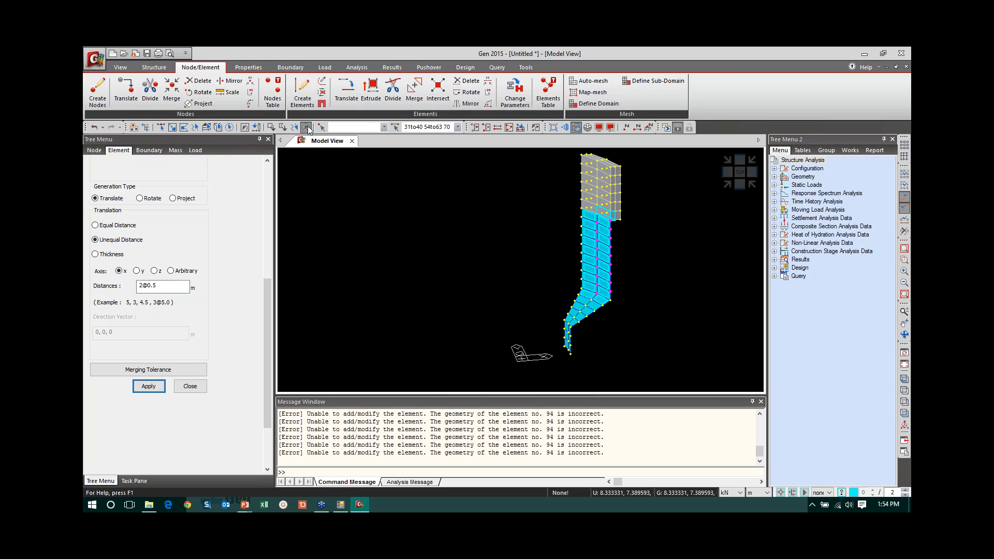
Examine the extruded solid block at the top of the strip up close and close the extrusion settings.
click(904, 260)
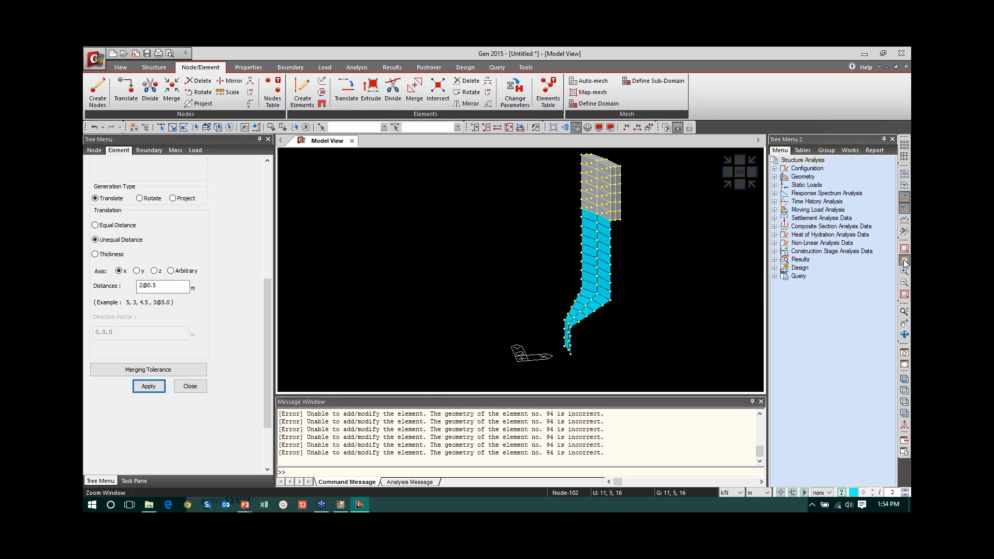
drag(575, 151, 640, 235)
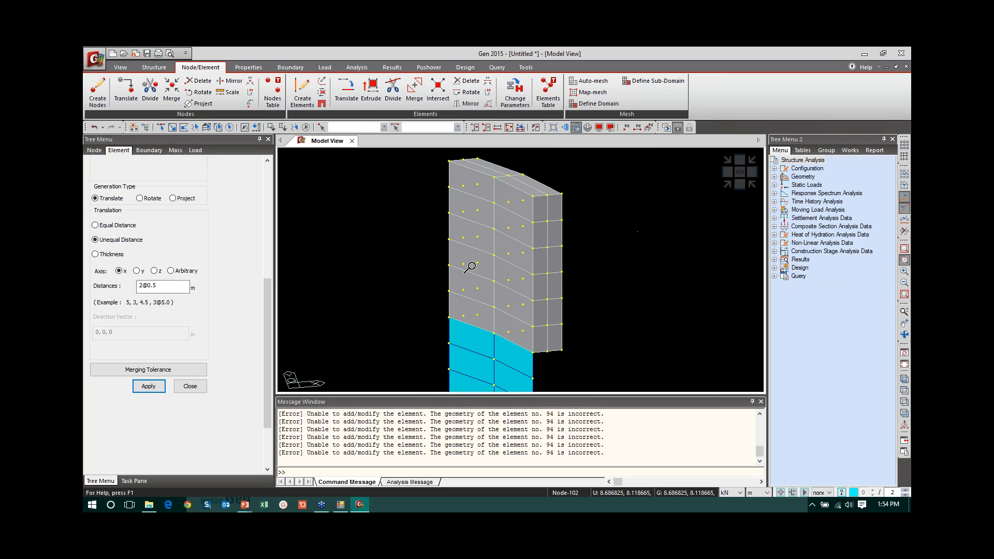
click(190, 386)
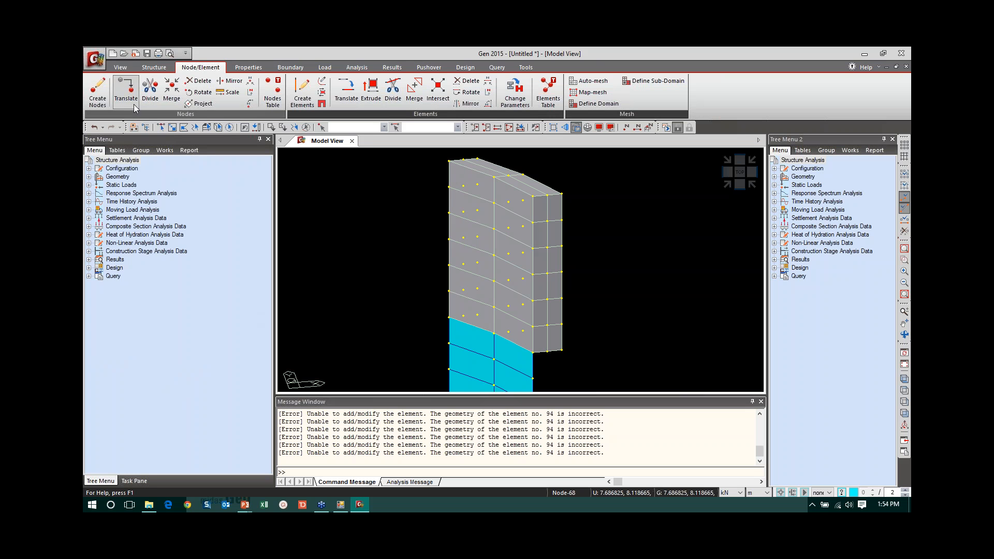
Start a new project without saving the current model and open flat slab_Start from the midas Gen Modelling folder.
click(112, 54)
click(512, 303)
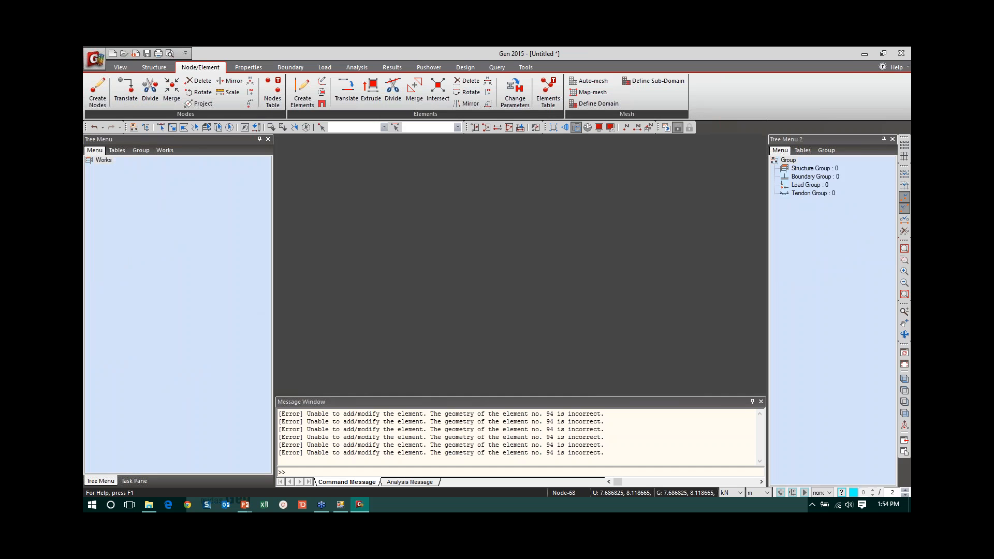
key(ctrl+o)
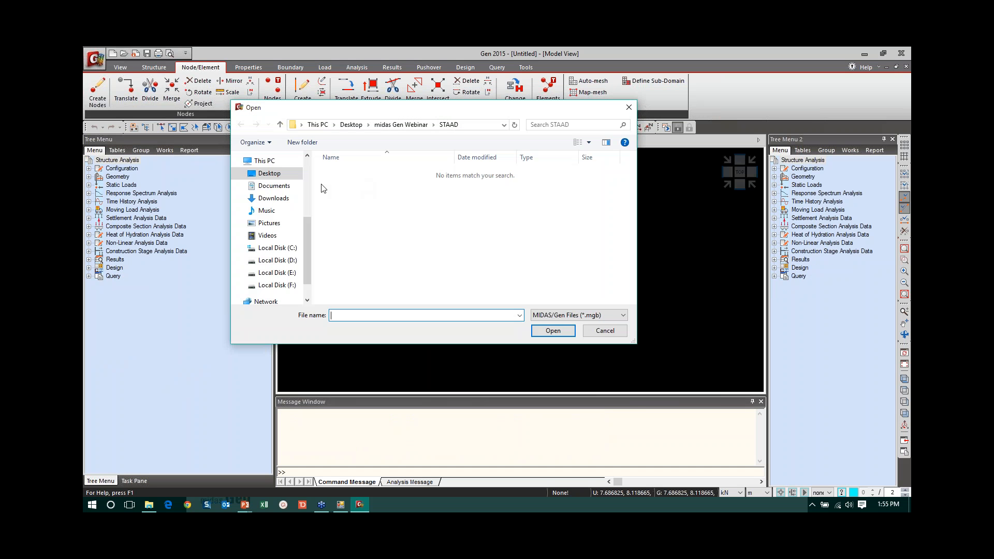
click(401, 125)
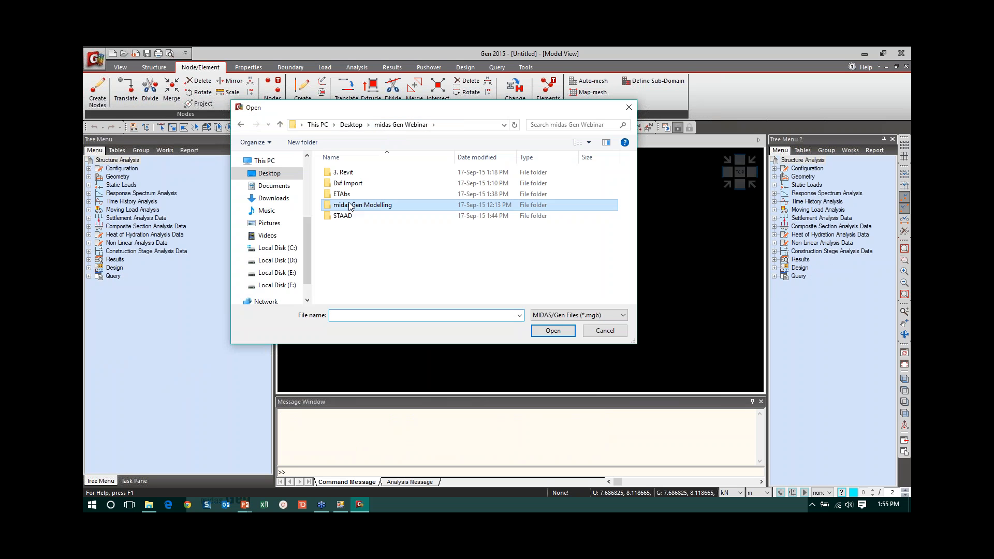
double_click(352, 206)
click(350, 175)
click(553, 330)
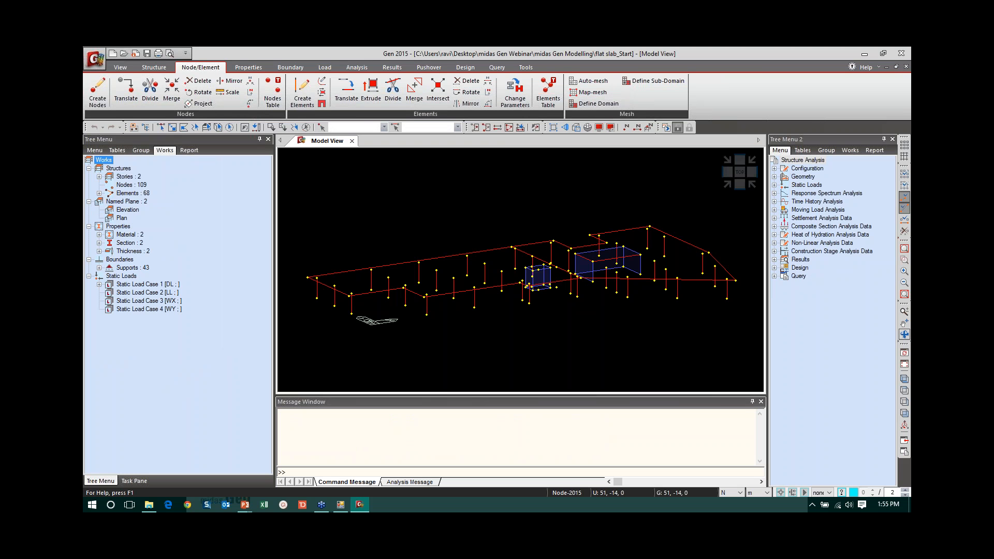
Display the flat slab model with hidden-surface rendering and inspect its beams, columns and walls in 3D.
drag(507, 269, 463, 282)
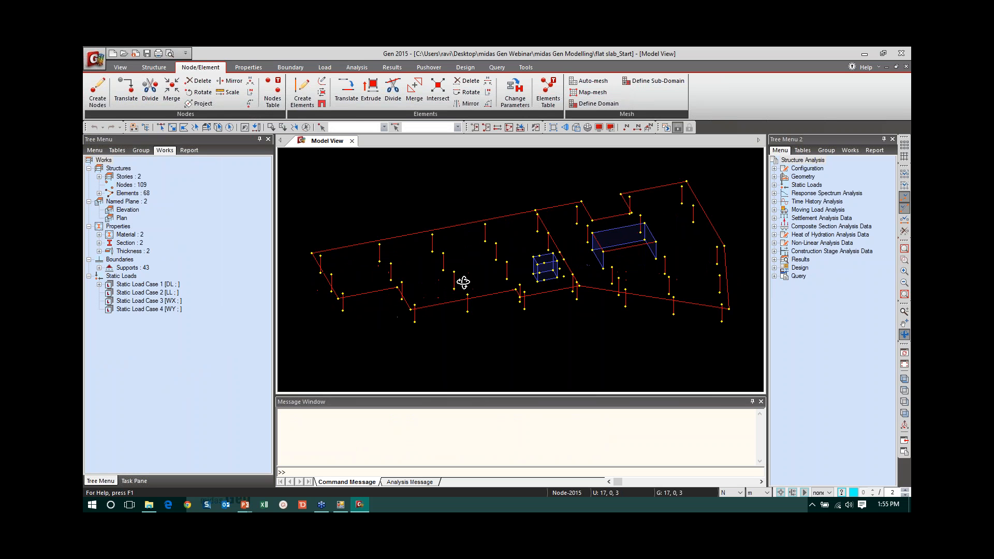
drag(558, 269, 573, 280)
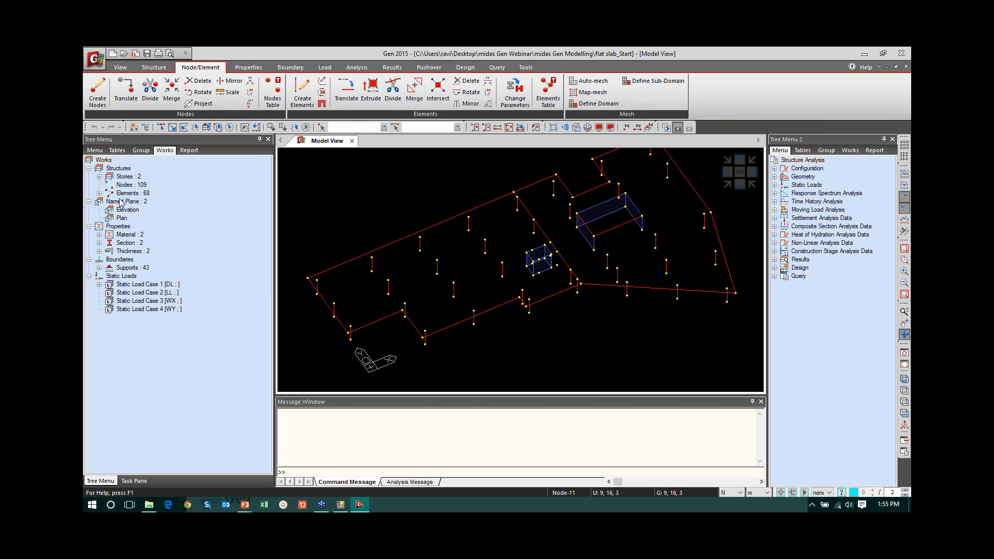
click(120, 67)
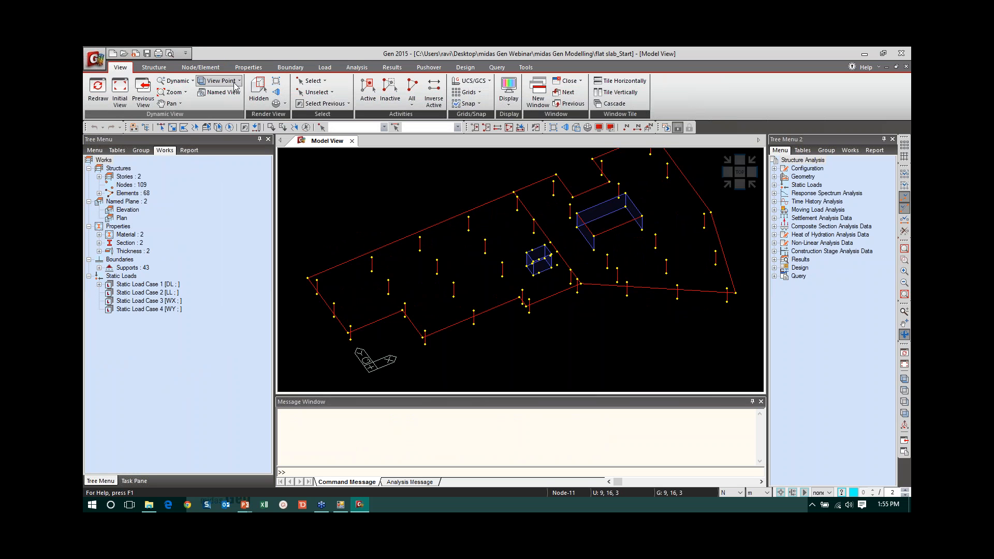
click(259, 90)
click(575, 128)
mouse_move(473, 246)
mouse_down()
mouse_move(467, 255)
mouse_move(470, 246)
mouse_up()
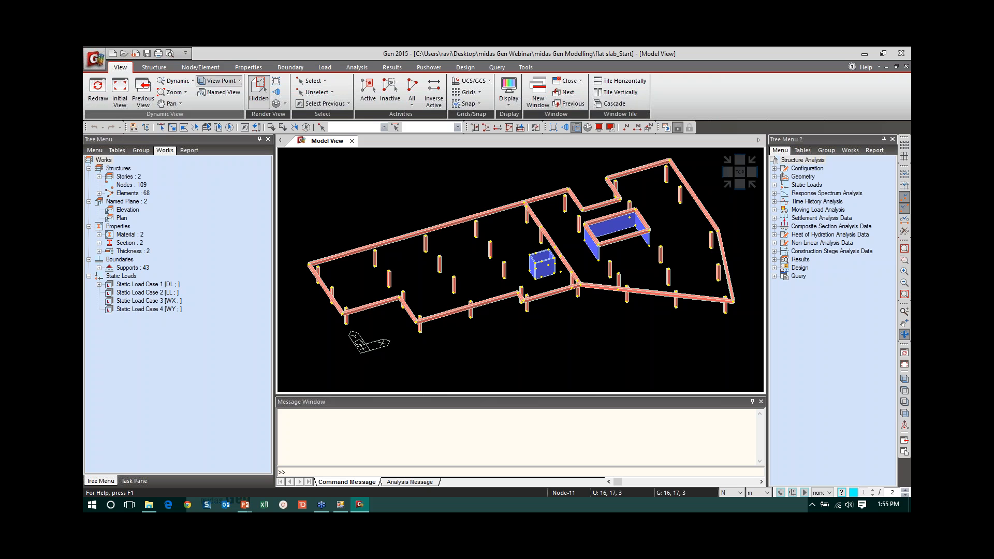
Start Auto-mesh Planar Area by line elements and select everything in the XY plane at Z position 0.
click(193, 68)
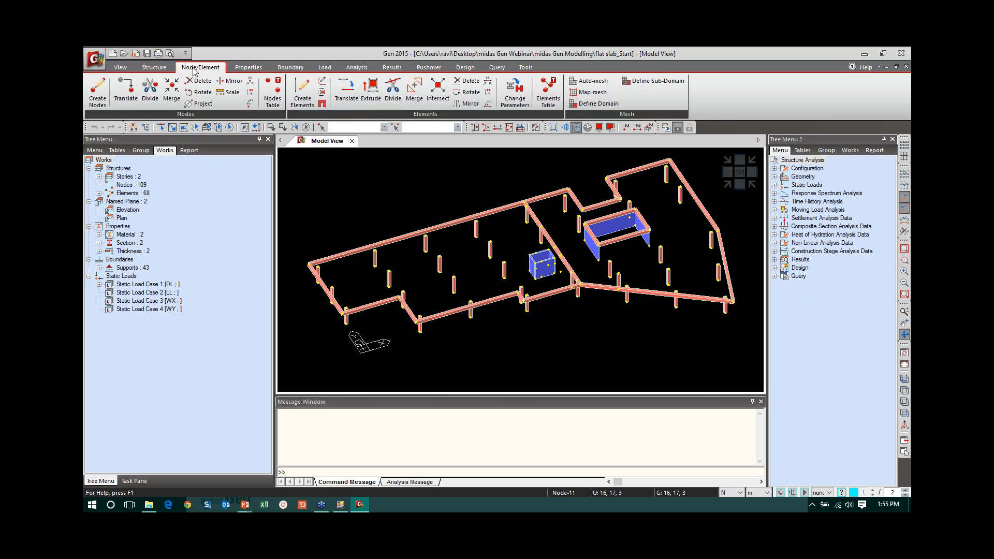
click(589, 81)
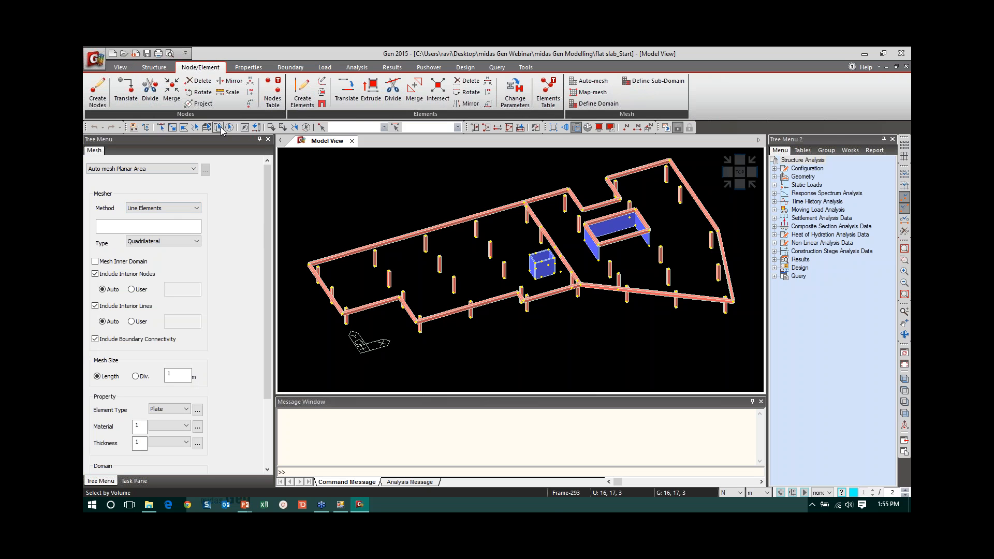
click(207, 128)
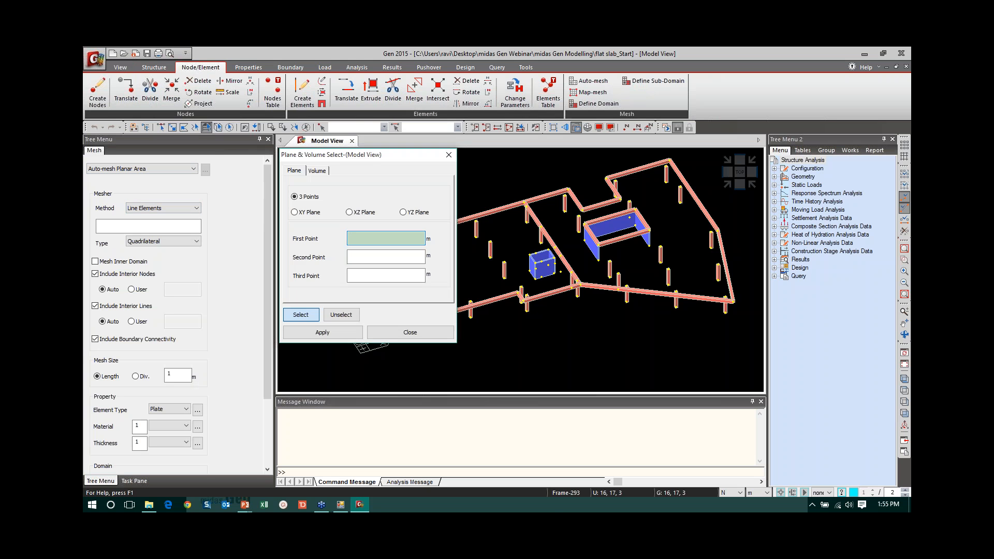
drag(354, 151, 257, 113)
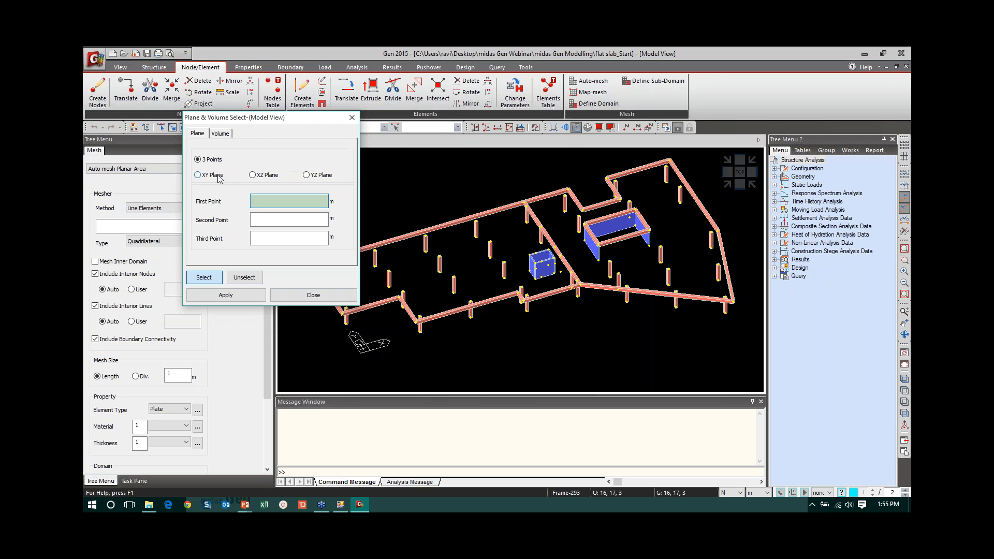
click(218, 179)
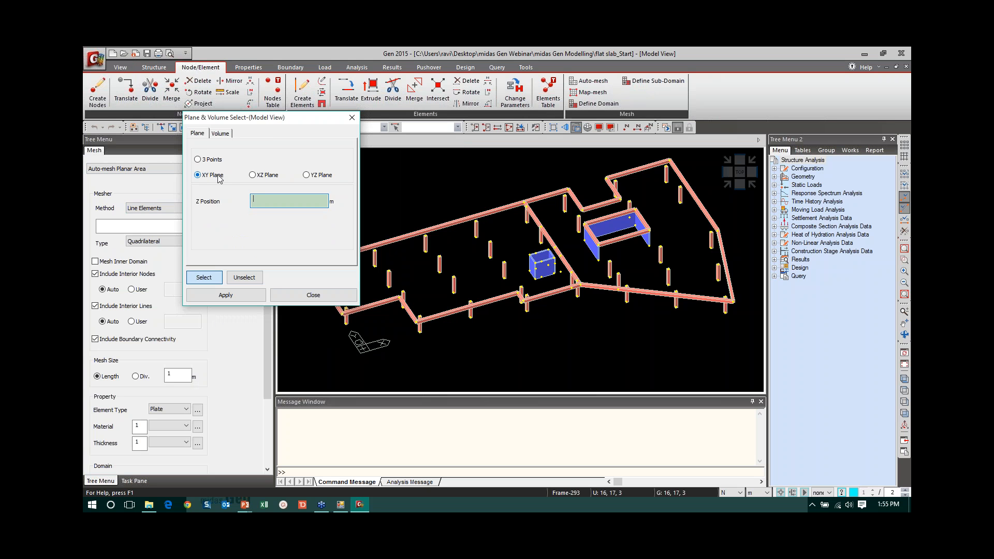
click(631, 202)
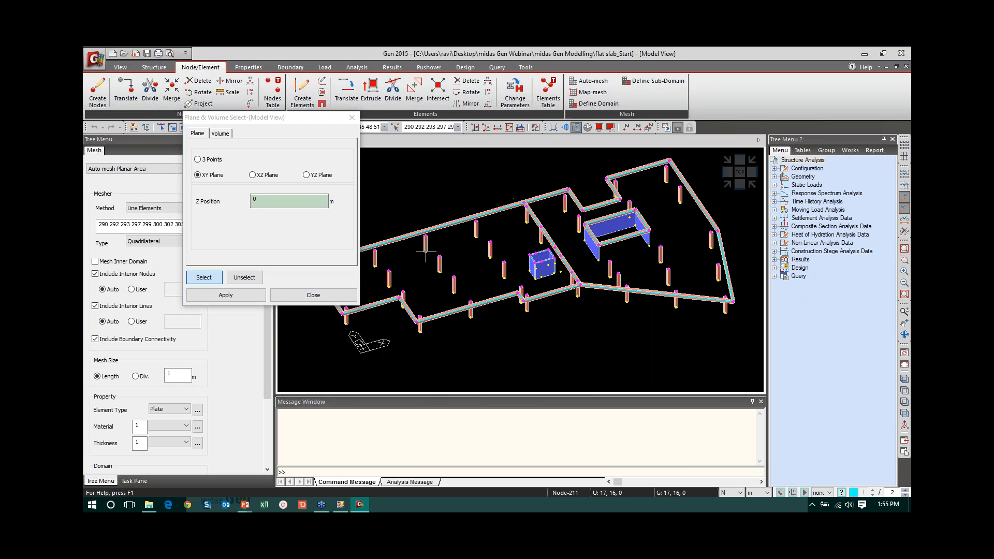
click(289, 300)
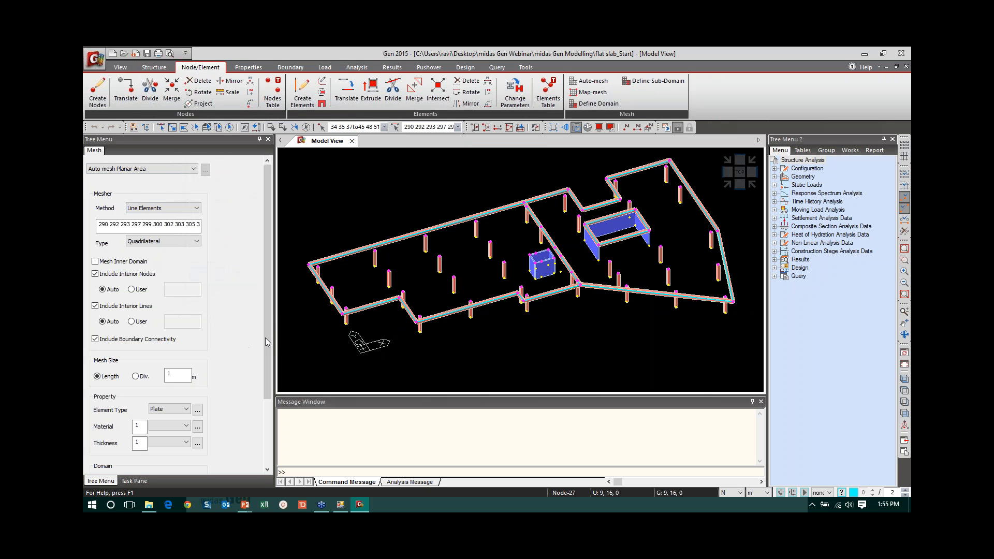
Mesh the selected slab outline with 1 m quadrilateral plate elements, keeping the source lines subdivided, and close the mesher.
scroll(269, 340, down, 3)
click(151, 451)
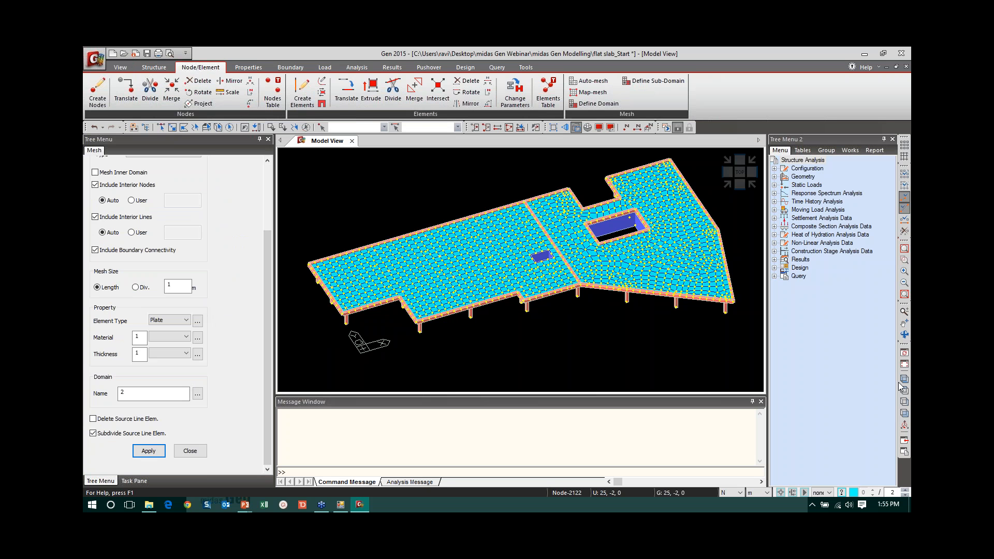
ctrl+middle_drag(473, 256, 471, 279)
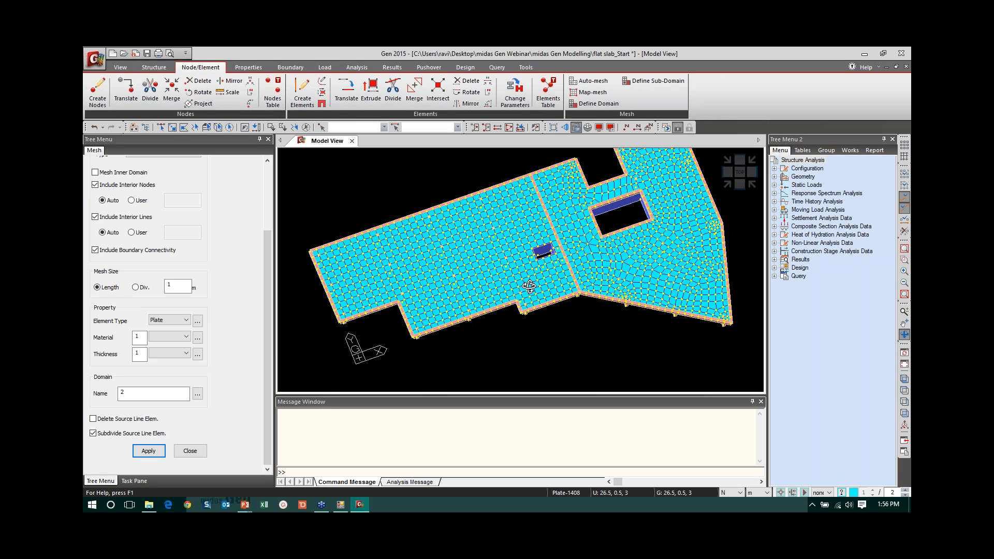
click(189, 451)
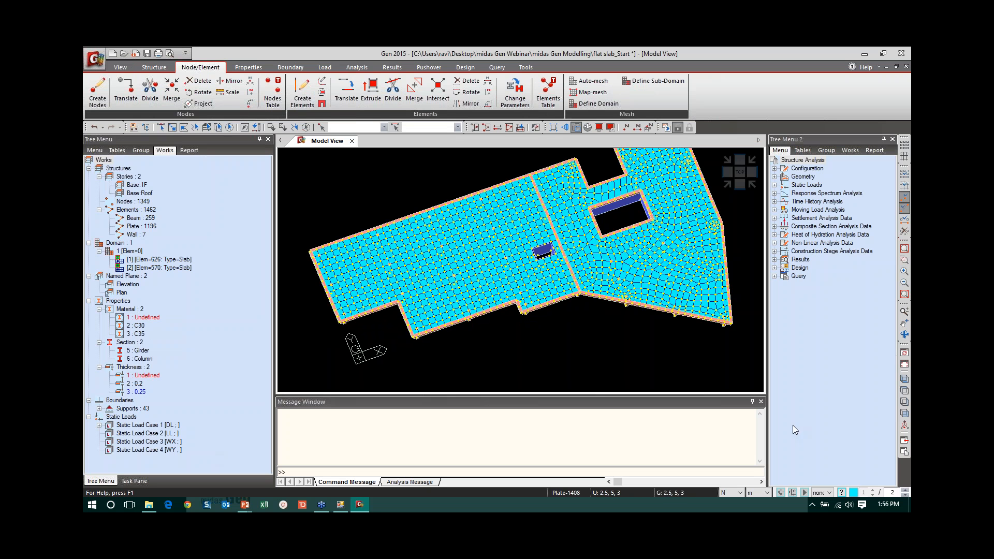
Select the entire meshed storey and copy it upward with Building Generation using 3 copies at a 3.5 m global Z distance.
click(905, 383)
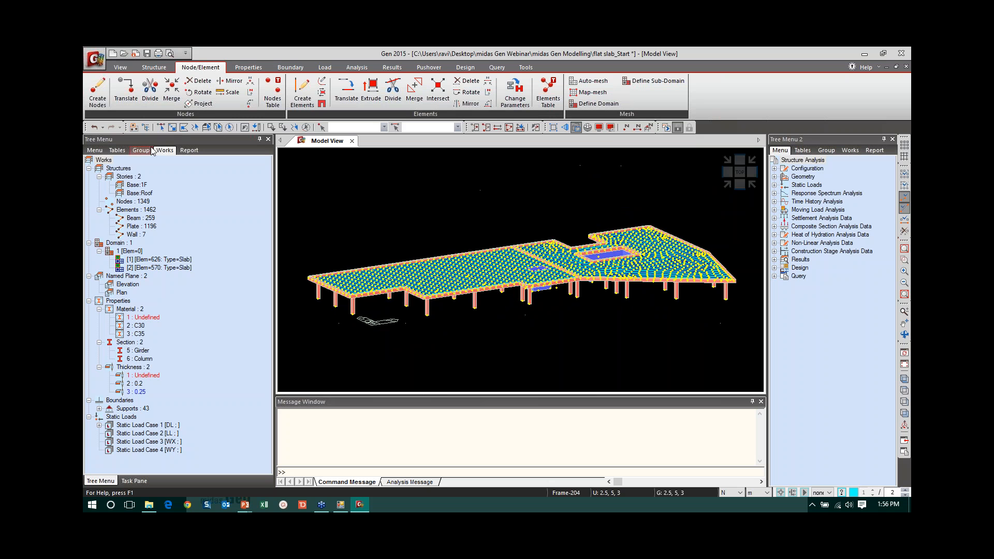
click(229, 127)
click(154, 67)
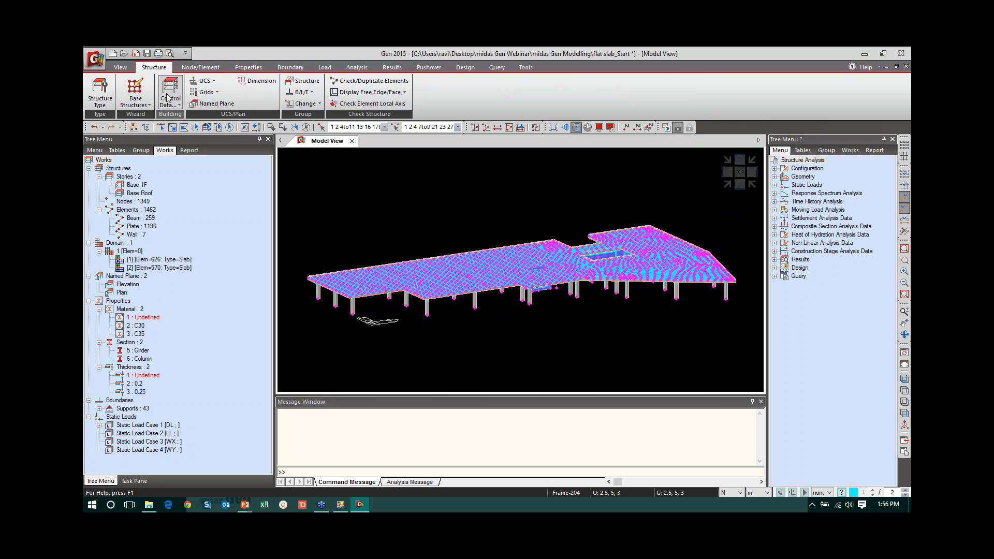
click(179, 108)
click(168, 136)
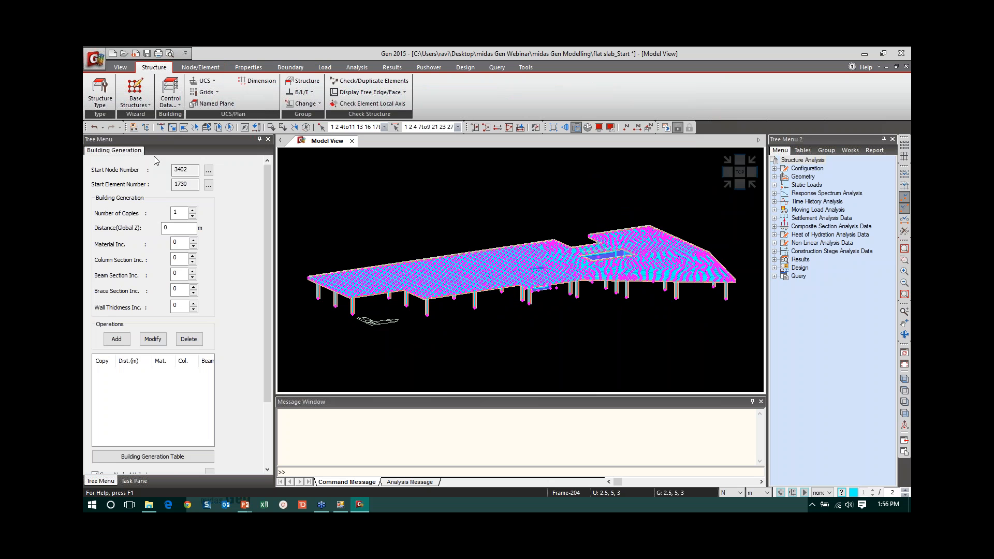
drag(179, 213, 113, 202)
key(Tab)
text(3.)
click(116, 339)
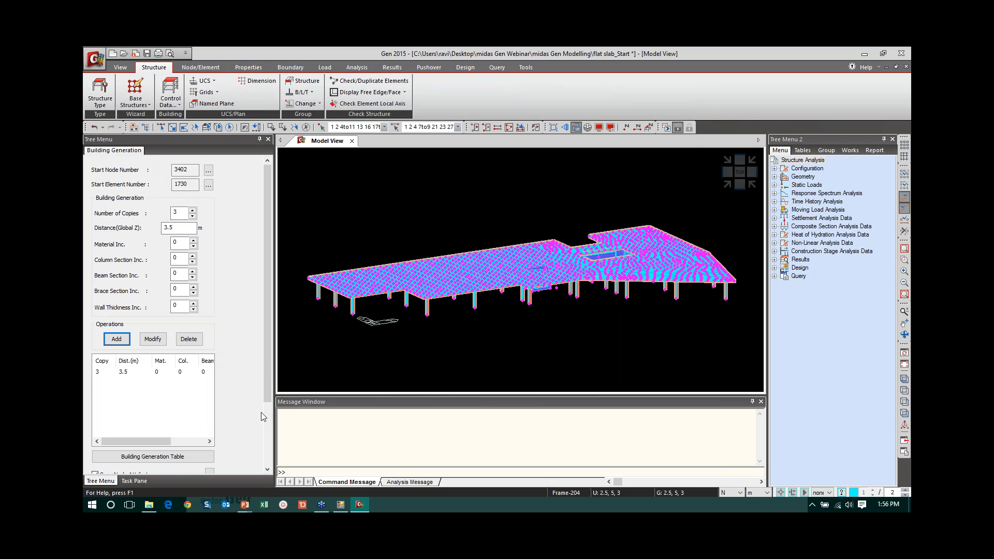
scroll(271, 397, down, 3)
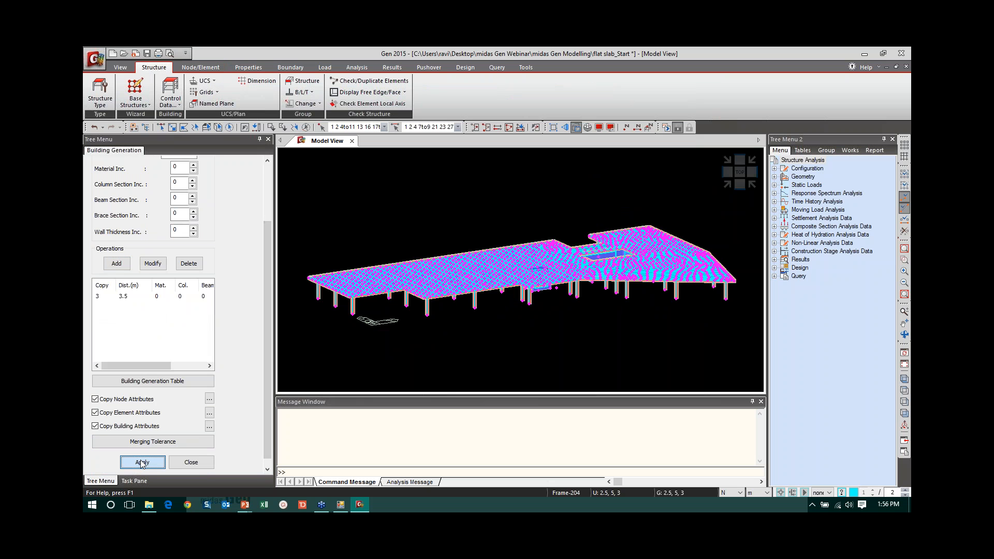
click(142, 462)
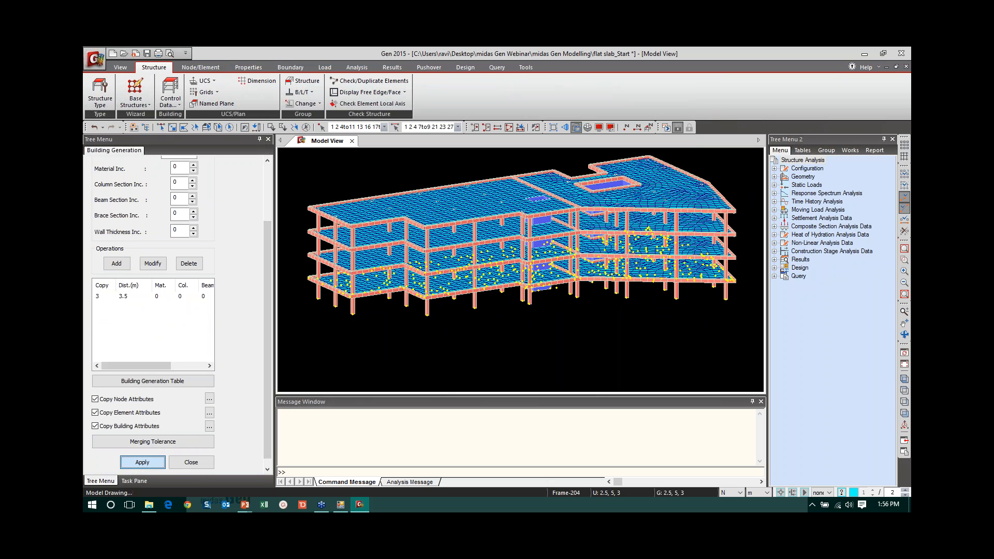
click(190, 463)
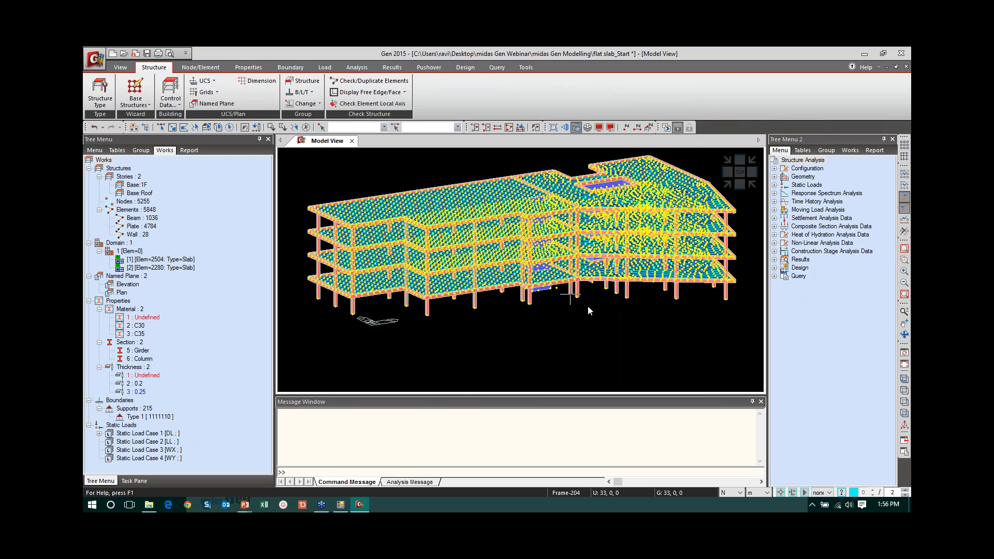
Select only the top storey of the wing with the large opening and generate 3 copies at 3.5 m above it.
click(904, 413)
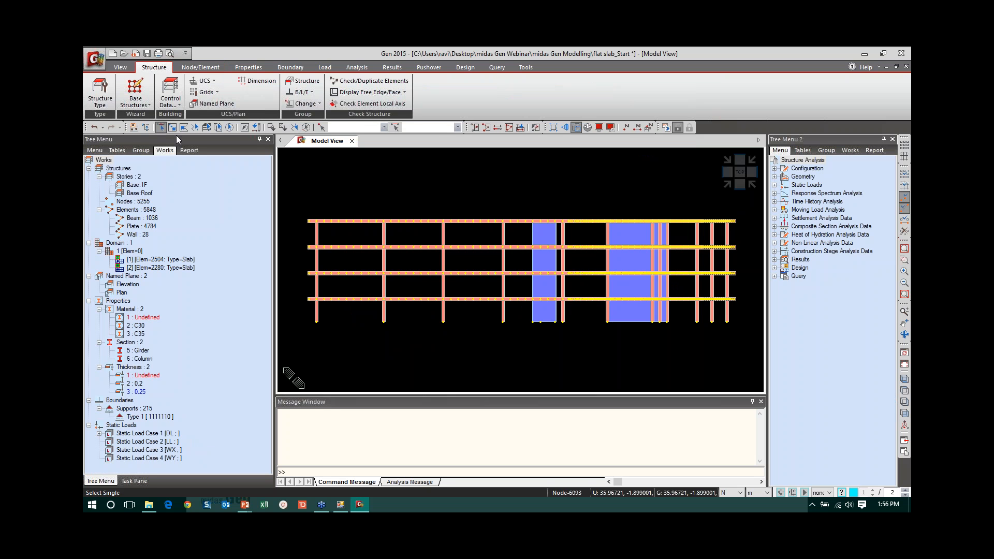
drag(560, 214, 748, 232)
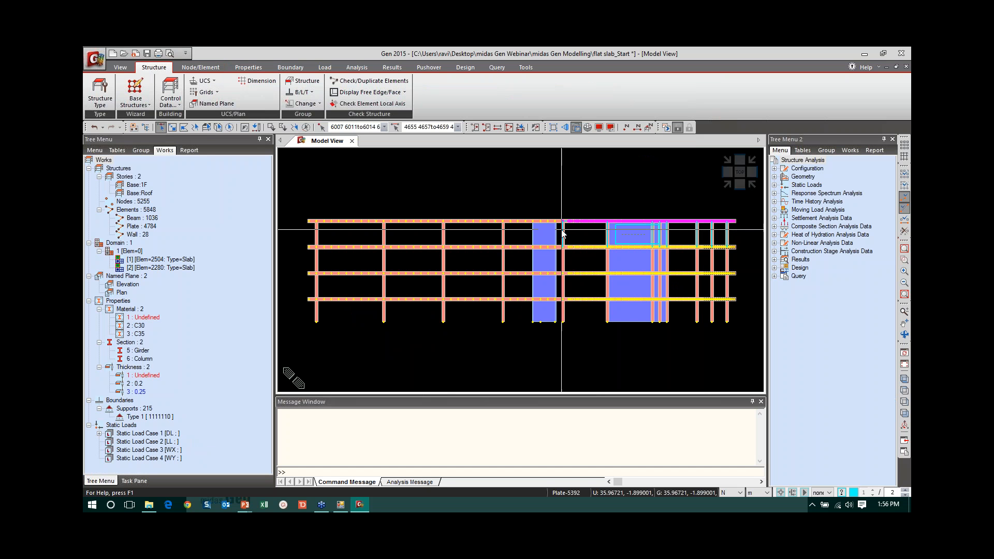
click(904, 378)
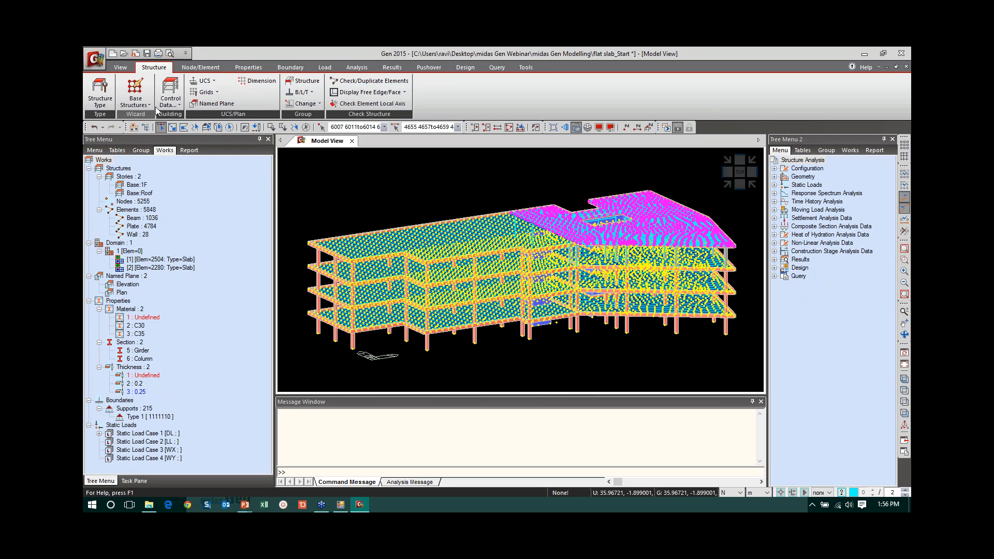
click(171, 101)
click(185, 141)
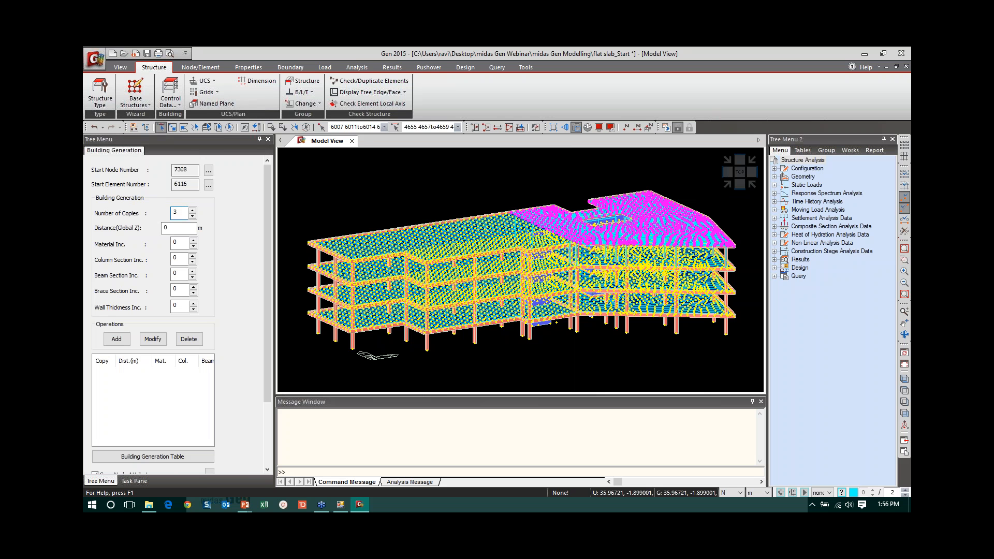
key(Tab)
text(3.5)
click(116, 339)
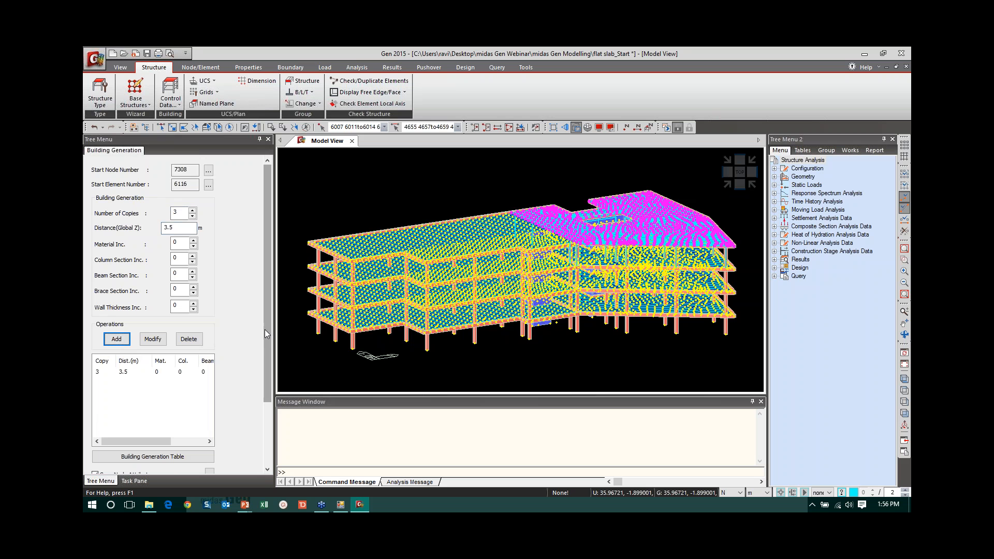
drag(265, 330, 271, 400)
click(143, 456)
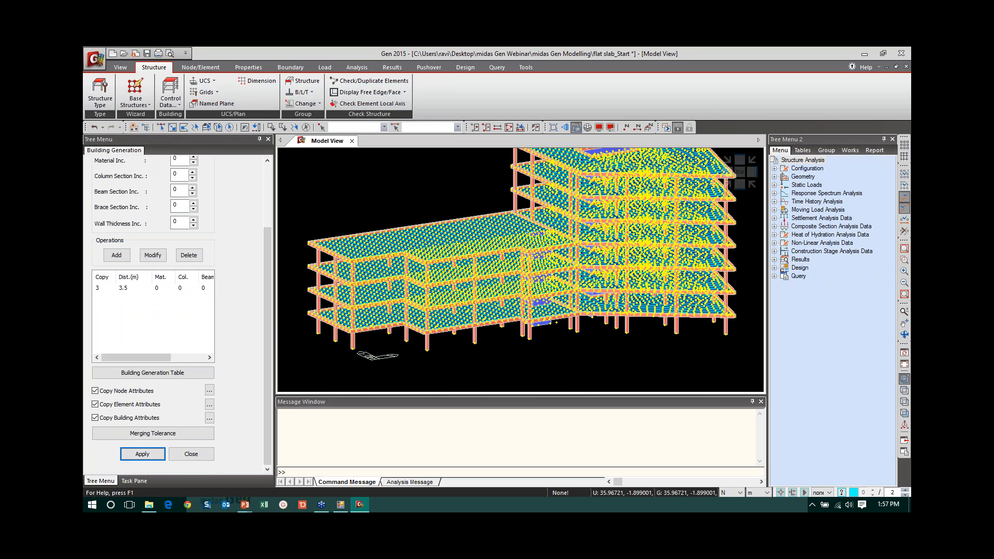
Turn off the display of nodes on the multi-storey building and close the building generation settings.
click(904, 379)
key(ctrl+e)
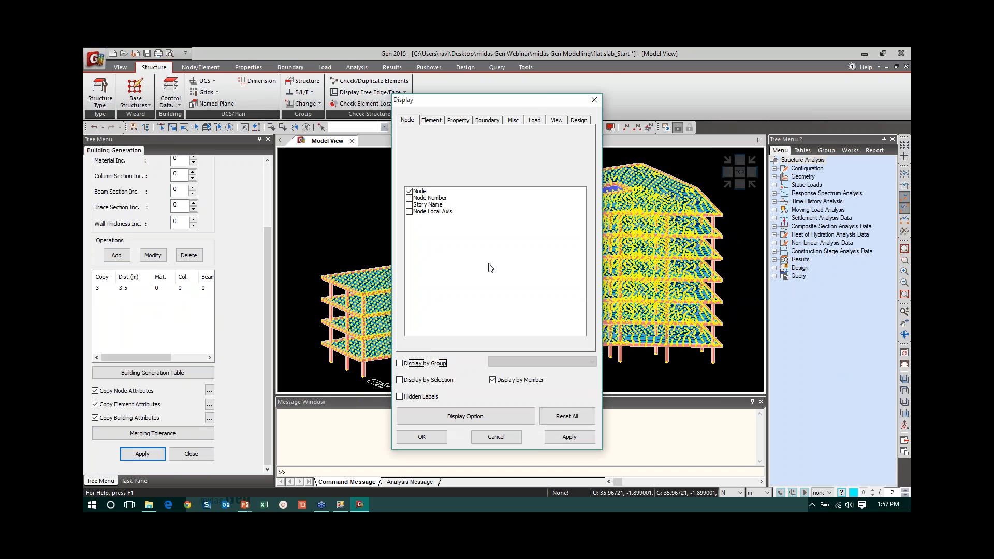
click(409, 192)
click(422, 436)
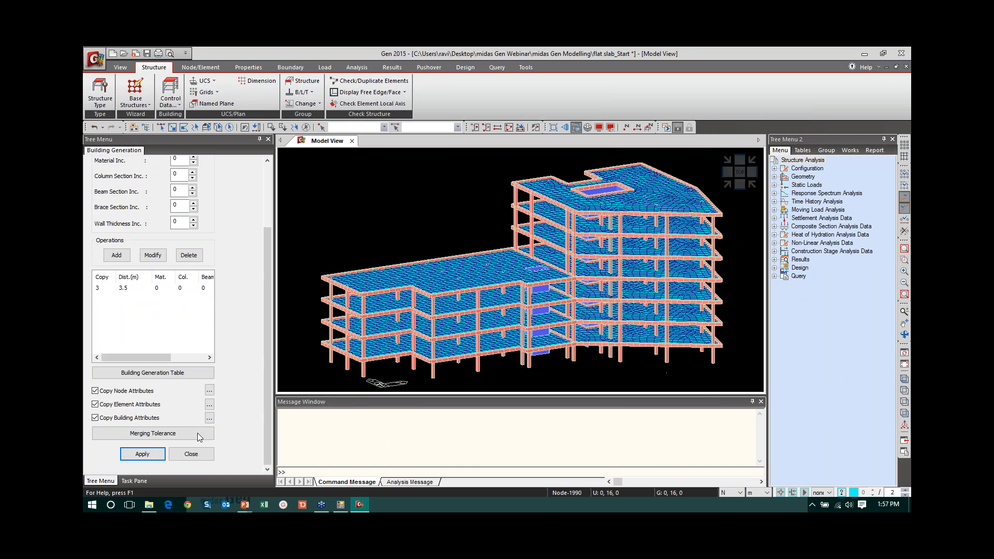
click(196, 454)
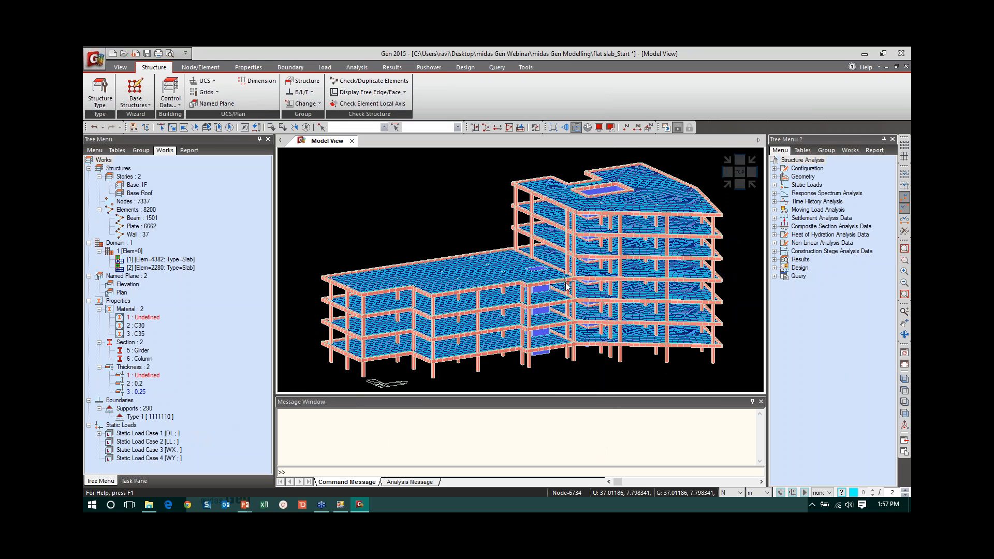
Start a new project without saving the generated flat slab building.
mouse_move(567, 285)
click(118, 69)
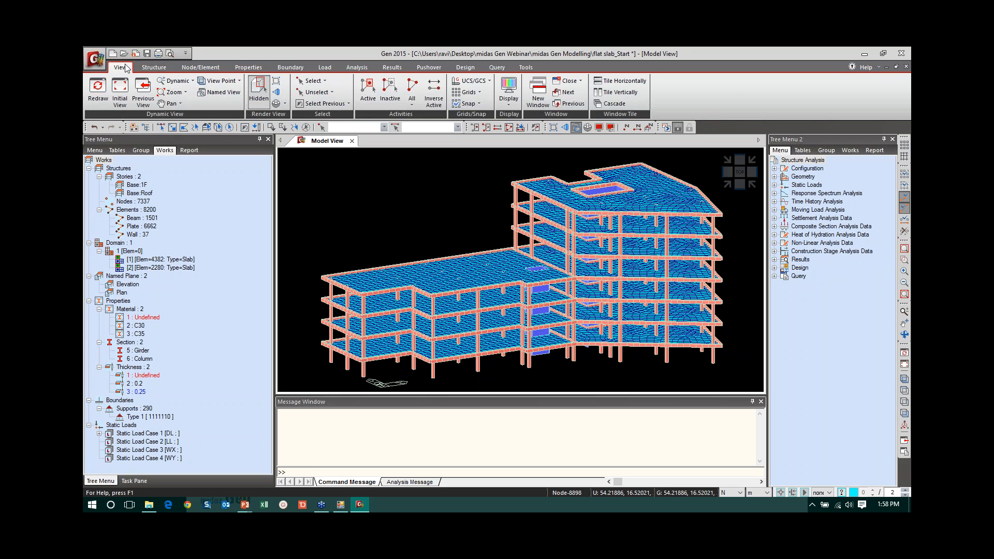
click(113, 56)
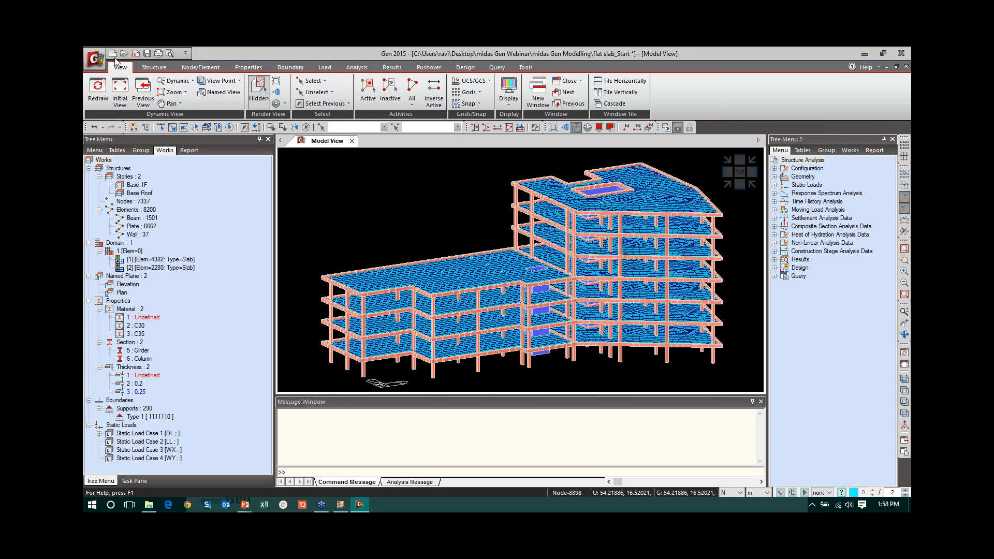
click(496, 303)
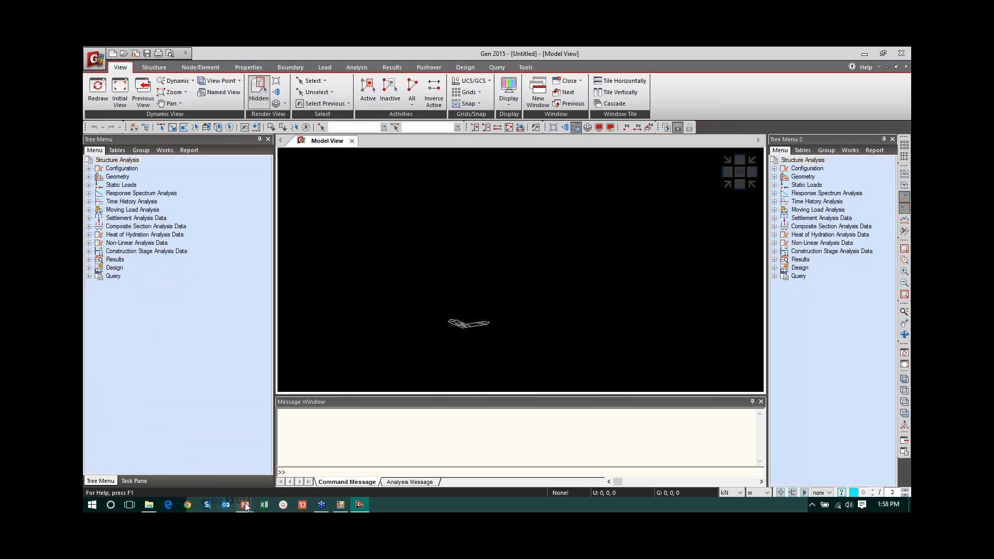
Switch to the PowerPoint slide show, sketch a narrow tower on a wider block with the Pen and end the show.
mouse_move(247, 507)
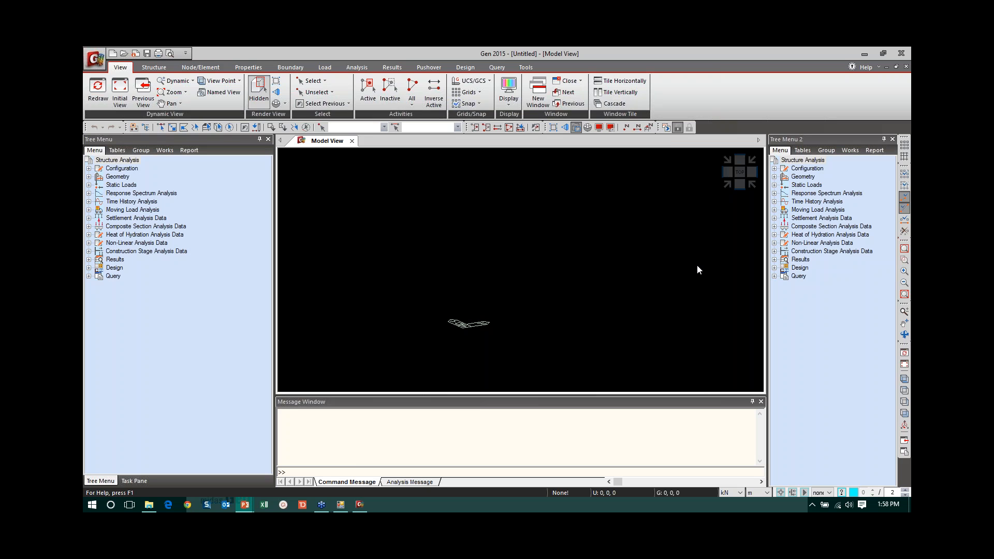
key(alt+Tab)
right_click(463, 125)
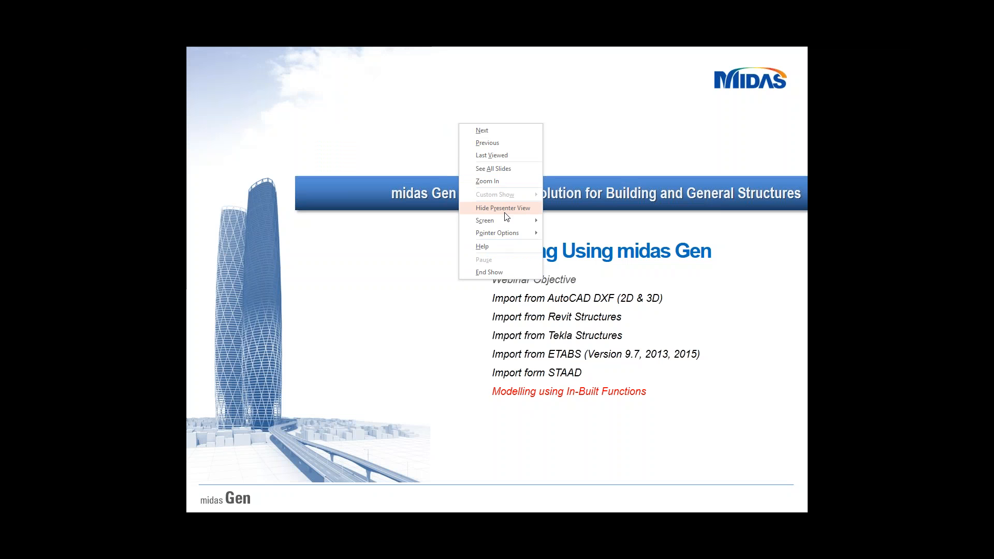
mouse_move(506, 237)
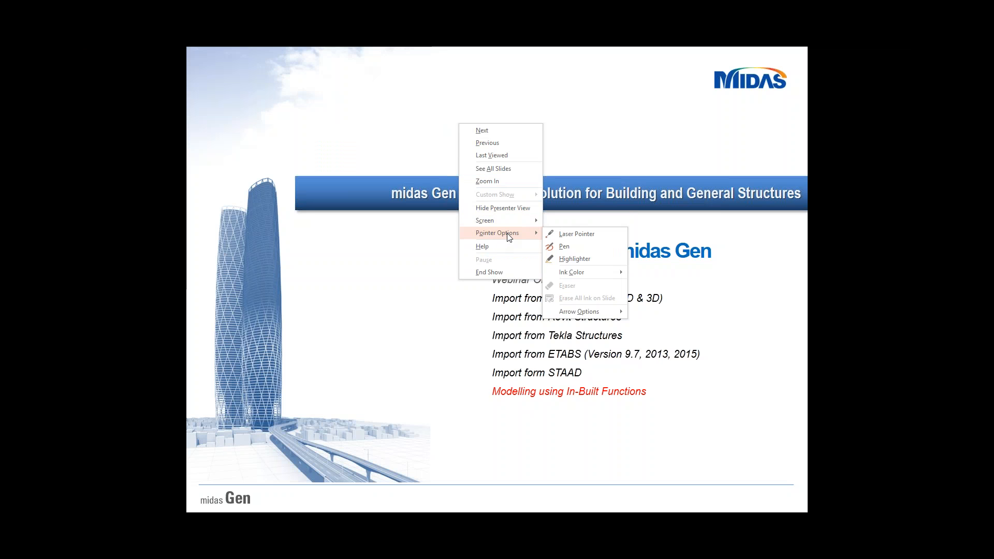
click(565, 246)
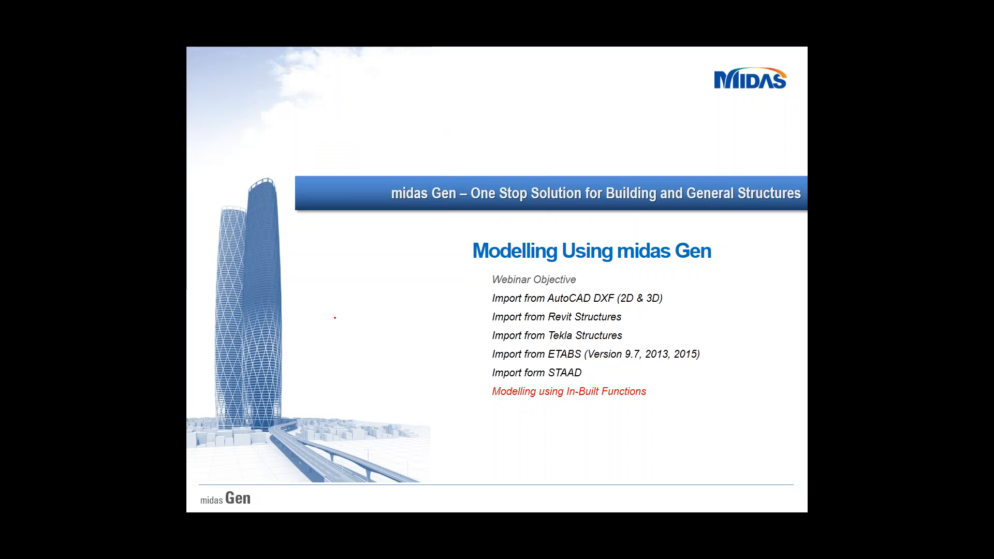
drag(341, 303, 335, 443)
mouse_move(342, 305)
mouse_down()
mouse_move(413, 304)
mouse_move(410, 456)
mouse_up()
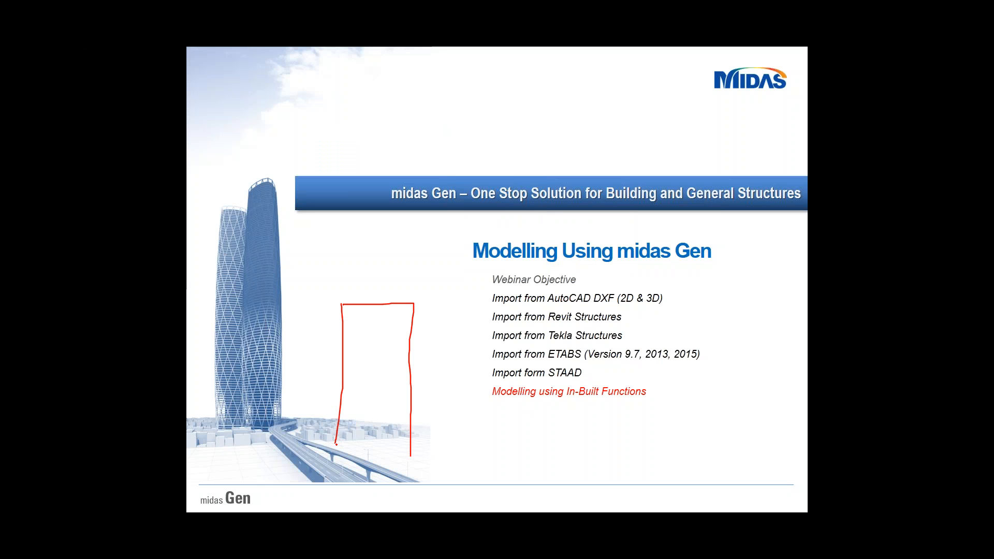
mouse_move(335, 442)
mouse_down()
mouse_move(339, 453)
mouse_move(417, 456)
mouse_up()
mouse_move(341, 305)
mouse_down()
mouse_move(343, 165)
mouse_move(379, 164)
mouse_move(371, 303)
mouse_up()
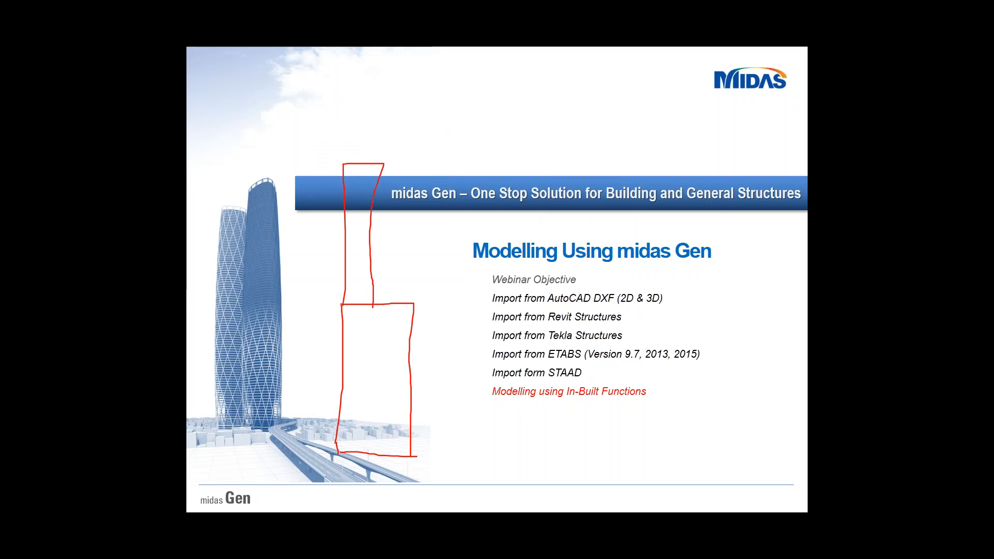
key(Escape)
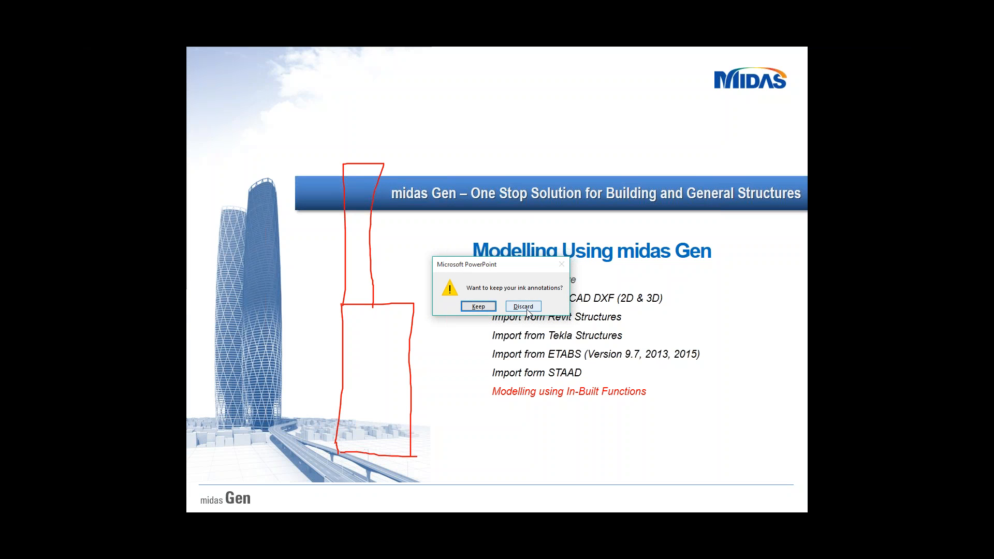
click(493, 311)
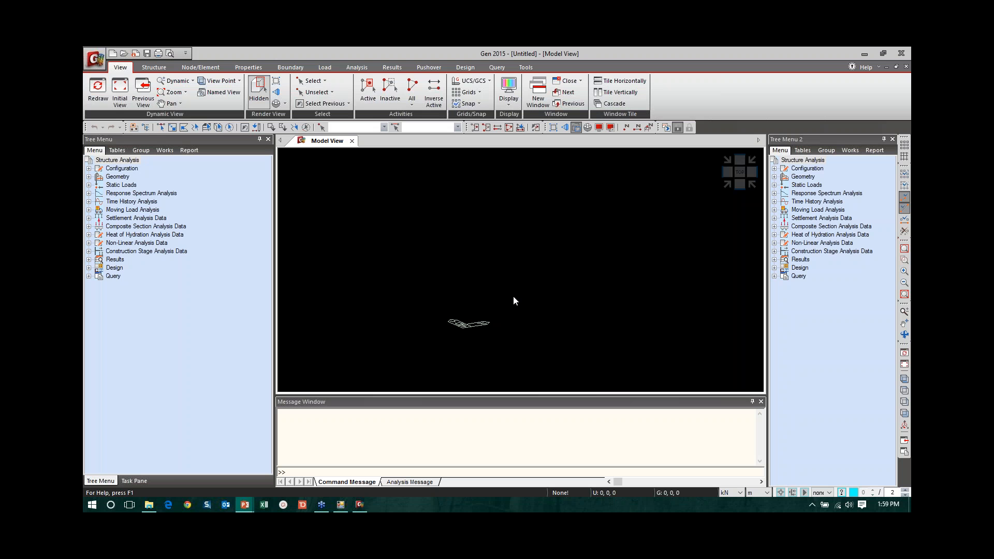
Close the second tree menu in midas Gen and start a new section with the Solid Rectangle shape.
click(892, 140)
click(156, 69)
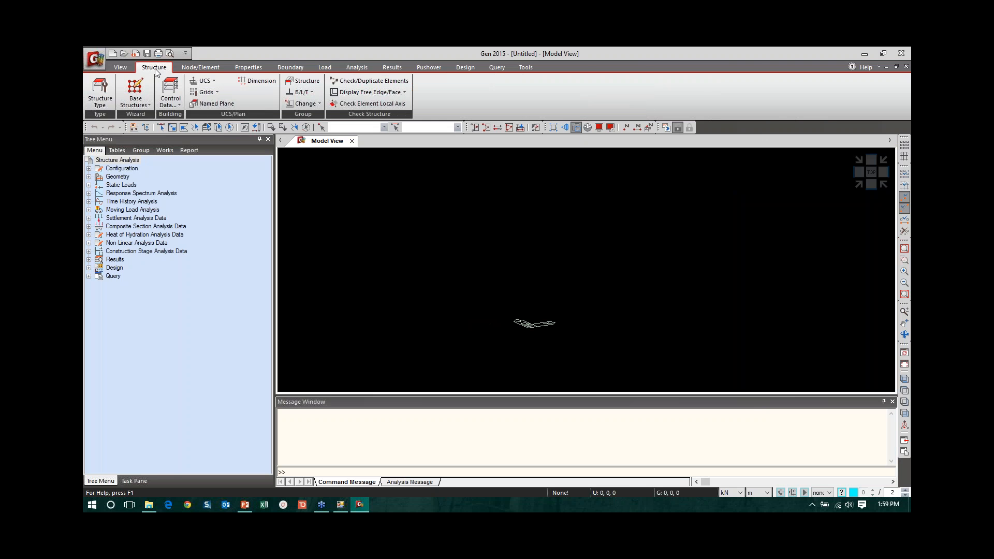
click(191, 69)
click(244, 69)
click(287, 93)
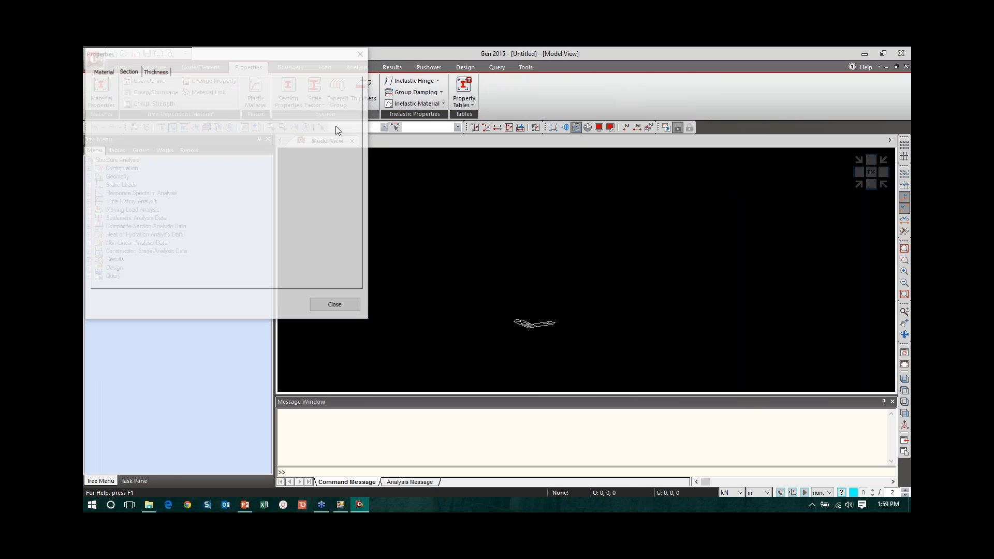
click(329, 96)
click(506, 99)
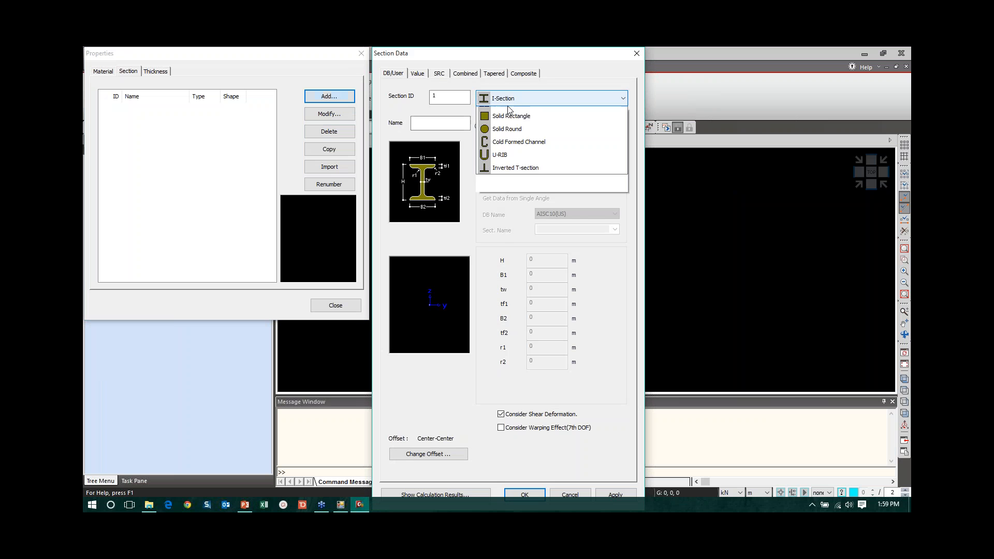
click(528, 226)
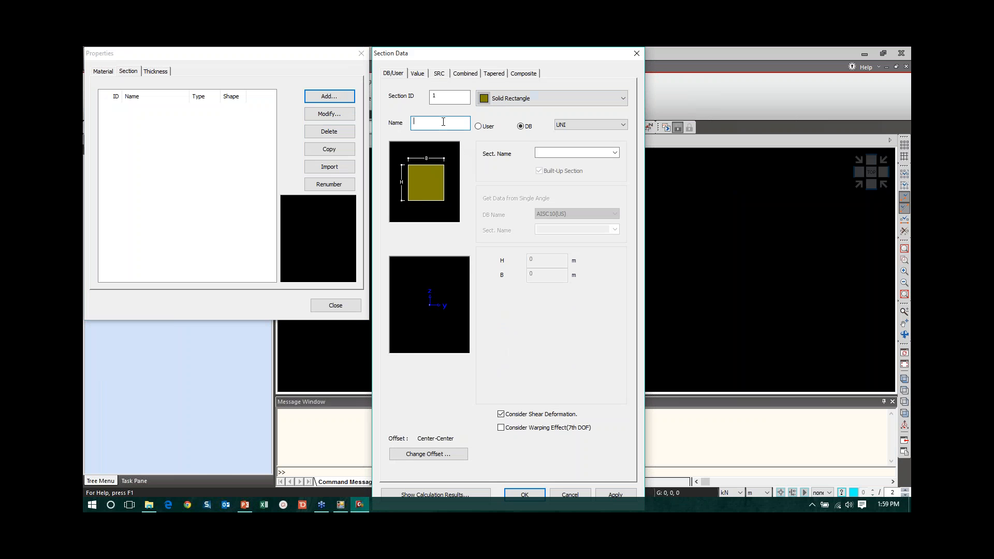
Define the user section cOL as a solid rectangle with H 1 m and B 1 m.
text(cOL)
key(Tab)
click(486, 126)
key(Tab)
text(1)
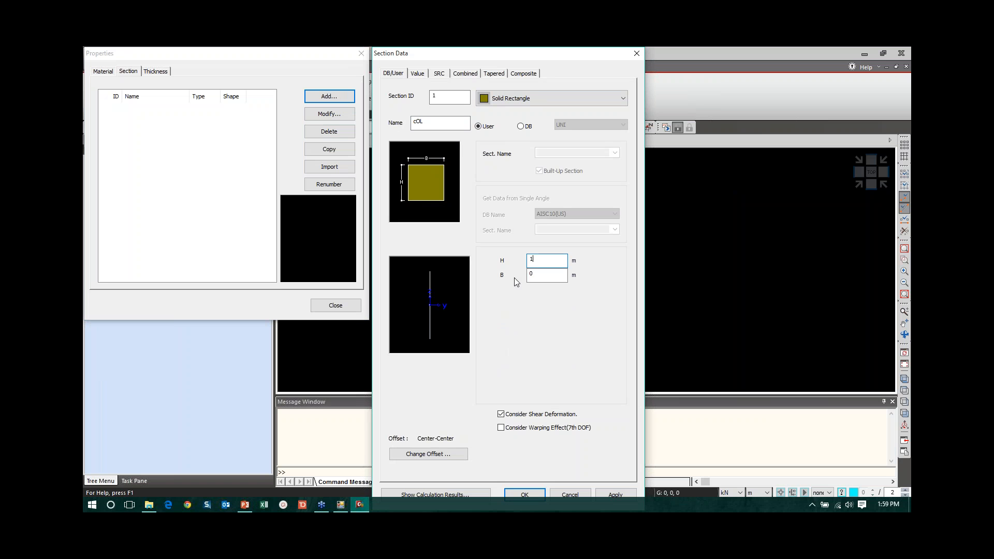
key(Tab)
text(1)
click(616, 495)
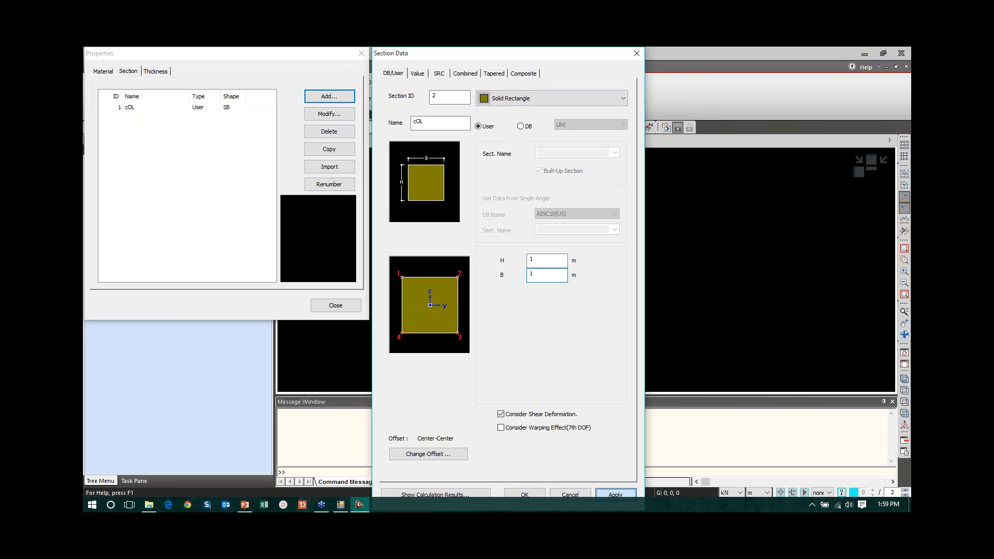
Add a second cOL solid rectangle section with H and B of 0.5 m and close the properties.
text(0.5)
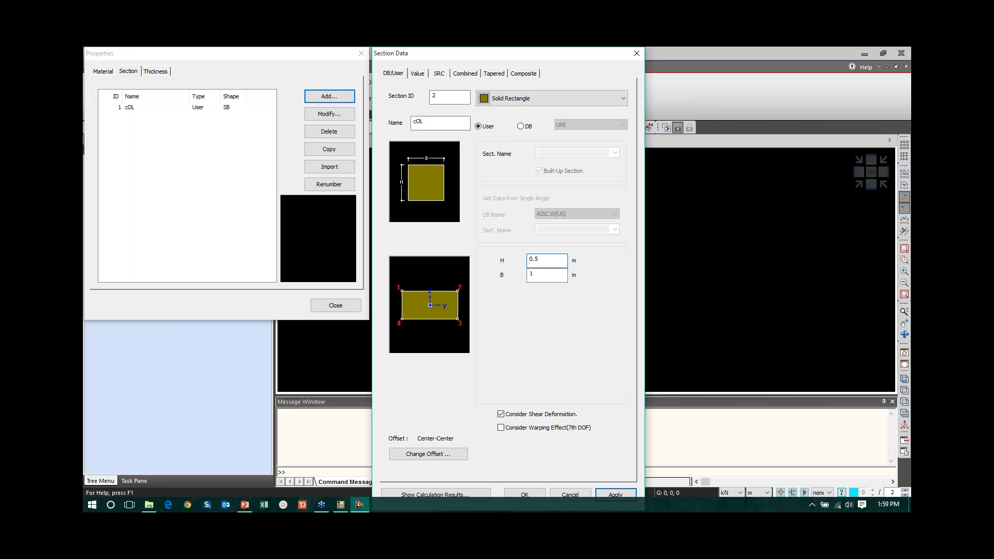
key(Tab)
text(0.5)
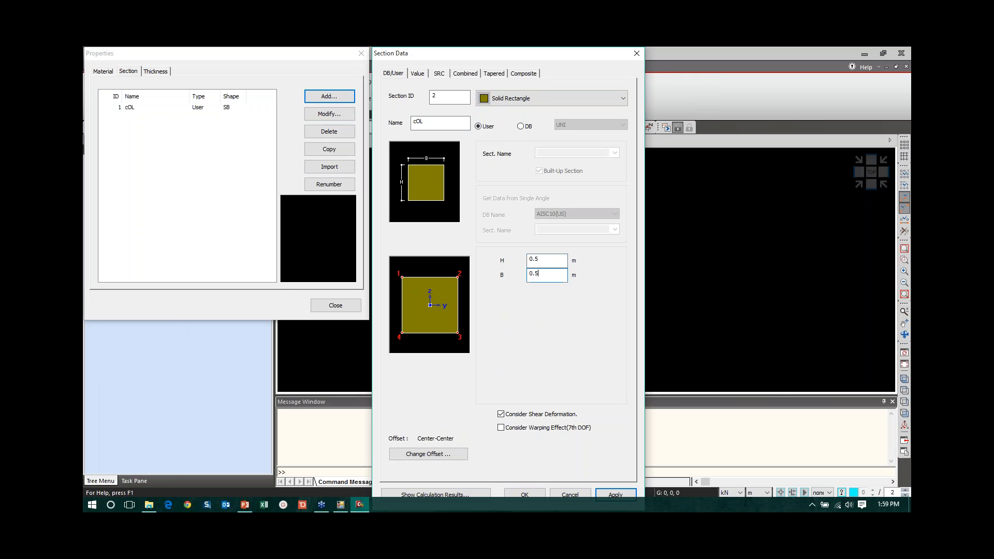
click(524, 494)
click(329, 307)
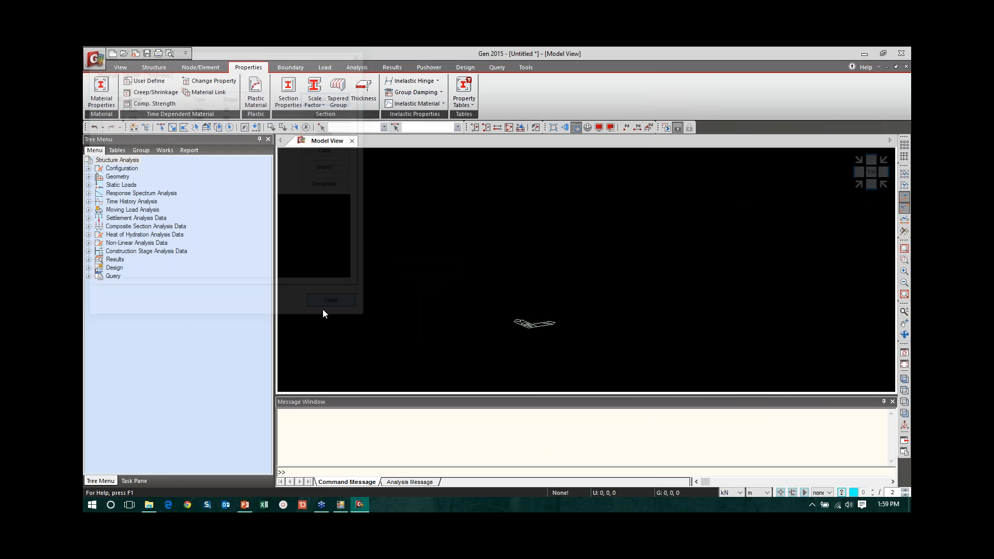
Start the Column Wizard and add two column segments at a distance of 5 m each.
click(154, 67)
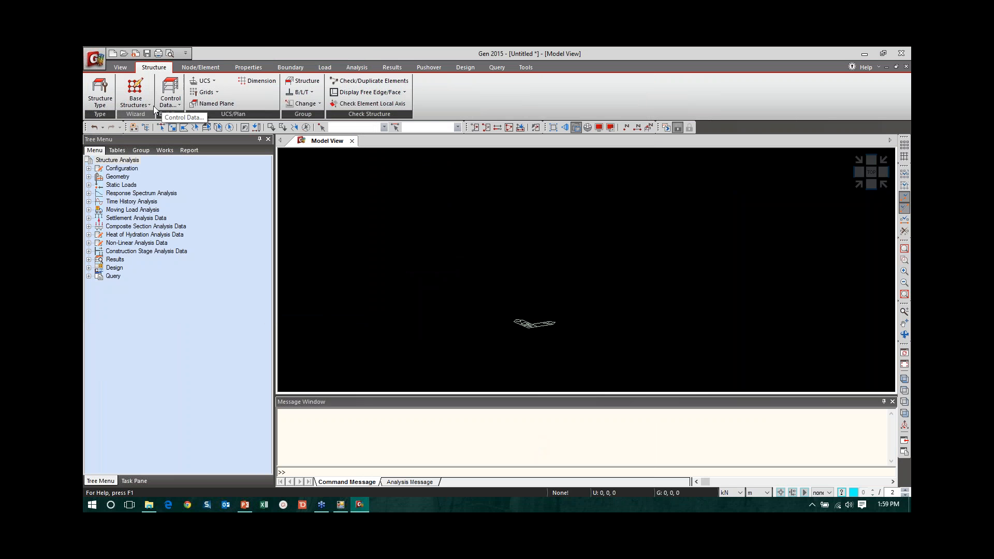
click(150, 105)
click(192, 142)
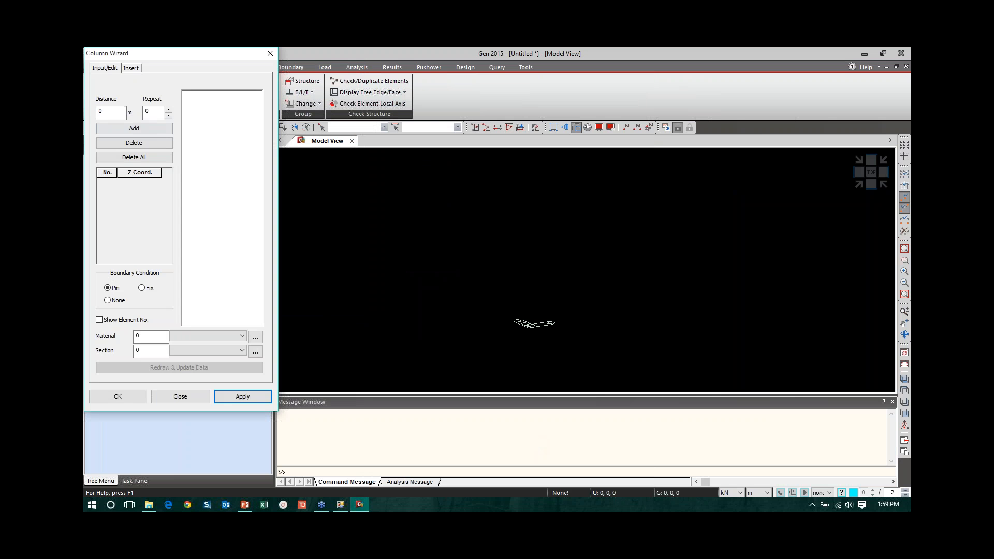
text(2)
key(Tab)
text(5)
key(shift+Tab)
text(5)
double_click(150, 111)
text(2)
click(134, 129)
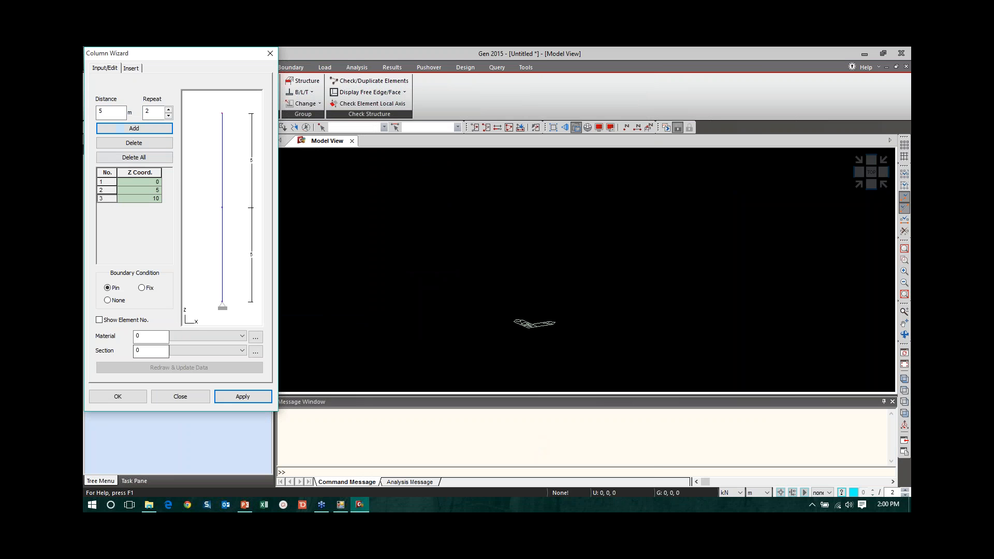
Assign material 1 and section 1 in the Column Wizard and generate the column.
double_click(151, 337)
text(1)
double_click(159, 353)
text(1)
click(126, 399)
Assign section 2 (cOL) to the upper column element.
click(164, 150)
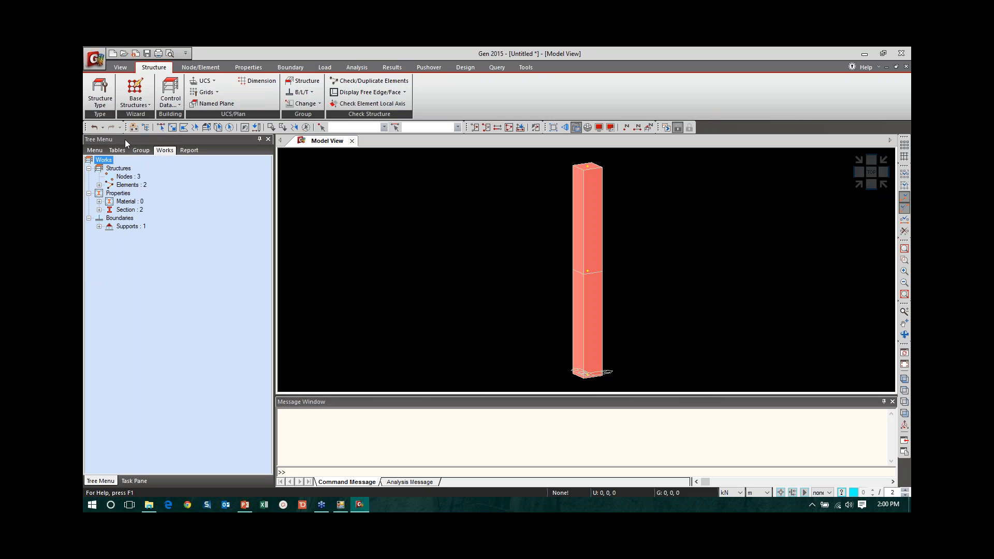
click(589, 228)
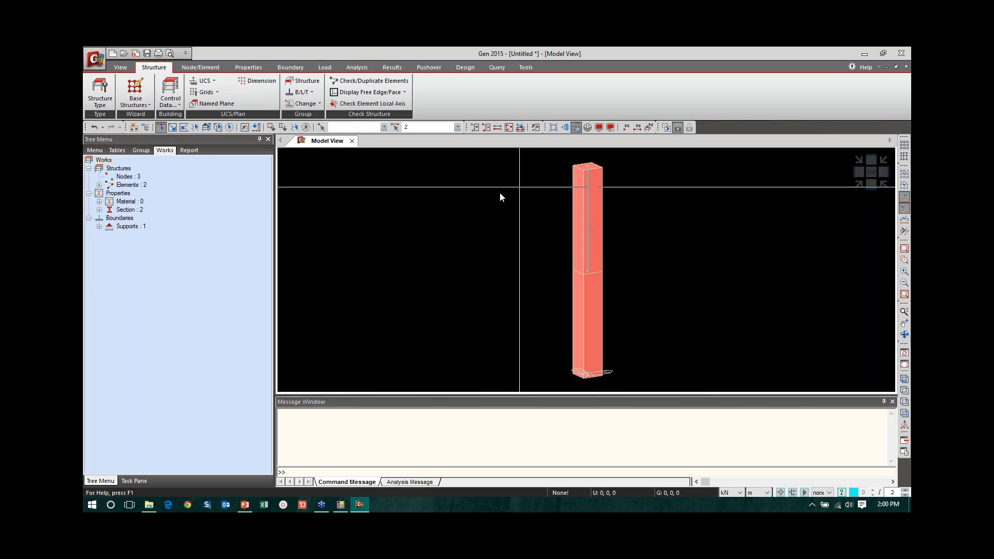
click(99, 210)
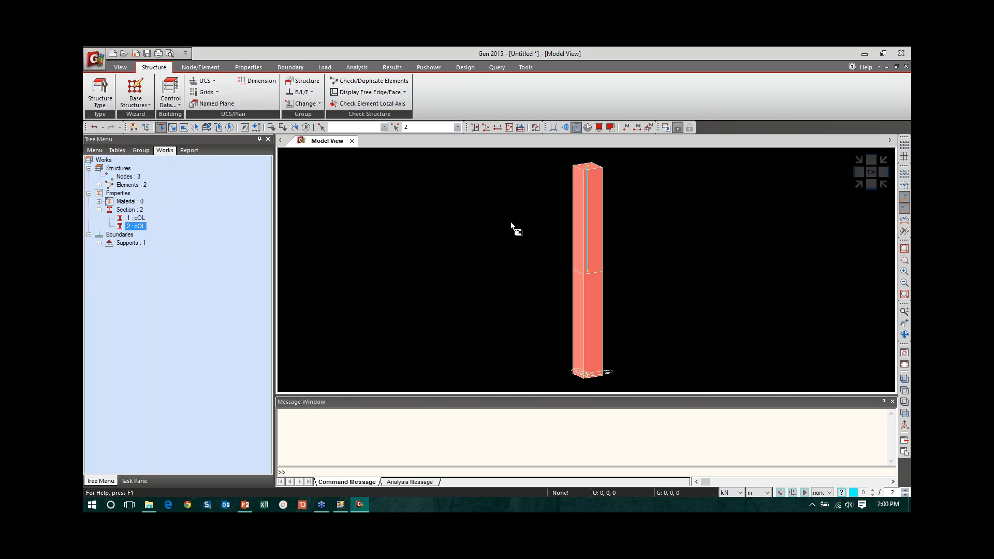
drag(510, 223, 513, 226)
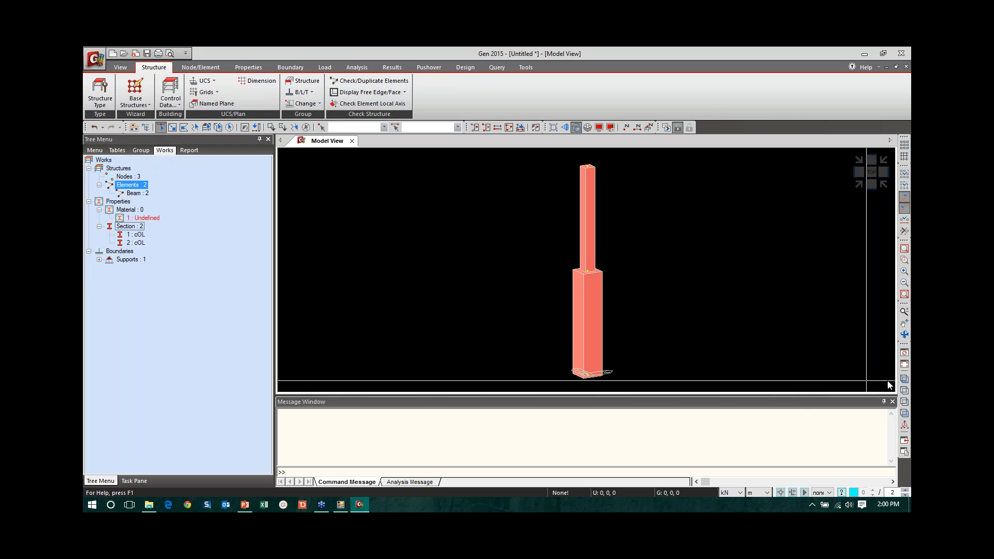
View the column from the front, select its upper element and examine the Beam End Offsets settings.
click(904, 413)
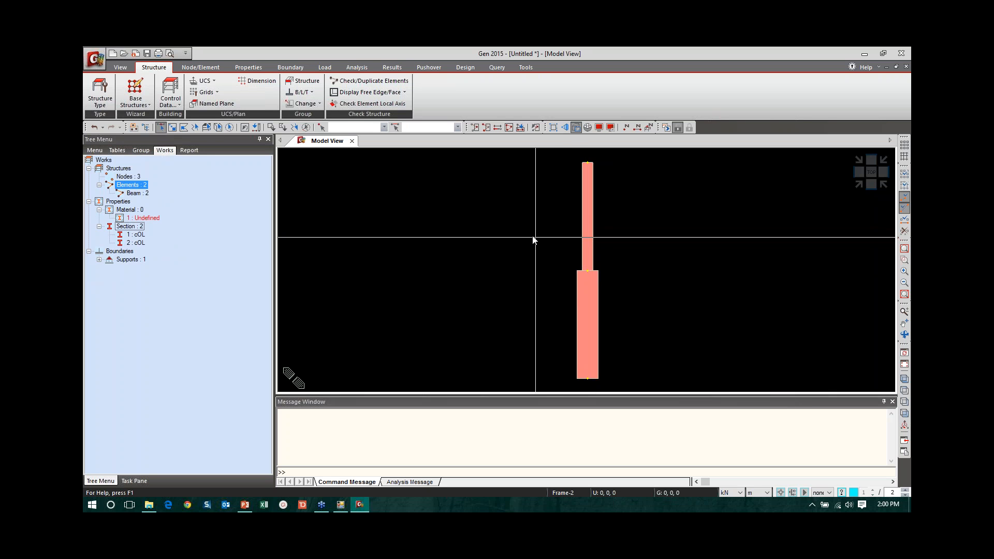
click(588, 210)
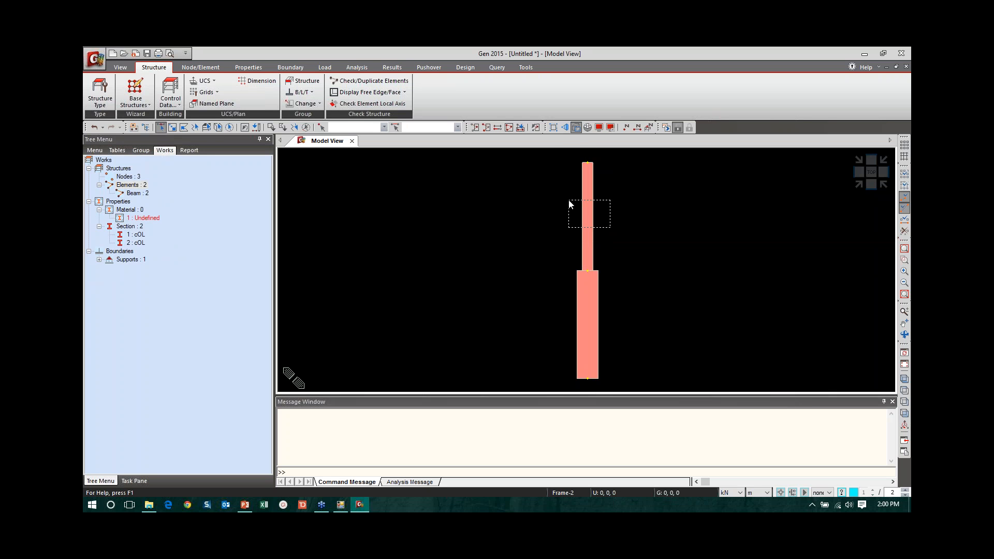
click(285, 67)
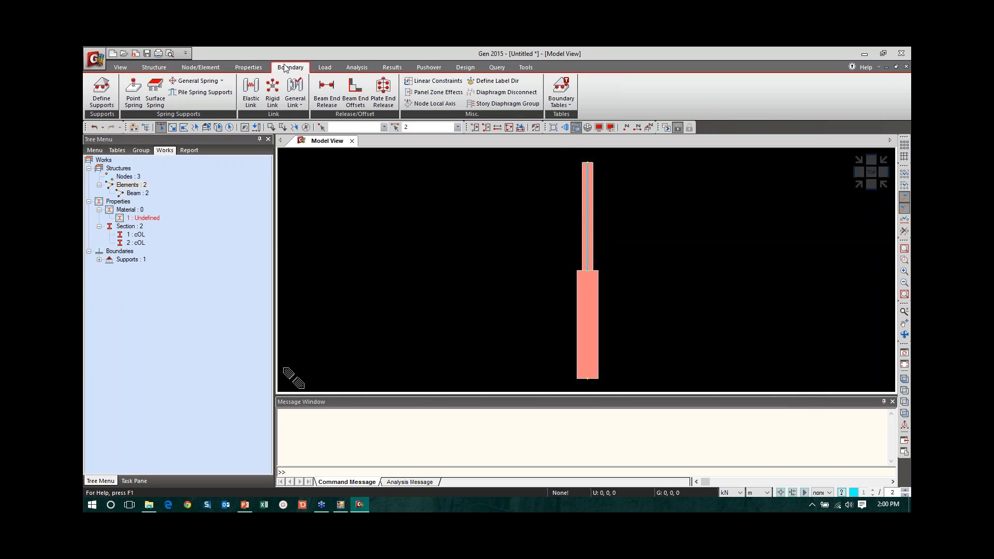
click(355, 92)
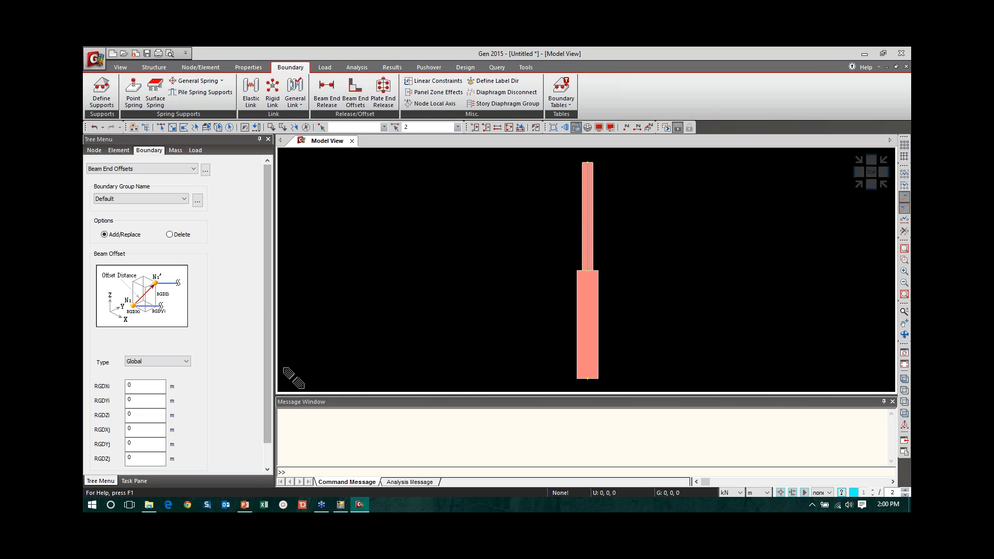
scroll(263, 295, down, 1)
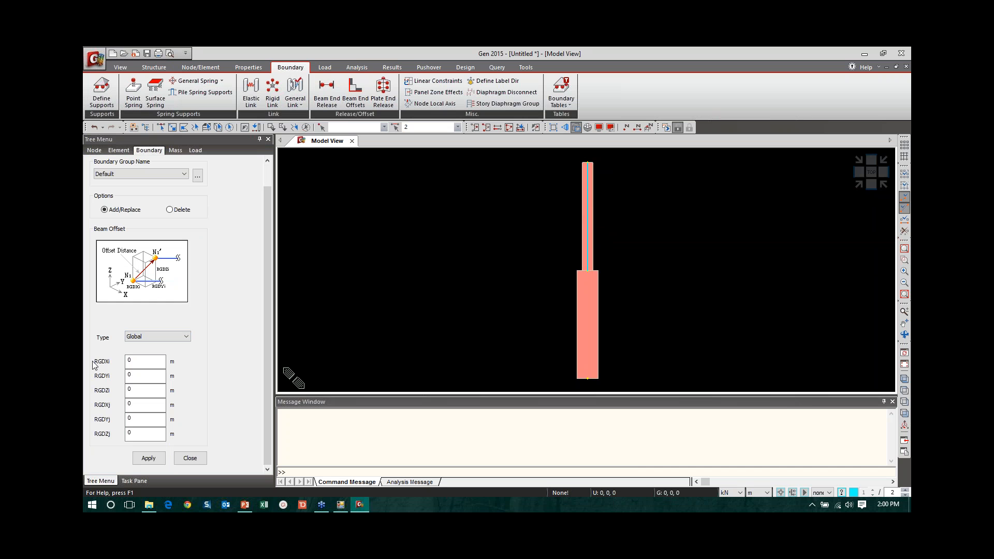
click(190, 458)
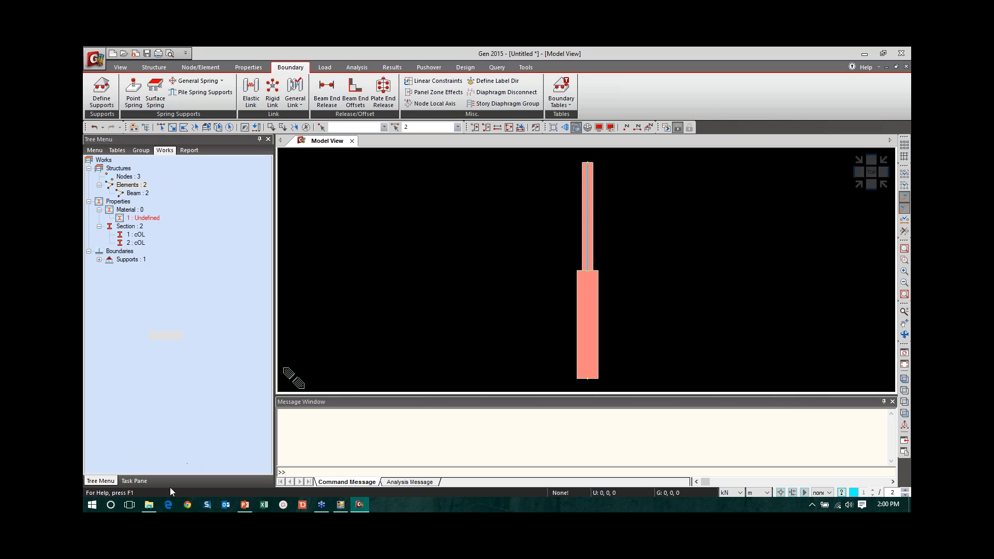
Change the offset of section 2 (cOL) to Center-Bottom.
right_click(135, 242)
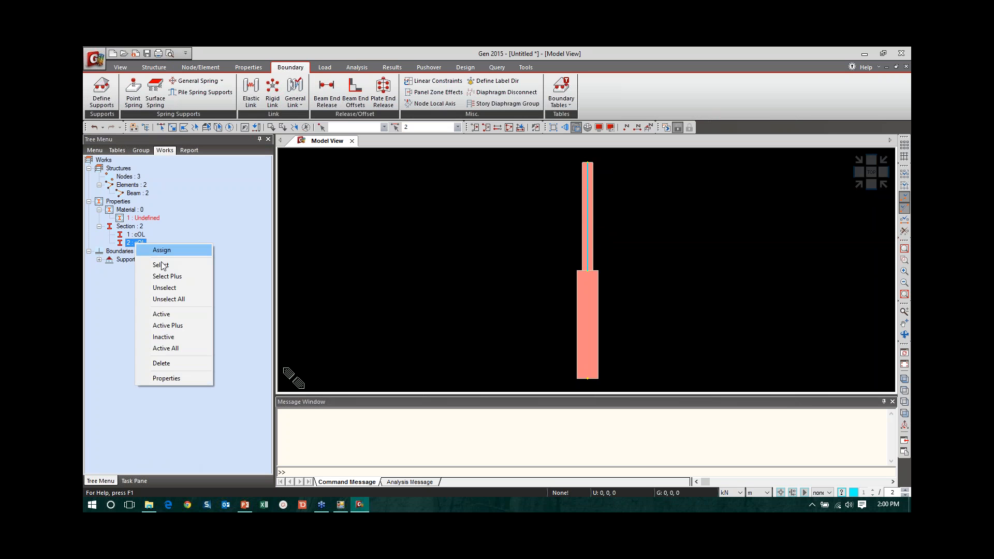
click(177, 378)
drag(457, 55, 309, 56)
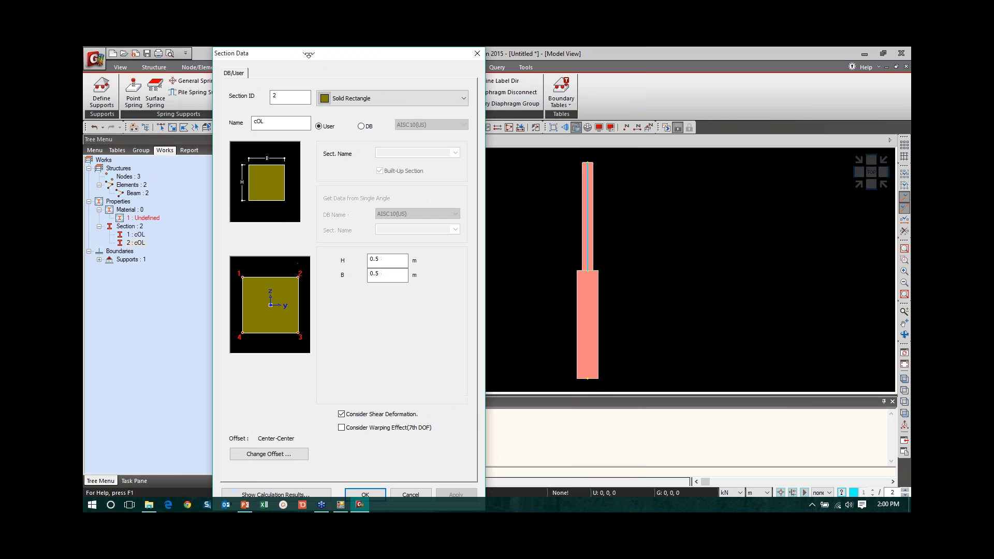
click(270, 454)
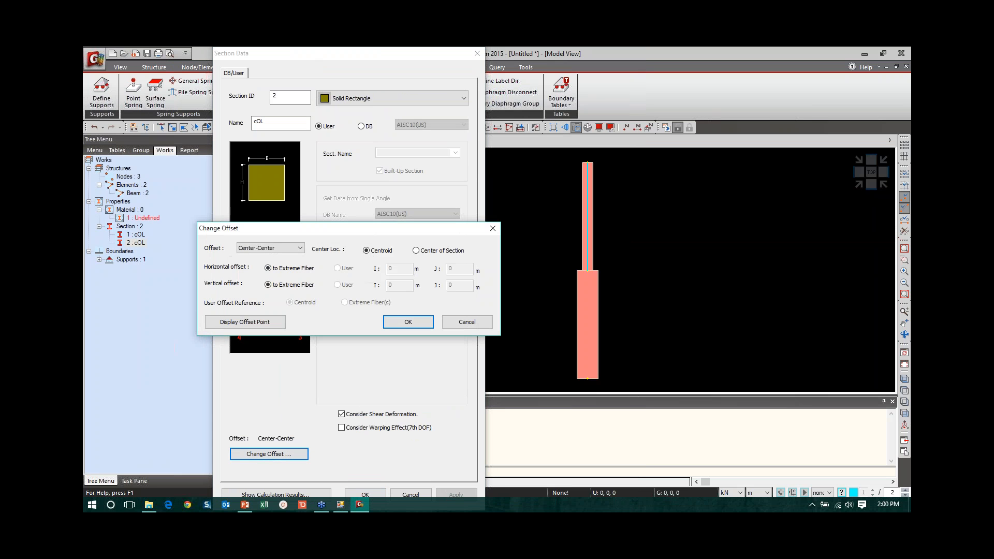
click(298, 250)
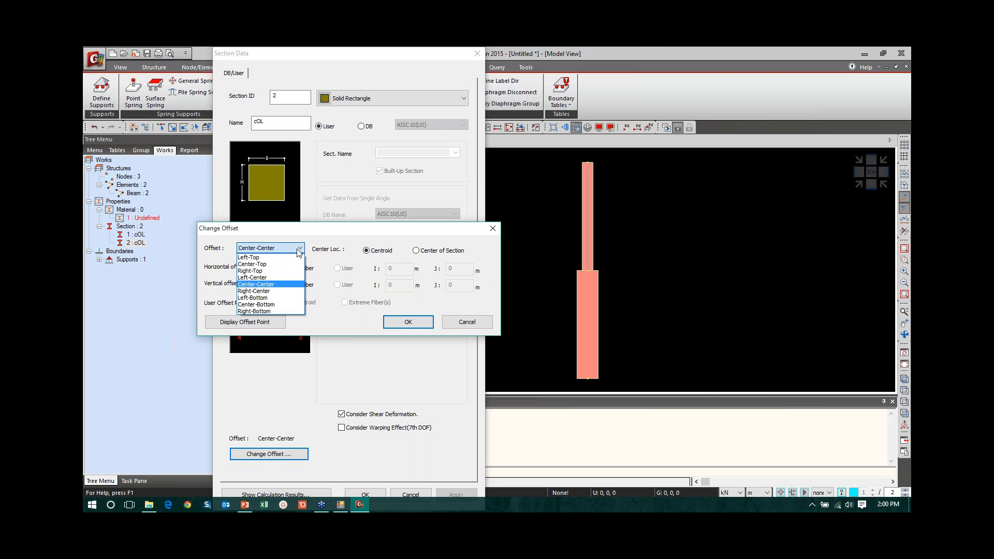
click(264, 305)
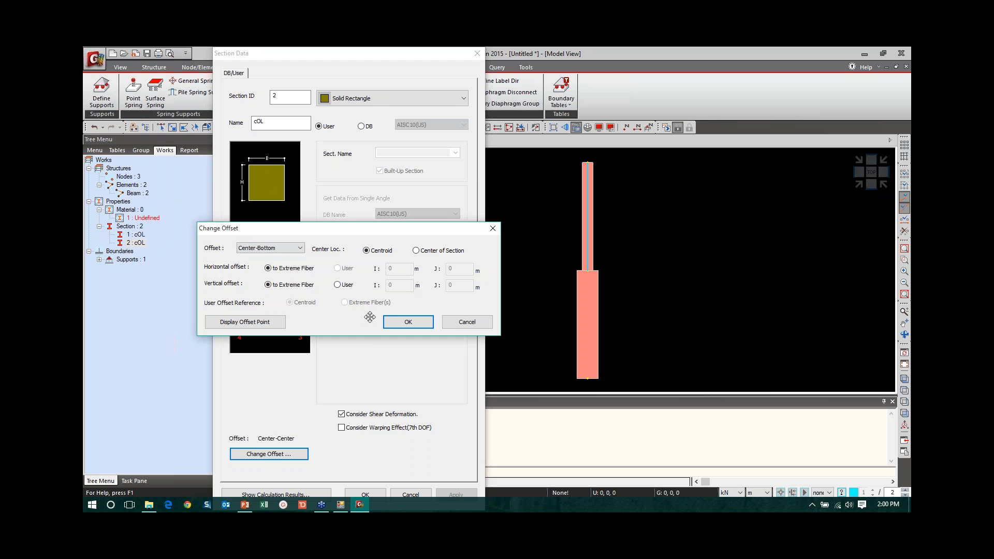
click(398, 322)
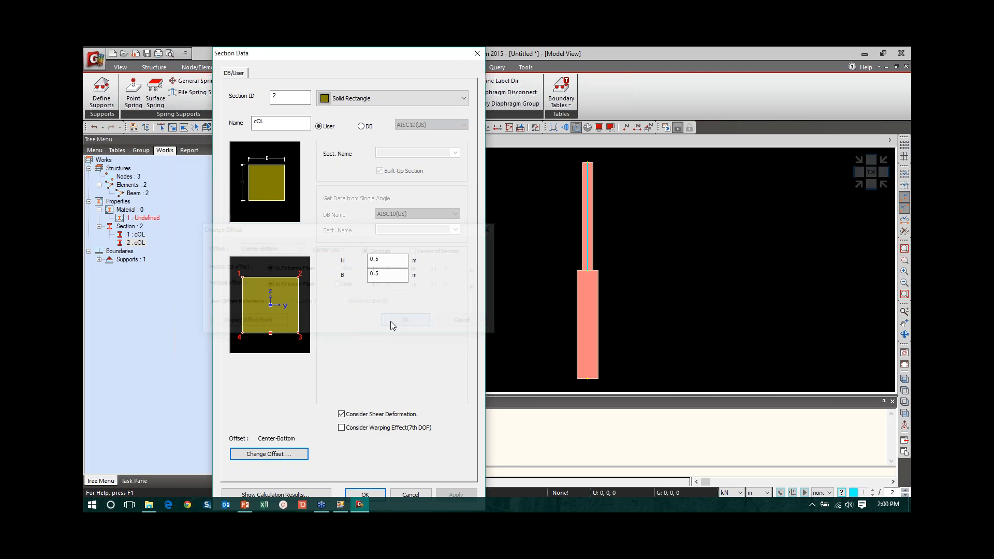
click(363, 494)
Change the offset of section 2 (cOL) to Center-Top.
right_click(140, 243)
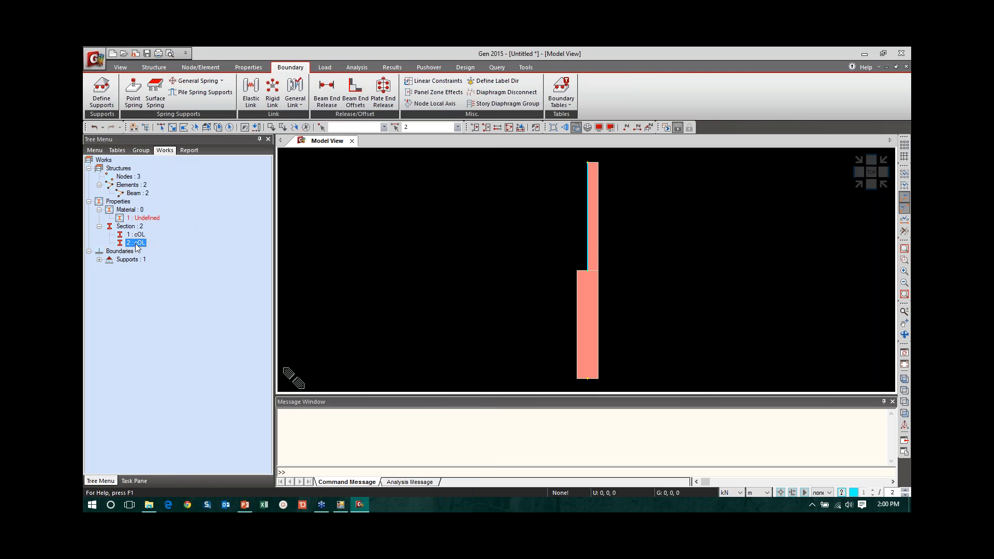
click(178, 379)
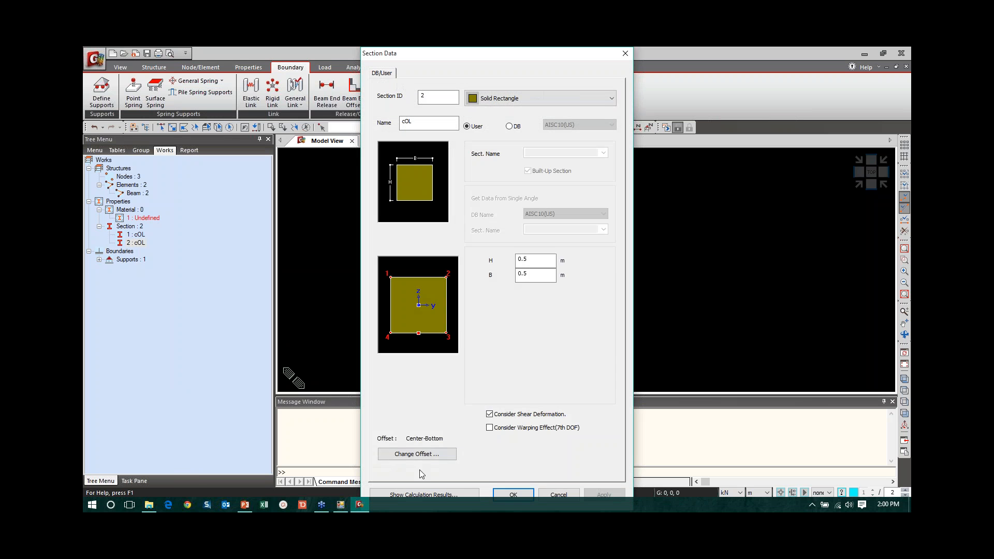
click(417, 453)
click(418, 248)
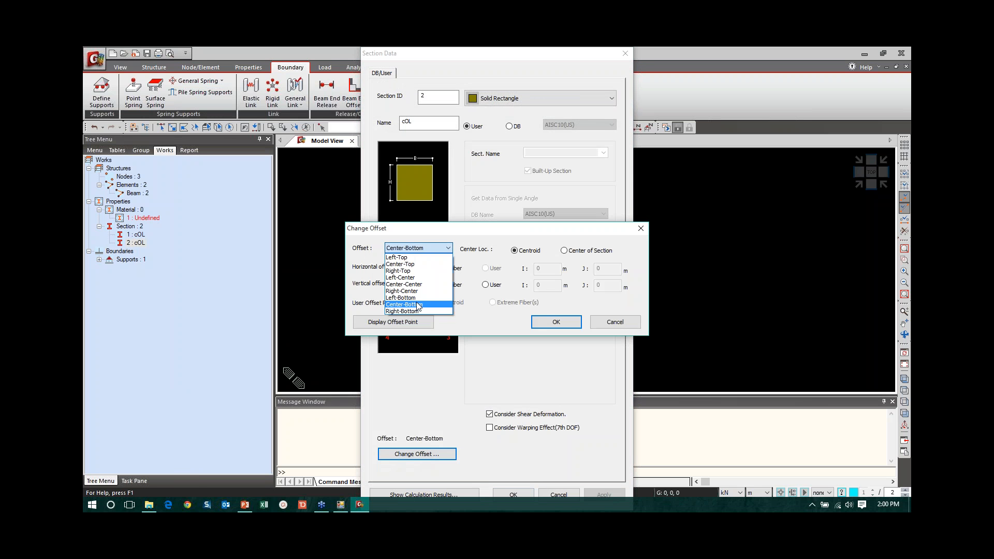
click(400, 264)
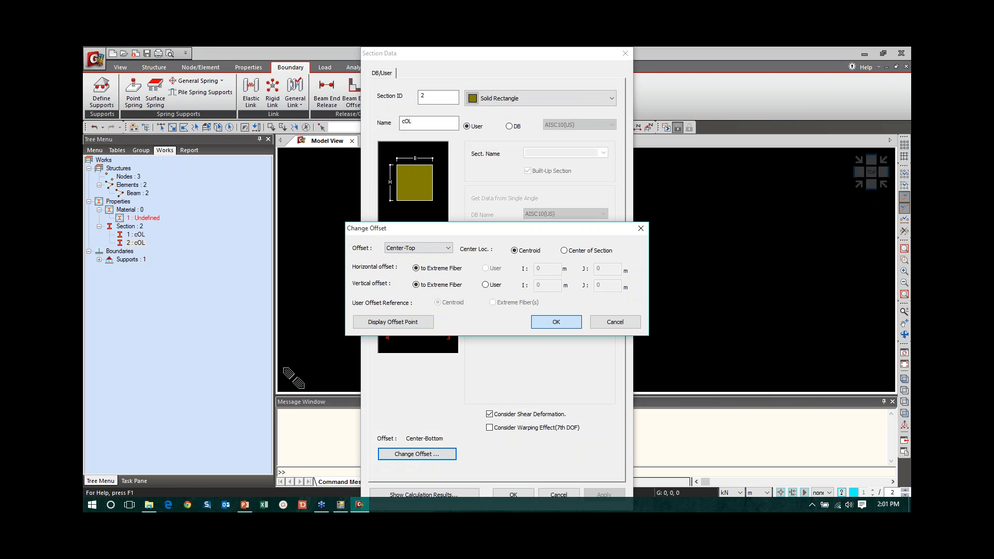
click(556, 322)
click(513, 494)
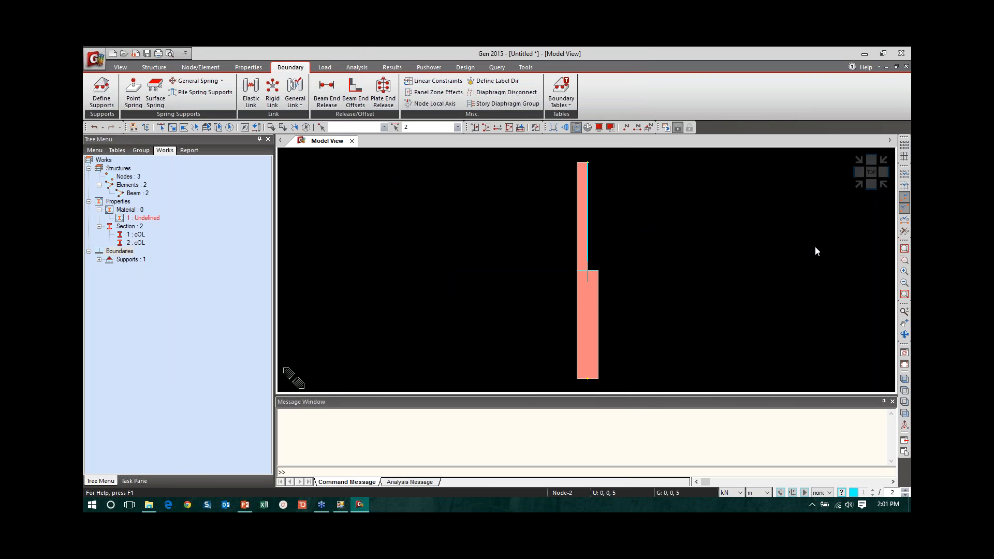
Inspect the junction of the two column segments up close, in front and isometric view, with and without Hidden rendering.
click(905, 260)
drag(567, 259, 619, 287)
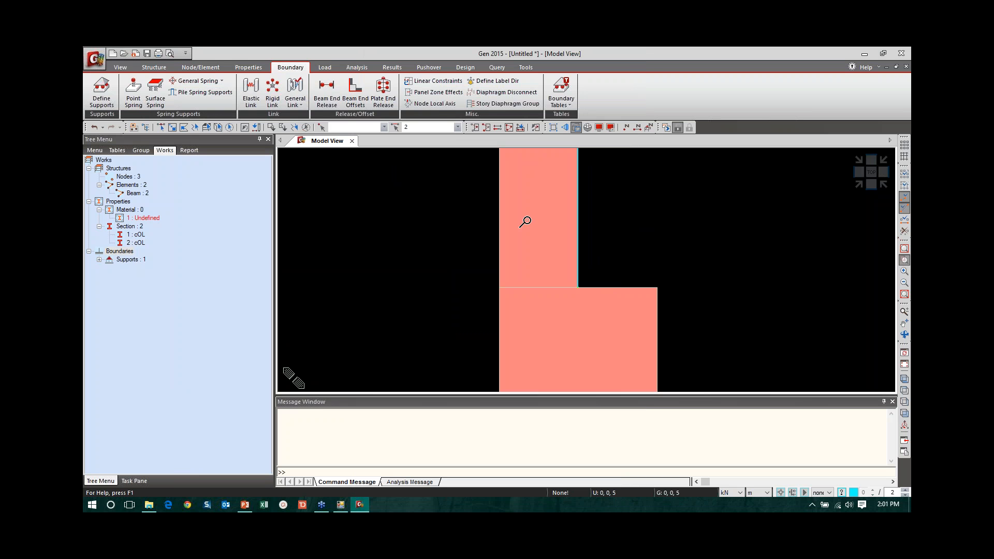
click(120, 67)
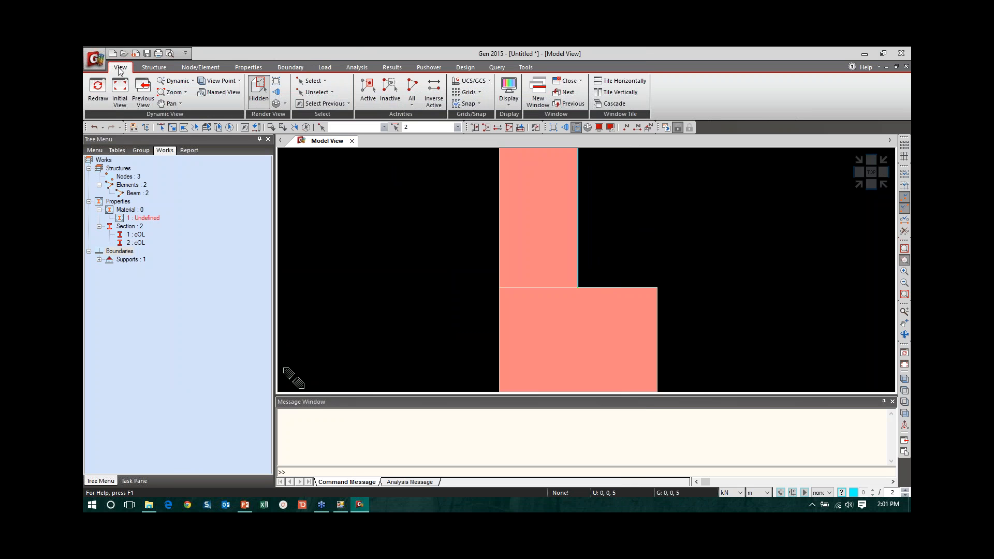
click(250, 94)
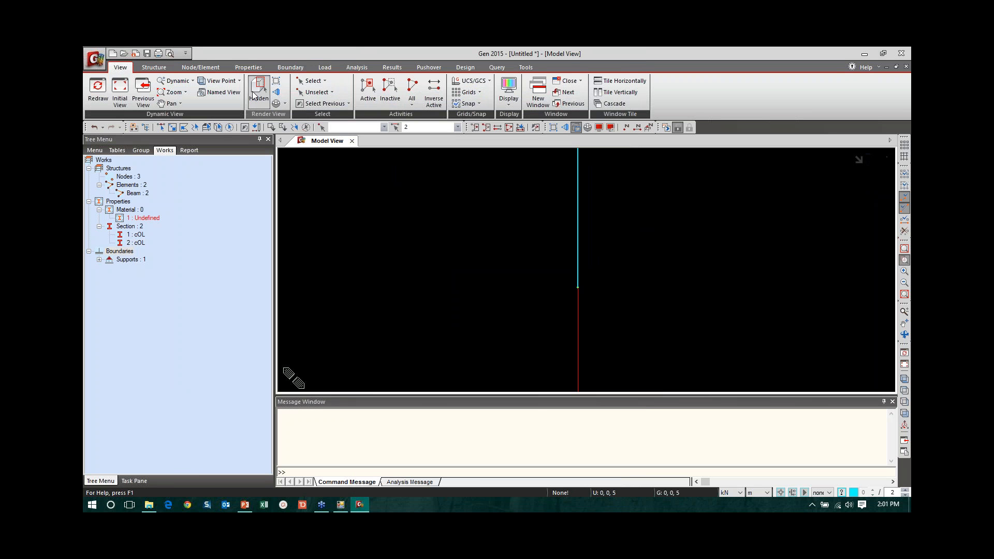
click(904, 379)
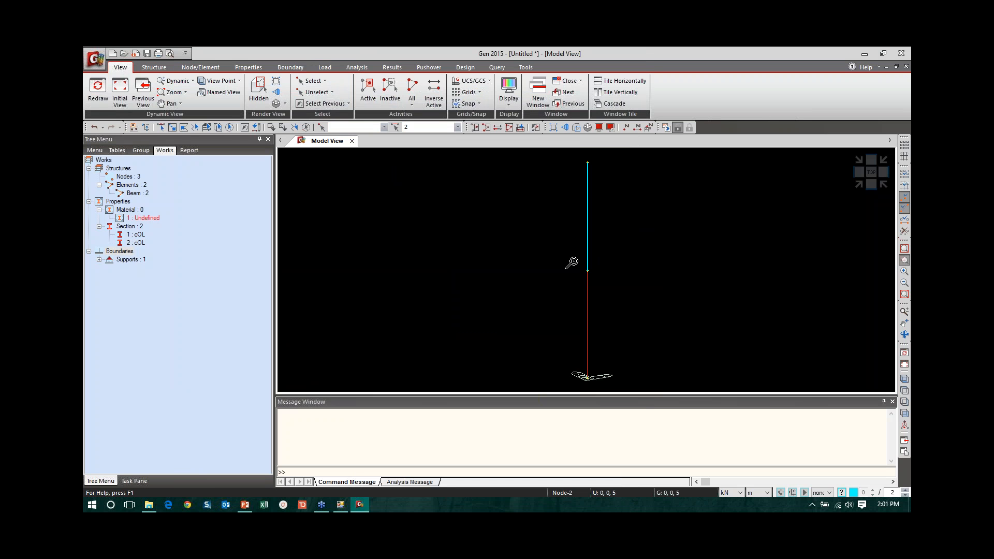
click(253, 88)
drag(537, 244, 626, 292)
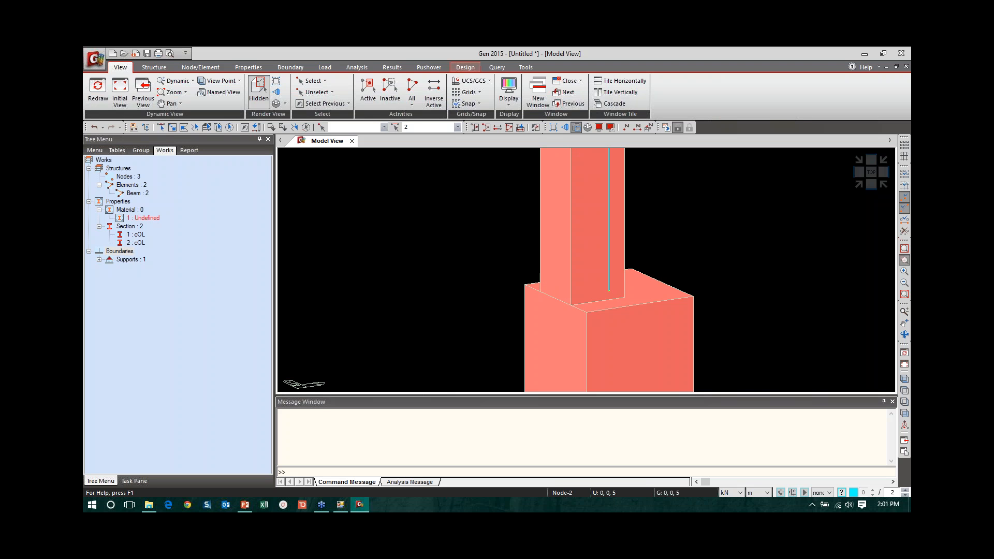
Start a new empty project in place of the stepped column model.
click(162, 68)
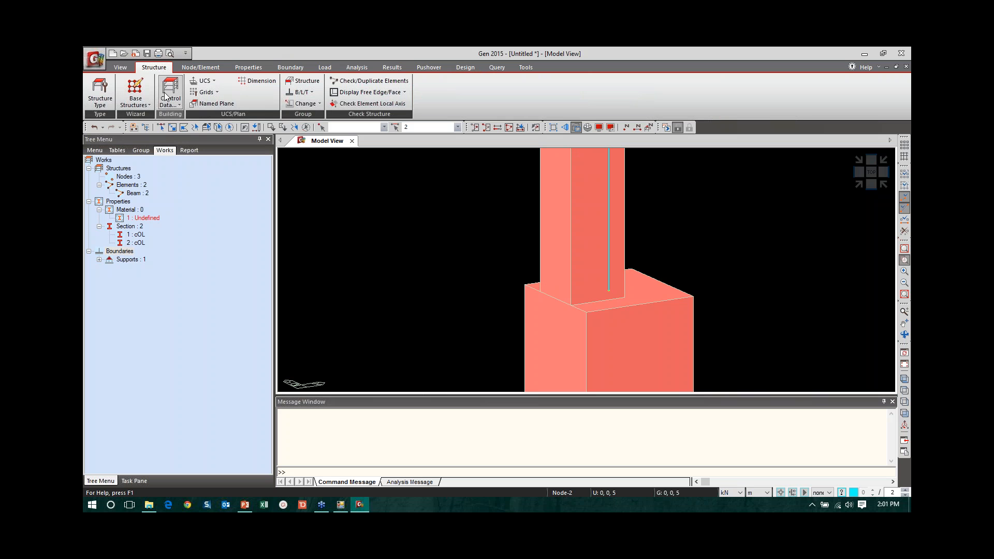
click(112, 53)
click(505, 300)
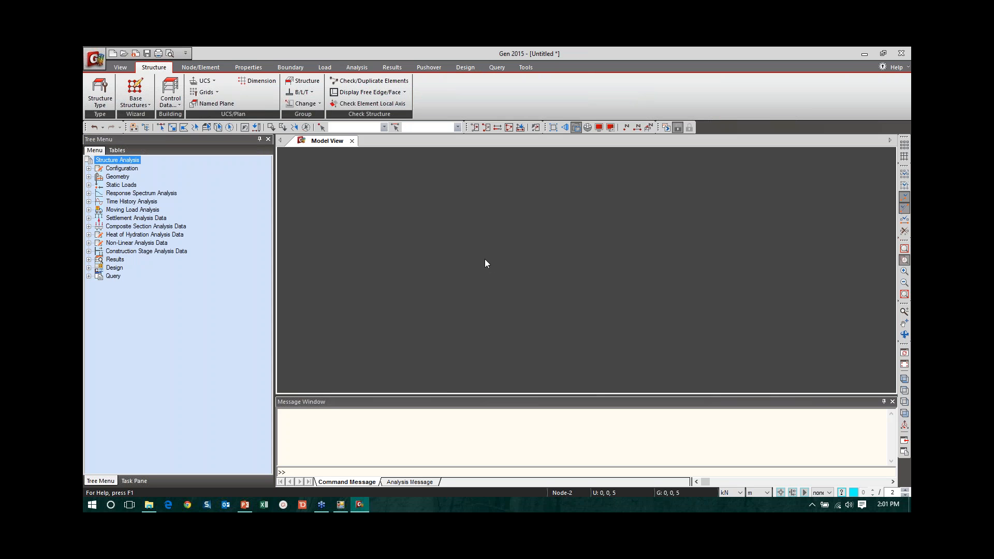
Turn on the point grid and switch the model to the top view.
click(145, 105)
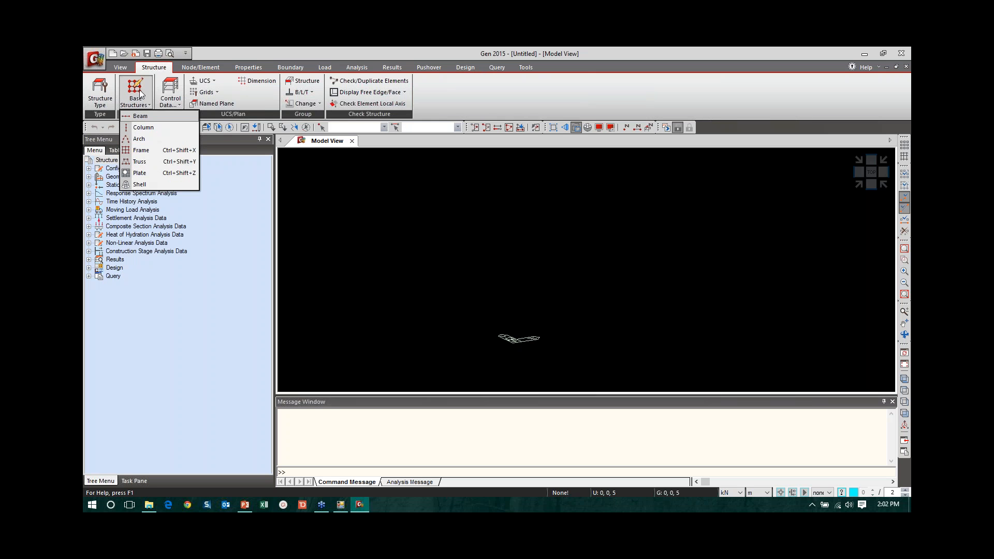
click(123, 68)
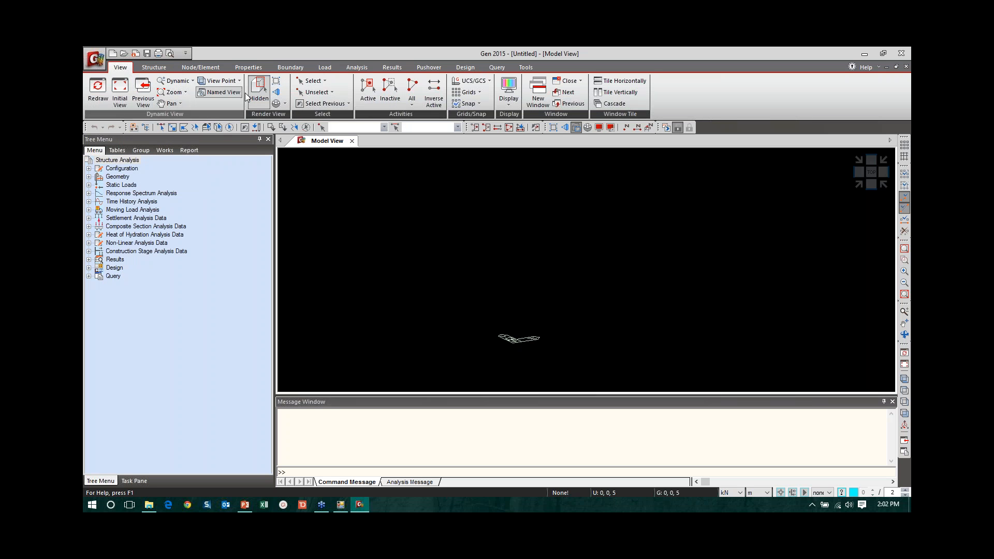
click(468, 93)
click(471, 104)
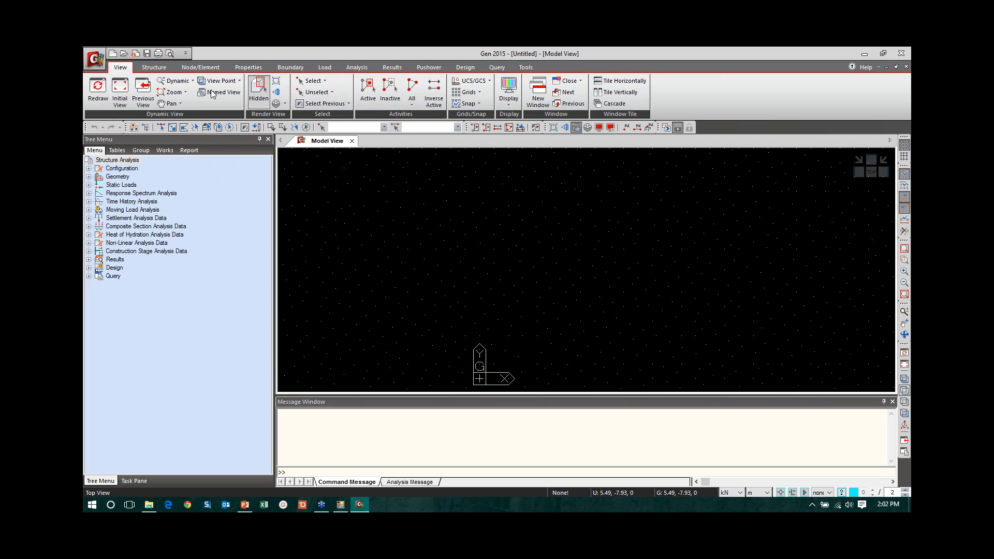
Set element creation to four-node thick Plate elements.
click(154, 68)
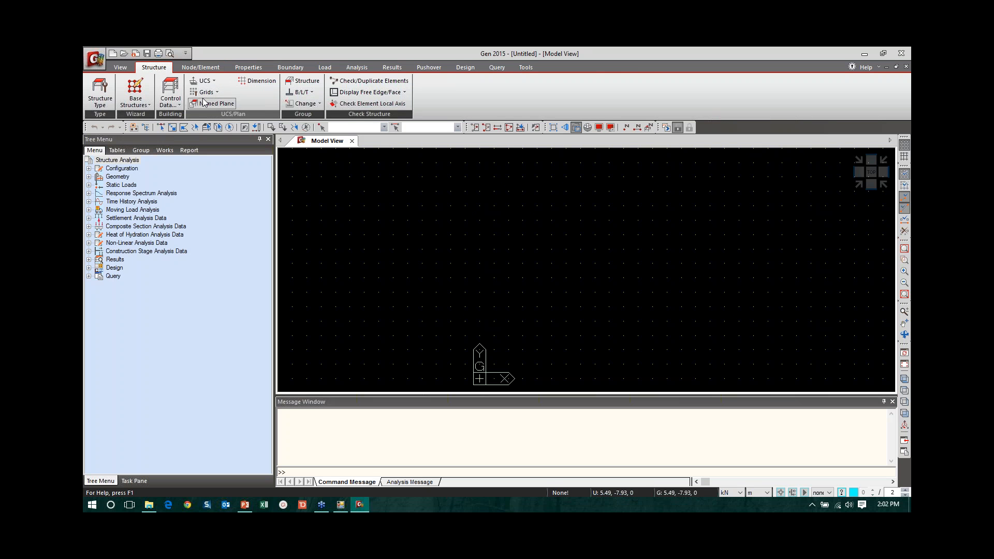
click(200, 67)
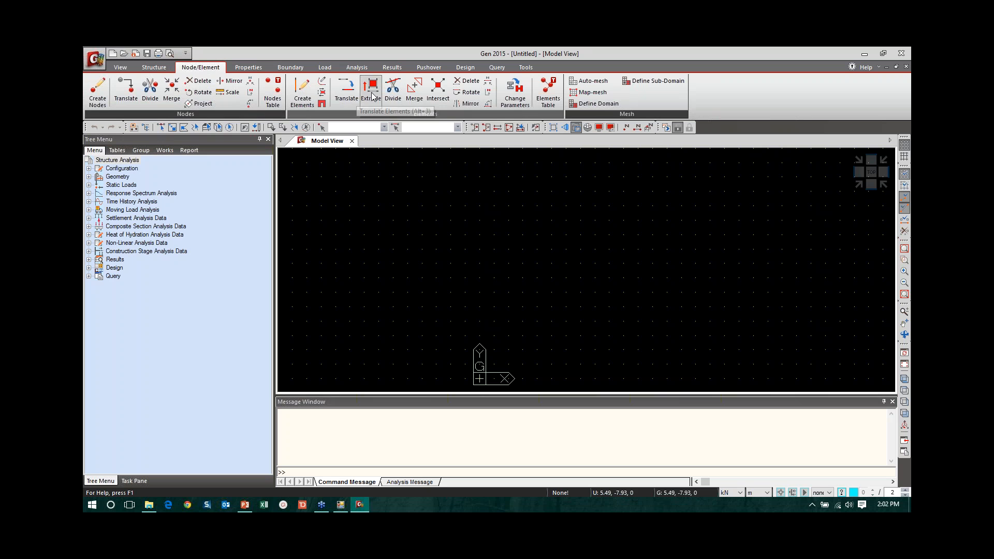
click(302, 93)
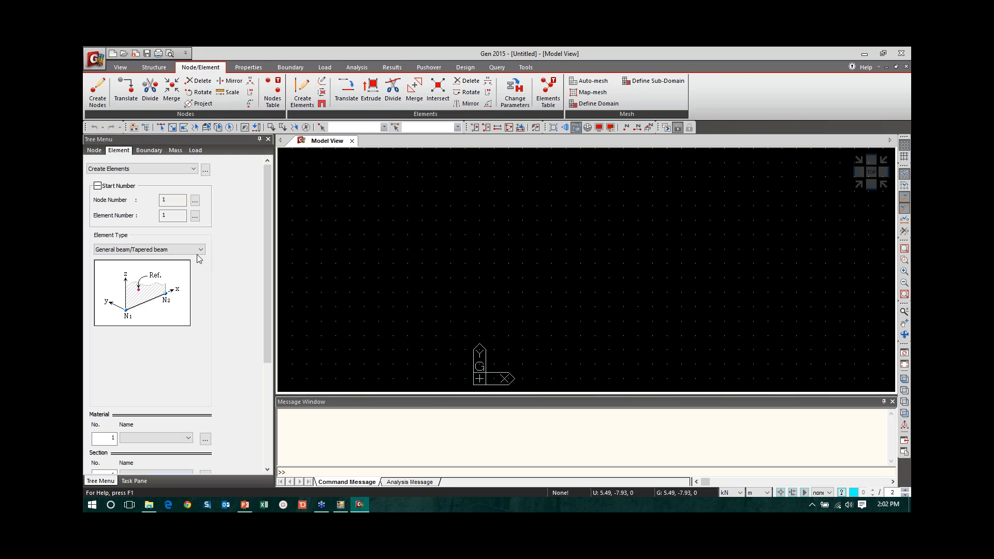
click(171, 250)
click(140, 290)
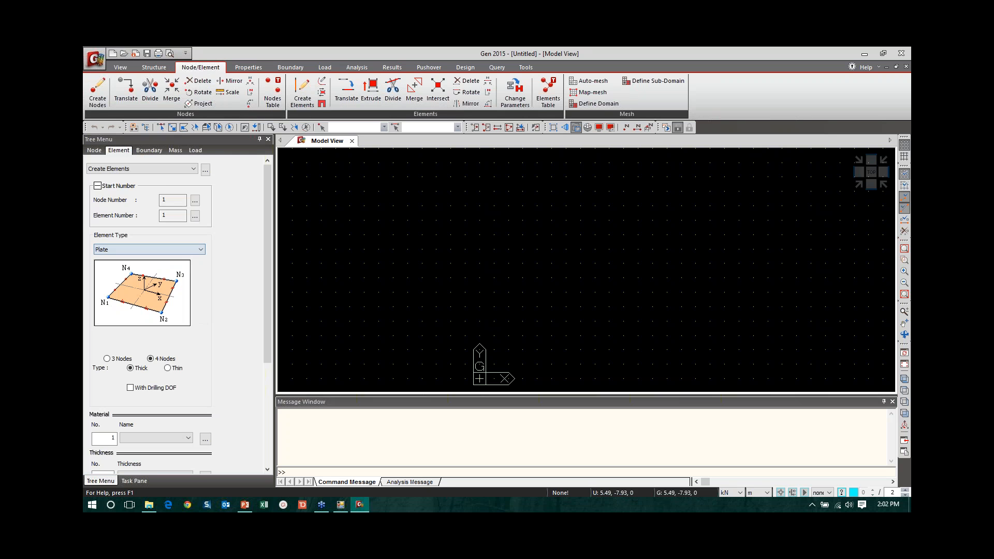
click(457, 341)
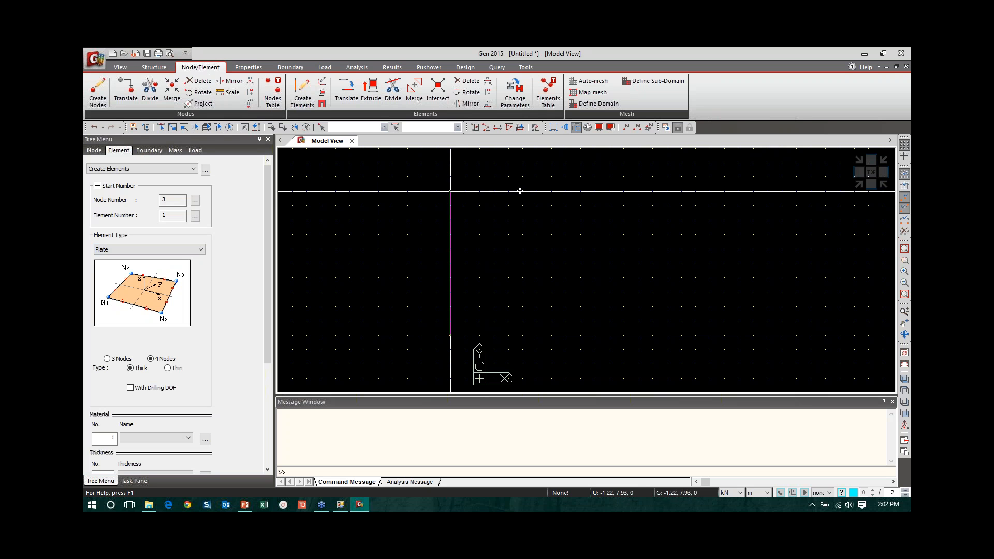
click(523, 206)
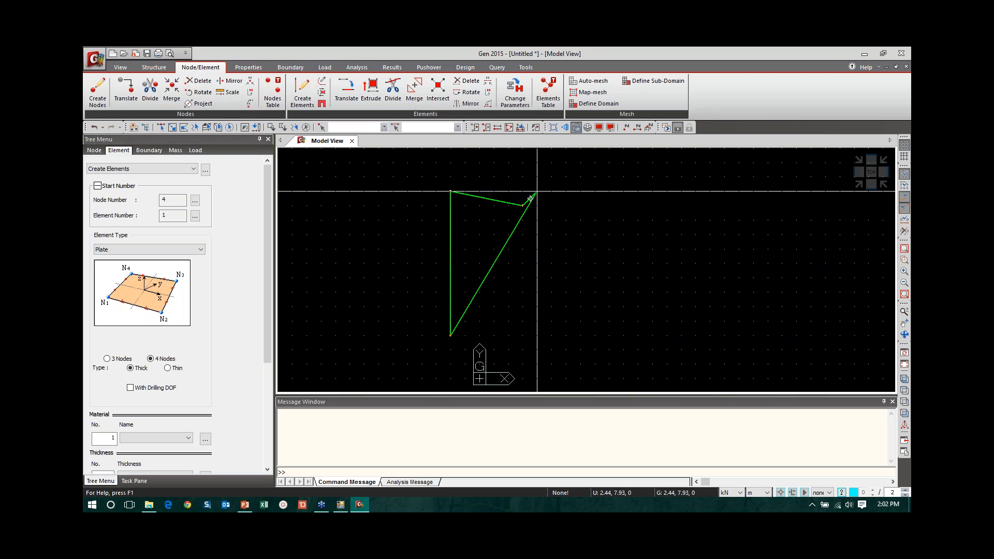
key(Escape)
Draw two adjoining four-node plates side by side, each about 2.44 m in X and 5.49 m in Y, starting at X = 0.
click(479, 337)
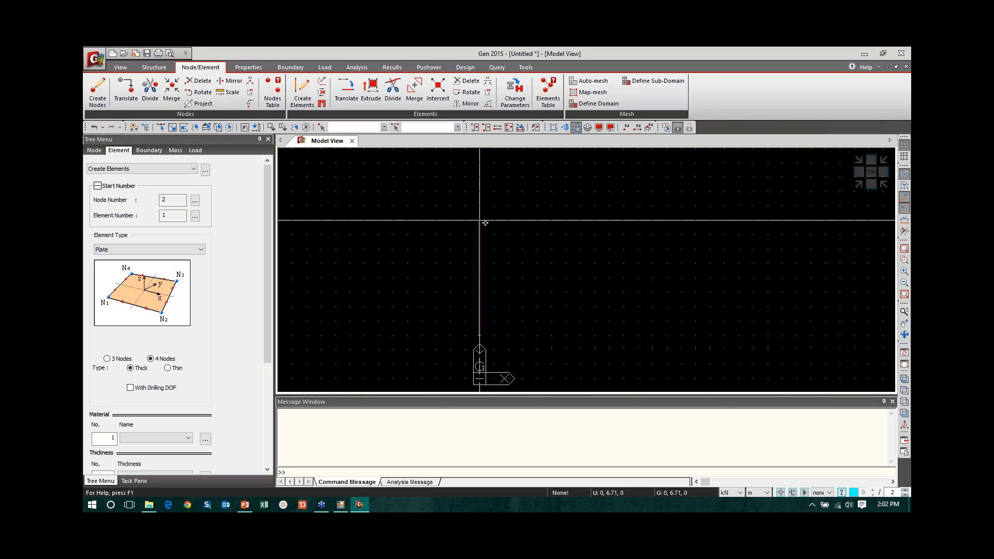
click(479, 207)
click(537, 207)
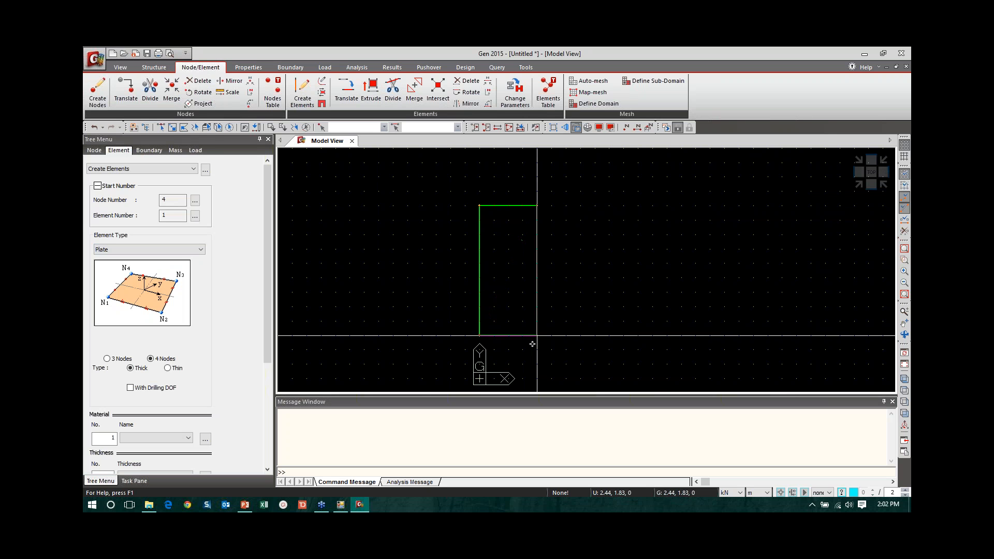
click(537, 335)
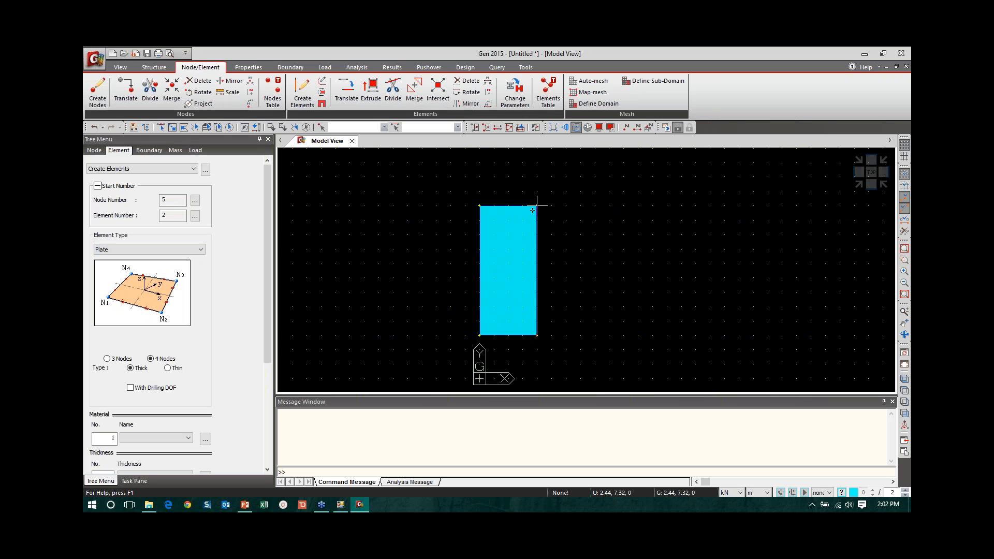
click(536, 205)
click(594, 206)
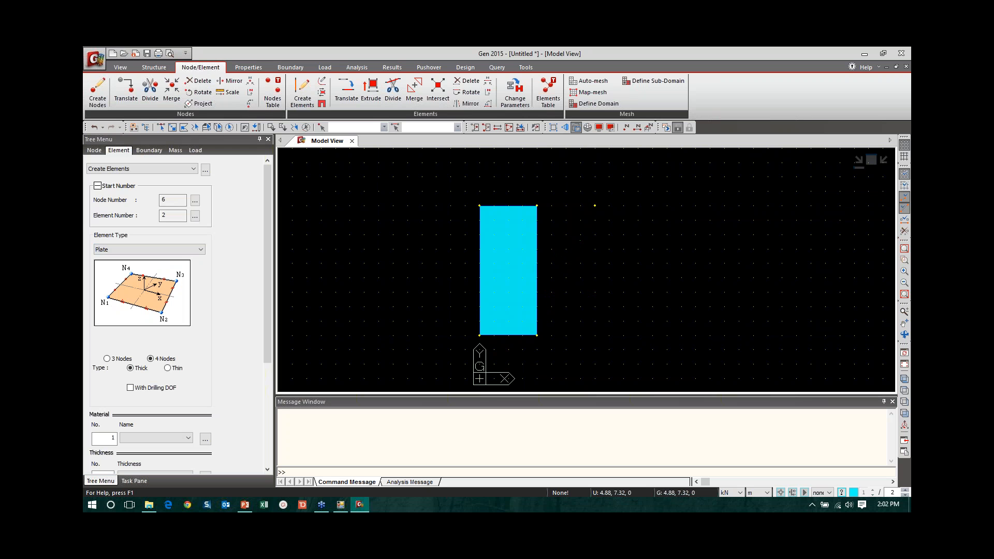
click(595, 335)
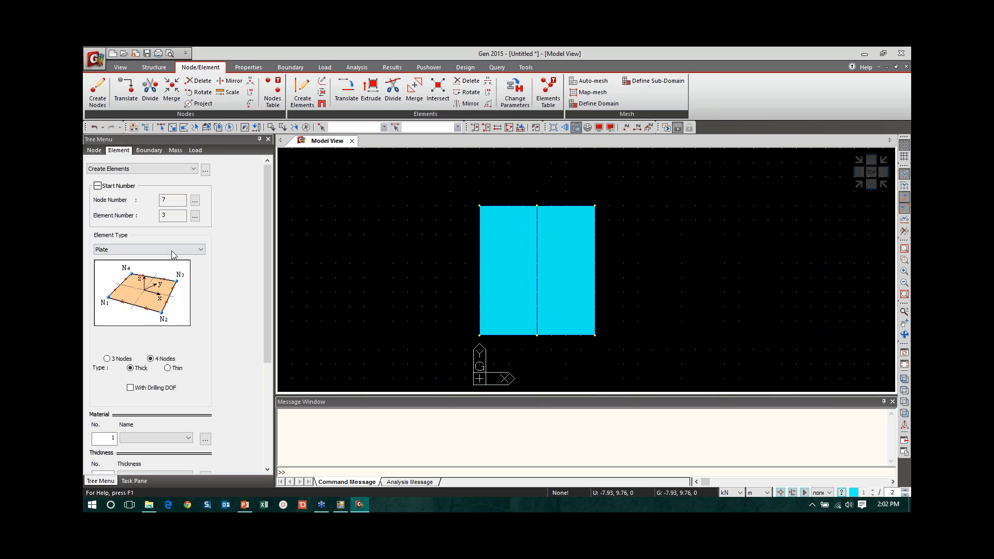
Create a General beam/Tapered beam element along the shared edge of the two plates.
click(173, 250)
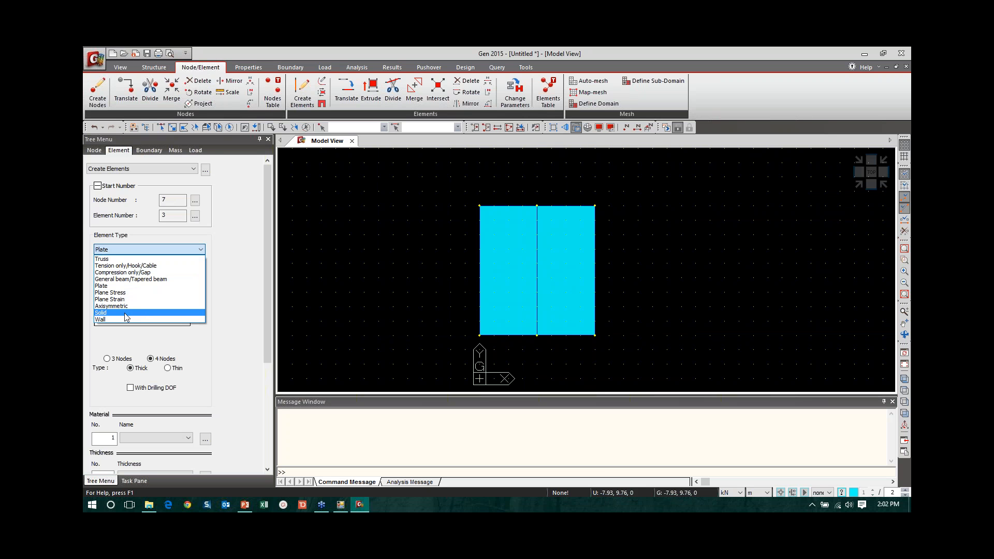
click(125, 279)
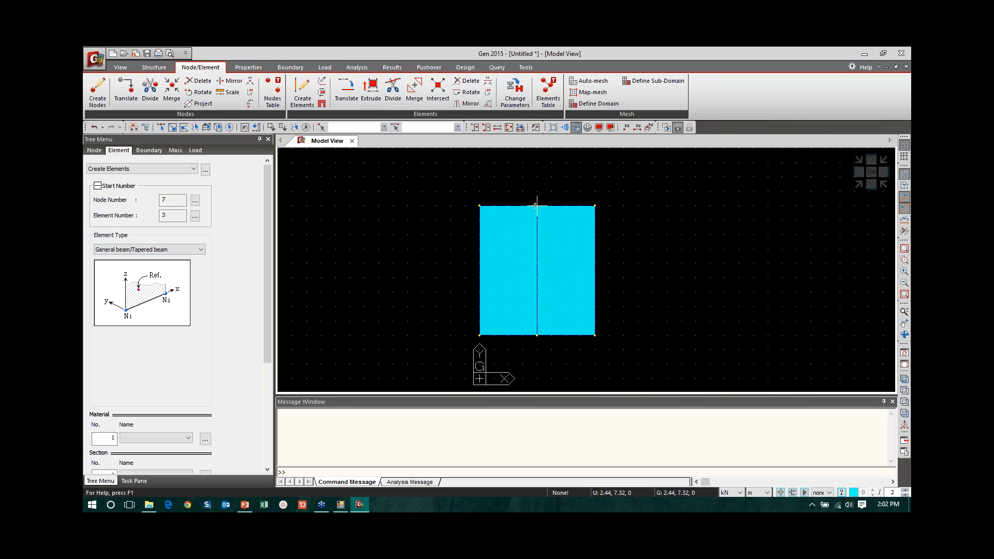
click(537, 205)
click(537, 336)
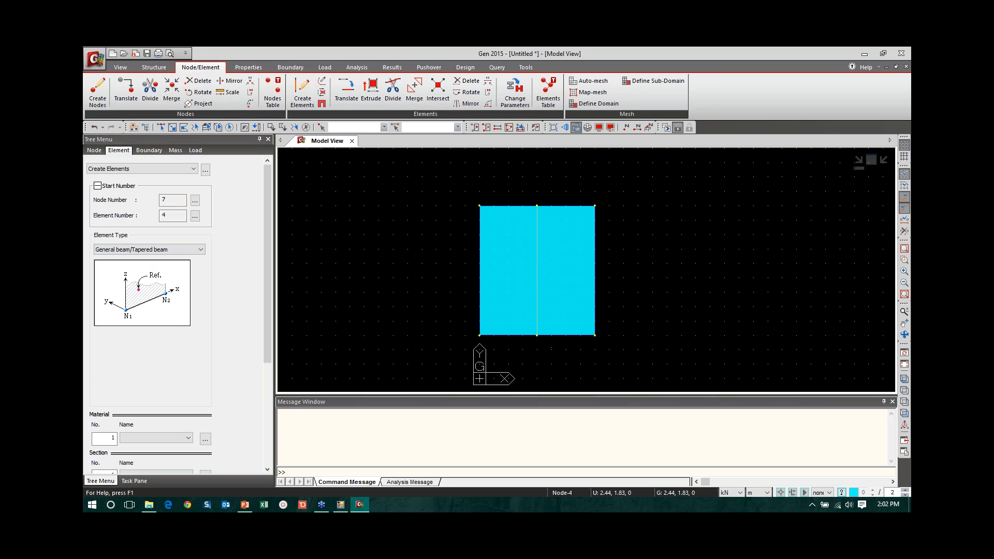
scroll(257, 396, down, 2)
scroll(256, 395, down, 3)
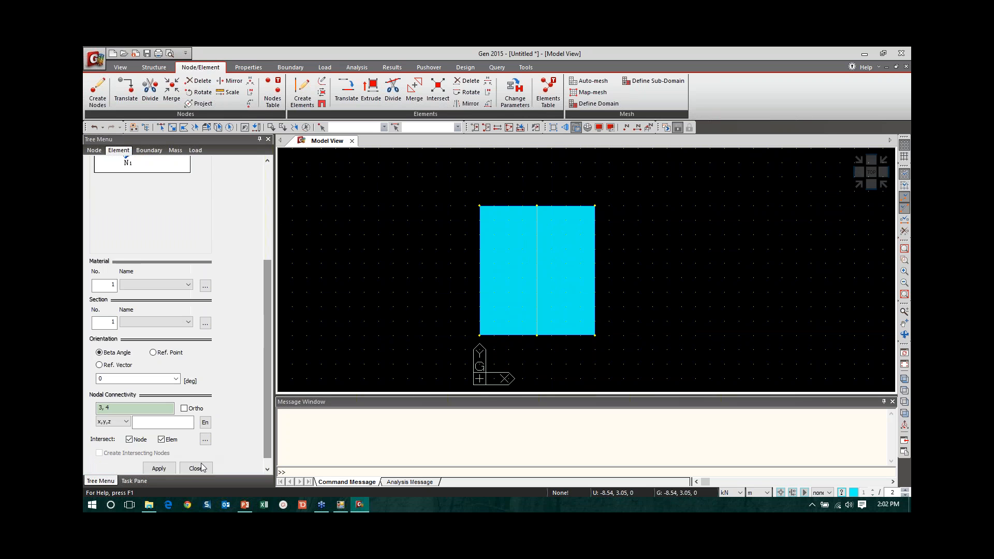
Define the undefined section 1 as a user-type Solid Rectangle named bEAM.
click(165, 151)
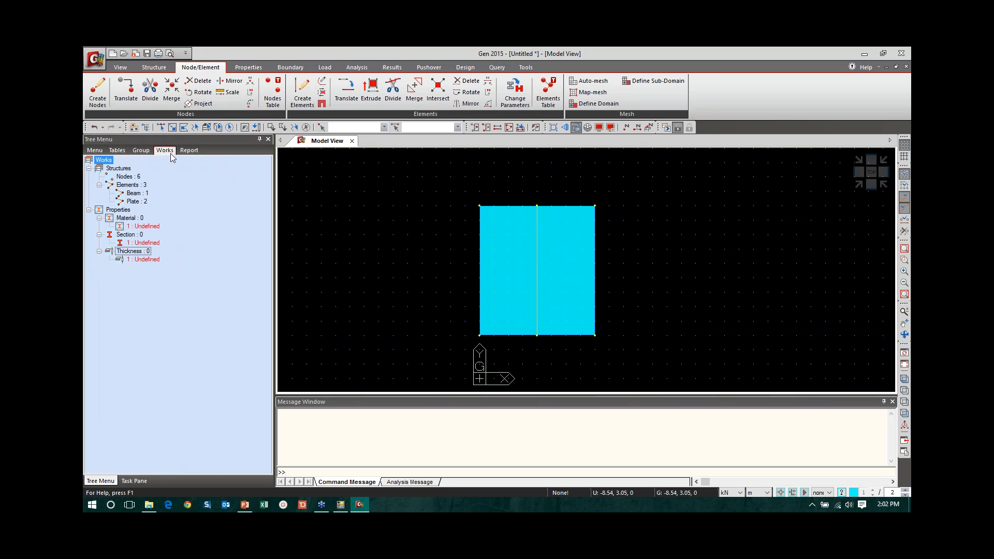
right_click(145, 243)
click(191, 380)
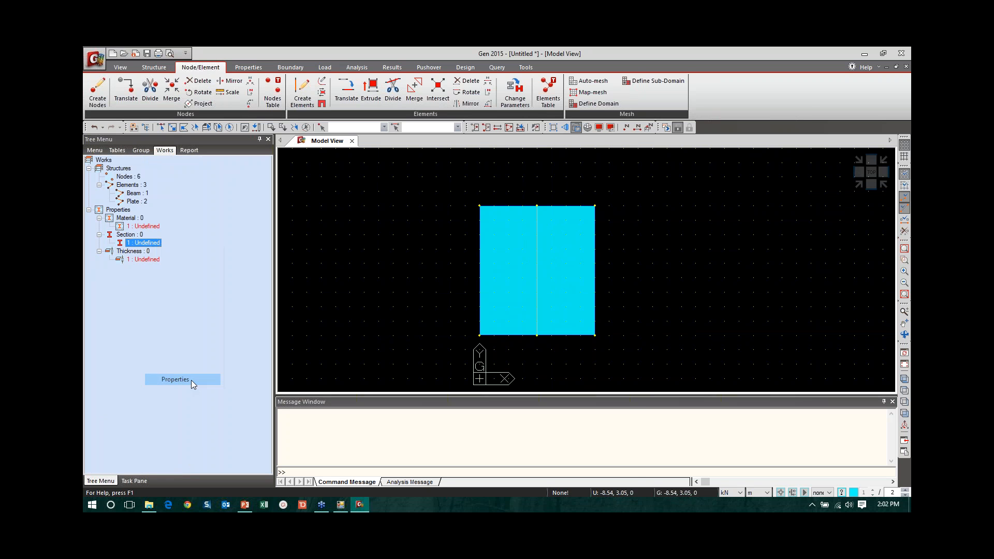
click(474, 127)
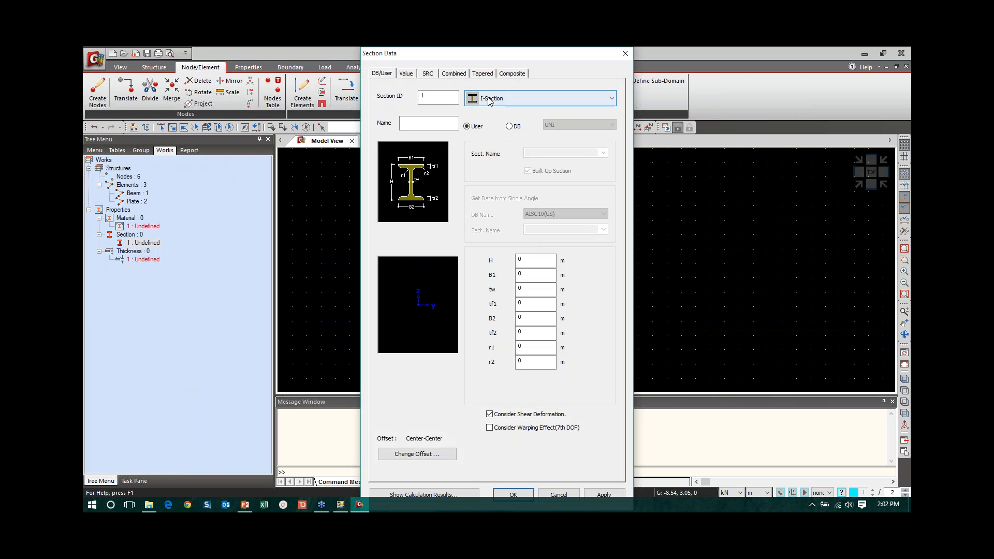
click(548, 98)
click(517, 229)
click(434, 127)
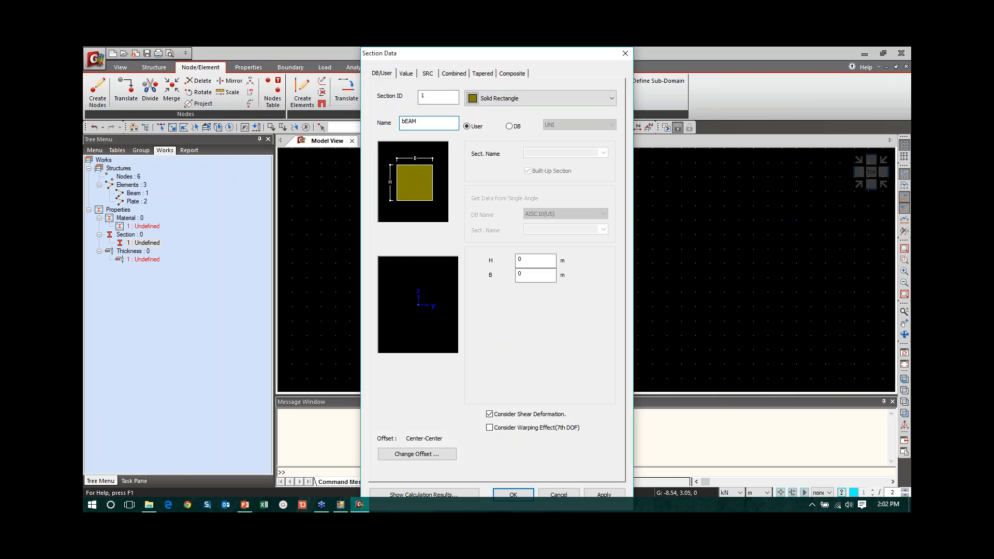
Set the bEAM section's height H to 0.7 m and width B to 0.2 m.
drag(546, 263, 467, 249)
text(0)
click(523, 275)
text(20)
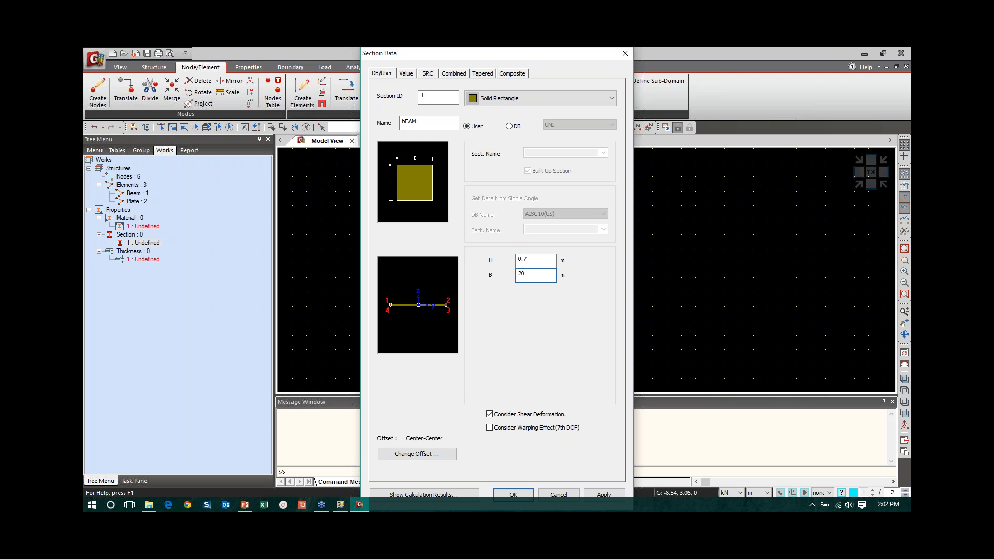
key(BackSpace)
key(BackSpace)
text(0.2)
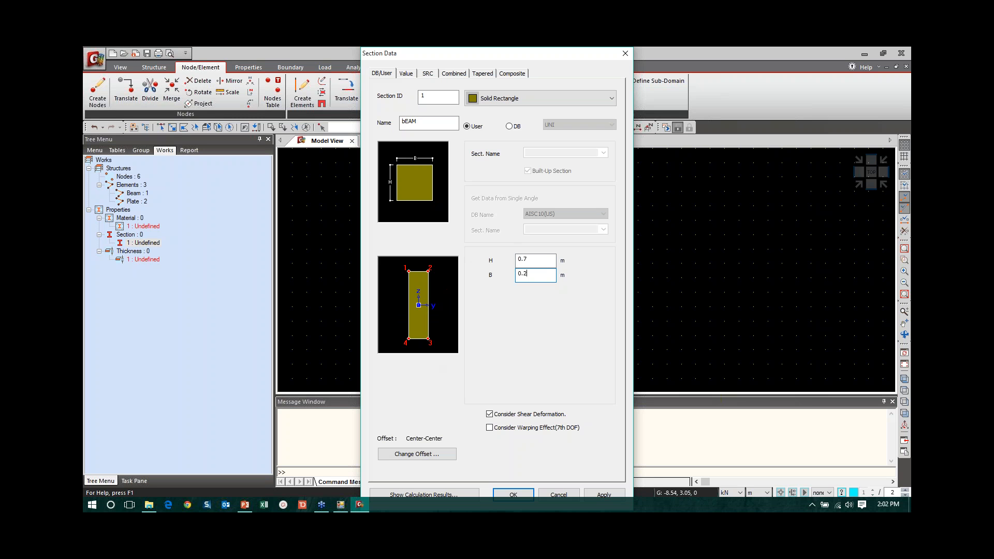
click(516, 494)
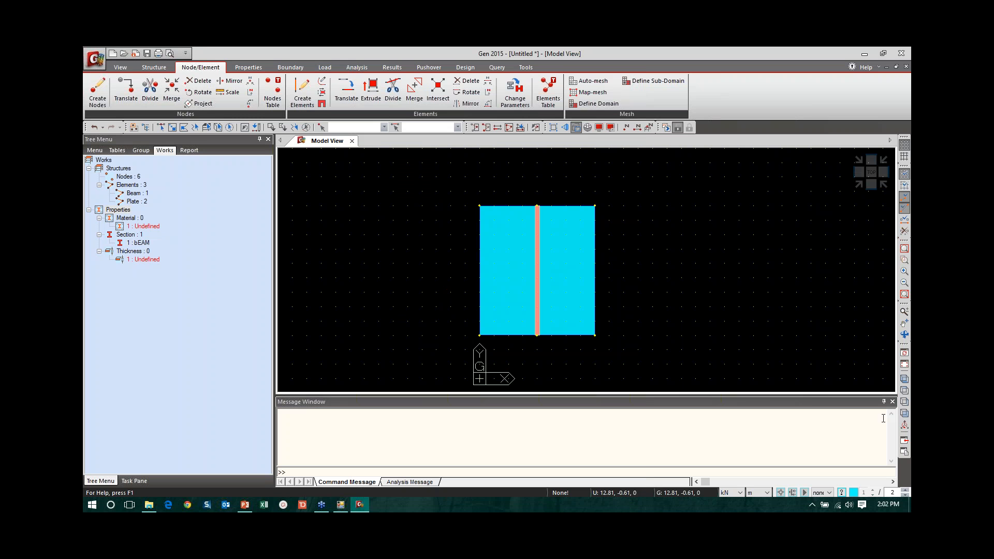
Define thickness 1 as 0.2 m in-plane and out-of-plane, with a plate offset value of 0.25 m in local z.
click(904, 413)
click(141, 260)
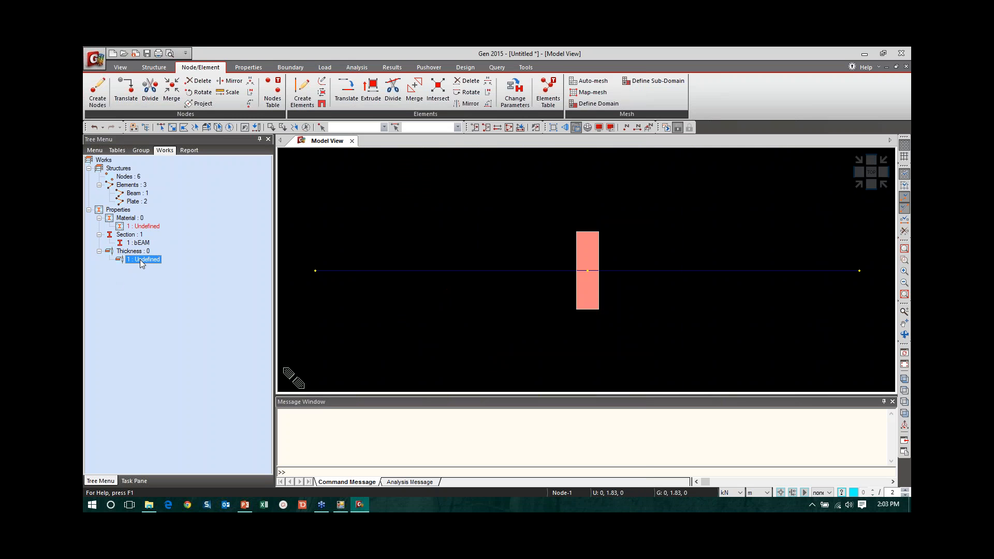
right_click(141, 260)
click(187, 392)
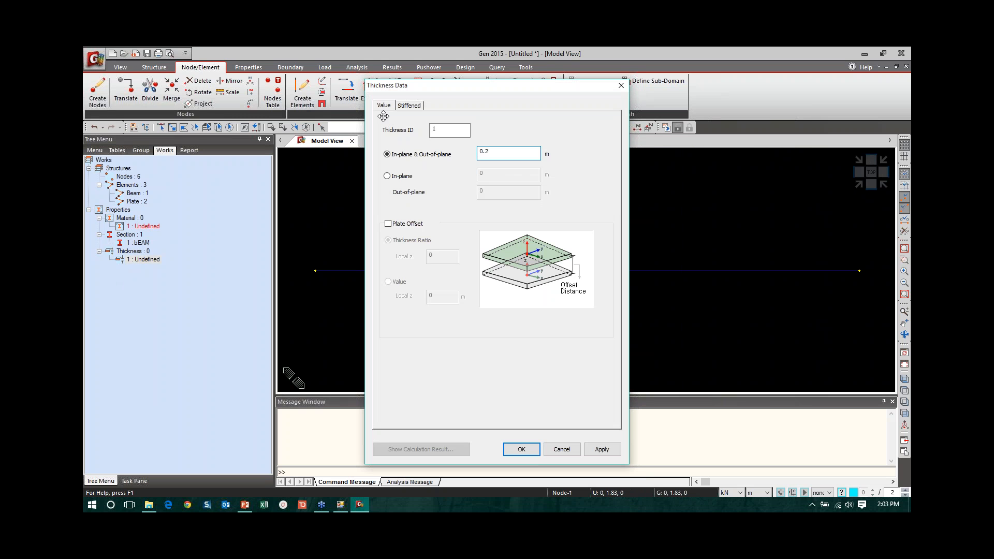
click(405, 224)
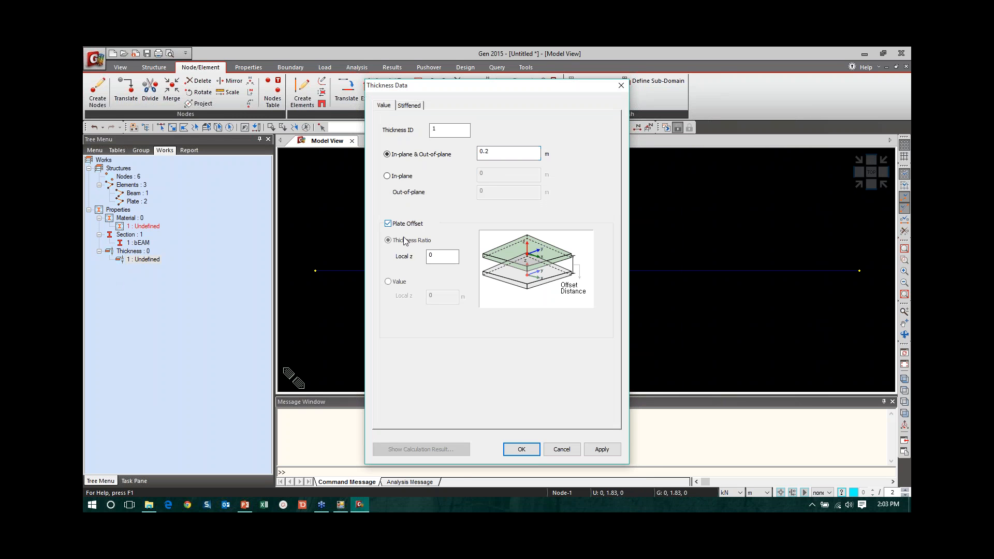
click(400, 281)
double_click(430, 296)
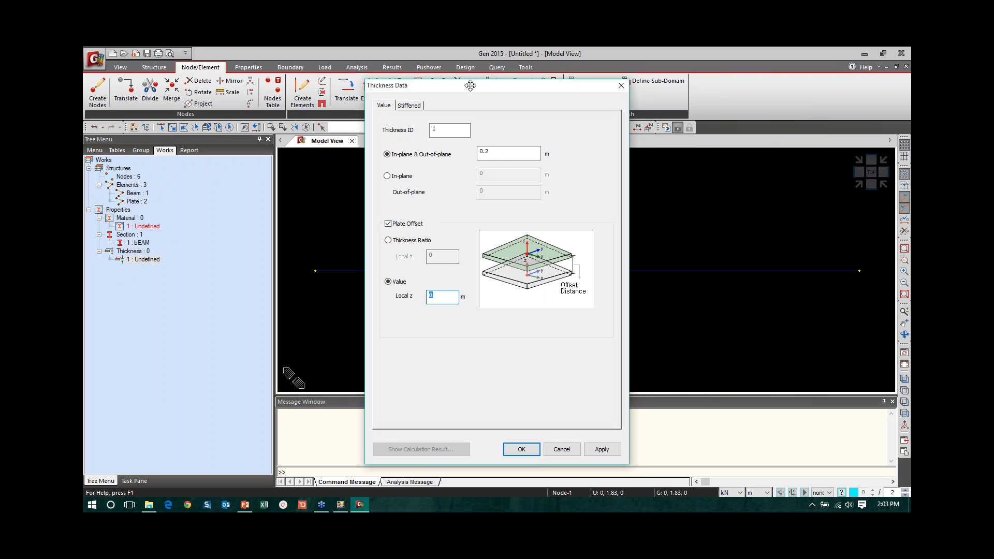
drag(470, 85, 316, 83)
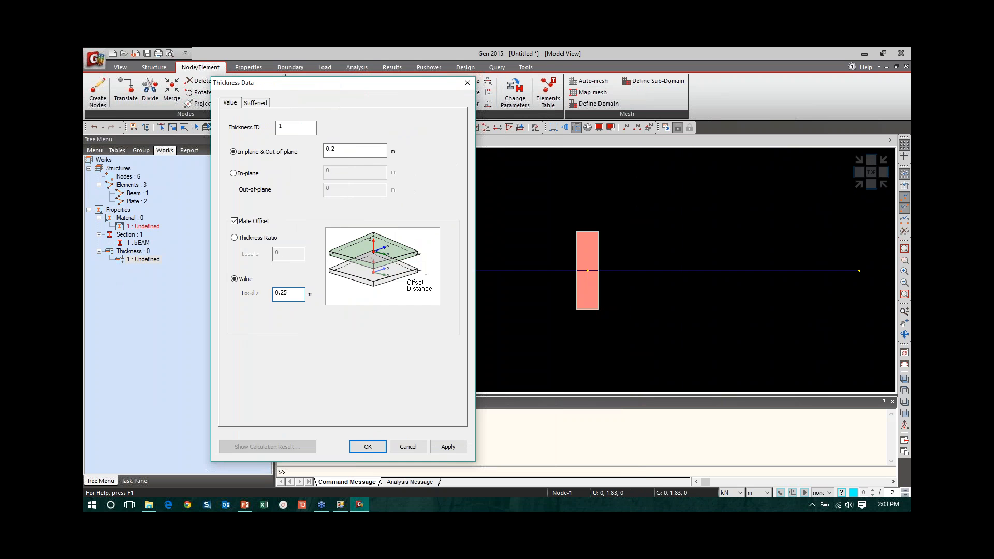
click(366, 447)
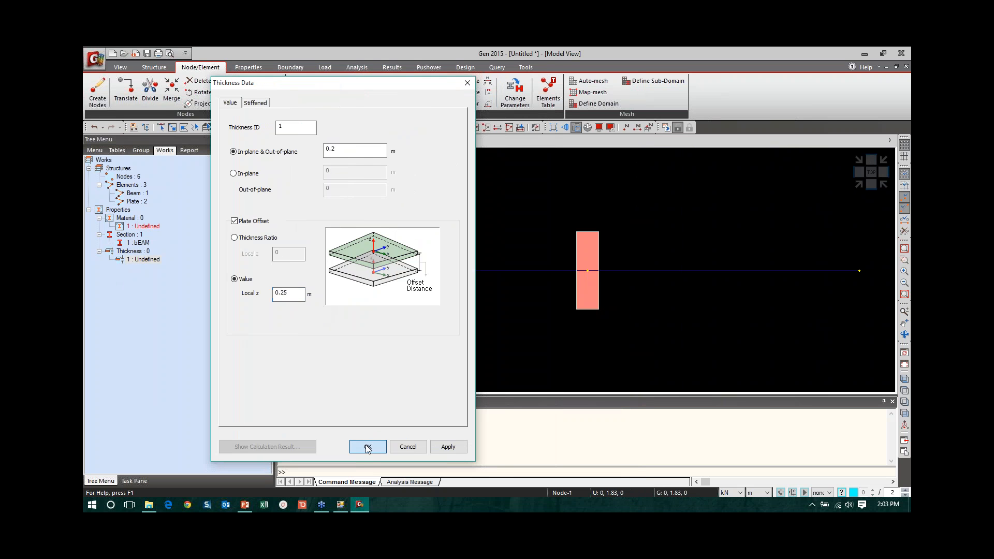
Add thickness 2 as 0.2 m in-plane and out-of-plane with a local z plate offset value of -0.25 m, and assign it to the right-hand plate.
right_click(148, 253)
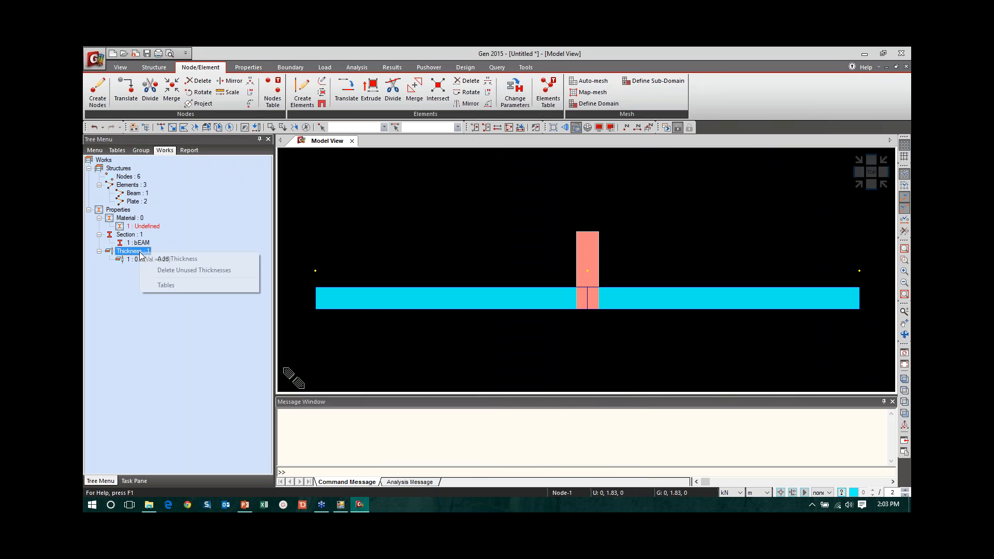
click(190, 260)
click(499, 150)
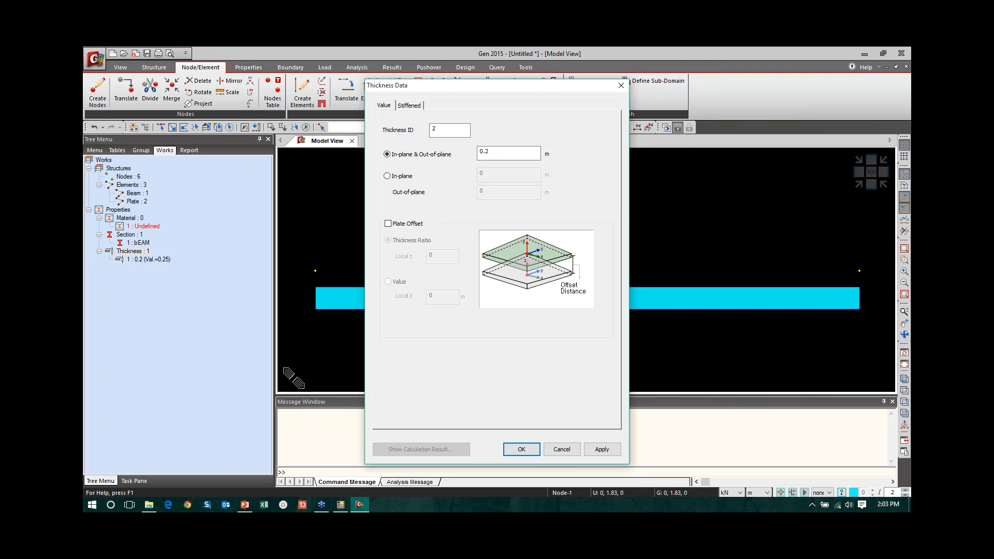
click(413, 224)
click(397, 282)
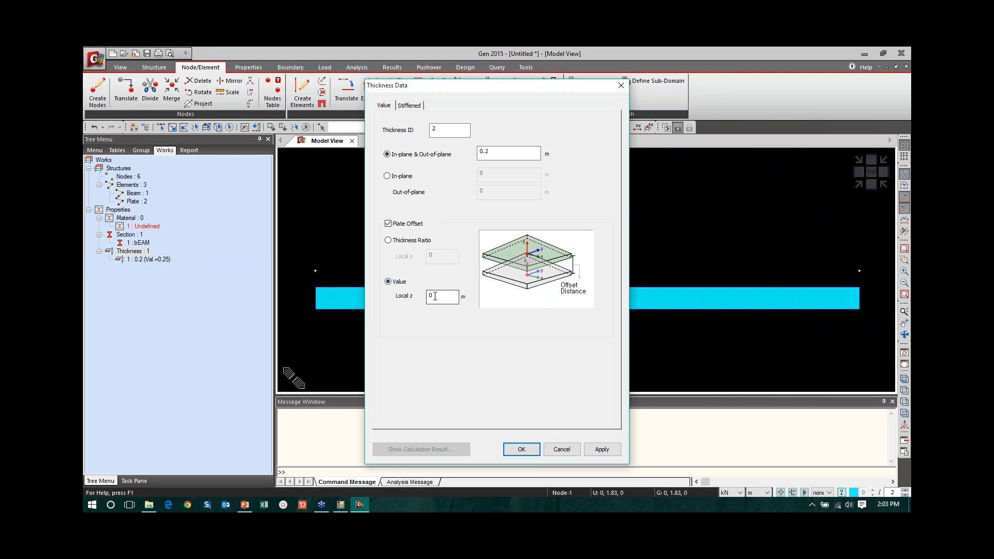
click(435, 296)
text(-0.25)
click(521, 449)
drag(743, 324, 694, 259)
drag(149, 264, 539, 247)
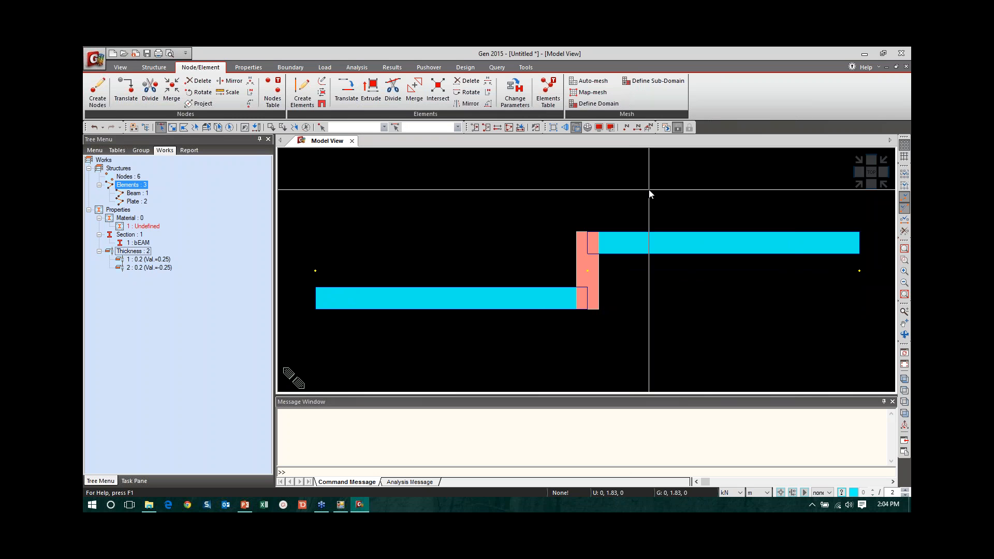
Open Building Generation and examine its options for copying node, element and building attributes.
click(154, 67)
click(173, 102)
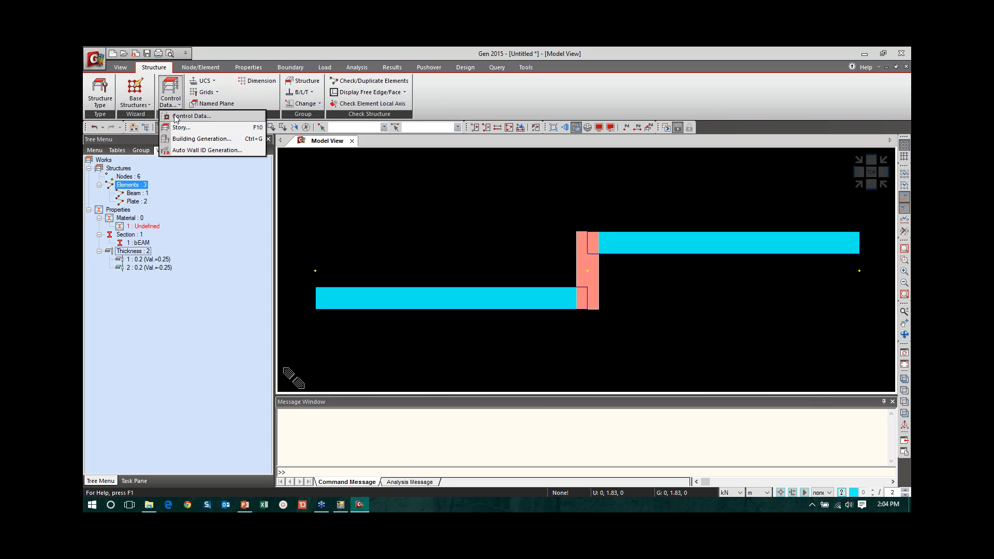
click(200, 139)
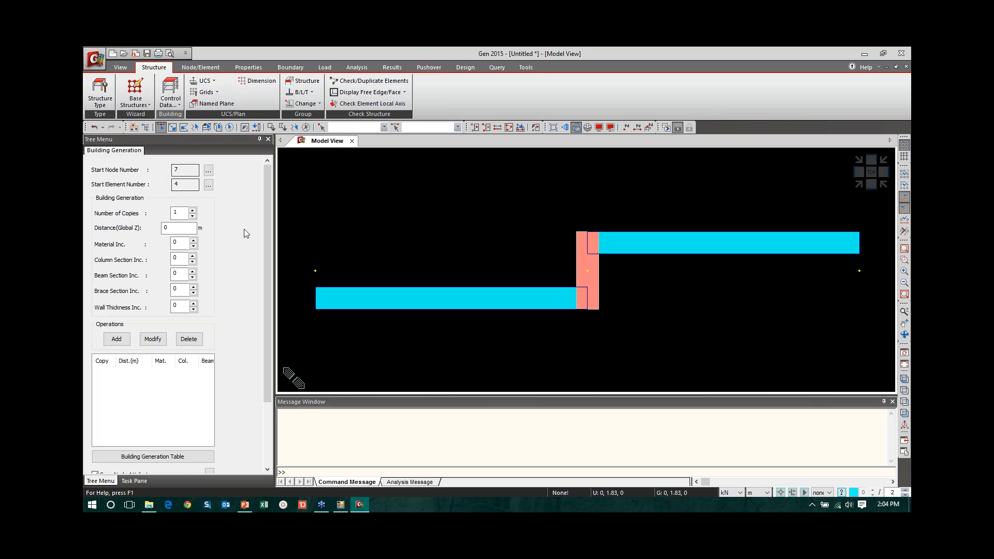
drag(265, 207, 265, 270)
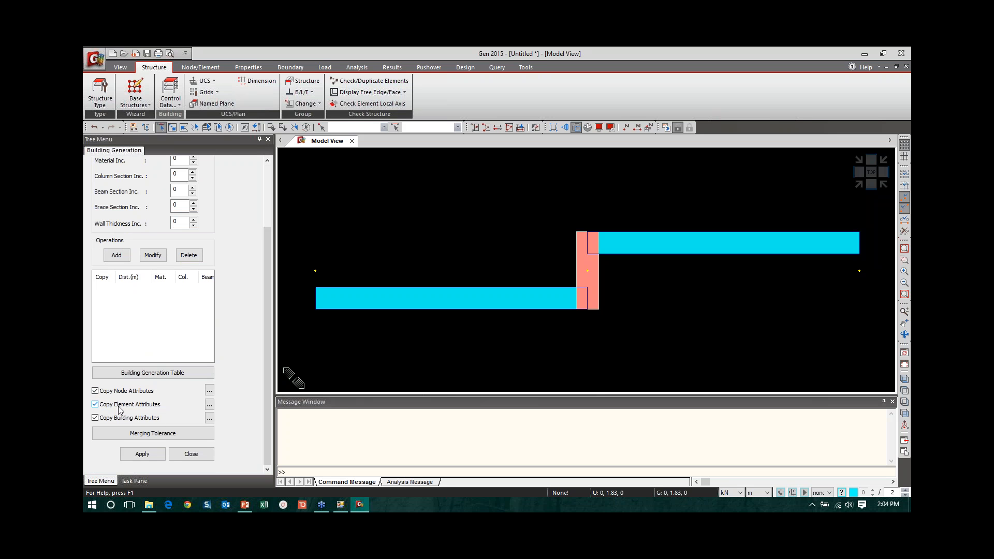
click(94, 391)
click(100, 392)
Exclude all boundary types from the node attributes to copy, from Supports to Constraint Label Direction, and discard the changes.
click(209, 392)
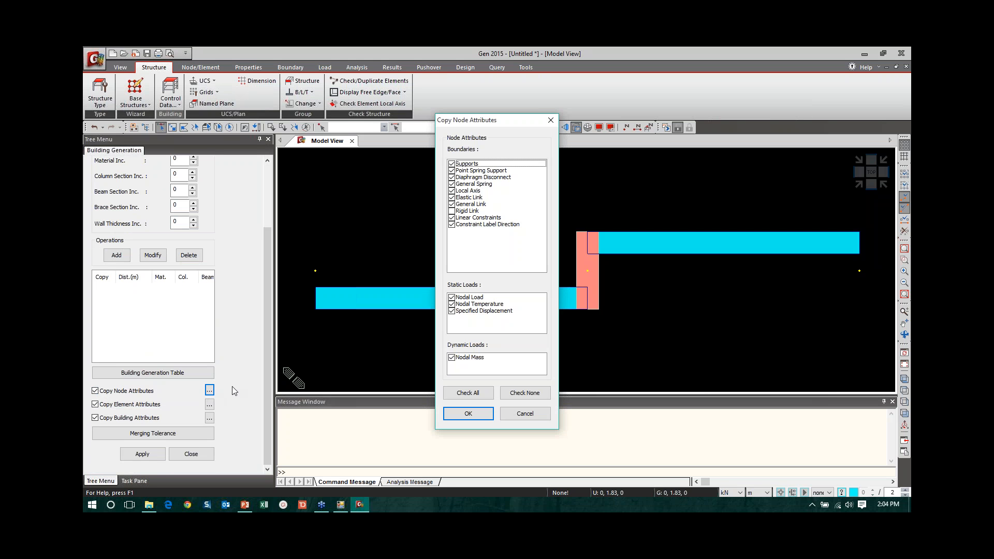
click(450, 164)
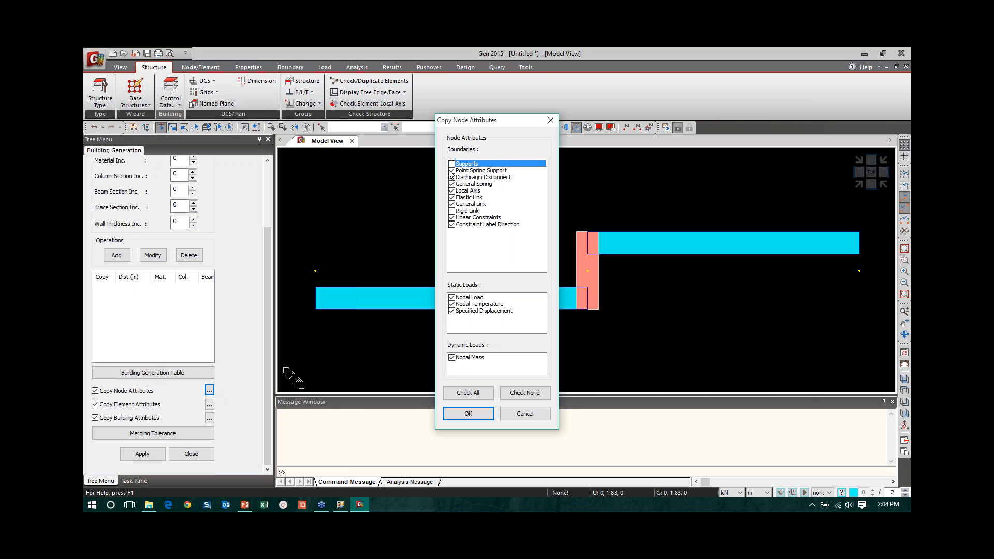
click(451, 171)
click(452, 177)
click(451, 183)
click(451, 190)
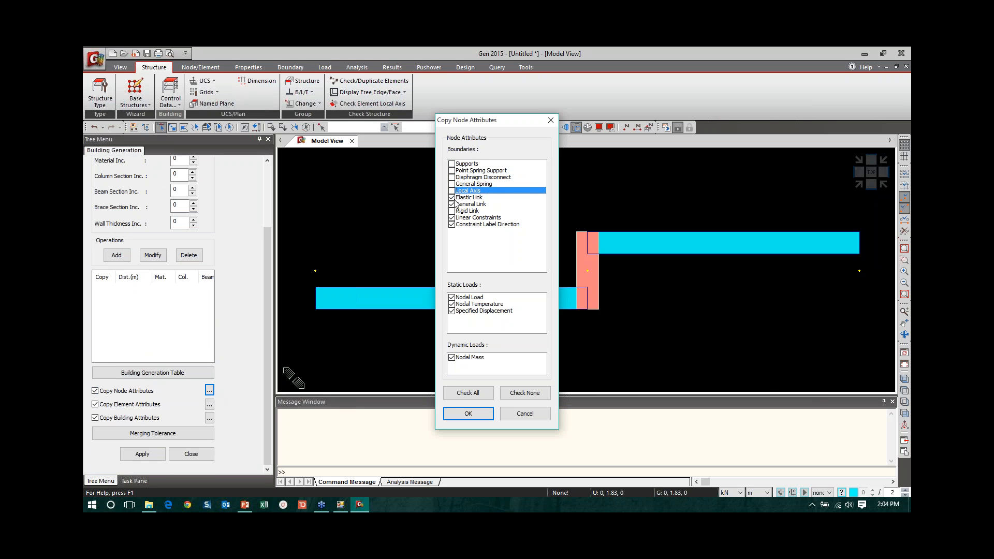
click(451, 198)
click(451, 204)
click(451, 218)
click(451, 224)
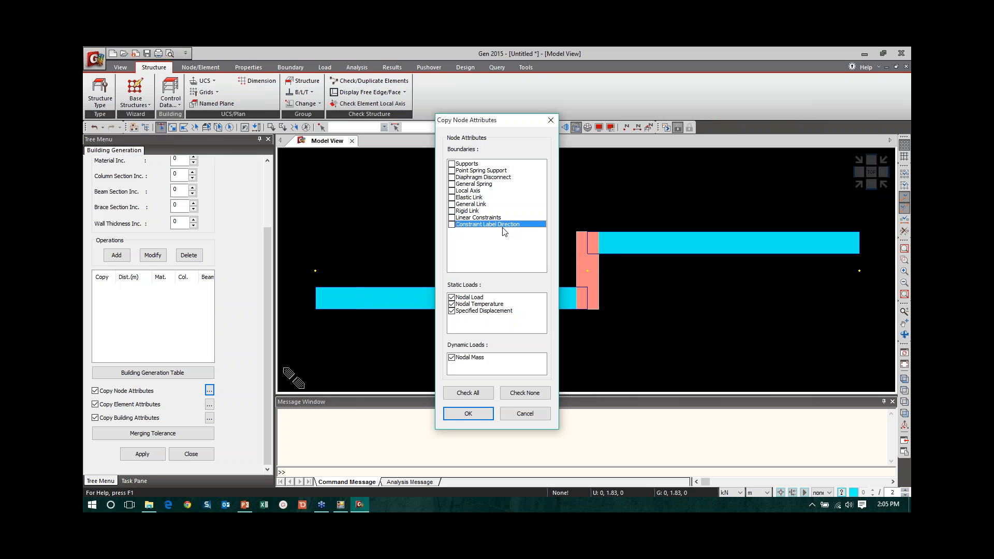
click(525, 415)
Review which element attributes and building attributes can be copied during building generation, leaving both lists without saving changes.
click(210, 405)
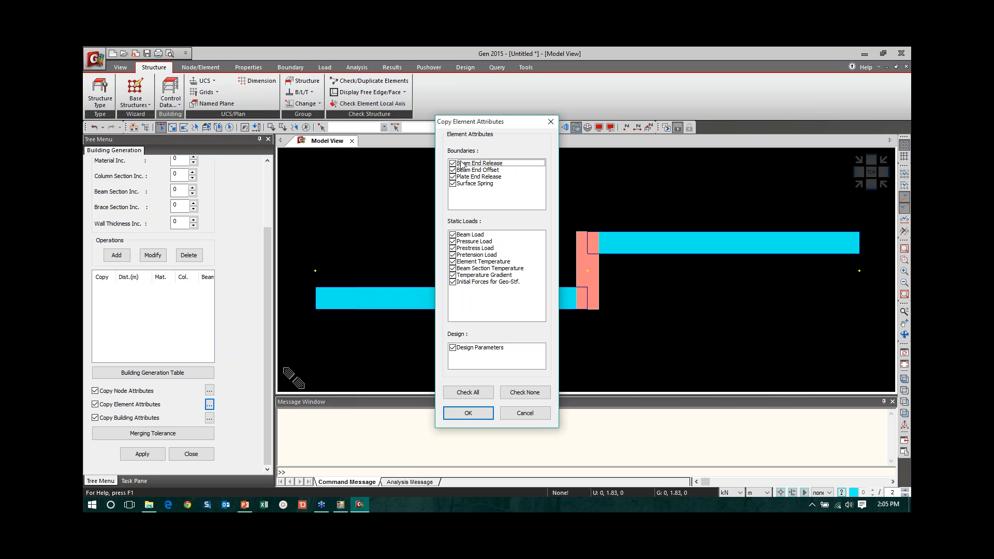
click(531, 413)
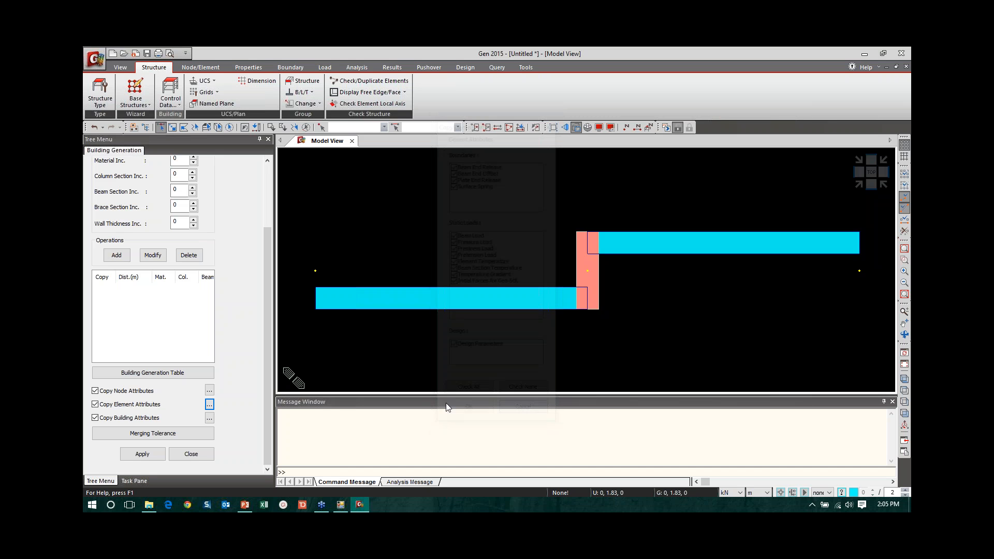
click(210, 418)
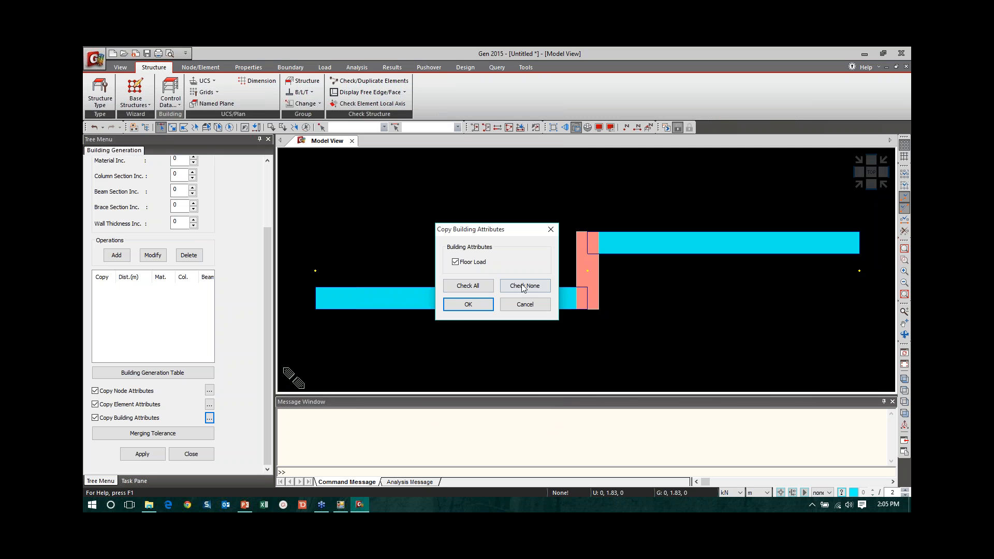
click(536, 305)
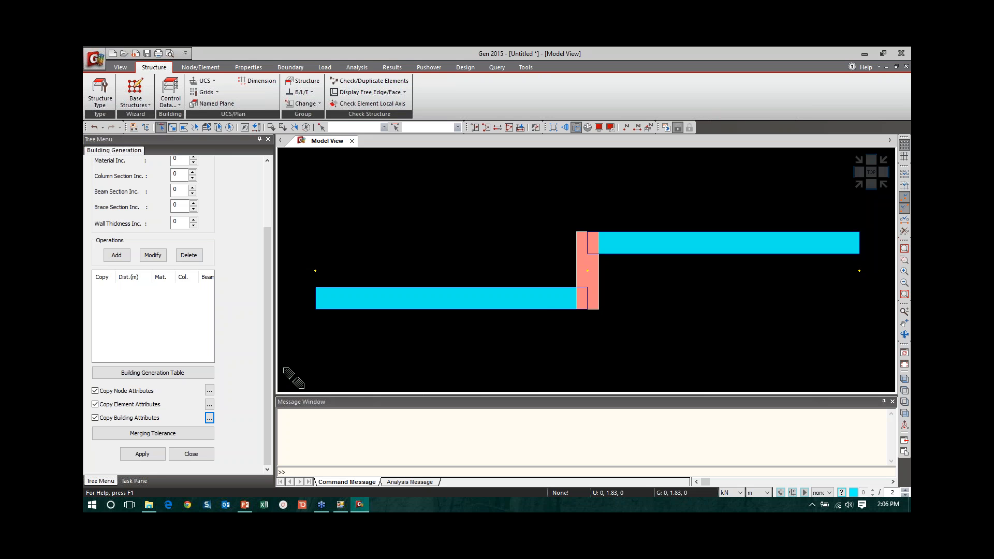
Switch to the PowerPoint presentation.
click(243, 509)
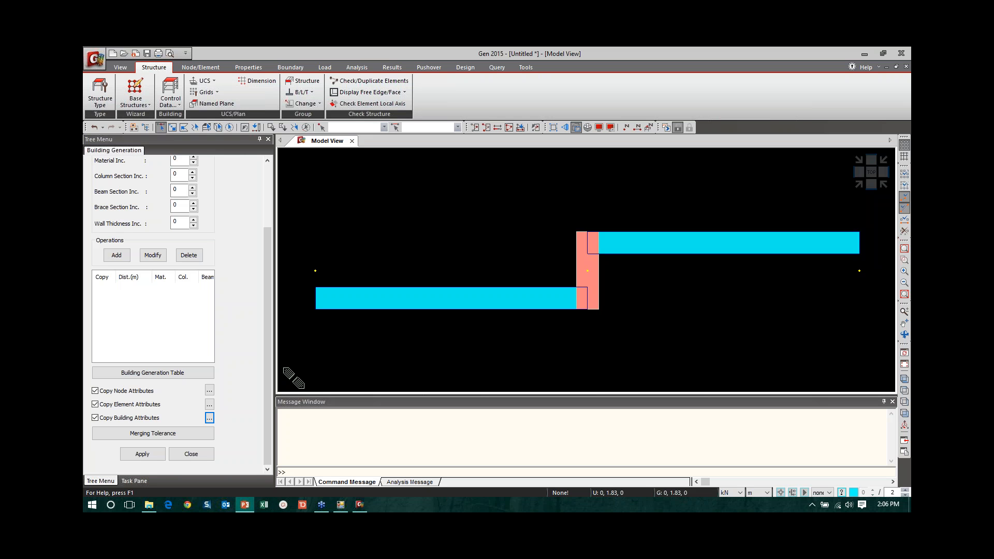